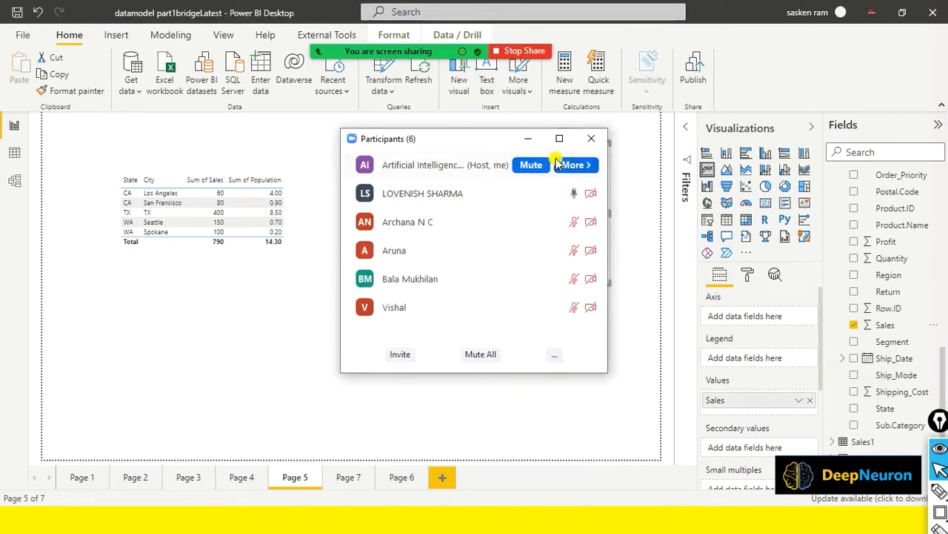
Mute all current and new participants in the Zoom meeting and close the participants window
left_click(480, 353)
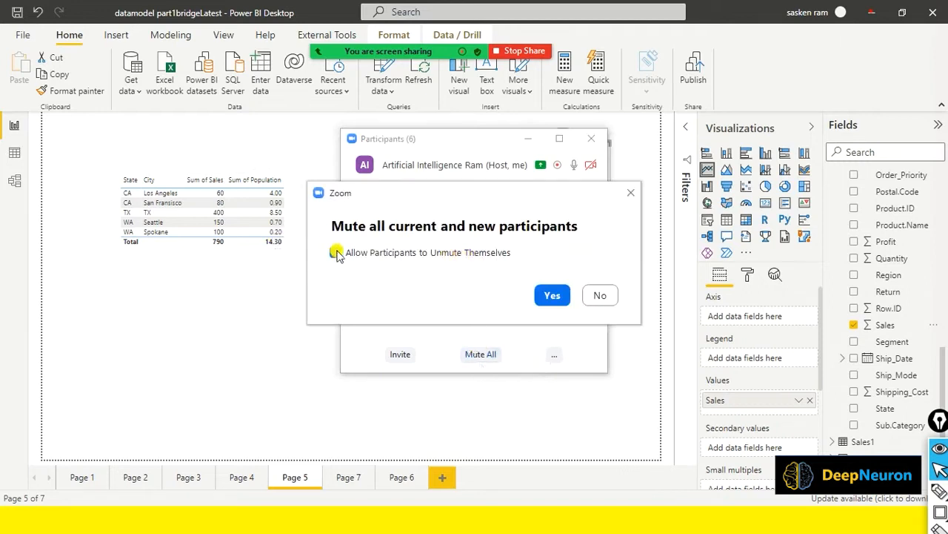
left_click(552, 295)
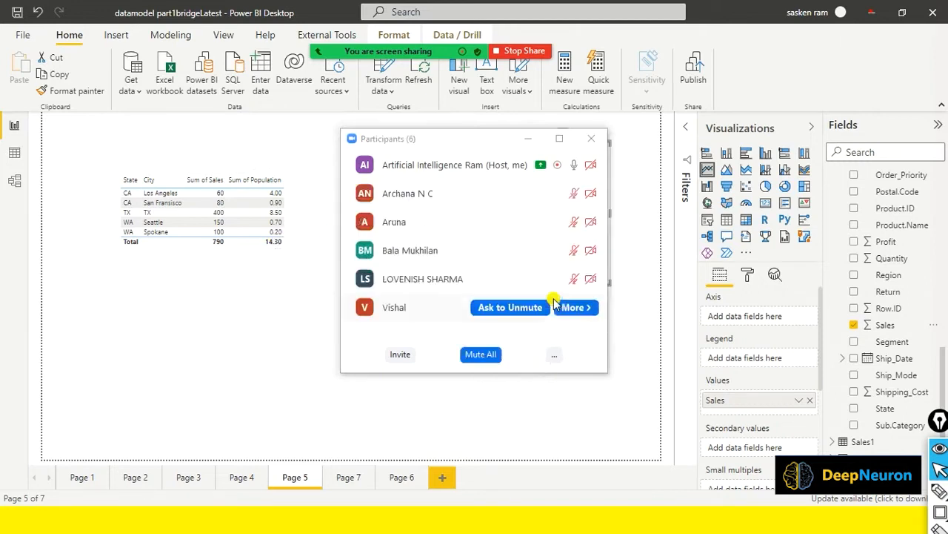
left_click(592, 138)
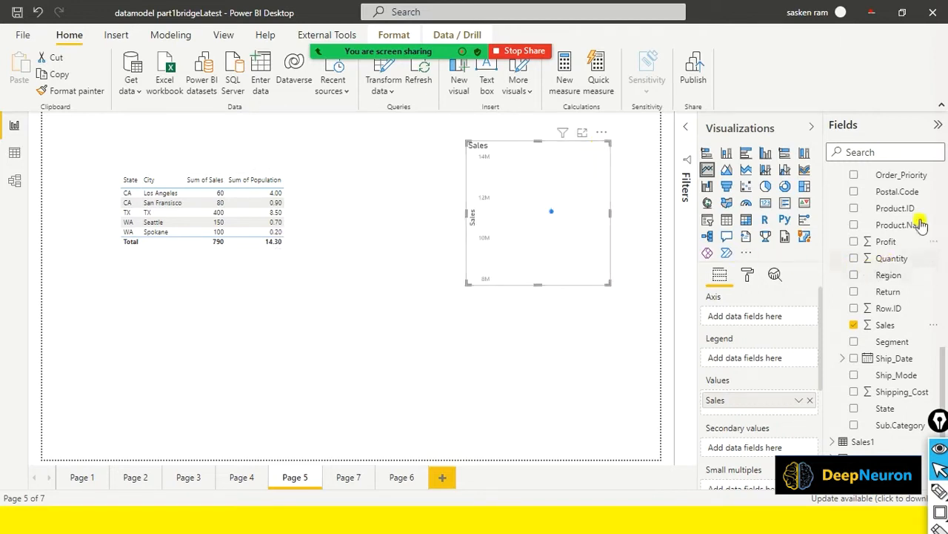
Add Quarter from the Calendar table's date hierarchy to the Sales line chart's axis and widen the chart
scroll(919, 225, "up", 10)
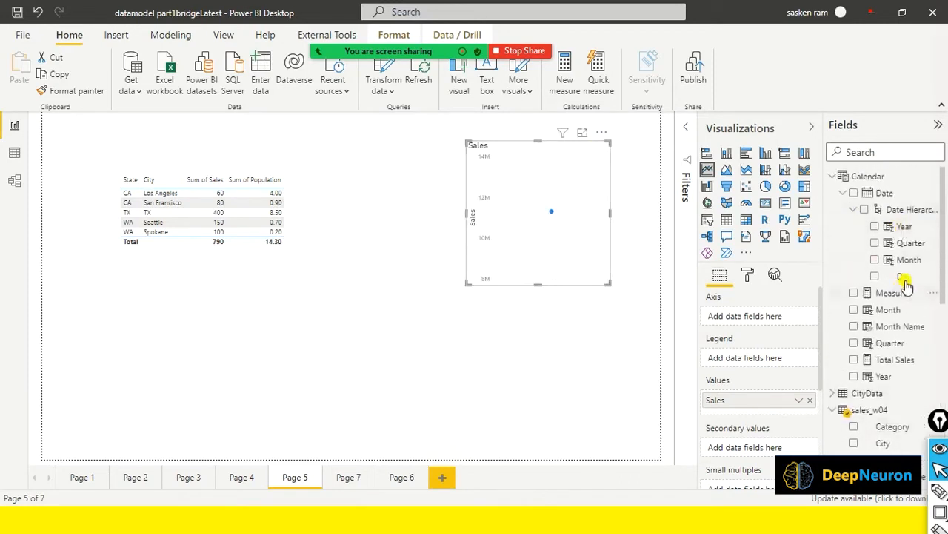
left_click_drag(907, 245, 538, 218)
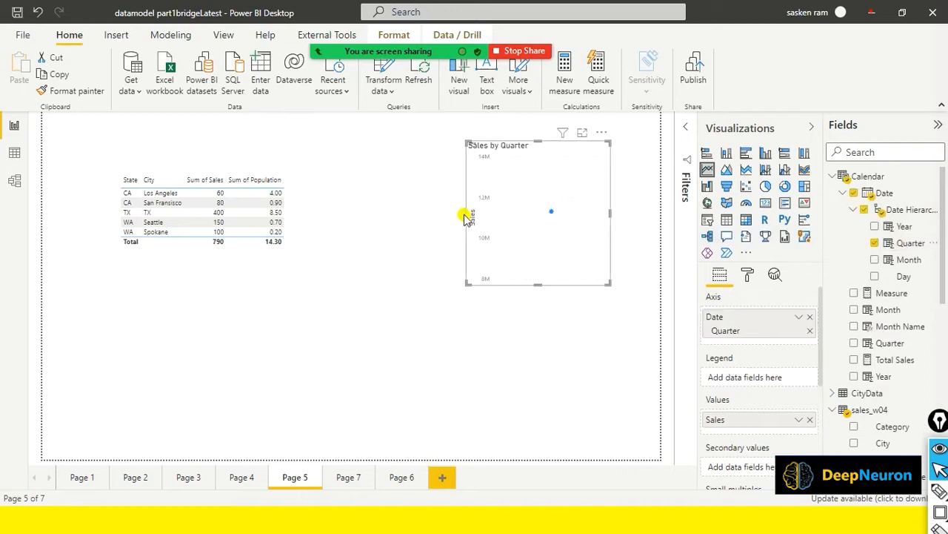
left_click_drag(466, 214, 397, 213)
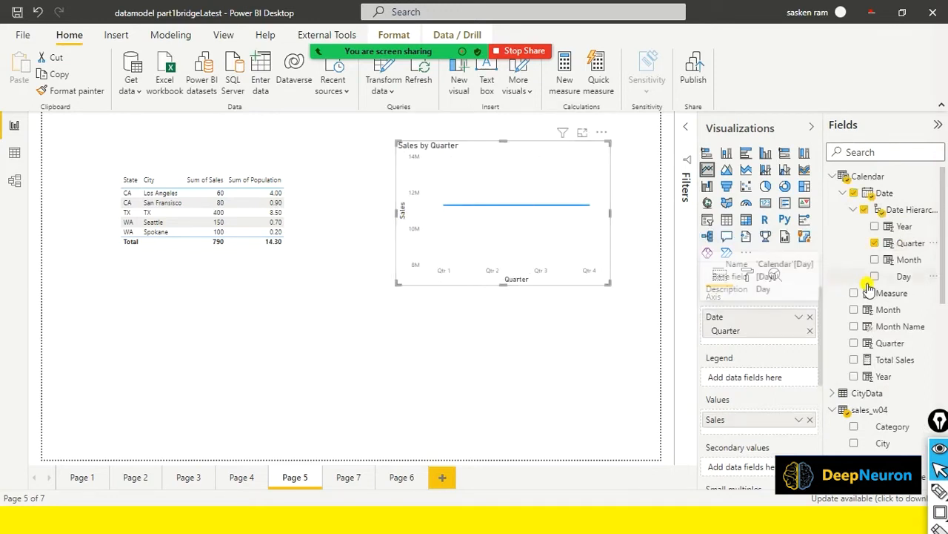
Display the Calendar table's rows and its formula in the data view
scroll(868, 289, "down", 3)
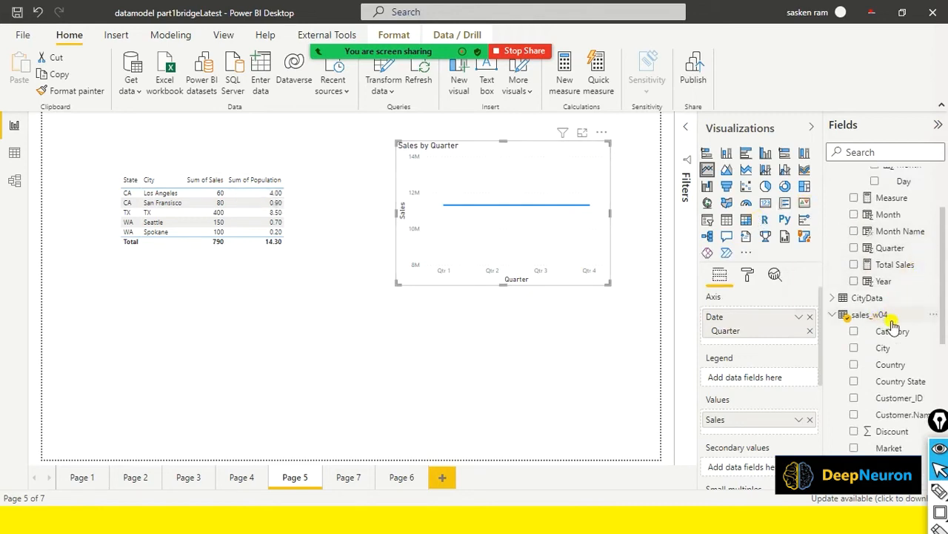
scroll(882, 326, "down", 3)
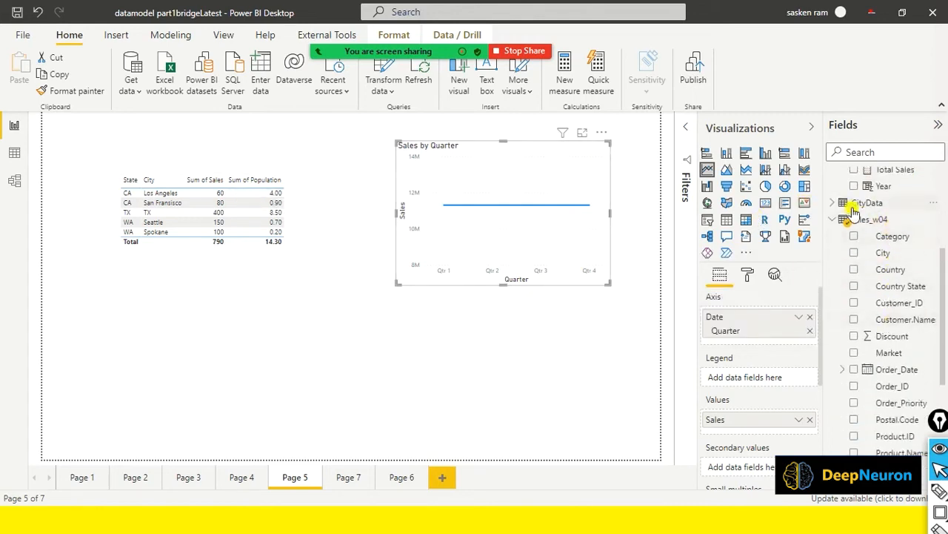
scroll(848, 207, "up", 6)
scroll(924, 212, "down", 4)
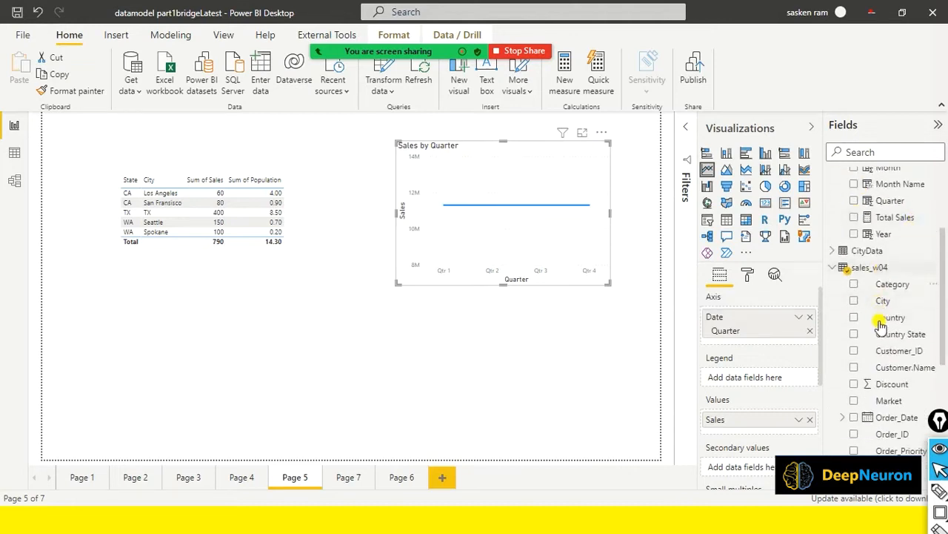
left_click(15, 155)
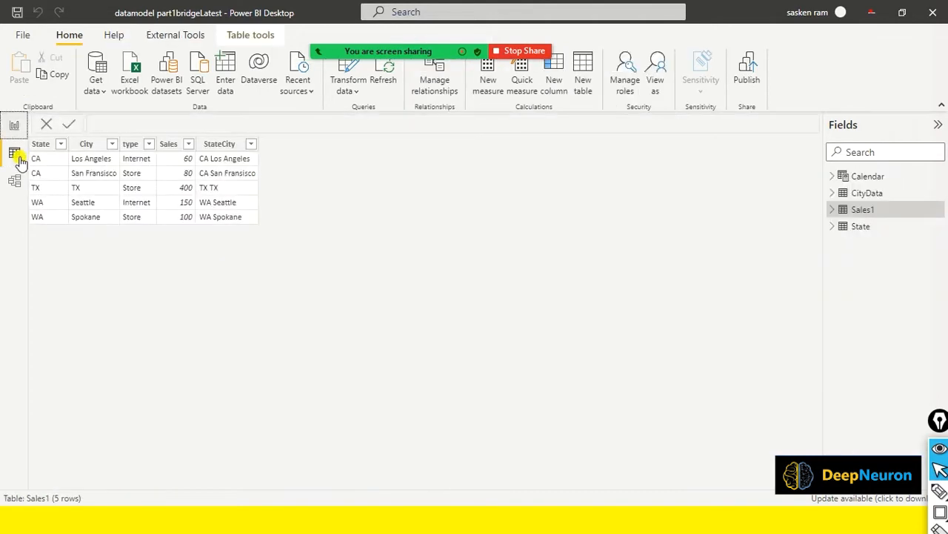
left_click(880, 180)
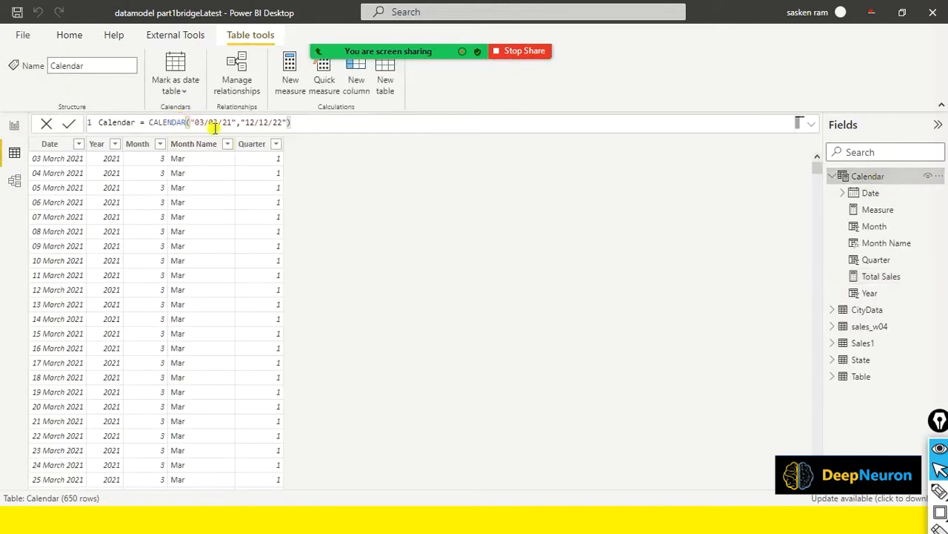
Copy the whole Calendar table formula into a new Notepad document, then return to Power BI
left_click_drag(334, 126, 124, 102)
key("ctrl+c")
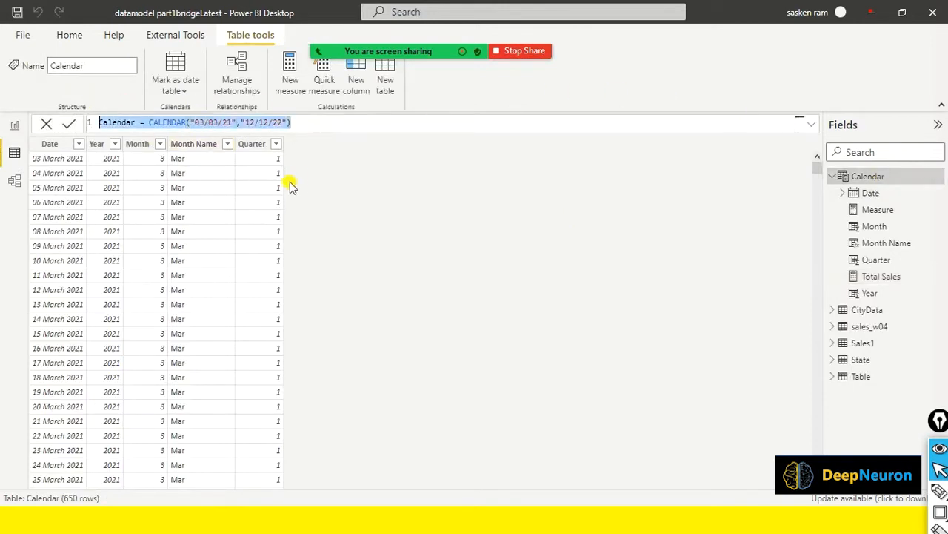
key("super")
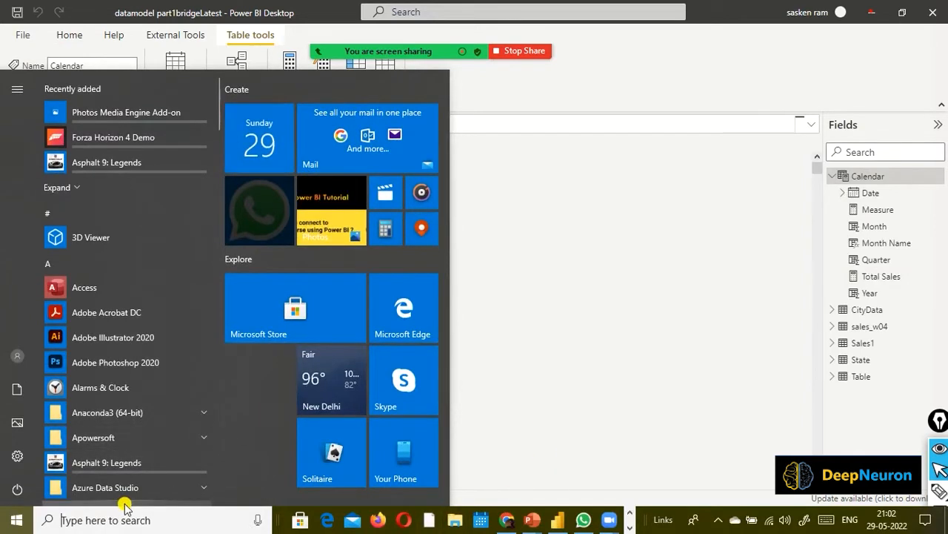
type("notepad")
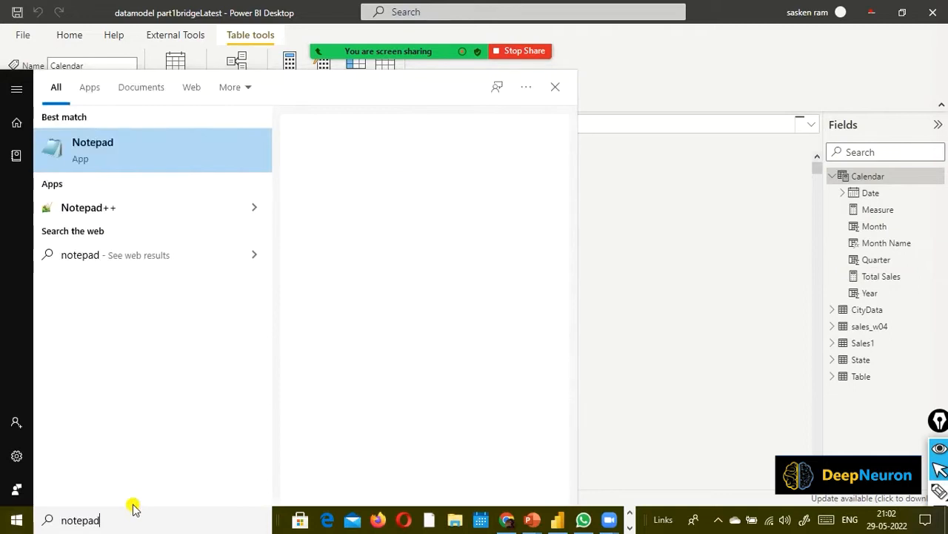
key("Return")
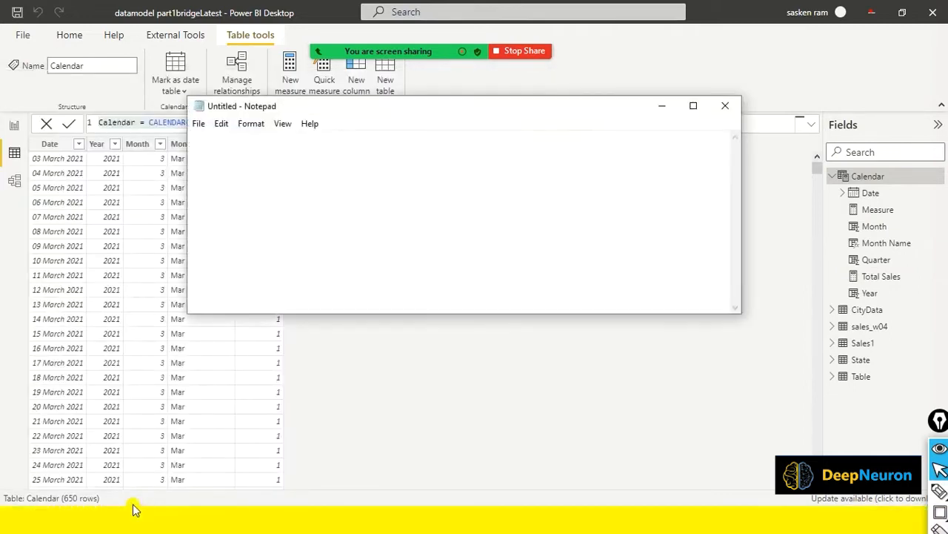
key("ctrl+v")
key("alt+Tab")
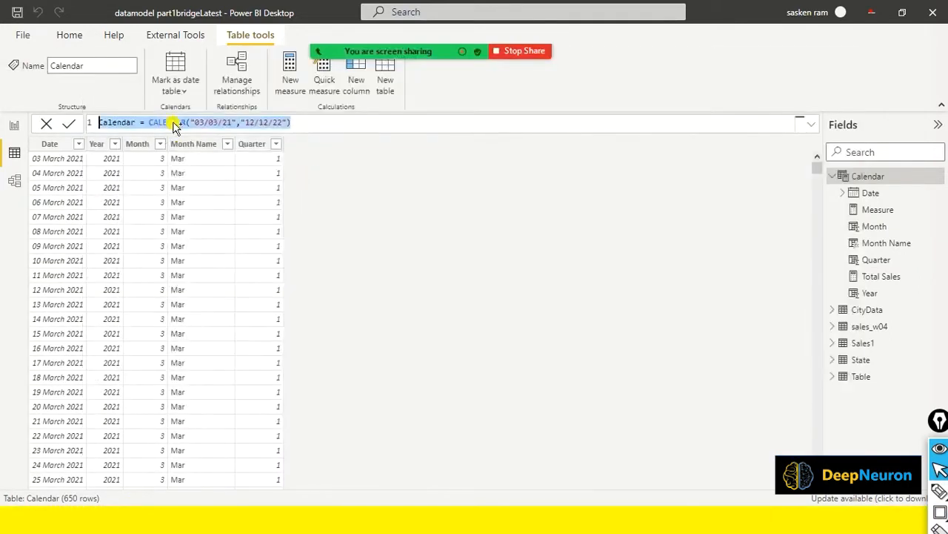
Replace both fixed dates in the CALENDAR formula with min(sales_w04[Order_Date]) as the start date
left_click(192, 125)
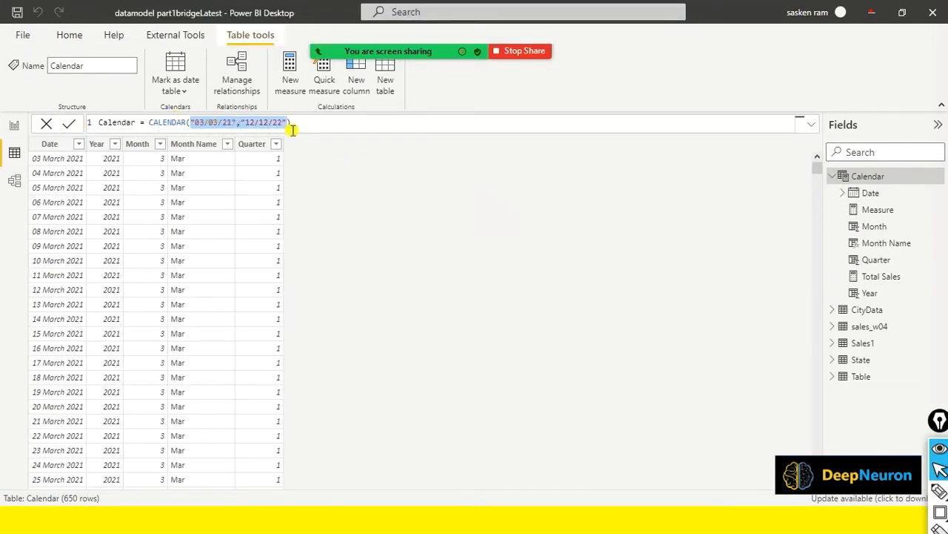
key("BackSpace")
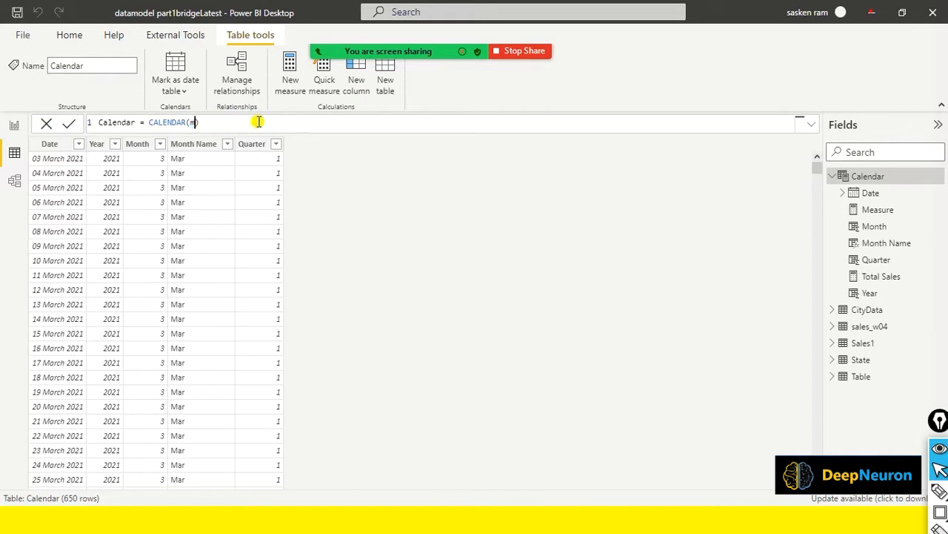
type("min(")
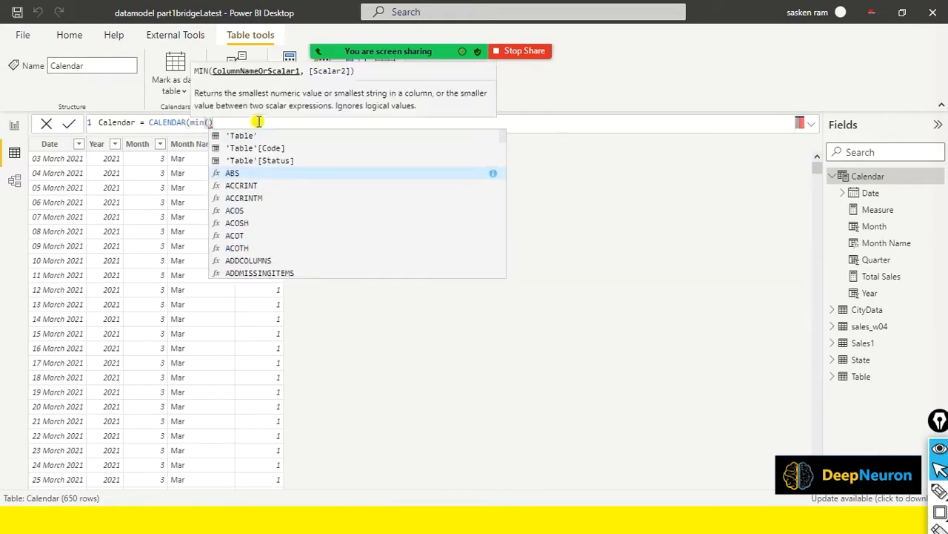
type("sales")
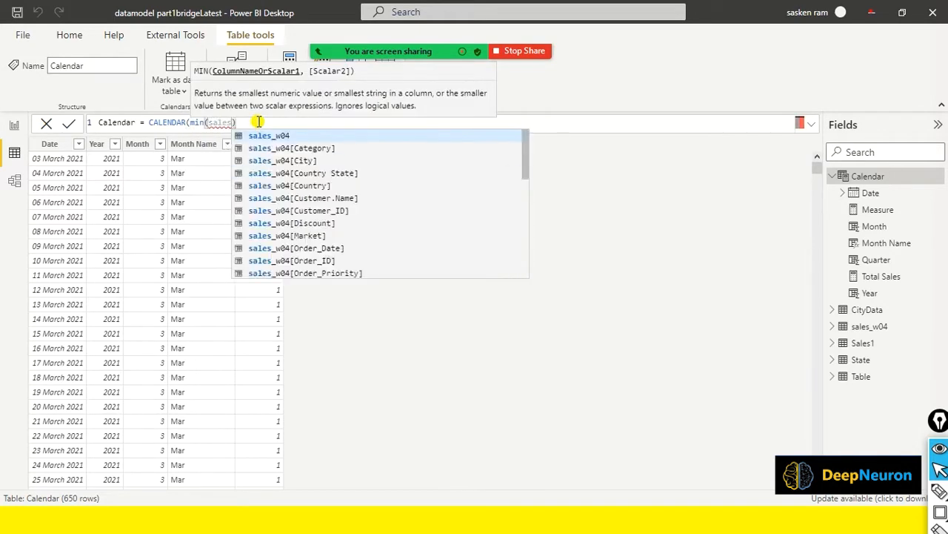
key("Down")
key("Down")
key("Down")
key("Down")
key("Down")
key("Down")
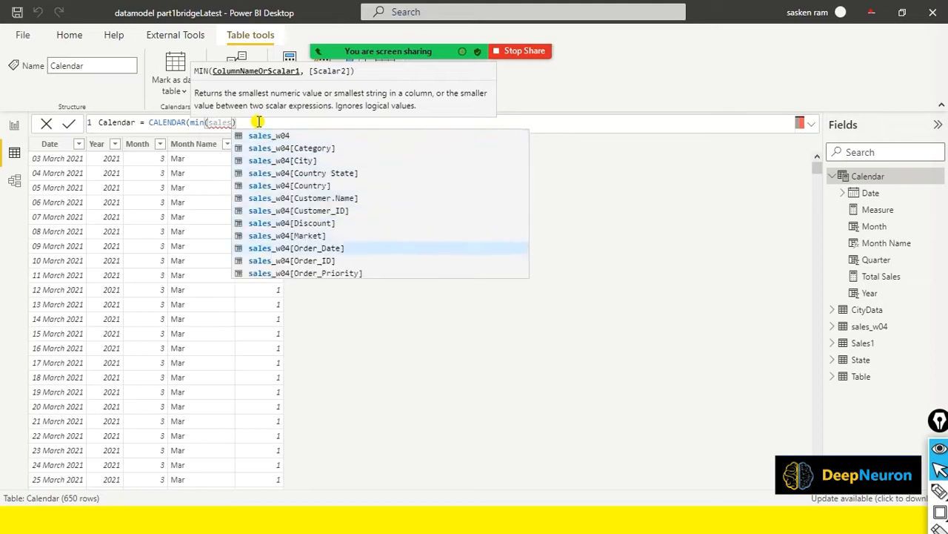
key("Tab")
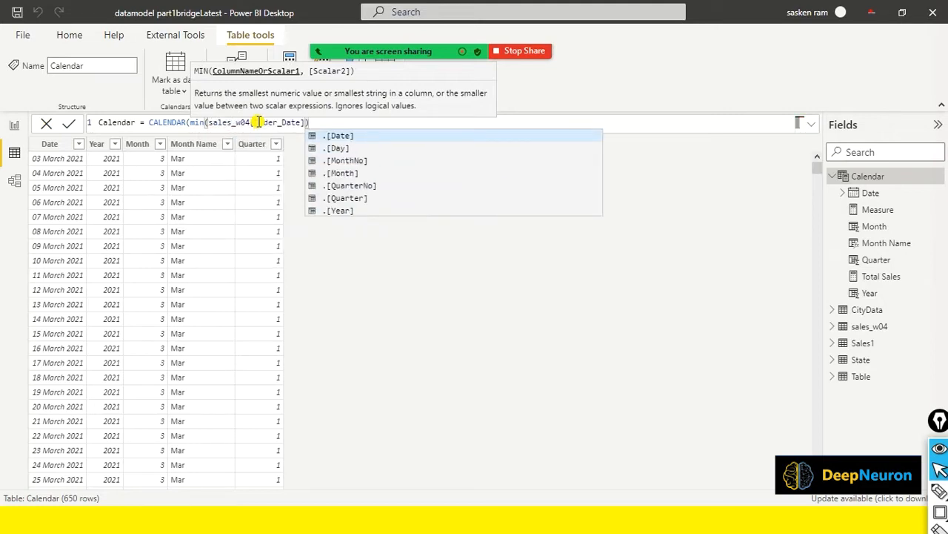
type(")")
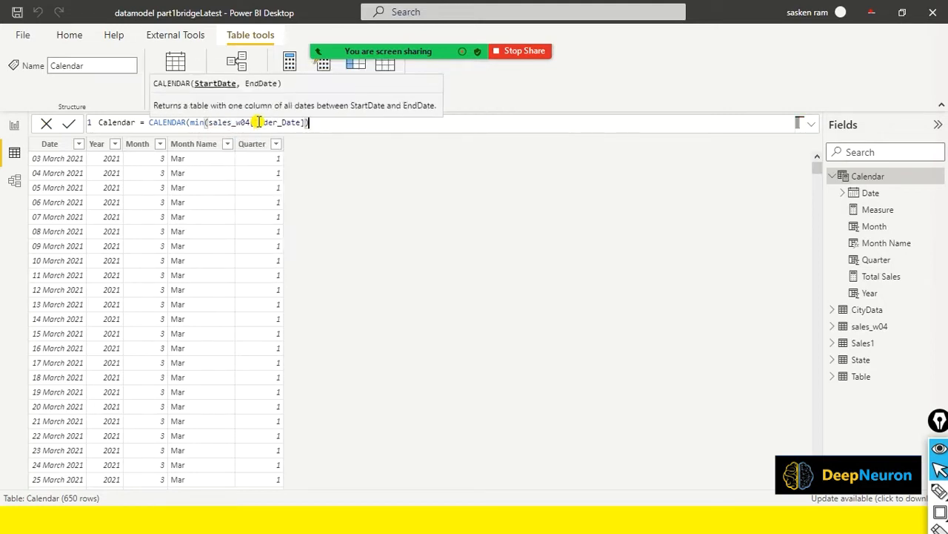
Add max(sales_w04[Order_Date]) as the end date, close the CALENDAR function and commit the formula
type(", max")
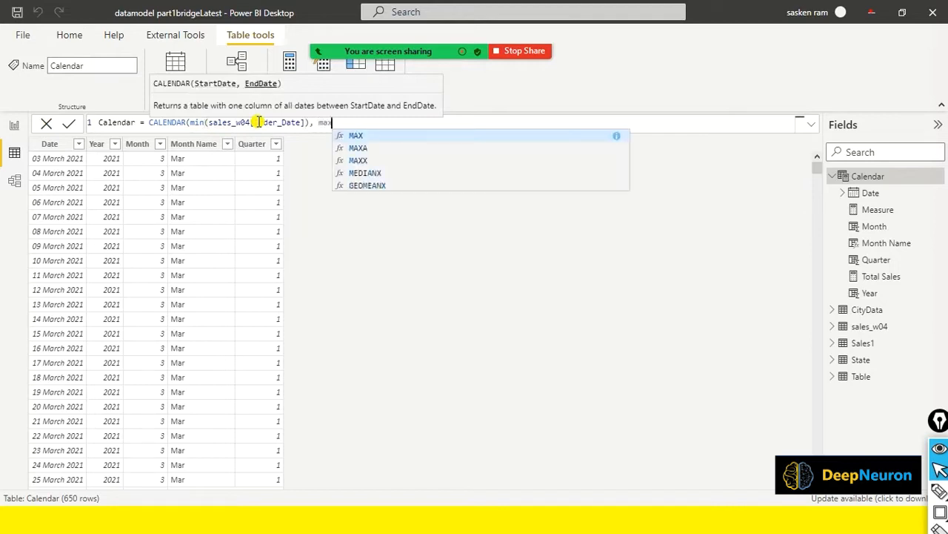
type("(sa")
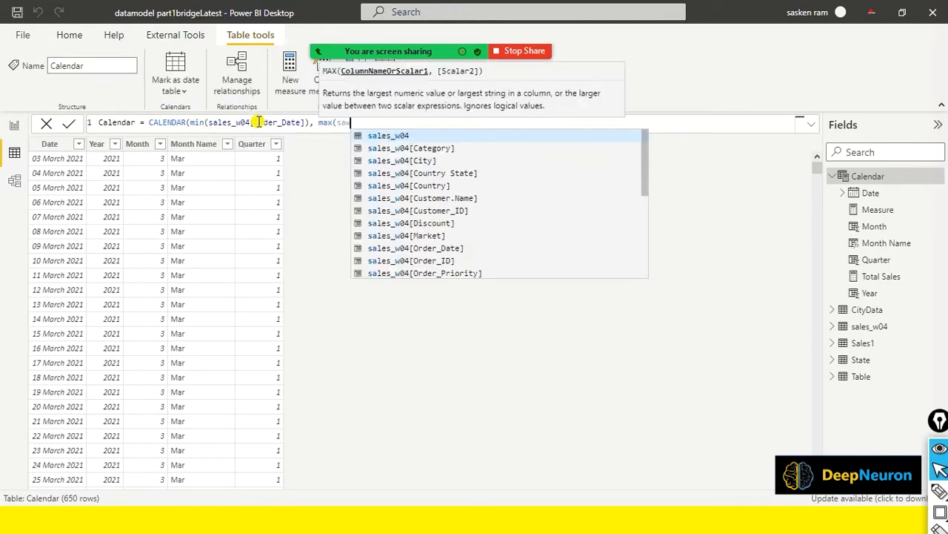
key("Down")
key("Down")
key("Down")
key("Down")
key("Down")
key("Down")
key("Down")
key("Down")
key("Down")
key("Down")
key("Down")
key("Down")
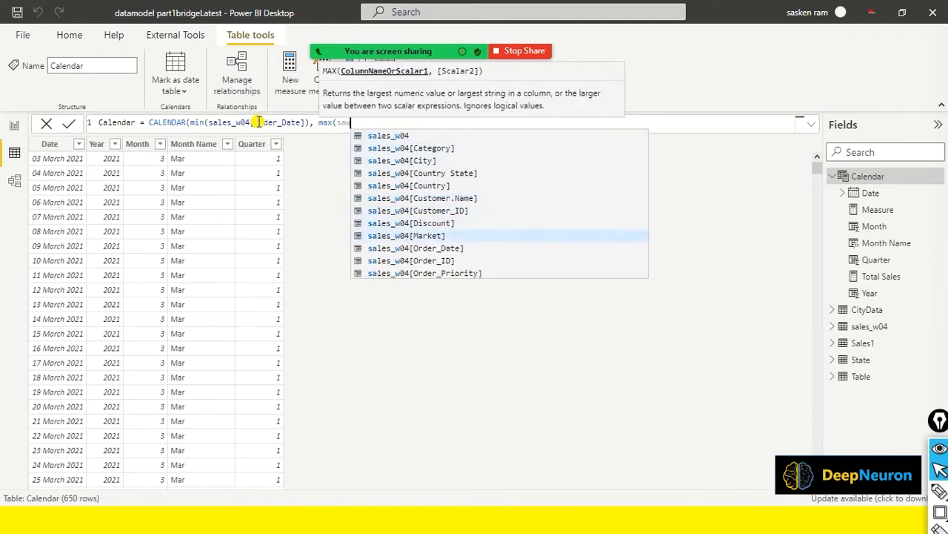
key("Down")
key("Down")
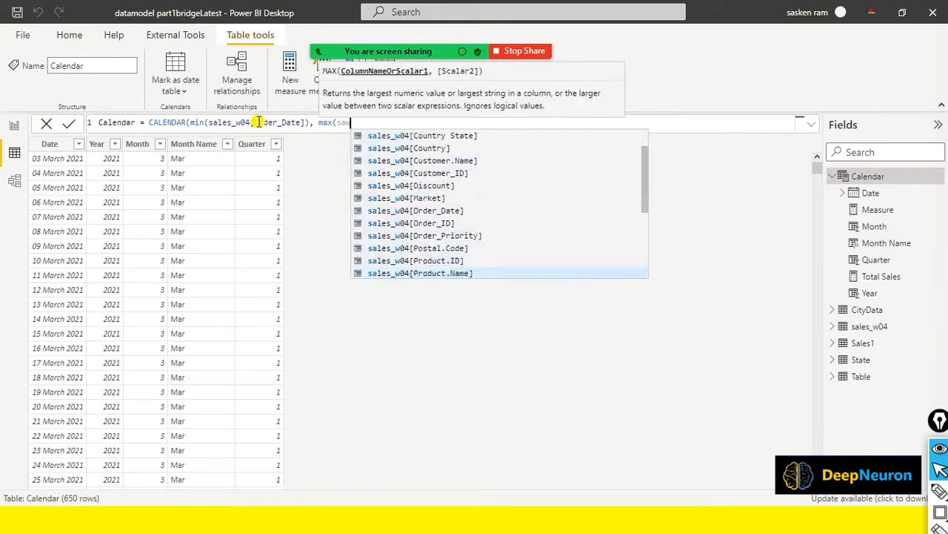
key("BackSpace")
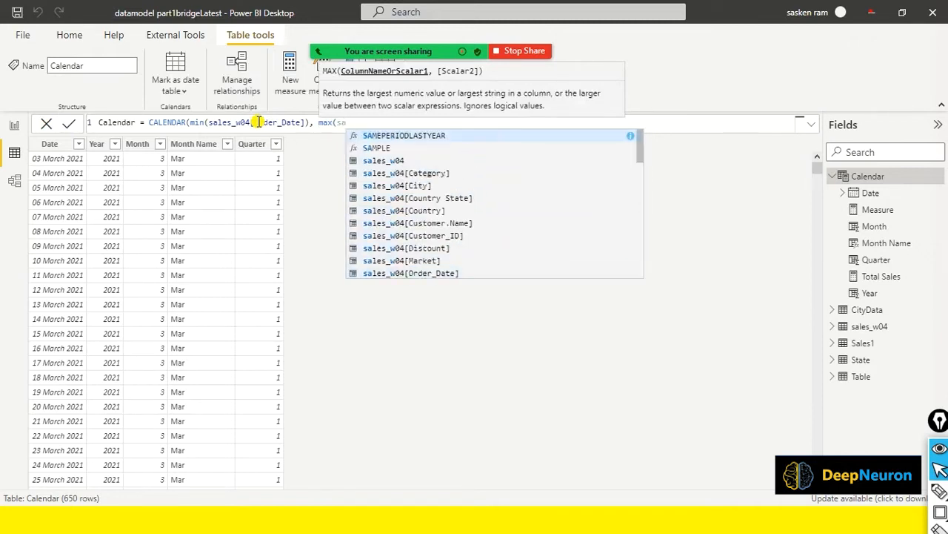
type("les")
key("Down")
key("Down")
key("Down")
key("Down")
key("Down")
key("Down")
key("Down")
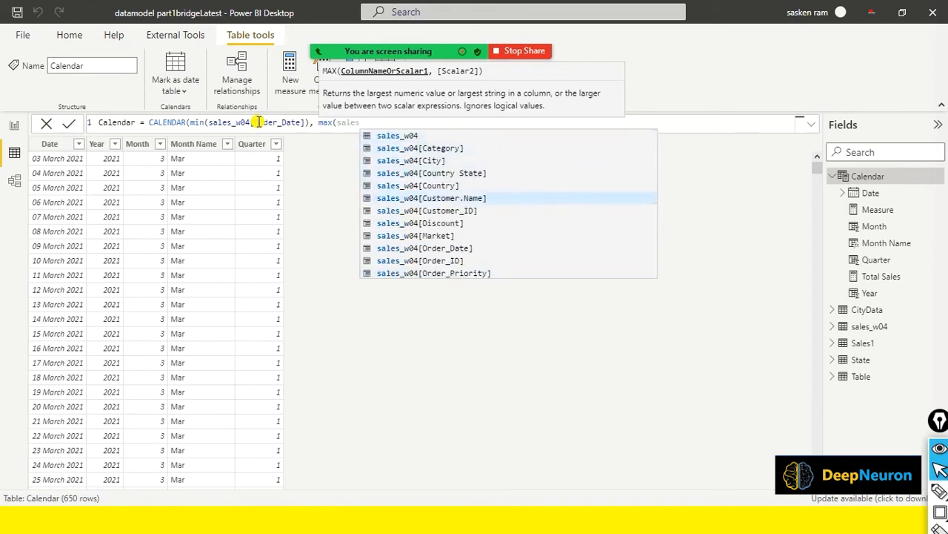
key("Down")
key("Down")
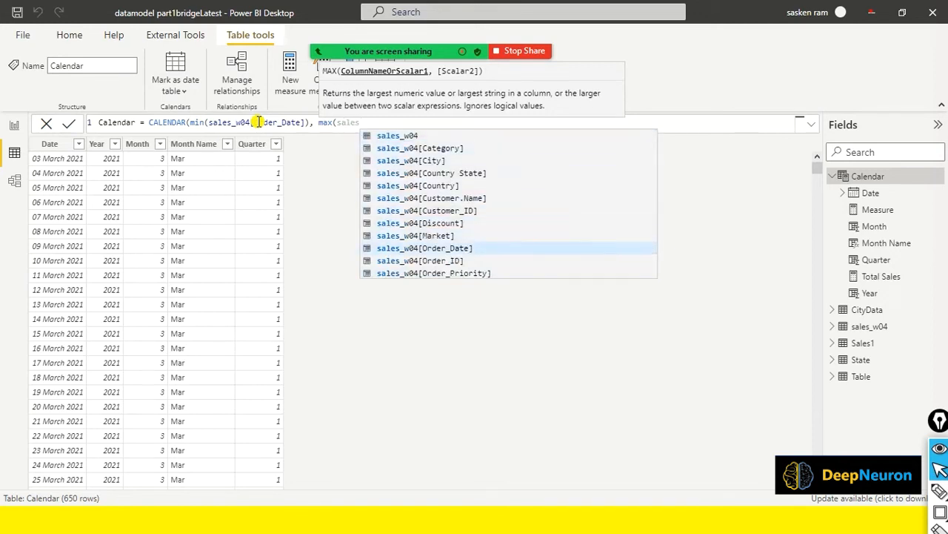
key("Tab")
type(")")
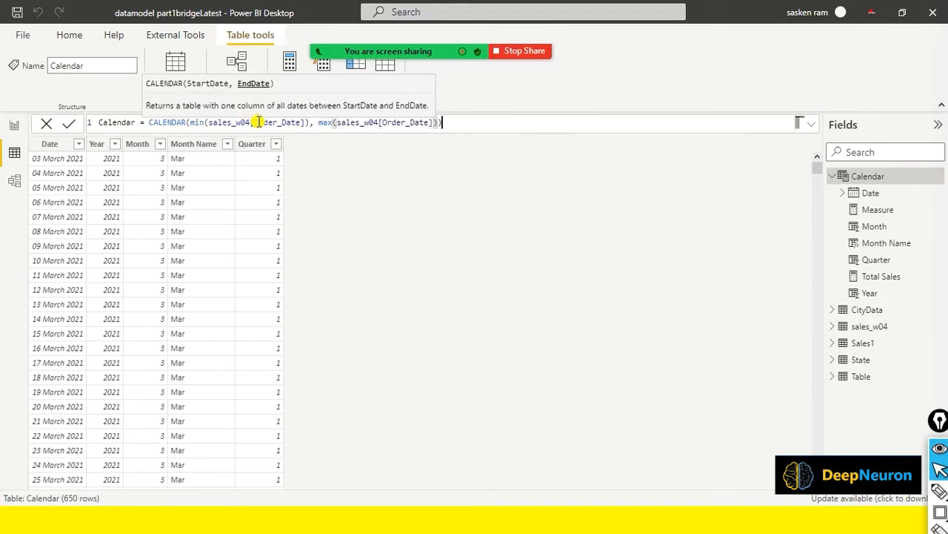
type(")")
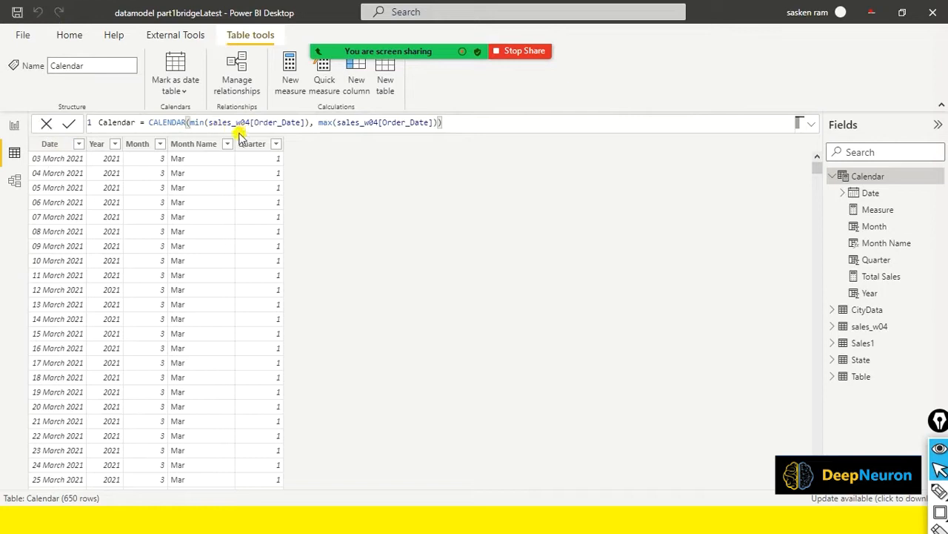
key("Return")
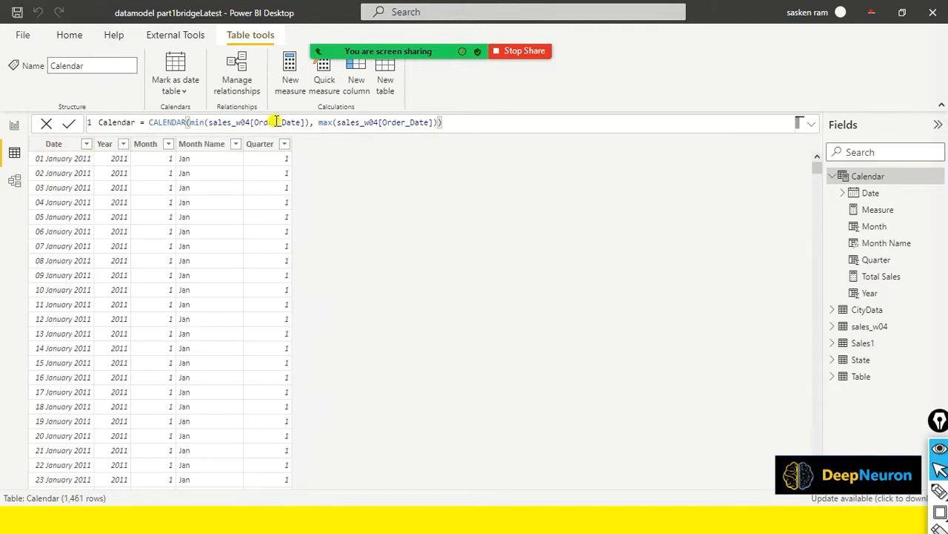
Check the earliest and latest dates listed in the Calendar table's Date column, then redisplay the table's formula
left_click(84, 148)
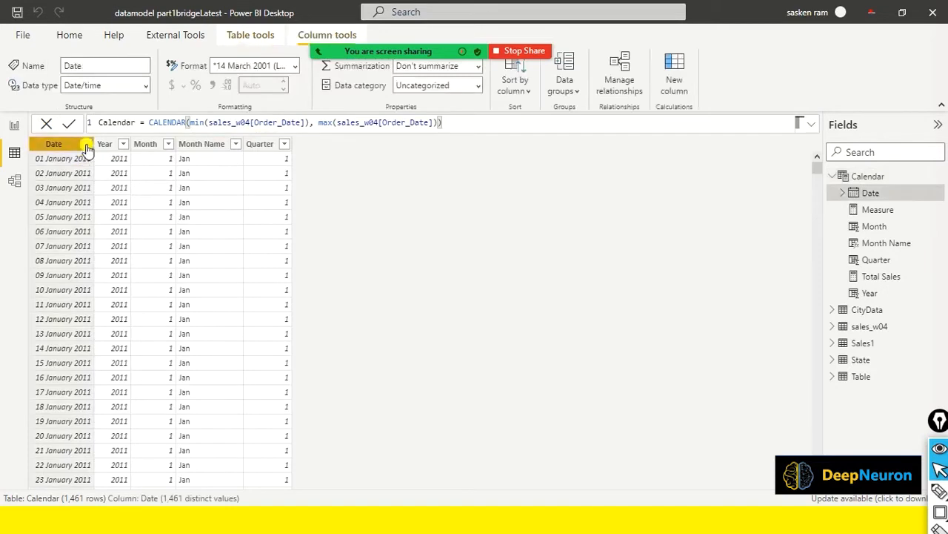
left_click(87, 145)
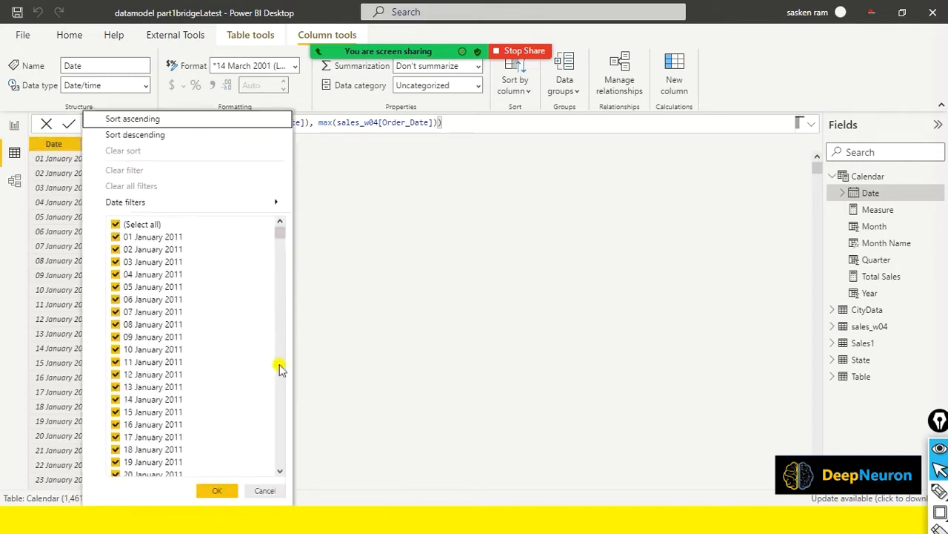
left_click_drag(280, 365, 283, 497)
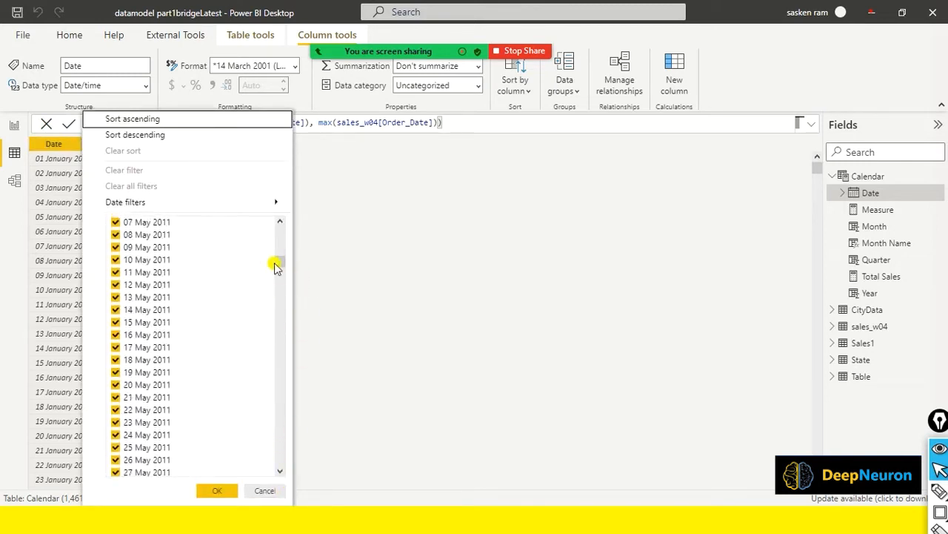
left_click_drag(274, 267, 289, 480)
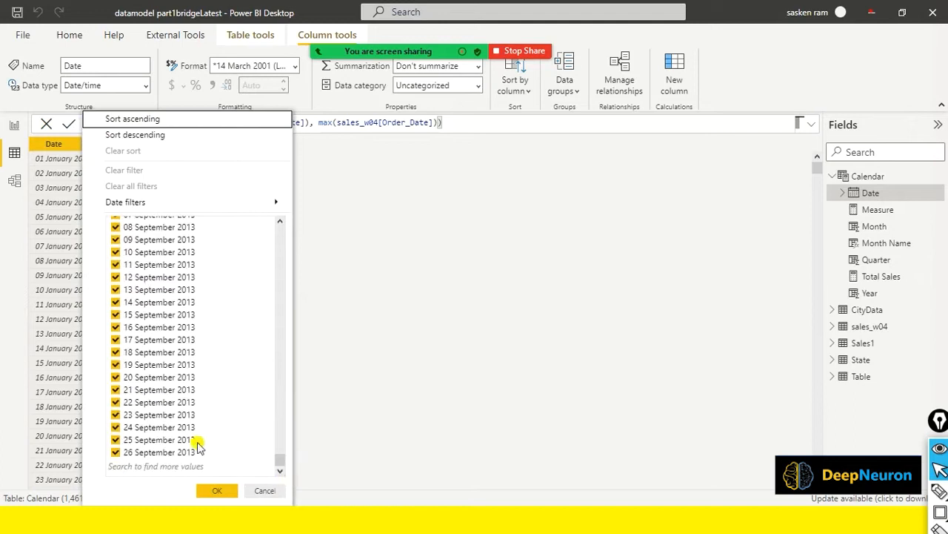
left_click(265, 491)
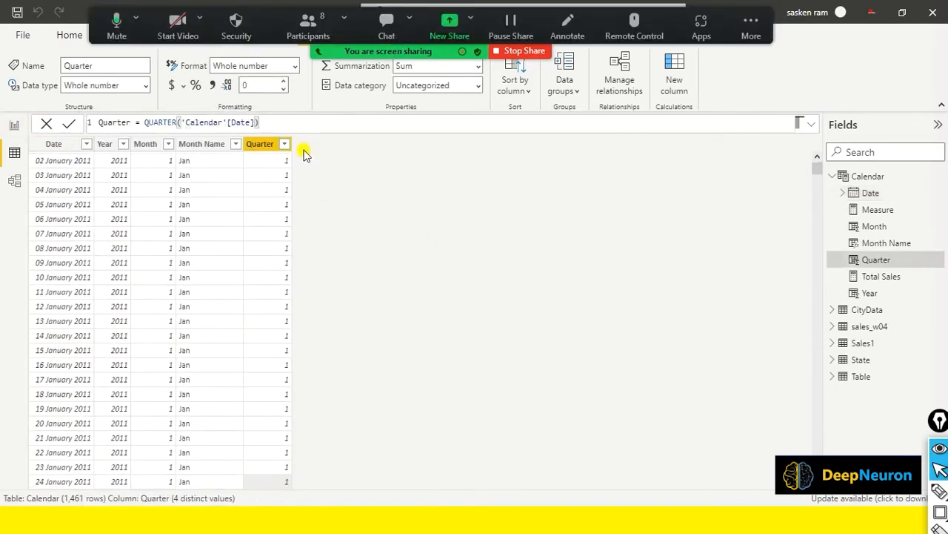
left_click(893, 178)
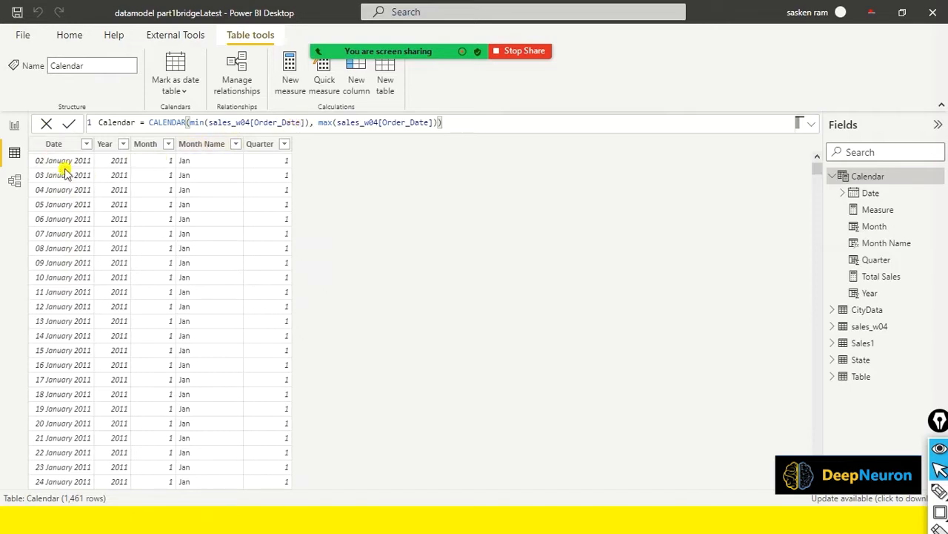
scroll(65, 171, "up", 1)
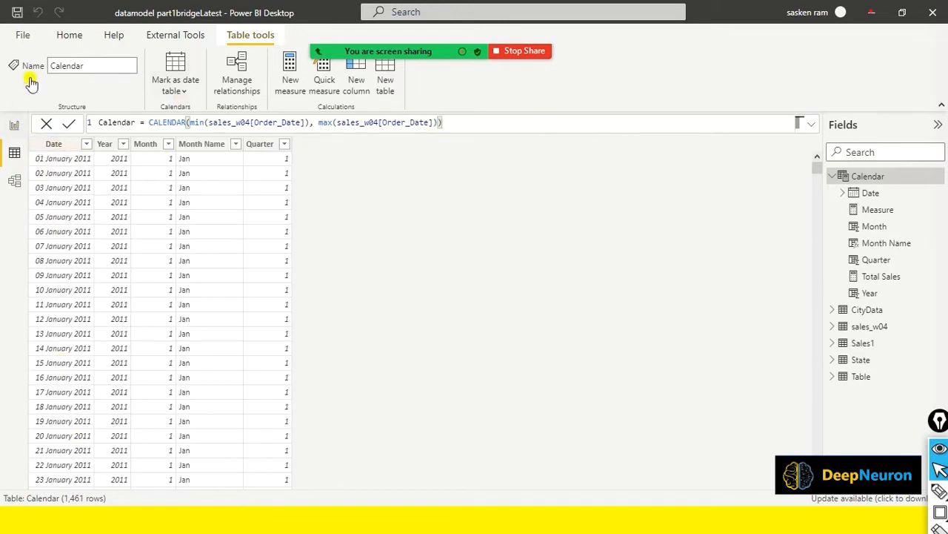
In the report view, replace Date with the Calendar table's Quarter column on the line chart's axis
left_click(16, 126)
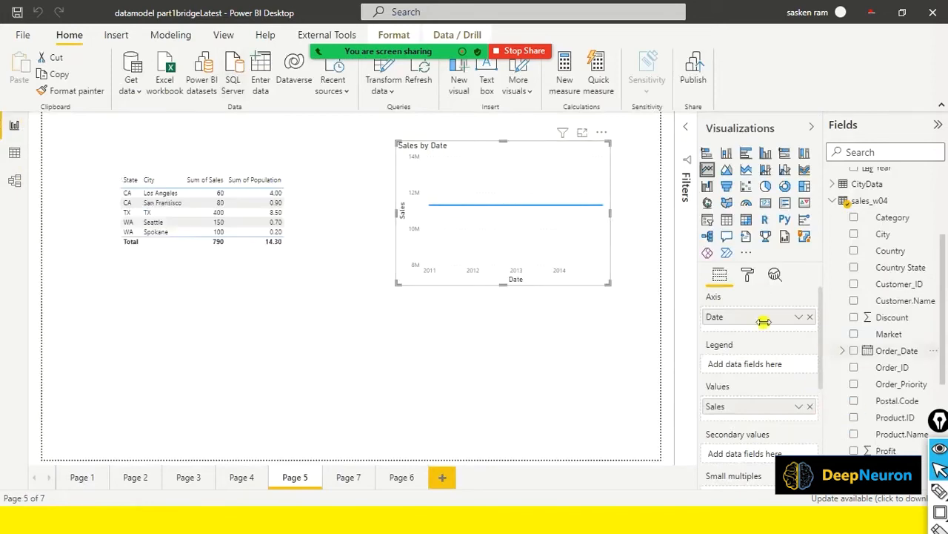
scroll(867, 237, "up", 3)
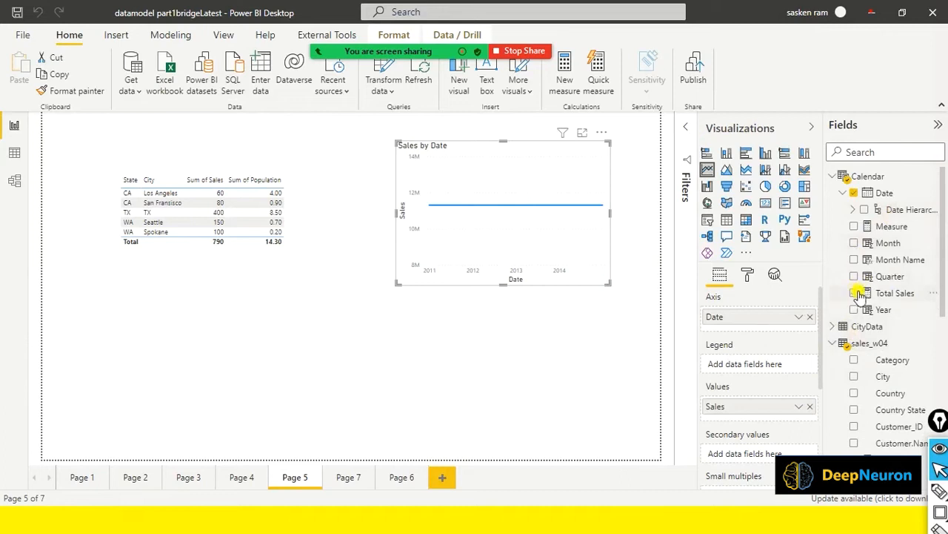
left_click_drag(812, 320, 717, 321)
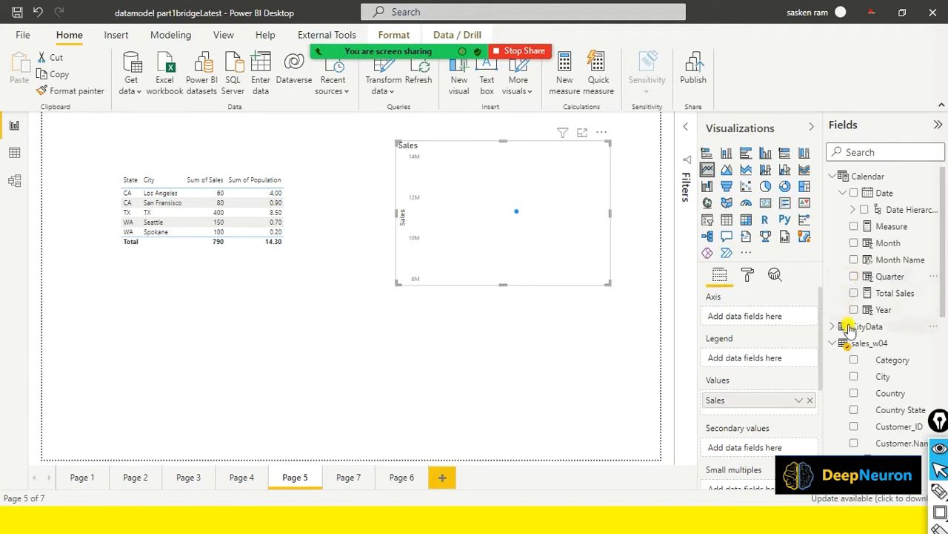
left_click(856, 279)
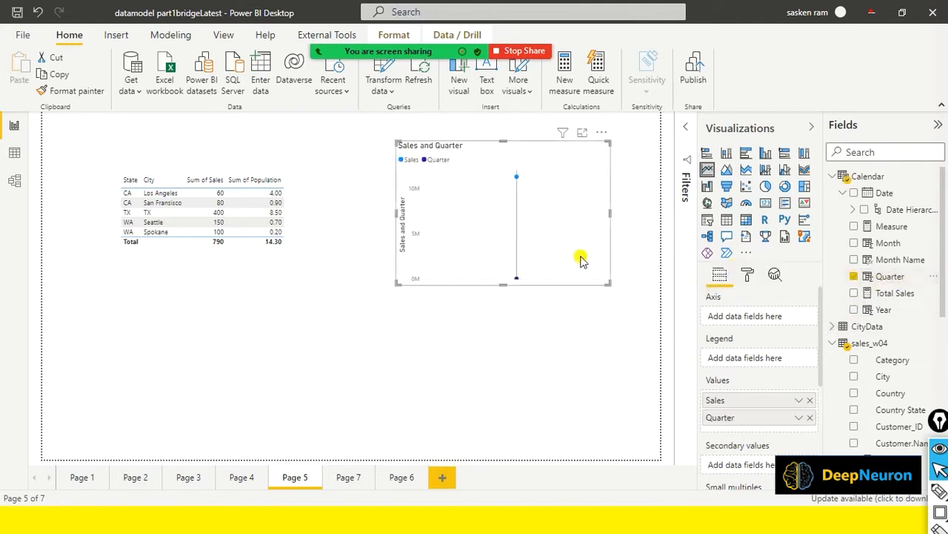
left_click_drag(744, 419, 739, 315)
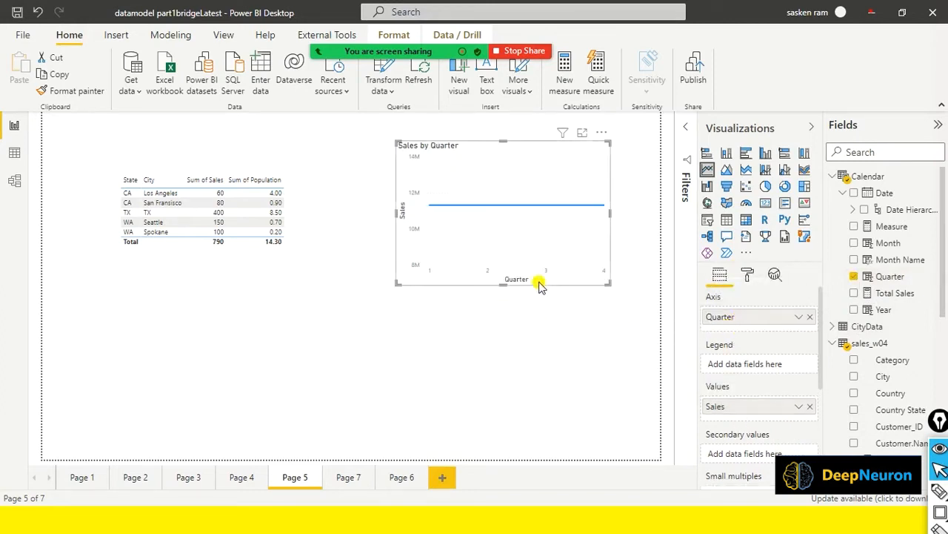
scroll(845, 345, "down", 3)
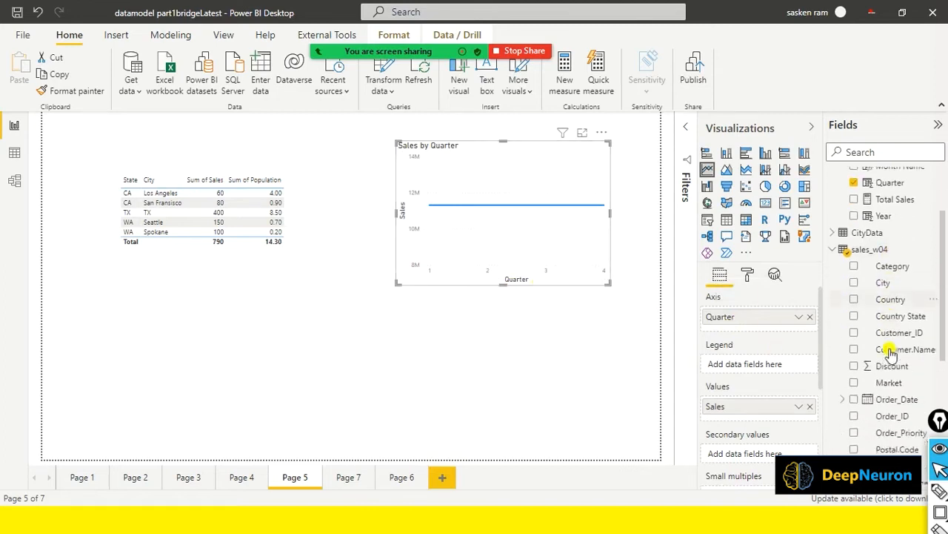
scroll(830, 350, "up", 3)
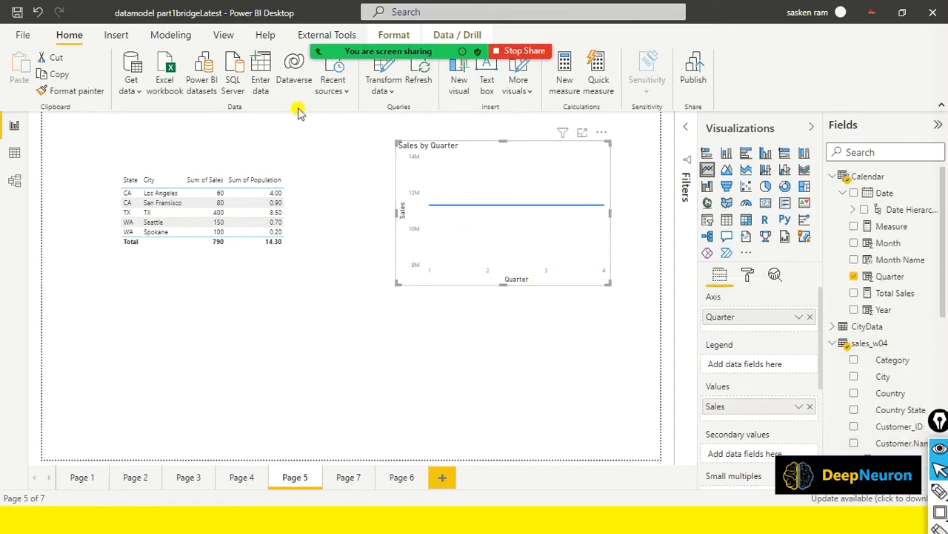
left_click(381, 88)
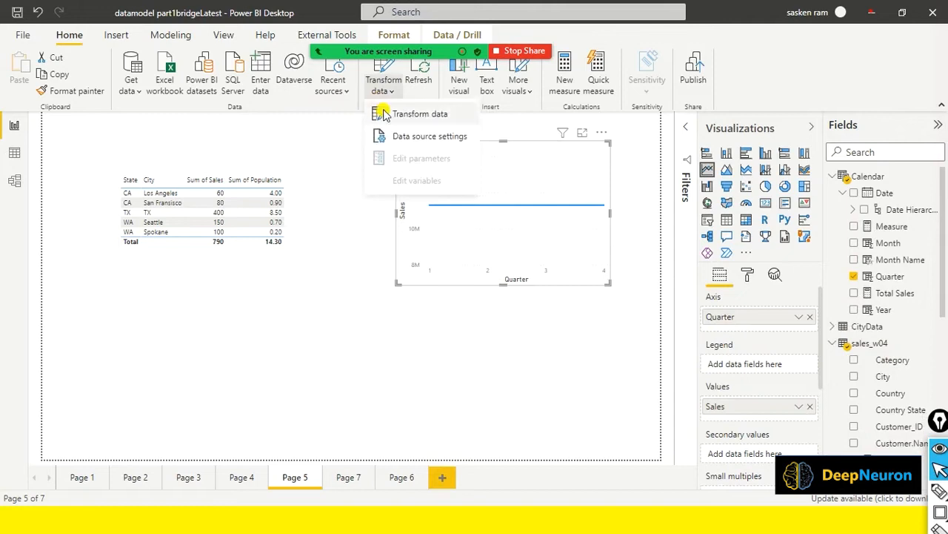
scroll(852, 296, "down", 5)
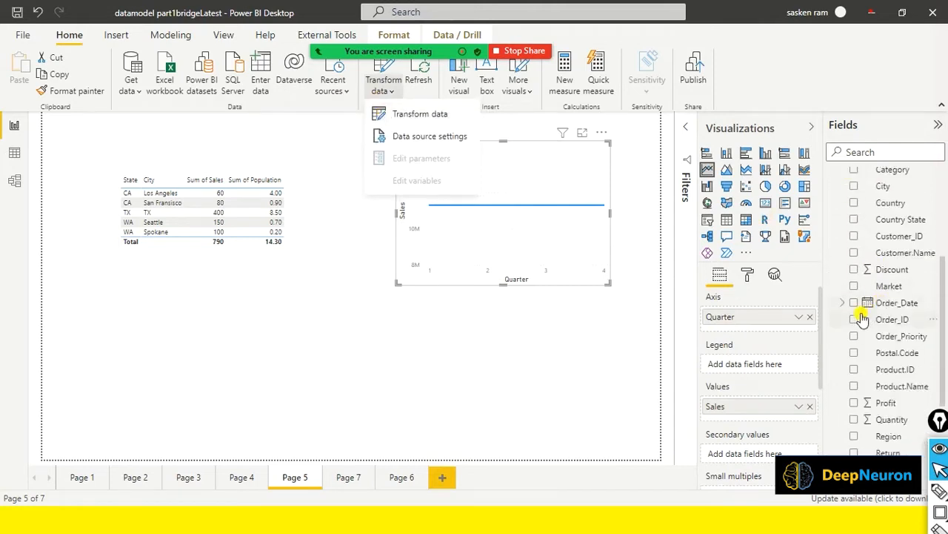
scroll(862, 317, "down", 4)
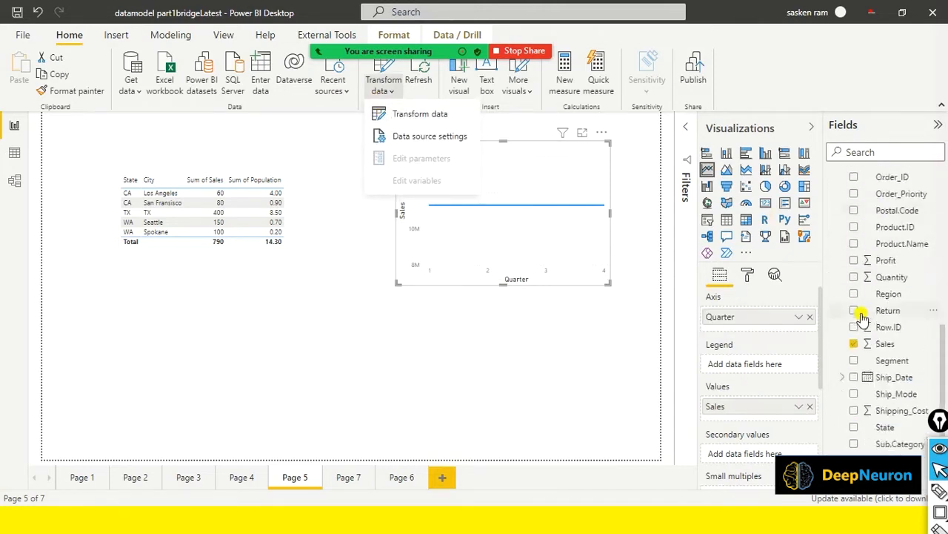
scroll(861, 317, "up", 4)
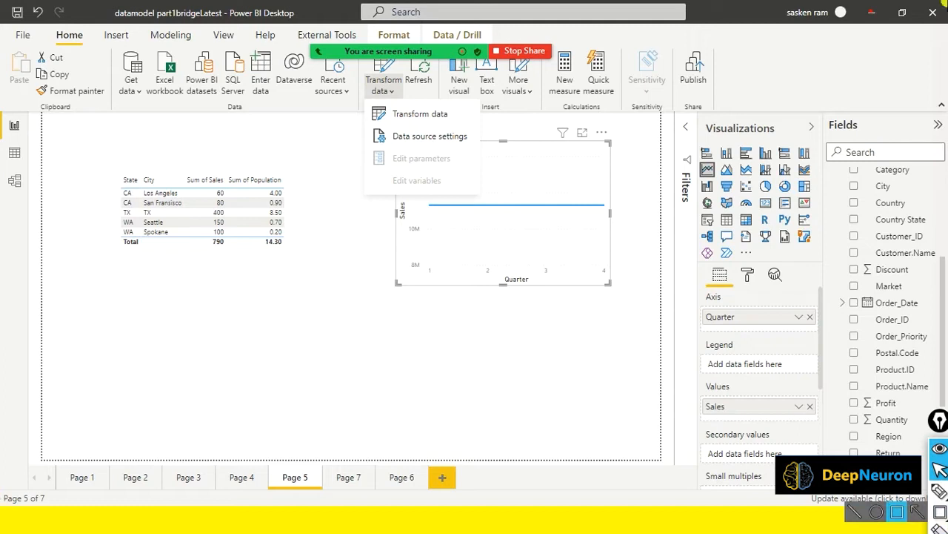
Remove Quarter from the line chart's axis and collapse the Calendar table's Date field
left_click(809, 317)
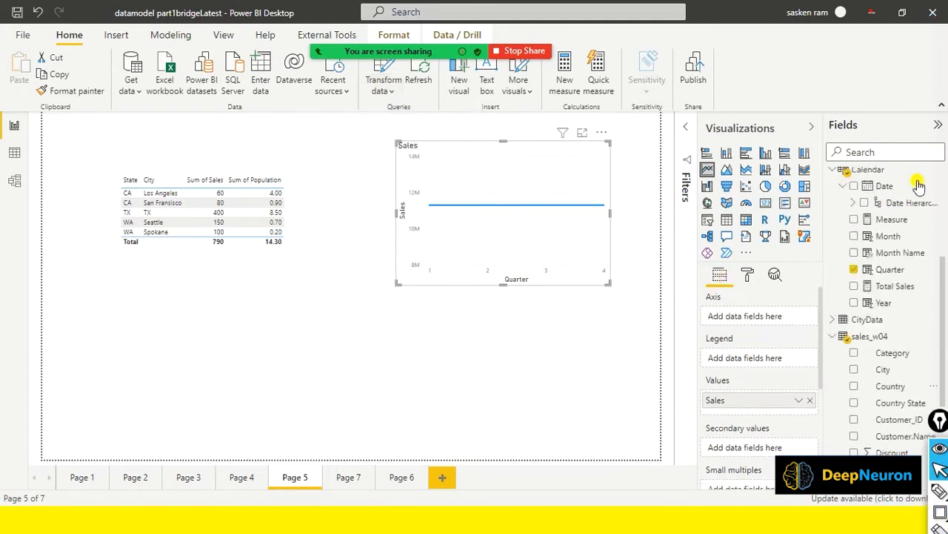
left_click(844, 193)
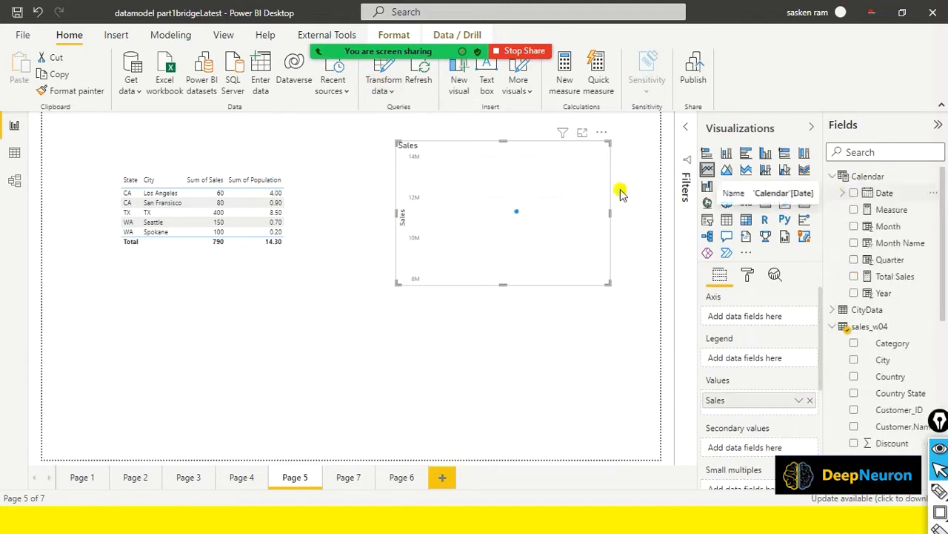
In the model view, rearrange the diagram with CityData beneath State, Sales1 beside State and State moved higher
left_click(14, 182)
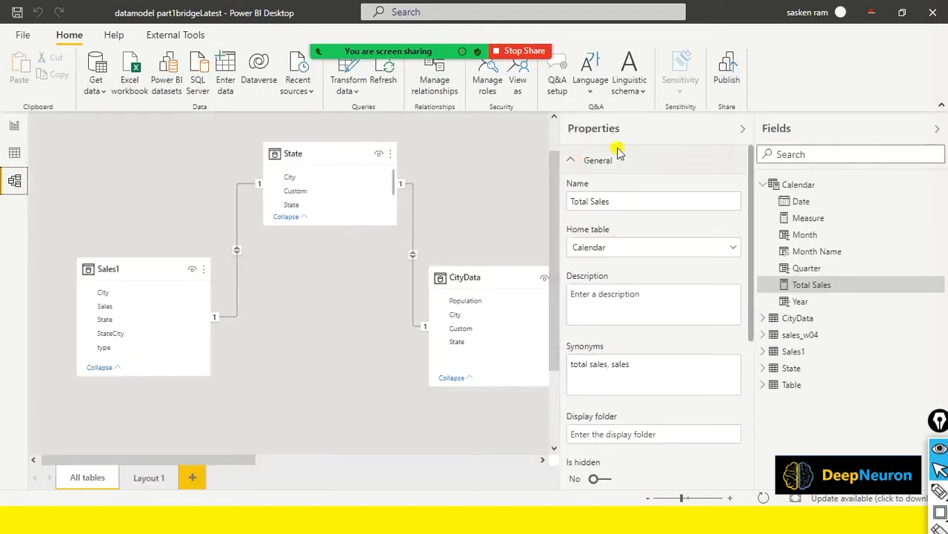
left_click_drag(482, 282, 269, 281)
left_click_drag(164, 267, 154, 146)
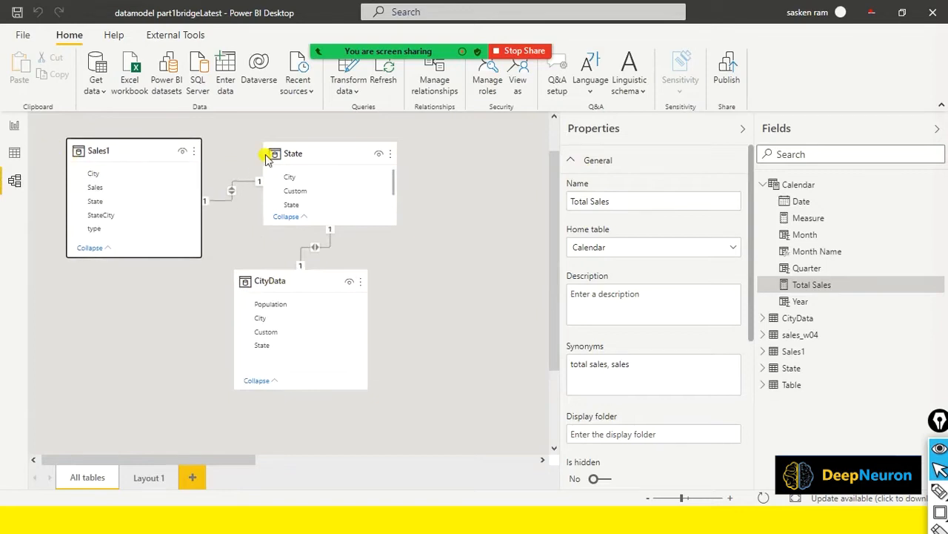
left_click_drag(267, 158, 248, 118)
Move the sales_w04 and Calendar tables next to each other in the model diagram
left_click_drag(182, 459, 434, 440)
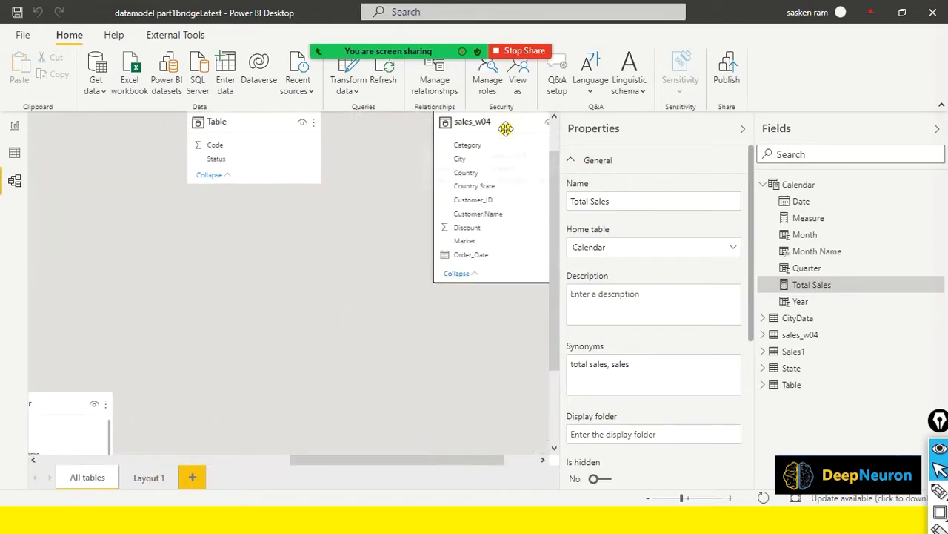
left_click_drag(505, 129, 87, 290)
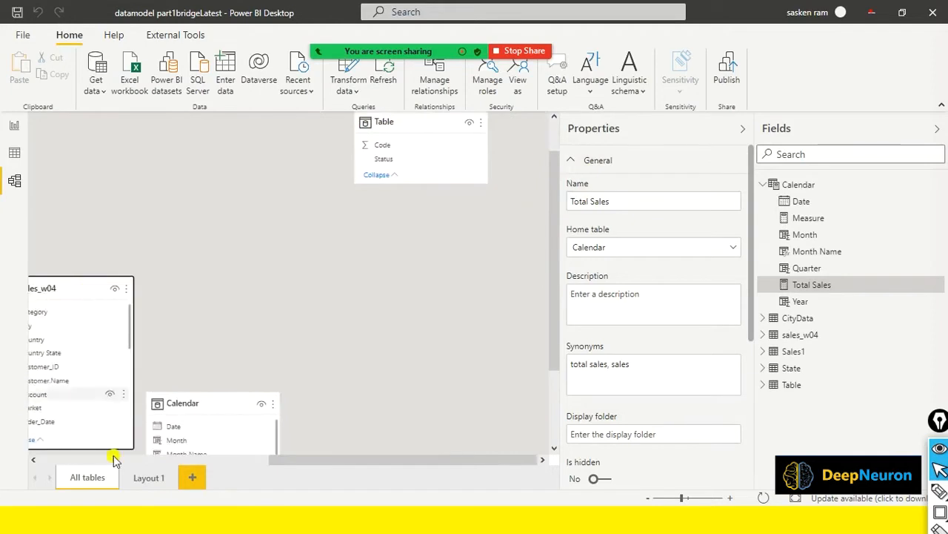
left_click(241, 462)
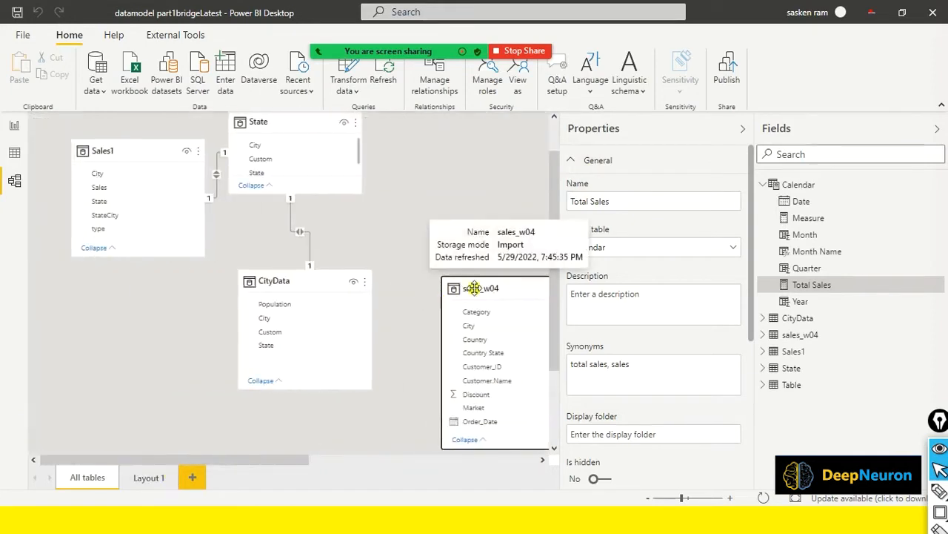
left_click_drag(474, 289, 433, 227)
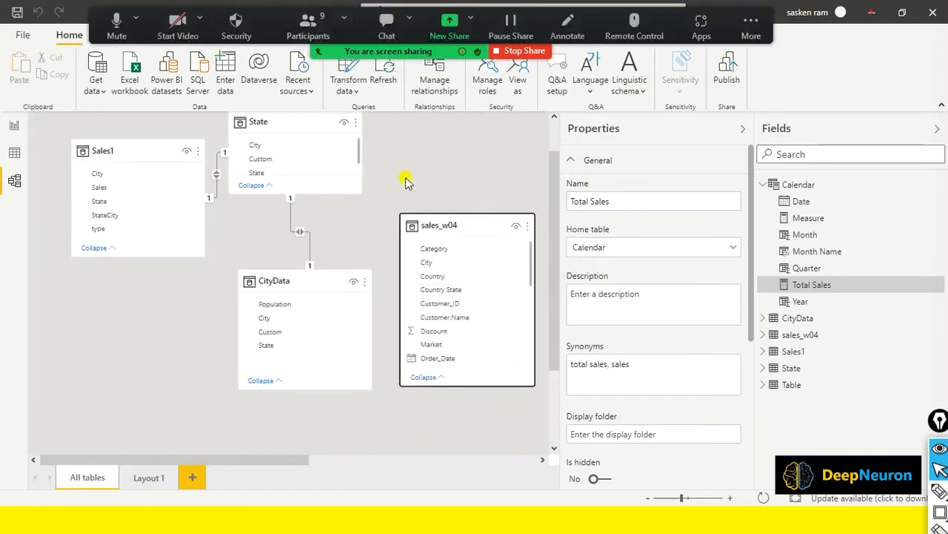
left_click_drag(282, 460, 483, 456)
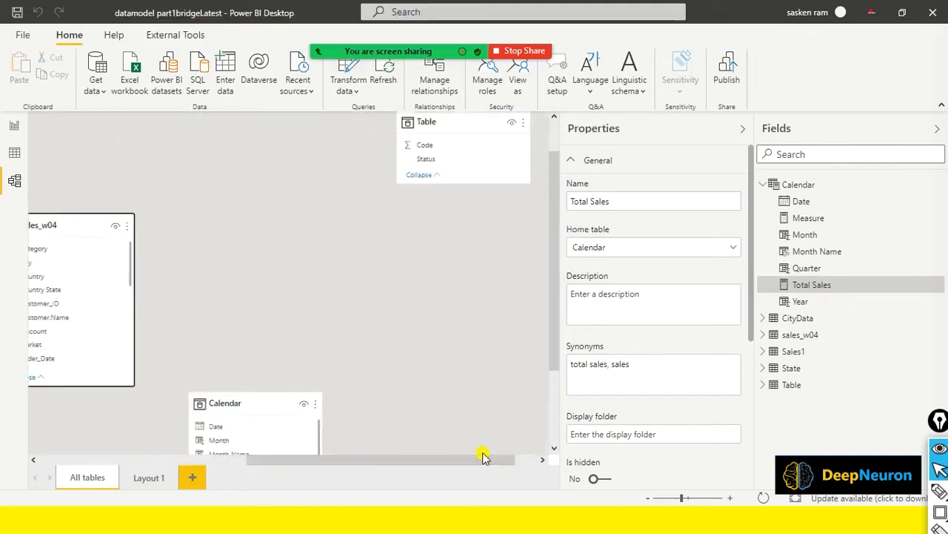
left_click_drag(278, 413, 301, 150)
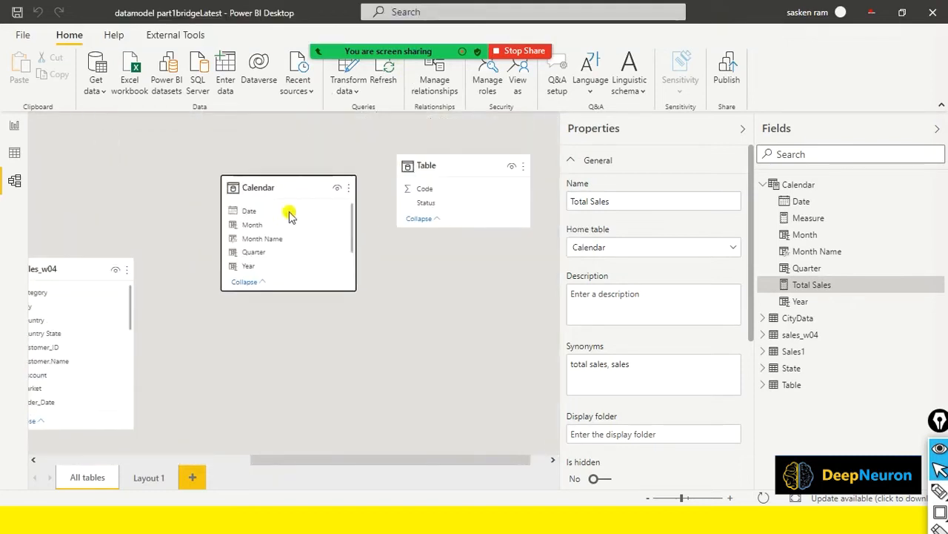
left_click_drag(80, 272, 170, 286)
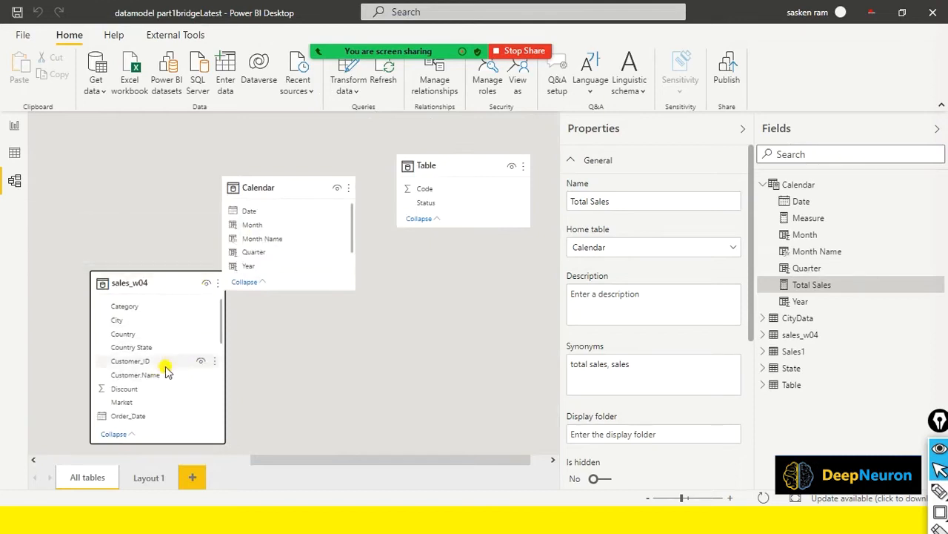
Create a relationship from the Calendar table's Date column to the Order_Date column of sales_w04
scroll(165, 366, "down", 1)
scroll(166, 366, "up", 2)
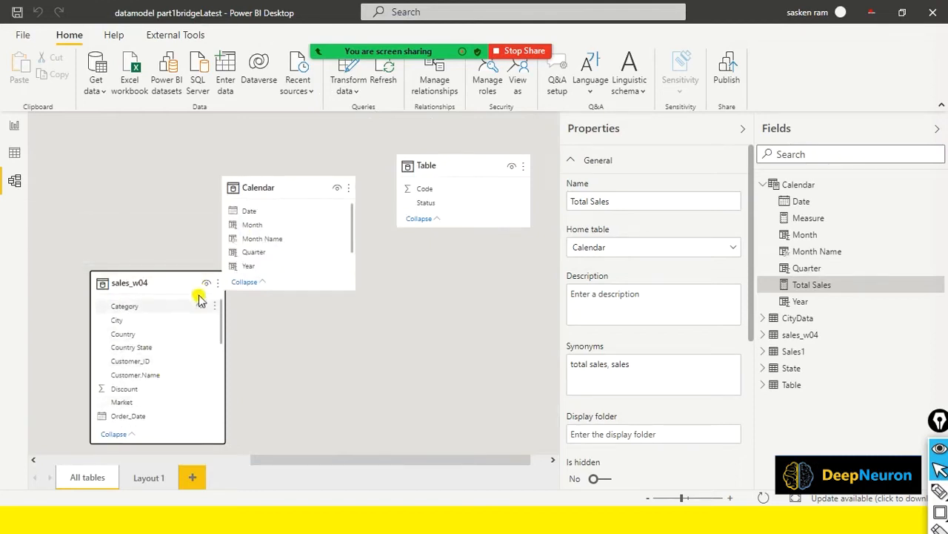
left_click_drag(252, 209, 155, 381)
left_click_drag(244, 209, 145, 383)
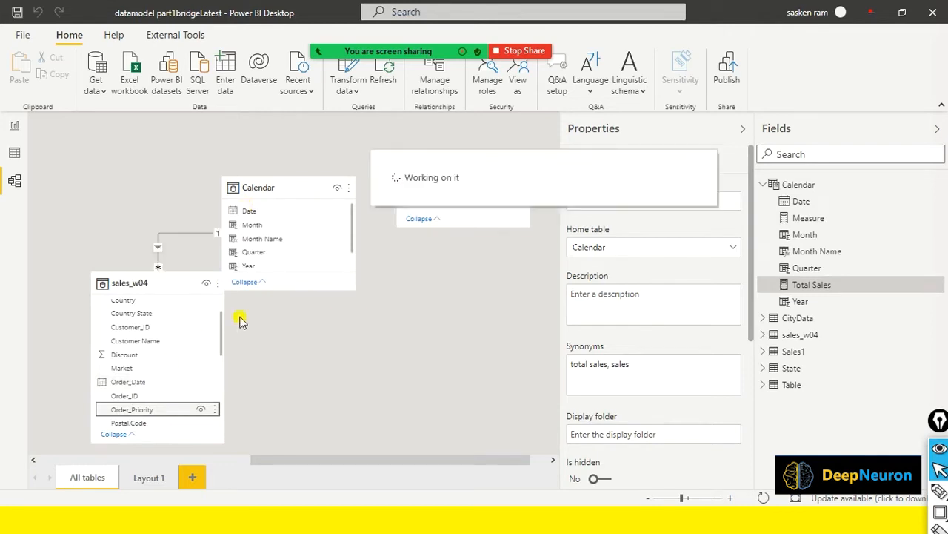
Delete the relationship between the Calendar and sales_w04 tables
right_click(187, 234)
left_click(202, 248)
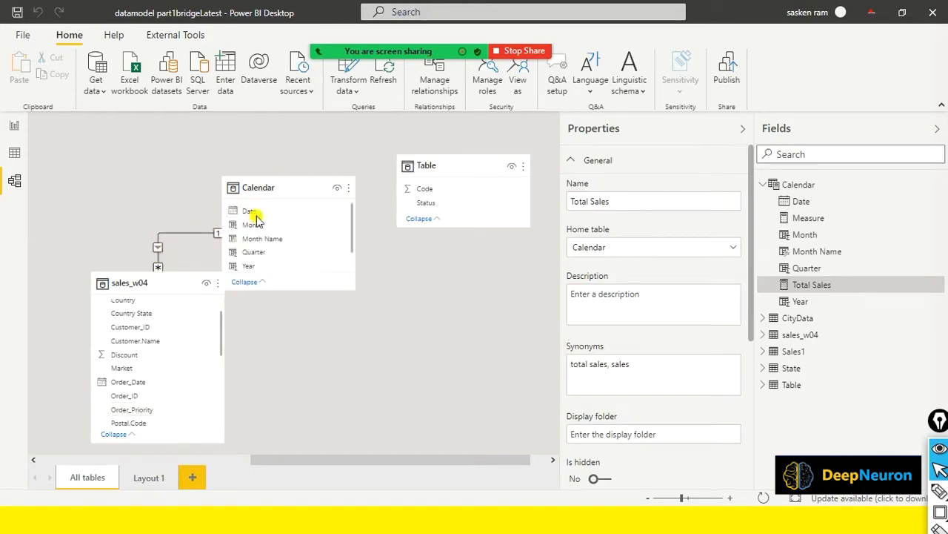
left_click(552, 289)
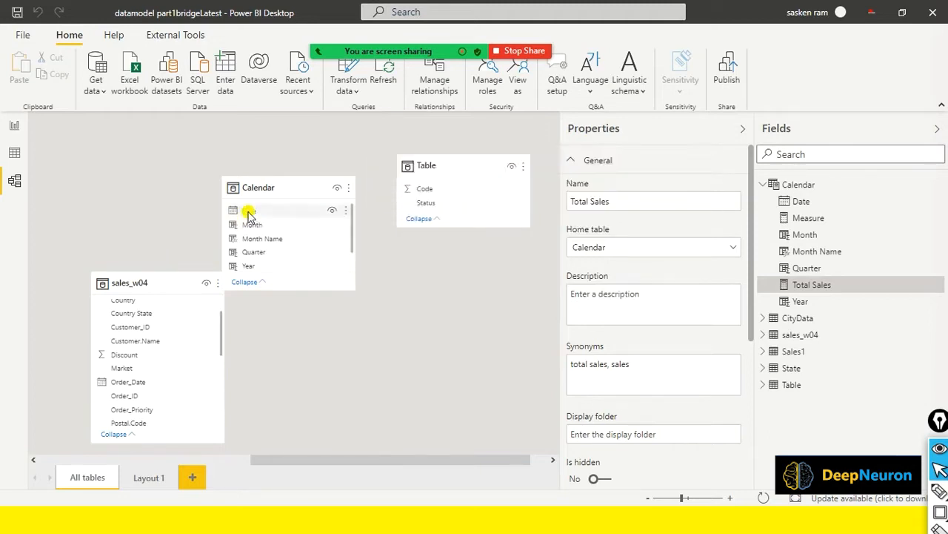
Relate Calendar's Date column to sales_w04's Order_Date column again, then return to the report view
left_click_drag(249, 213, 154, 379)
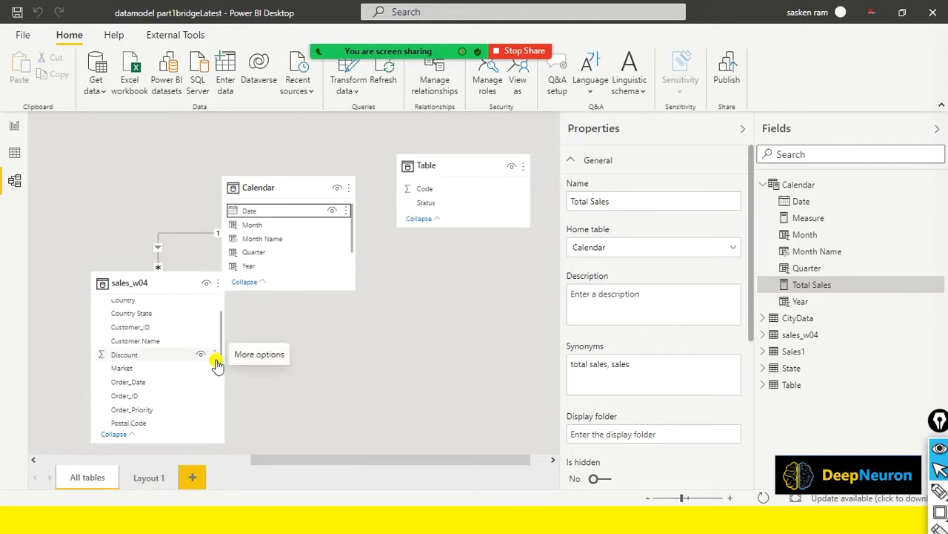
left_click(12, 127)
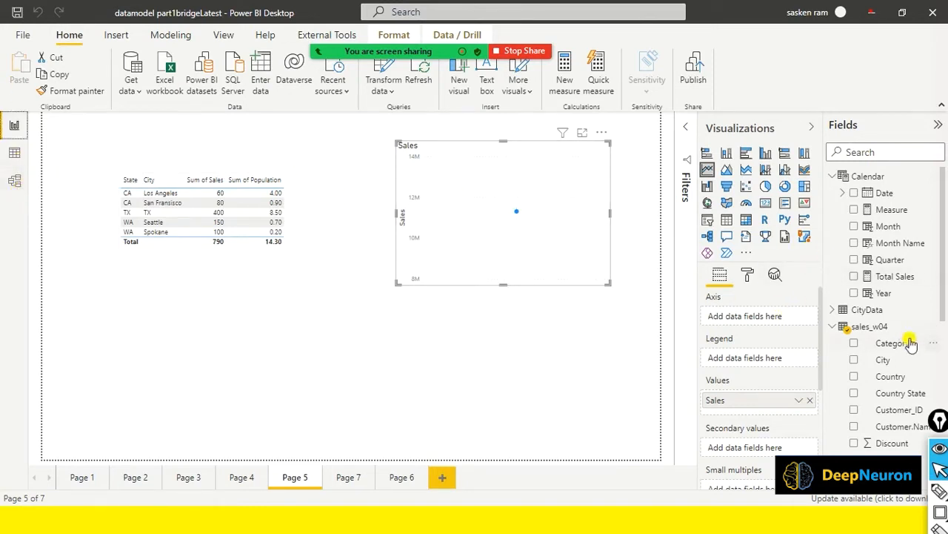
Expand the Calendar table's Date field and its Date Hierarchy to expose the Year, Quarter, Month and Day levels
scroll(910, 343, "down", 5)
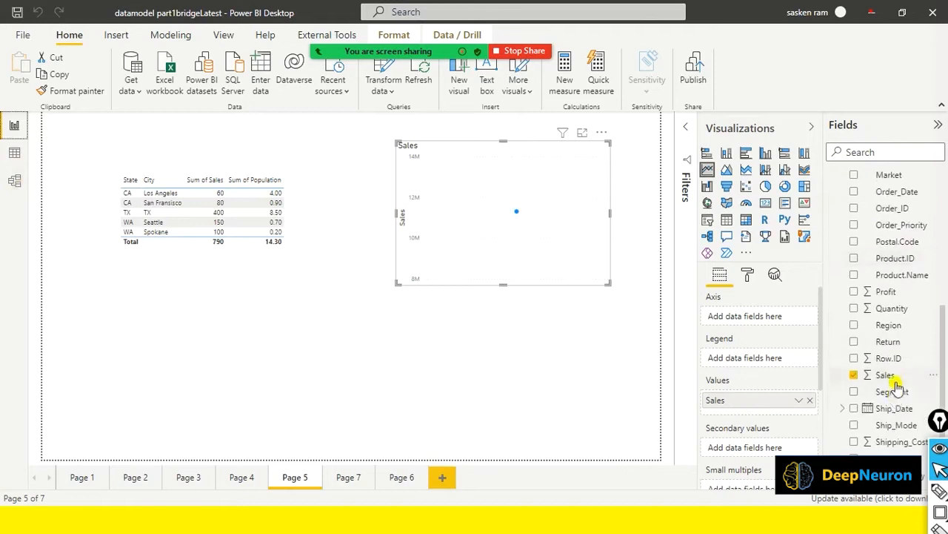
scroll(889, 374, "up", 4)
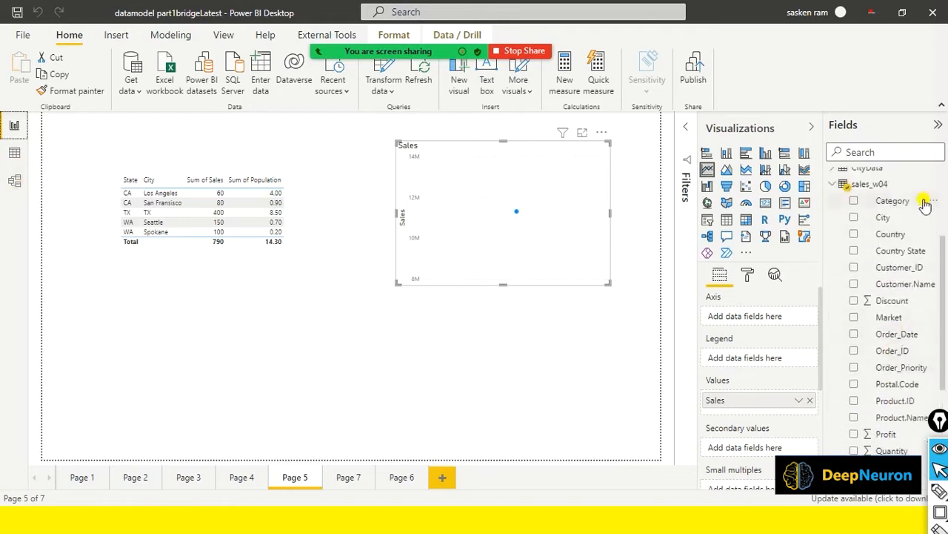
scroll(925, 205, "up", 3)
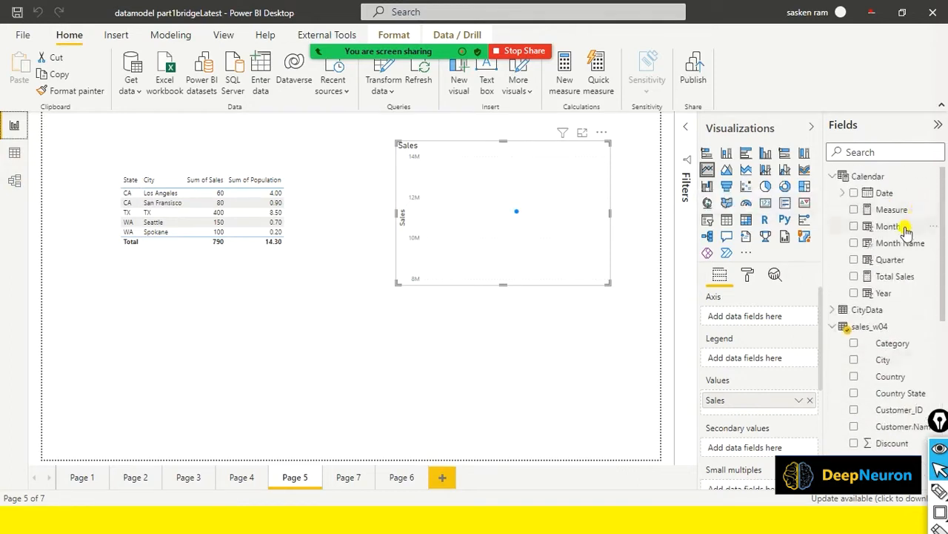
left_click(845, 193)
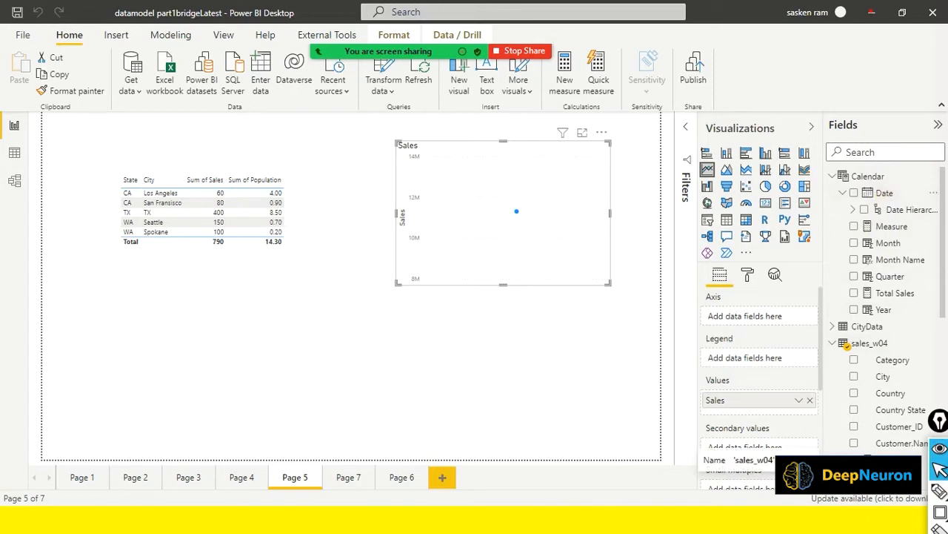
left_click(855, 211)
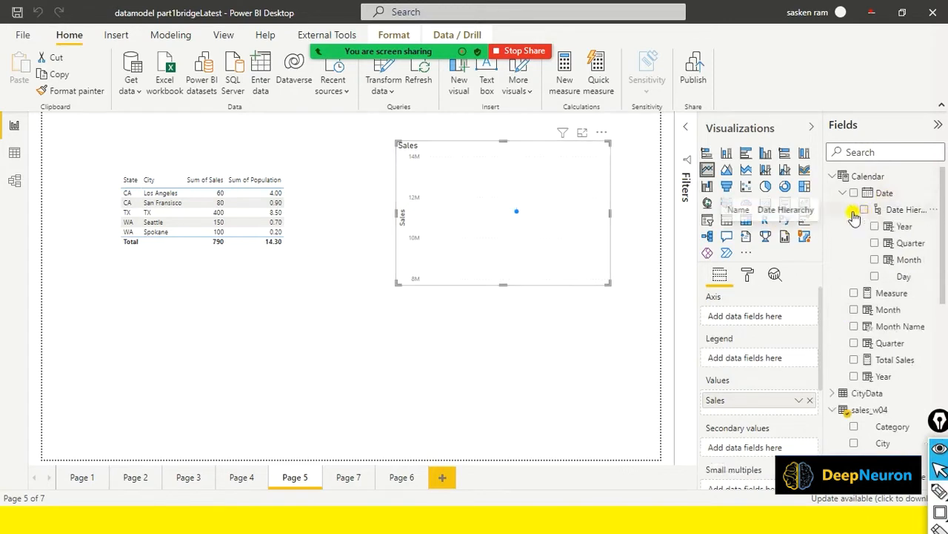
Compare the data types of Calendar's Date column and sales_w04's Order_Date column in the model view
left_click(15, 180)
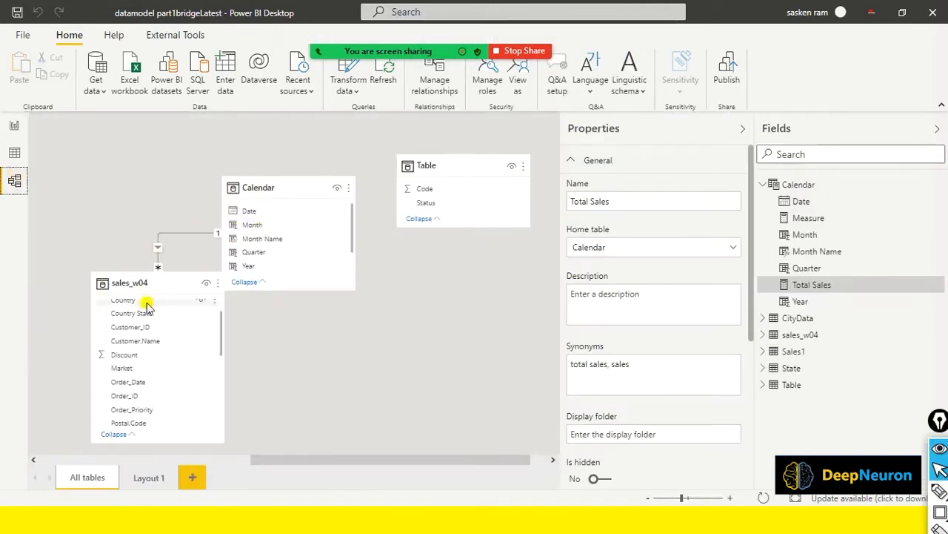
left_click(249, 215)
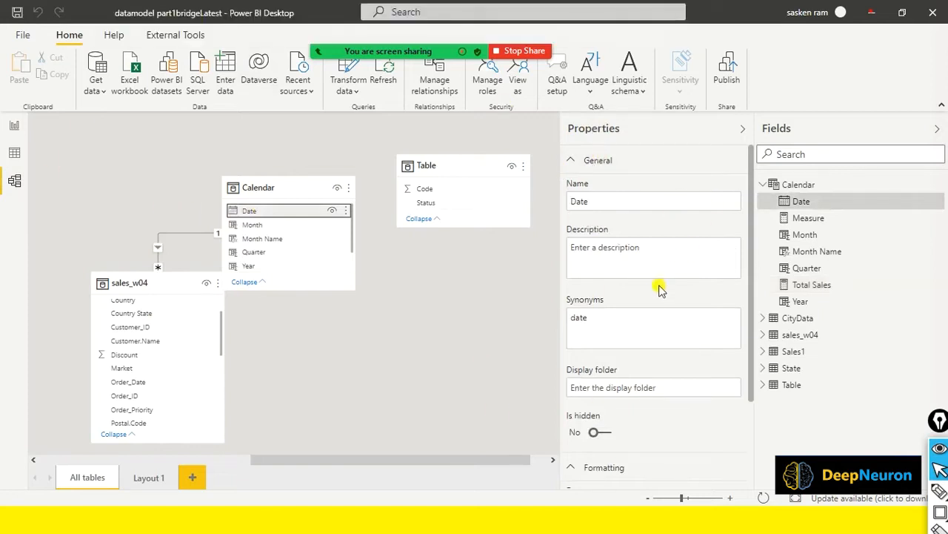
scroll(656, 289, "down", 3)
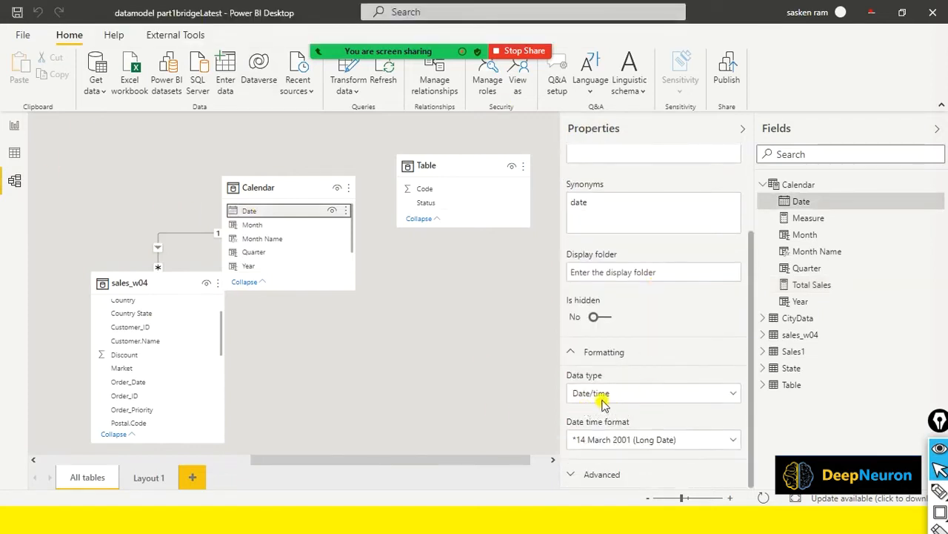
scroll(160, 381, "up", 1)
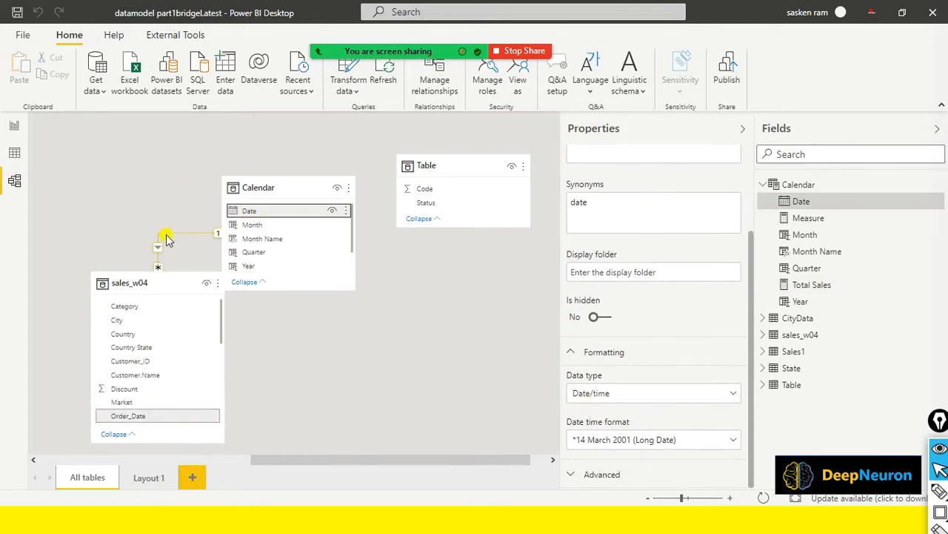
left_click(129, 416)
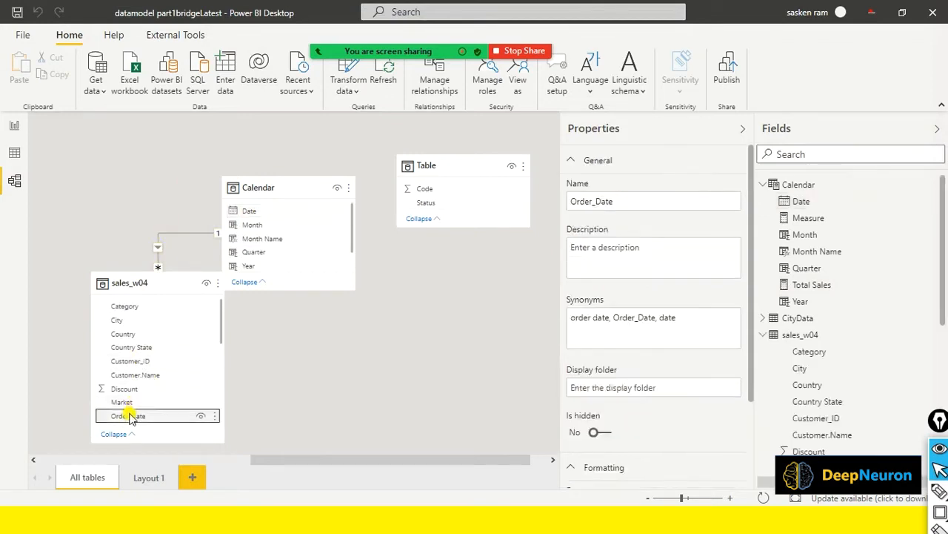
scroll(703, 319, "down", 2)
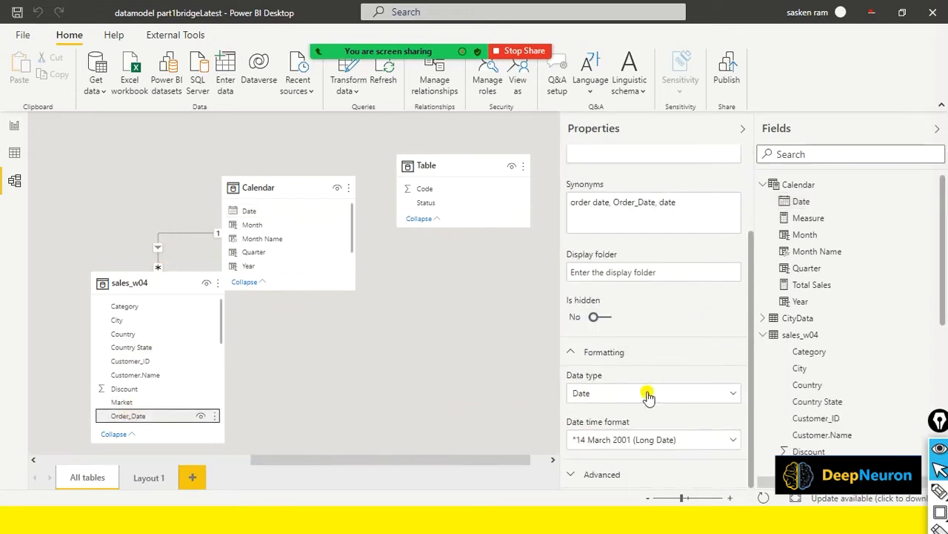
Set the data type of the Calendar table's Date column to Date
left_click(245, 214)
scroll(657, 387, "down", 3)
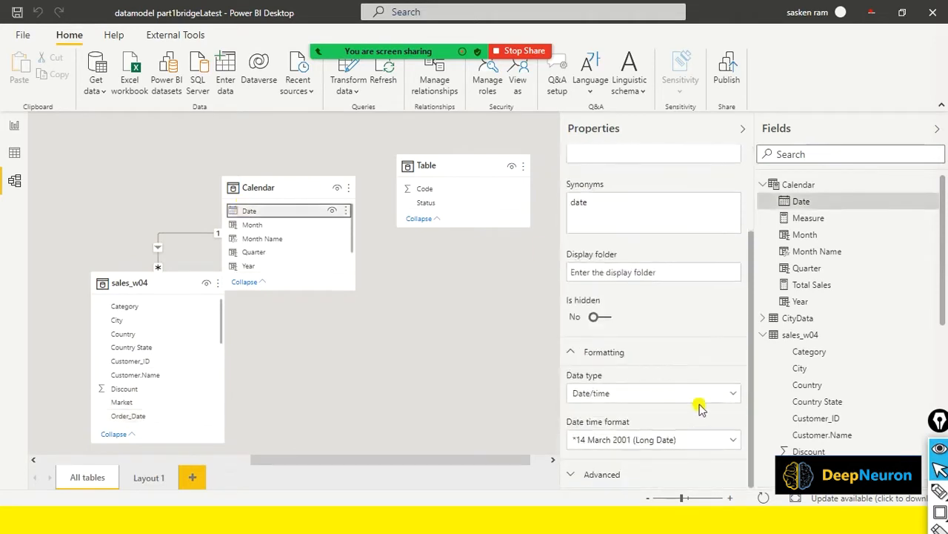
left_click(733, 392)
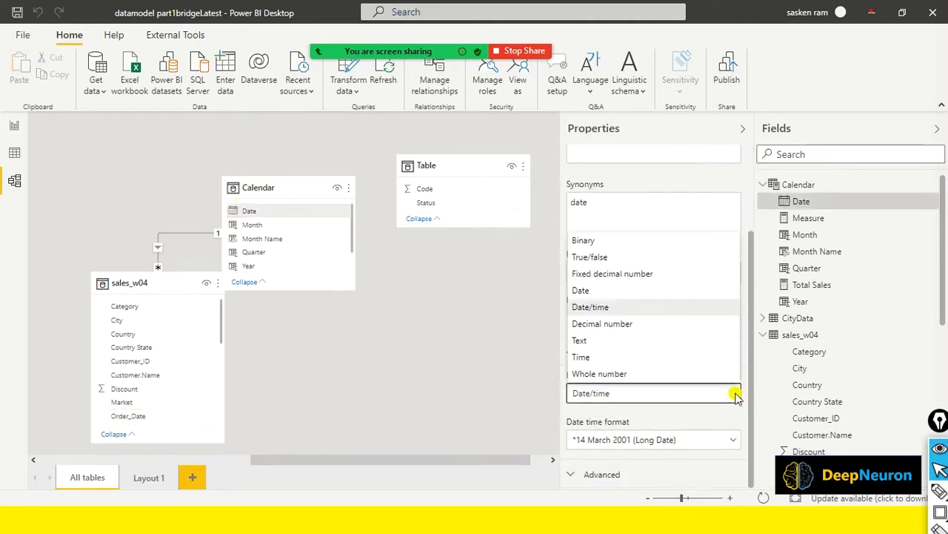
left_click(622, 294)
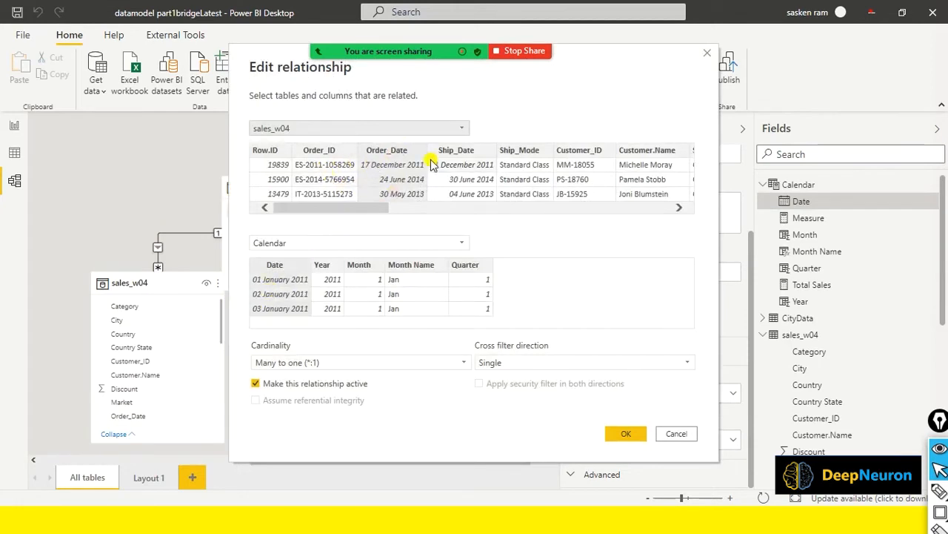
Review the relationship settings between sales_w04 and Calendar, and check the data type of Order_Date
left_click_drag(254, 59, 456, 98)
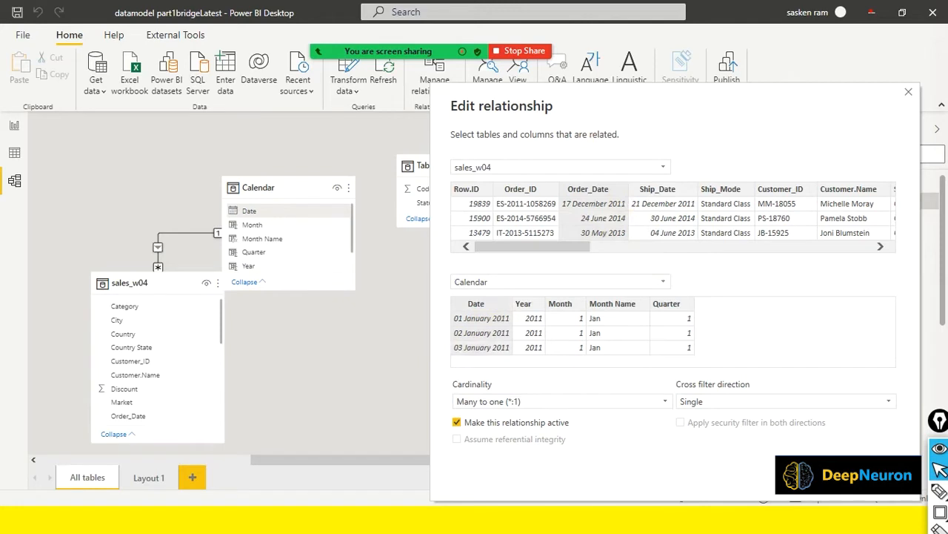
left_click(869, 477)
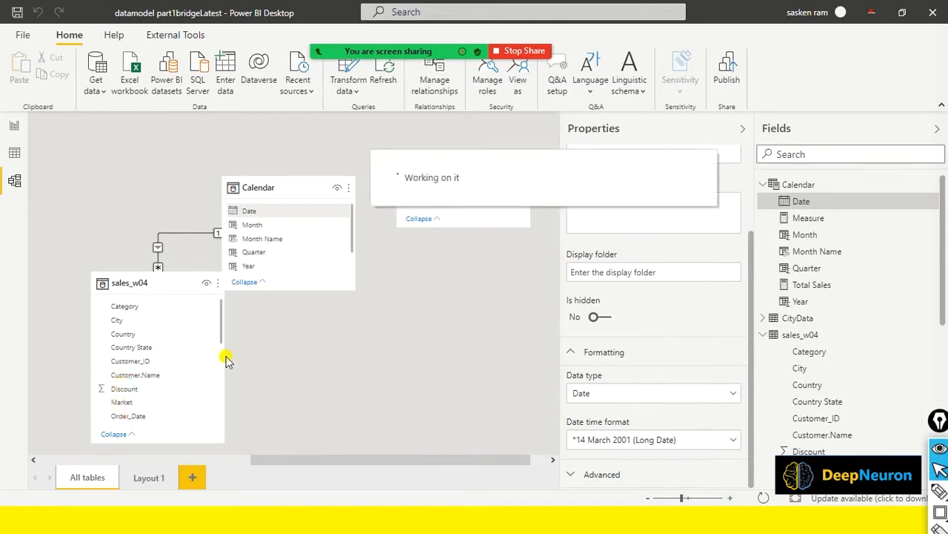
left_click(133, 417)
scroll(607, 367, "down", 3)
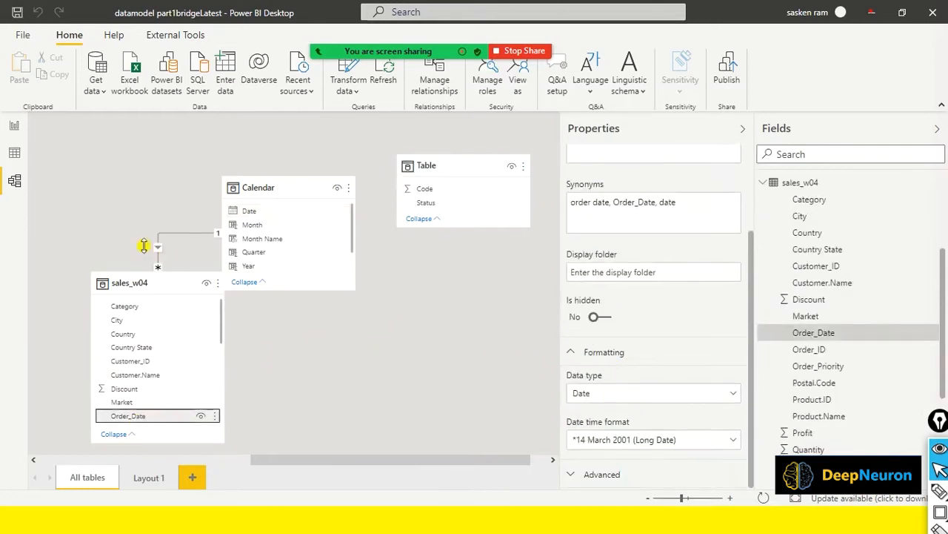
Move the Calendar and sales_w04 tables farther apart in the model diagram
left_click_drag(296, 190, 319, 159)
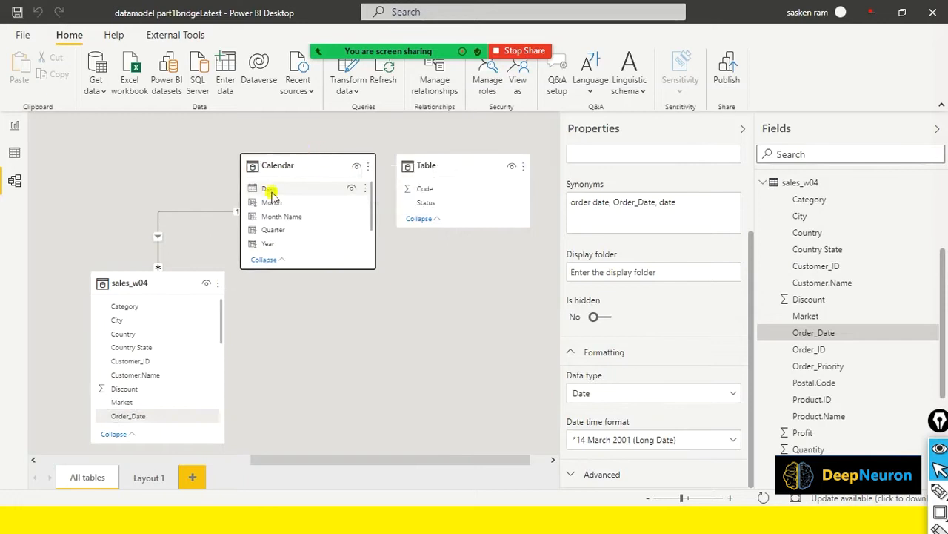
left_click_drag(141, 285, 97, 254)
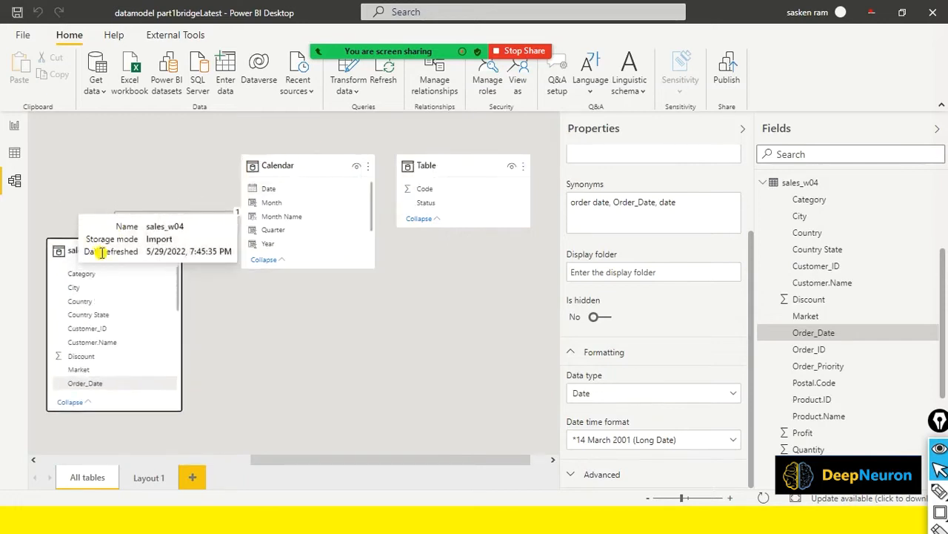
left_click(322, 311)
Add the Quarter level of Calendar's Date Hierarchy to the line chart's axis in the report, then widen and reposition the chart
left_click(13, 128)
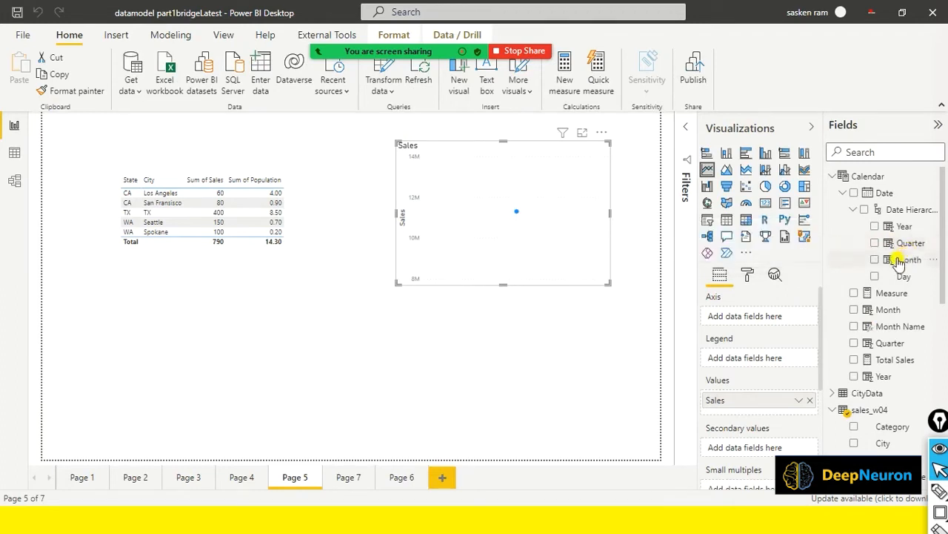
left_click_drag(908, 245, 497, 224)
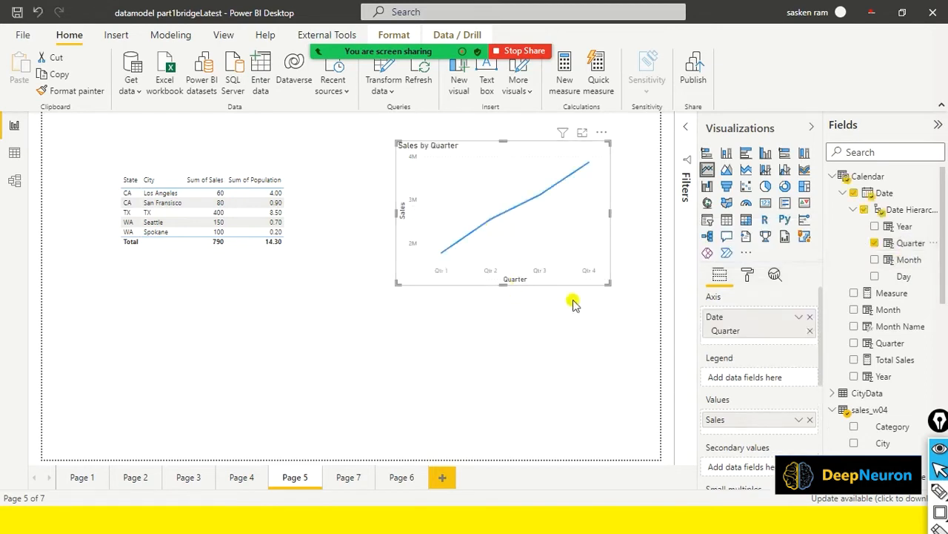
left_click_drag(610, 213, 555, 273)
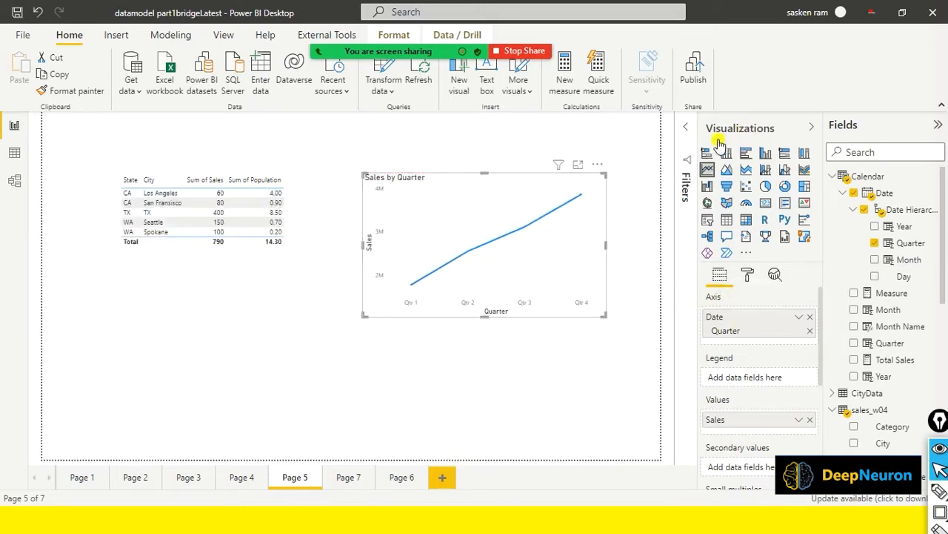
Add the Region field from sales_w04 as the legend of the Sales by Quarter line chart
left_click(749, 280)
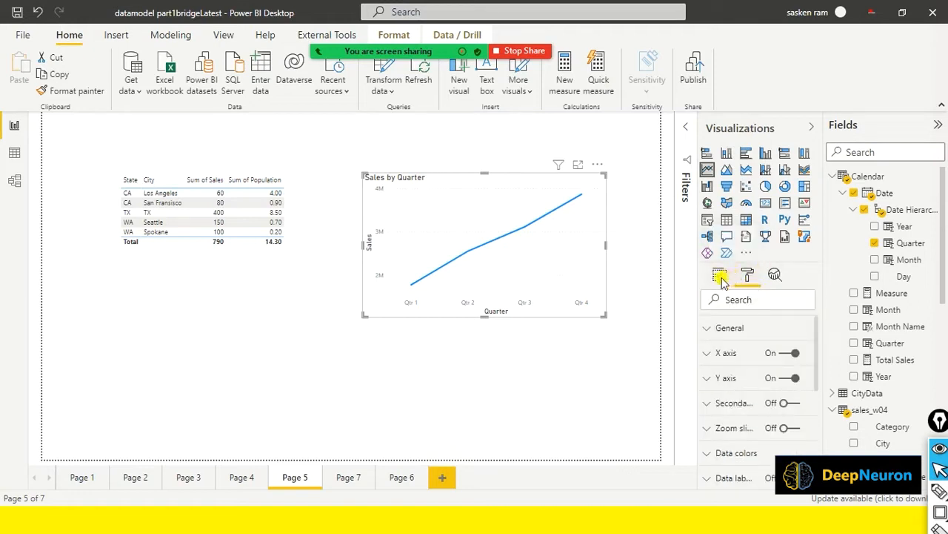
left_click(720, 277)
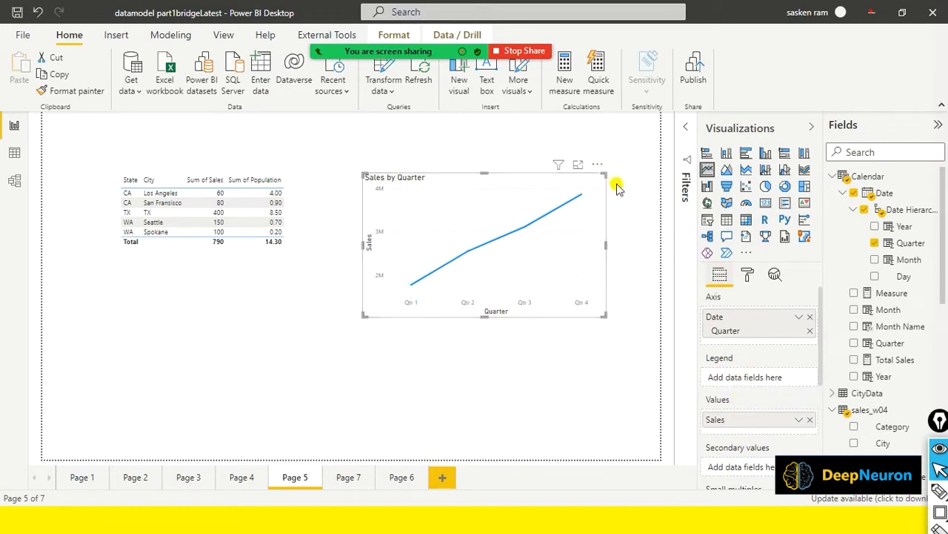
scroll(901, 348, "down", 5)
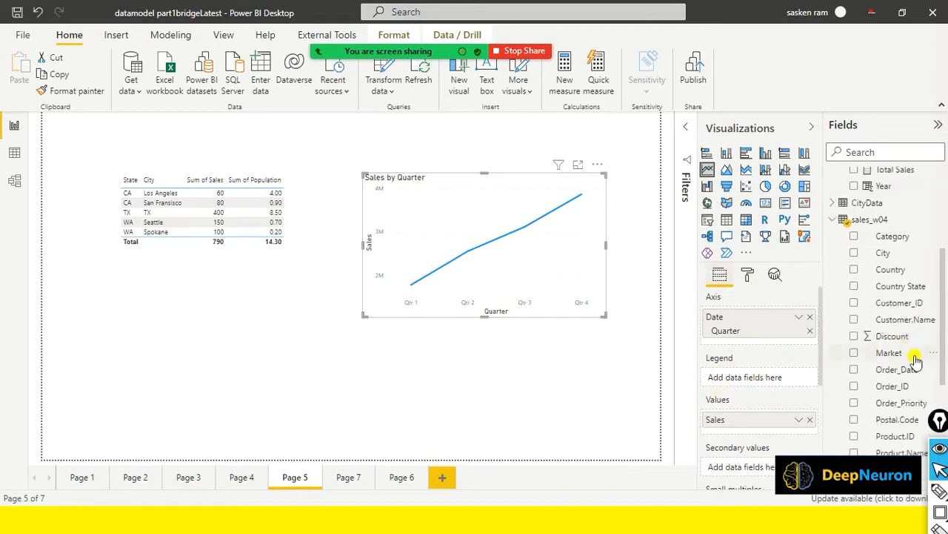
scroll(914, 361, "down", 4)
scroll(915, 362, "up", 3)
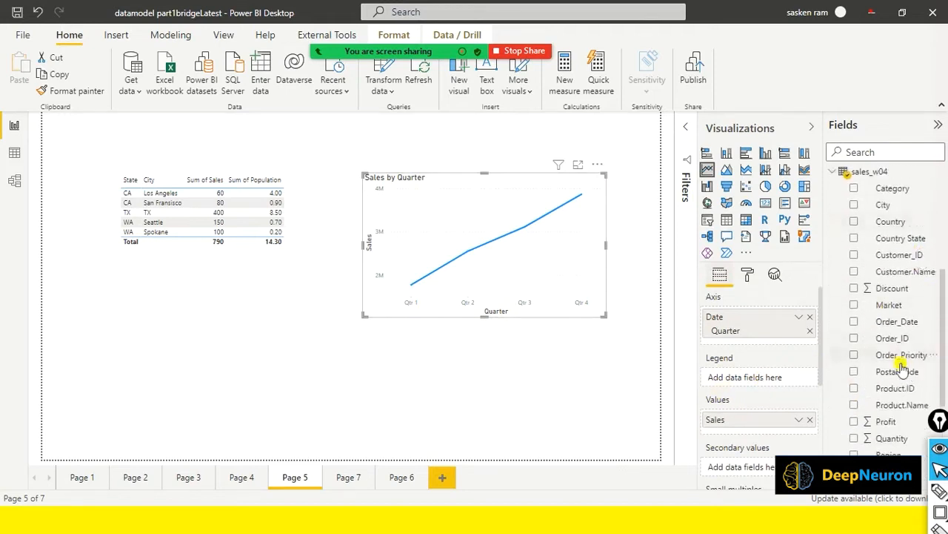
scroll(906, 367, "down", 2)
left_click_drag(895, 360, 738, 376)
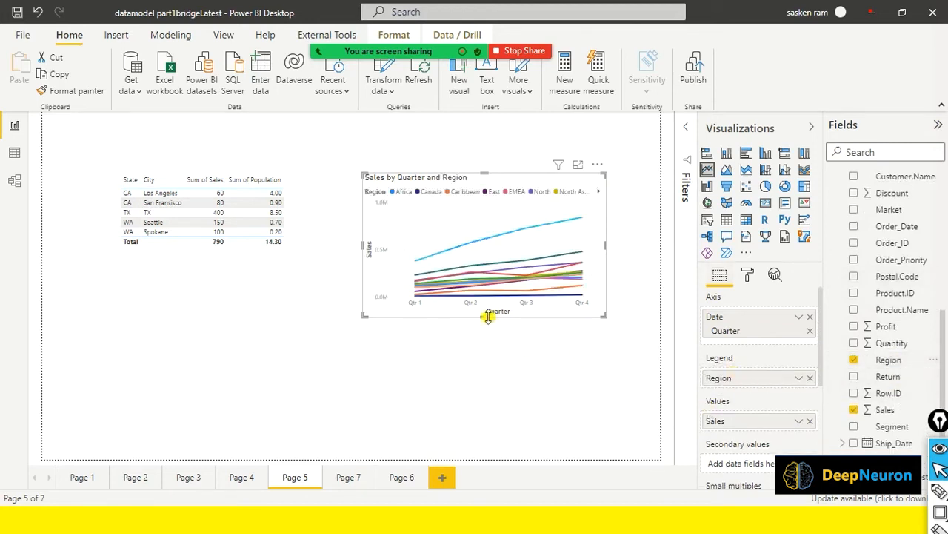
Enlarge the Sales by Quarter and Region line chart and reposition it beside the State and City table
left_click_drag(486, 315, 485, 375)
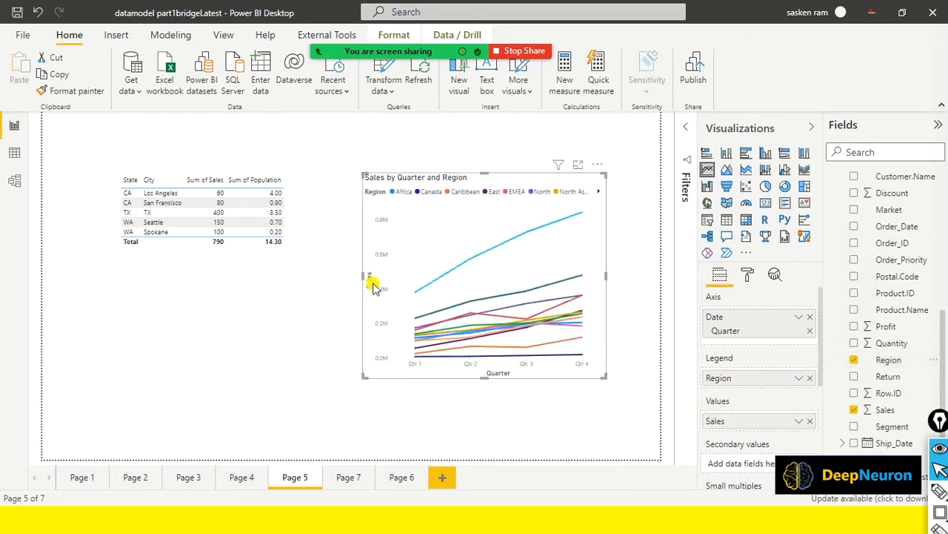
left_click_drag(363, 275, 310, 285)
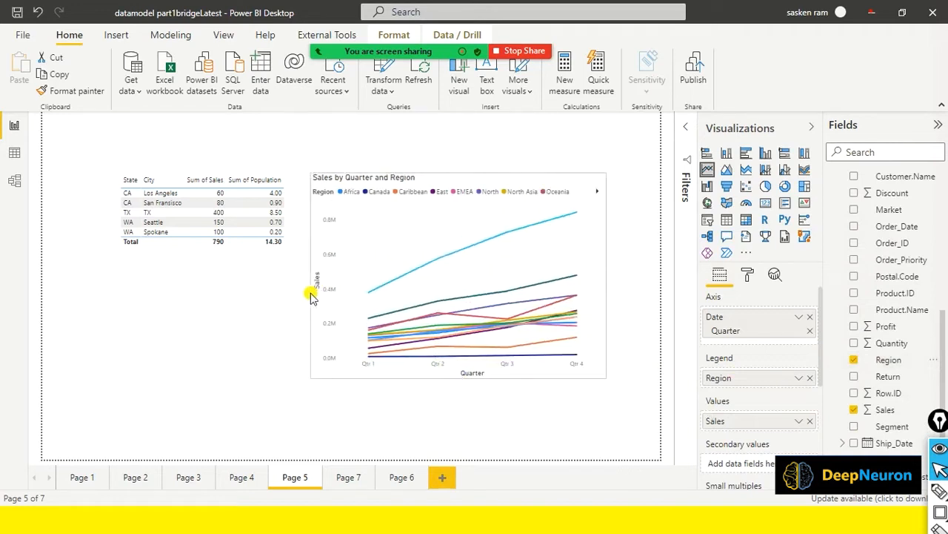
left_click_drag(504, 189, 565, 144)
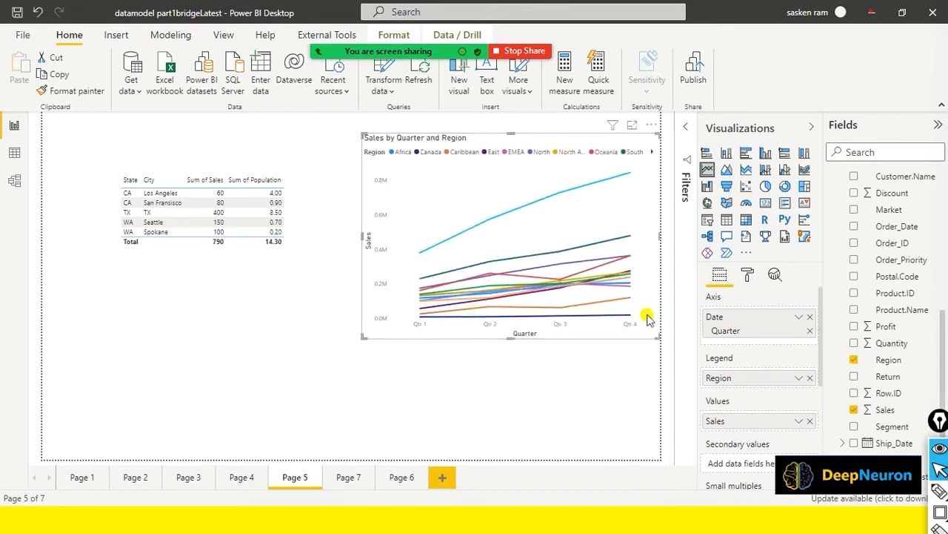
left_click_drag(645, 311, 628, 321)
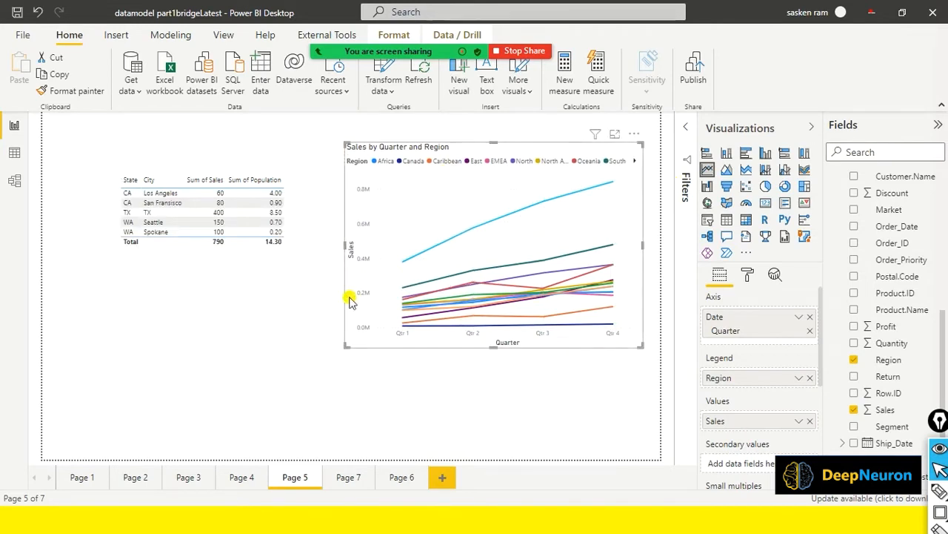
mouse_move(617, 243)
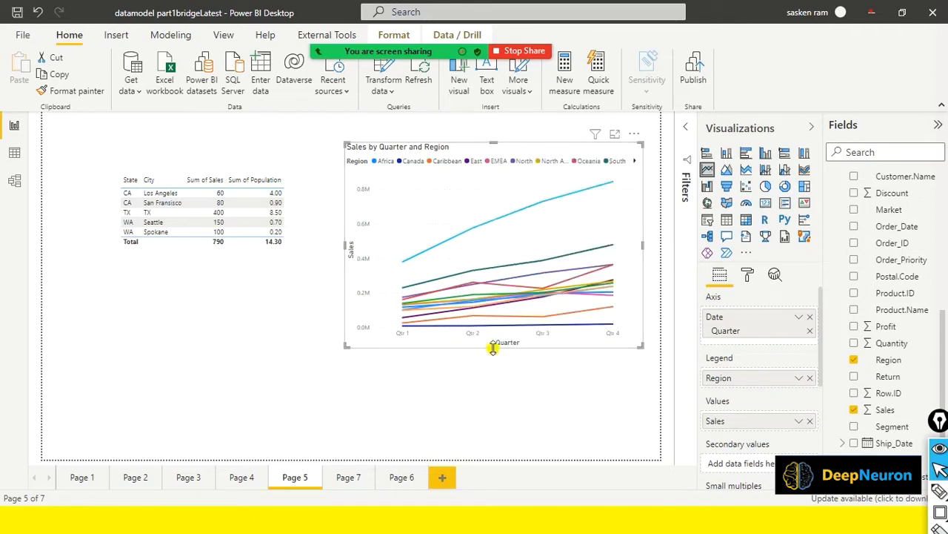
mouse_move(493, 348)
left_mouse_down()
mouse_move(499, 320)
mouse_move(492, 353)
left_mouse_up()
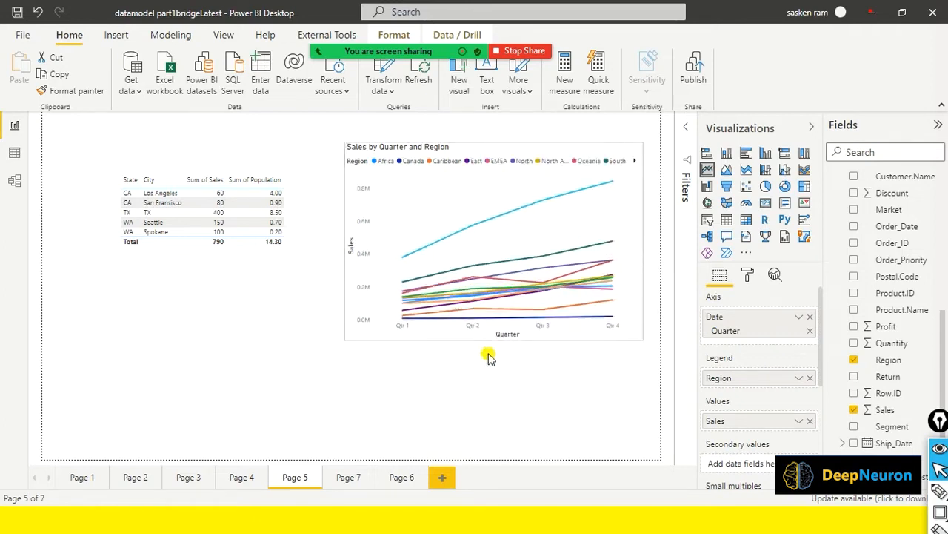
left_click(495, 420)
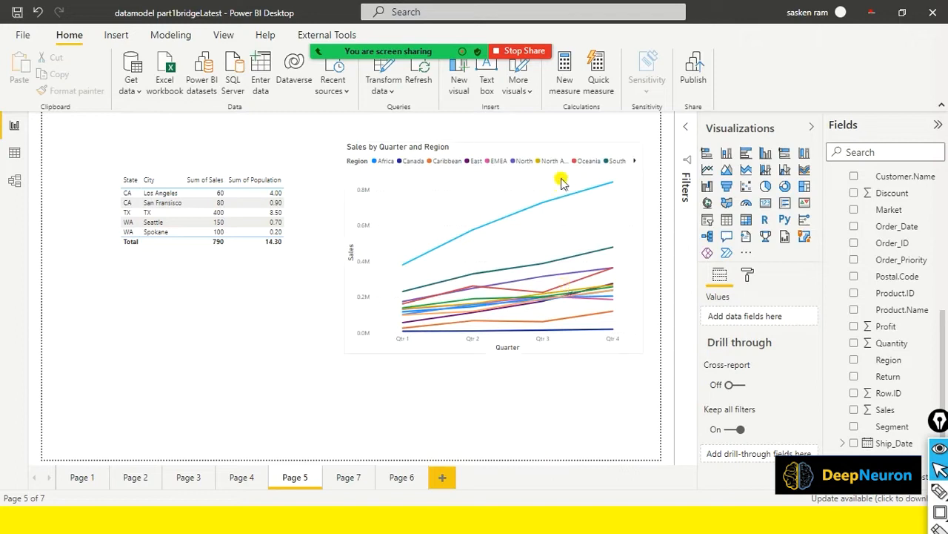
left_click(523, 154)
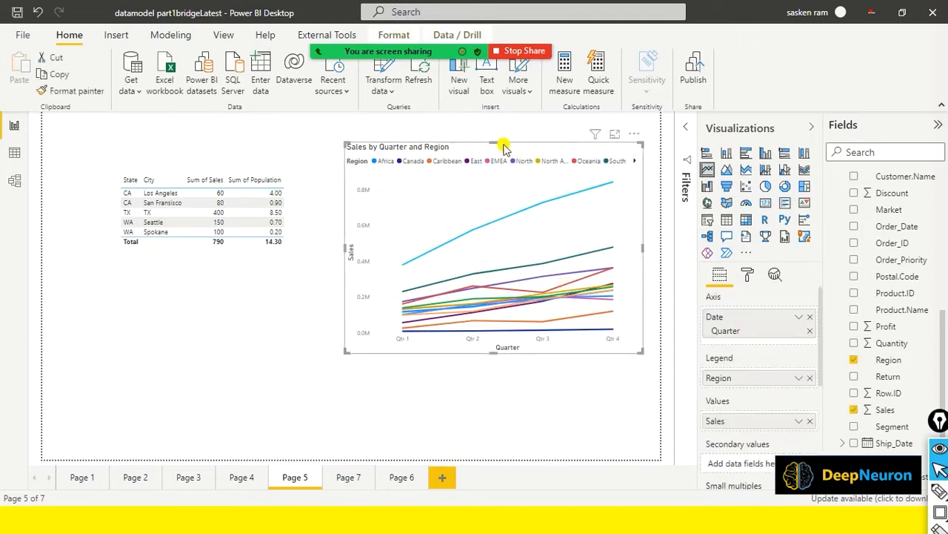
Reduce the height of the Sales by Quarter and Region line chart from its upper edge
left_click_drag(495, 143, 485, 247)
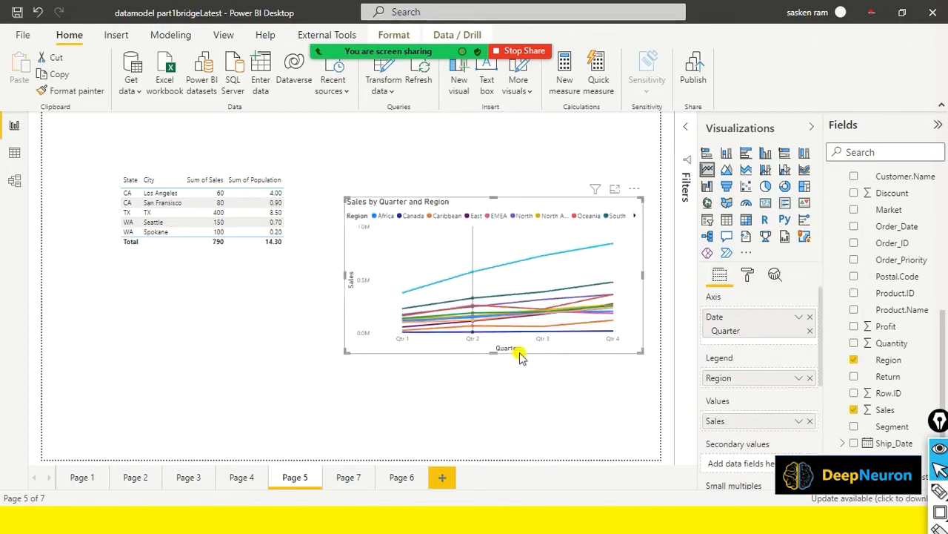
mouse_move(508, 274)
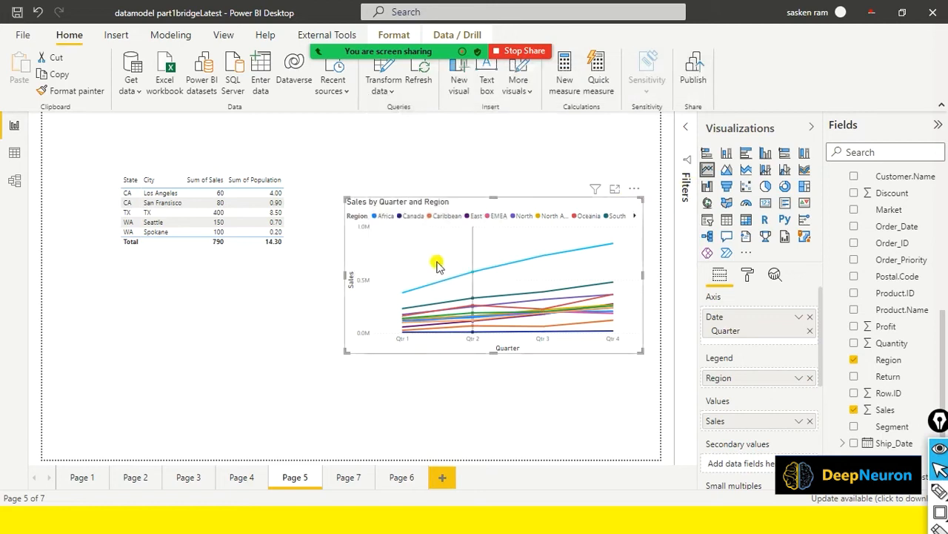
Switch to the PowerPoint slide show and advance to the Line Chart point on the Types of Charts slide
key("alt+Tab")
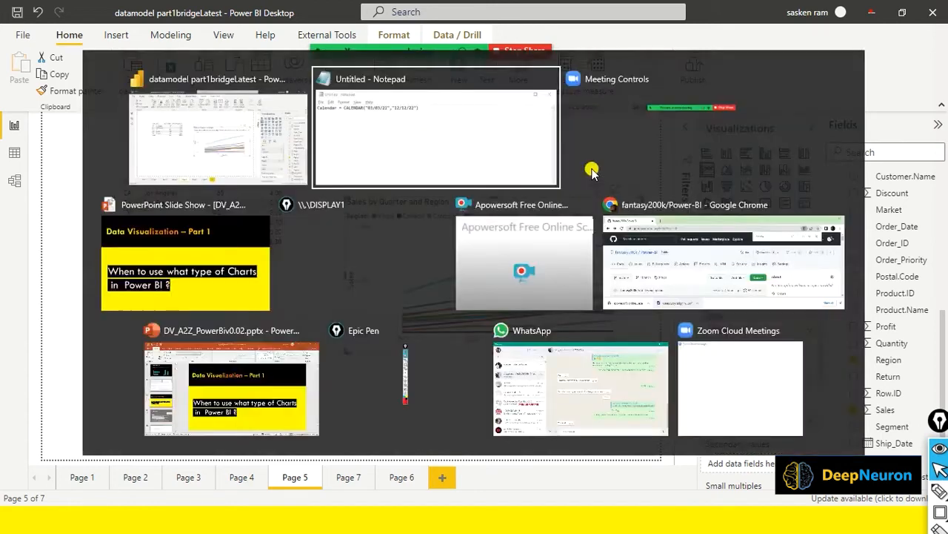
key("Tab")
key("Tab")
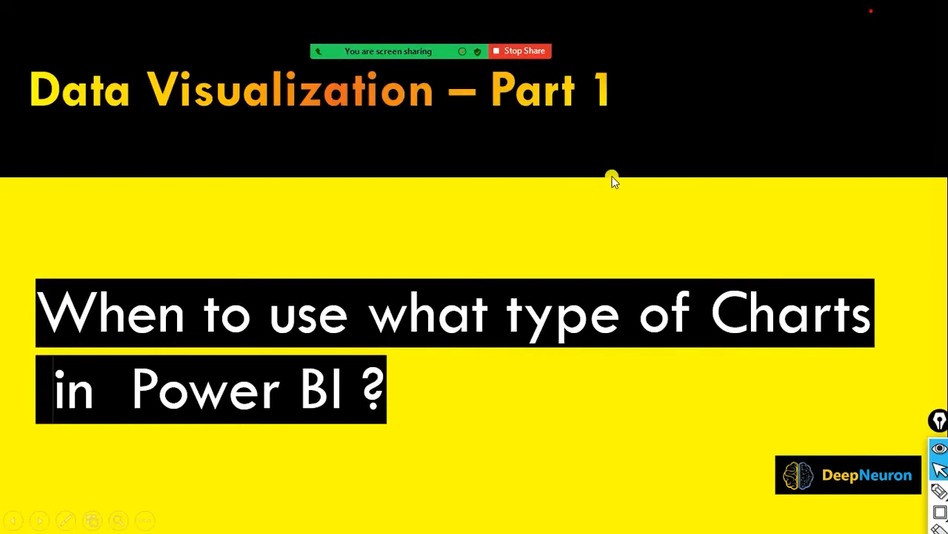
left_click(591, 45)
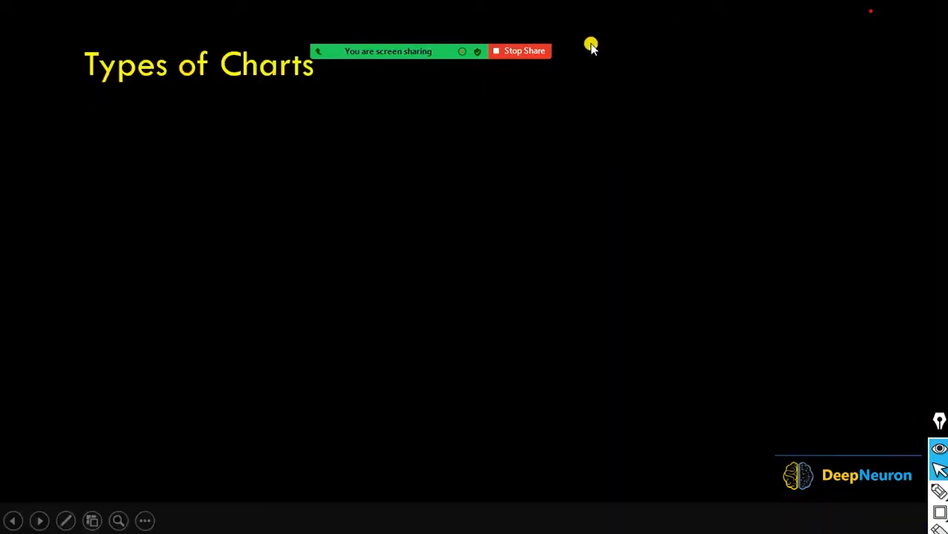
left_click(591, 44)
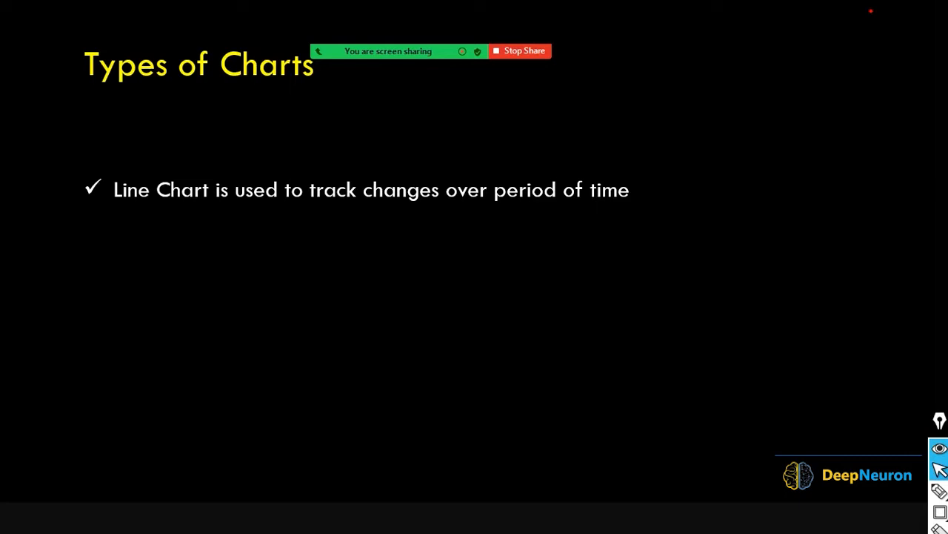
Return to Power BI, narrow and move up the line chart, and replace its Region legend with Category from sales_w04
key("alt+Tab")
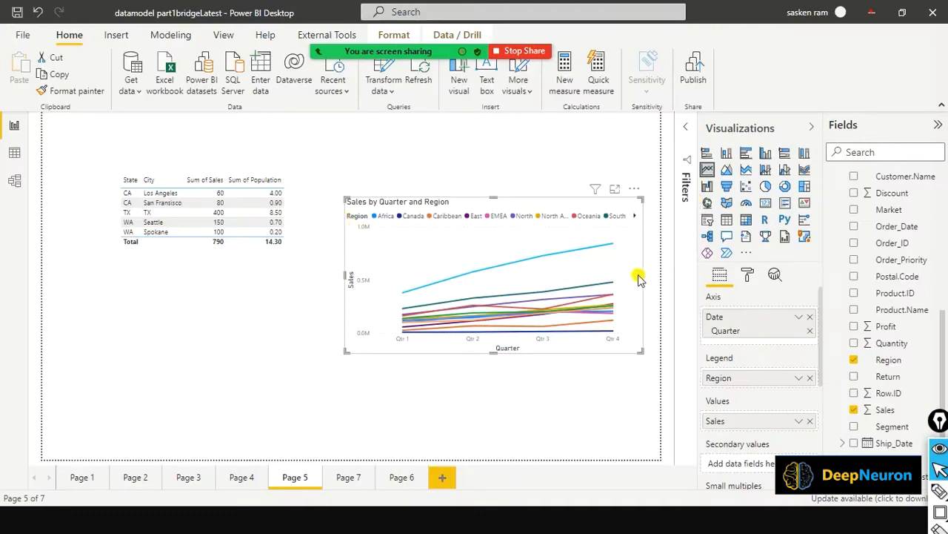
left_click_drag(641, 275, 648, 165)
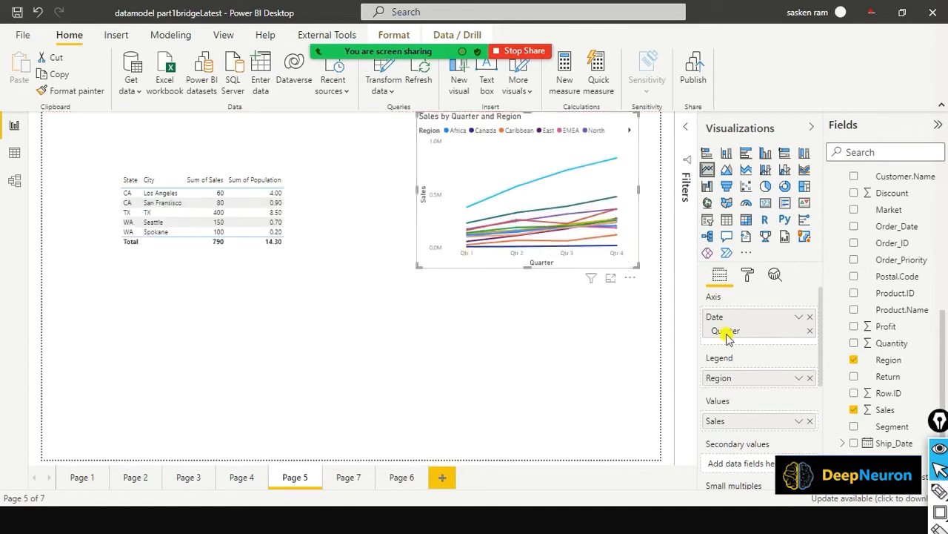
left_click(809, 378)
scroll(919, 278, "up", 5)
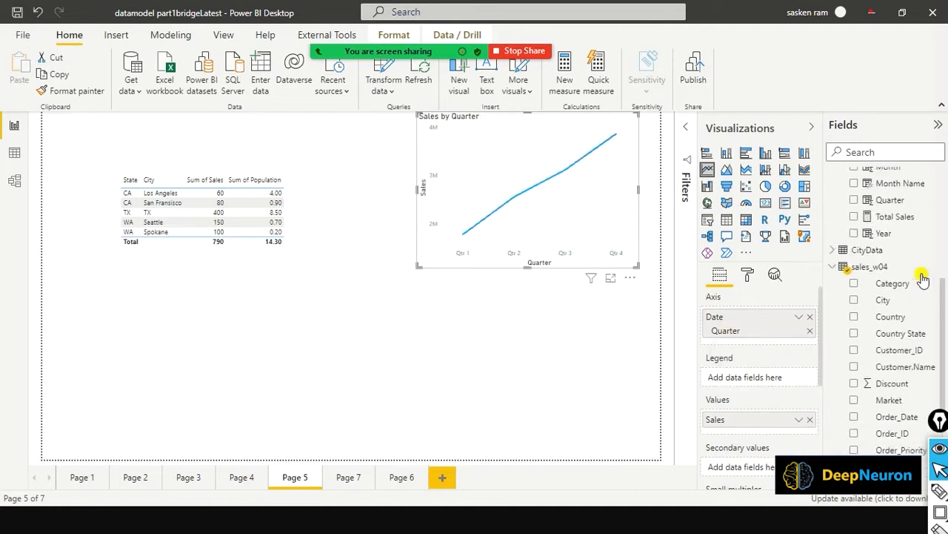
left_click_drag(907, 292, 776, 391)
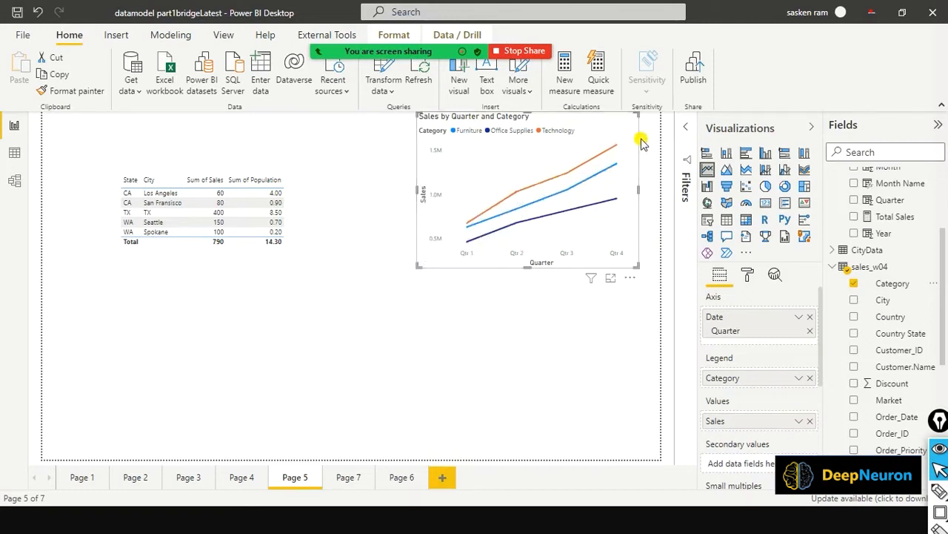
Reposition the Sales by Quarter and Category line chart beside the State and City table and place a copy of it below that table
left_click_drag(568, 146, 510, 183)
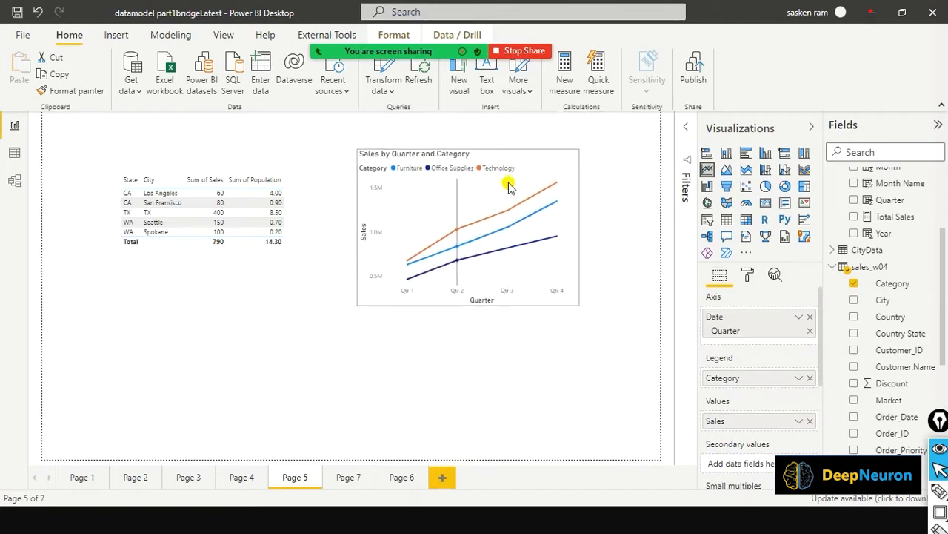
key("ctrl+c")
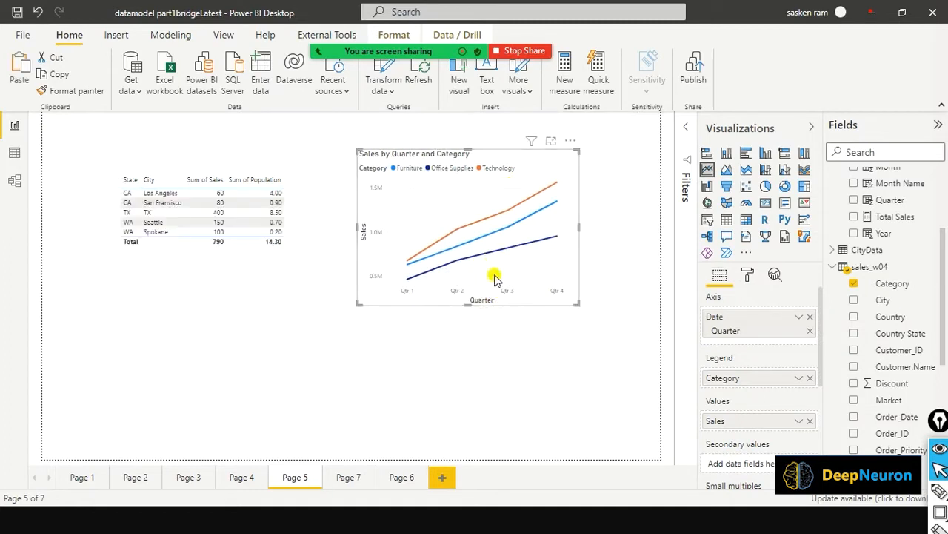
key("ctrl+v")
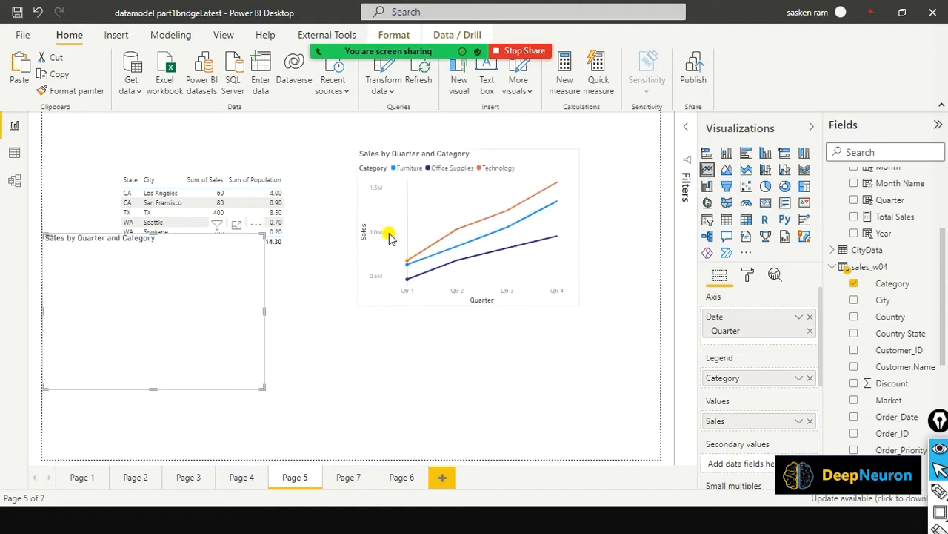
left_click_drag(208, 363, 267, 390)
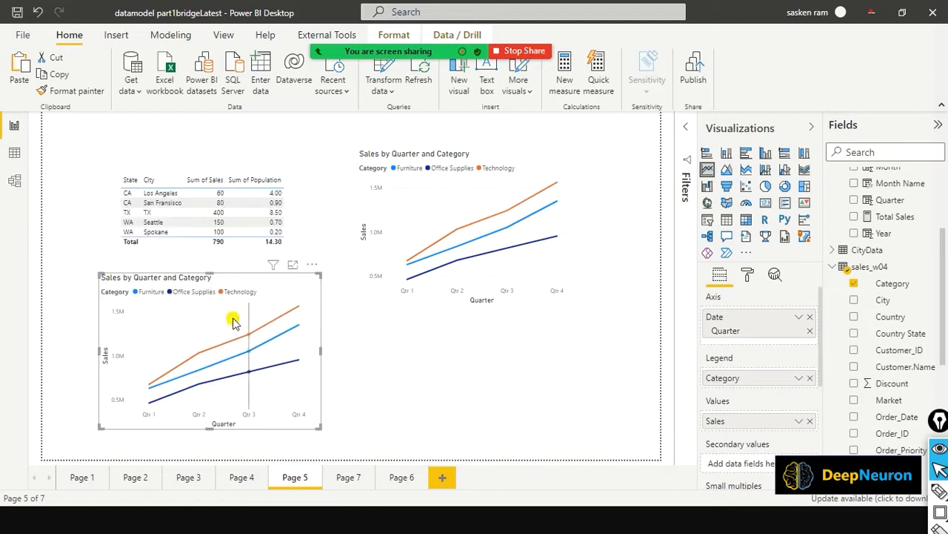
Convert the copied Sales by Quarter and Category chart to an area chart and widen it
left_click(727, 171)
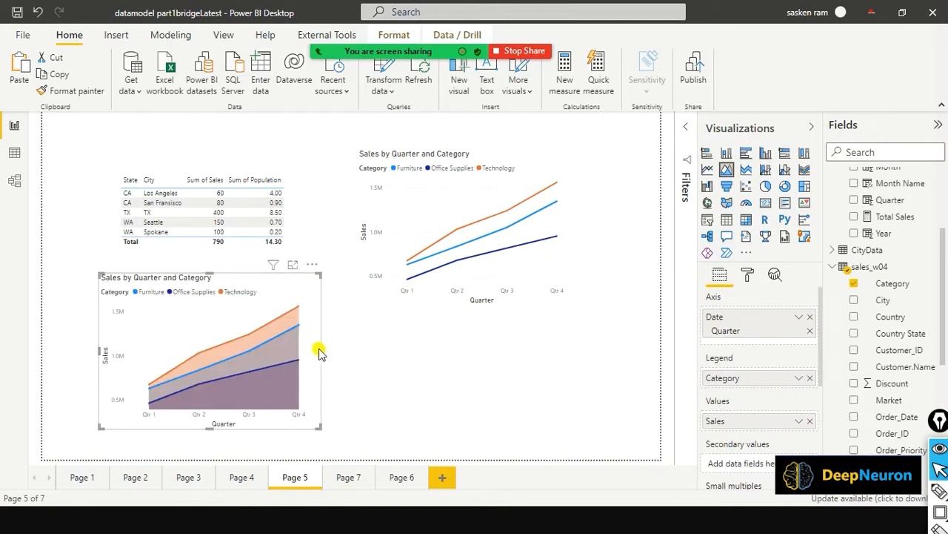
left_click_drag(319, 348, 370, 364)
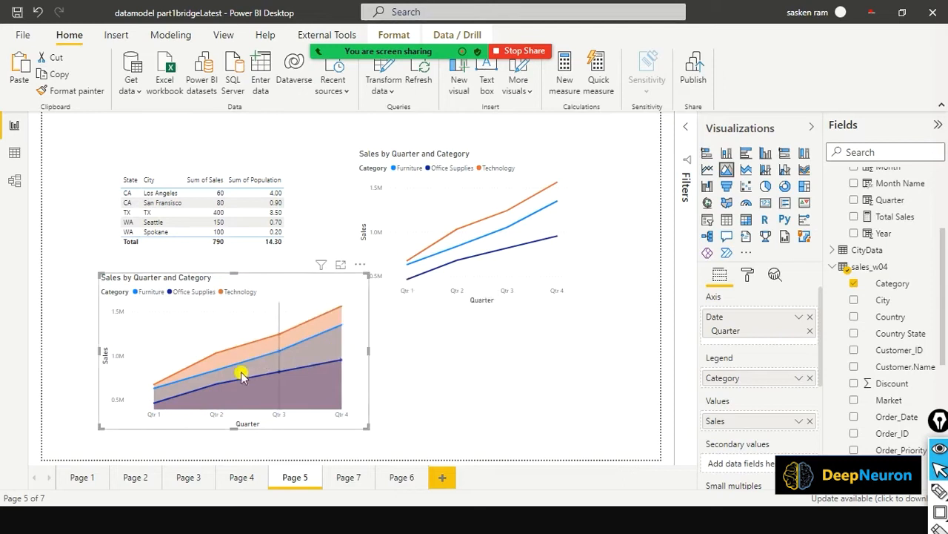
mouse_move(215, 389)
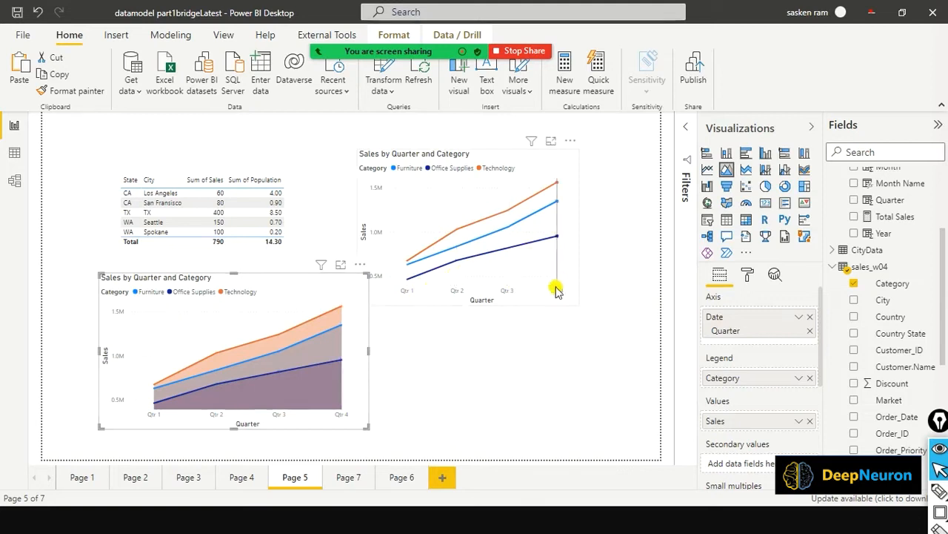
mouse_move(288, 401)
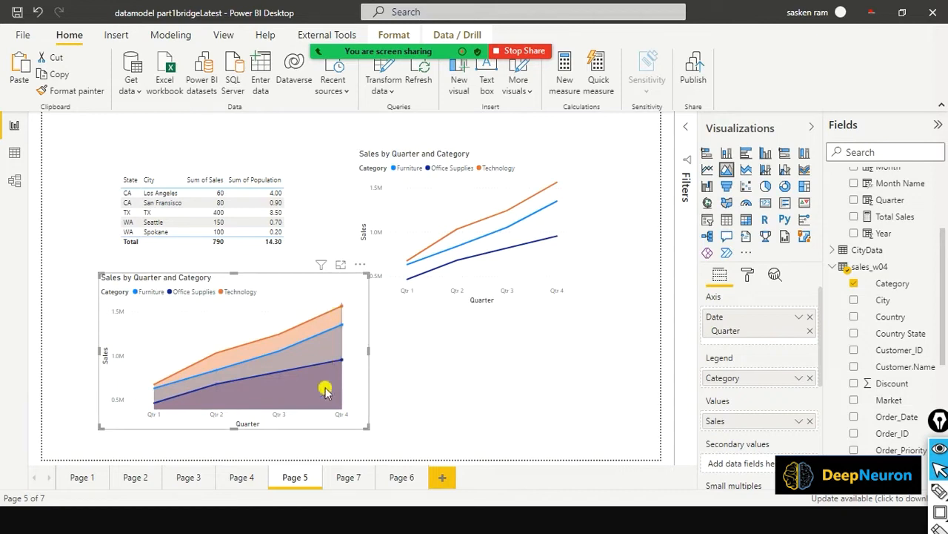
mouse_move(326, 403)
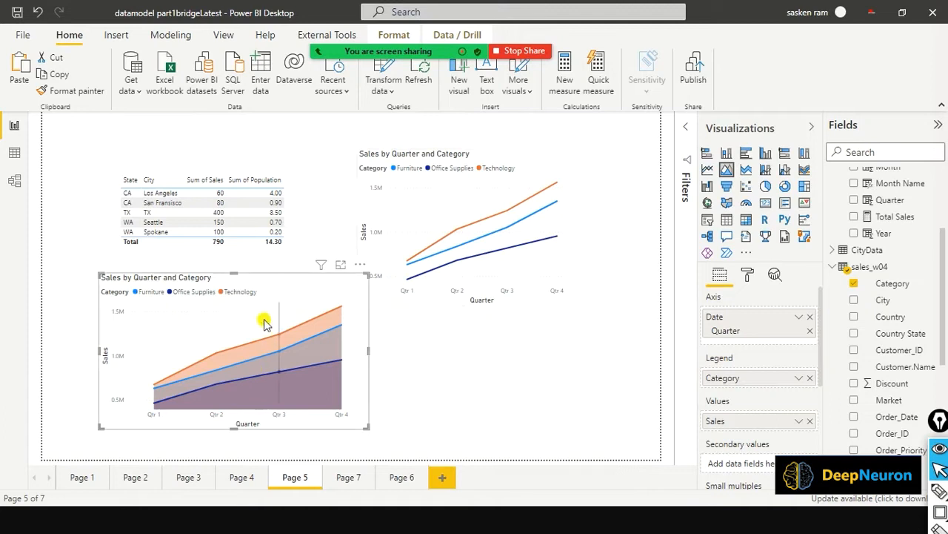
left_click(393, 302)
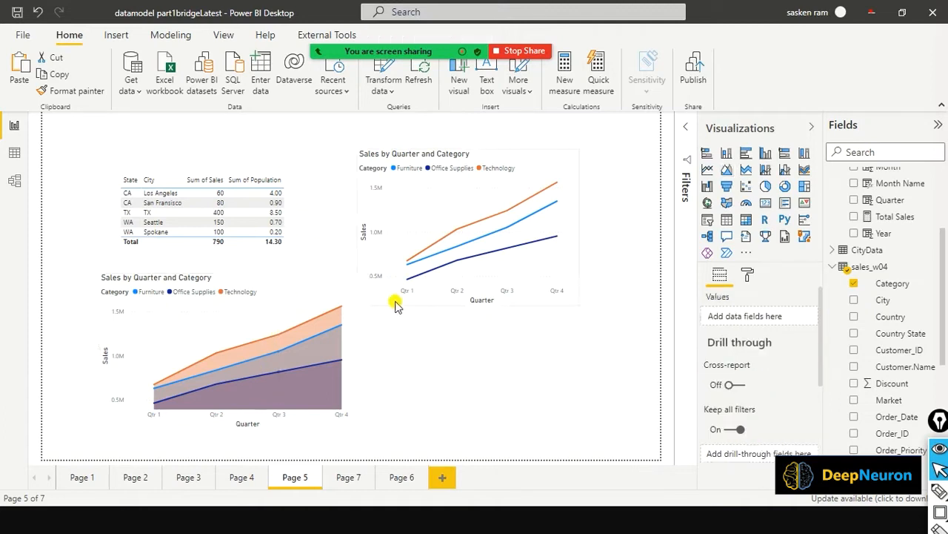
Switch to the PowerPoint slide show and reveal the Area Chart and Bar Chart points on the Types of Charts slide
key("alt+Tab")
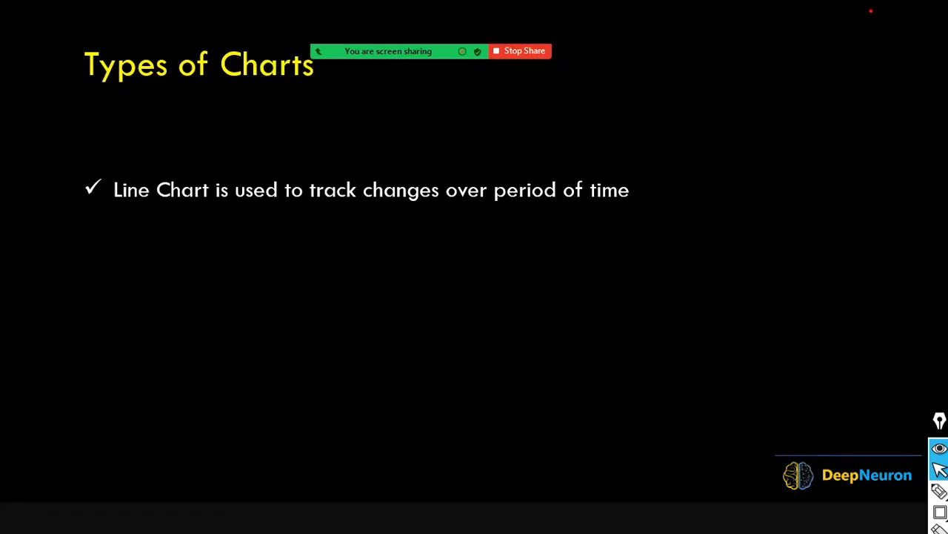
key("alt+Tab")
key("alt+Tab")
key("Right")
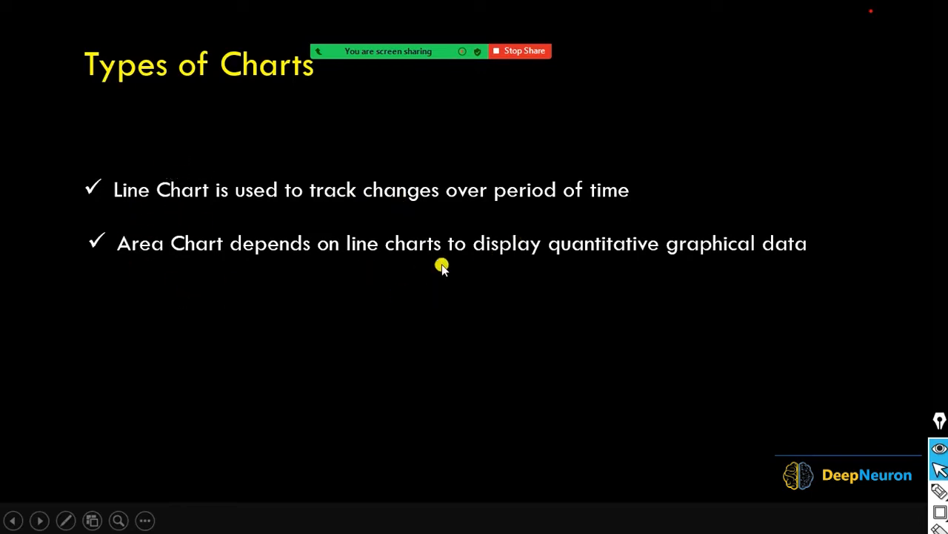
left_click(404, 278)
left_click(404, 276)
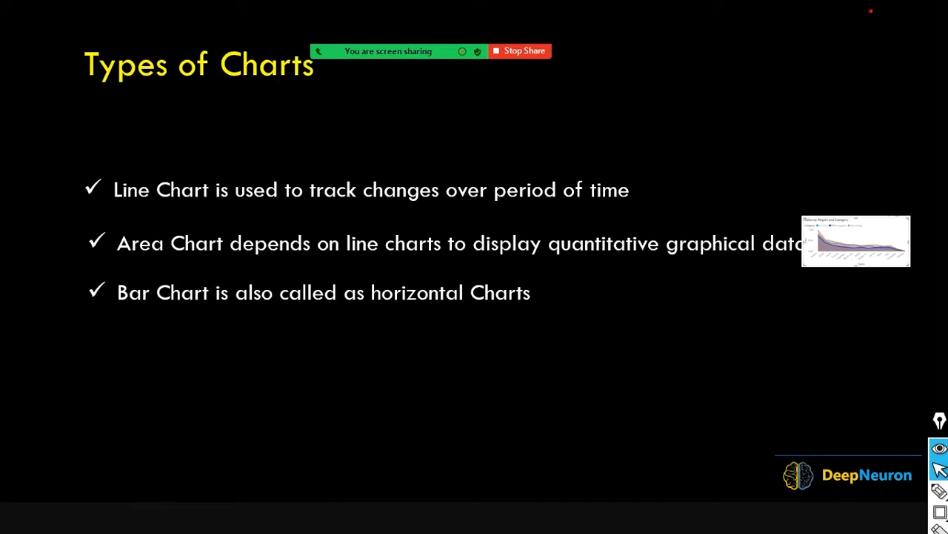
Return to Power BI and reduce the height of the Sales by Quarter and Category line chart
key("alt+Tab")
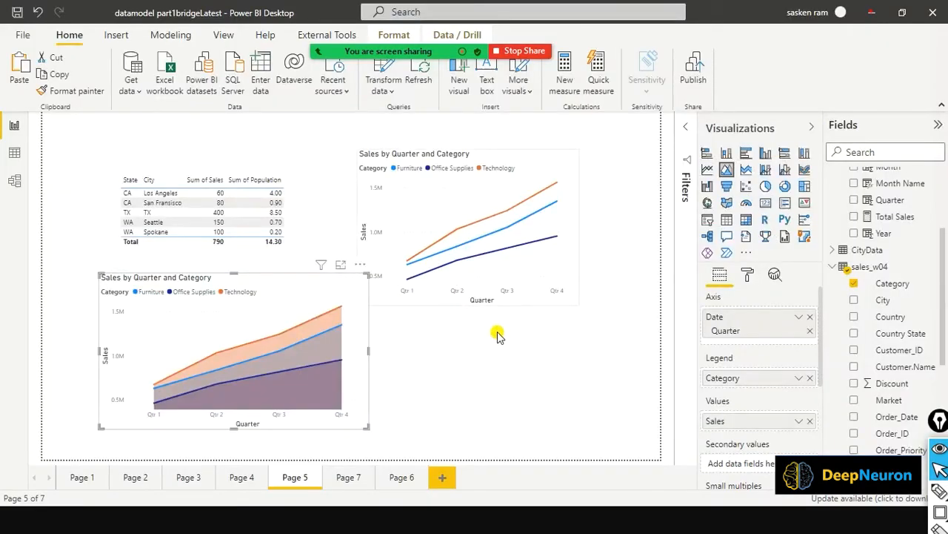
left_click(577, 226)
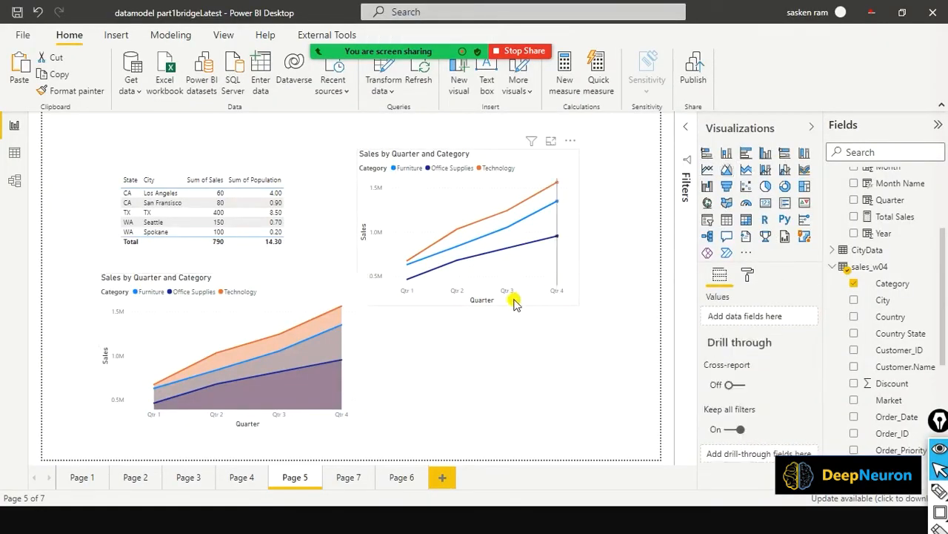
left_click(467, 302)
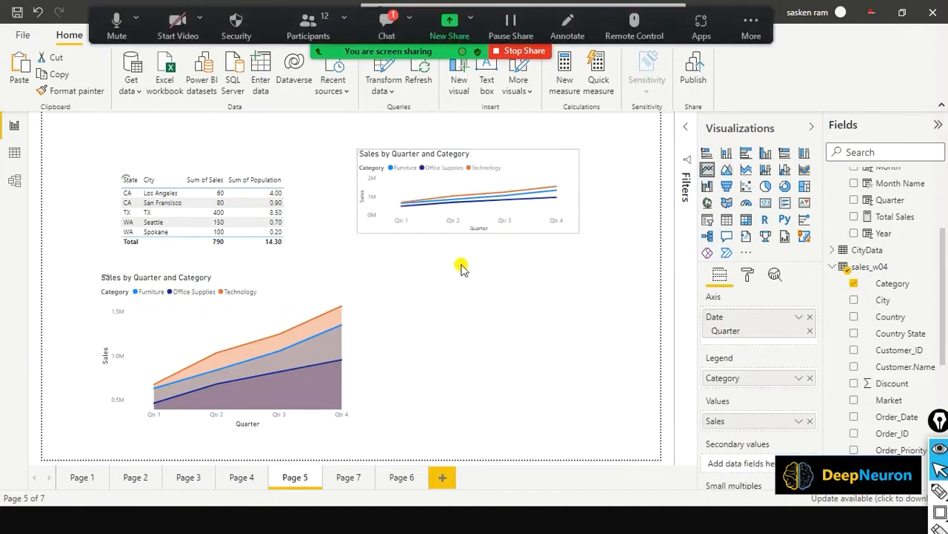
Open the Zoom meeting chat to read the new message and close it again
left_click(386, 28)
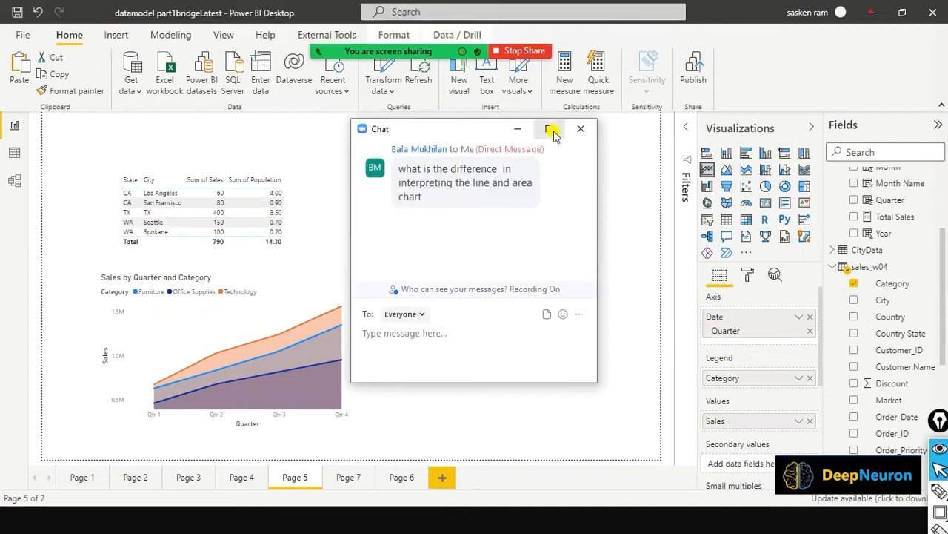
left_click(581, 129)
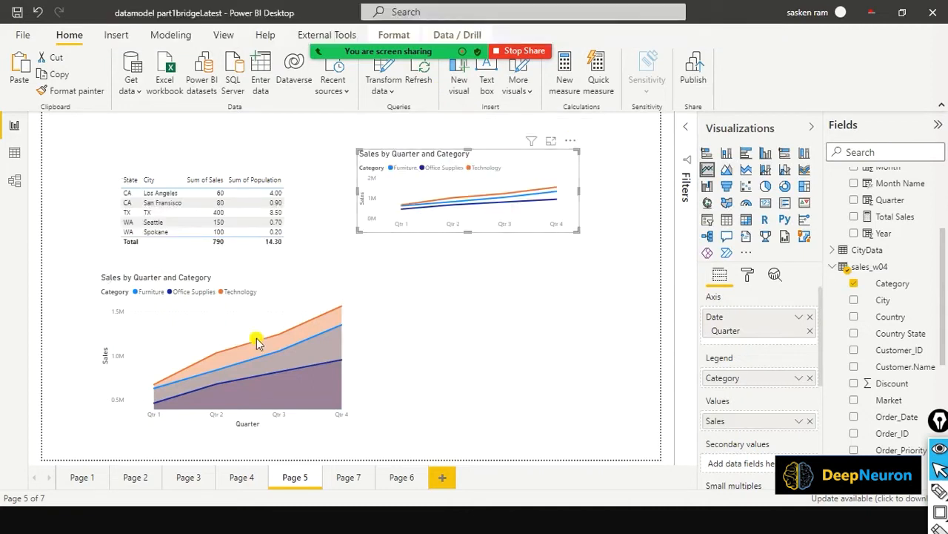
Shrink the area chart, move it slightly up and right, and extend its lower edge a little
left_click(365, 276)
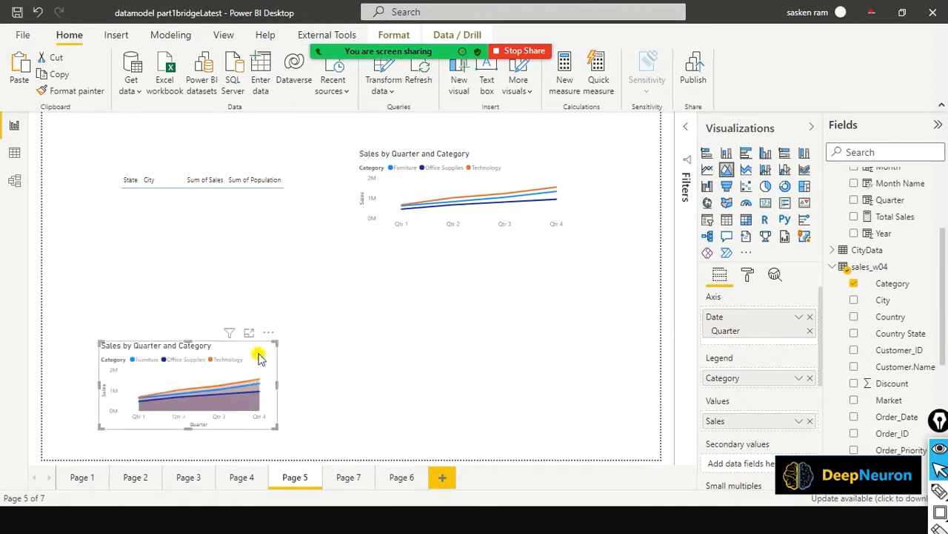
mouse_move(264, 370)
left_mouse_down()
mouse_move(249, 312)
mouse_move(275, 362)
left_mouse_up()
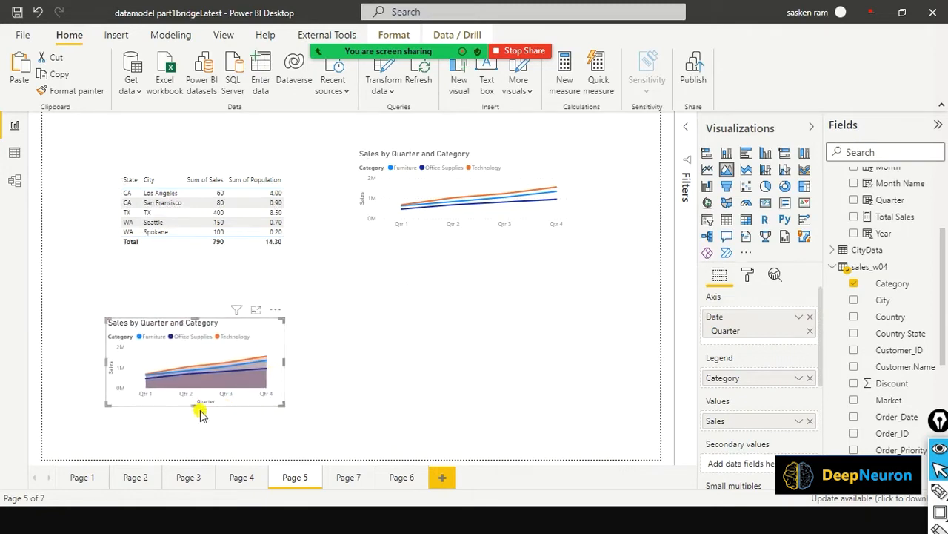
left_click_drag(196, 406, 203, 431)
Add a stacked bar chart in the empty area below the line chart, showing Sales by Category from sales_w04
left_click(353, 381)
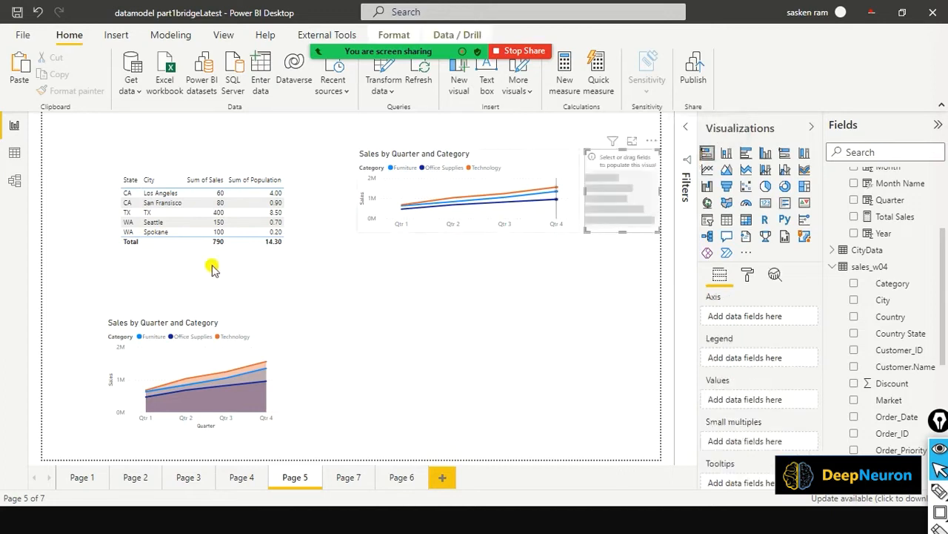
left_click_drag(639, 167, 488, 347)
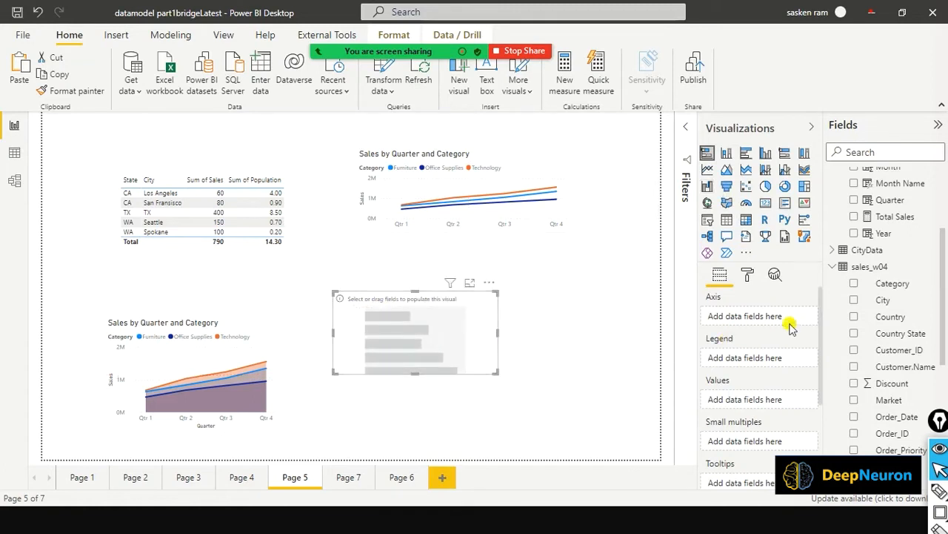
scroll(863, 296, "down", 5)
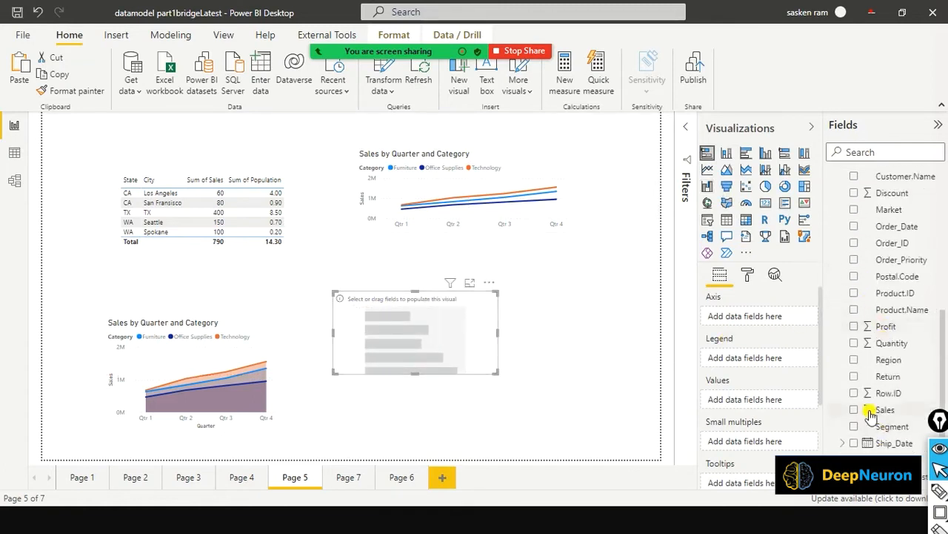
left_click(855, 411)
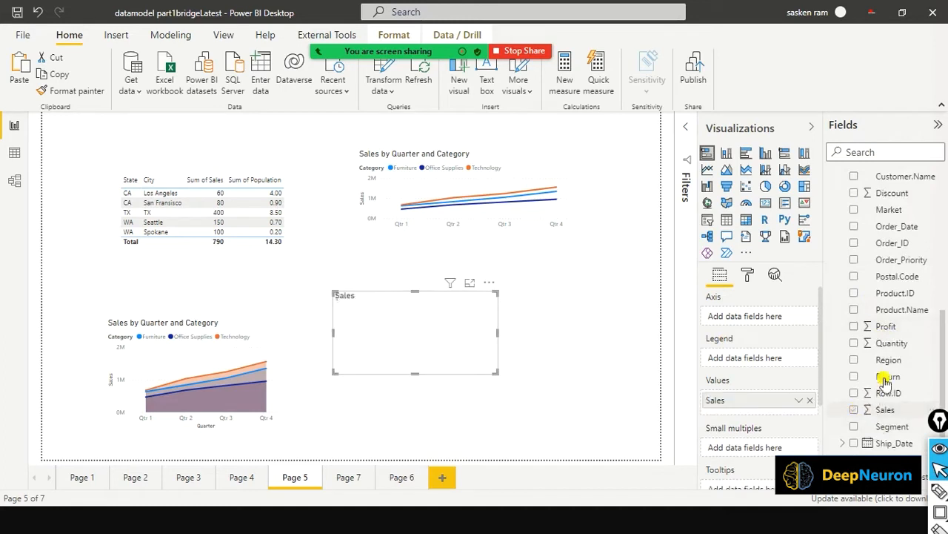
scroll(889, 252, "up", 5)
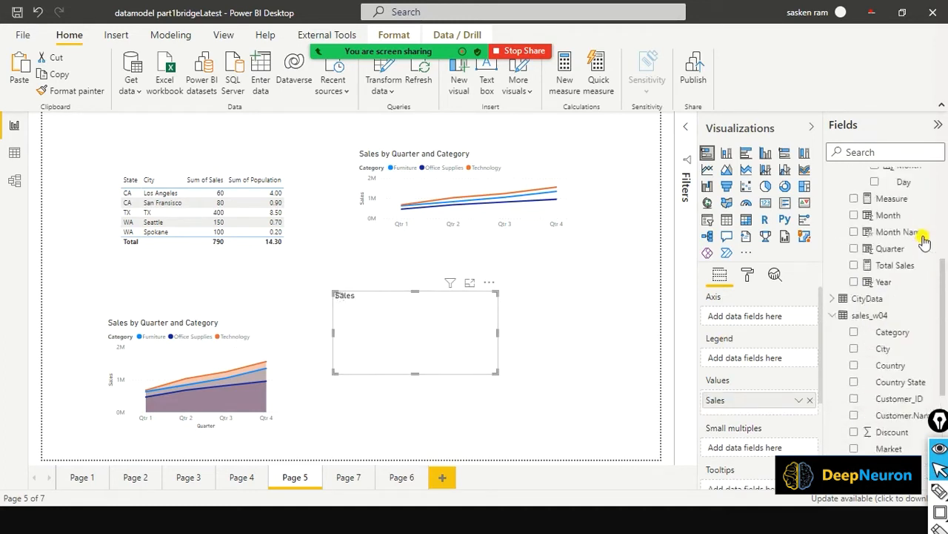
left_click(855, 332)
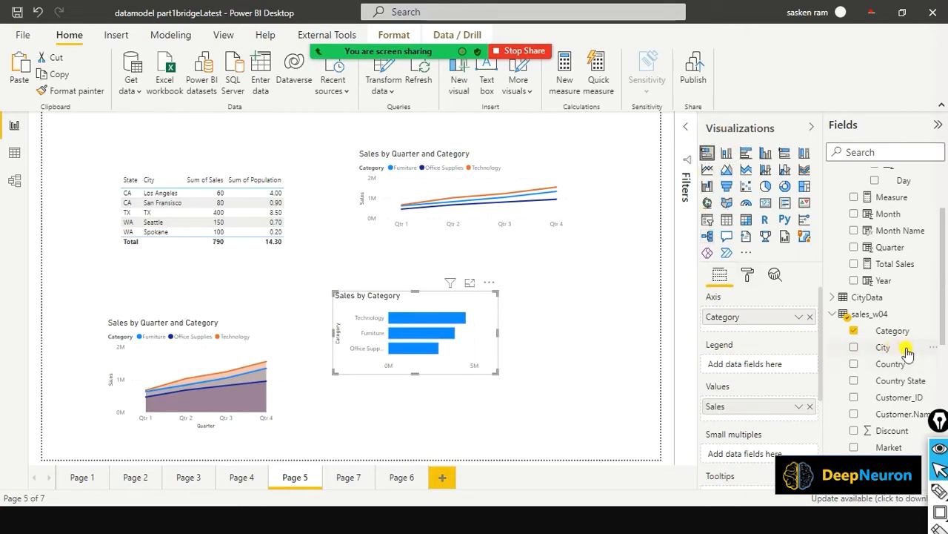
Move Category to the bar chart's legend and put Segment on its axis
left_click_drag(756, 317, 743, 368)
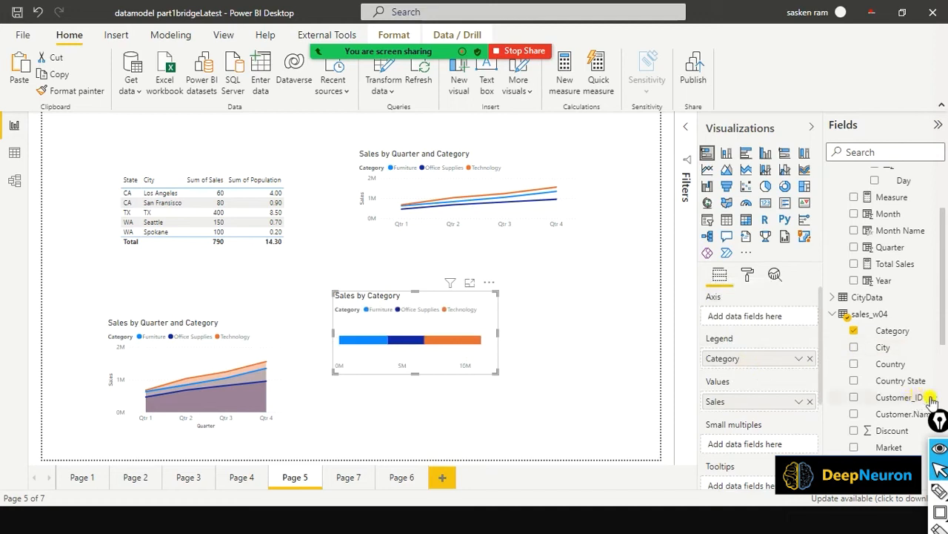
scroll(925, 385, "down", 5)
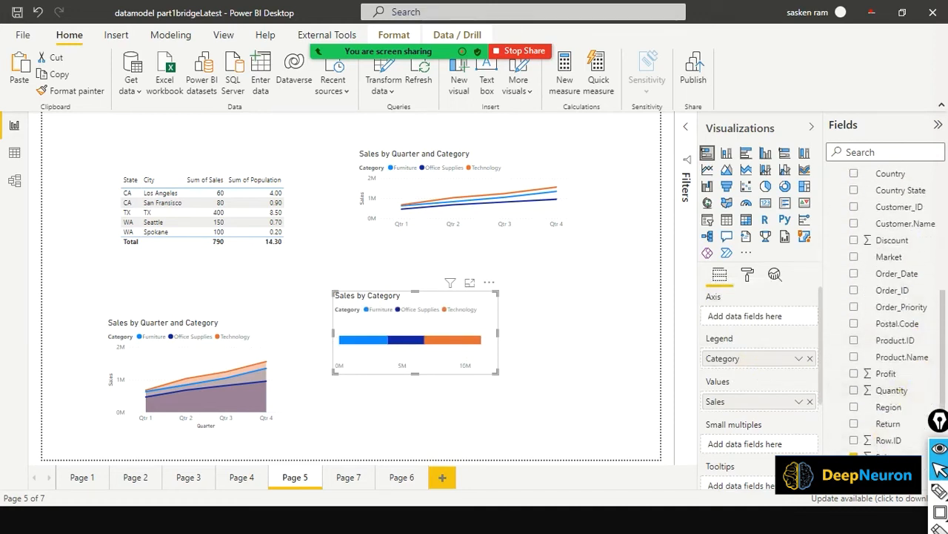
left_click_drag(794, 354, 741, 314)
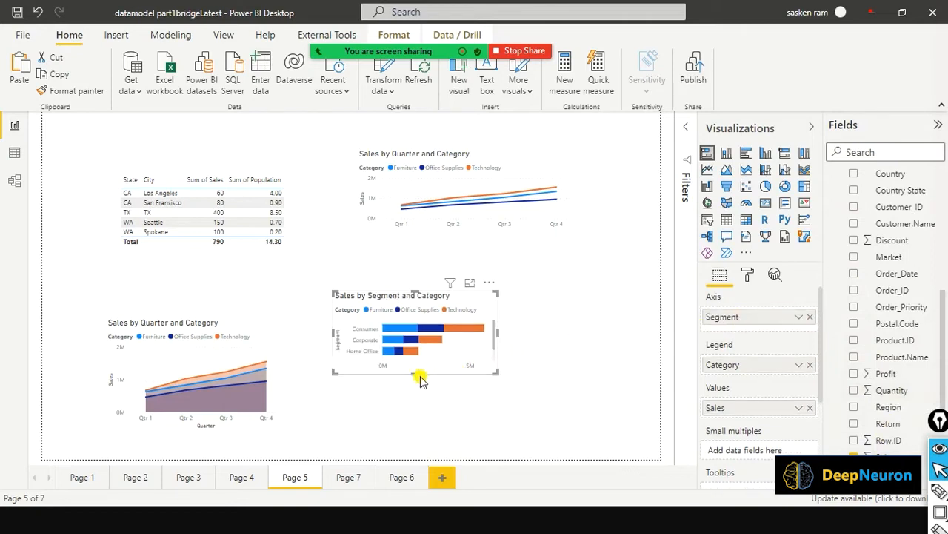
Make the Sales by Segment and Category bar chart slightly taller and wider, and align it beside the area chart
left_click_drag(412, 373, 415, 396)
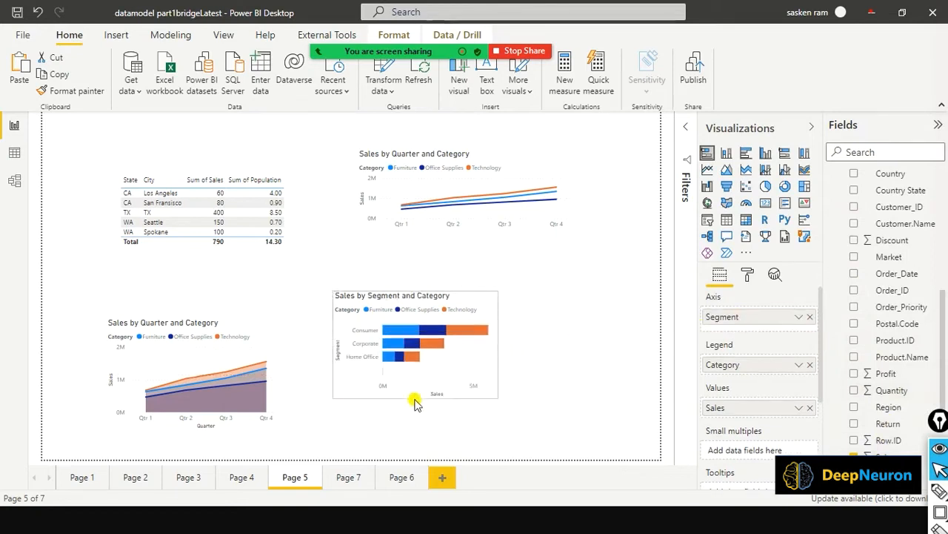
left_click_drag(499, 345, 574, 348)
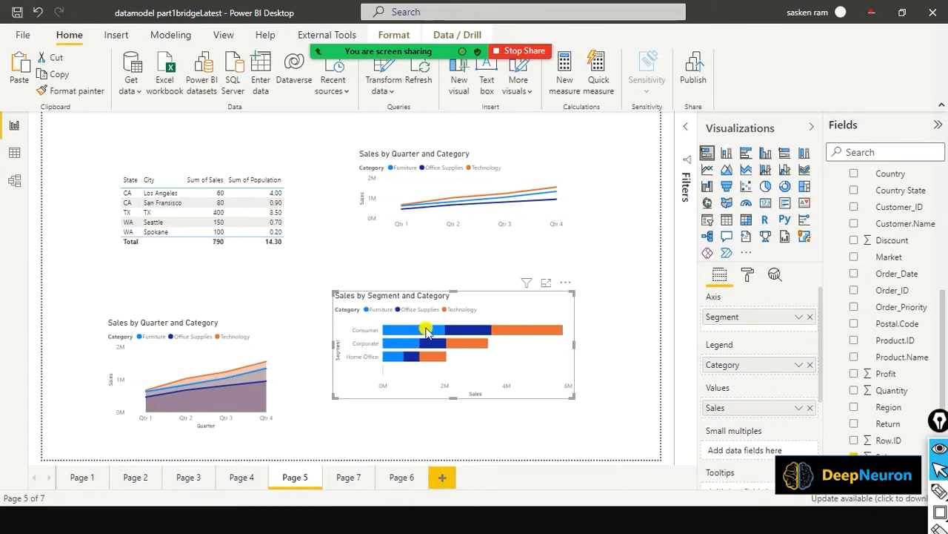
mouse_move(442, 328)
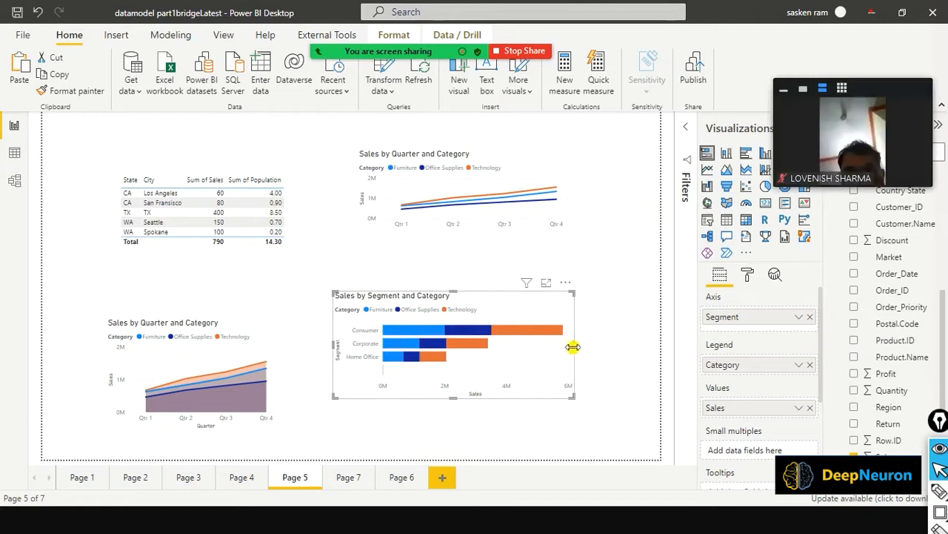
left_click_drag(573, 347, 515, 387)
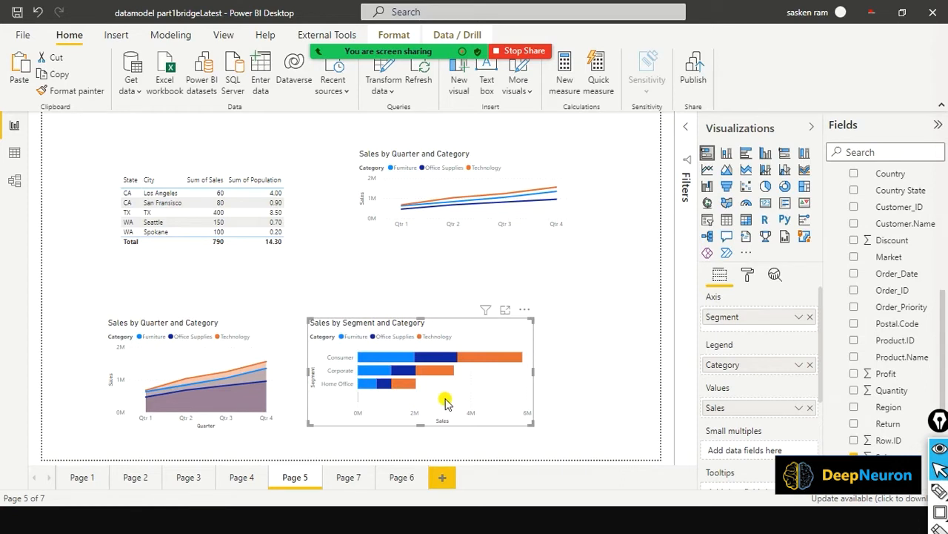
left_click_drag(513, 373, 483, 375)
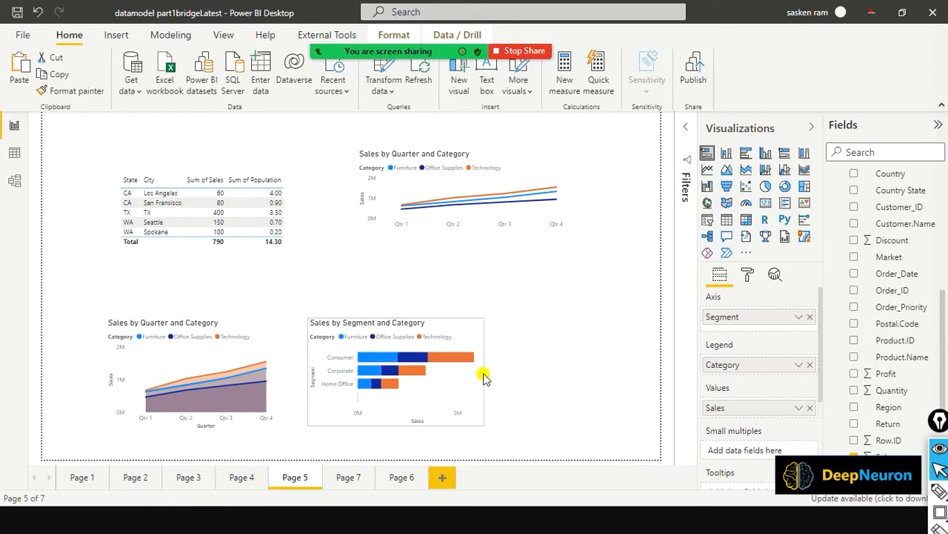
Duplicate the stacked bar chart, place the copy to its right and convert it to a stacked column chart
key("ctrl+c")
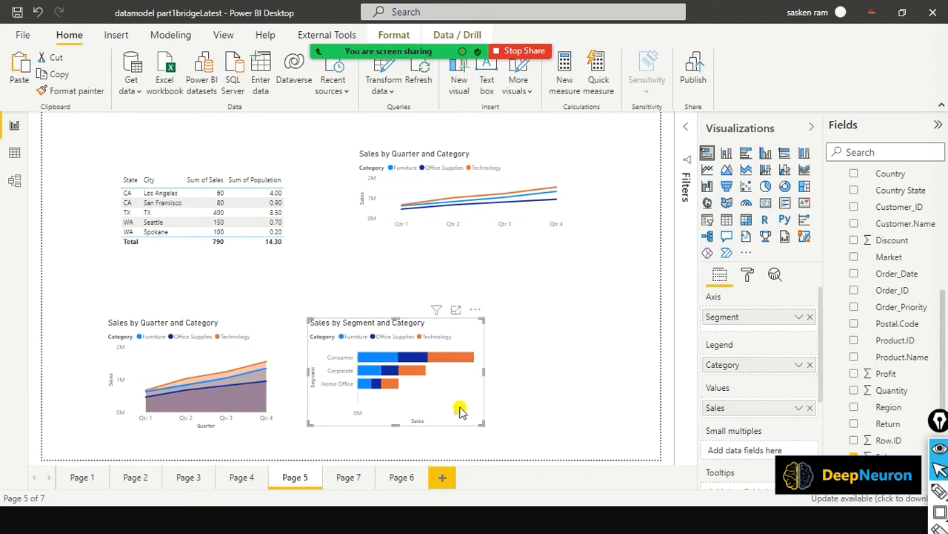
key("ctrl+v")
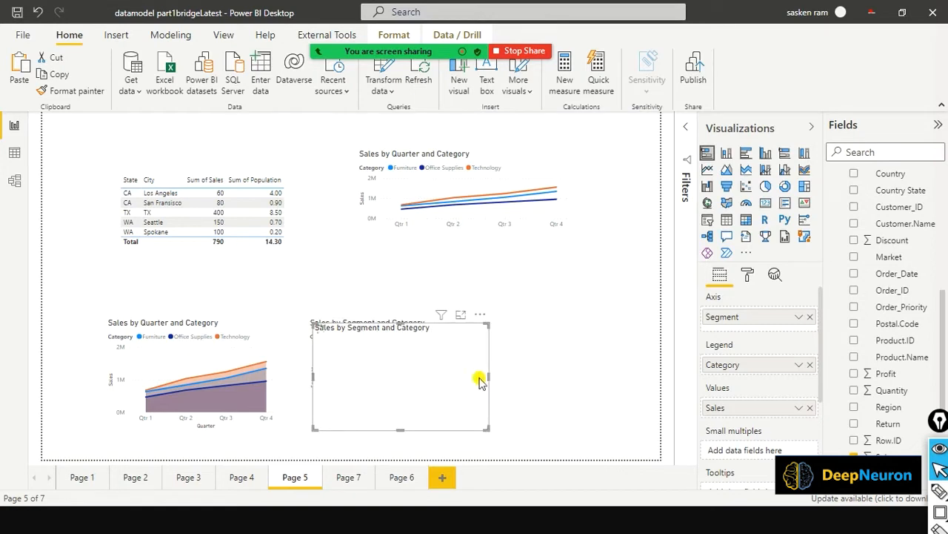
left_click_drag(445, 381, 617, 381)
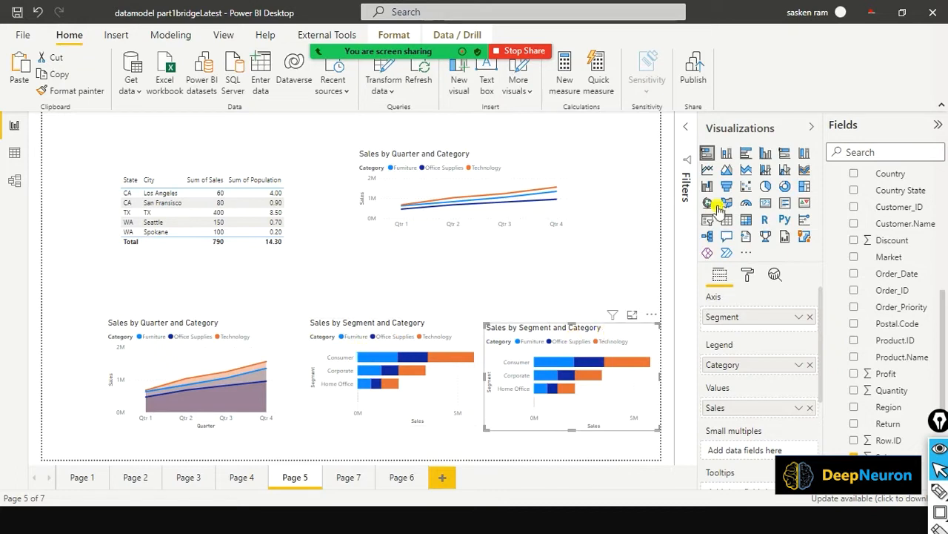
left_click(726, 154)
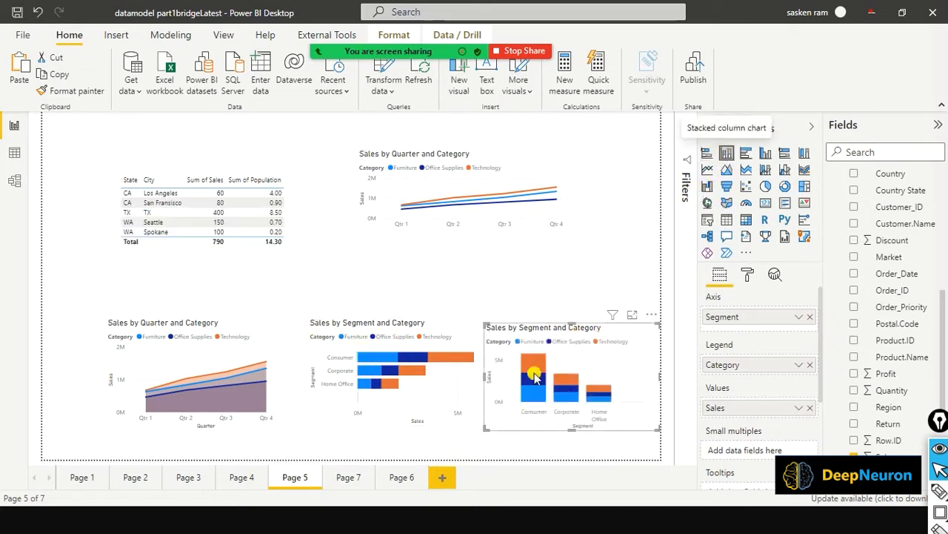
Move the stacked bar chart and the stacked column chart up to just beneath the line chart
mouse_move(604, 404)
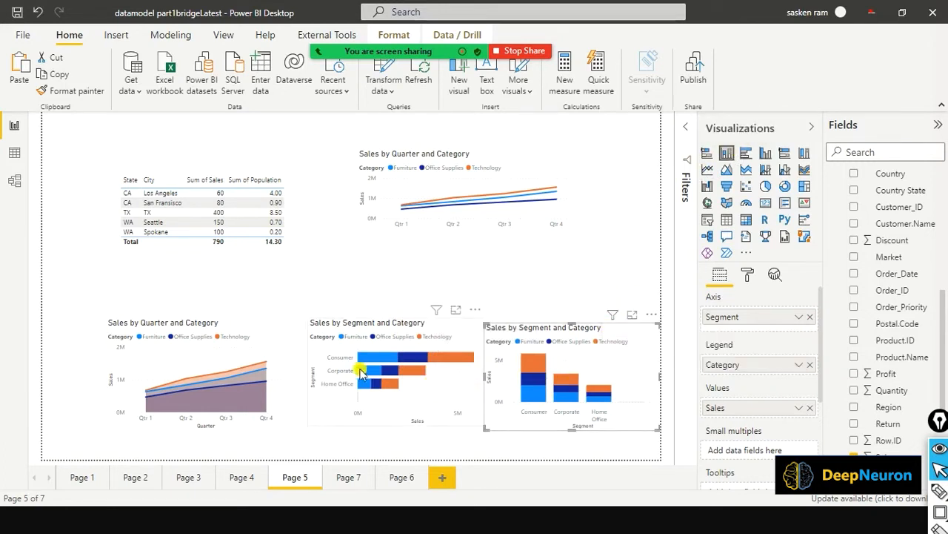
mouse_move(361, 373)
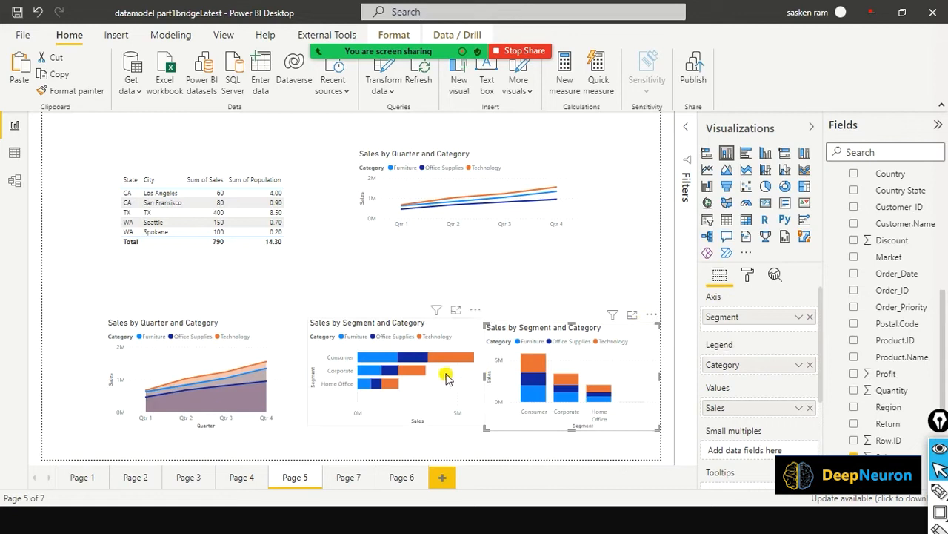
mouse_move(452, 365)
mouse_move(408, 360)
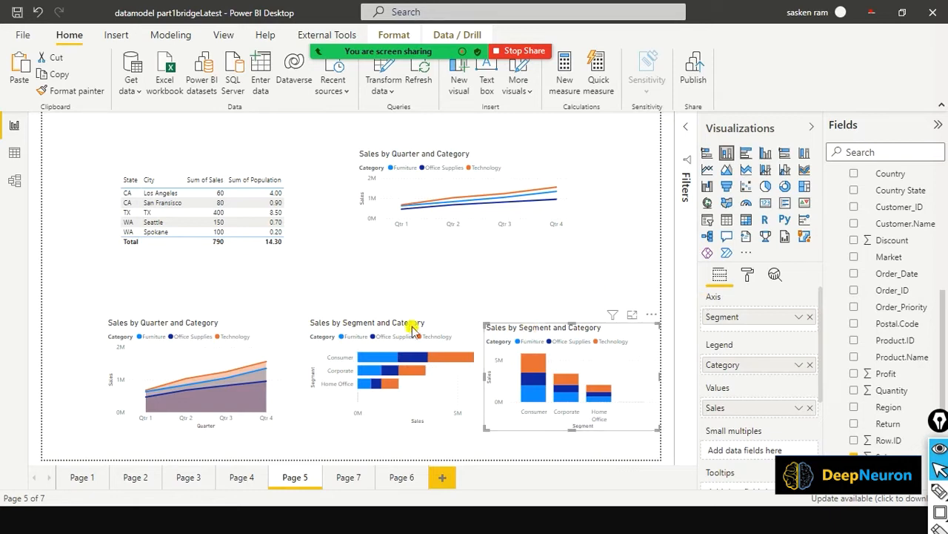
left_click(507, 283)
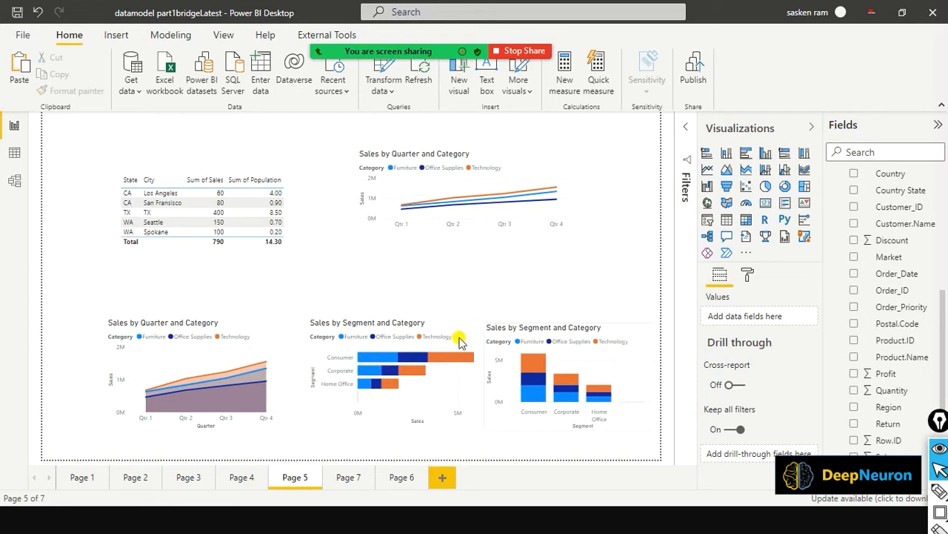
left_click_drag(452, 294, 435, 221)
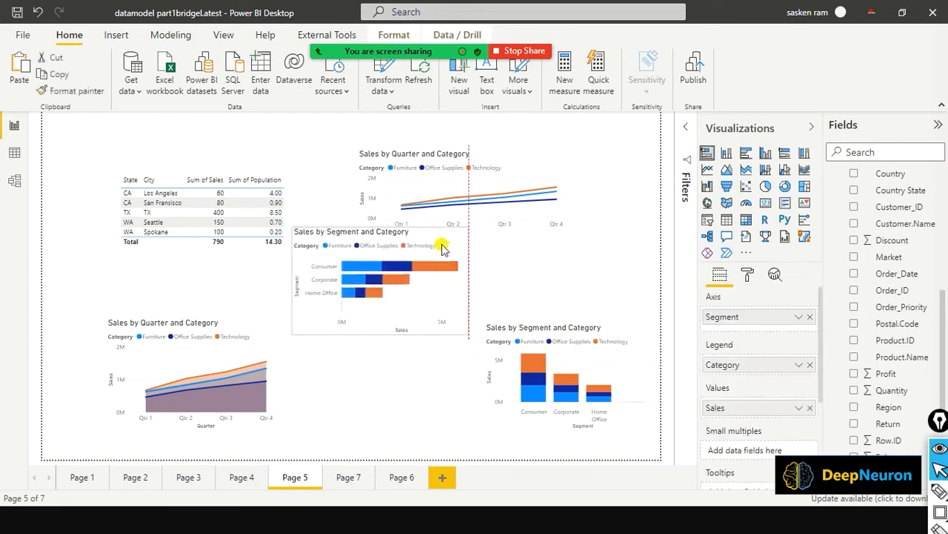
left_click_drag(627, 351, 613, 282)
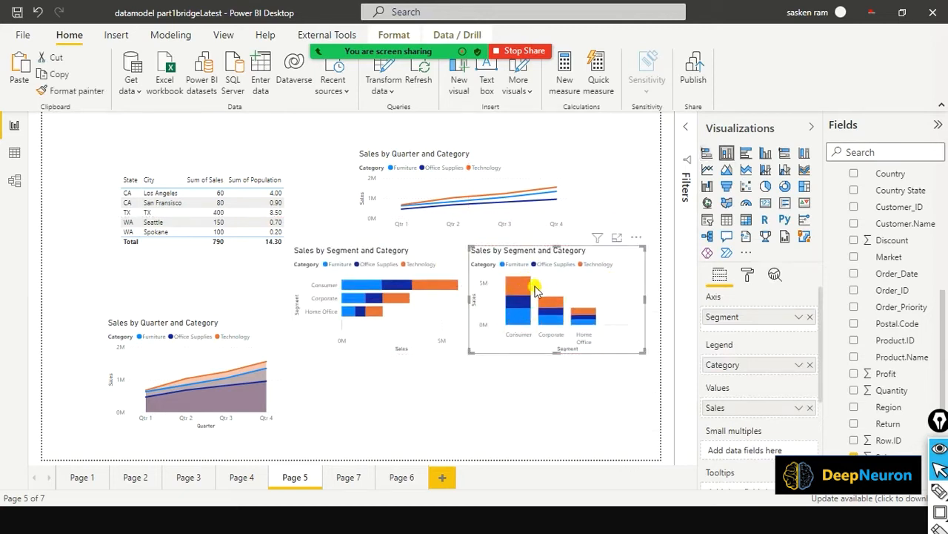
Annotate the stacked, clustered and 100% stacked chart-type pairs with red boxes, and draw arrows to the clustered and 100% stacked pairs
mouse_move(516, 294)
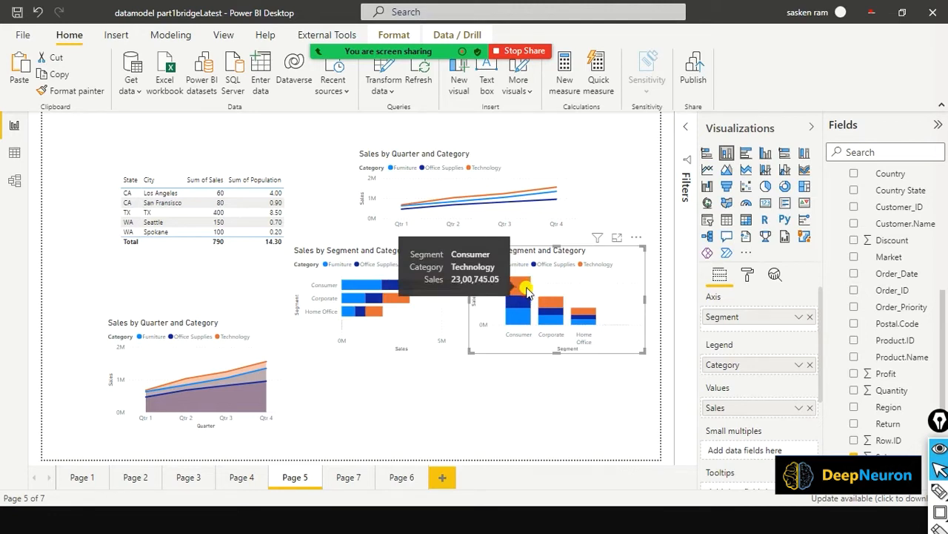
mouse_move(588, 320)
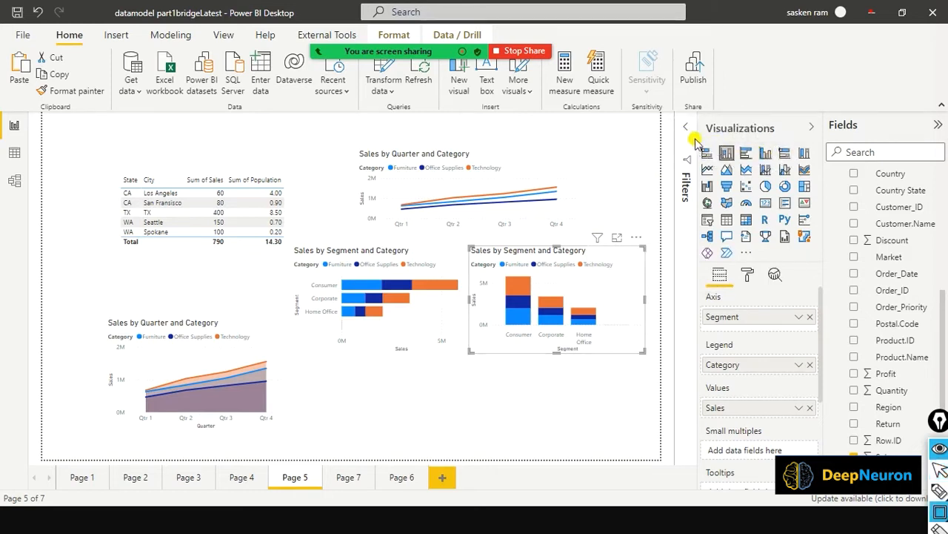
mouse_move(695, 140)
left_mouse_down()
mouse_move(706, 157)
mouse_move(743, 164)
left_mouse_up()
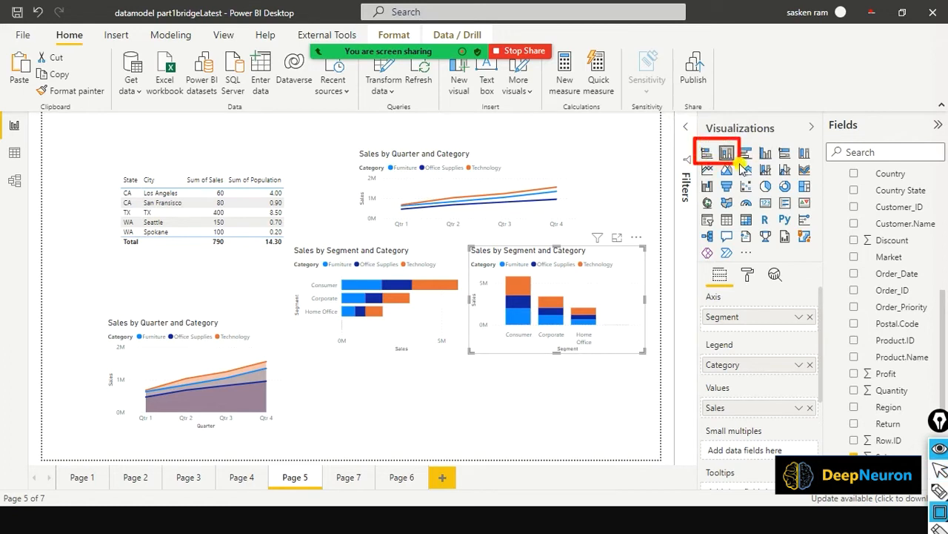
mouse_move(776, 143)
left_mouse_down()
mouse_move(761, 160)
mouse_move(738, 161)
left_mouse_up()
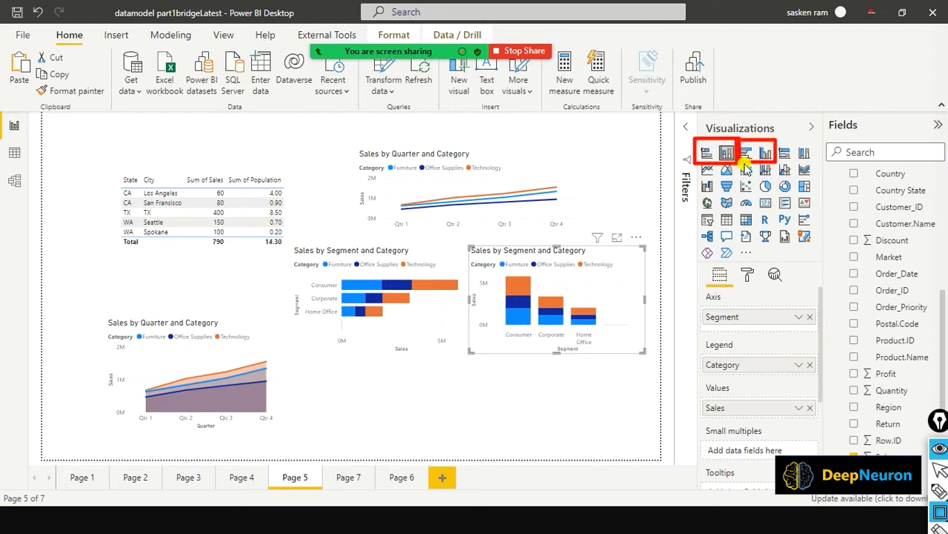
mouse_move(821, 141)
left_mouse_down()
mouse_move(809, 169)
mouse_move(778, 162)
left_mouse_up()
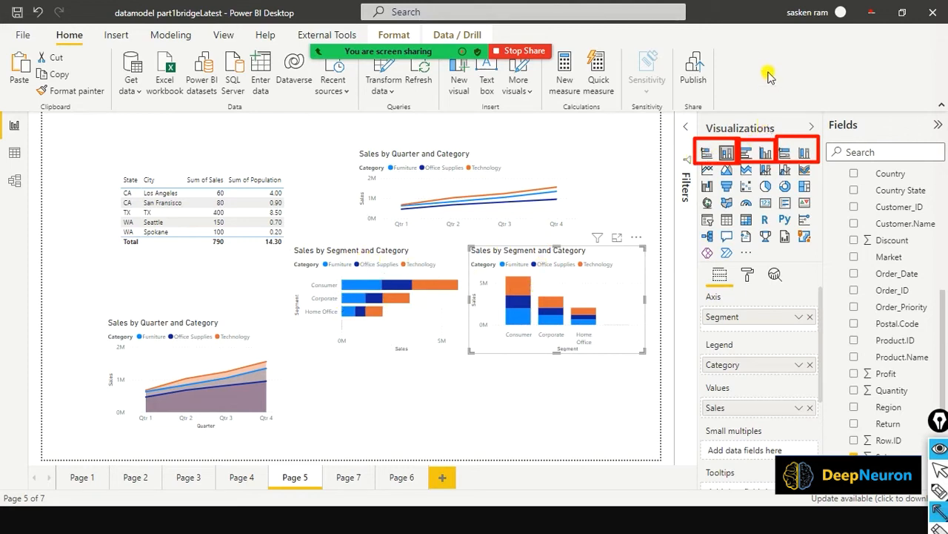
left_click_drag(756, 67, 756, 137)
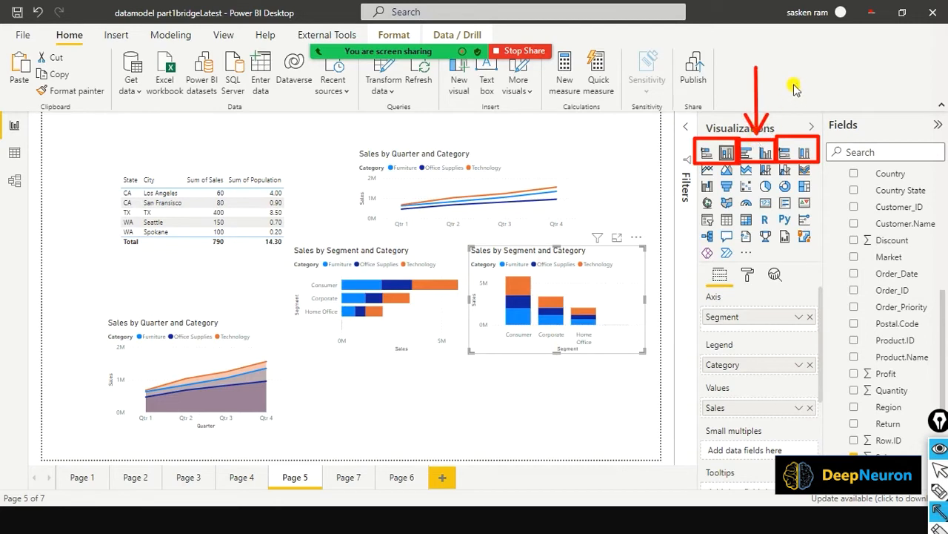
left_click_drag(795, 88, 798, 135)
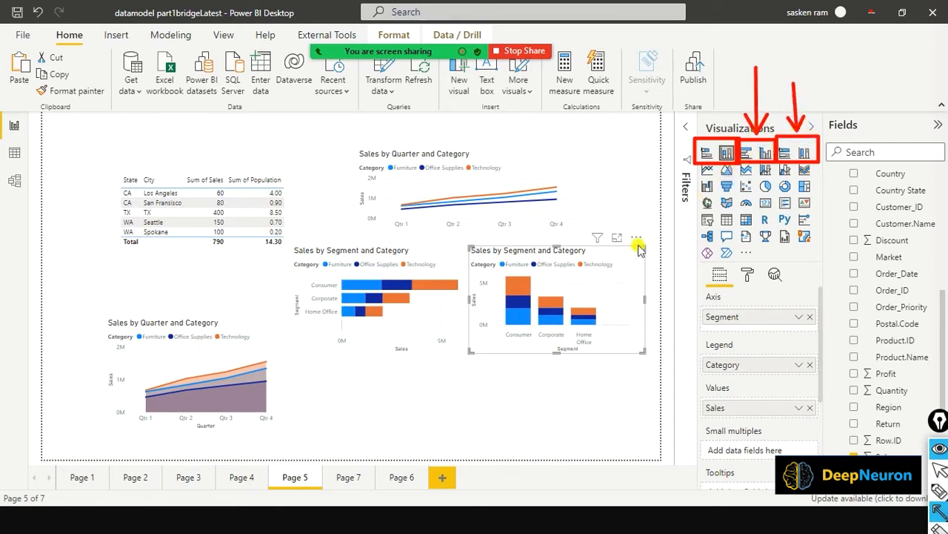
left_click(440, 382)
left_click(426, 323)
Move the stacked bar and column charts back down beside the area chart and copy the column chart visual
left_click_drag(408, 383, 452, 374)
left_click_drag(492, 339, 502, 403)
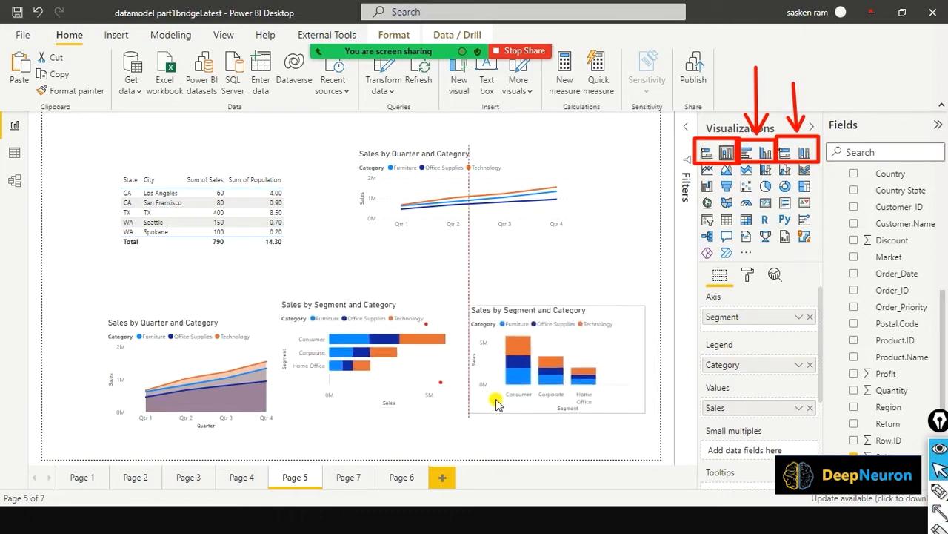
right_click(499, 412)
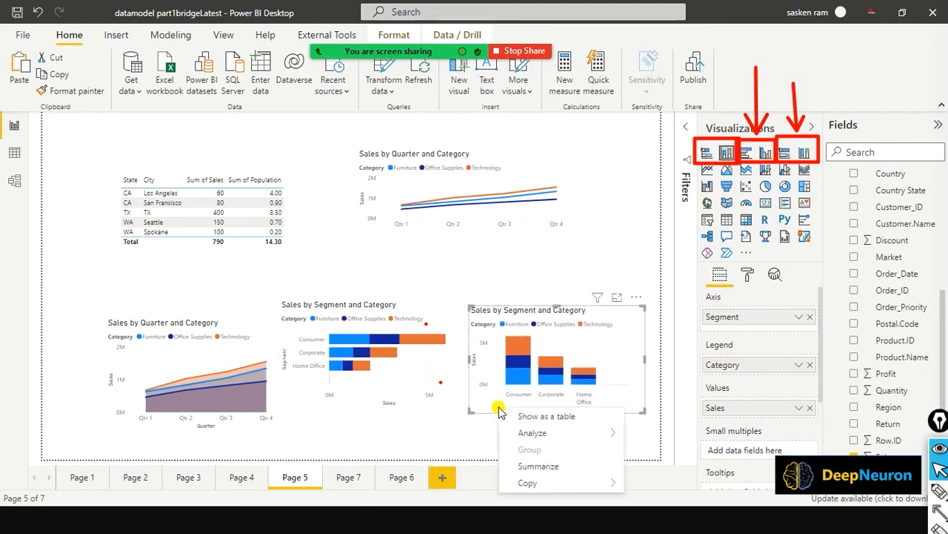
mouse_move(584, 482)
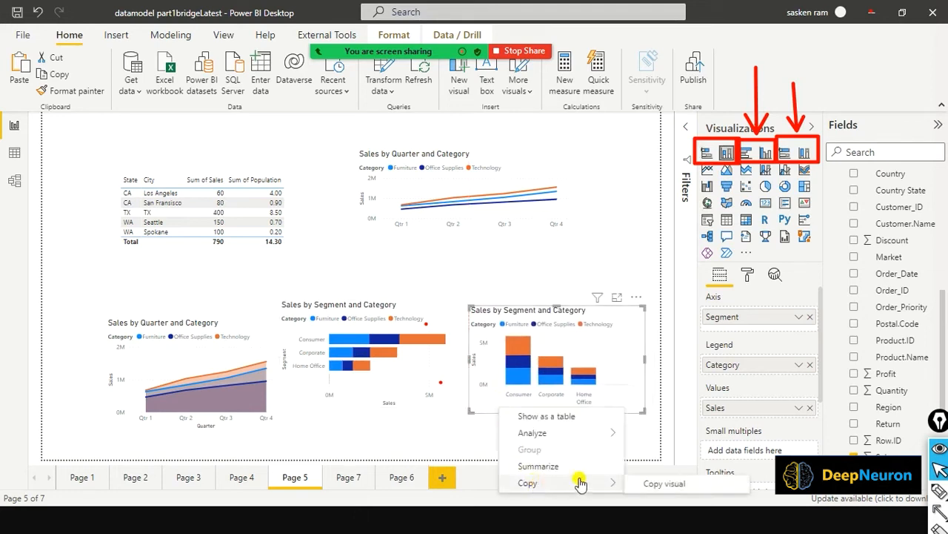
left_click(652, 484)
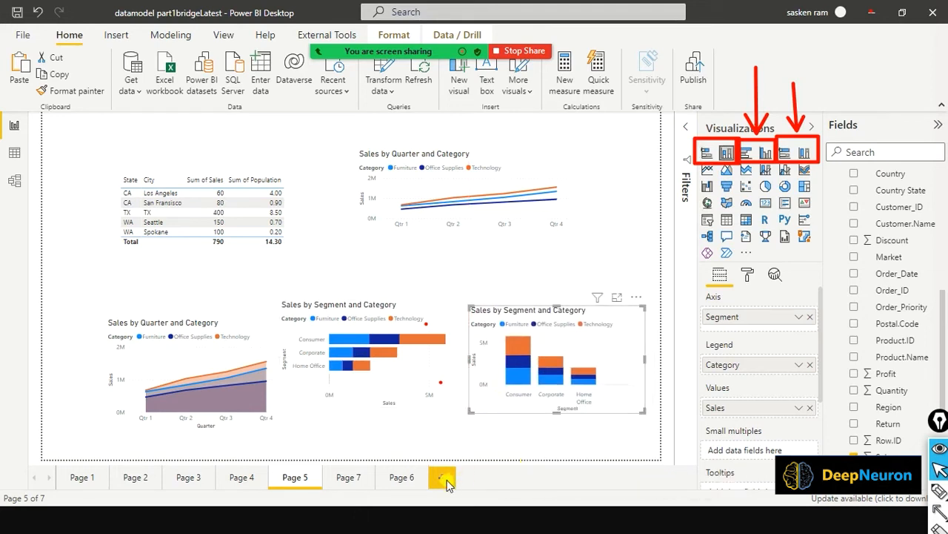
Add a new report page, paste the copied stacked column chart and place it in the upper-left area of the canvas
left_click(445, 480)
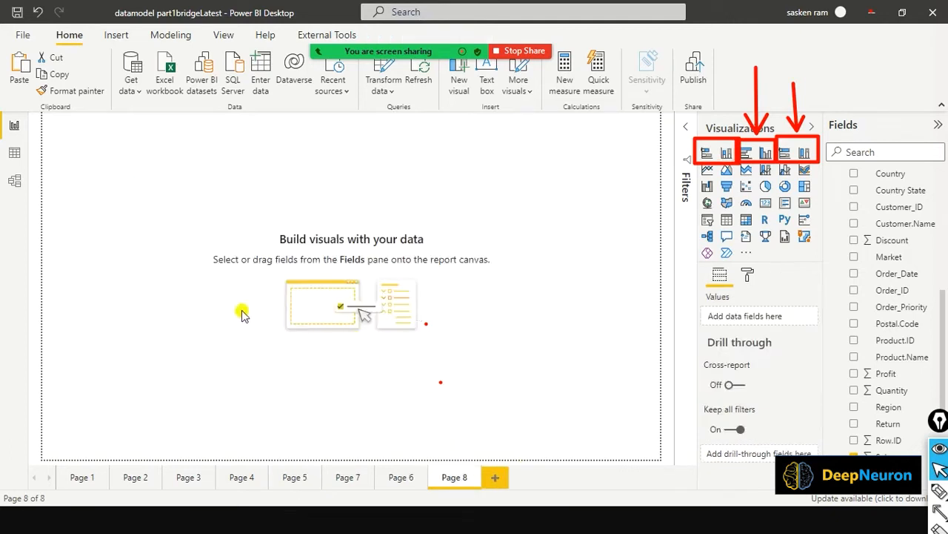
key("ctrl+v")
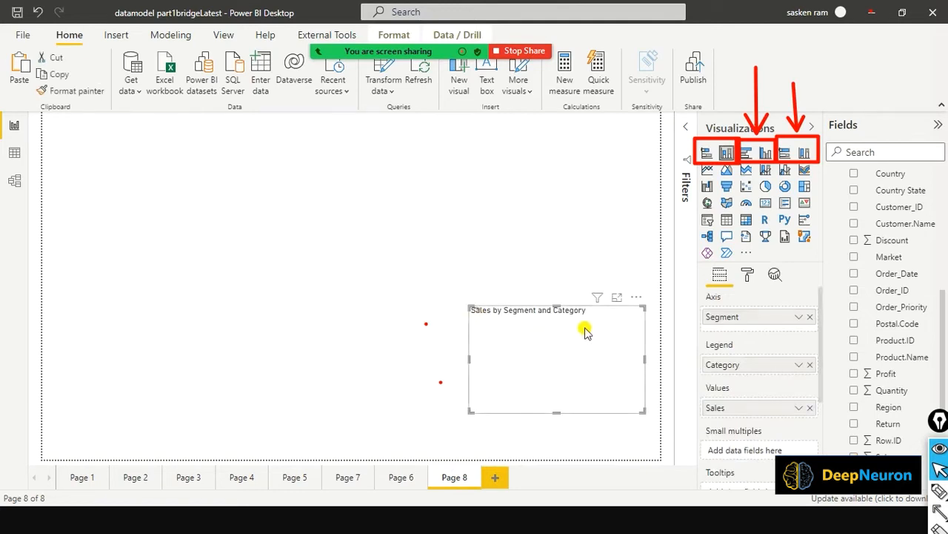
left_click_drag(614, 345, 290, 245)
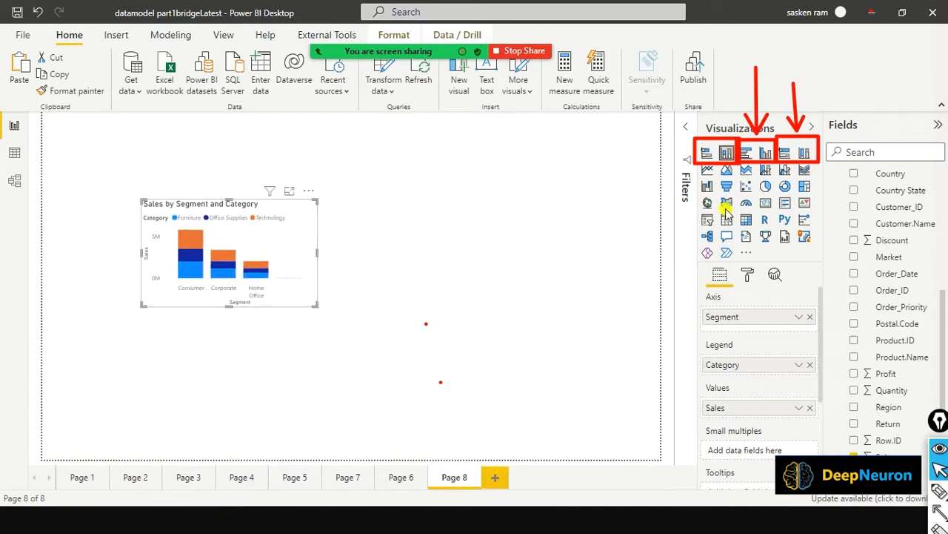
Convert the pasted visual to a clustered bar chart, shift it toward the canvas's left edge and make it taller
left_click(744, 154)
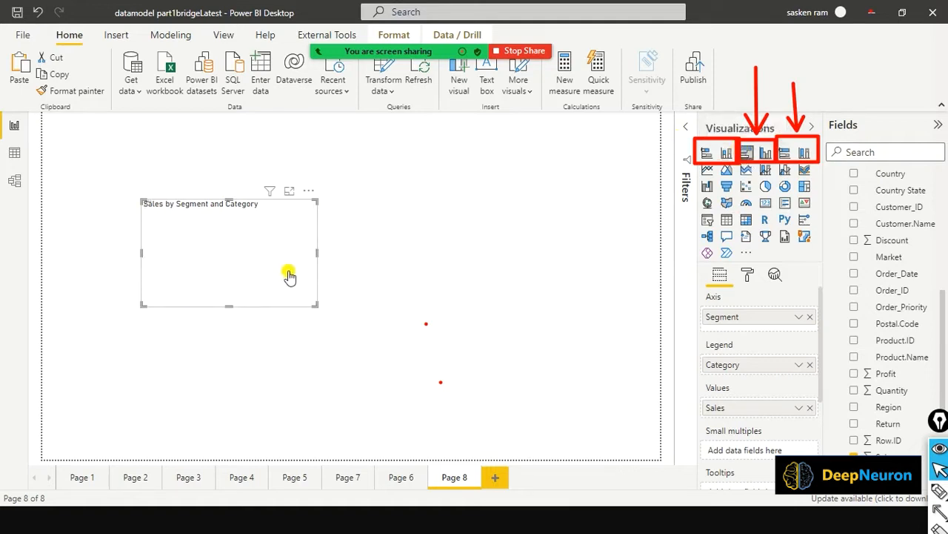
left_click_drag(295, 287, 231, 295)
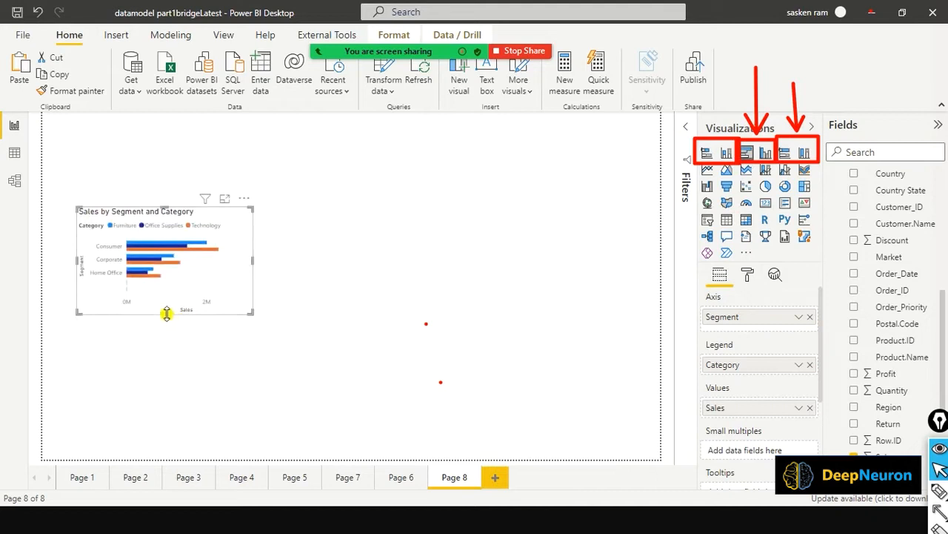
left_click_drag(167, 314, 171, 373)
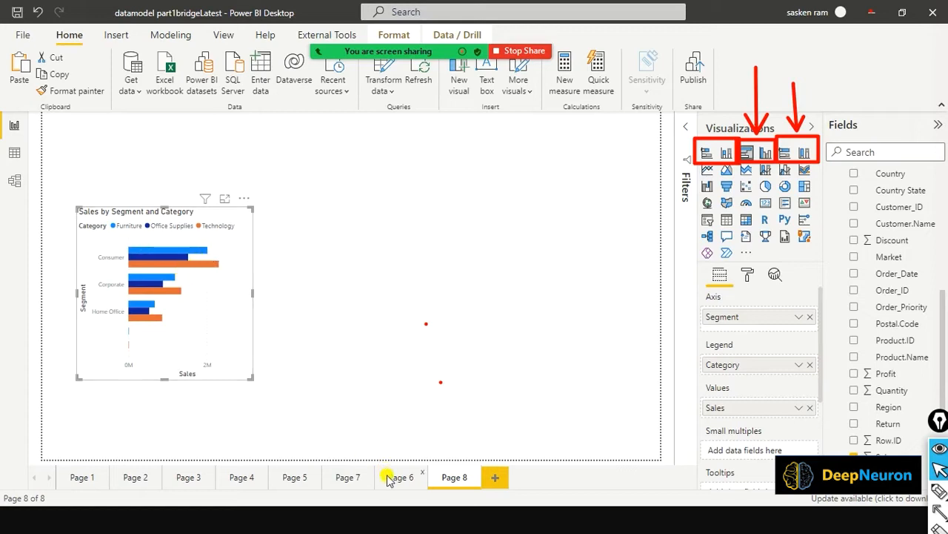
Compare the Consumer bar's Technology portion in Page 5's stacked bar chart with the clustered bar chart on Page 8
left_click(291, 478)
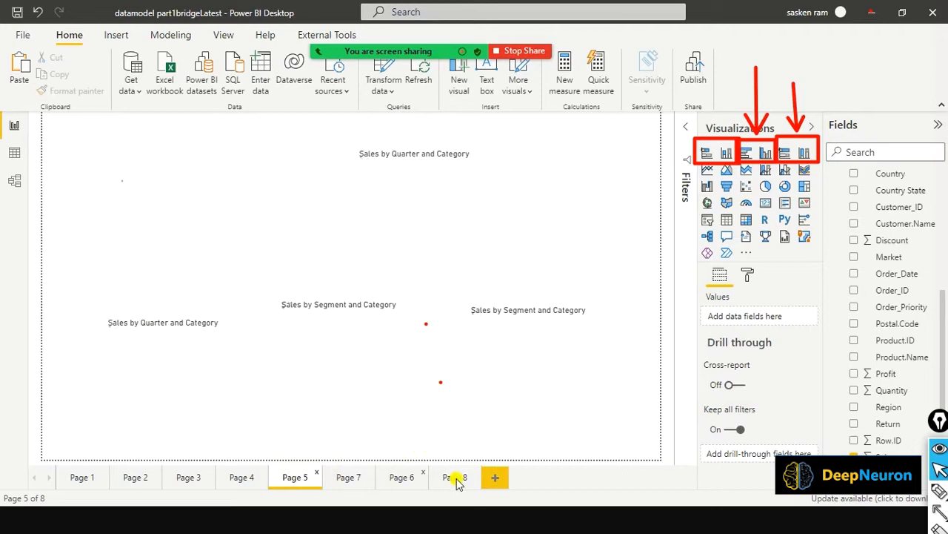
left_click(291, 481)
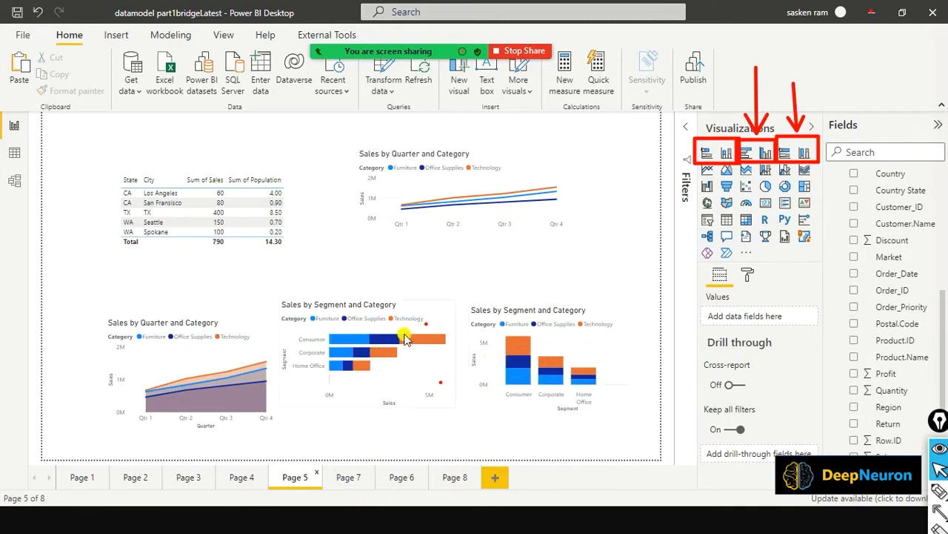
mouse_move(433, 340)
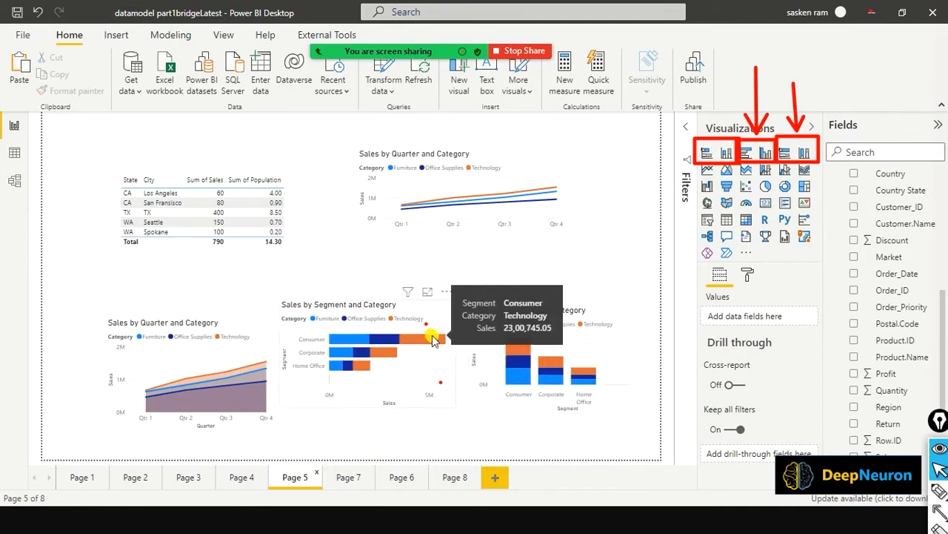
left_click(457, 476)
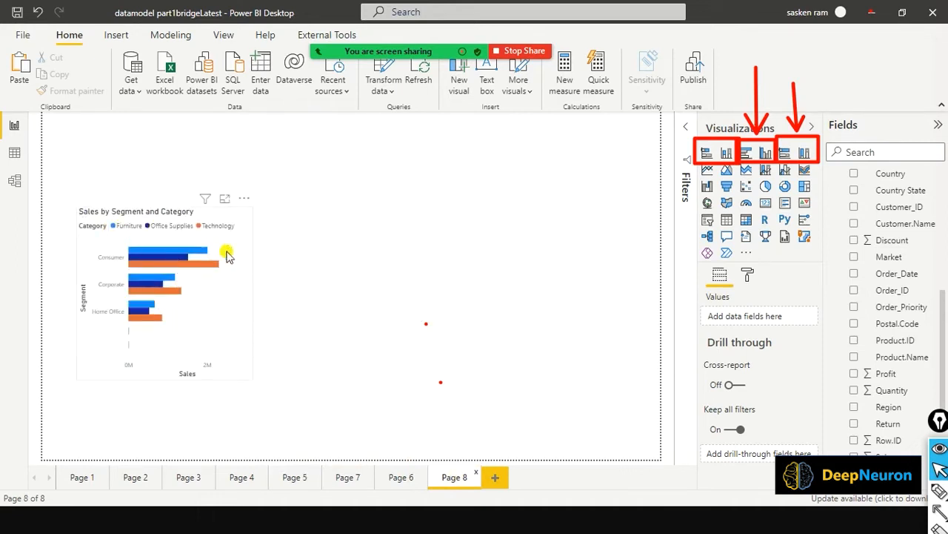
Duplicate the clustered bar chart, place the copy to its right and convert it to a clustered column chart
left_click(234, 348)
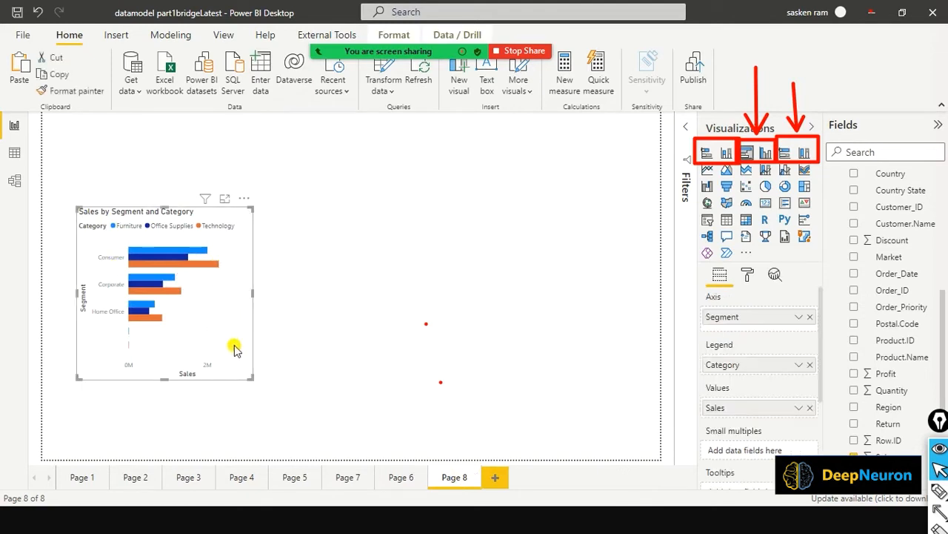
left_click_drag(232, 334, 370, 324)
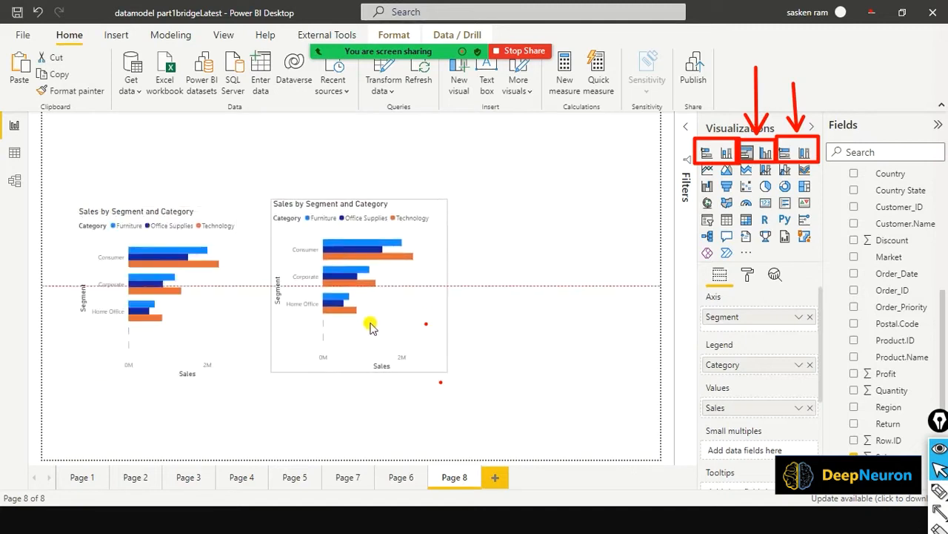
left_click(767, 153)
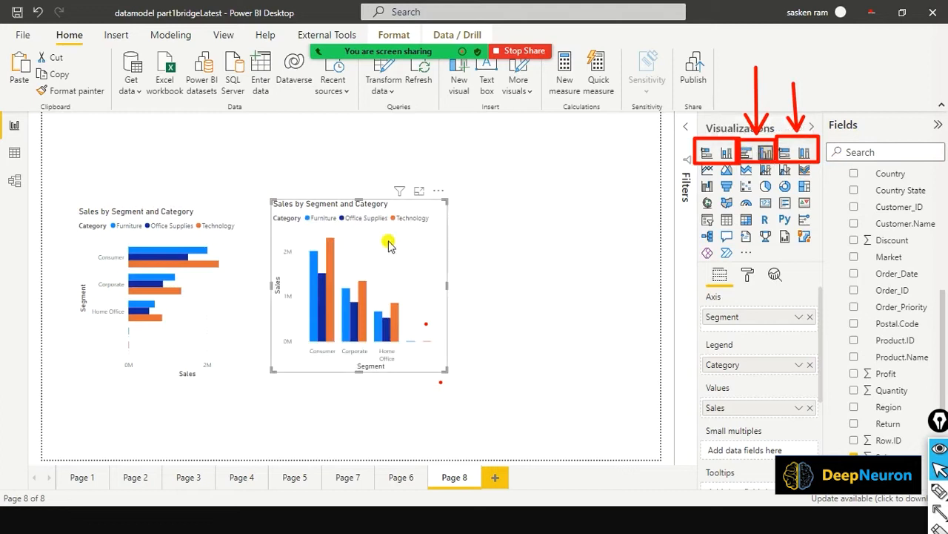
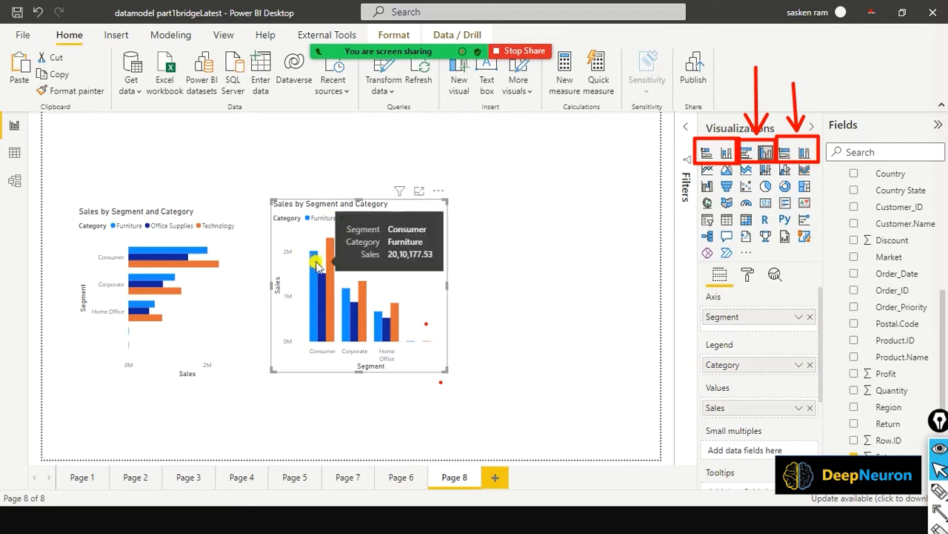
Move the clustered bar and clustered column charts to the top of the canvas and reduce the height of both
left_click_drag(417, 292, 439, 318)
left_click_drag(252, 311, 249, 333)
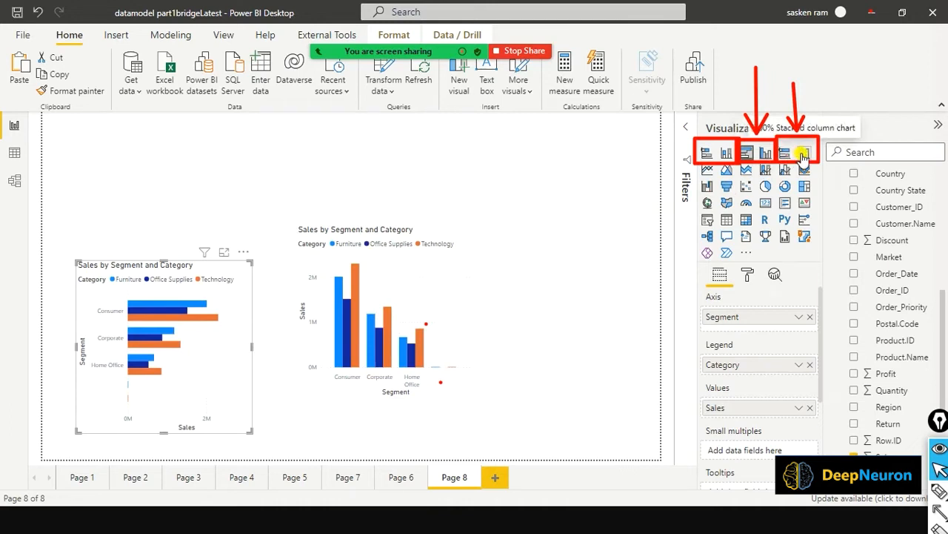
left_click_drag(459, 320, 472, 186)
left_click(237, 261)
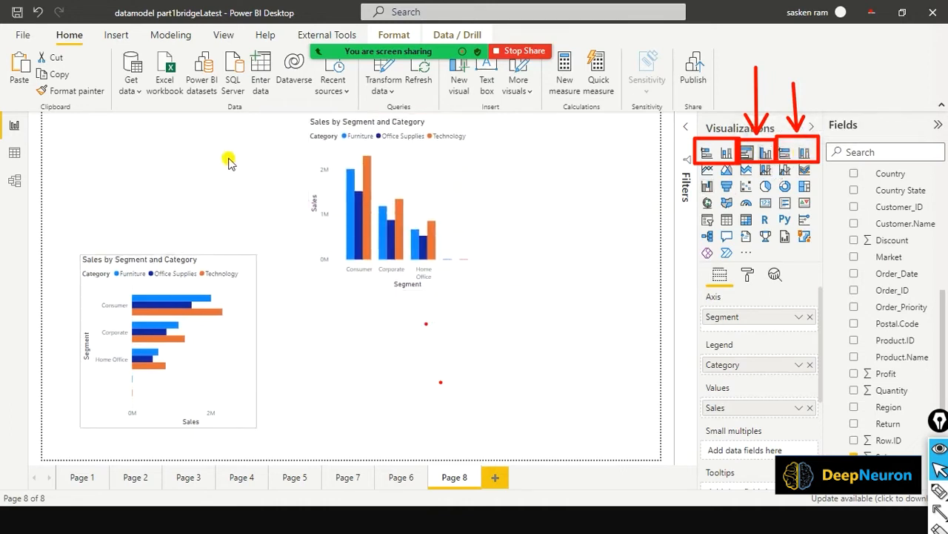
left_click_drag(229, 162, 226, 161)
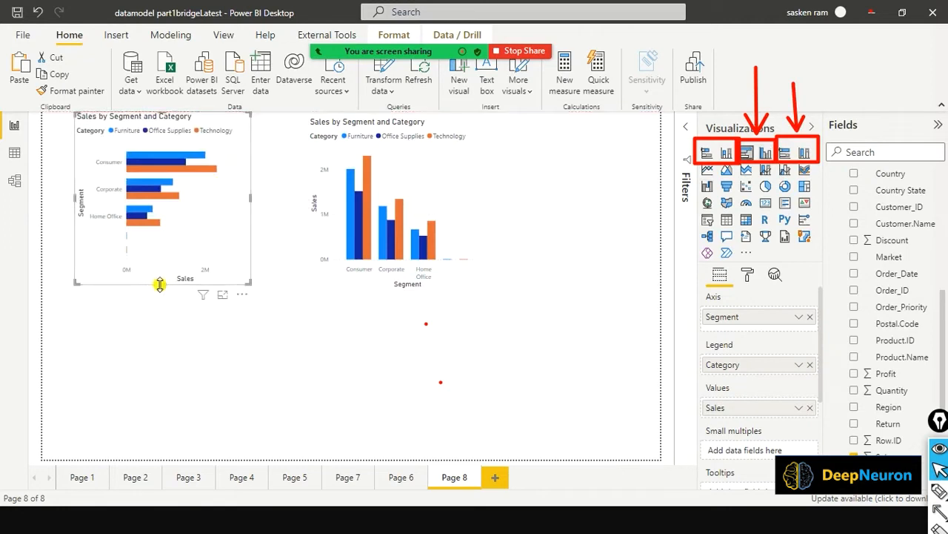
left_click_drag(160, 284, 163, 243)
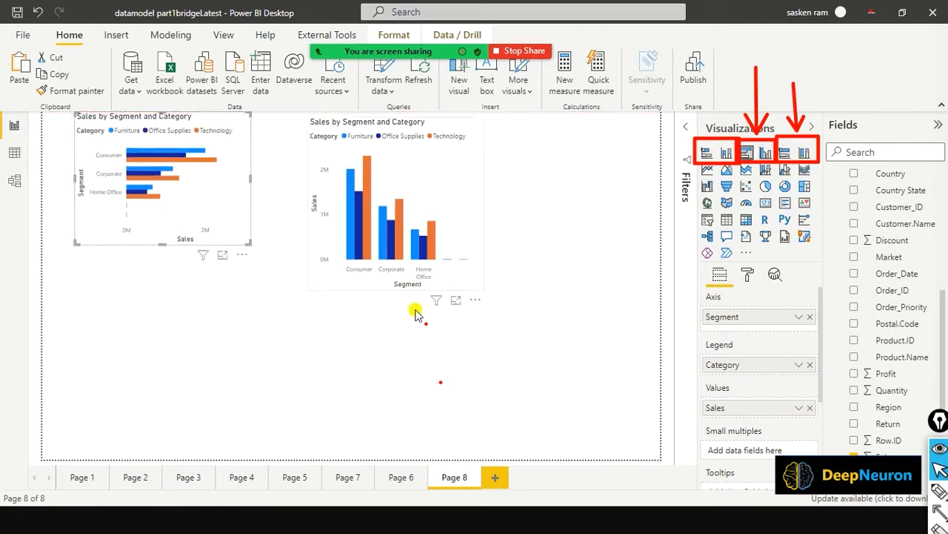
left_click(405, 287)
left_click_drag(395, 291, 421, 226)
left_click(423, 275)
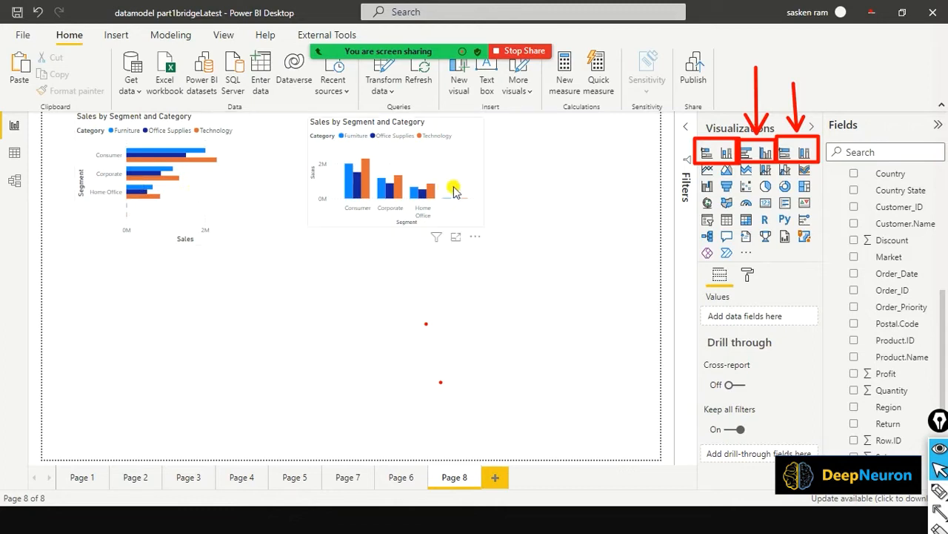
left_click(784, 157)
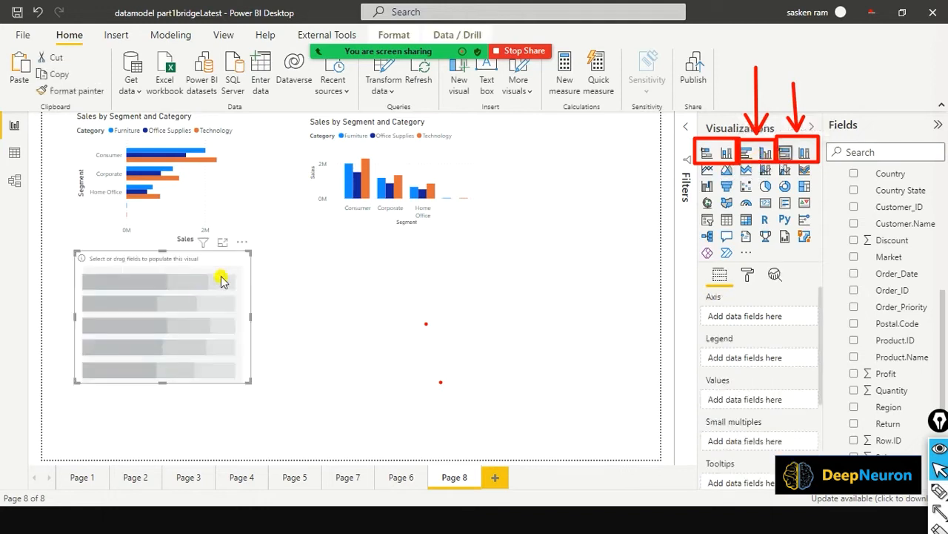
left_click(244, 244)
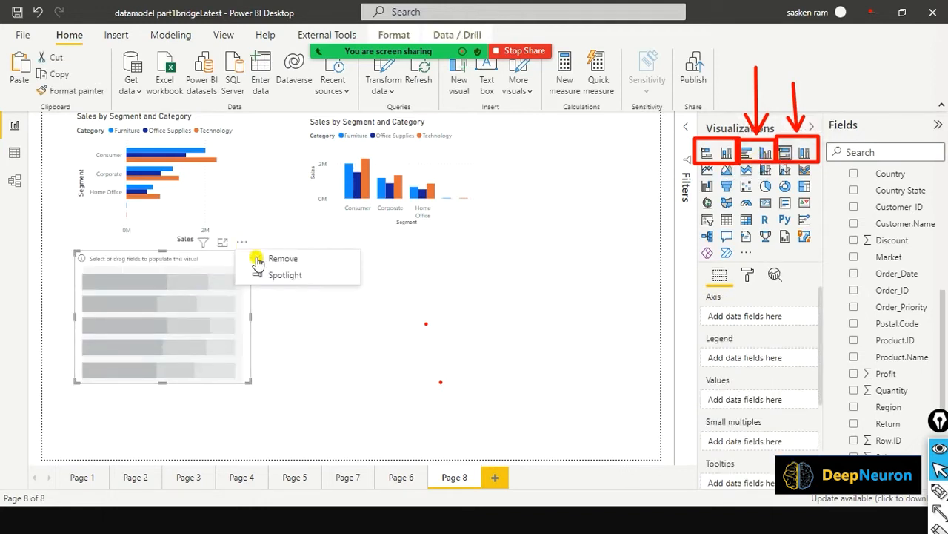
left_click(270, 256)
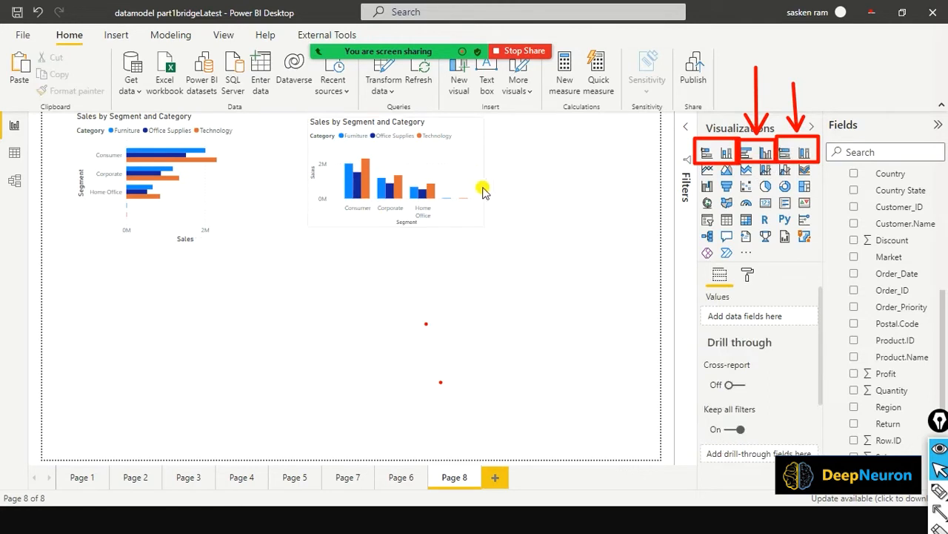
left_click(483, 187)
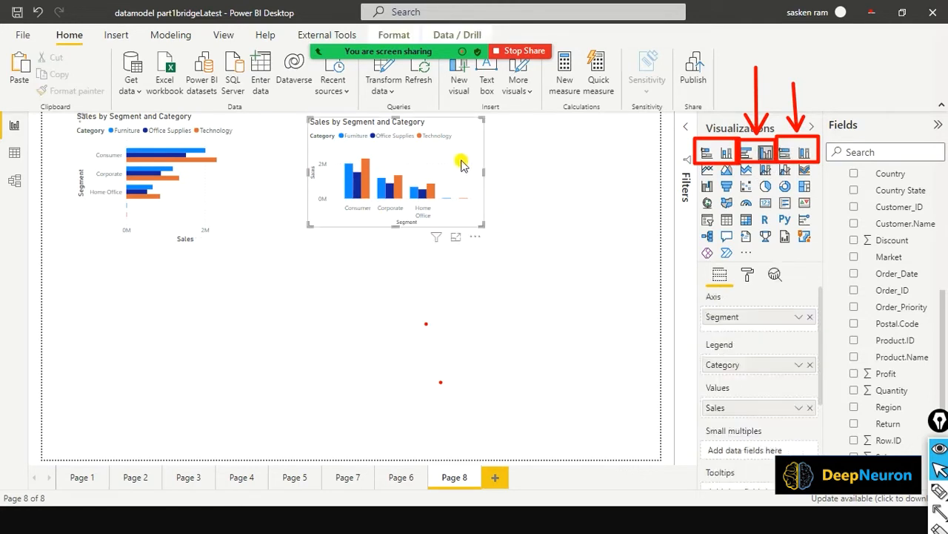
left_click_drag(461, 164, 175, 301)
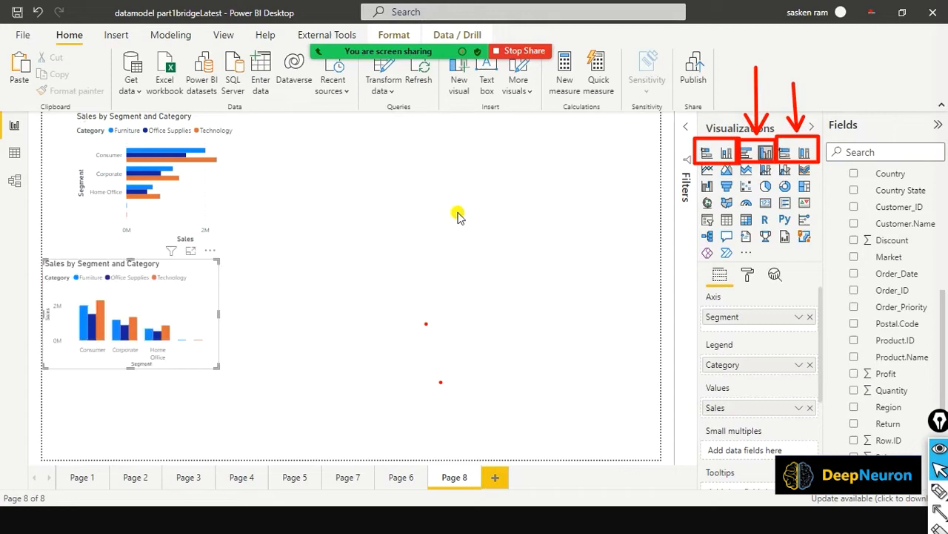
key("ctrl+z")
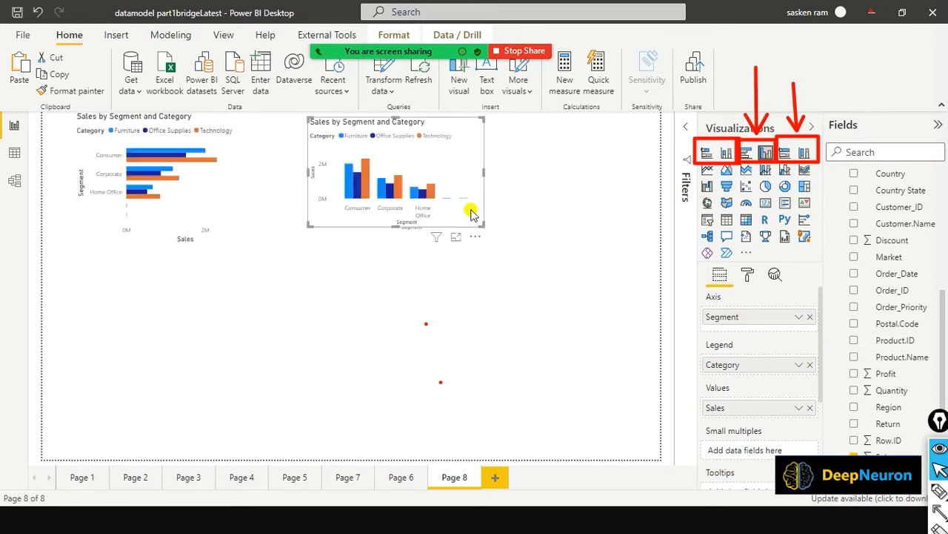
Duplicate the clustered column chart beneath the bar chart as a 100% stacked bar chart, and duplicate that beside it as a 100% stacked column chart
key("ctrl+v")
left_click_drag(451, 228, 197, 343)
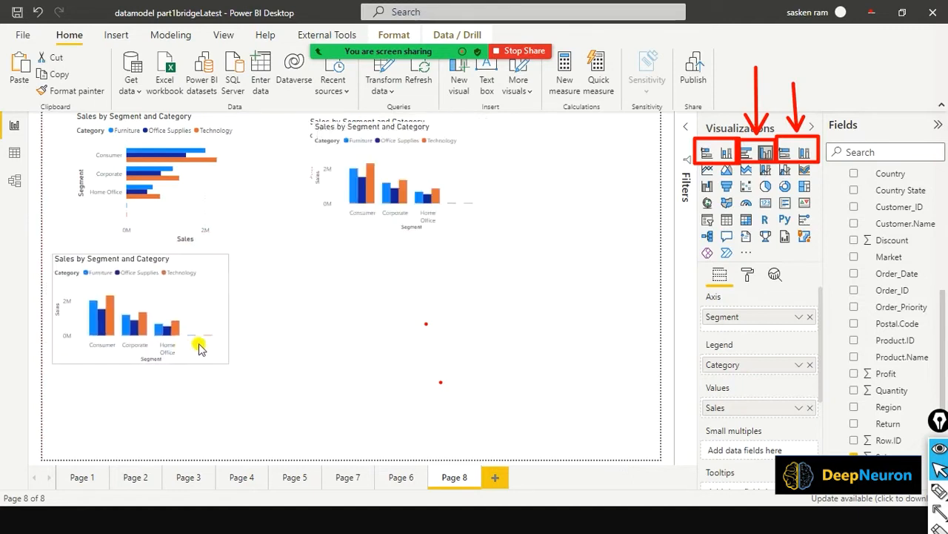
left_click(783, 158)
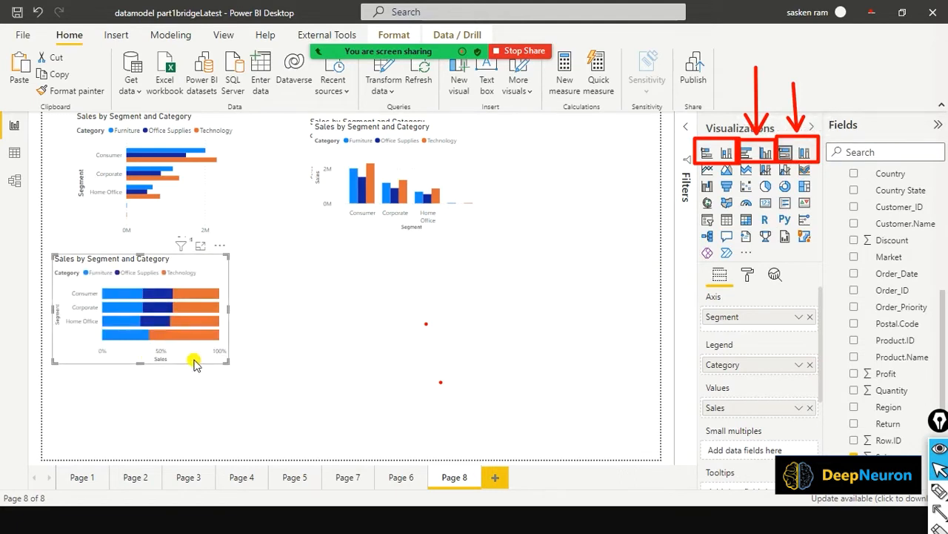
left_click_drag(193, 362, 381, 345)
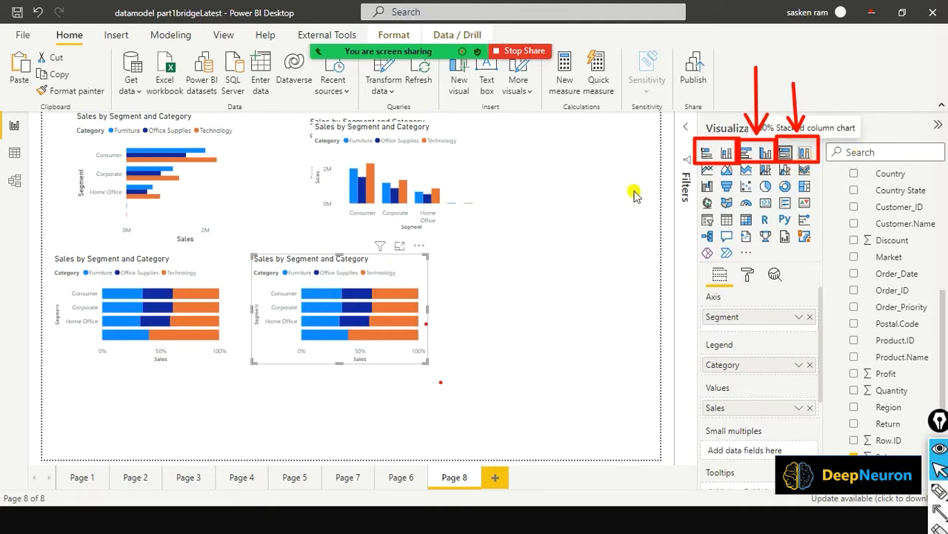
left_click(805, 153)
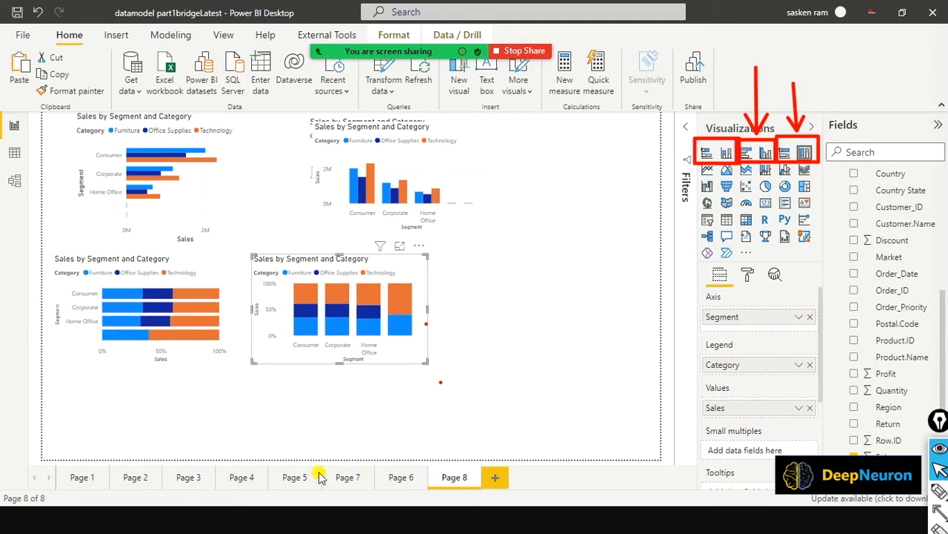
Copy the stacked bar chart visual from Page 5 and paste it onto Page 8
left_click(389, 479)
left_click(300, 479)
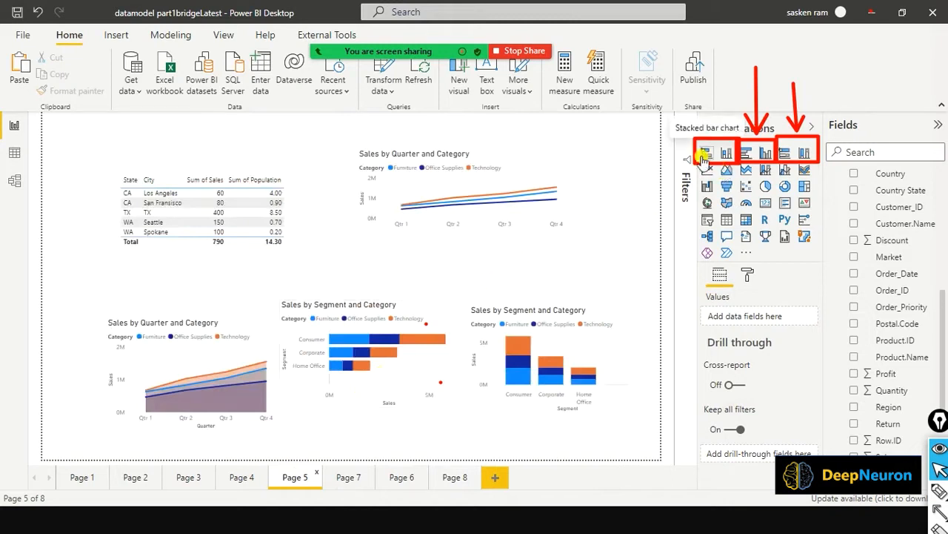
left_click(428, 375)
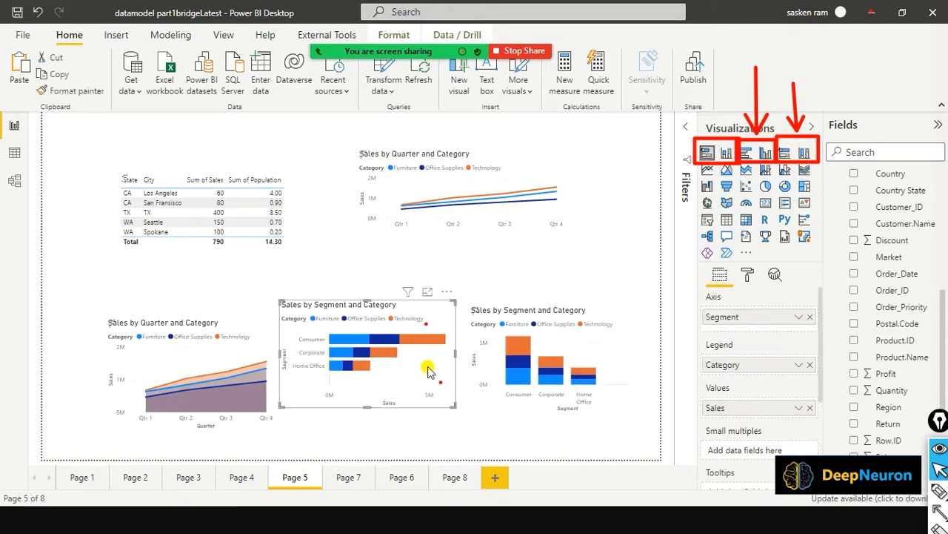
right_click(431, 369)
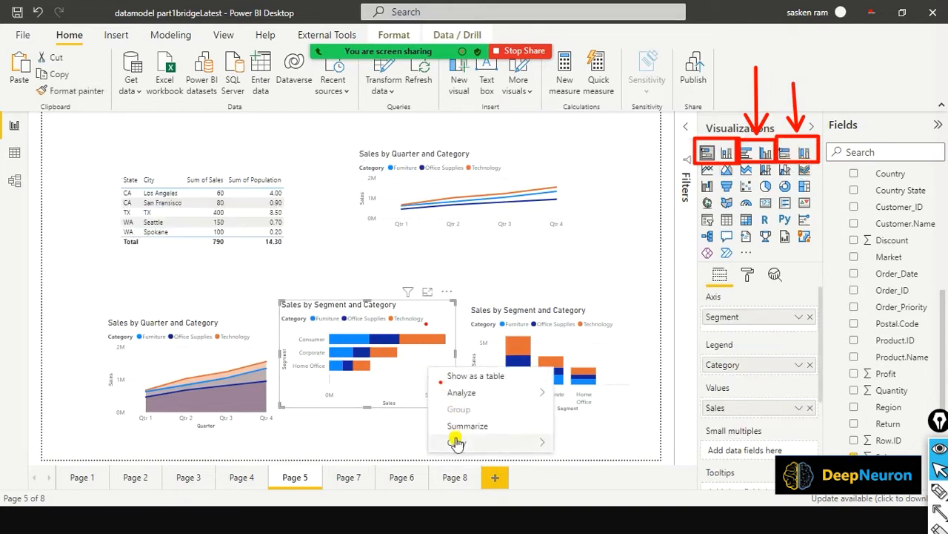
mouse_move(475, 442)
left_click(597, 446)
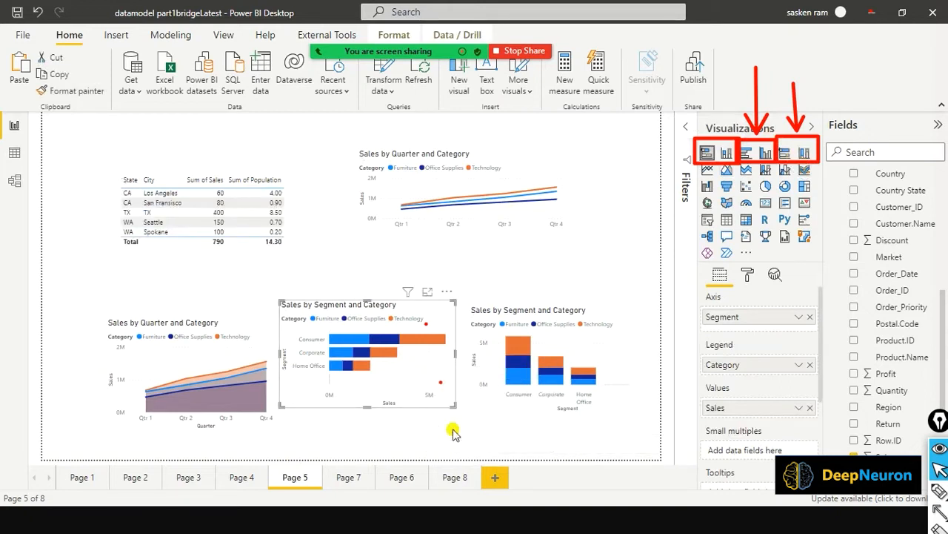
left_click(452, 475)
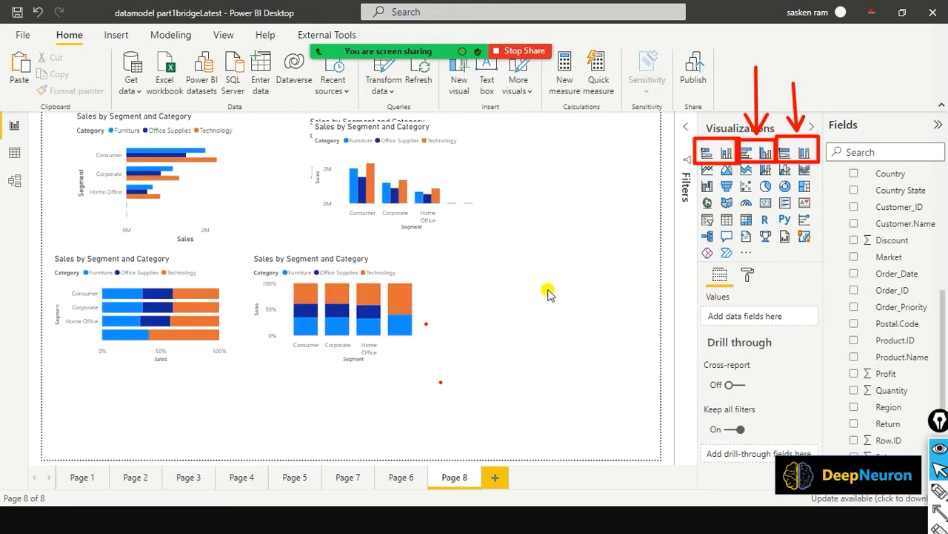
key("ctrl+v")
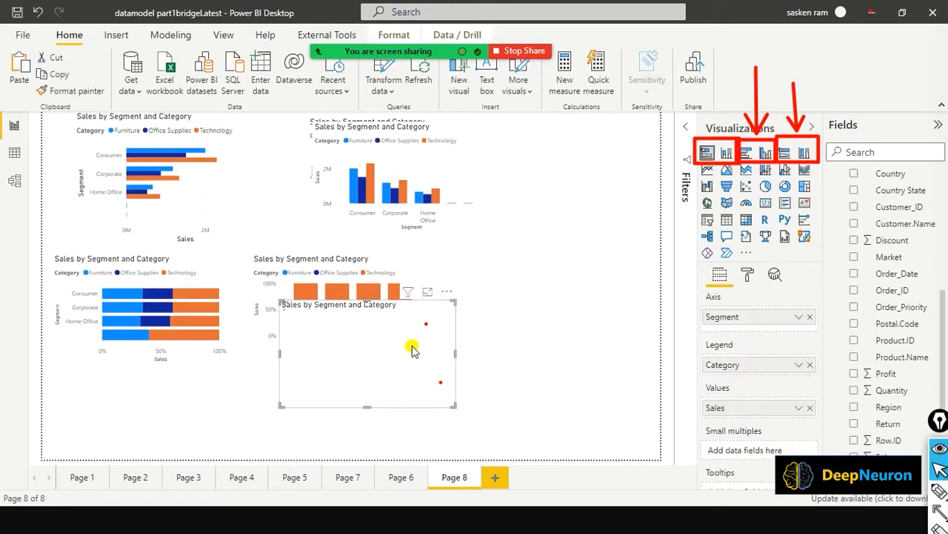
Move the pasted stacked bar chart below the 100% stacked bar chart, and shift the 100% stacked bar chart up
left_click_drag(407, 330, 205, 369)
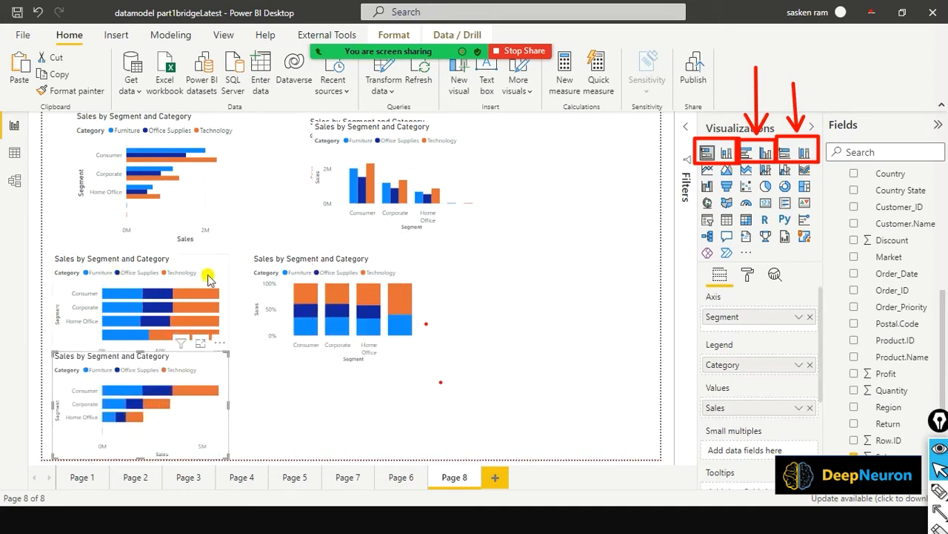
mouse_move(215, 247)
left_mouse_down()
mouse_move(212, 240)
mouse_move(212, 247)
left_mouse_up()
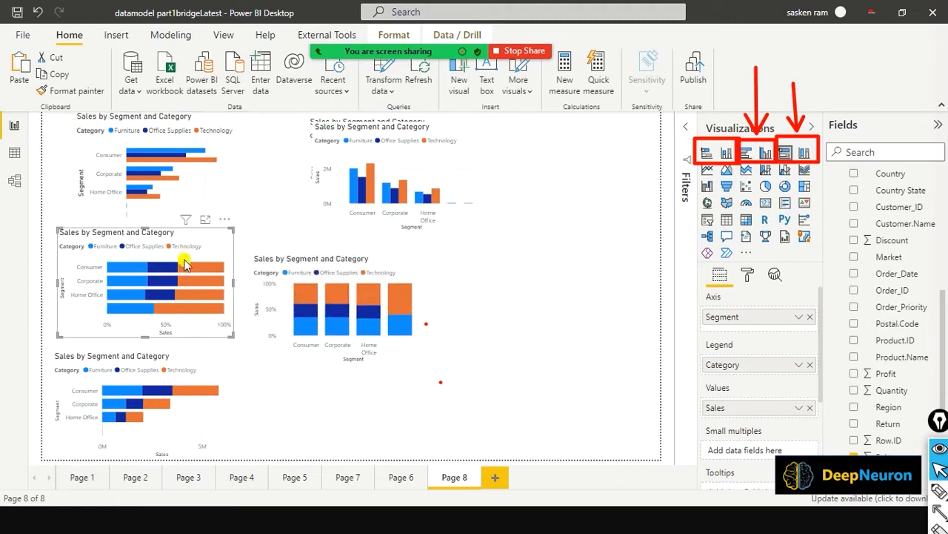
Turn on data labels for the stacked bar chart and the 100% stacked bar chart
left_click(197, 361)
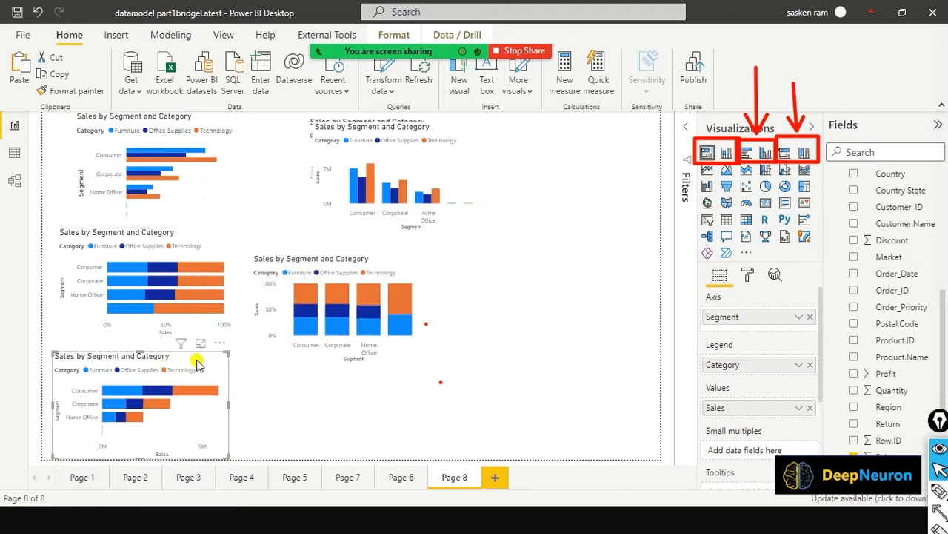
left_click(748, 273)
scroll(763, 400, "down", 3)
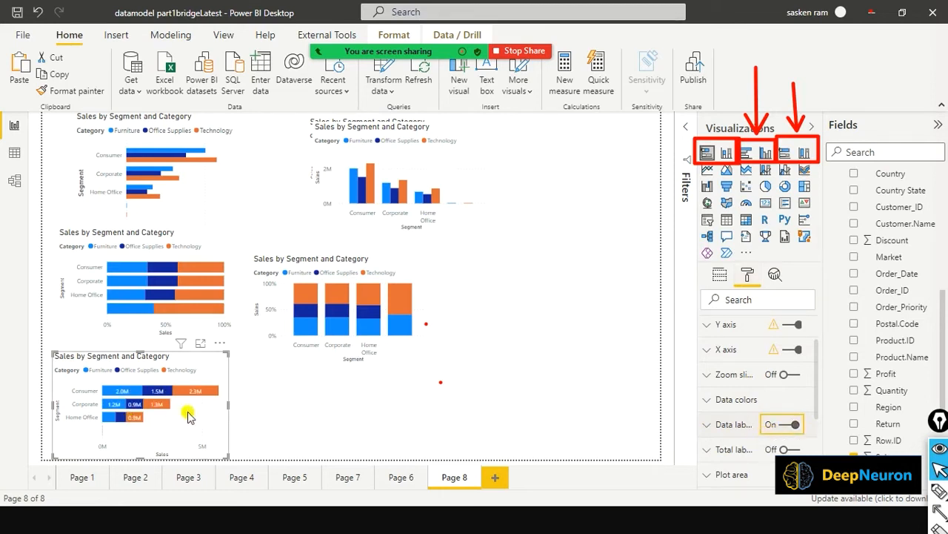
left_click(201, 281)
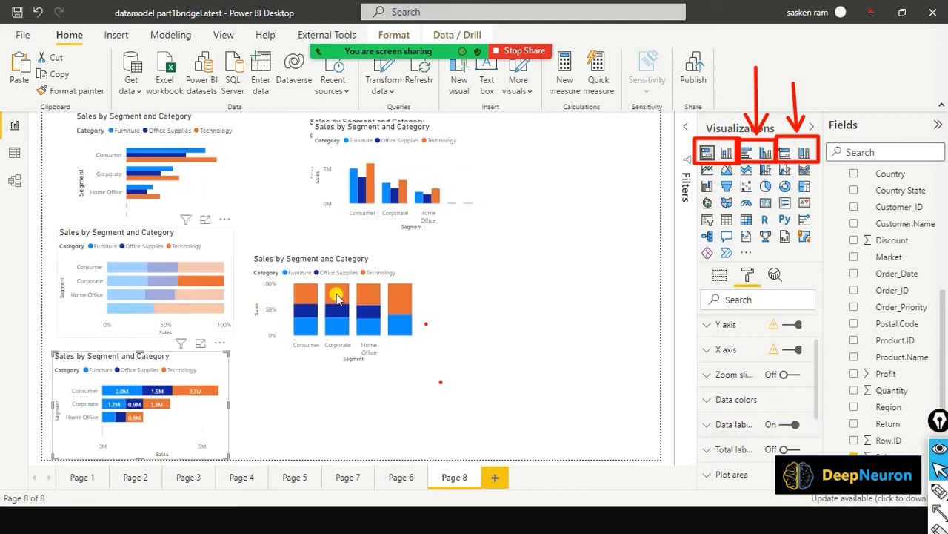
left_click(214, 248)
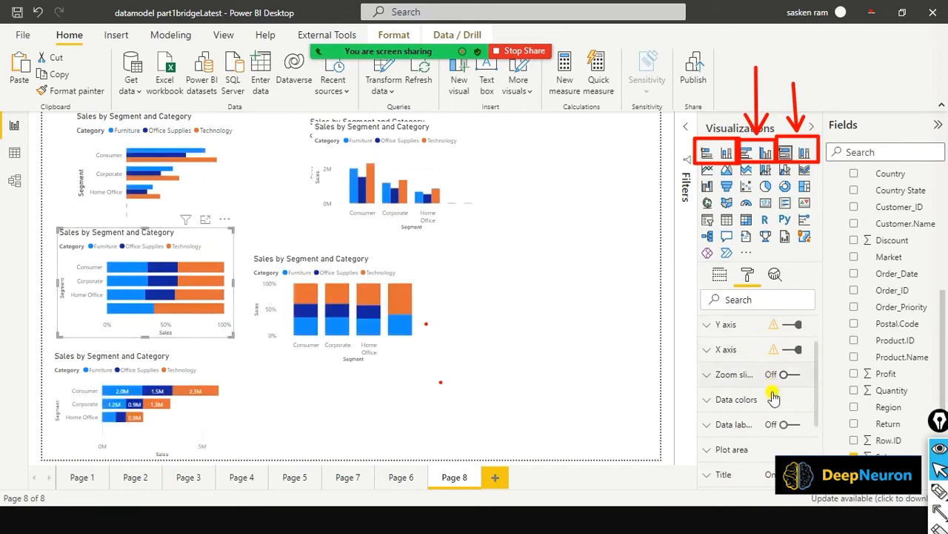
left_click(798, 427)
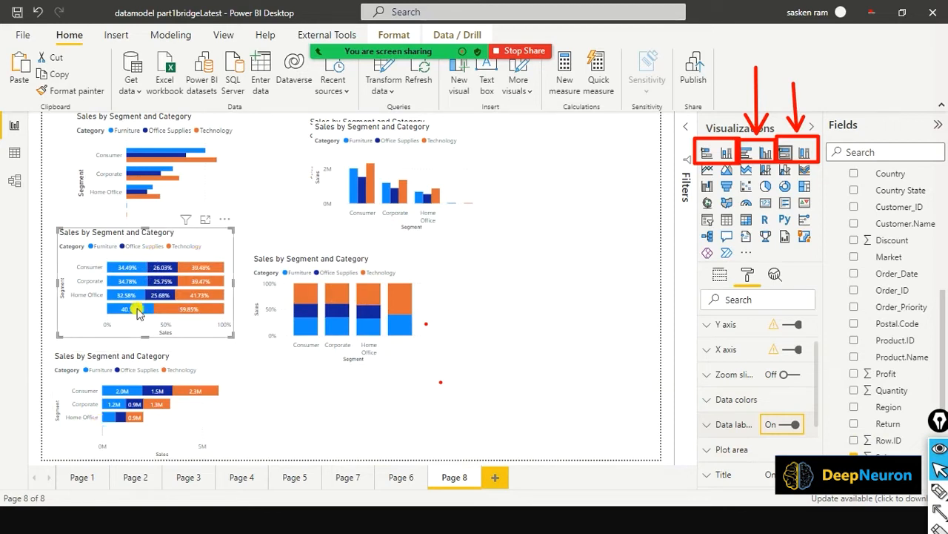
Examine the sales value and percentage tooltips for the category portions of each segment in the 100% stacked bar chart
mouse_move(127, 272)
mouse_move(163, 273)
mouse_move(188, 285)
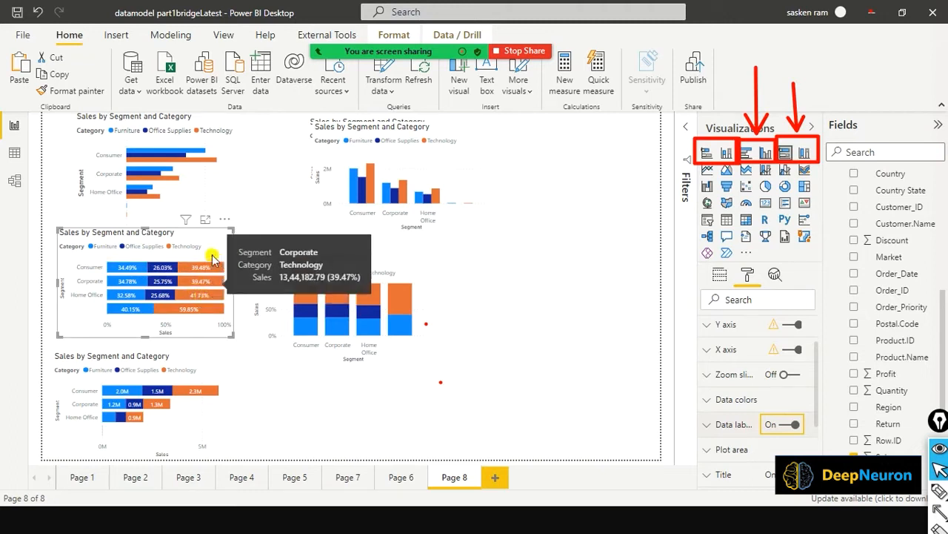
mouse_move(222, 307)
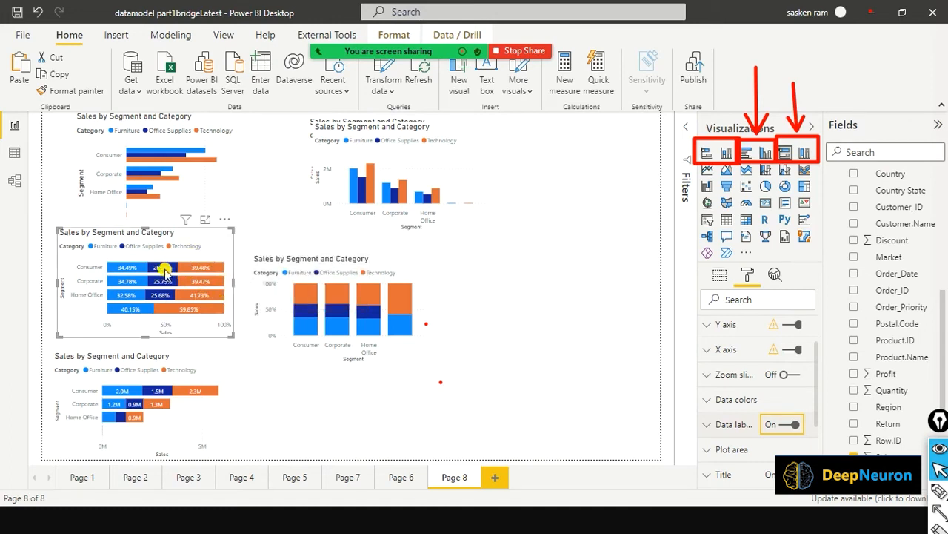
mouse_move(164, 273)
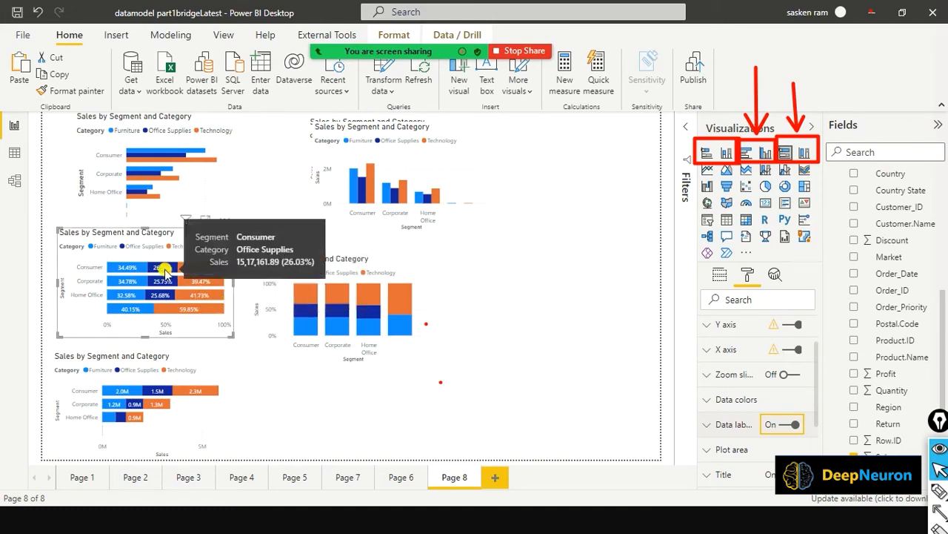
mouse_move(164, 295)
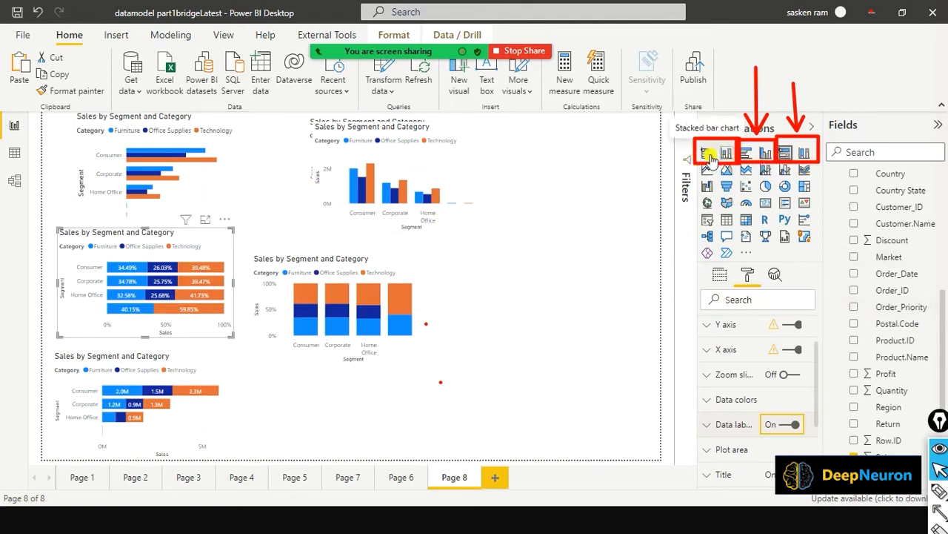
left_click(578, 225)
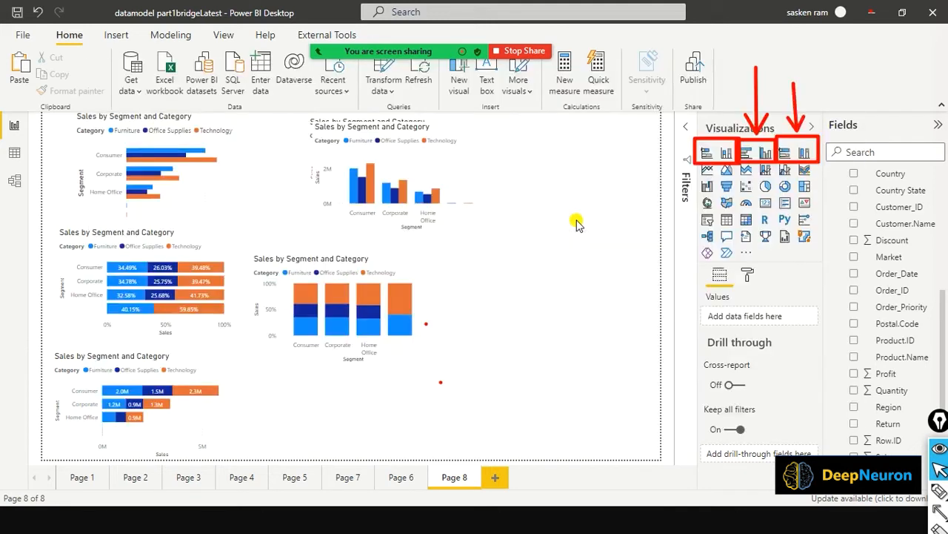
Switch to the Types of Charts slide show, reveal its points through Scatter Plot, and clear the red screen annotations
key("alt+Tab")
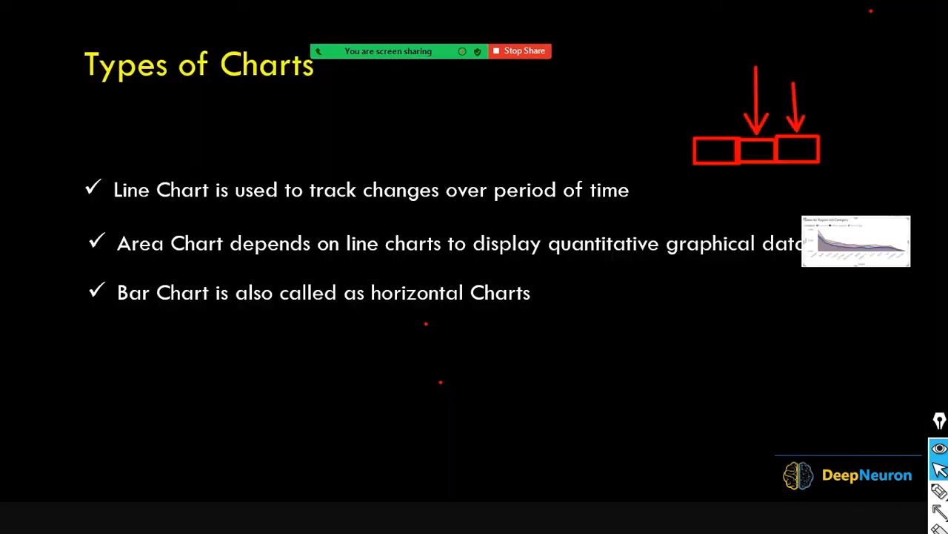
left_click(576, 179)
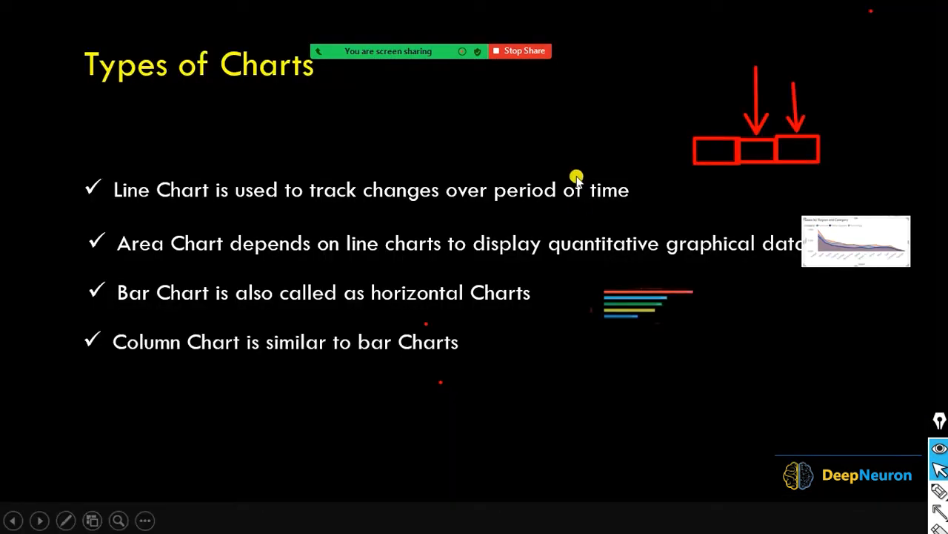
left_click(576, 178)
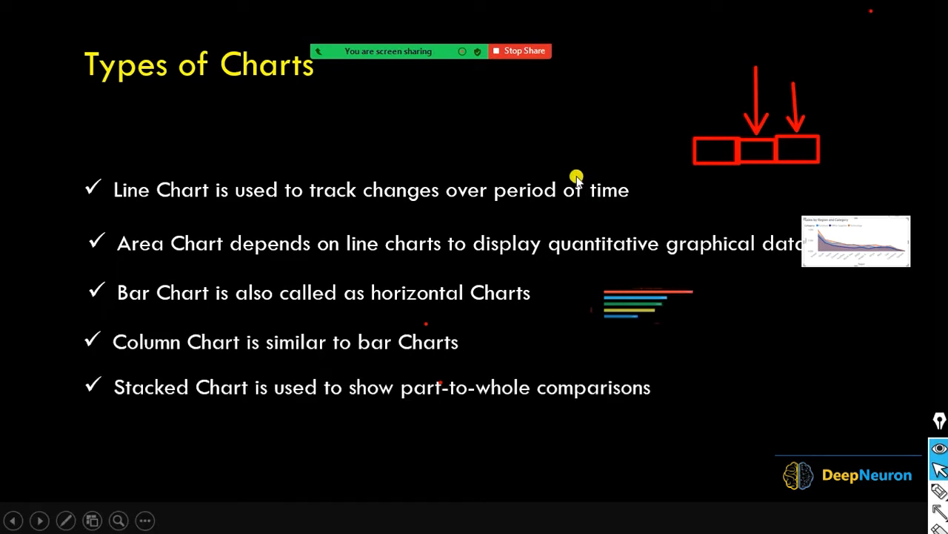
key("Right")
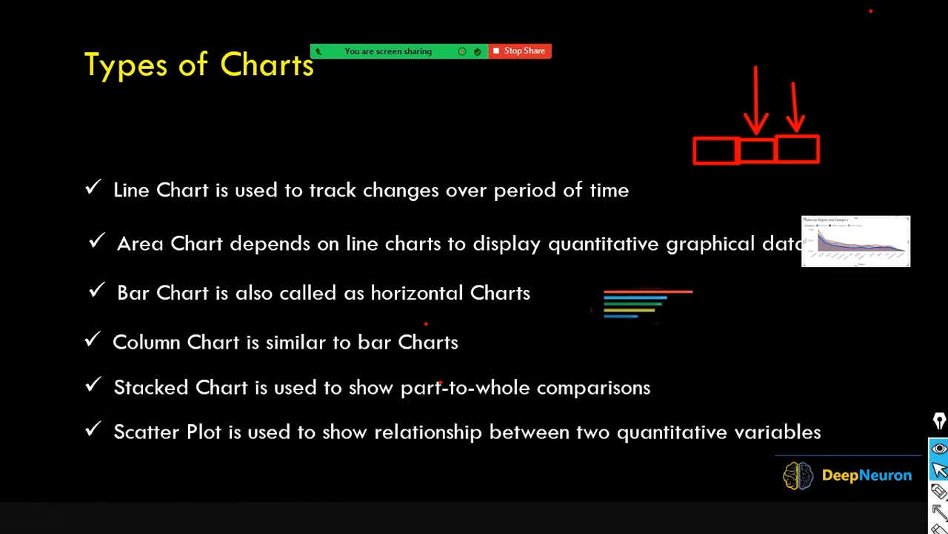
key("Right")
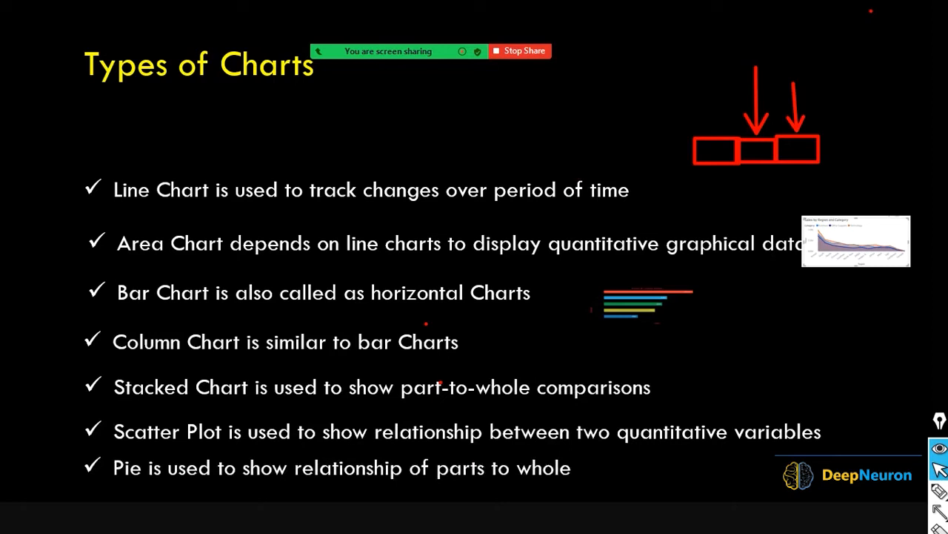
key("Left")
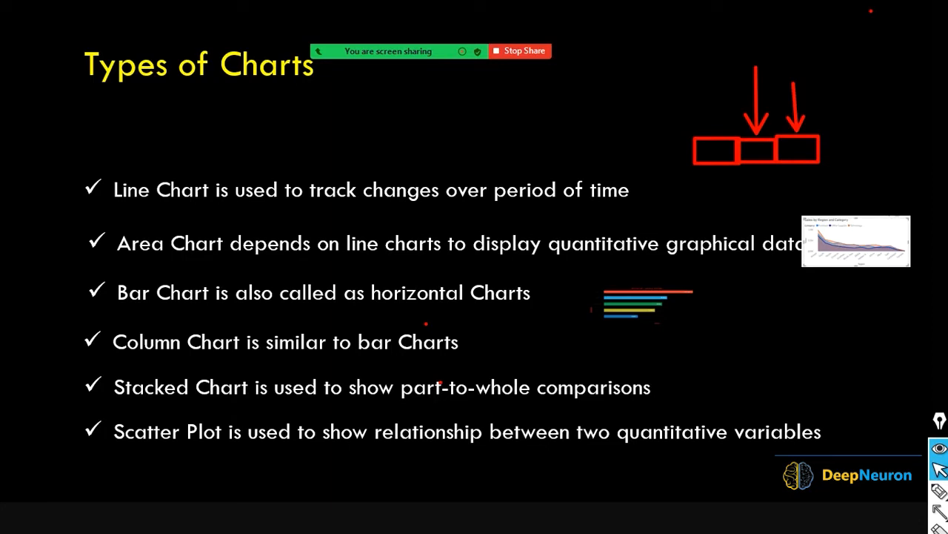
key("ctrl+shift+7")
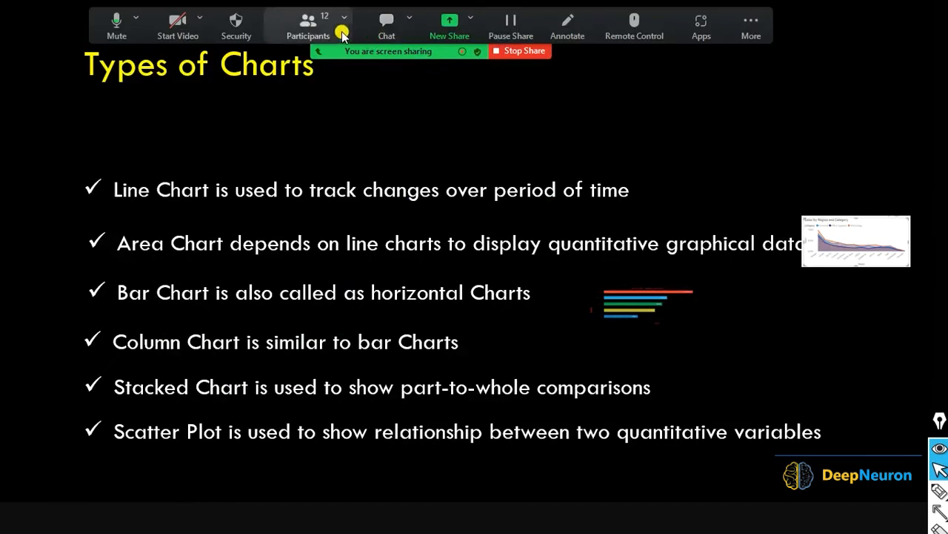
Switch back to Power BI Desktop and add a new report page after Page 8
key("alt+Tab")
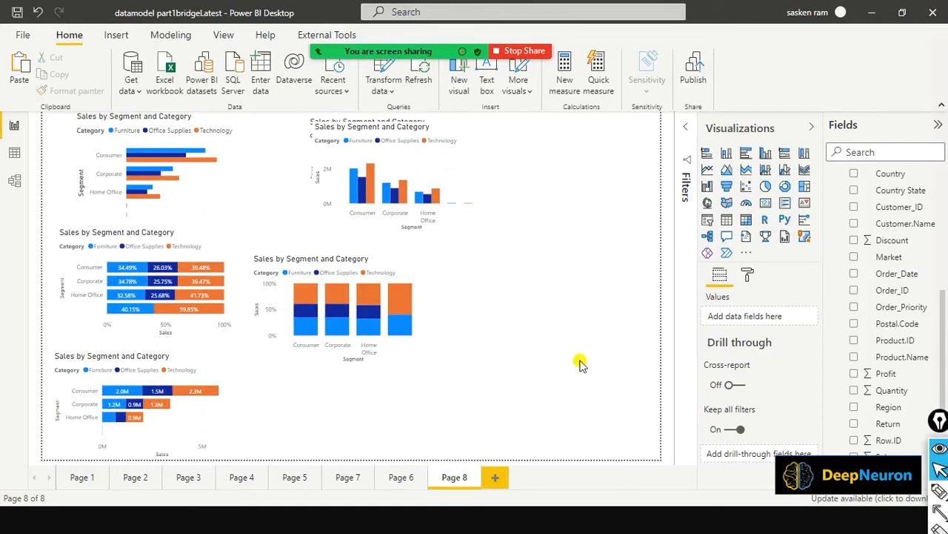
key("alt+Tab")
key("alt+Tab")
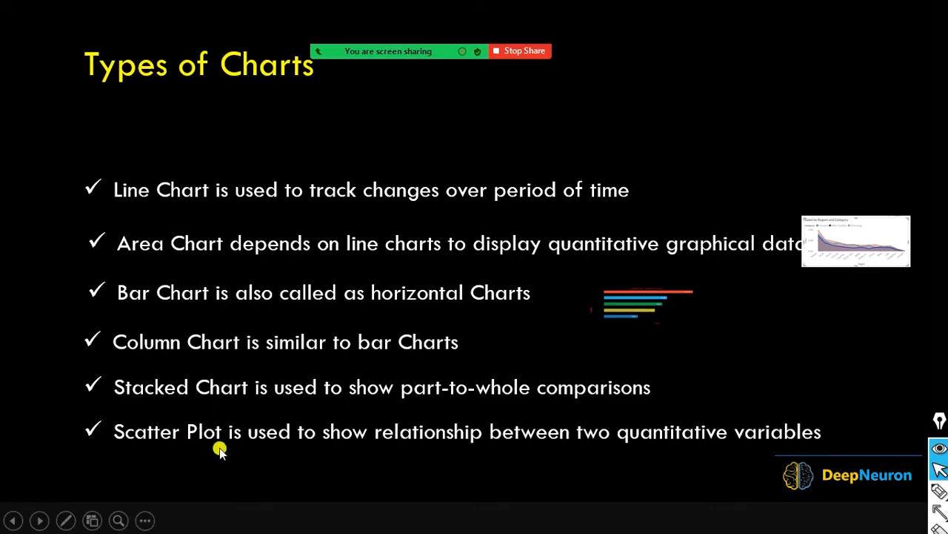
key("alt+Tab")
key("alt+Tab")
key("alt+Tab")
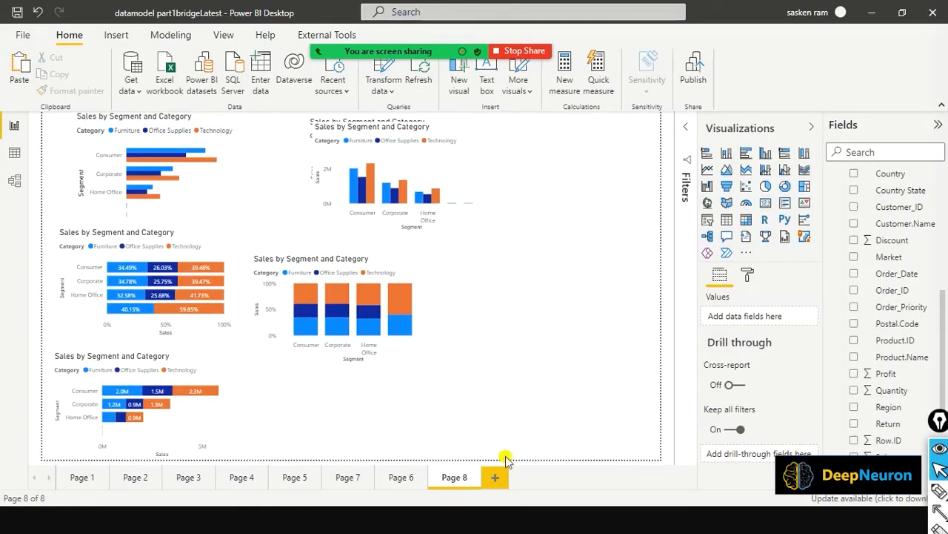
left_click(495, 478)
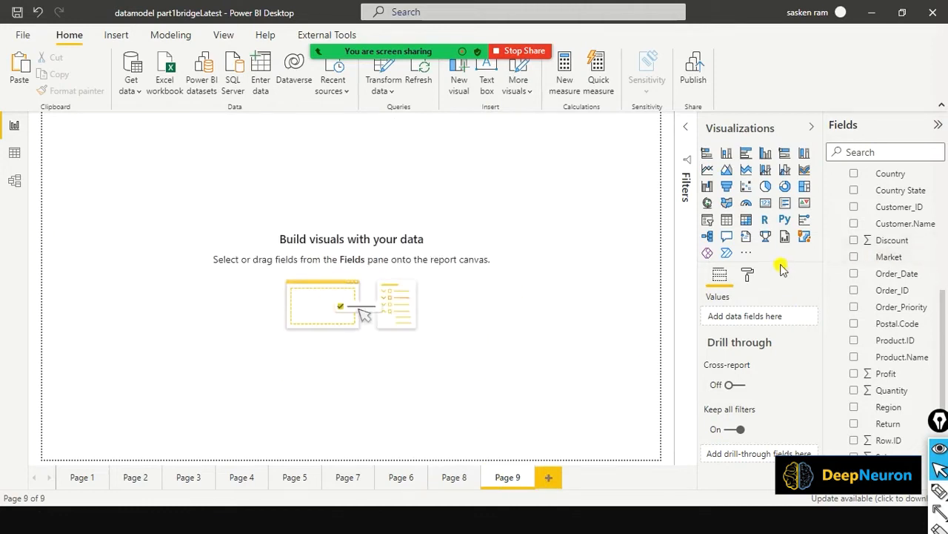
Insert a scatter chart on Page 9, move it away from the page corner and widen it
left_click(747, 191)
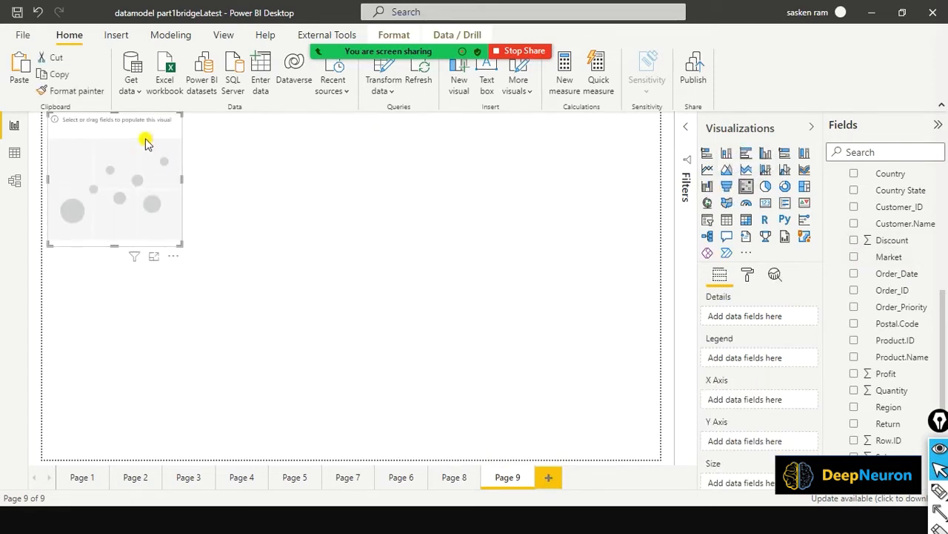
left_click_drag(148, 140, 243, 212)
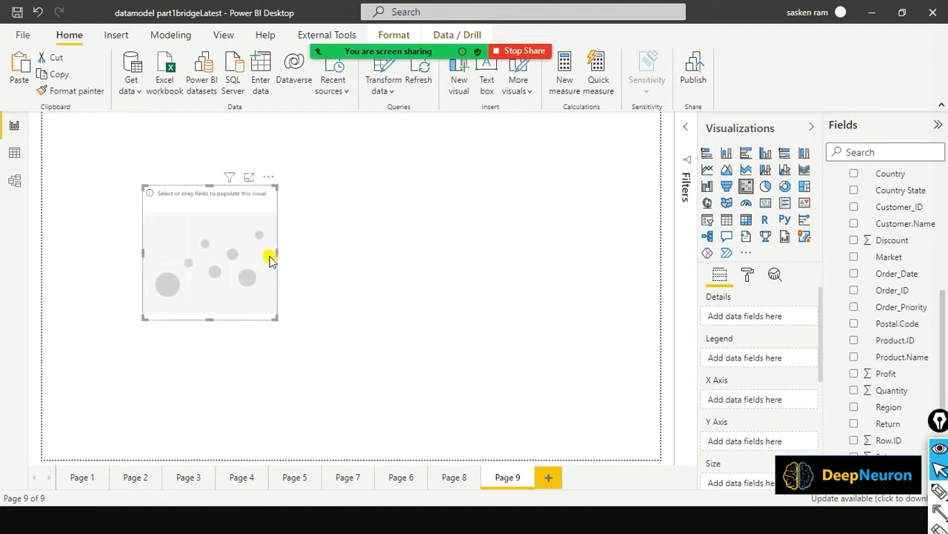
left_click_drag(275, 253, 374, 254)
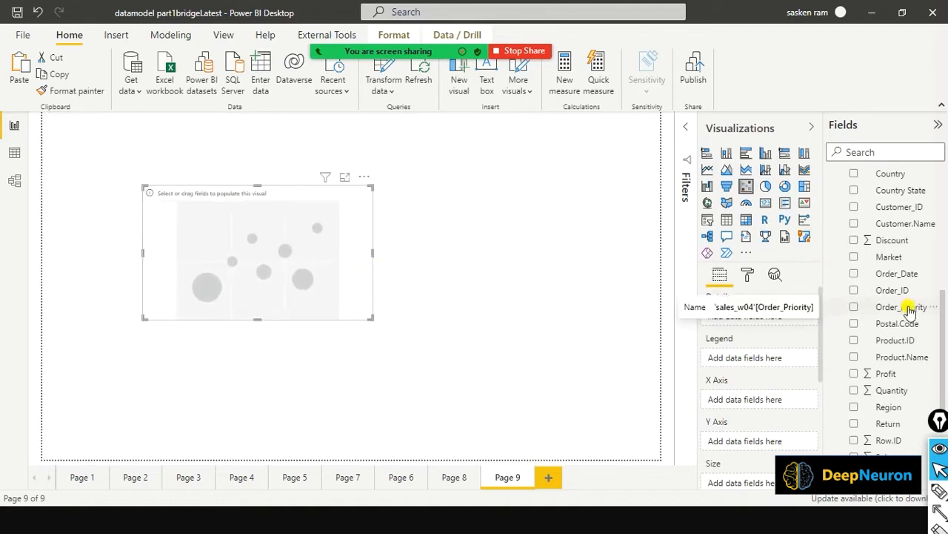
Assign Sales to the scatter chart's X Axis and Profit to its Y Axis, and widen the chart slightly
scroll(905, 314, "down", 3)
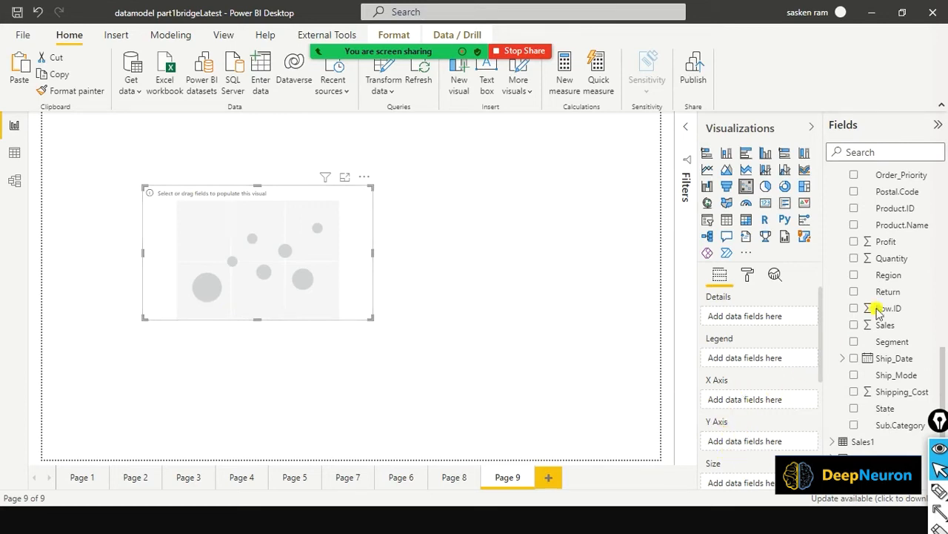
scroll(880, 317, "up", 8)
scroll(882, 325, "down", 6)
left_click_drag(886, 324, 229, 225)
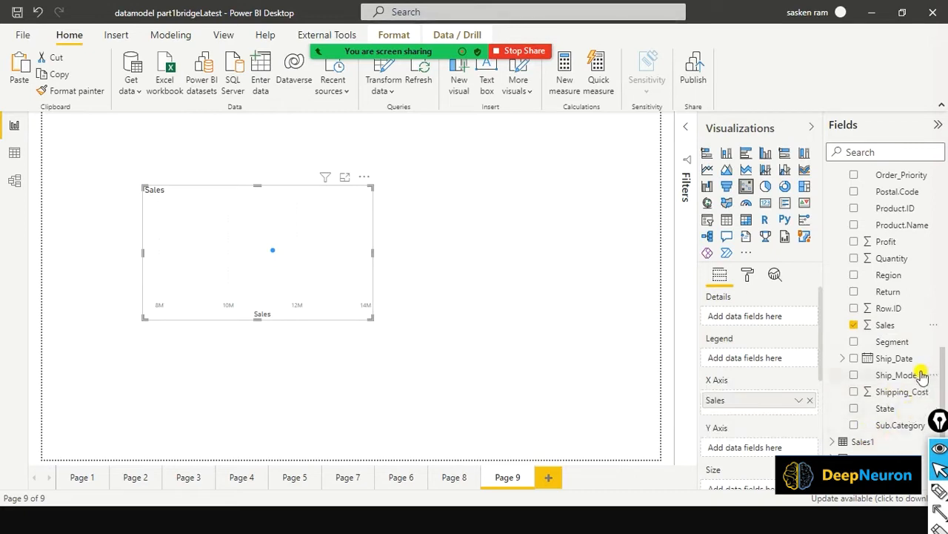
scroll(921, 375, "up", 4)
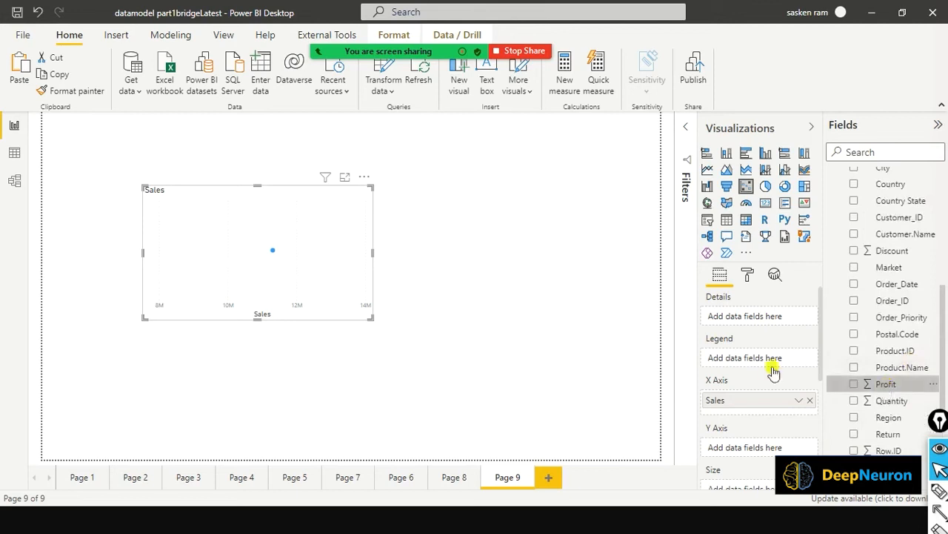
left_click_drag(774, 373, 261, 277)
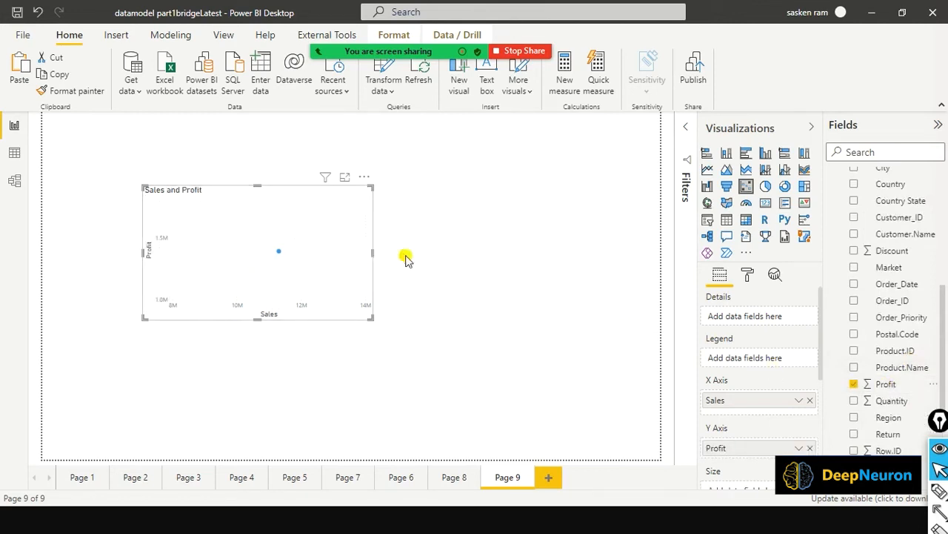
left_click_drag(406, 258, 417, 254)
Add the Region field from sales_w04 to the scatter chart's Details
scroll(751, 351, "down", 2)
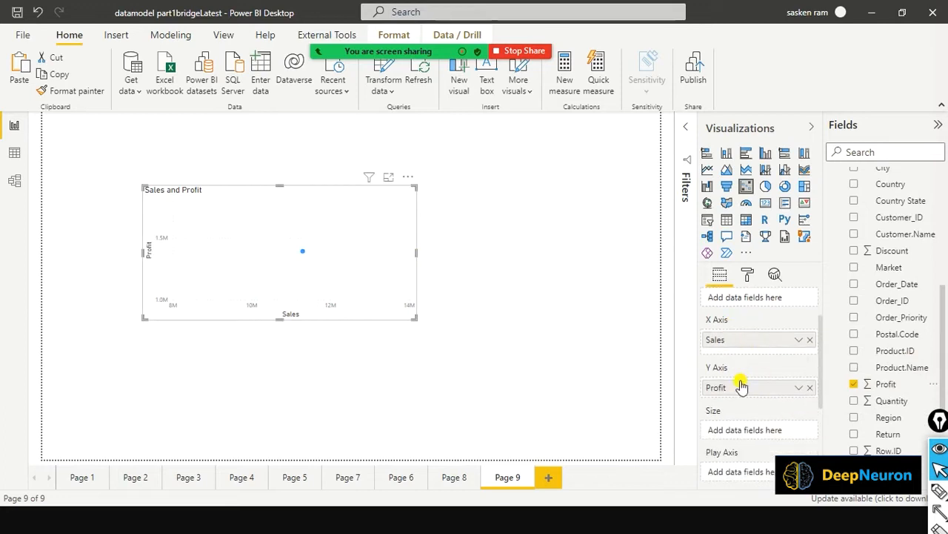
scroll(784, 354, "up", 2)
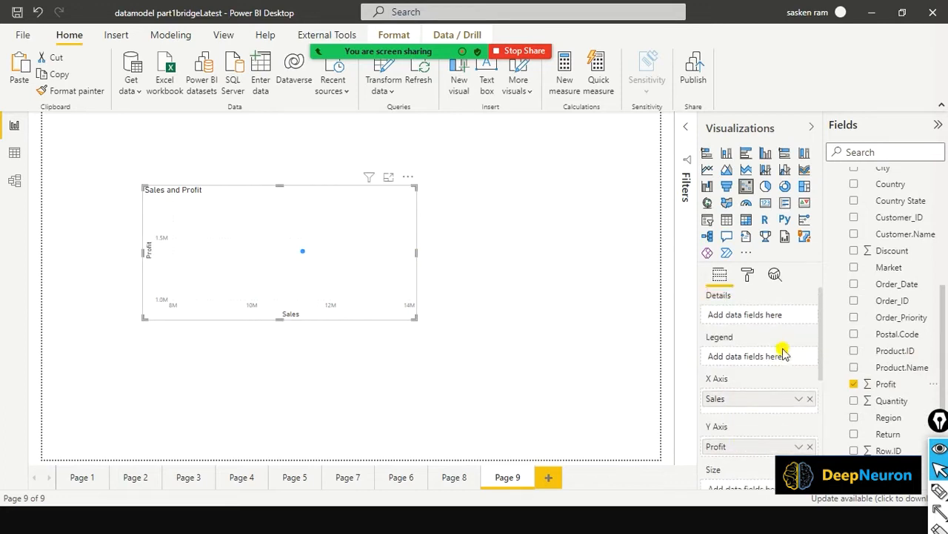
scroll(905, 339, "up", 3)
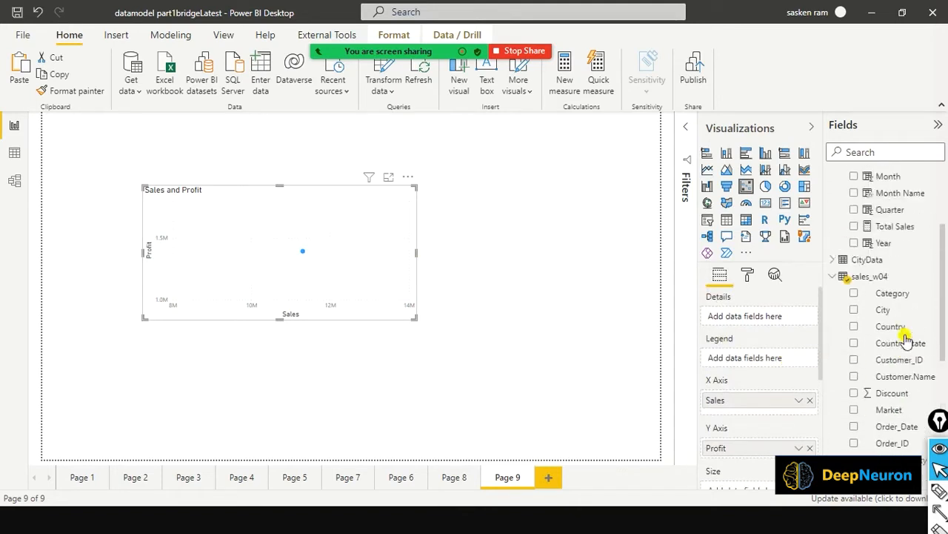
scroll(939, 331, "down", 2)
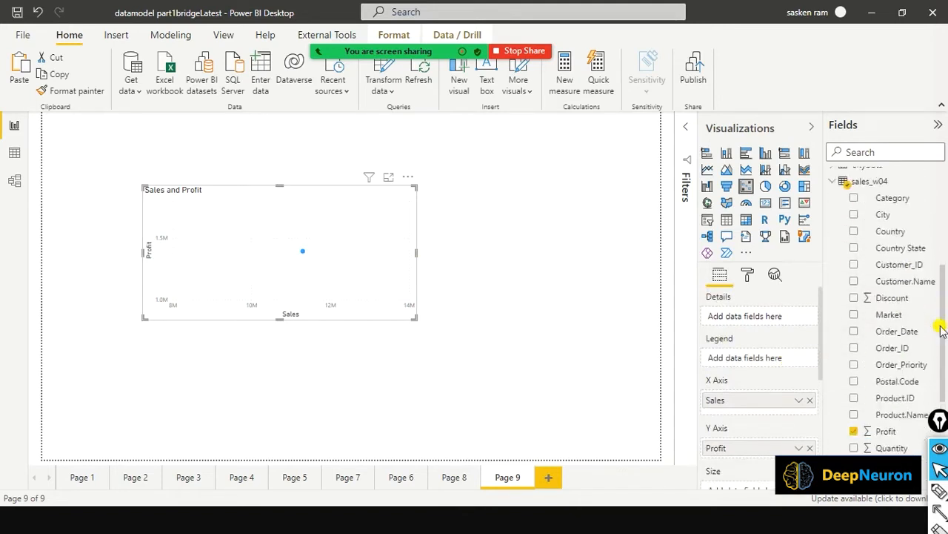
scroll(939, 331, "down", 3)
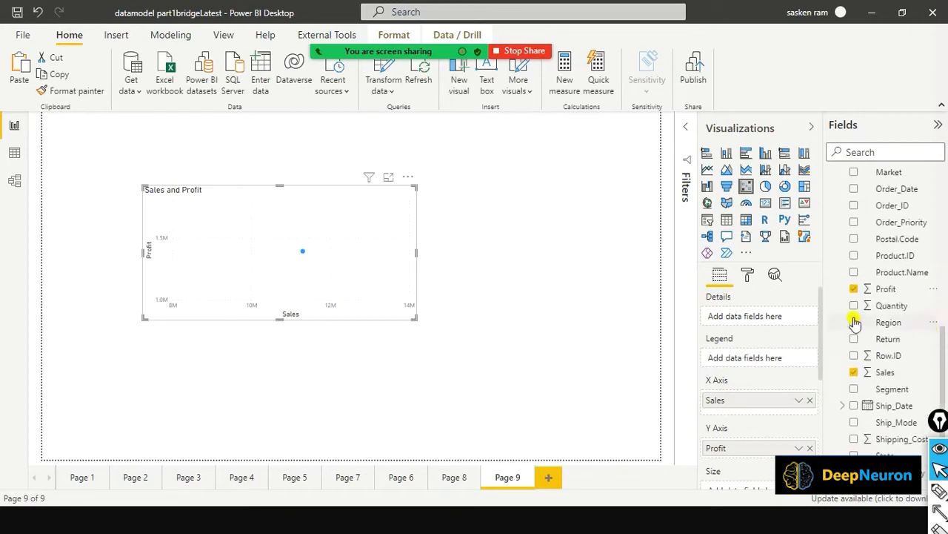
left_click_drag(882, 325, 741, 311)
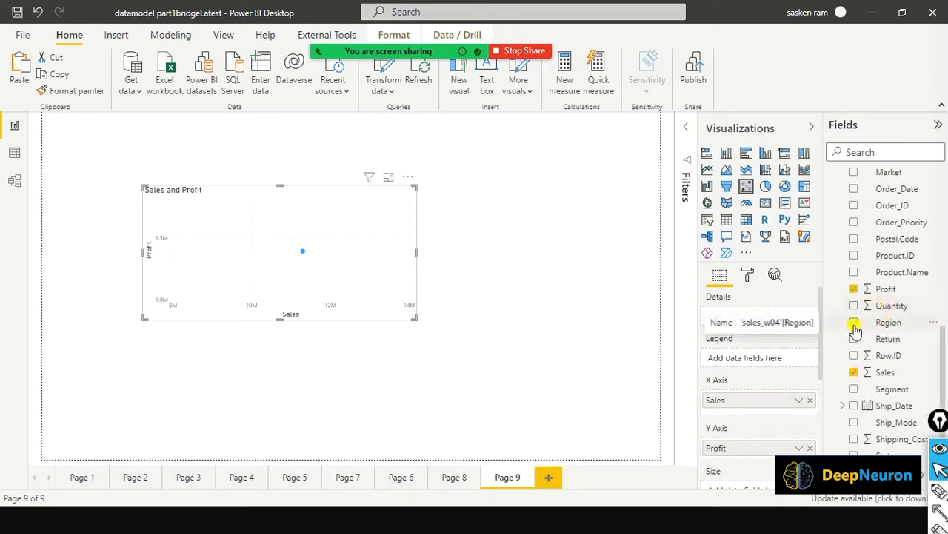
left_click(854, 324)
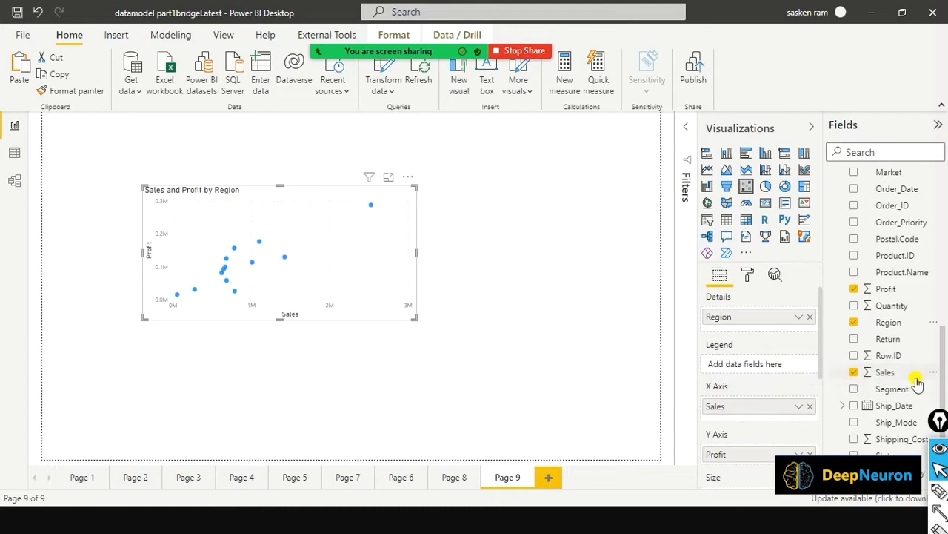
Assign Category to the scatter chart's Legend, and make the chart wider and taller
scroll(921, 367, "up", 4)
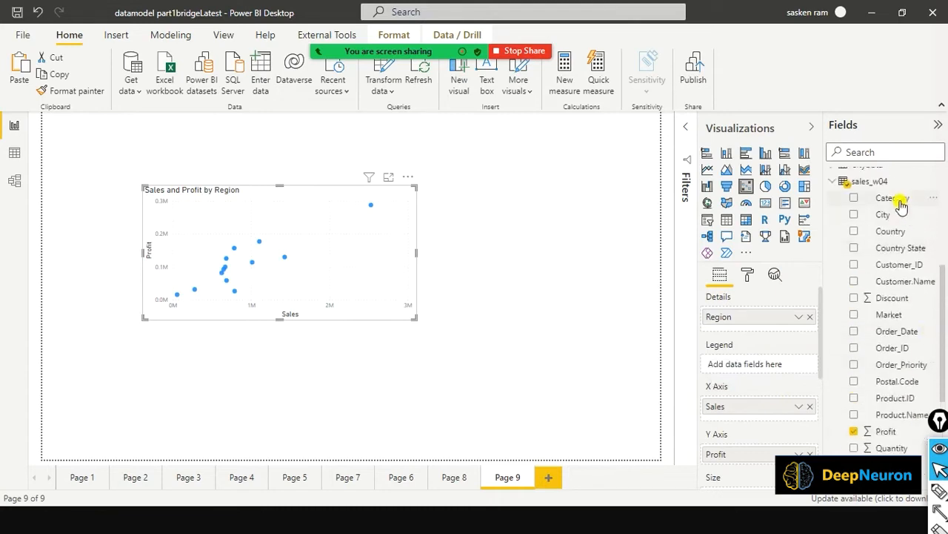
mouse_move(752, 390)
left_mouse_down()
mouse_move(752, 364)
mouse_move(745, 376)
left_mouse_up()
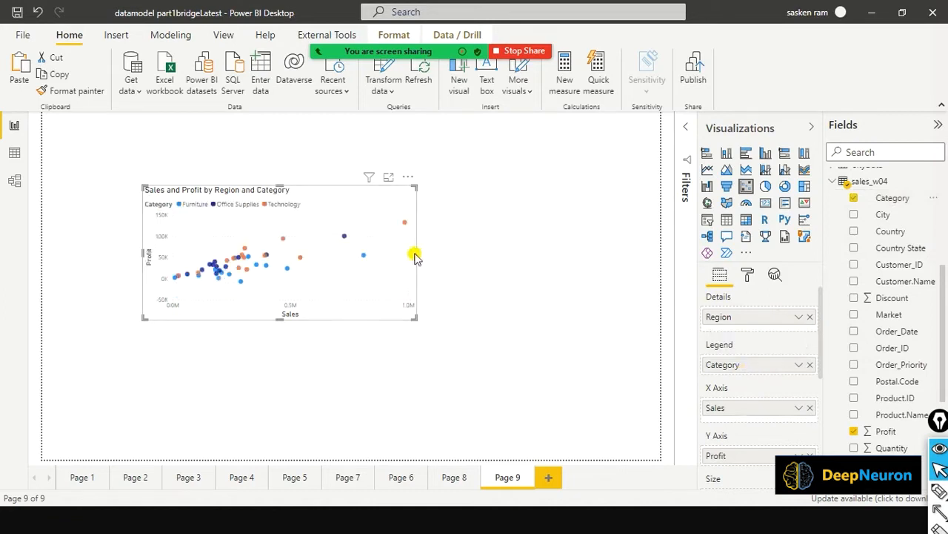
left_click_drag(418, 254, 464, 263)
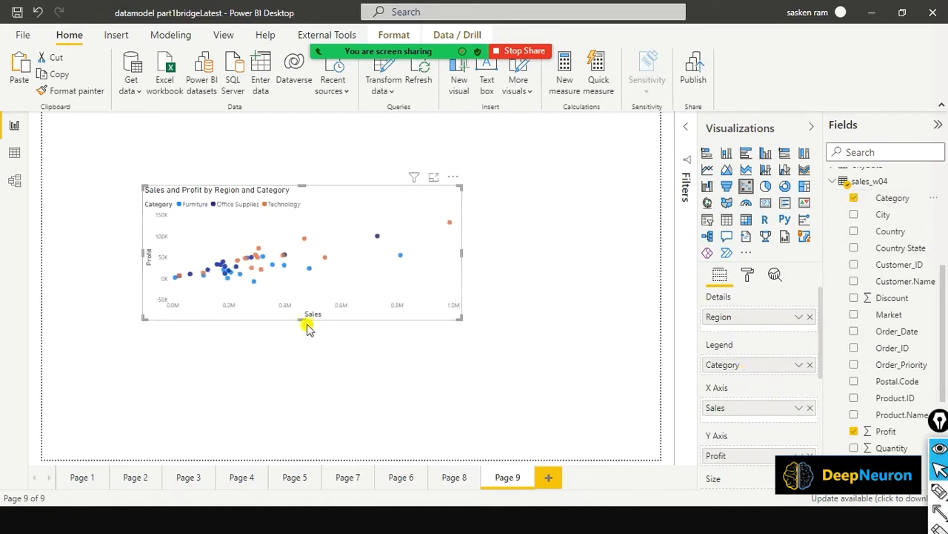
left_click_drag(307, 320, 312, 358)
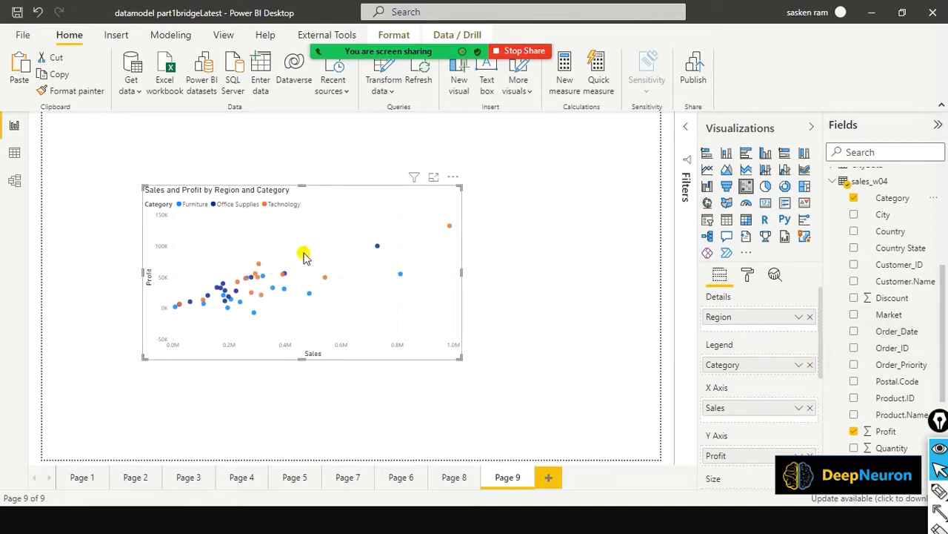
Remove Region from Details, try Category in Details instead, and return Category to the Legend
left_click(811, 318)
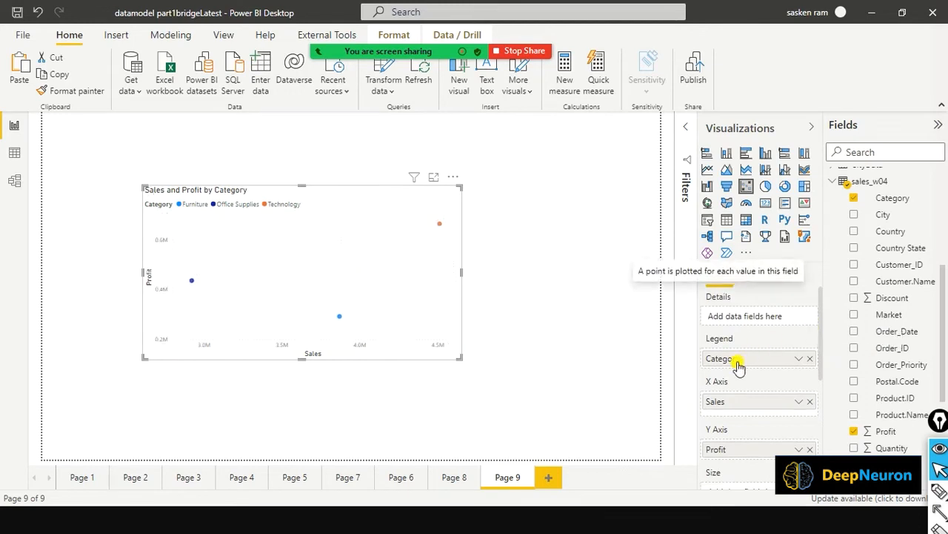
left_click_drag(739, 364, 753, 320)
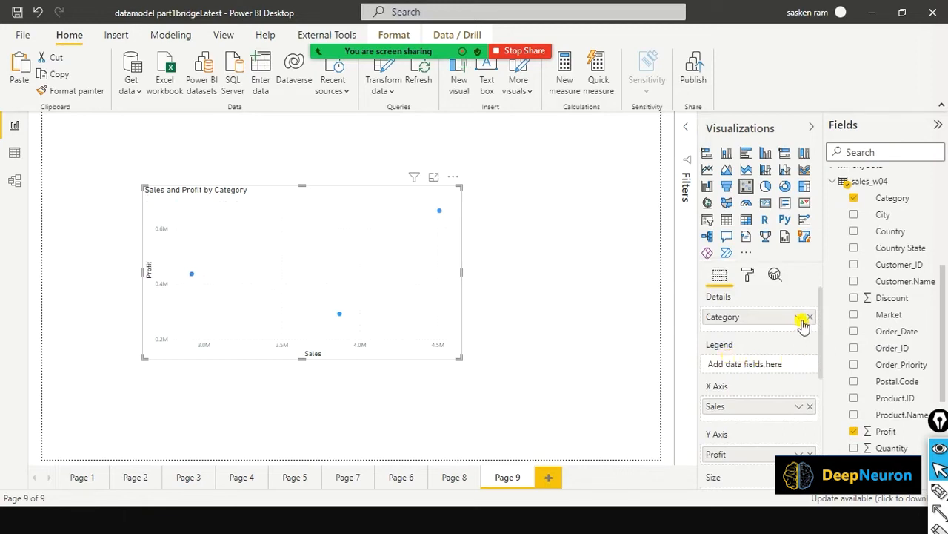
left_click_drag(794, 321, 773, 371)
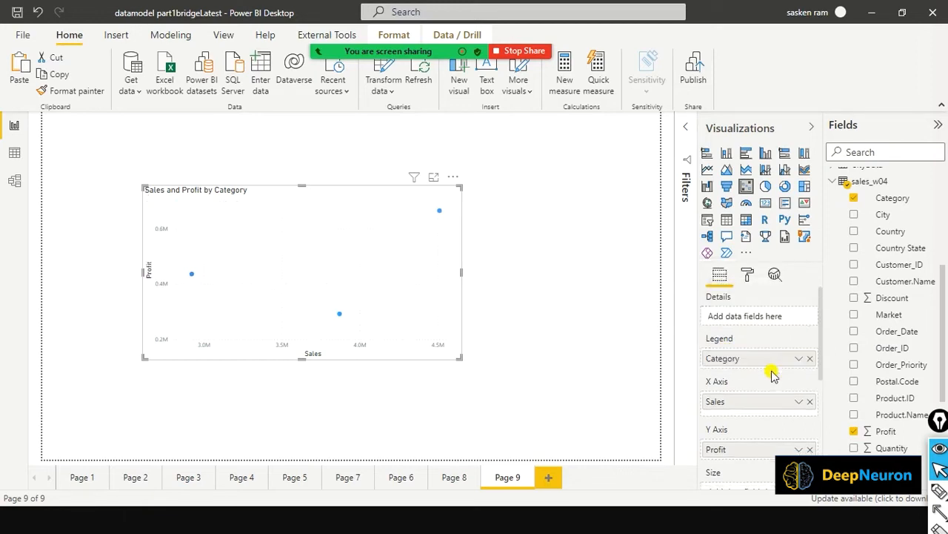
Put the Region field of sales_w04 back into the scatter chart's Details
scroll(885, 363, "up", 2)
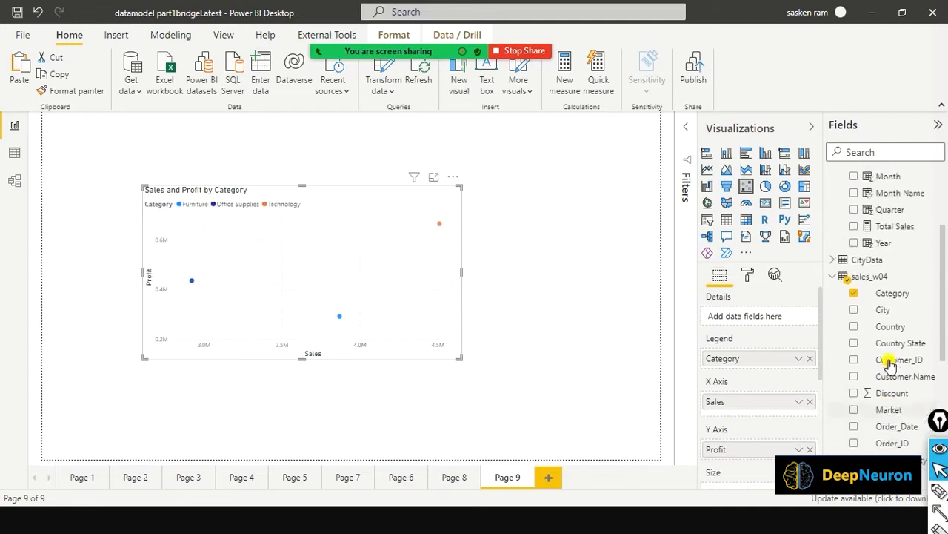
scroll(887, 370, "down", 8)
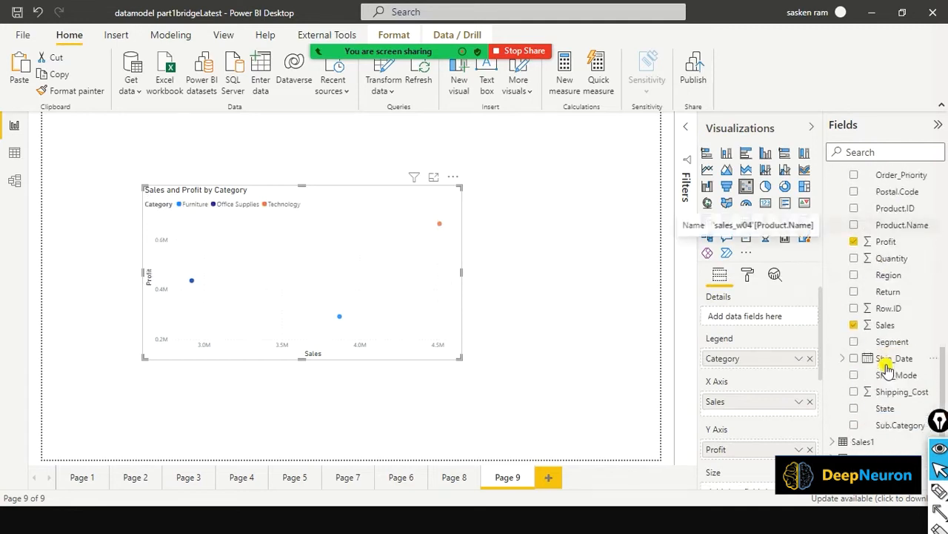
scroll(887, 371, "up", 2)
left_click_drag(886, 323, 743, 320)
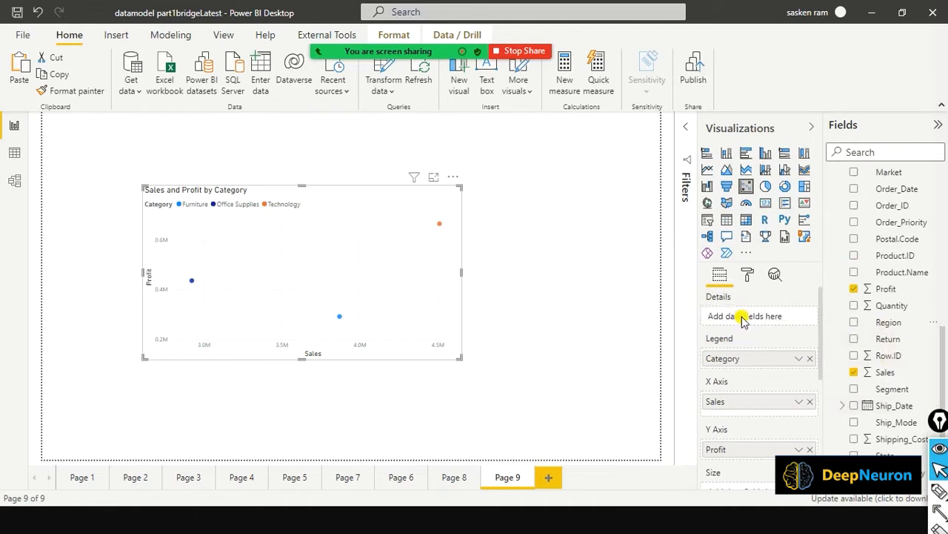
Assign Sales to the scatter chart's Size so the points are drawn as bubbles scaled by sales
scroll(743, 323, "down", 1)
scroll(743, 322, "down", 1)
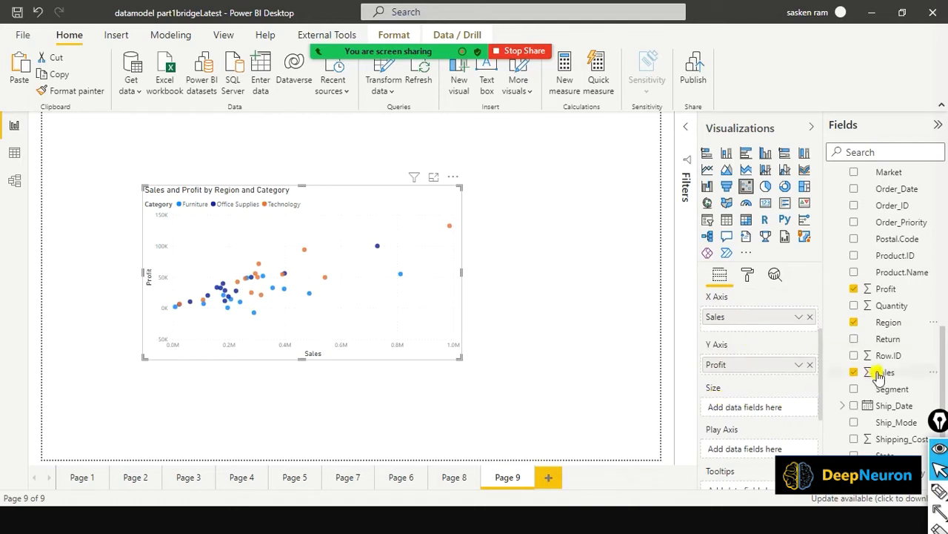
left_click_drag(856, 371, 744, 414)
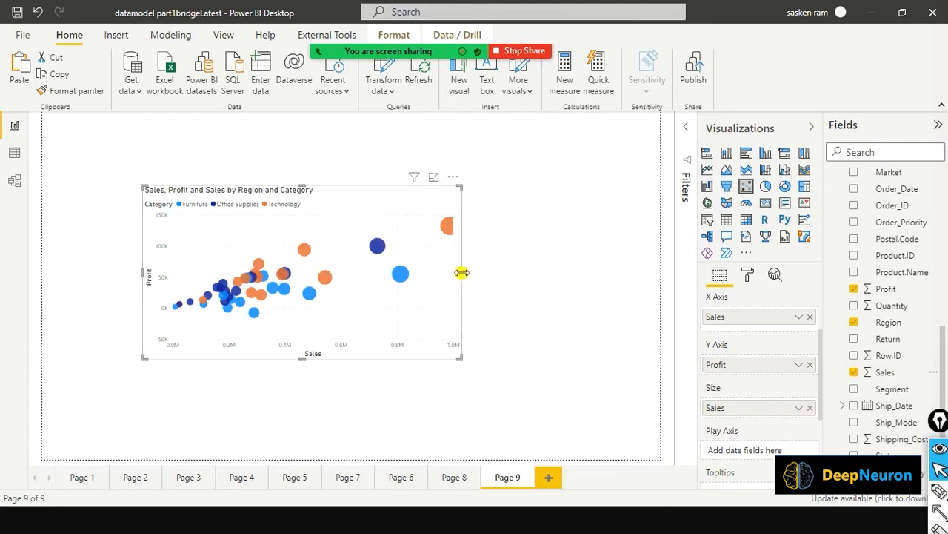
Enlarge the bubble chart to fill most of the page width and move it closer to the page's upper-left corner
left_click_drag(462, 273, 629, 307)
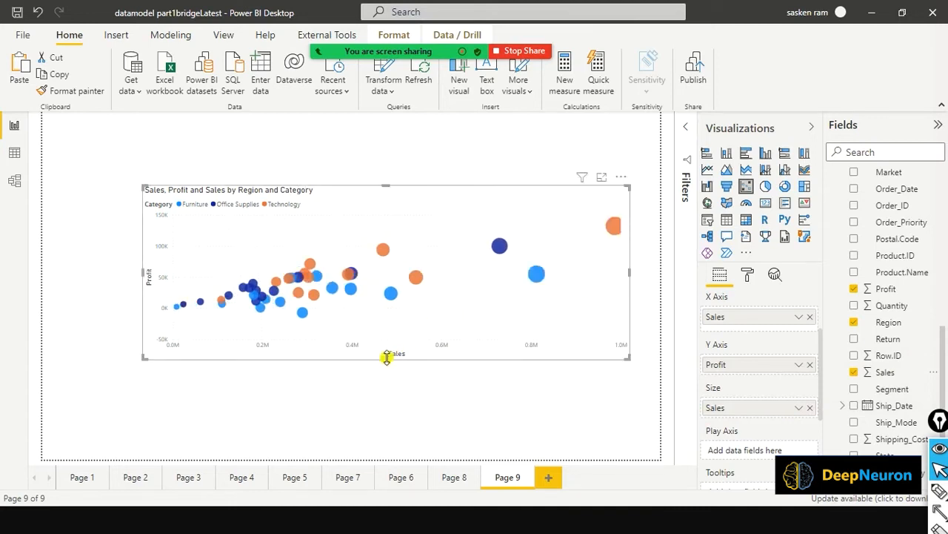
left_click_drag(387, 357, 385, 387)
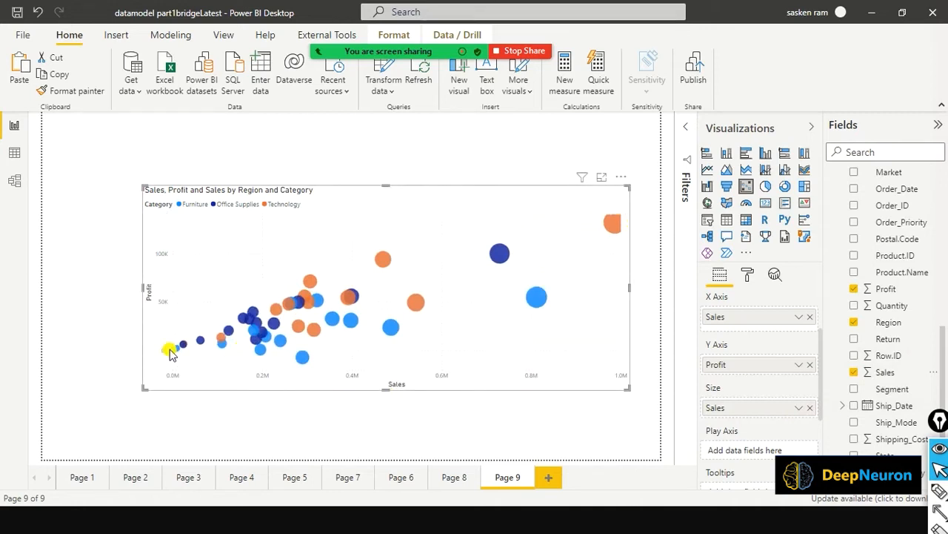
left_click_drag(413, 203, 372, 188)
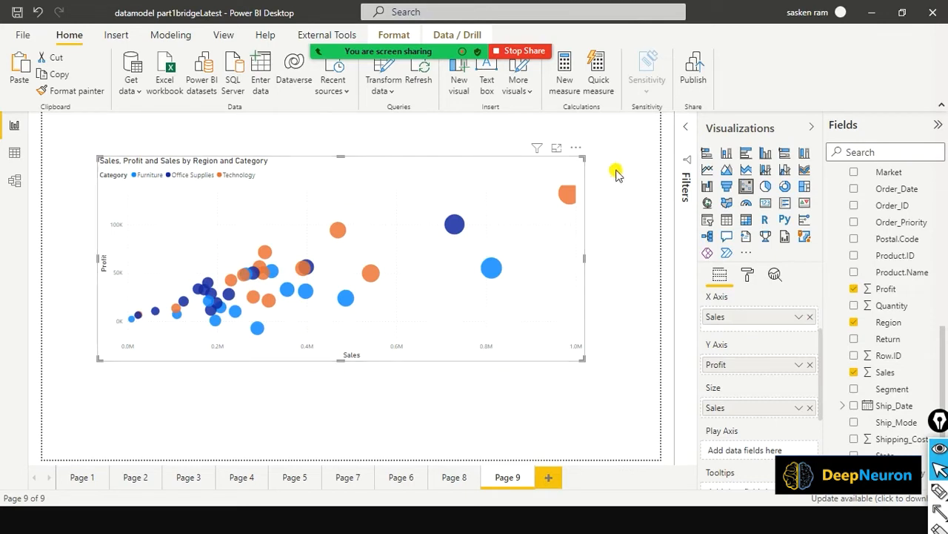
Examine the Region, Category, Sales and Profit details of individual bubbles and compare them with the chart's field assignments
mouse_move(459, 231)
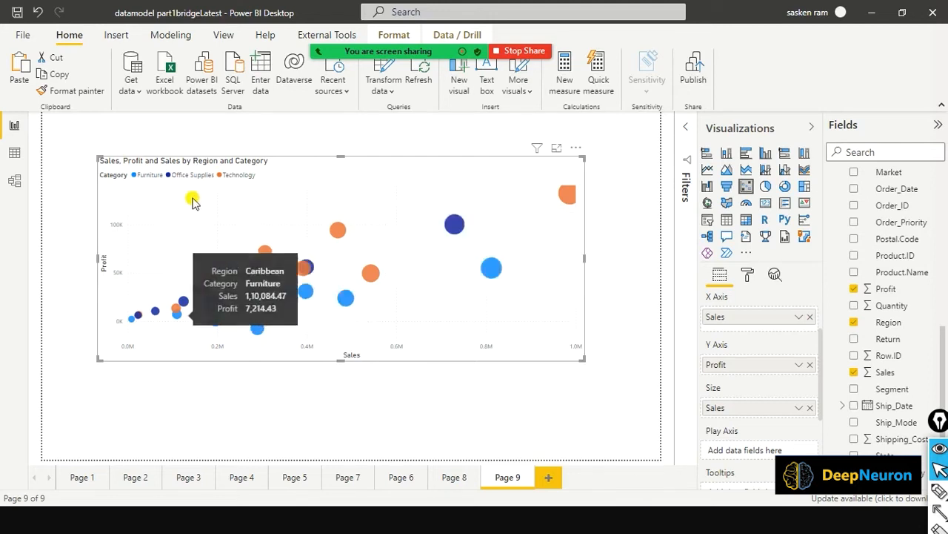
scroll(762, 371, "up", 3)
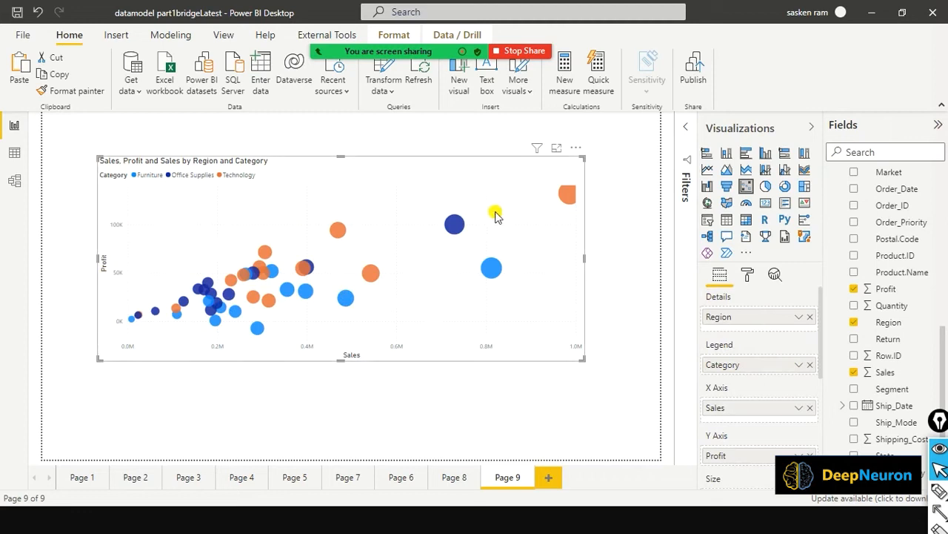
mouse_move(195, 304)
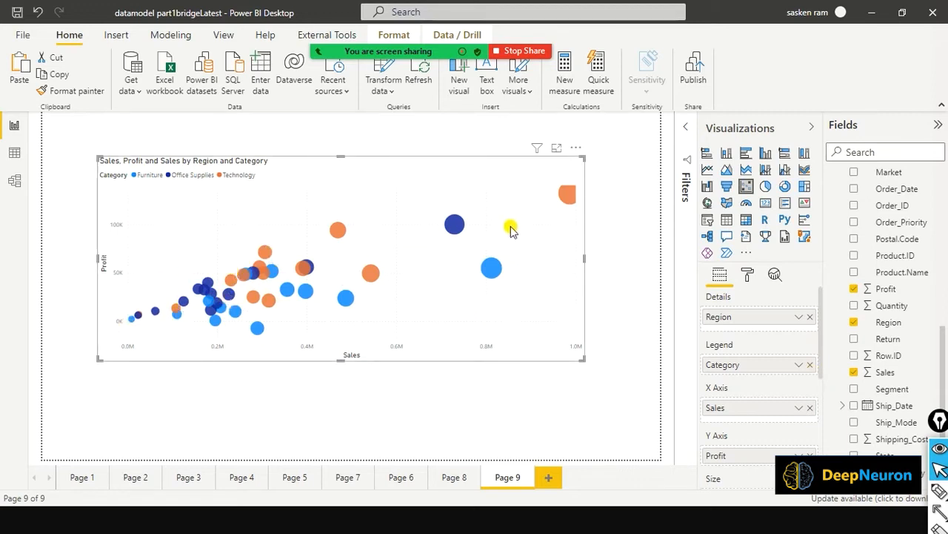
Draw a red arrow along the bubbles' rising trend and another beside the field wells, and clear all annotations
mouse_move(128, 320)
left_mouse_down()
mouse_move(603, 240)
mouse_move(608, 186)
mouse_move(601, 201)
left_mouse_up()
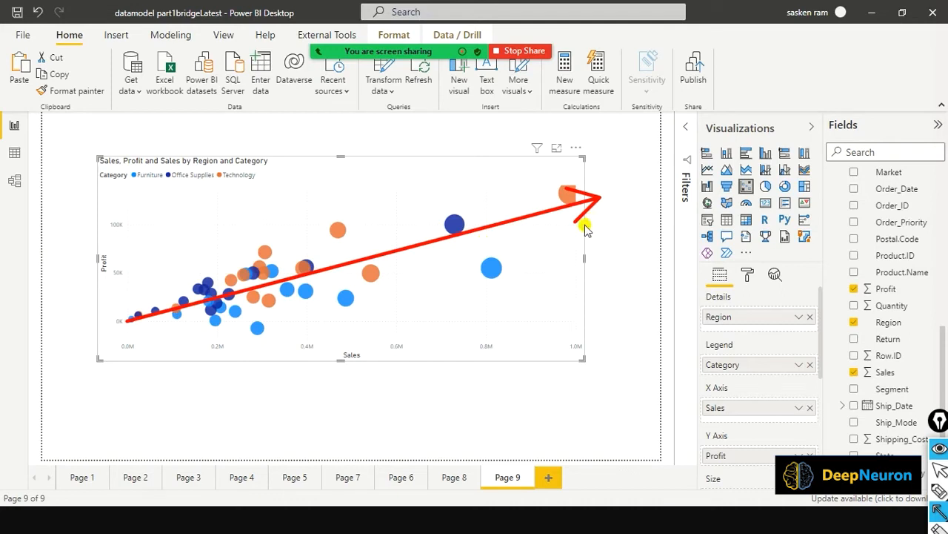
key("ctrl+z")
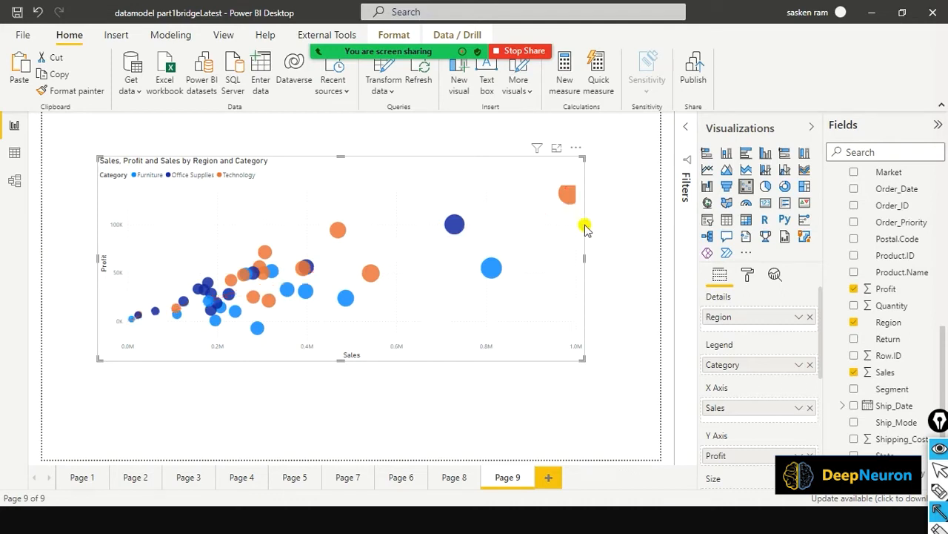
left_click(563, 235)
left_click(617, 318)
left_click(561, 315)
left_click_drag(822, 333, 830, 406)
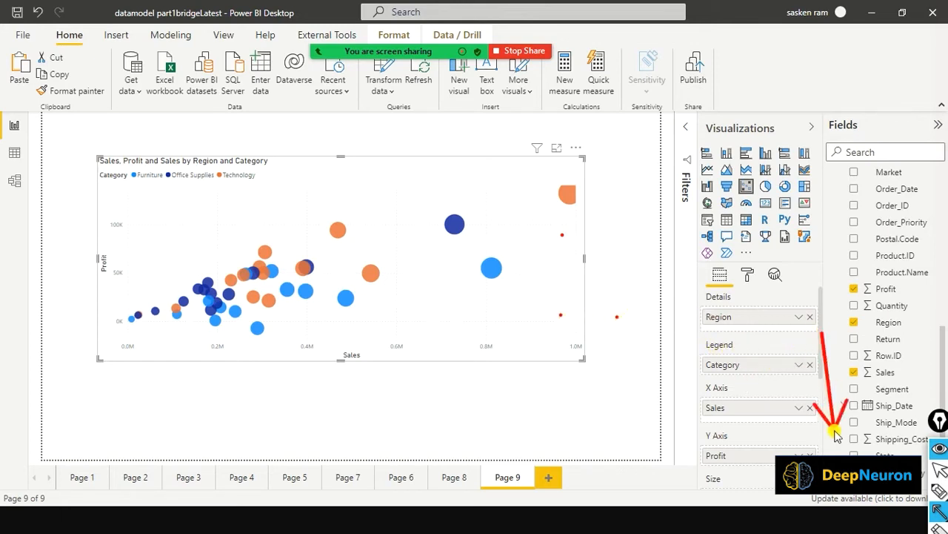
key("ctrl+shift+7")
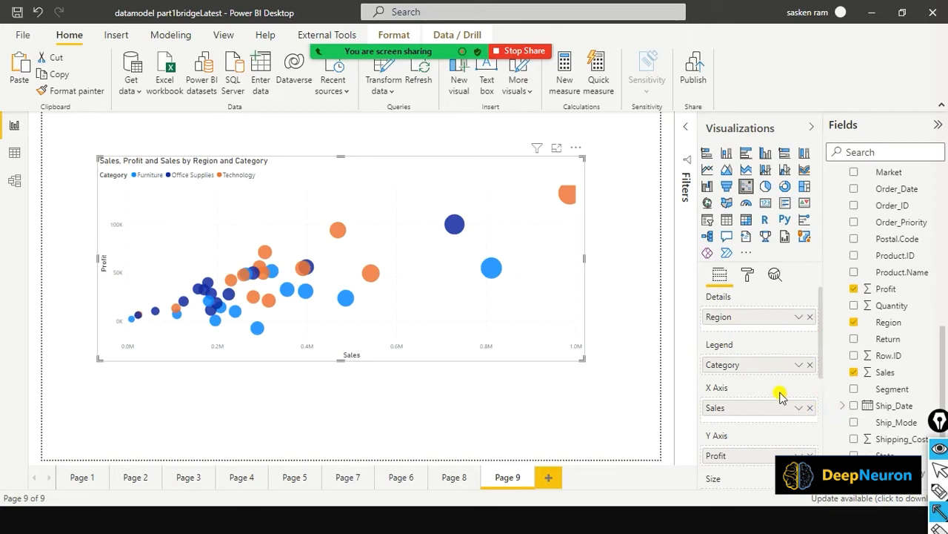
key("ctrl+shift+2")
Assign Year from the Calendar table's Date Hierarchy to the scatter chart's Play Axis
scroll(791, 401, "down", 2)
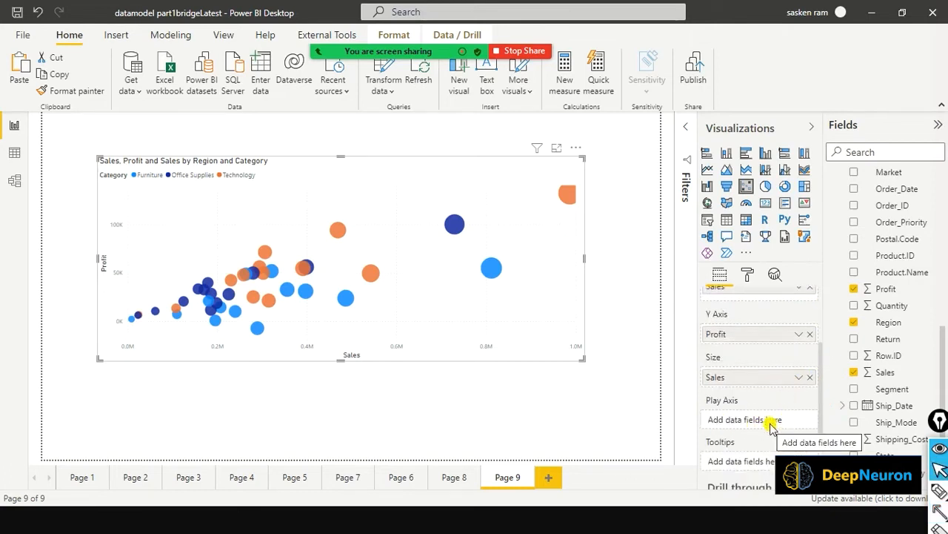
scroll(898, 237, "up", 10)
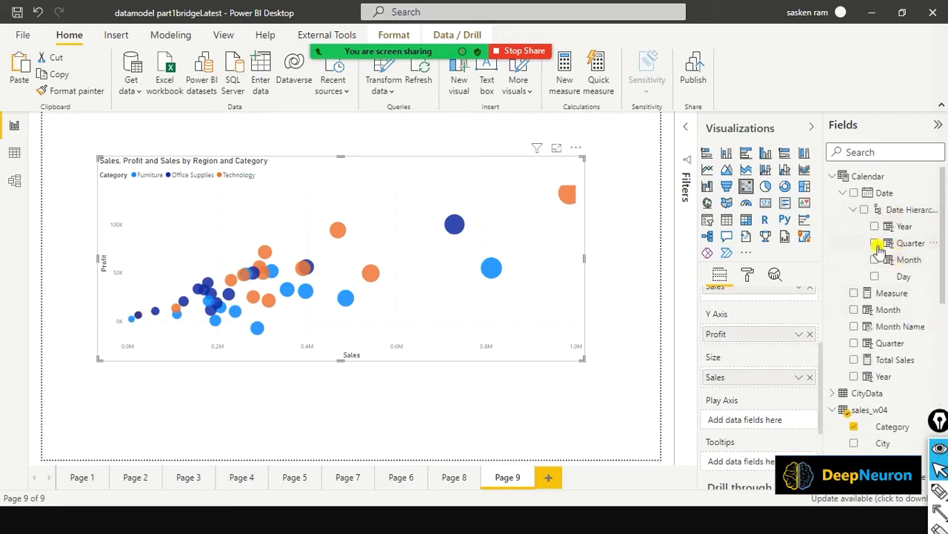
left_click_drag(894, 226, 755, 427)
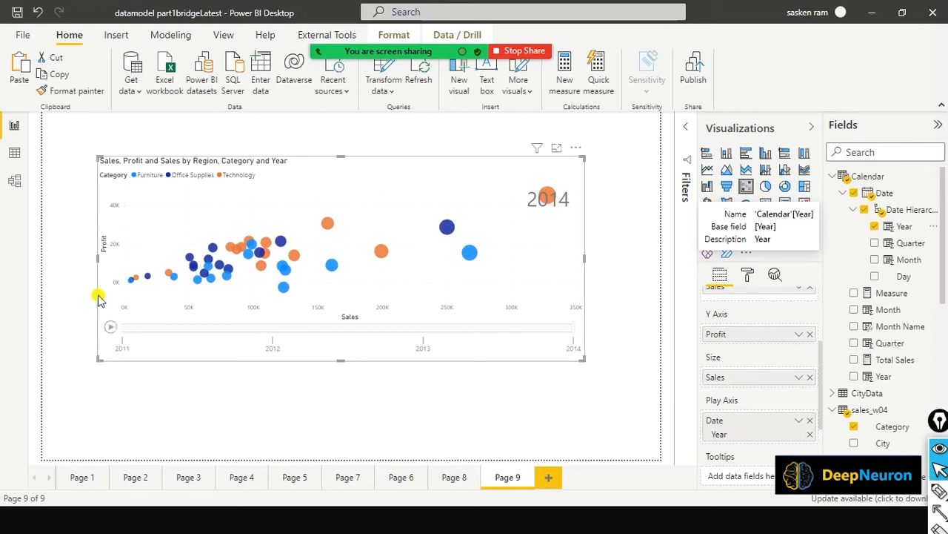
Play the scatter chart's yearly animation repeatedly to examine how the bubbles move between 2011 and 2014
left_click(109, 331)
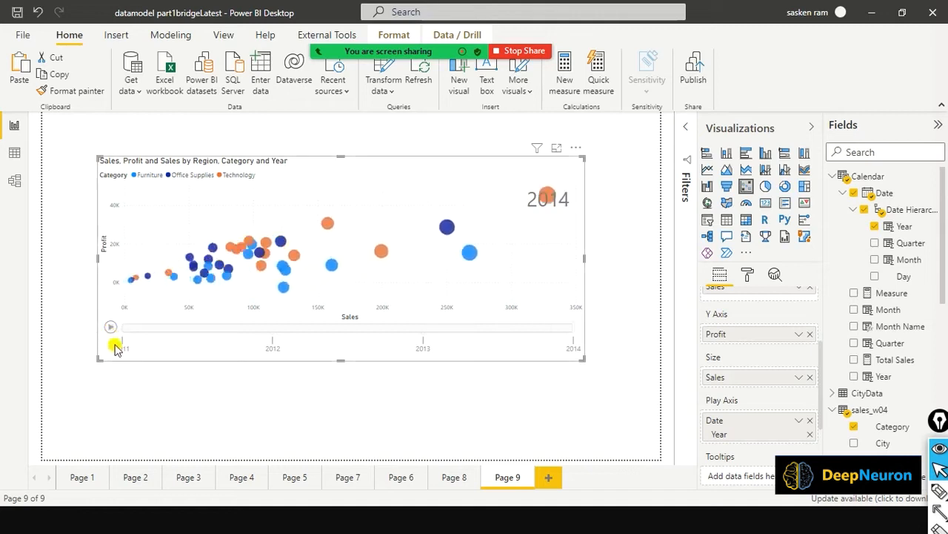
left_click(110, 330)
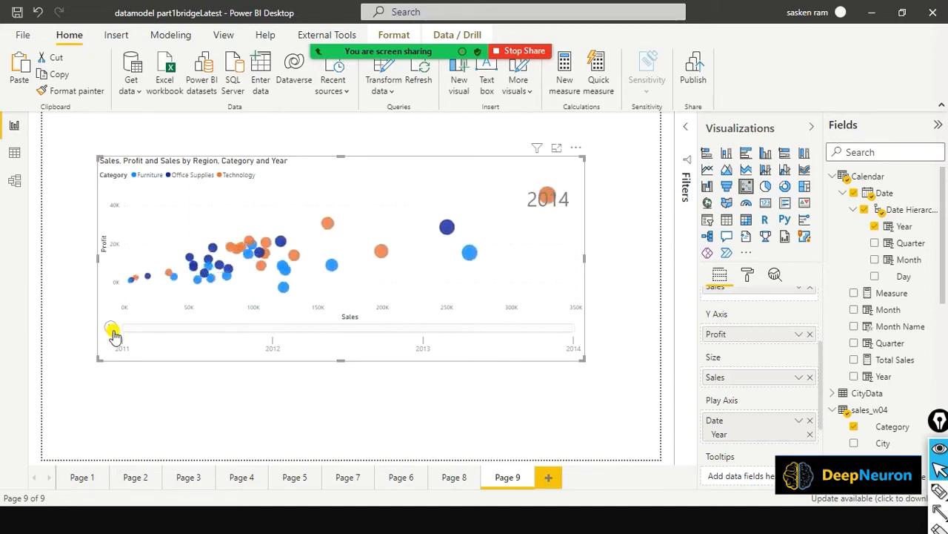
left_click(111, 330)
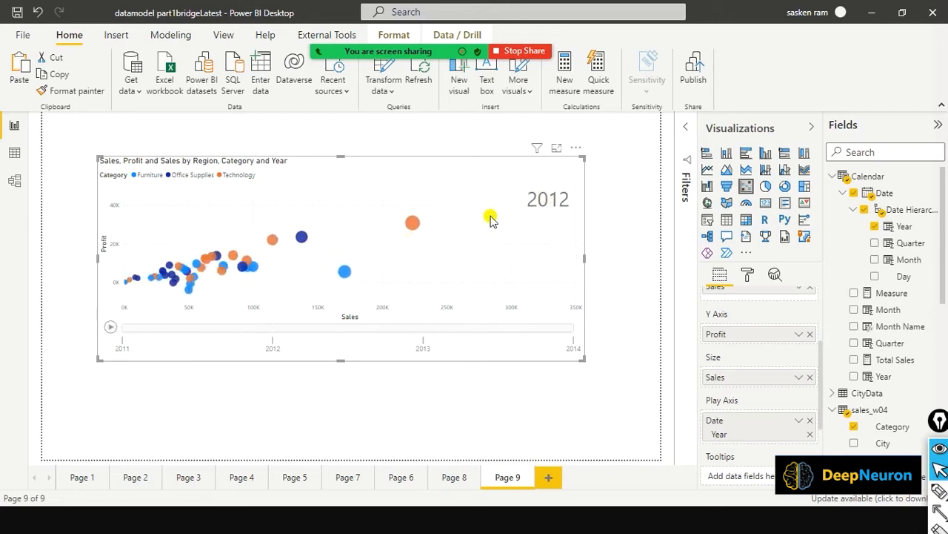
Replay the scatter chart's yearly animation from 2011 to 2014 and narrow the chart on the page
left_click(107, 331)
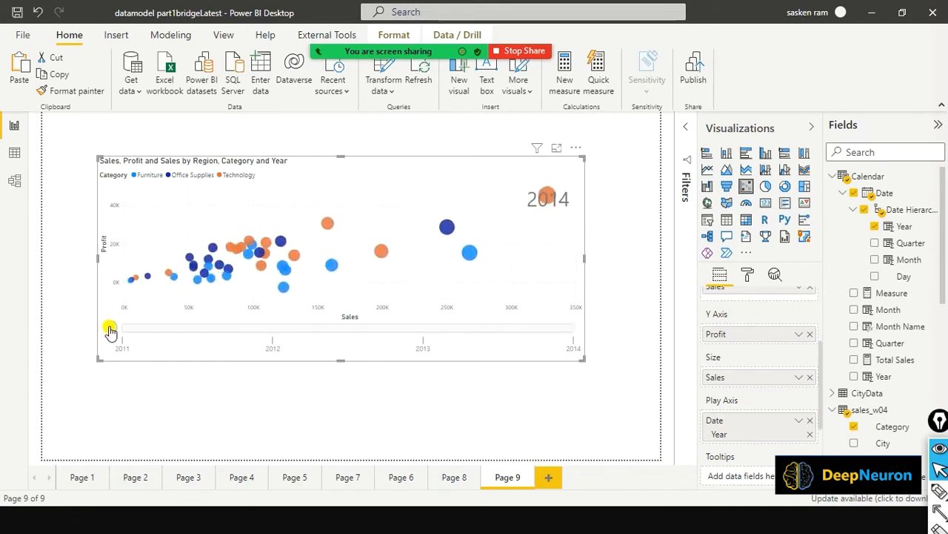
left_click(110, 331)
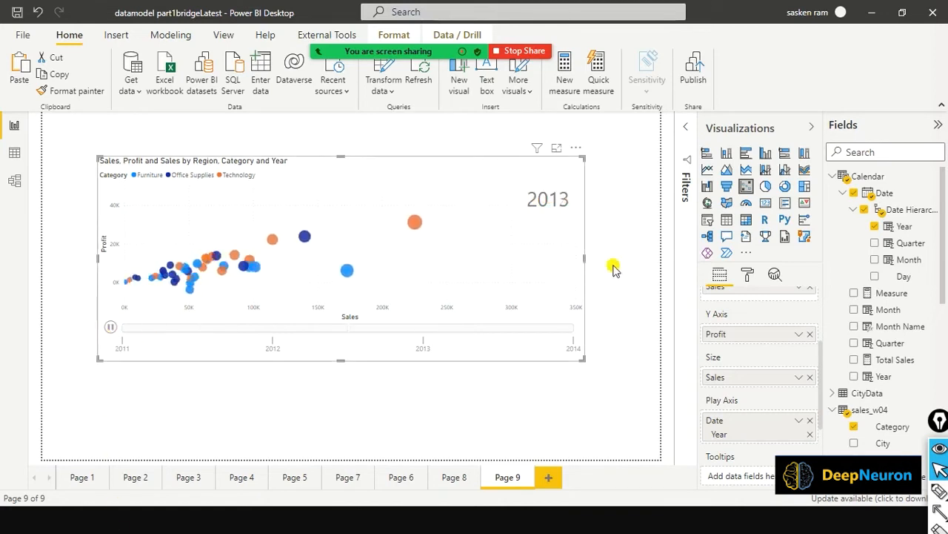
left_click_drag(584, 257, 495, 238)
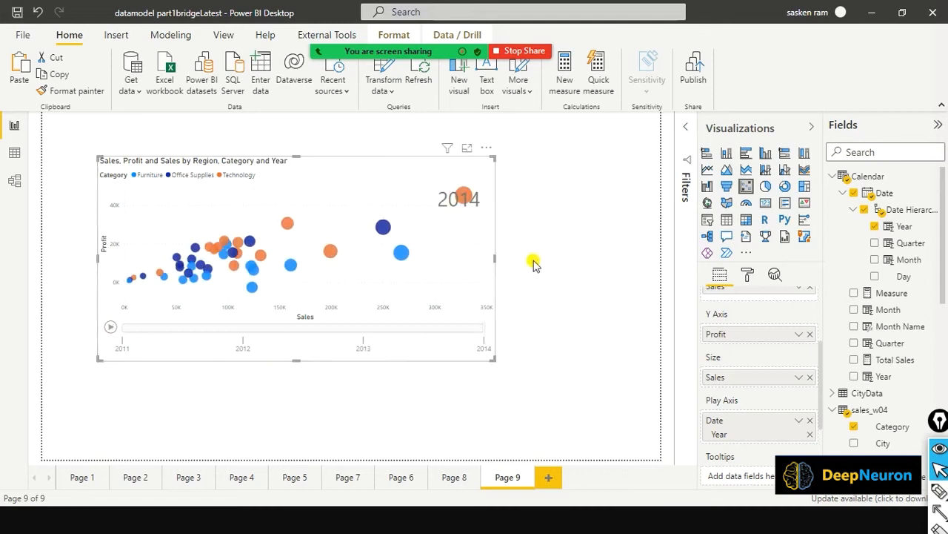
Add an average line based on the Sales measure to the scatter chart
left_click(747, 277)
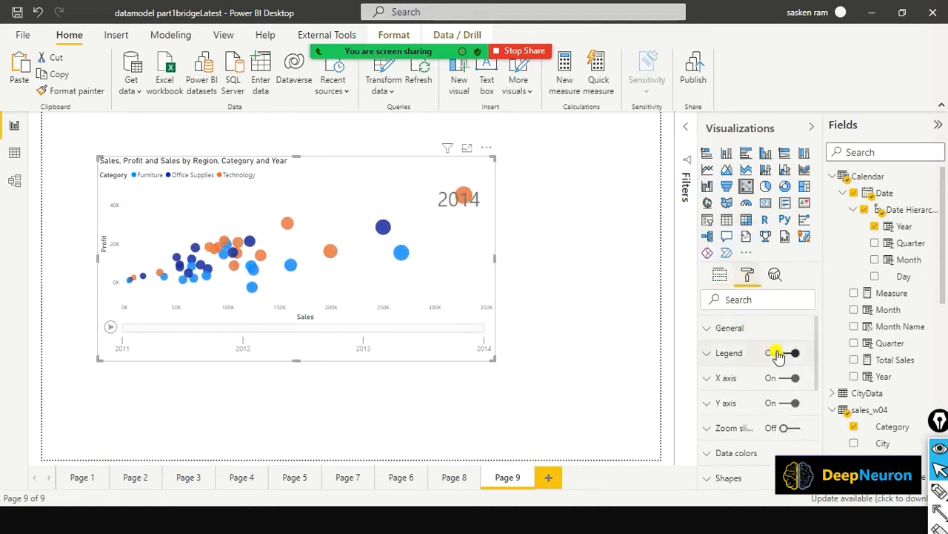
left_click(776, 274)
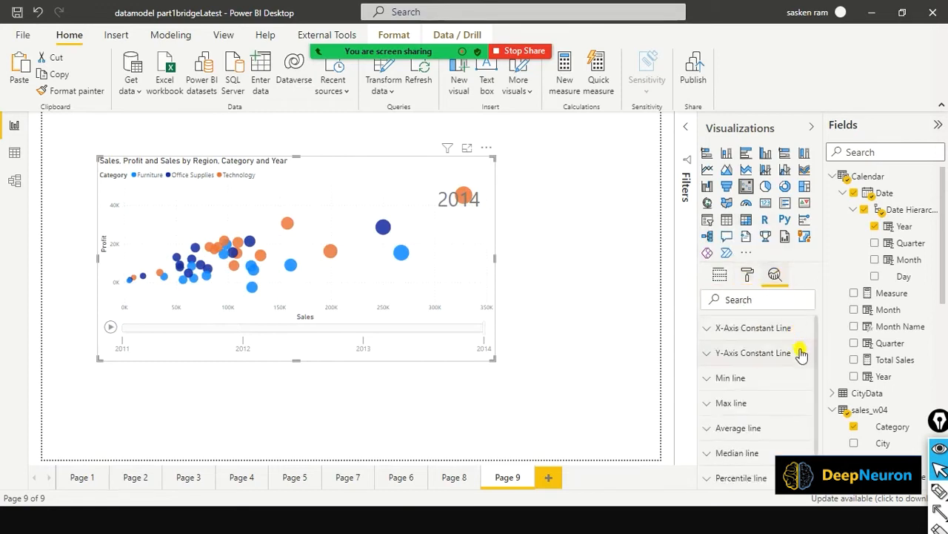
scroll(802, 354, "down", 2)
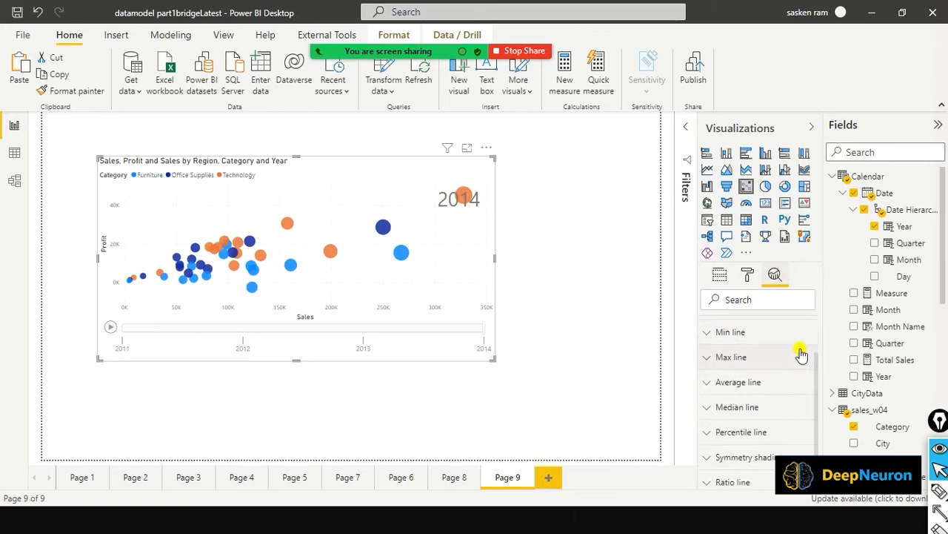
left_click(708, 386)
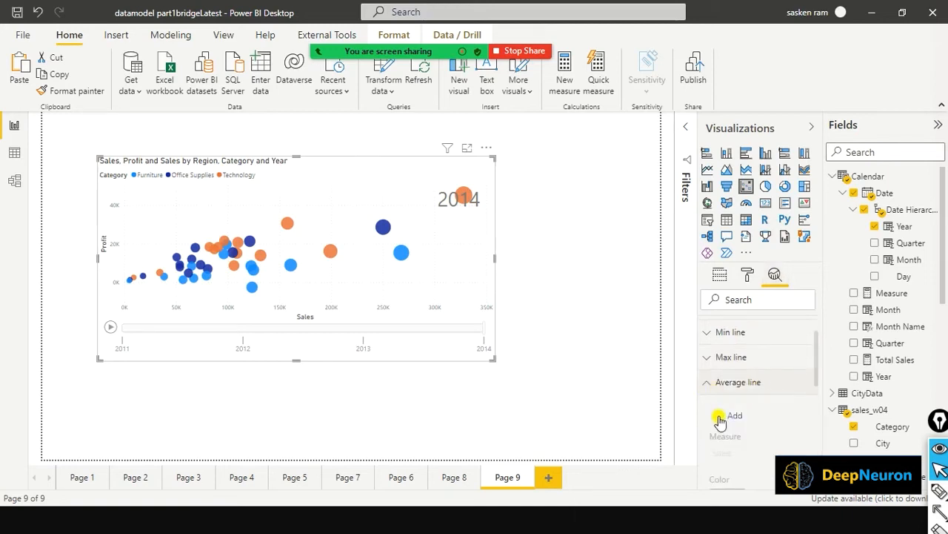
left_click(720, 420)
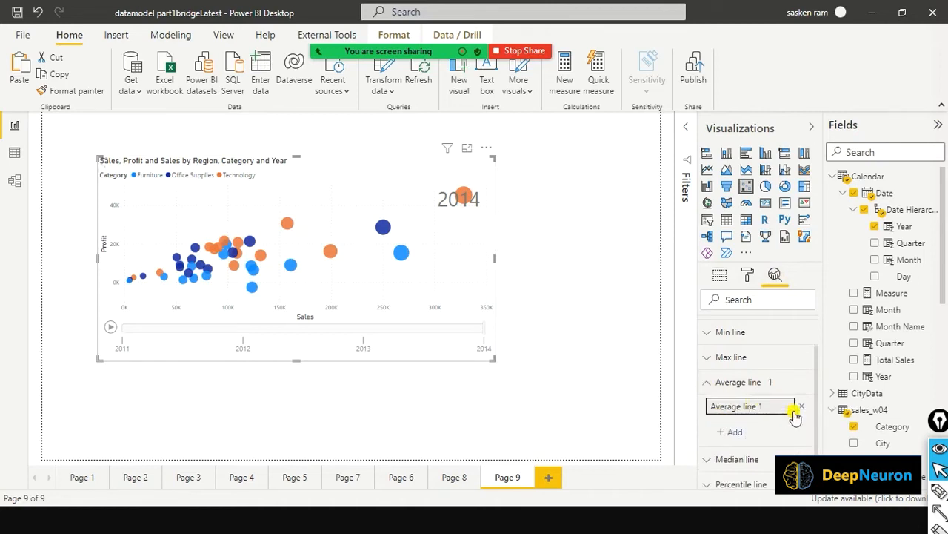
scroll(748, 415, "down", 1)
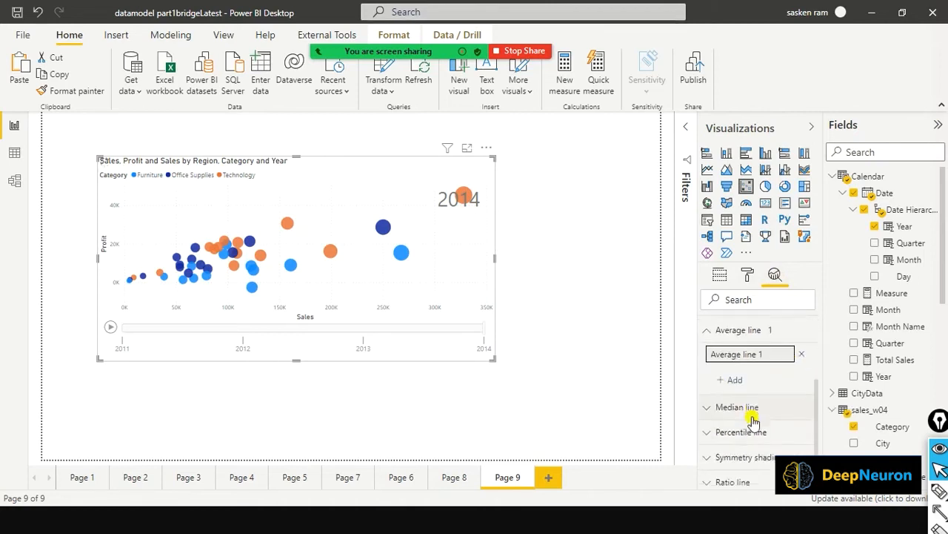
left_click(775, 354)
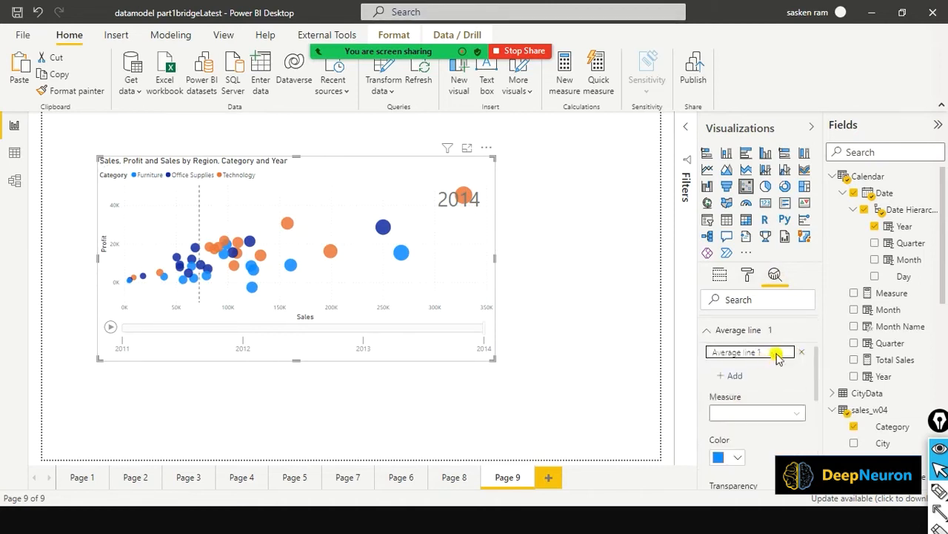
left_click(795, 417)
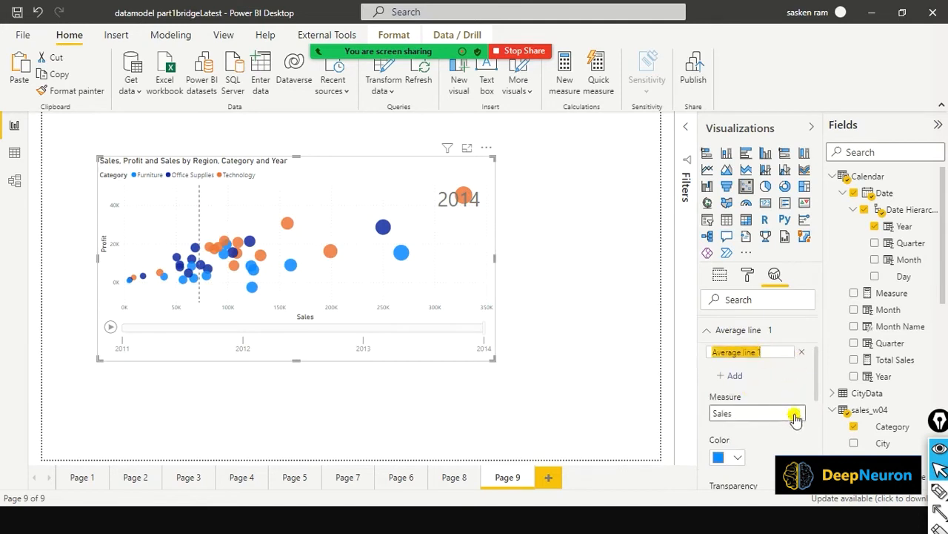
Add a second average line to the scatter chart and set its measure to Profit
left_click(735, 375)
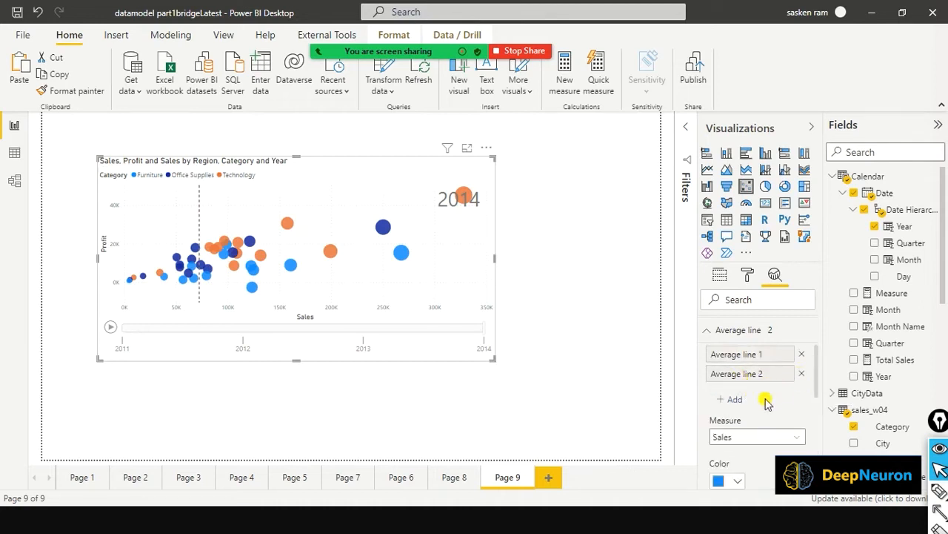
left_click(797, 442)
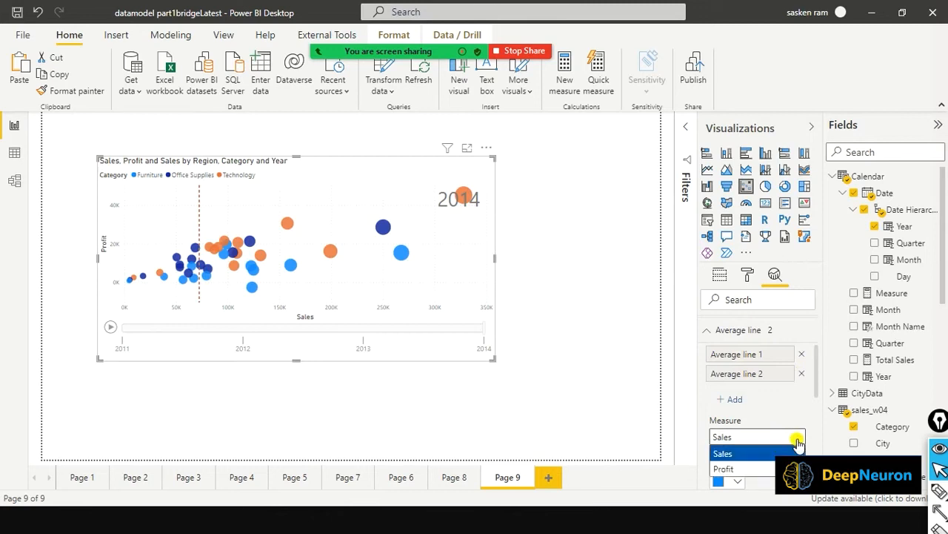
left_click(768, 469)
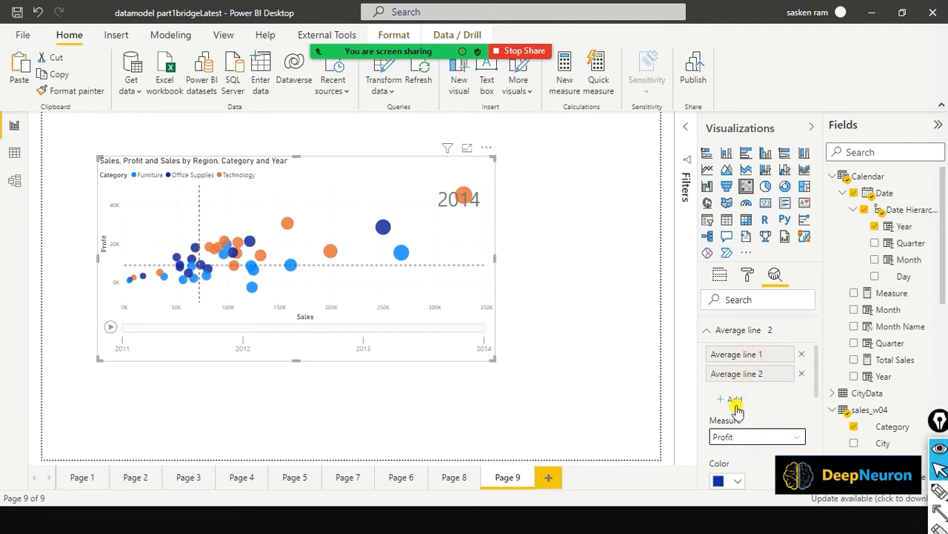
Check which measure is assigned to each of the scatter chart's two average lines
left_click(733, 355)
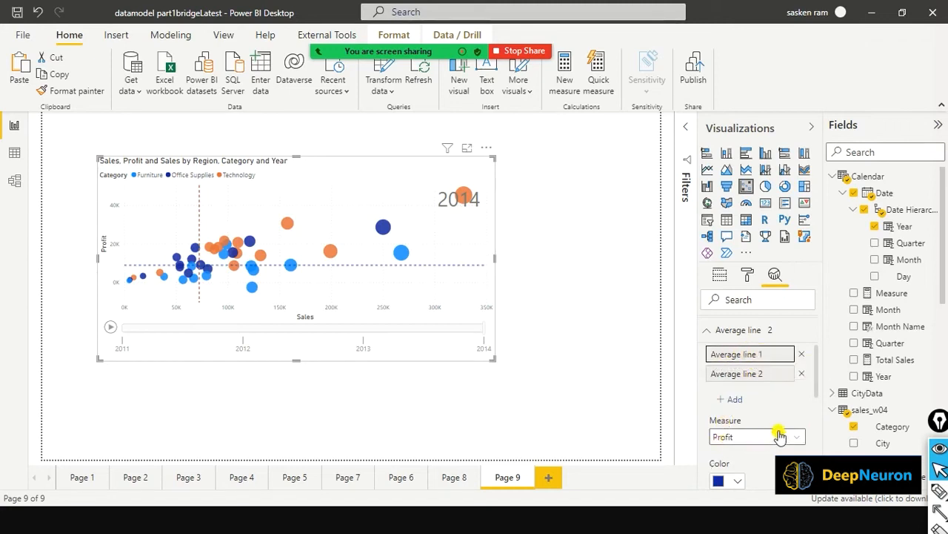
left_click(773, 373)
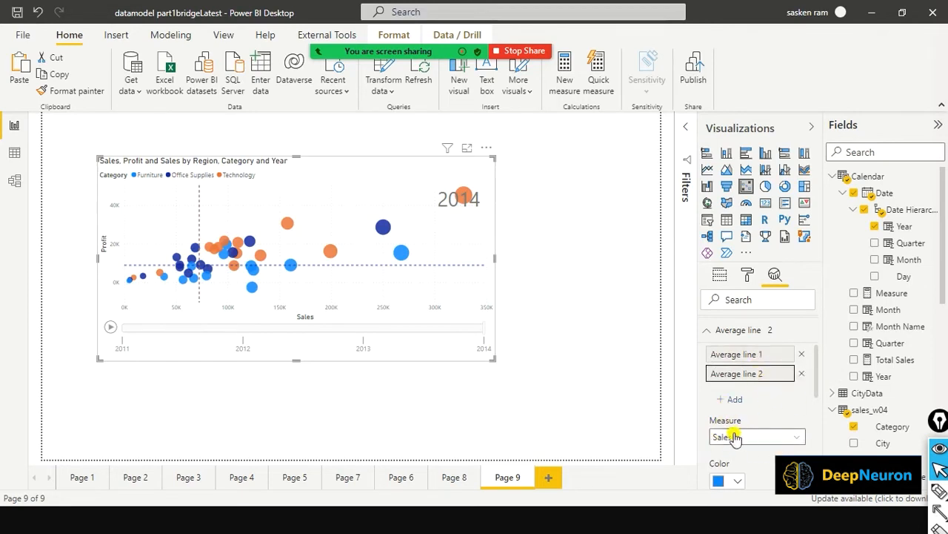
left_click(746, 356)
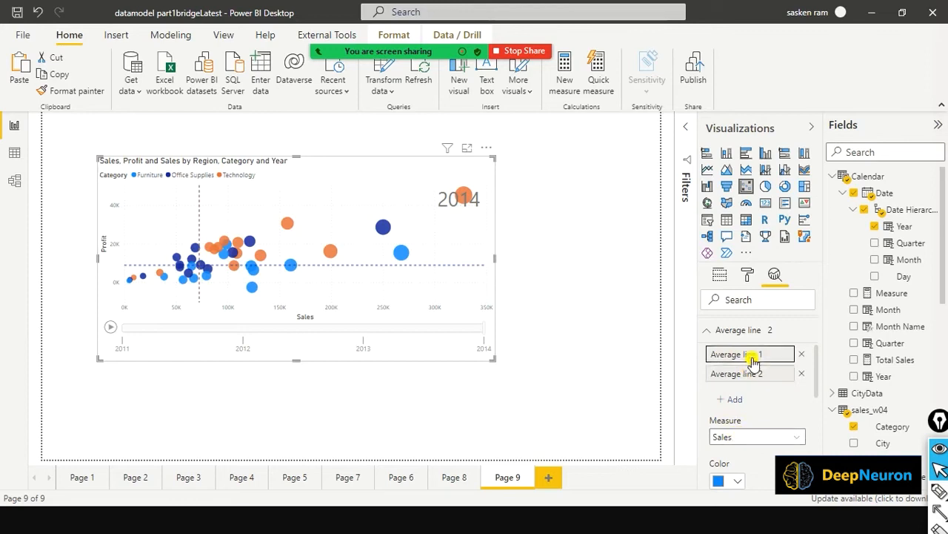
left_click(794, 438)
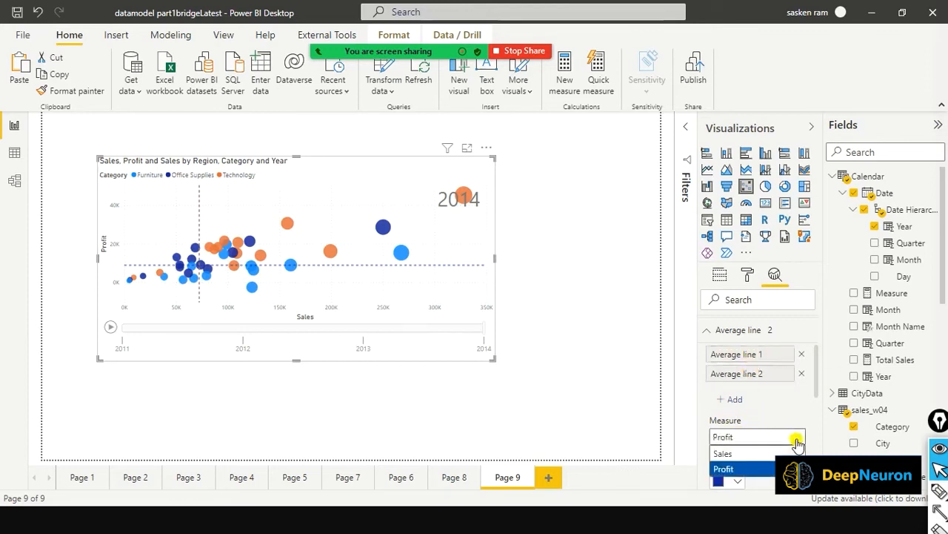
left_click(762, 470)
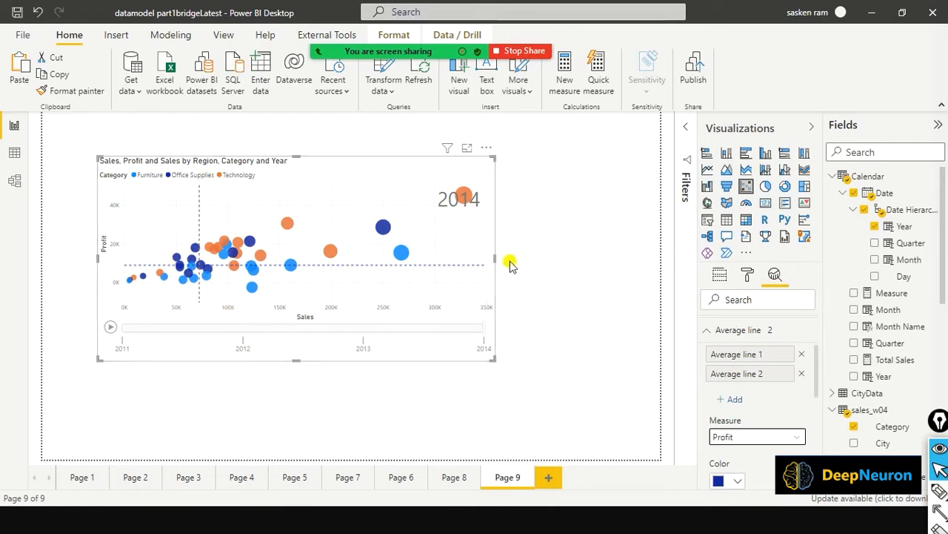
Widen the scatter chart and examine the Region, Category, Sales and Profit details of bubbles in the quadrants formed by the average lines
left_click_drag(493, 260, 623, 267)
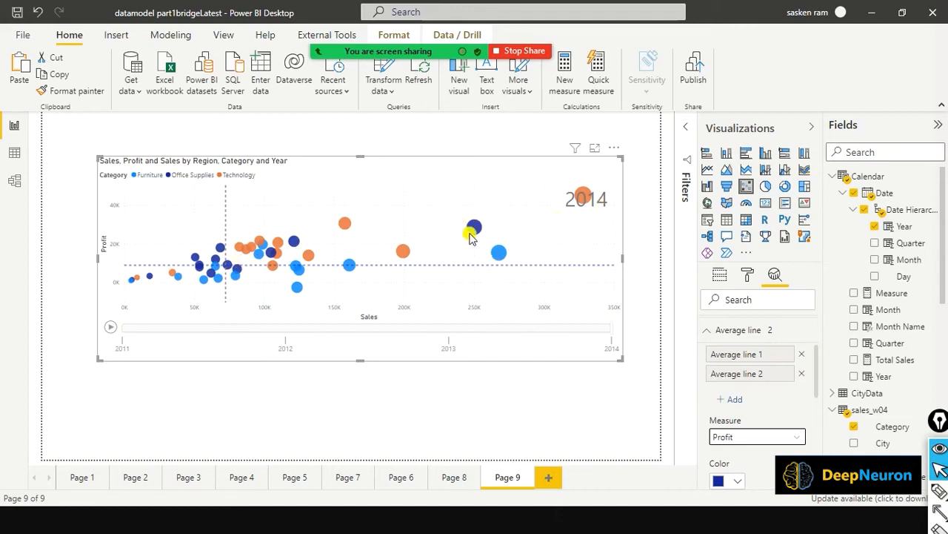
mouse_move(582, 201)
mouse_move(217, 264)
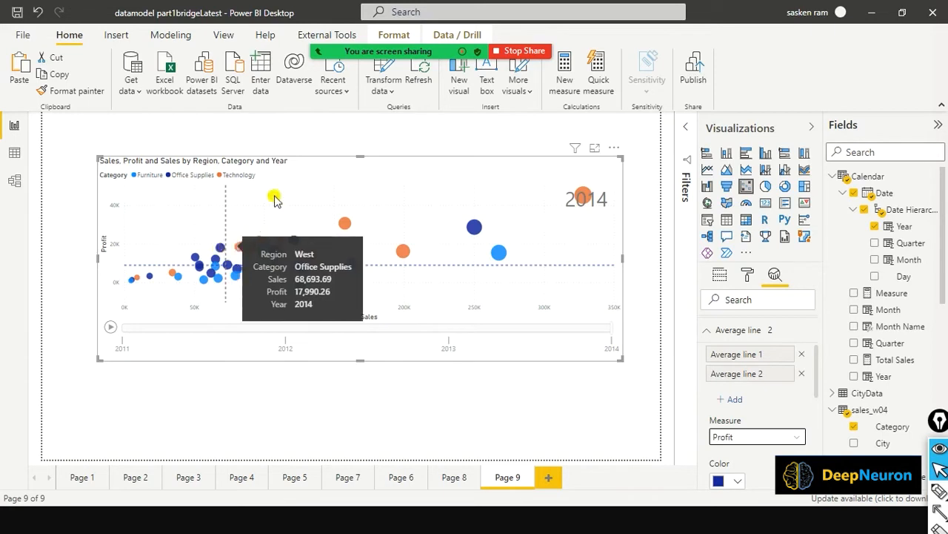
left_click(333, 140)
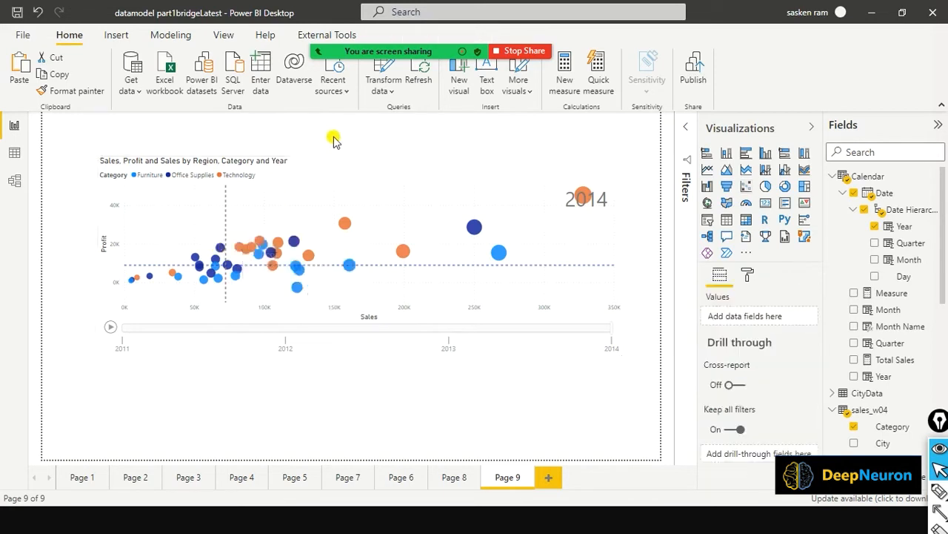
left_click(330, 205)
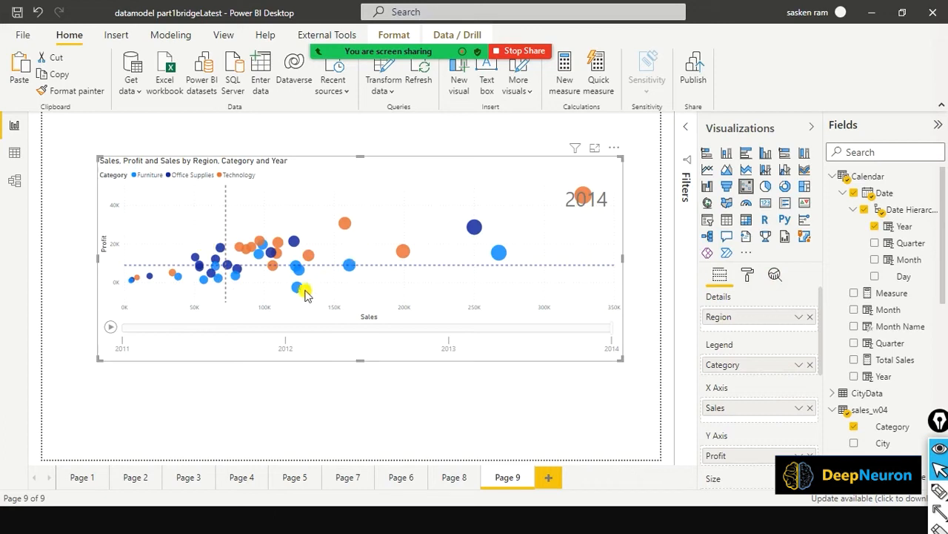
mouse_move(301, 294)
mouse_move(350, 230)
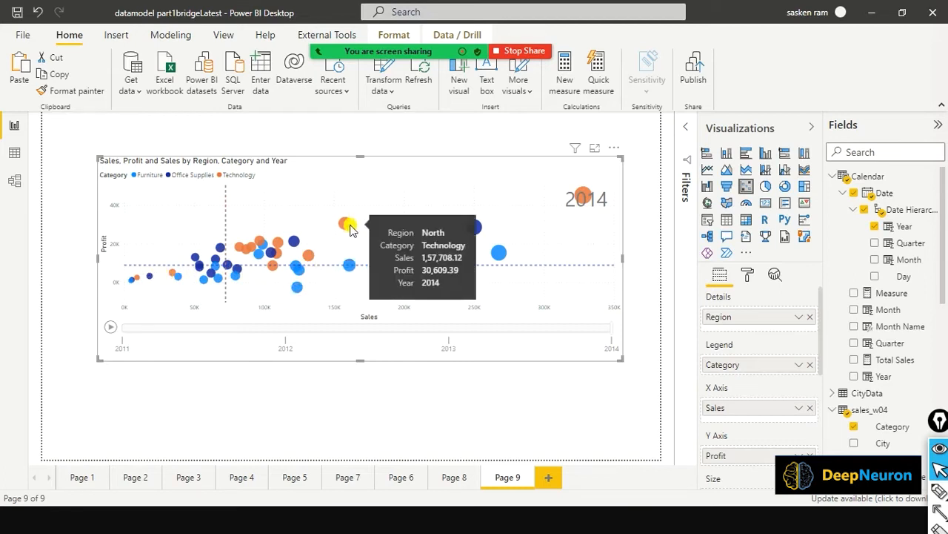
mouse_move(352, 268)
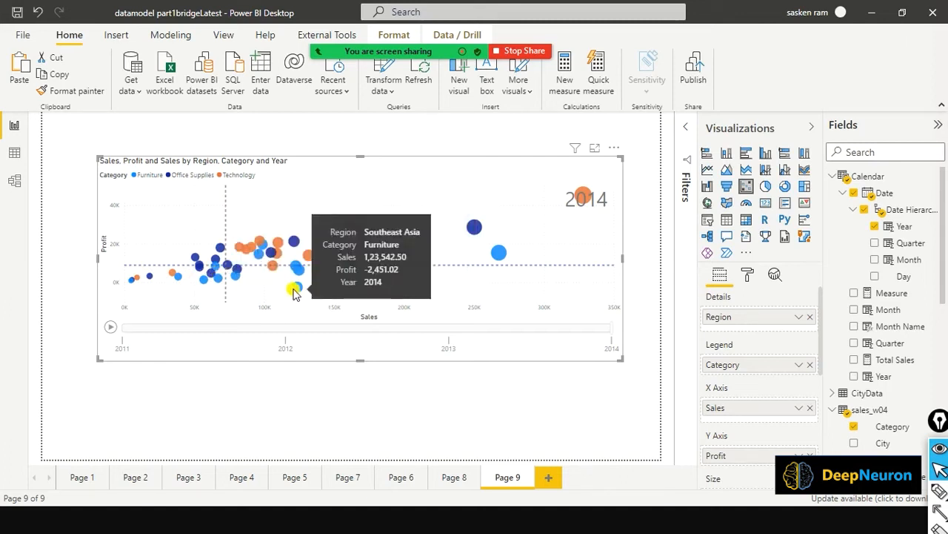
mouse_move(301, 273)
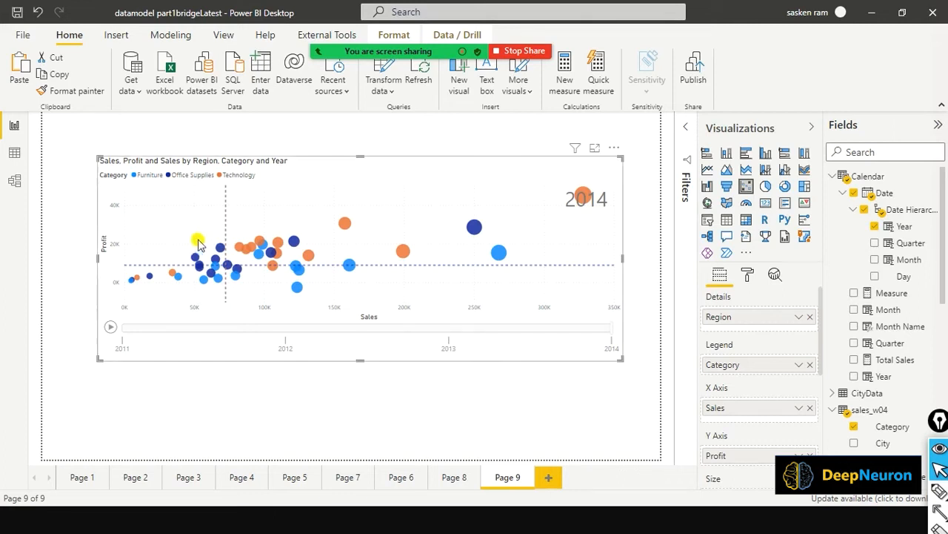
mouse_move(294, 289)
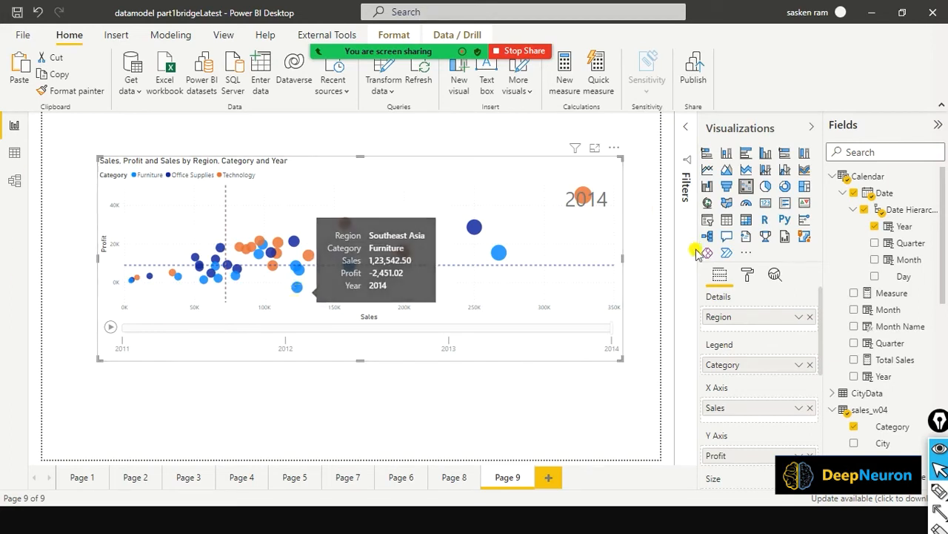
Shrink the scatter chart to less than half the page width and move it to the report page's upper-left corner
left_click_drag(622, 260, 506, 245)
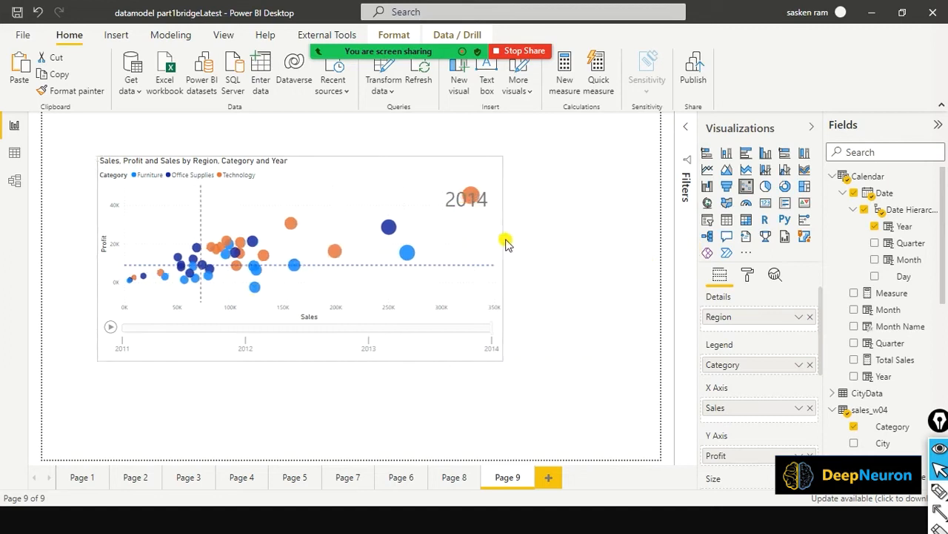
left_click_drag(378, 167, 333, 150)
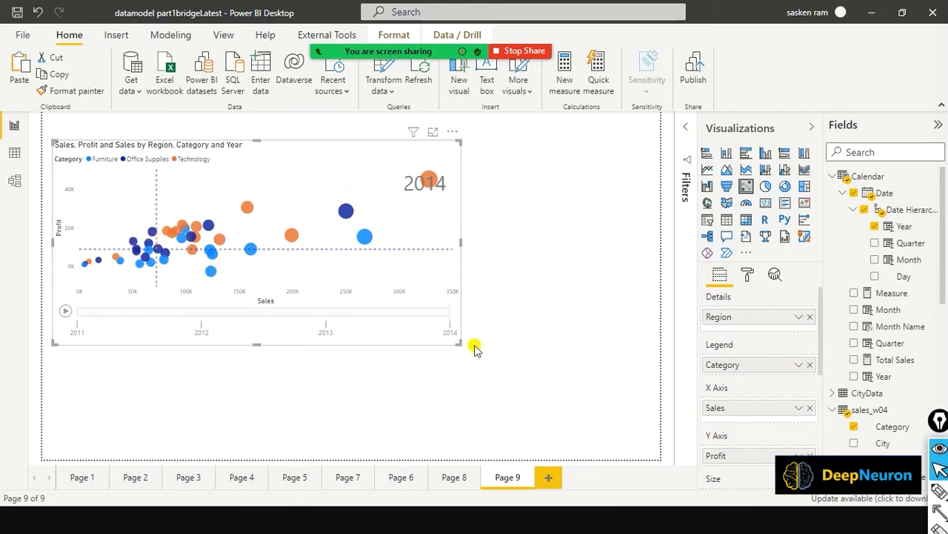
left_click_drag(461, 343, 340, 311)
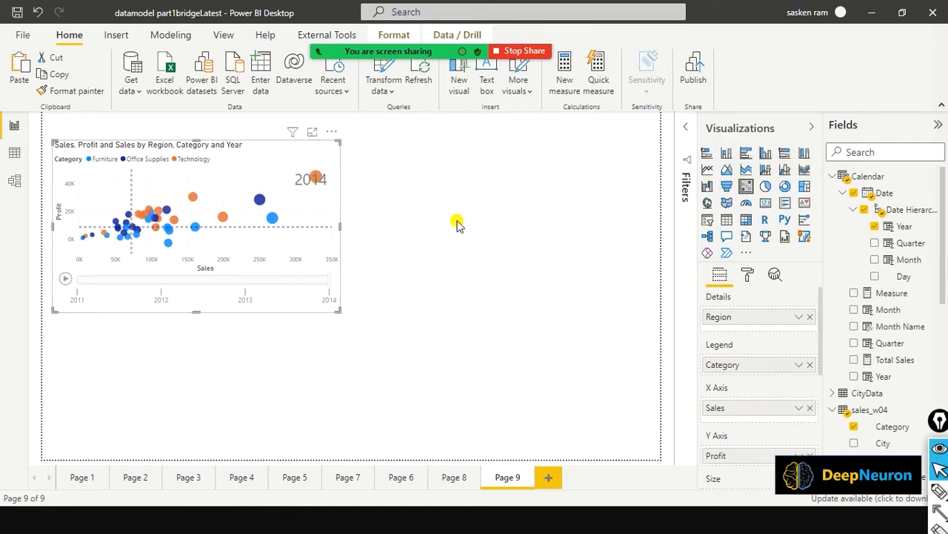
left_click(511, 216)
double_click(510, 215)
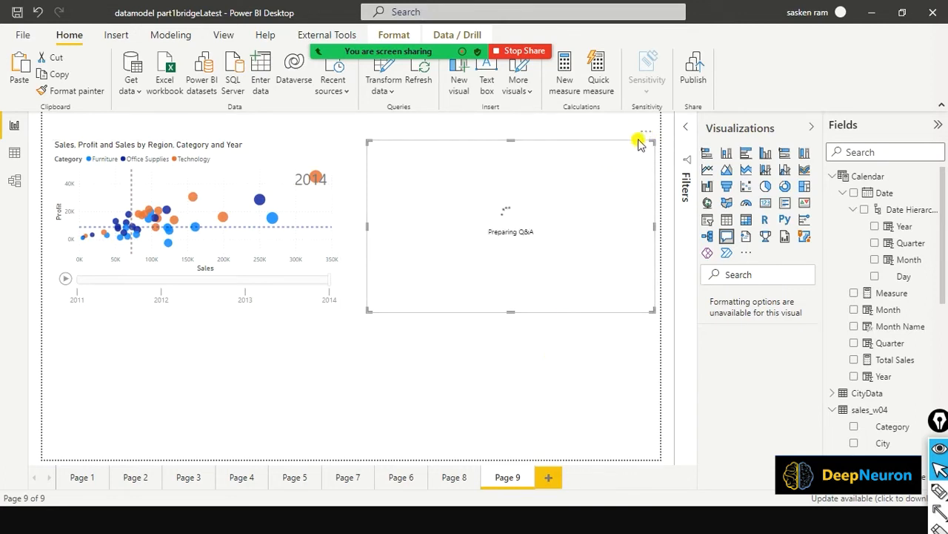
left_click(643, 133)
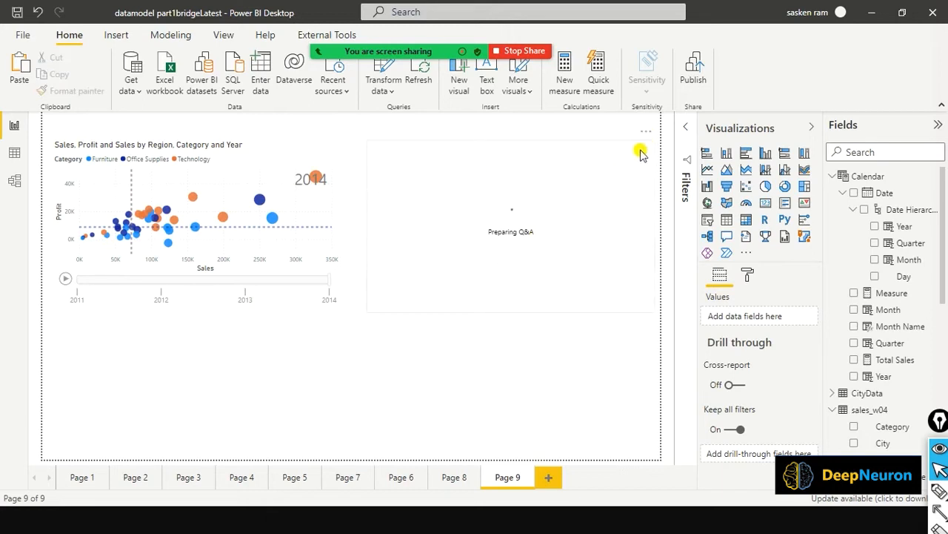
right_click(645, 135)
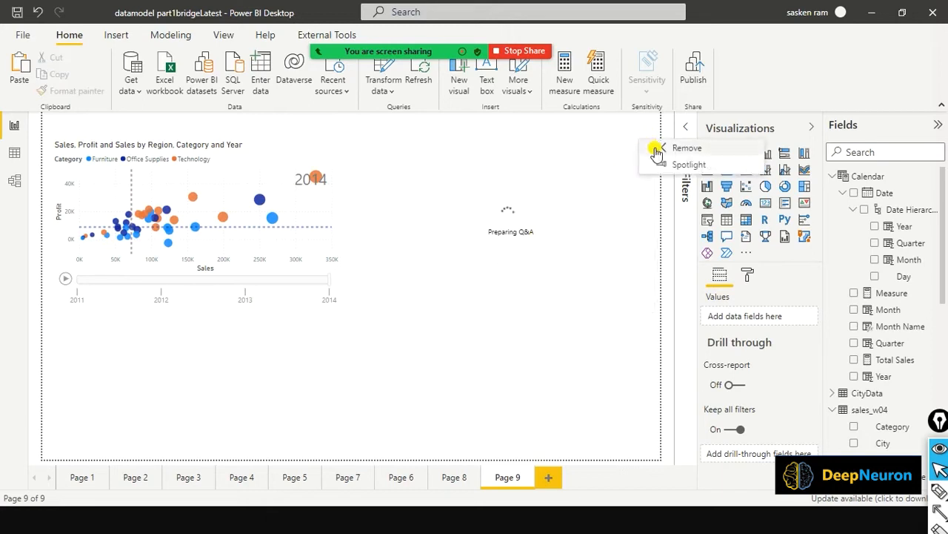
left_click(654, 145)
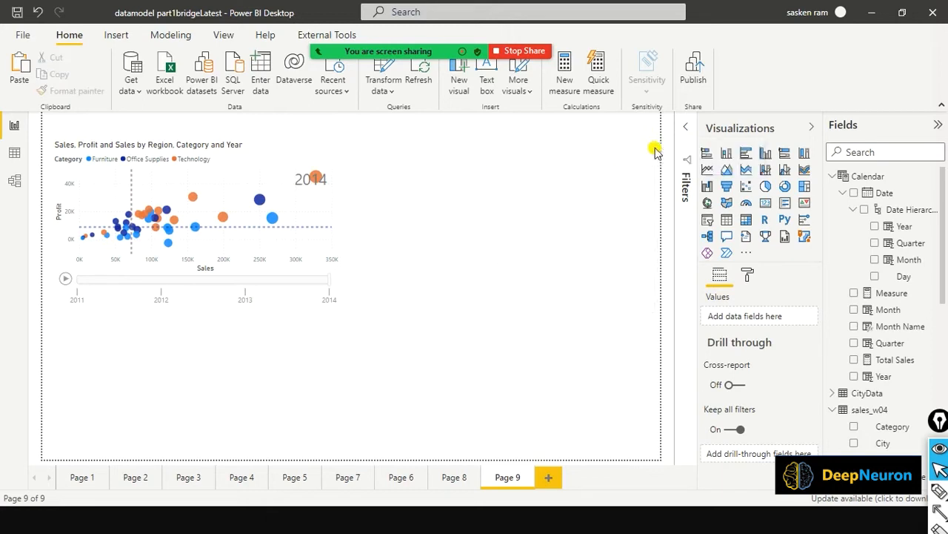
left_click(295, 151)
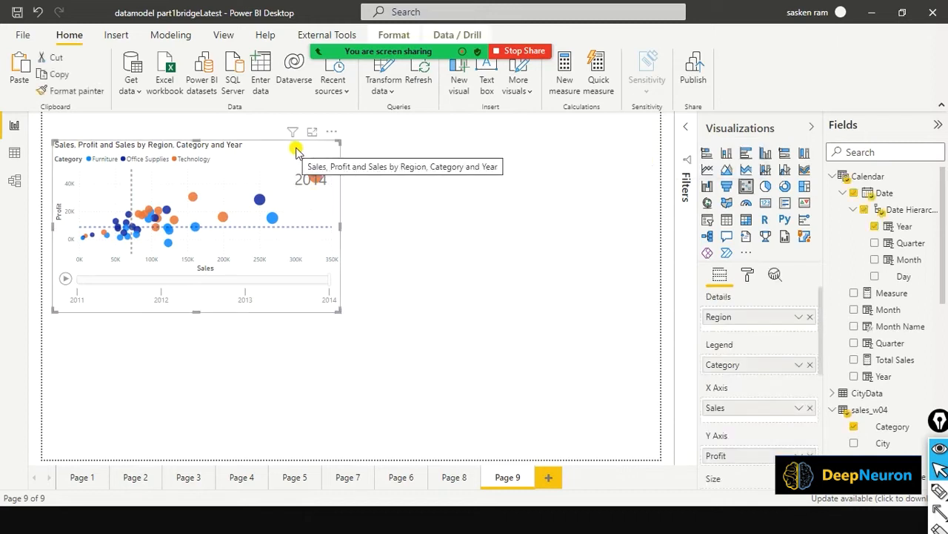
Insert a line and clustered column chart and place it beside the scatter chart on the report page's right side
left_click(462, 237)
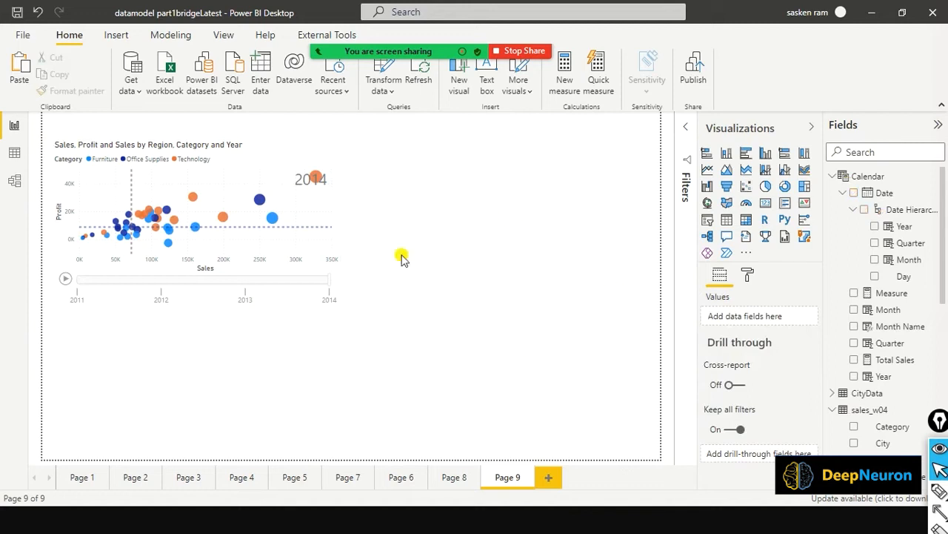
left_click(787, 176)
left_click_drag(303, 370, 650, 194)
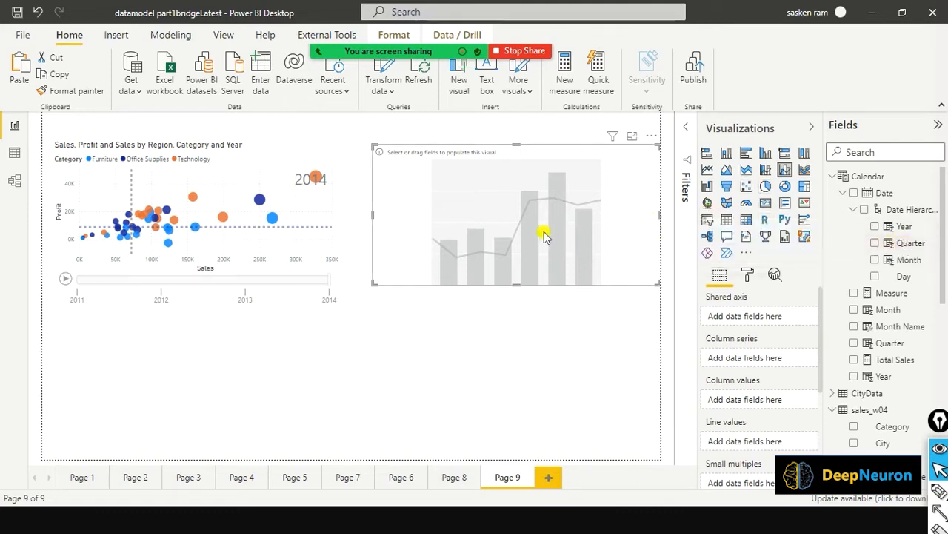
Set the combo chart's shared axis to Quarter from the date hierarchy and its column values to Sales
left_click(878, 246)
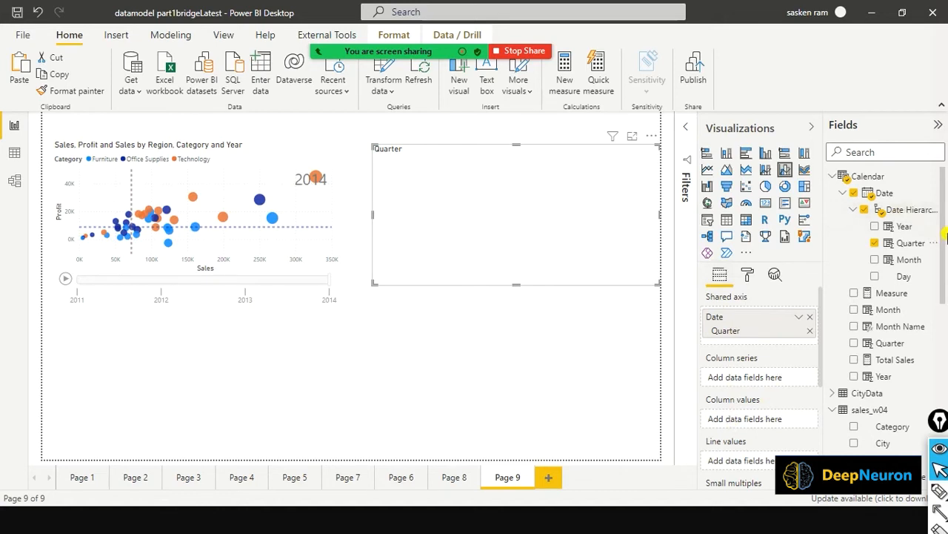
scroll(931, 365, "down", 5)
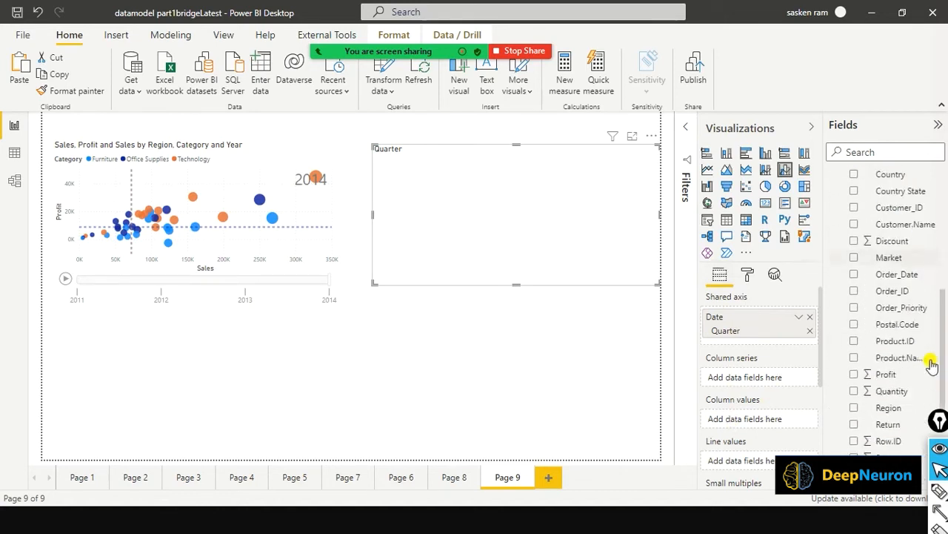
left_click_drag(886, 364, 561, 244)
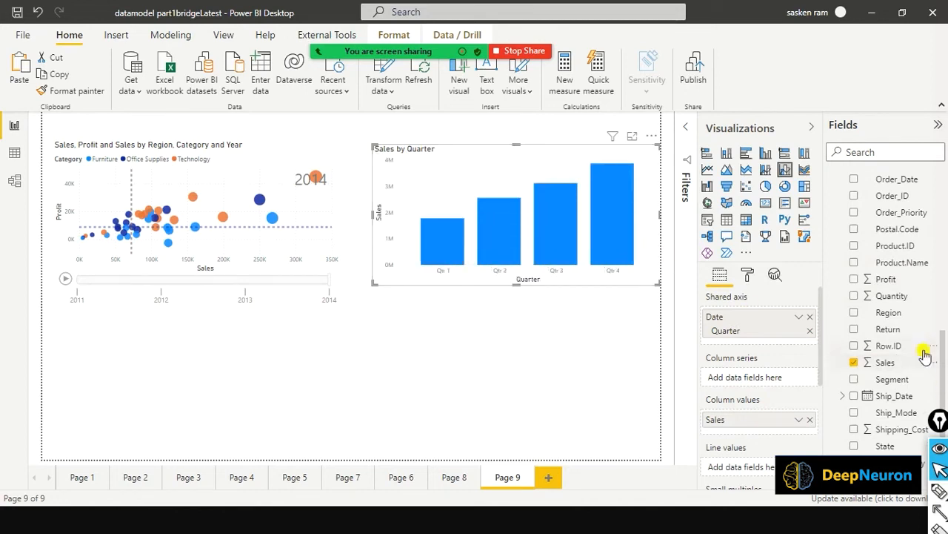
Add Profit as the combo chart's line values
scroll(925, 355, "down", 1)
scroll(739, 393, "down", 2)
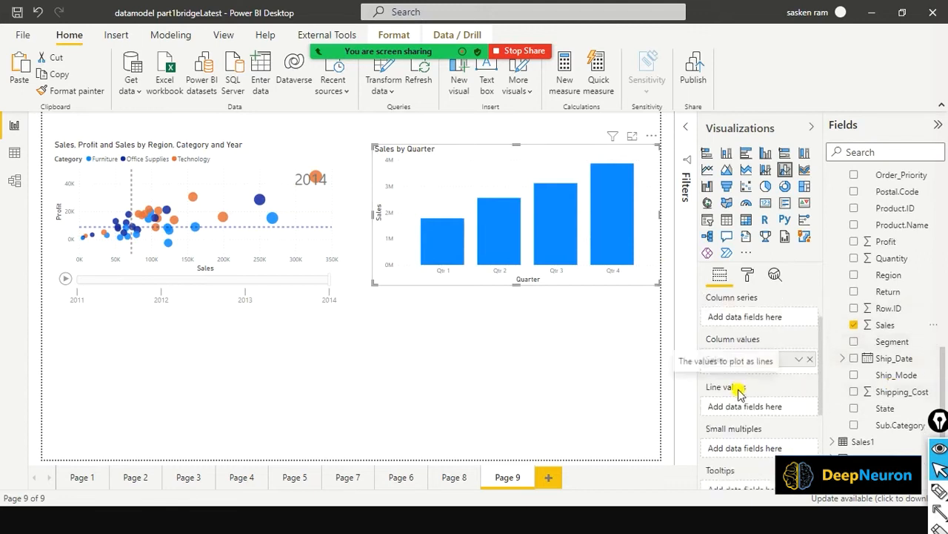
scroll(918, 337, "up", 1)
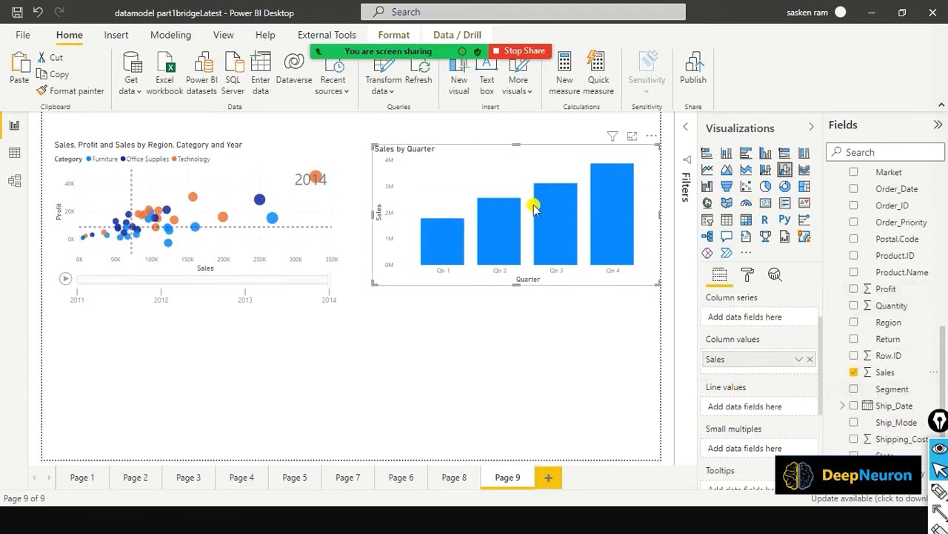
mouse_move(561, 196)
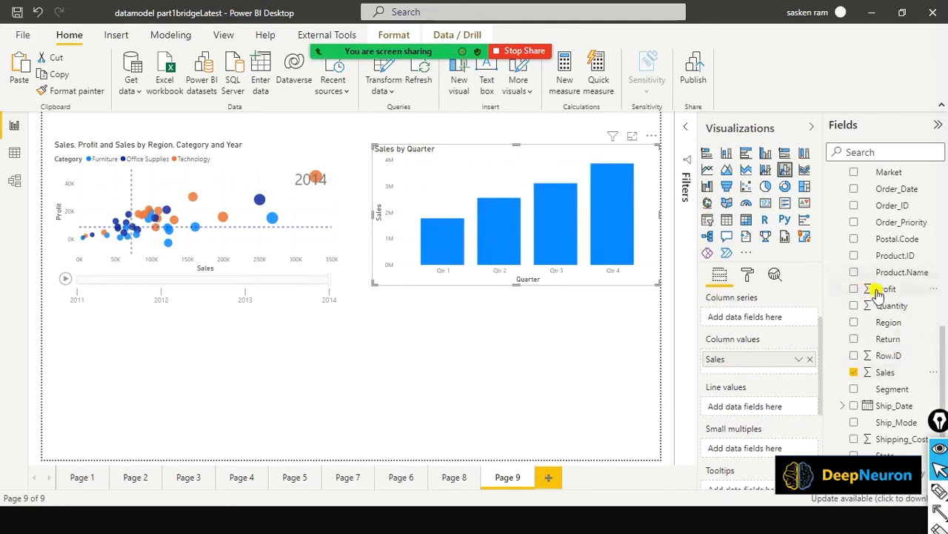
left_click_drag(878, 292, 735, 407)
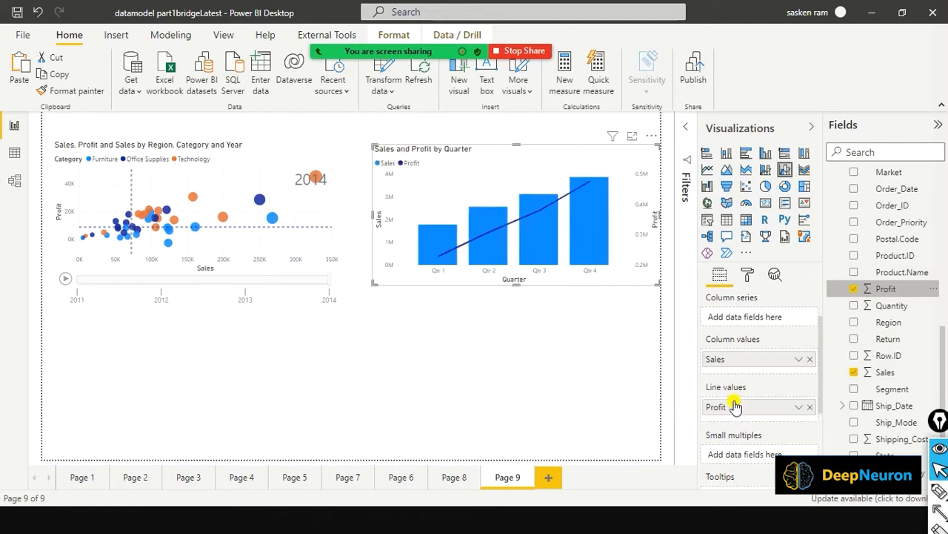
mouse_move(606, 198)
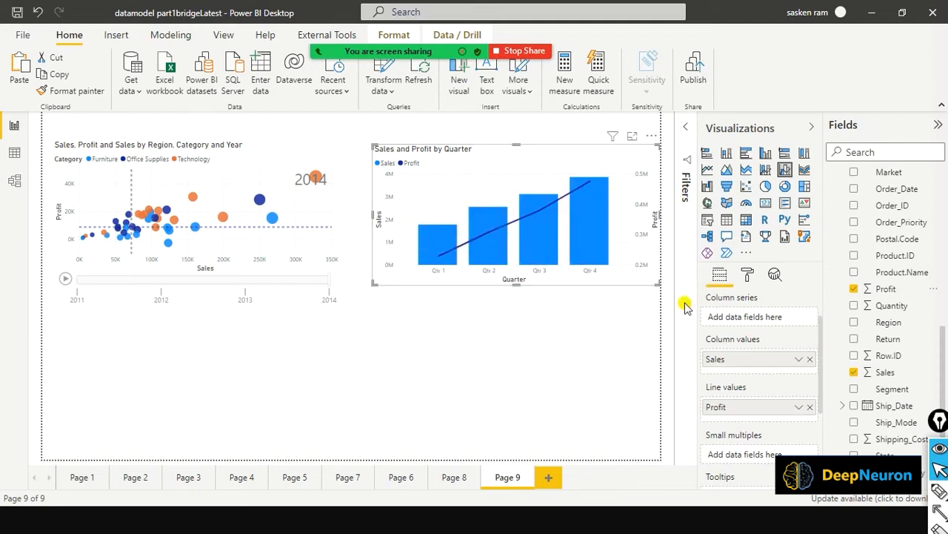
Turn on data labels for the Sales and Profit combo chart and compare the quarterly columns with the line
left_click(753, 280)
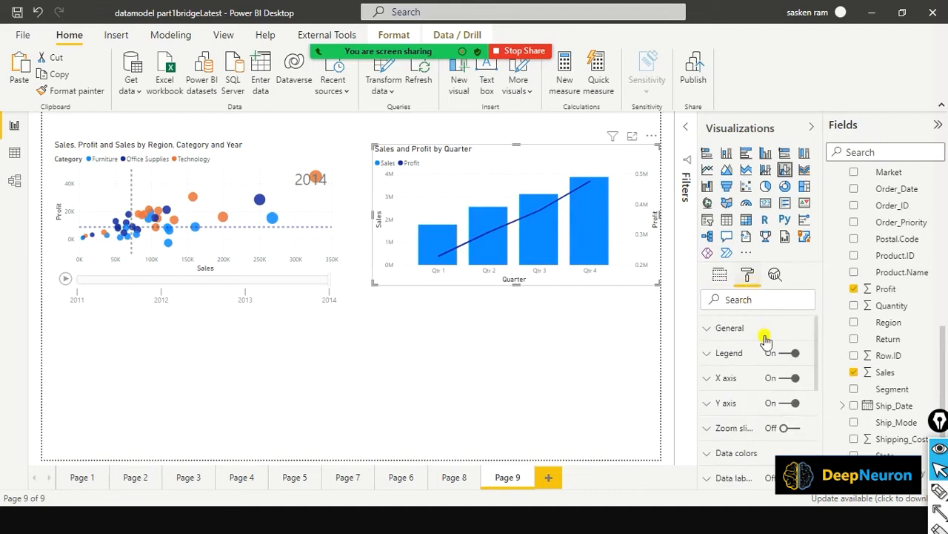
scroll(781, 396, "down", 2)
scroll(783, 402, "up", 2)
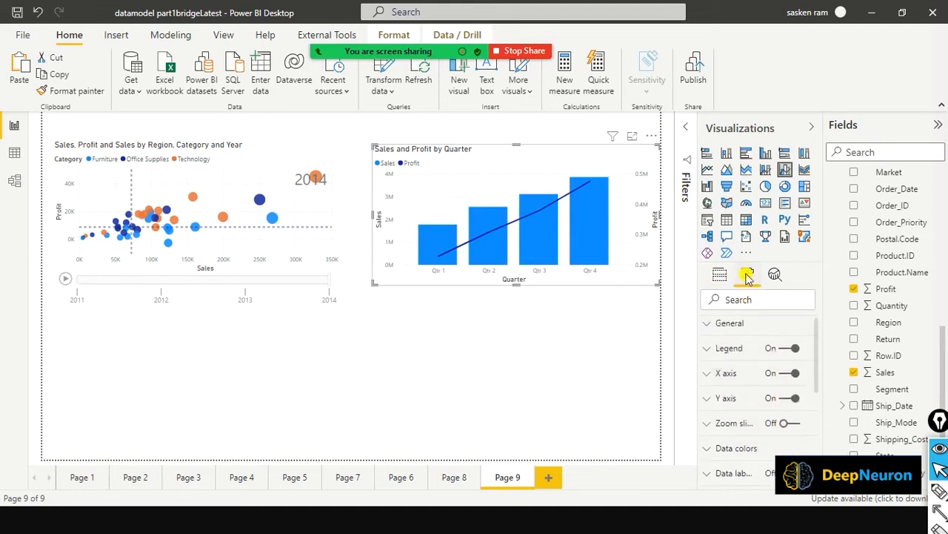
scroll(782, 363, "down", 2)
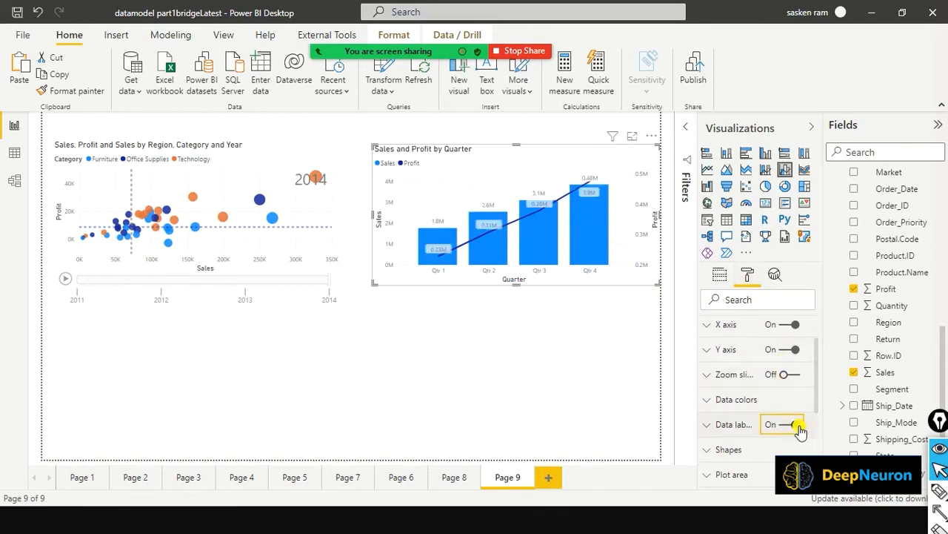
left_click(799, 427)
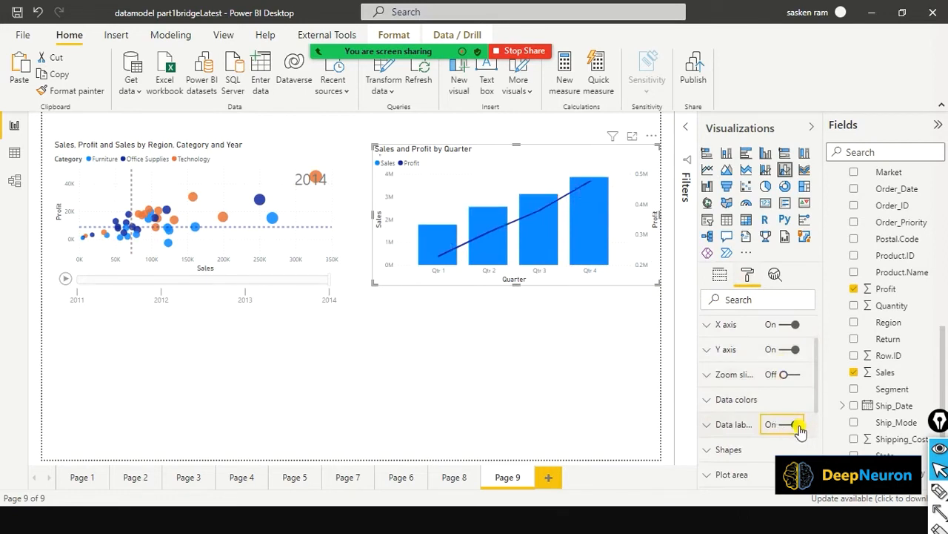
scroll(800, 429, "down", 2)
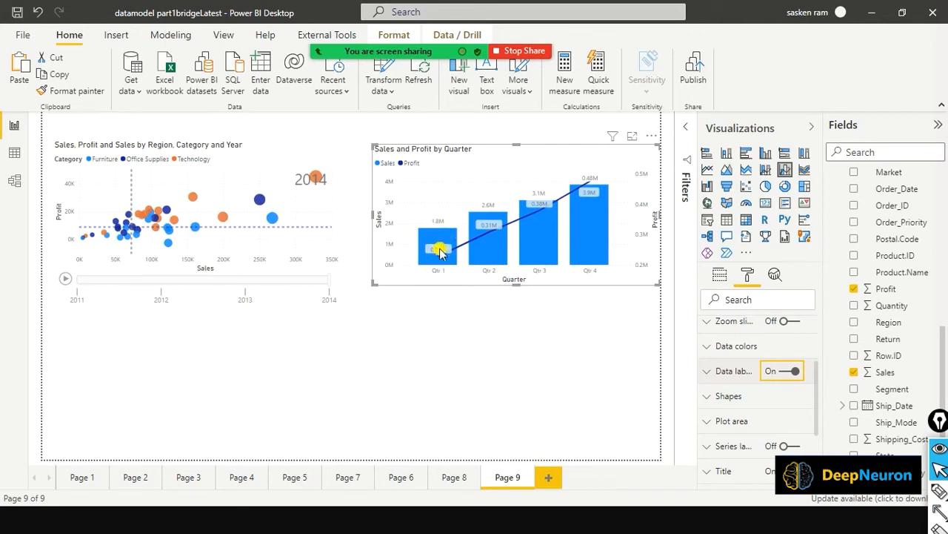
mouse_move(437, 255)
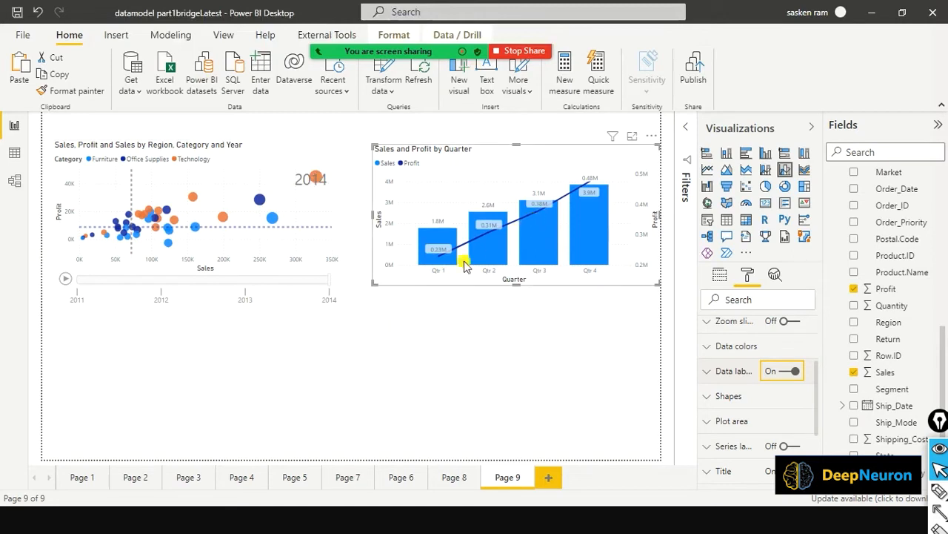
mouse_move(538, 237)
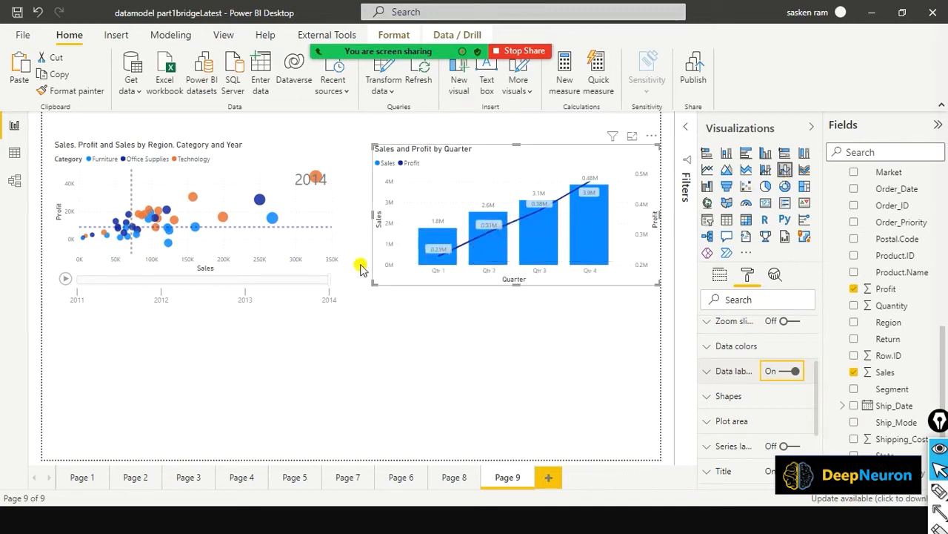
Reduce the scatter chart's height slightly to free space beneath it on the report page
left_click(202, 313)
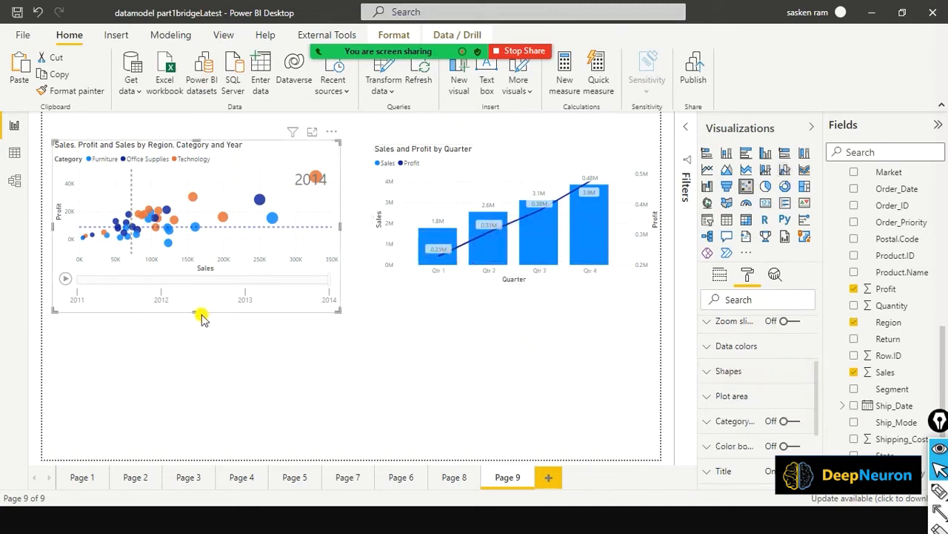
mouse_move(197, 307)
left_mouse_down()
mouse_move(195, 259)
mouse_move(184, 295)
left_mouse_up()
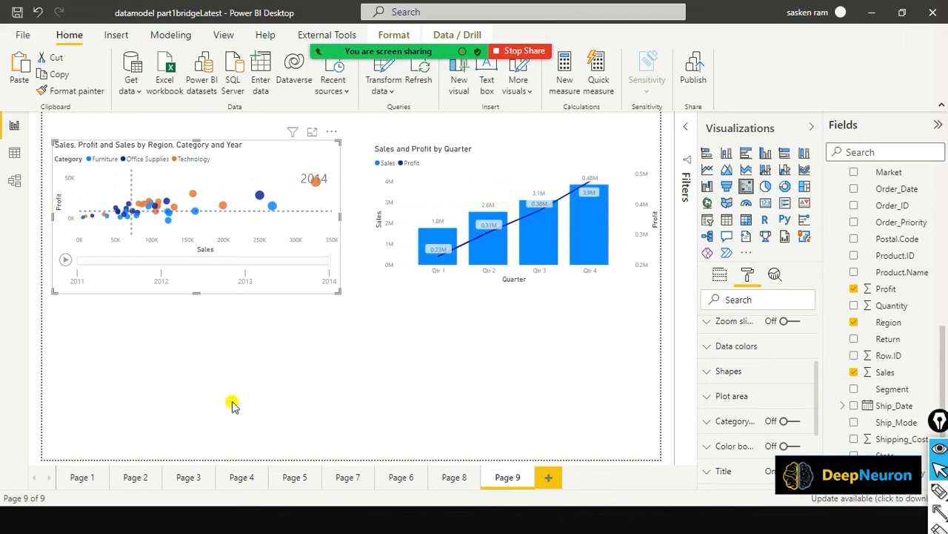
left_click(286, 364)
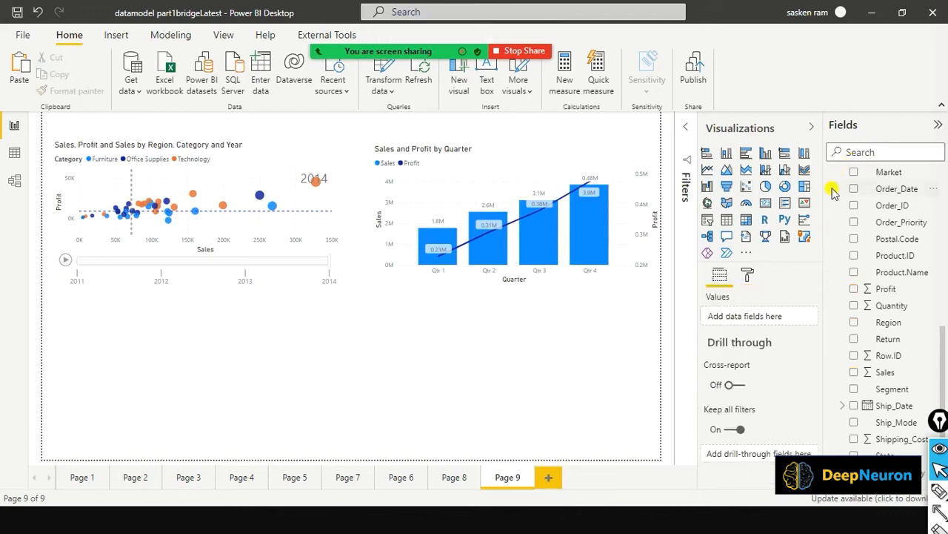
Insert a table visual below the scatter chart, make it narrower and shorter, and shift it slightly inward
left_click(726, 221)
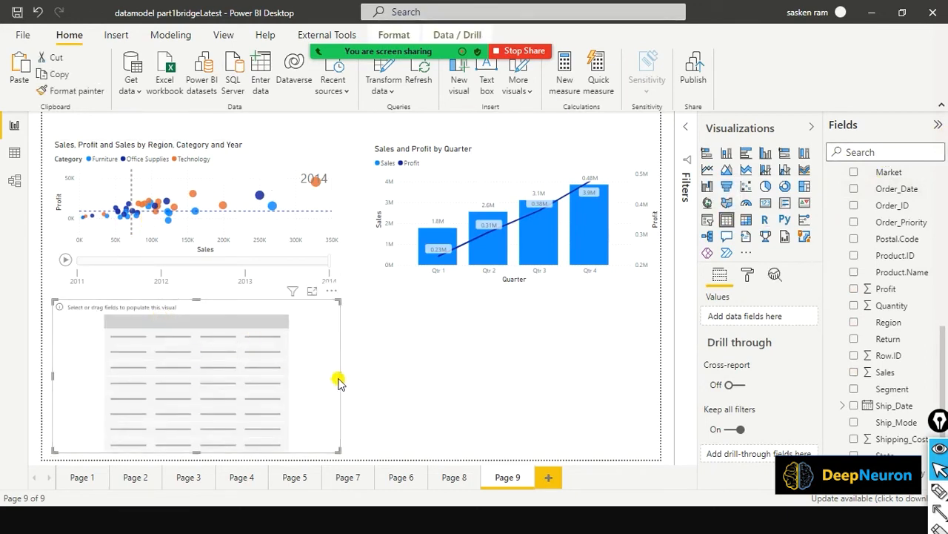
left_click_drag(341, 378, 269, 371)
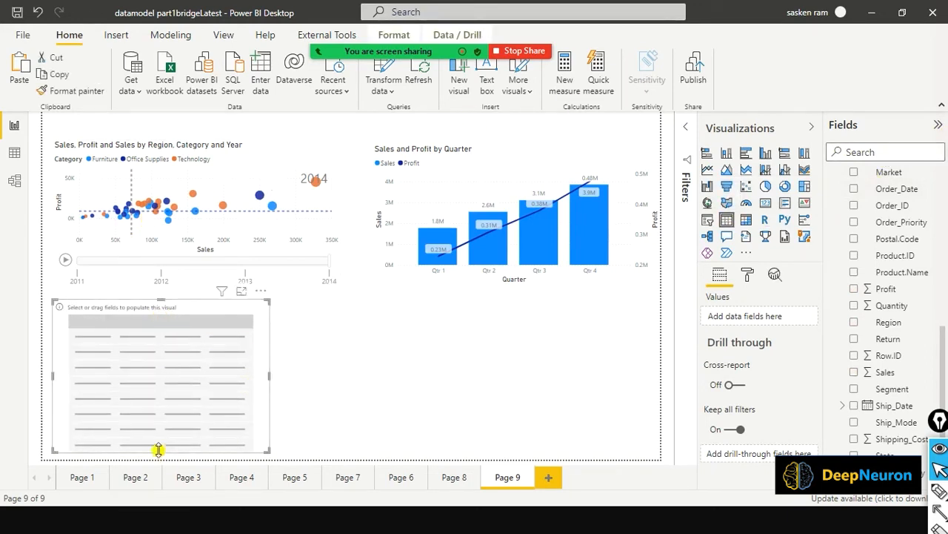
left_click_drag(158, 453, 257, 421)
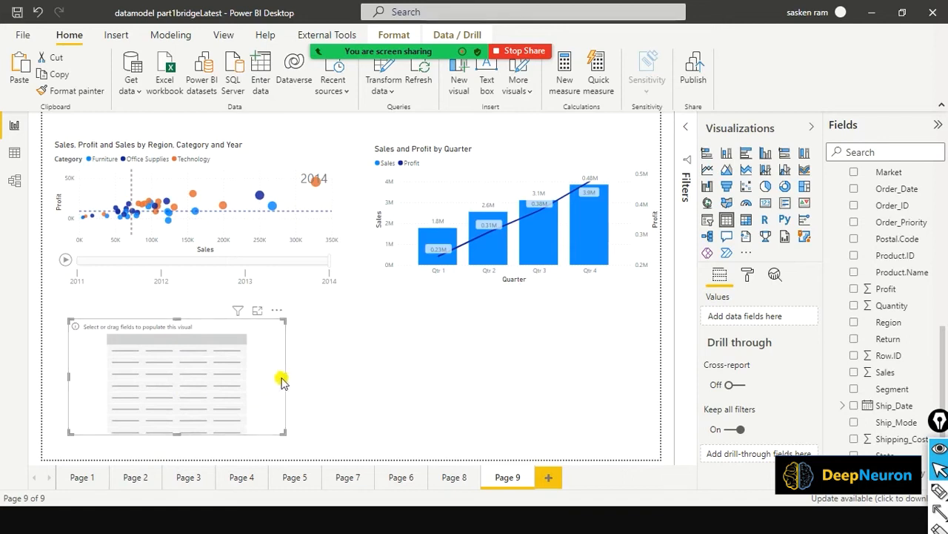
left_click(368, 370)
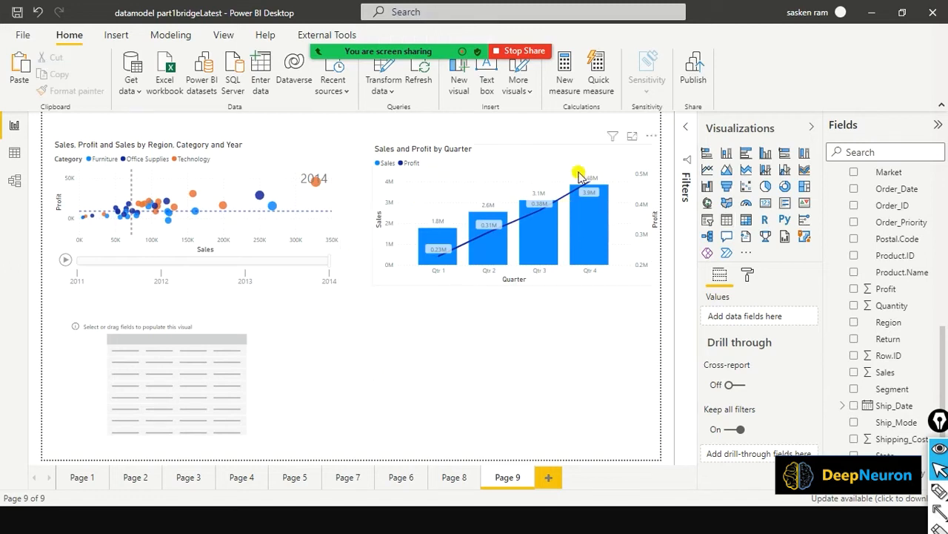
Fill the table with Segment followed by Sales, and shrink its frame closer to the data rows
left_click(268, 399)
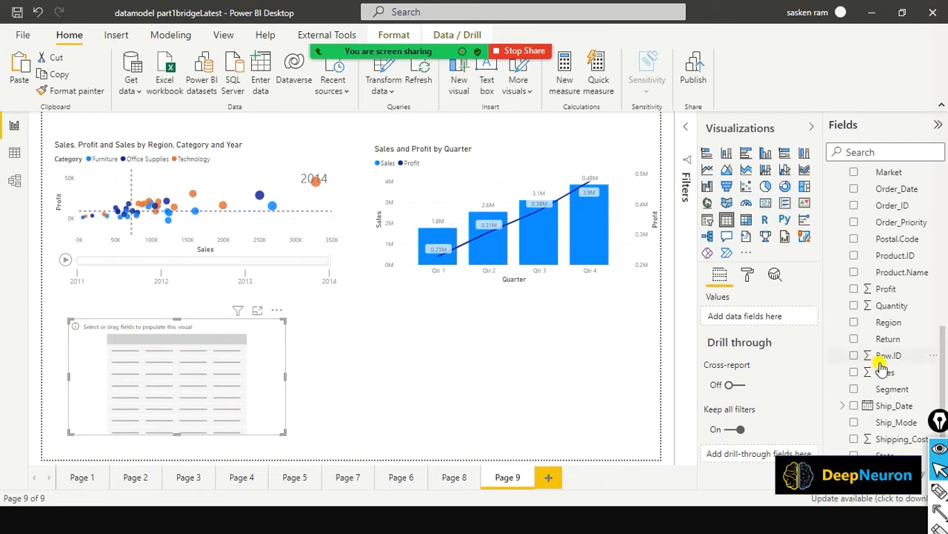
scroll(881, 377, "down", 2)
left_click_drag(884, 324, 218, 373)
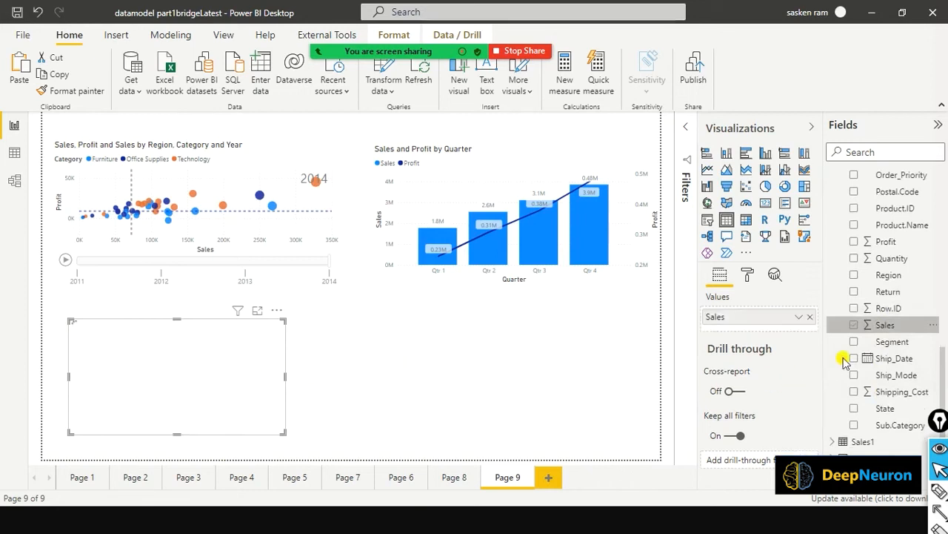
left_click_drag(845, 342, 171, 366)
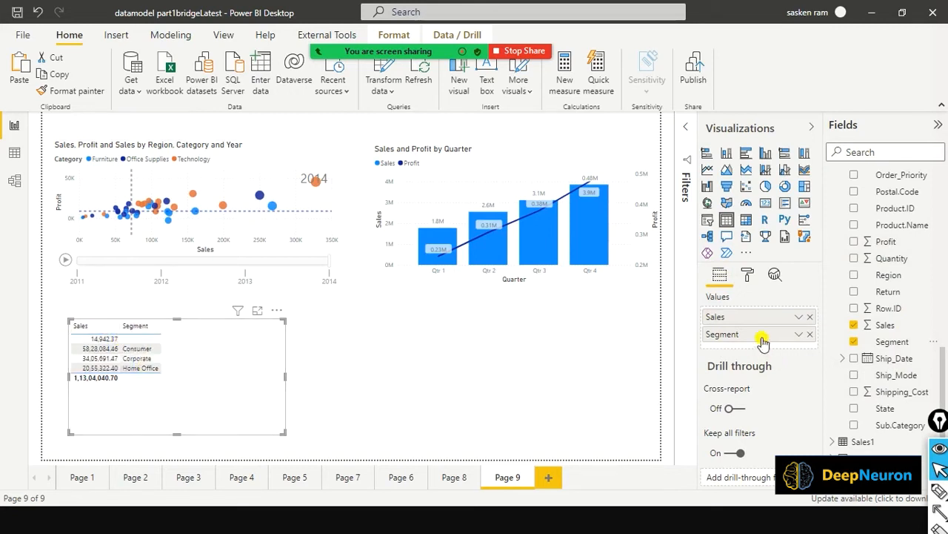
left_click_drag(763, 317, 763, 338)
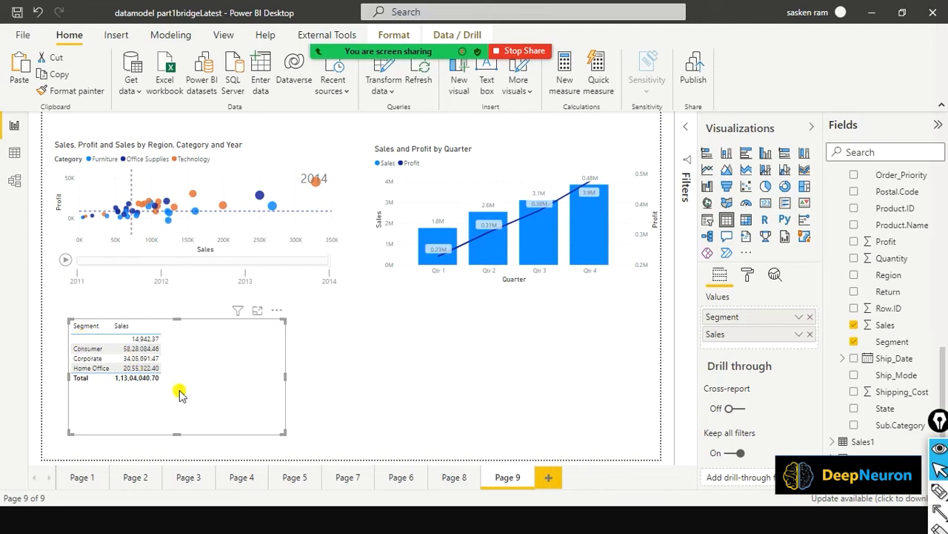
left_click_drag(285, 378, 255, 374)
left_click_drag(163, 432, 170, 398)
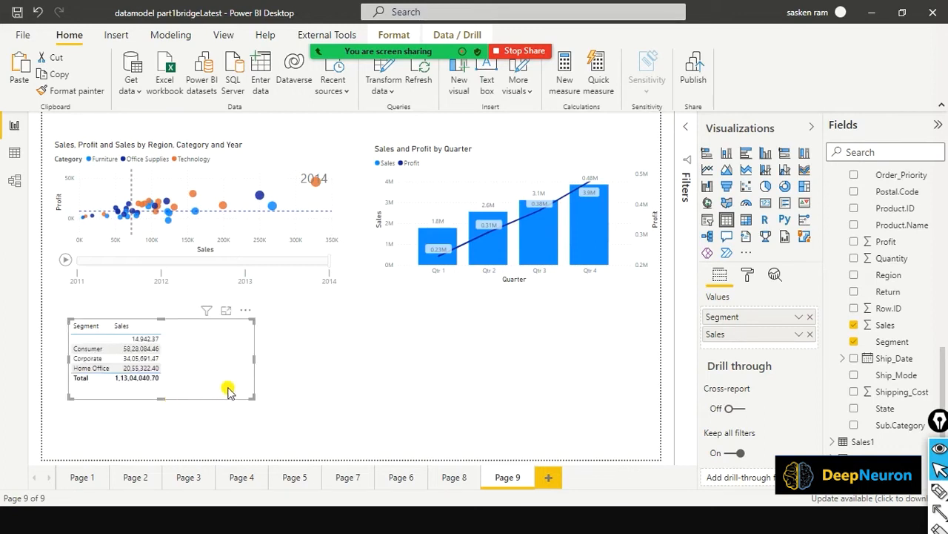
On Page 5, move the State and City table toward the upper-left corner and the line chart toward the upper-right corner
left_click(295, 477)
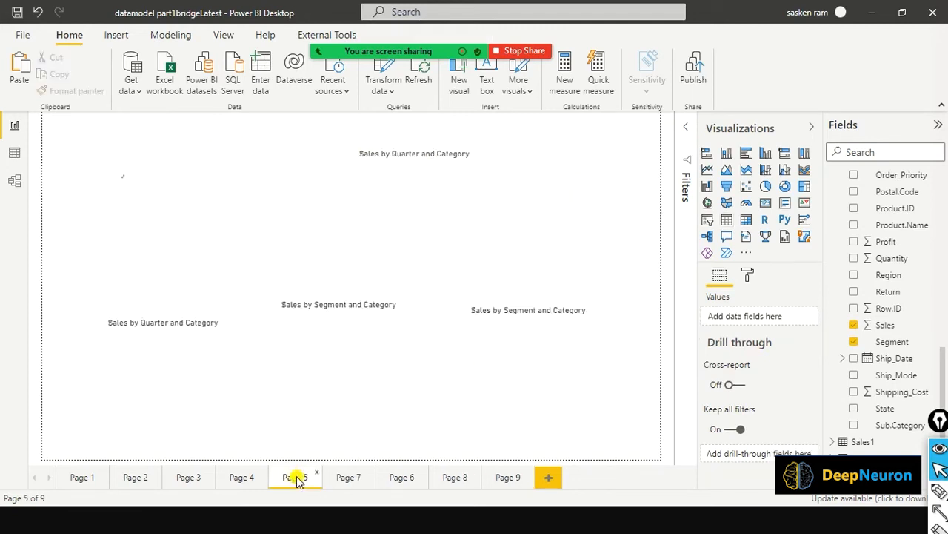
left_click(247, 480)
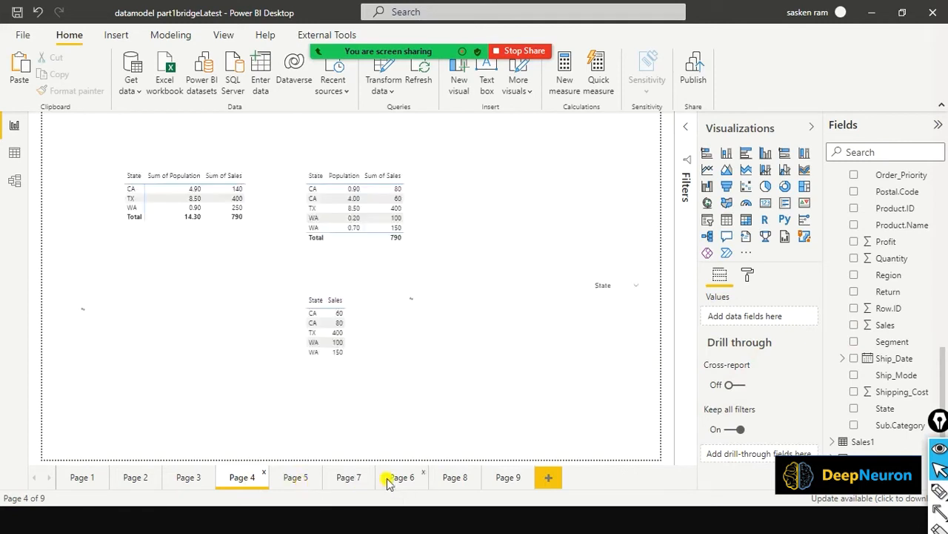
left_click(298, 478)
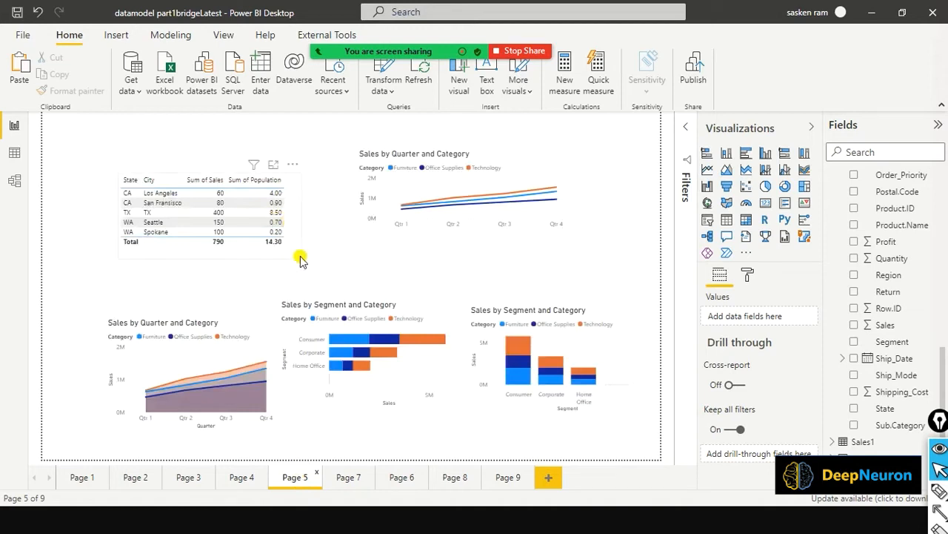
left_click_drag(269, 244, 258, 237)
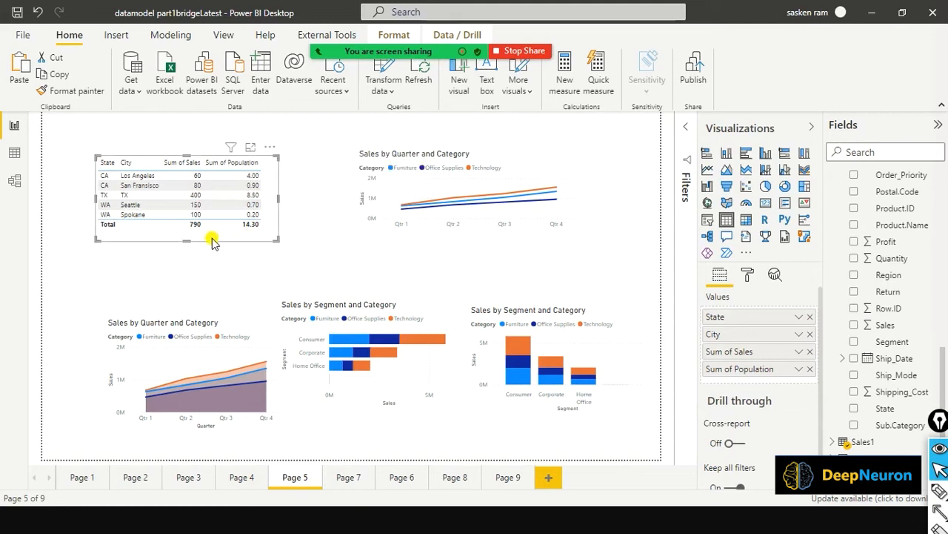
left_click_drag(144, 163, 111, 167)
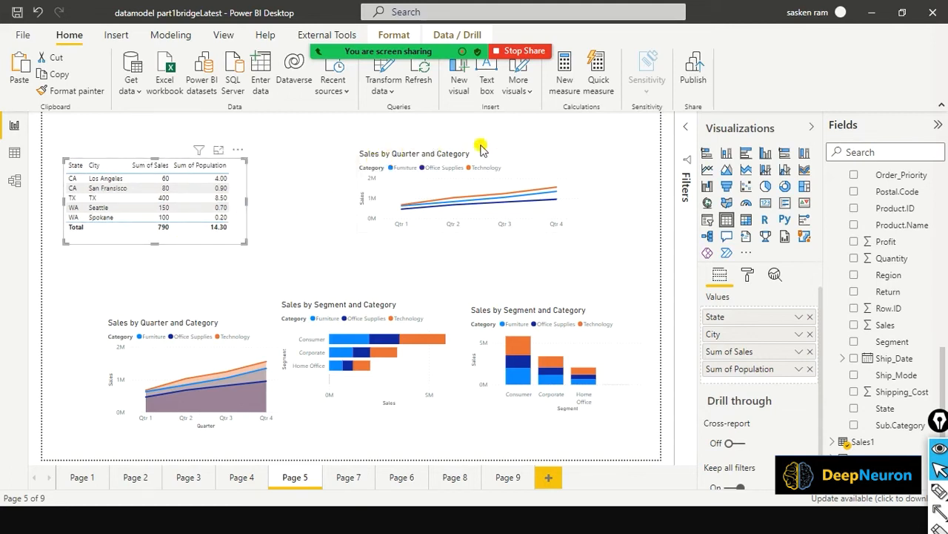
left_click_drag(503, 153, 618, 139)
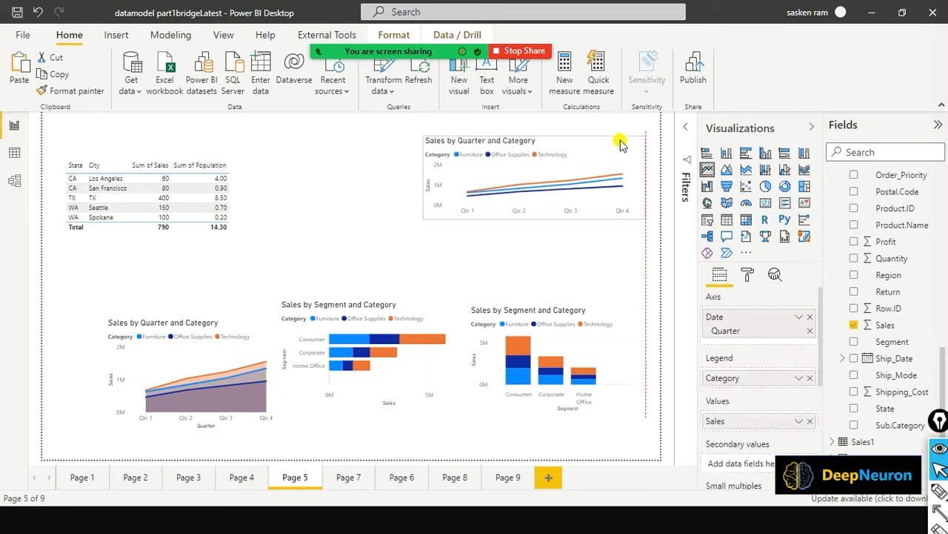
Narrow the Sales by Quarter and Category line chart by pulling its left edge inward
left_click_drag(424, 181, 477, 178)
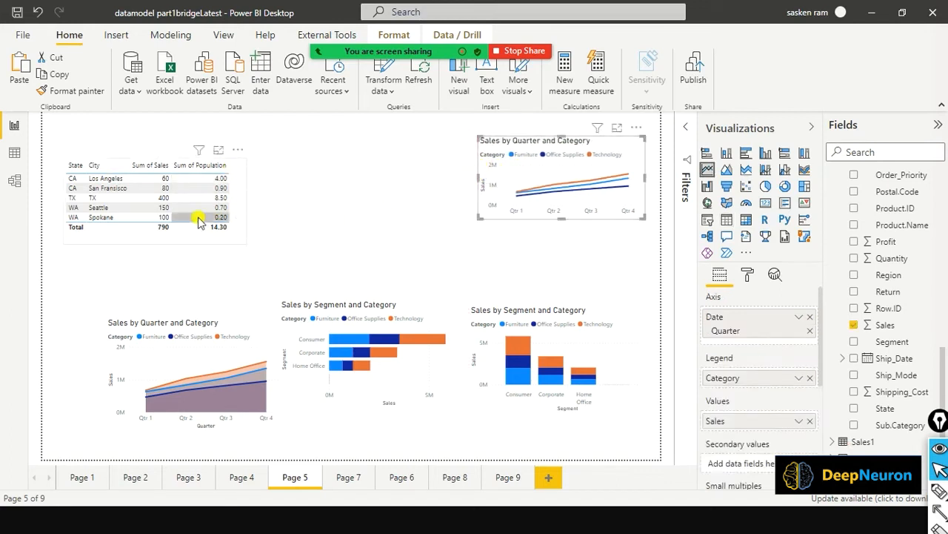
Examine the State and City table's position and size settings under its General formatting options
left_click(241, 183)
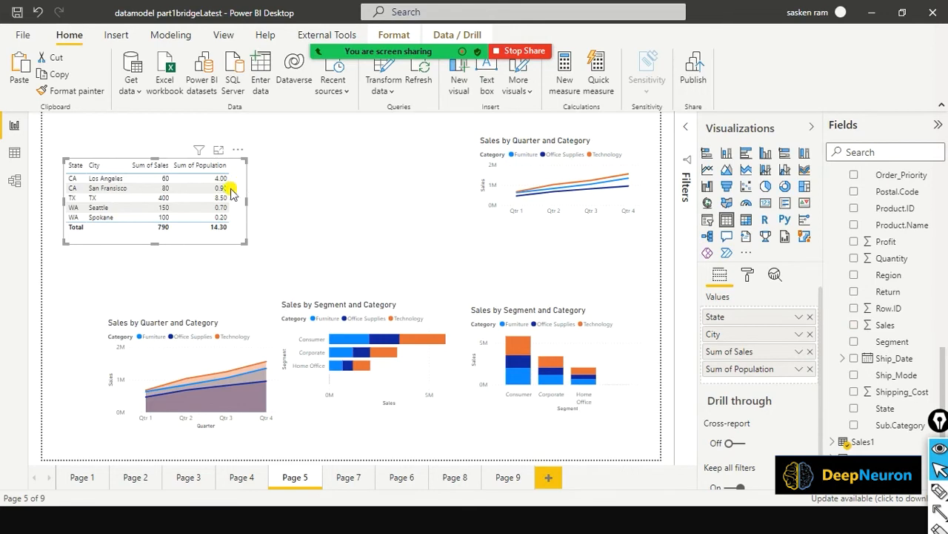
left_click(750, 275)
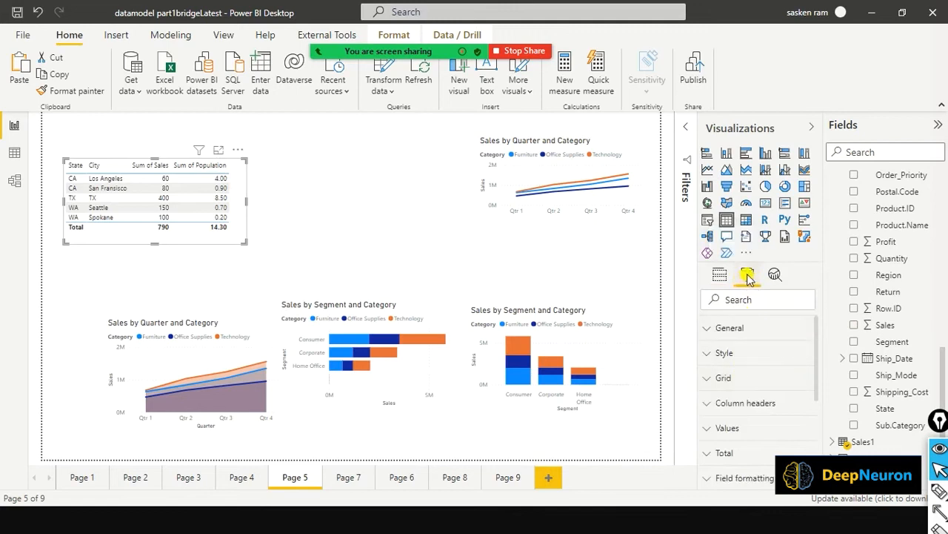
left_click(712, 335)
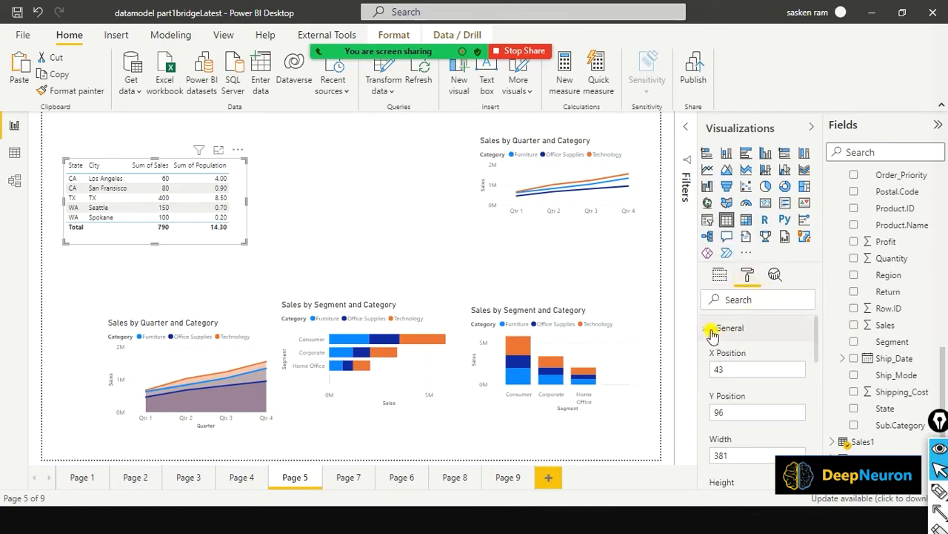
scroll(723, 363, "down", 2)
scroll(722, 363, "up", 2)
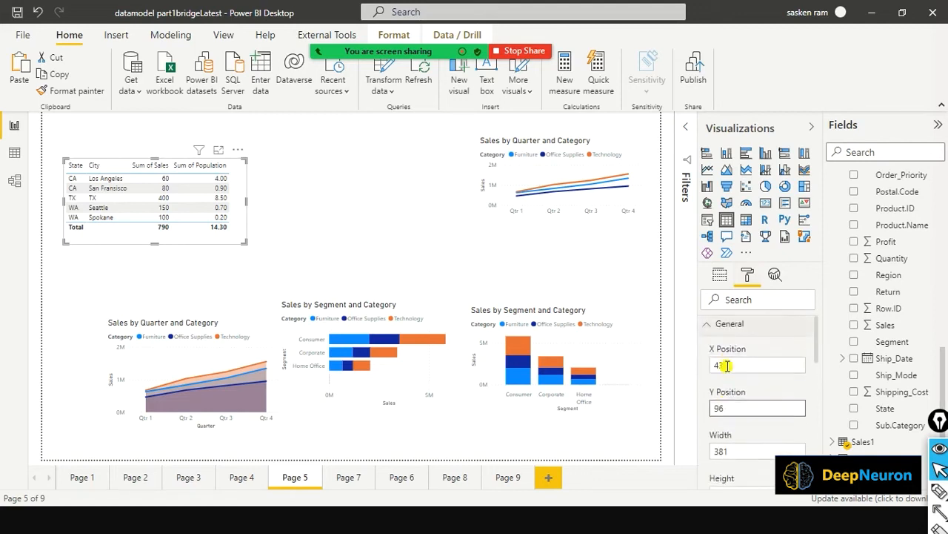
left_click(709, 334)
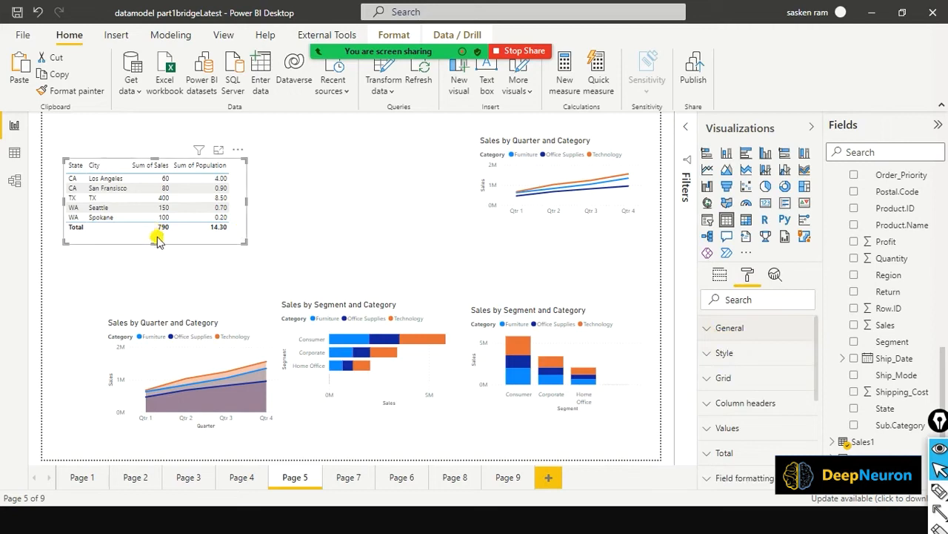
Shift the State and City table up and slightly inward, widen it a little, and shorten its frame to just below the Total row
left_click_drag(158, 237, 170, 263)
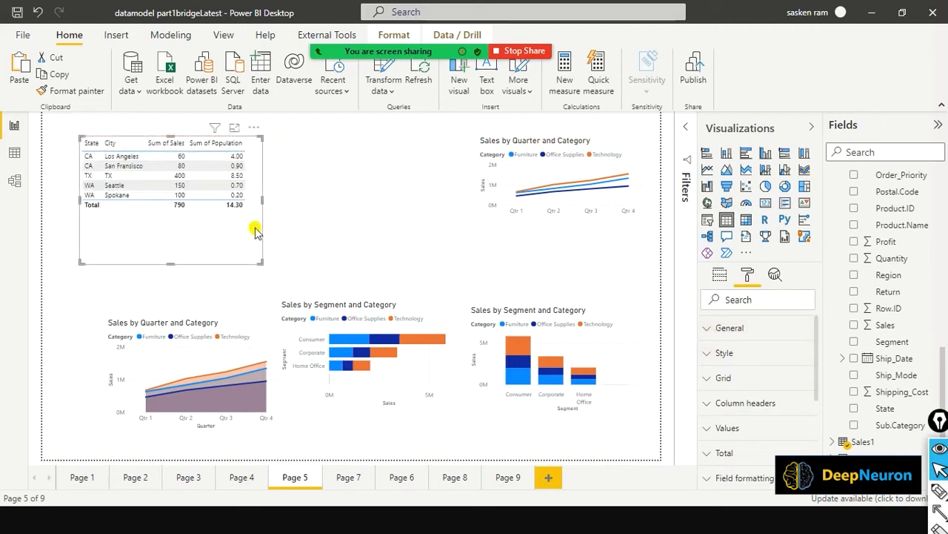
mouse_move(262, 200)
left_mouse_down()
mouse_move(339, 209)
mouse_move(270, 196)
mouse_move(265, 186)
mouse_move(266, 194)
left_mouse_up()
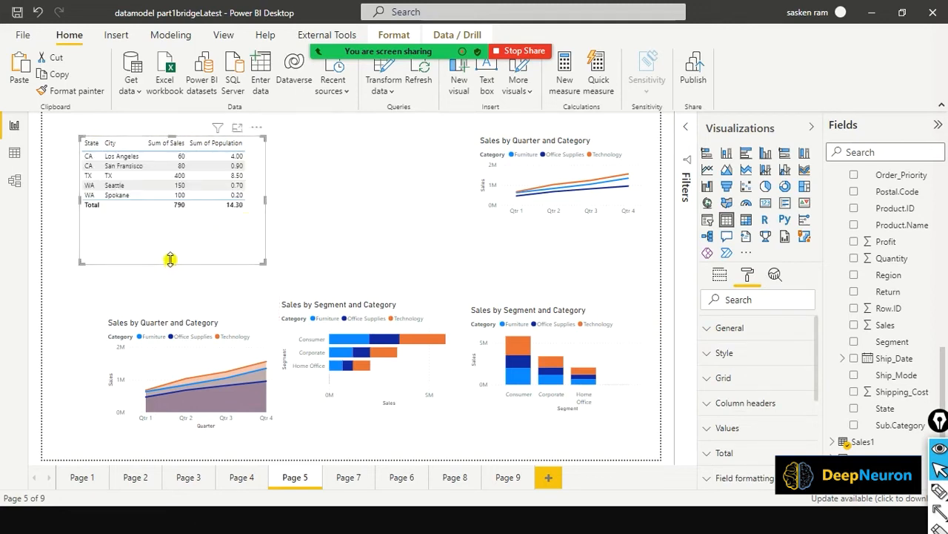
left_click_drag(171, 260, 188, 215)
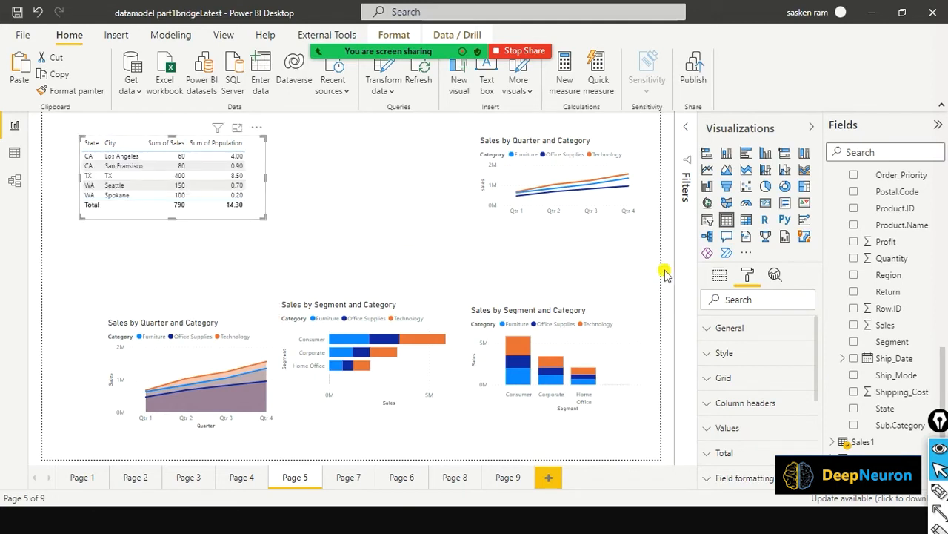
Try the Bold header style on the State and City table
left_click(741, 355)
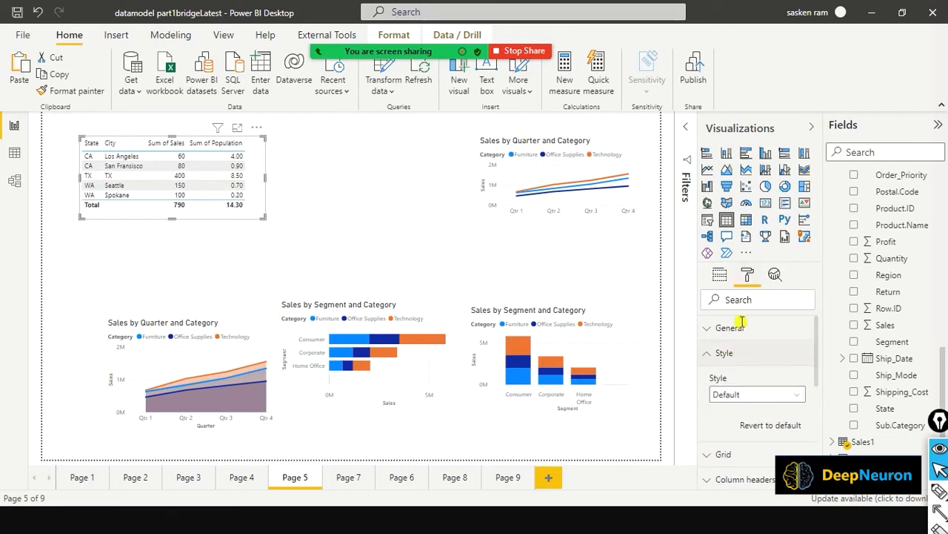
scroll(748, 365, "down", 1)
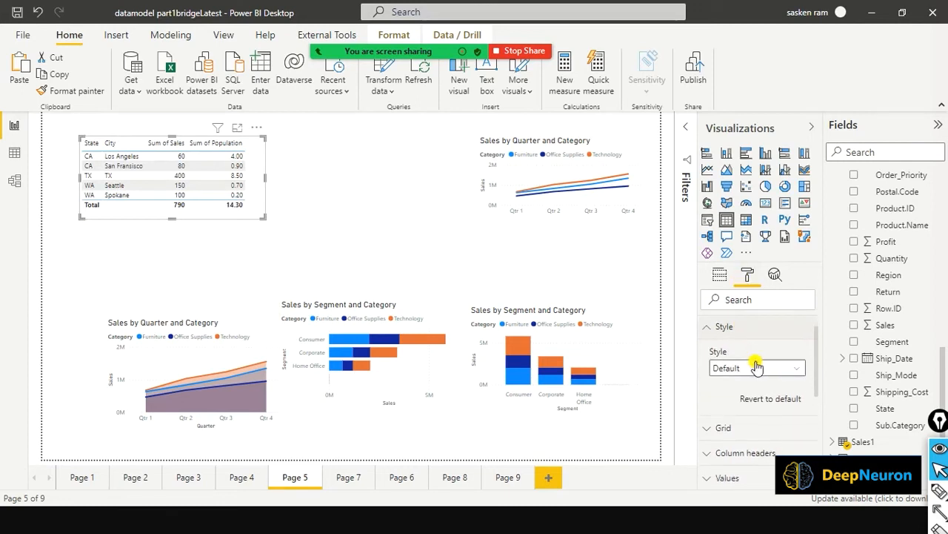
left_click(795, 369)
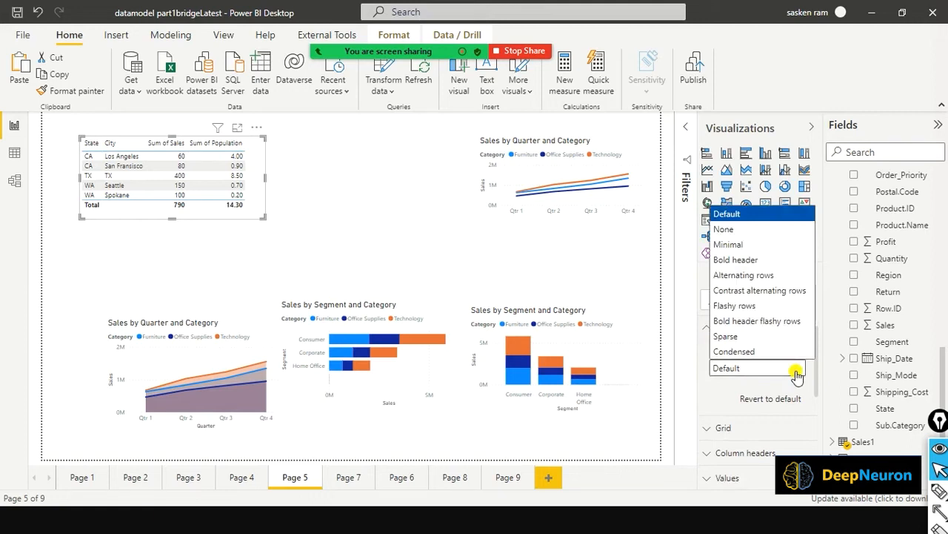
left_click(745, 259)
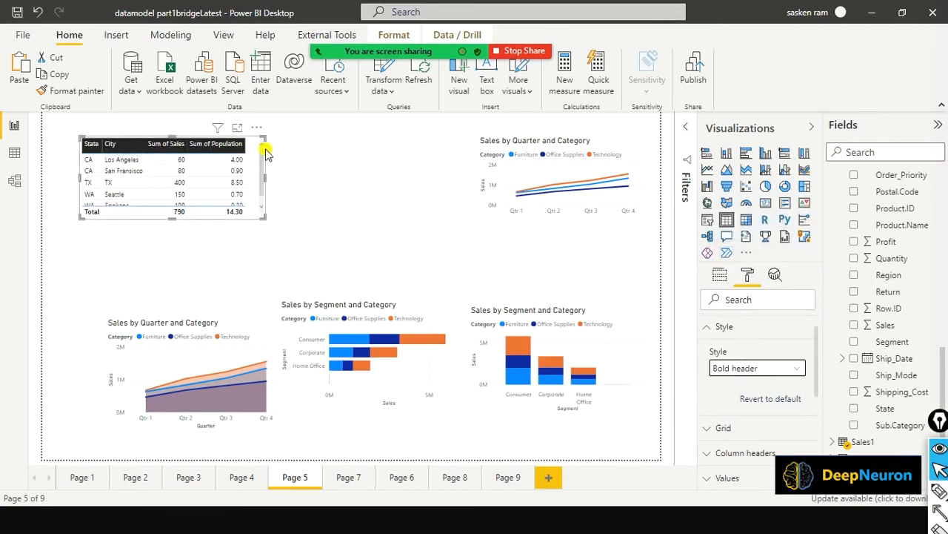
Apply the Alternating rows style to the State and City table and lengthen its frame to fit all rows
left_click(782, 374)
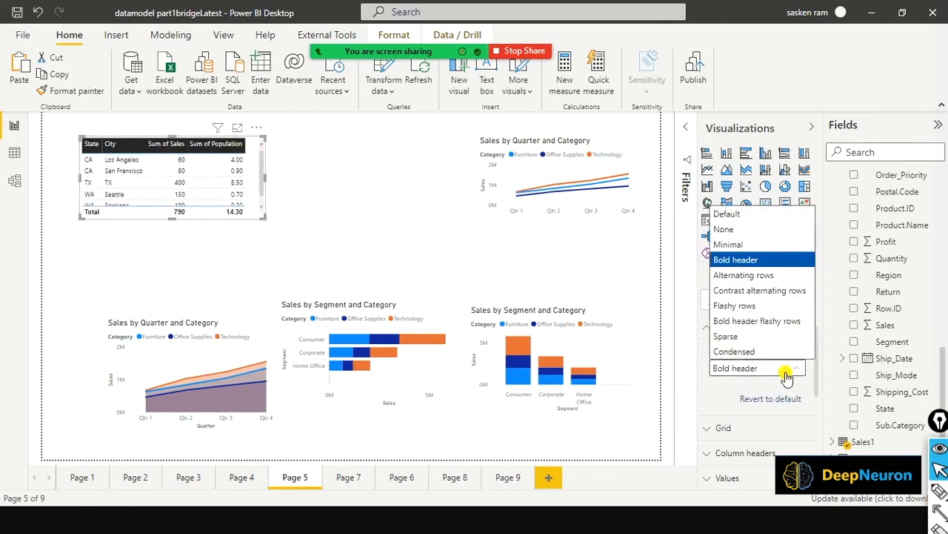
left_click(747, 275)
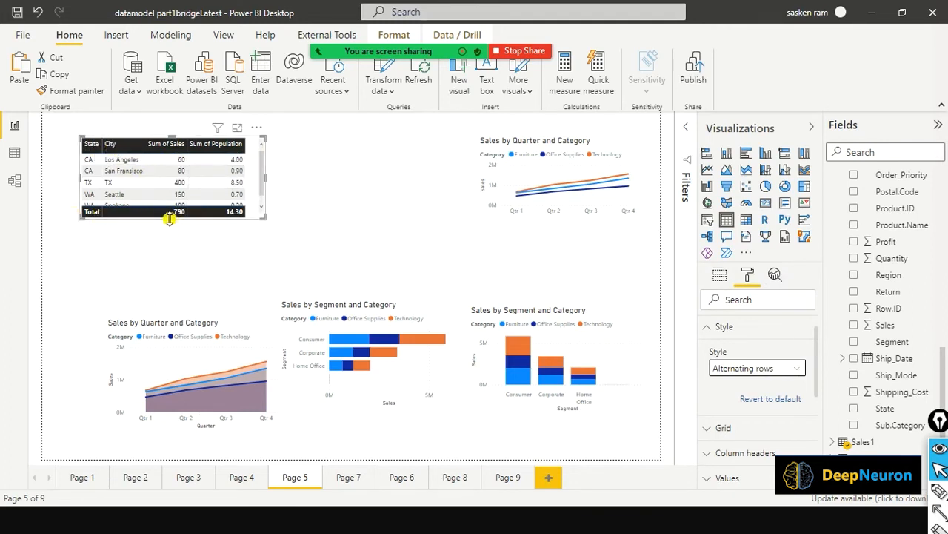
mouse_move(172, 219)
left_mouse_down()
mouse_move(168, 251)
mouse_move(187, 227)
left_mouse_up()
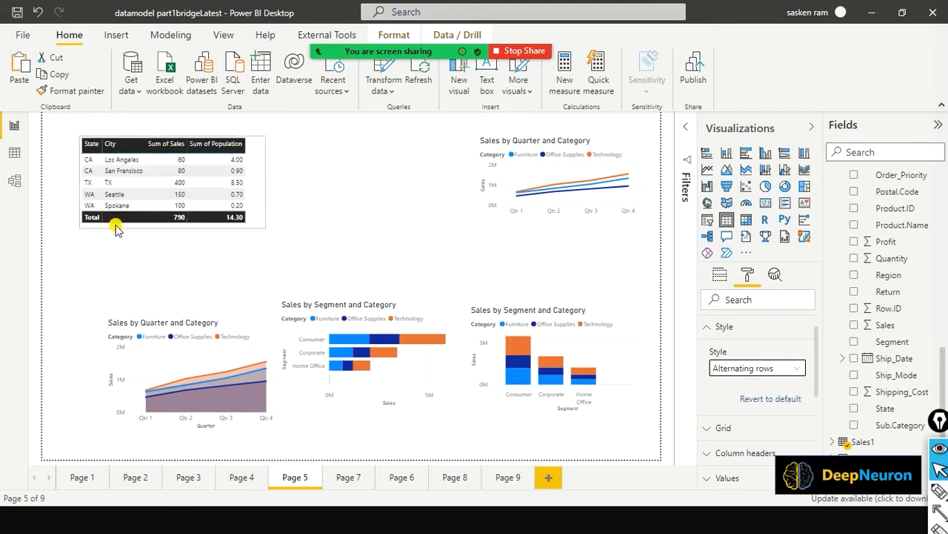
left_click(229, 147)
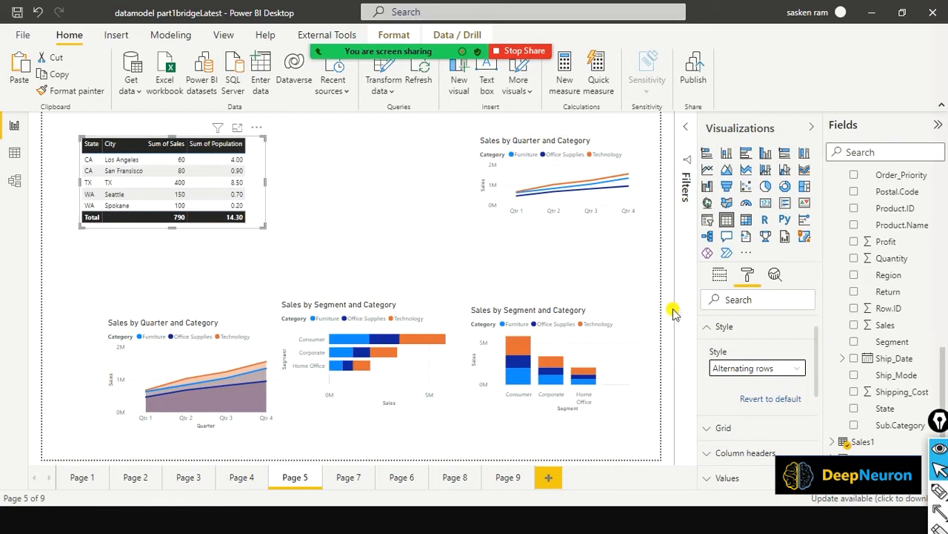
Try the Contrast alternating rows, Flashy rows, Bold header flashy rows, Sparse and Condensed styles on the State and City table
left_click(793, 371)
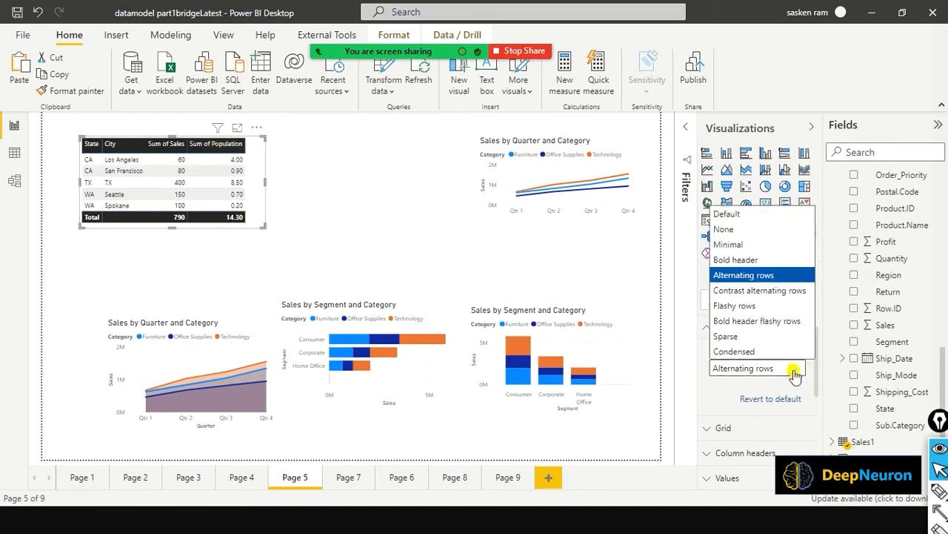
left_click(785, 291)
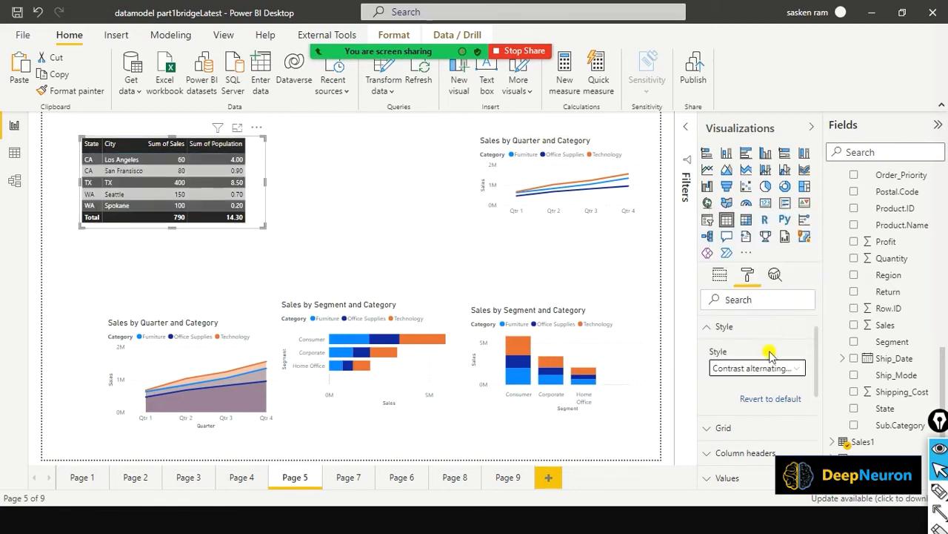
left_click(784, 368)
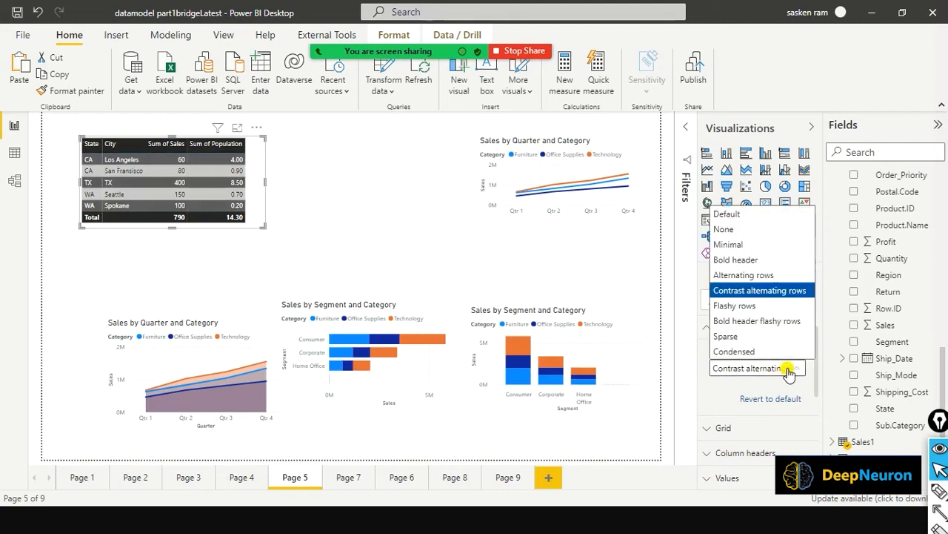
left_click(773, 305)
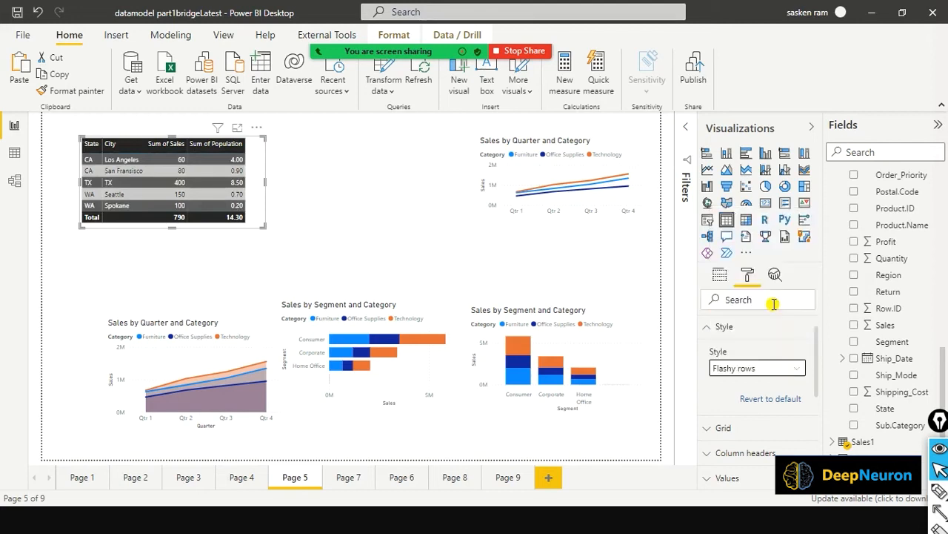
left_click(791, 369)
left_click(795, 324)
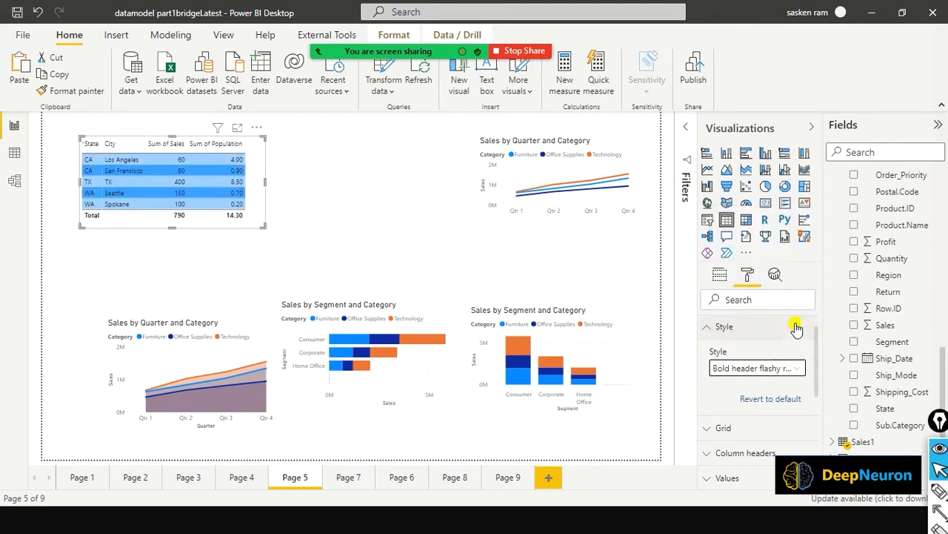
left_click(790, 370)
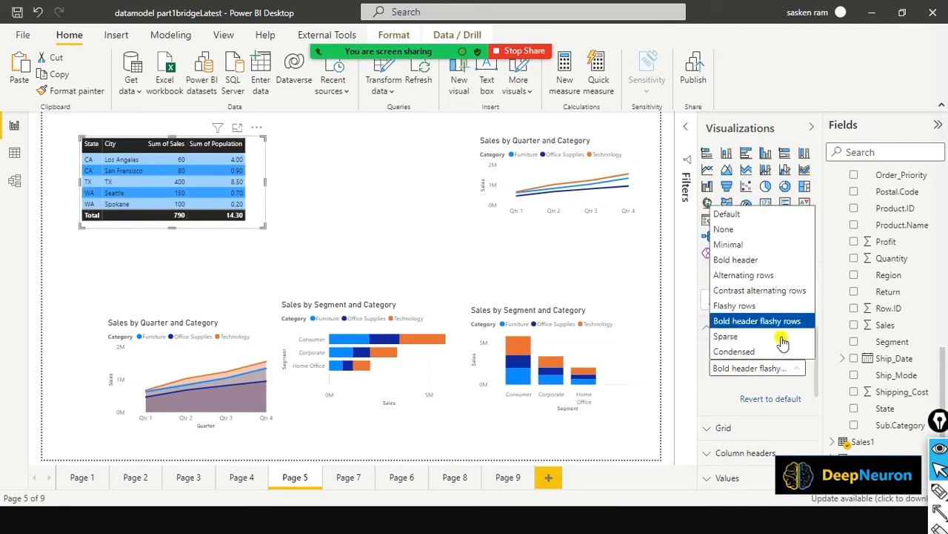
left_click(779, 333)
left_click(788, 367)
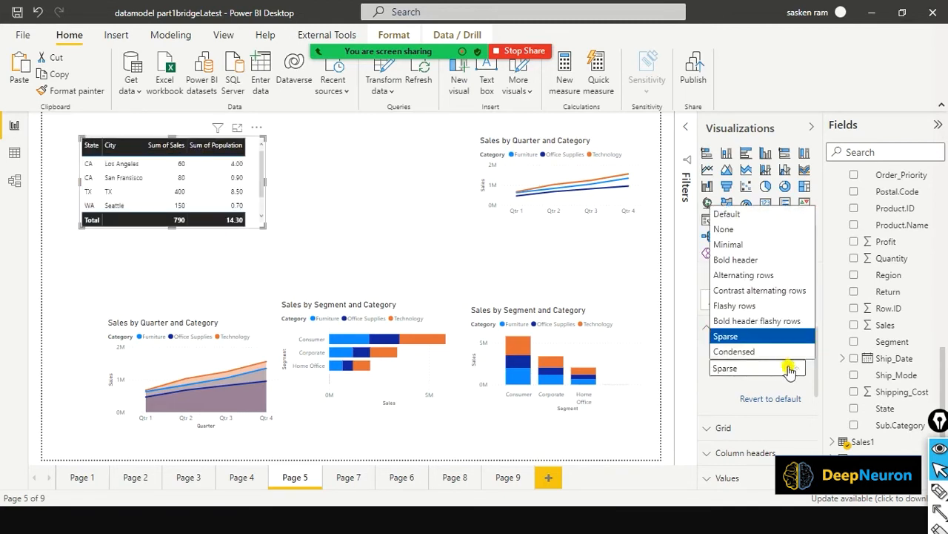
left_click(781, 352)
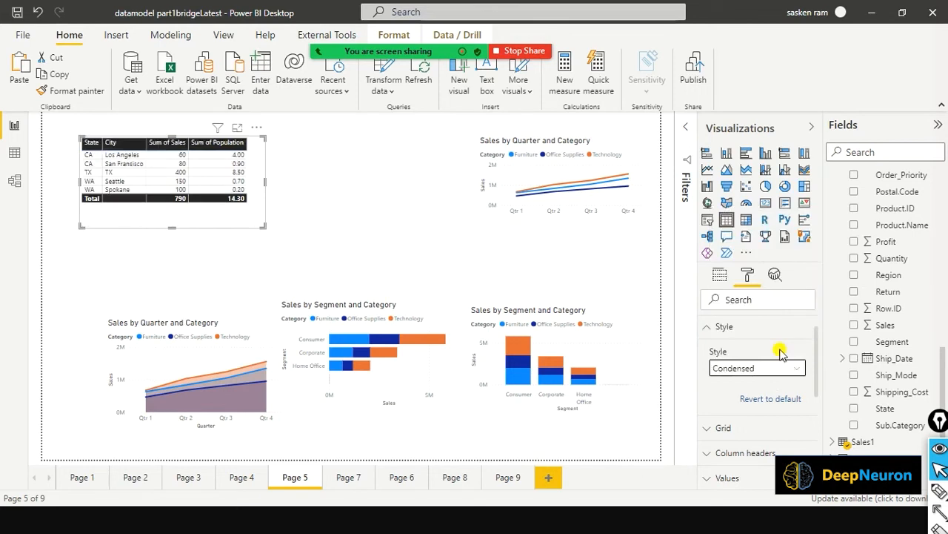
Set the State and City table's style back to Alternating rows and keep the table selected
left_click(778, 368)
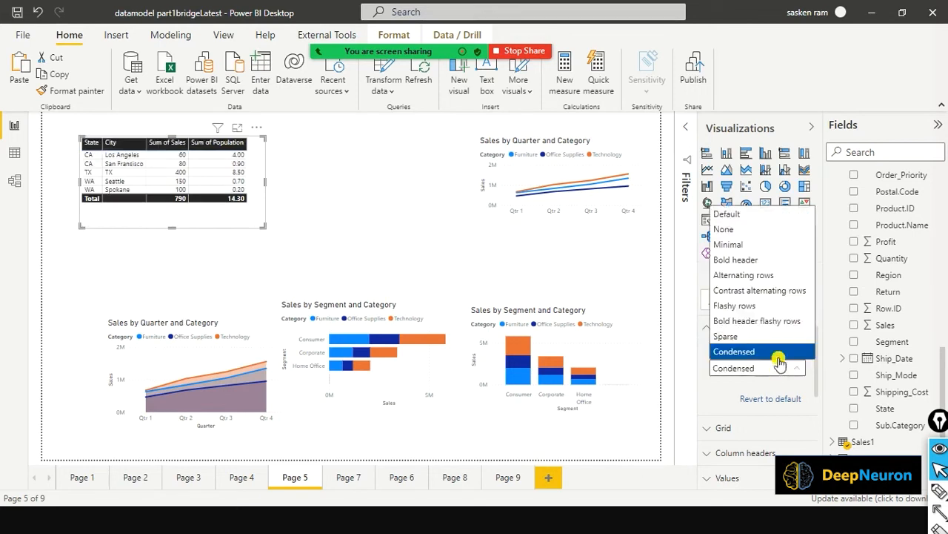
left_click(777, 277)
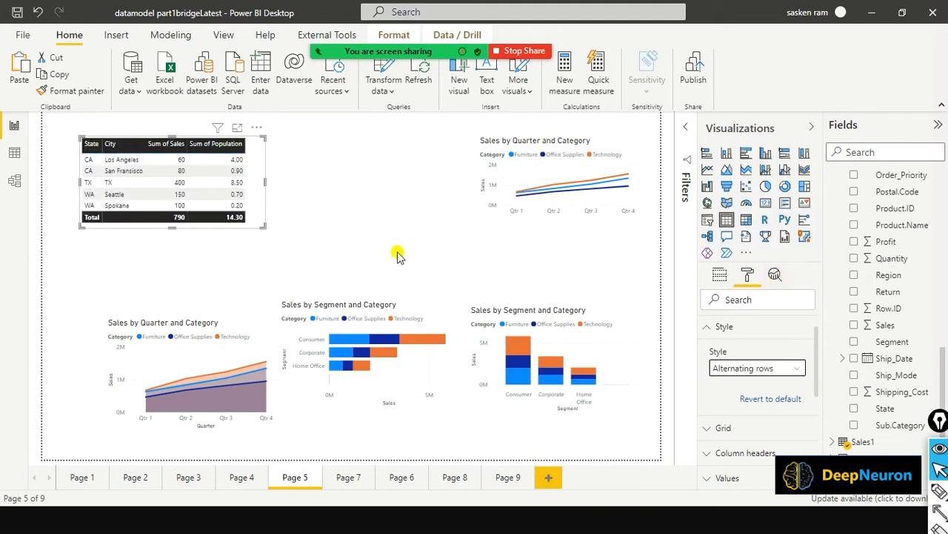
left_click(265, 186)
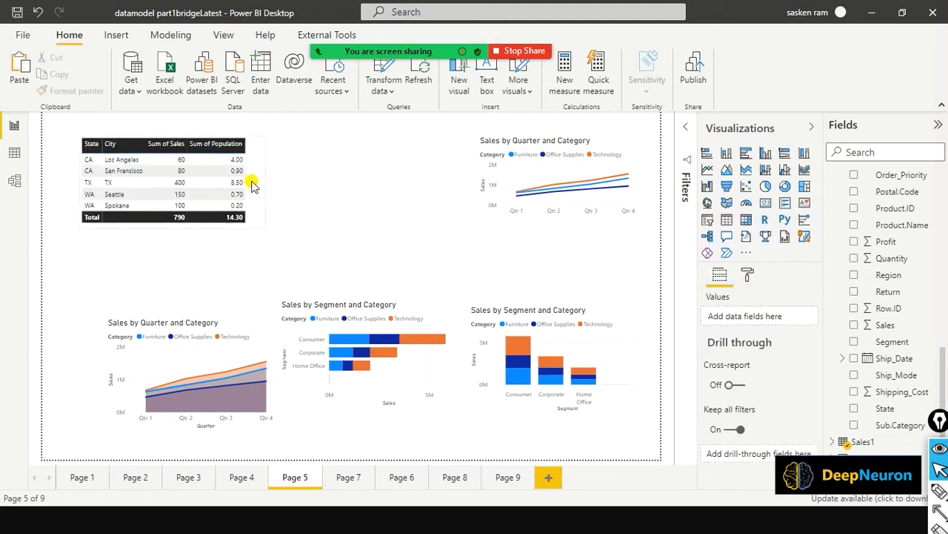
left_click(265, 188)
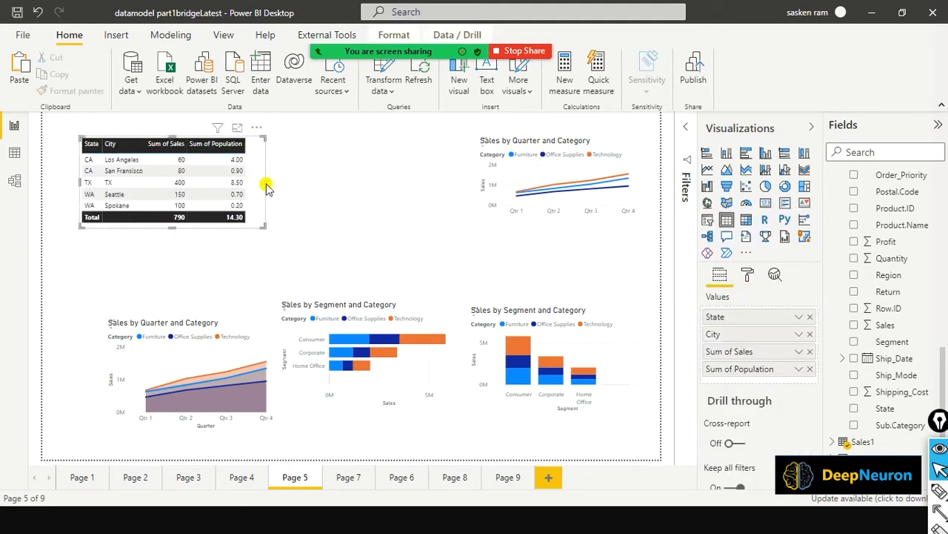
Turn on the vertical grid in the State and City table's formatting
left_click(748, 275)
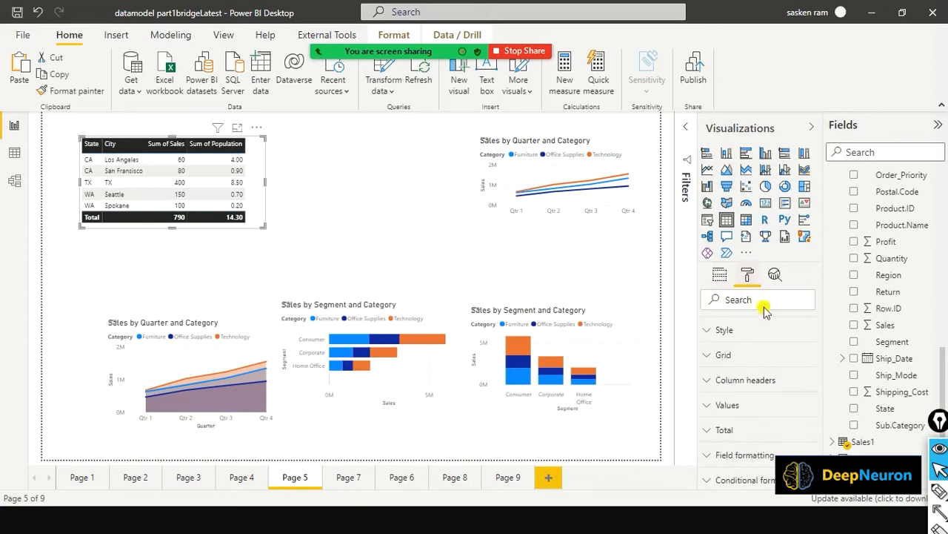
scroll(705, 380, "up", 1)
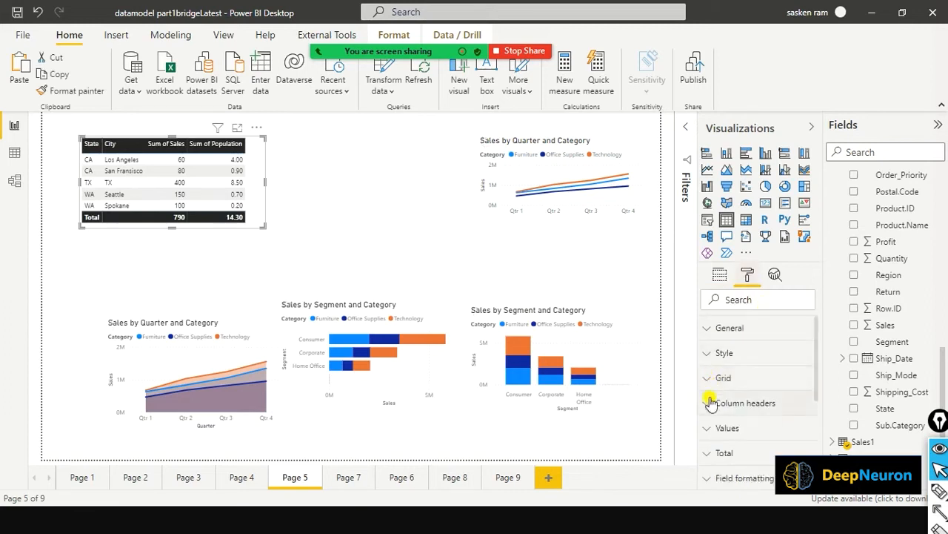
left_click(708, 380)
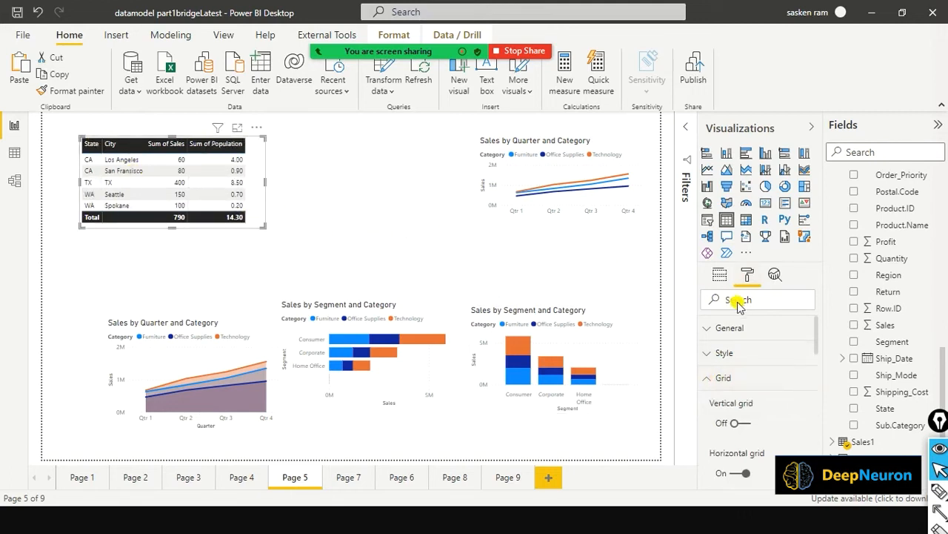
scroll(766, 348, "down", 1)
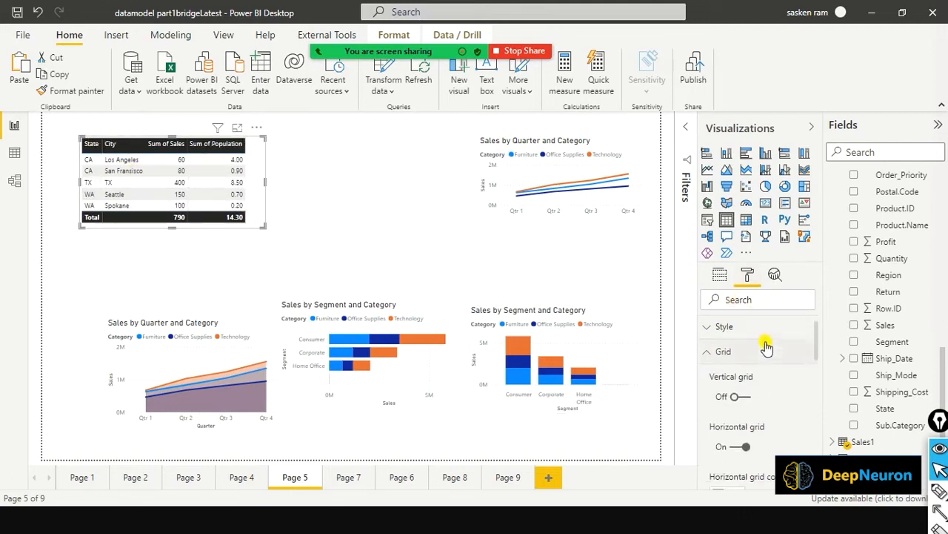
left_click(749, 400)
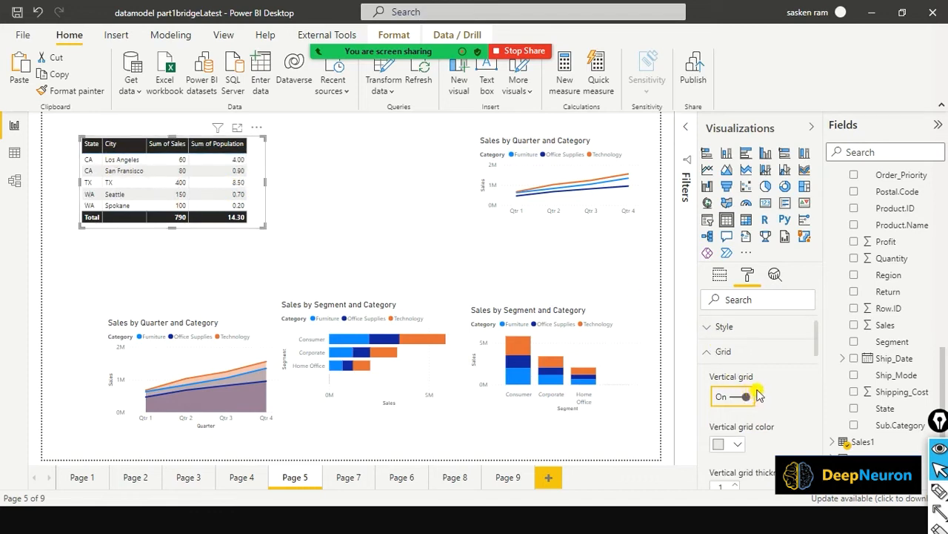
Examine the table's grid color, grid thickness, row padding and outline color options
scroll(758, 395, "down", 3)
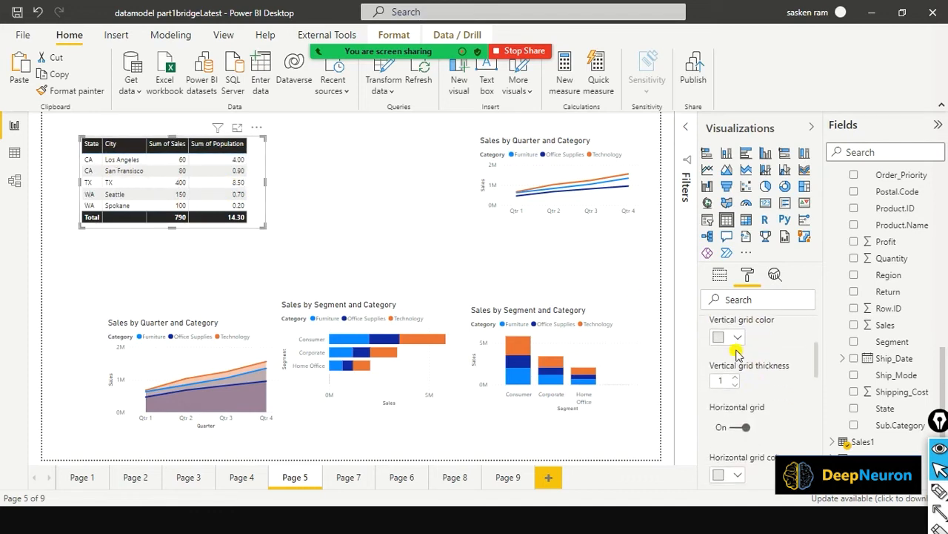
scroll(756, 385, "down", 4)
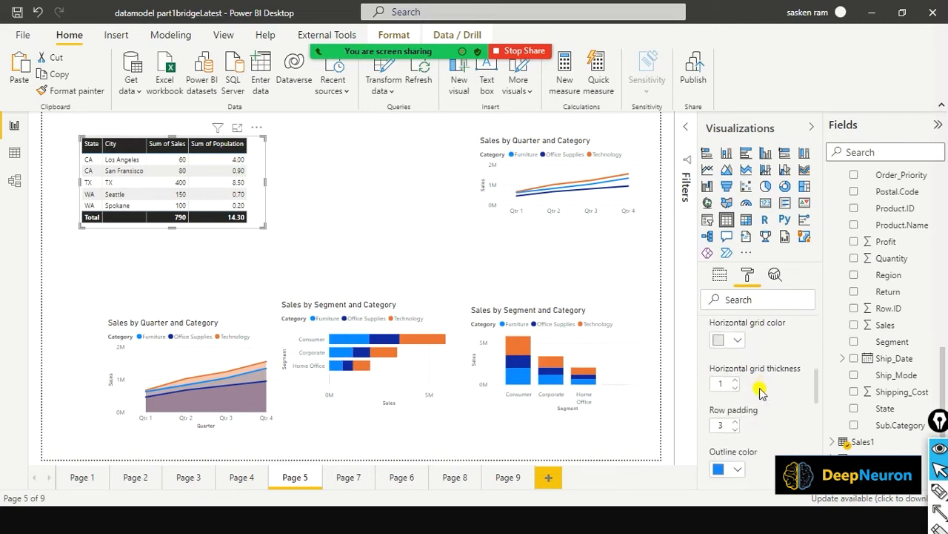
Examine the table's grid settings, from horizontal grid and row padding to outline, text size and image height
scroll(759, 391, "down", 2)
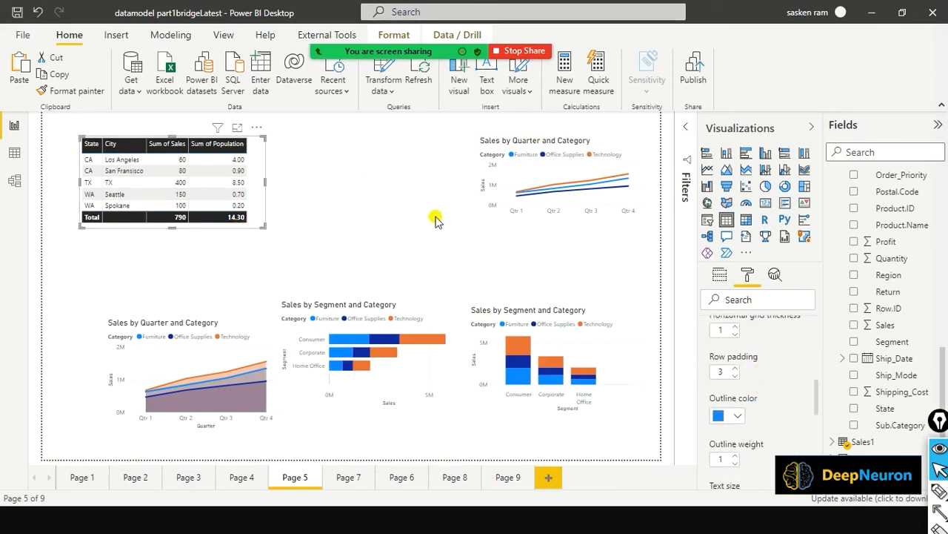
scroll(727, 319, "up", 3)
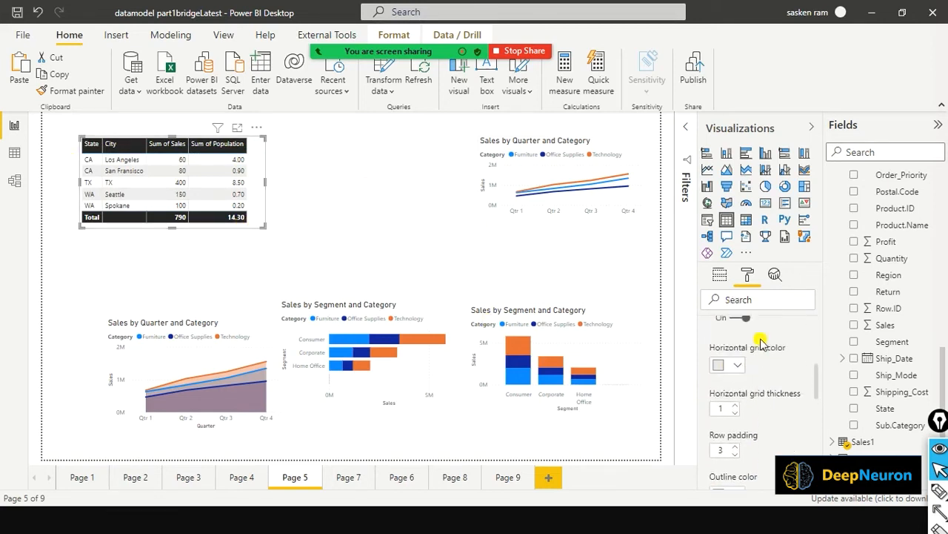
scroll(761, 340, "up", 1)
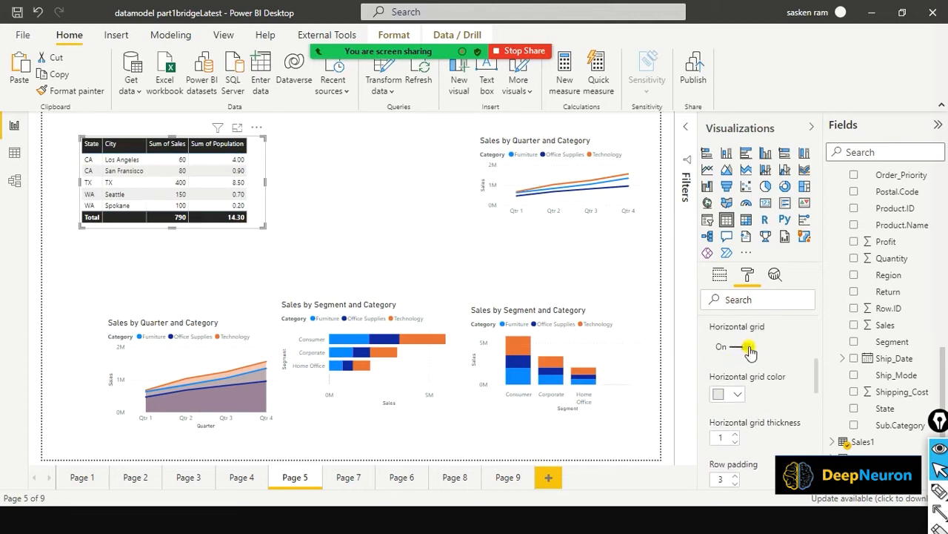
scroll(748, 349, "down", 3)
scroll(760, 400, "down", 5)
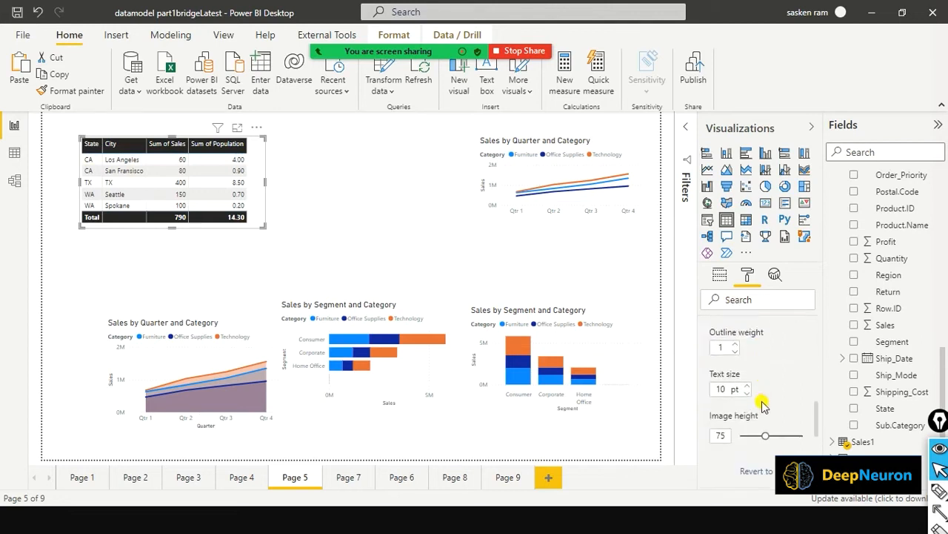
scroll(763, 404, "down", 5)
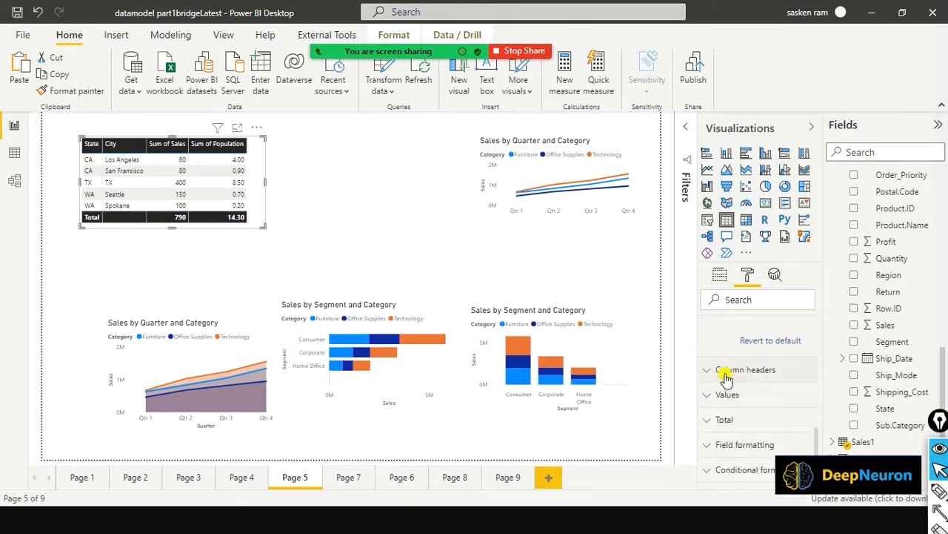
Set the table's column header font family to DIN and the header text size to 14 pt
left_click(710, 370)
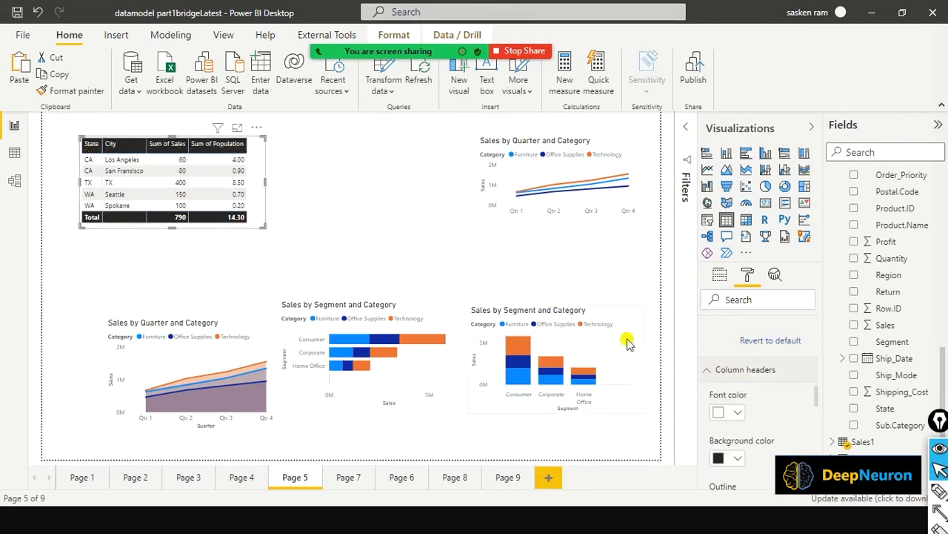
scroll(767, 404, "down", 1)
scroll(767, 404, "down", 1)
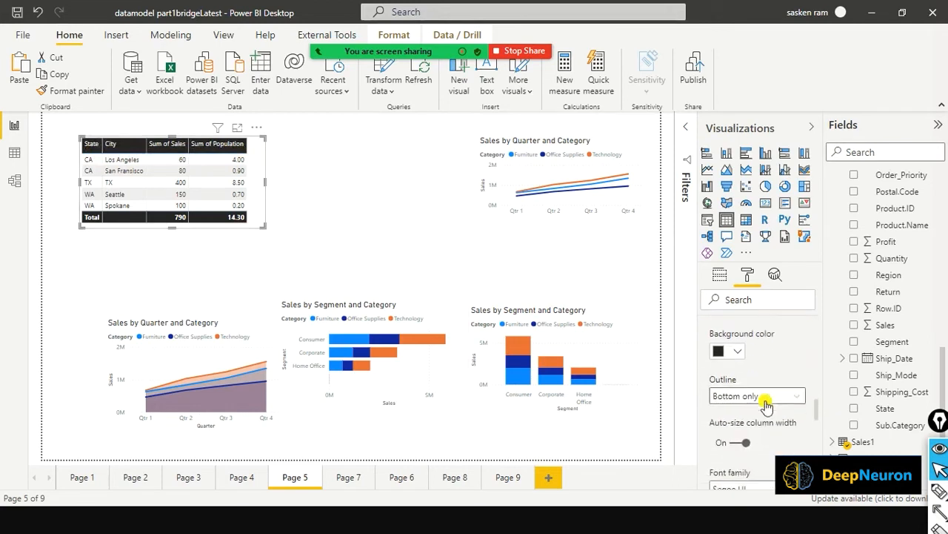
scroll(767, 404, "up", 1)
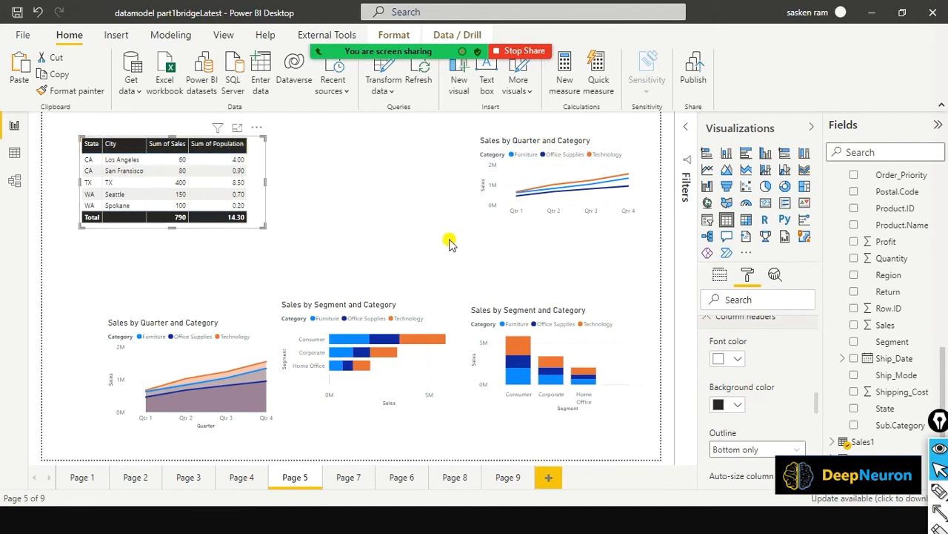
scroll(773, 392, "down", 1)
scroll(773, 391, "down", 1)
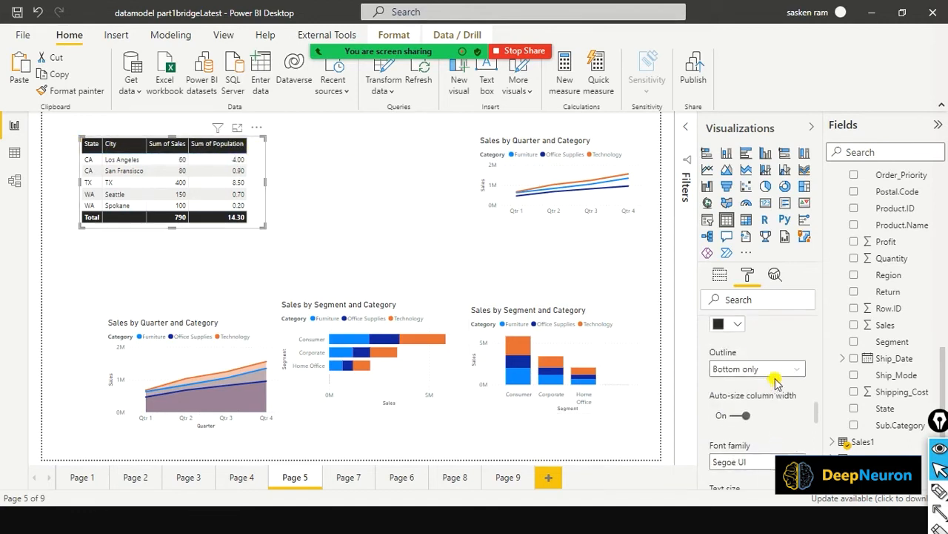
scroll(774, 380, "down", 3)
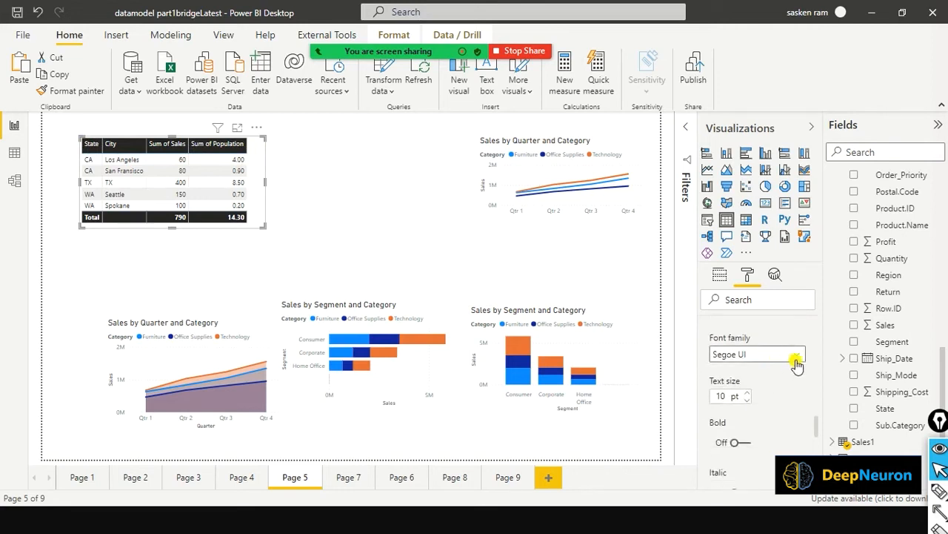
left_click(796, 358)
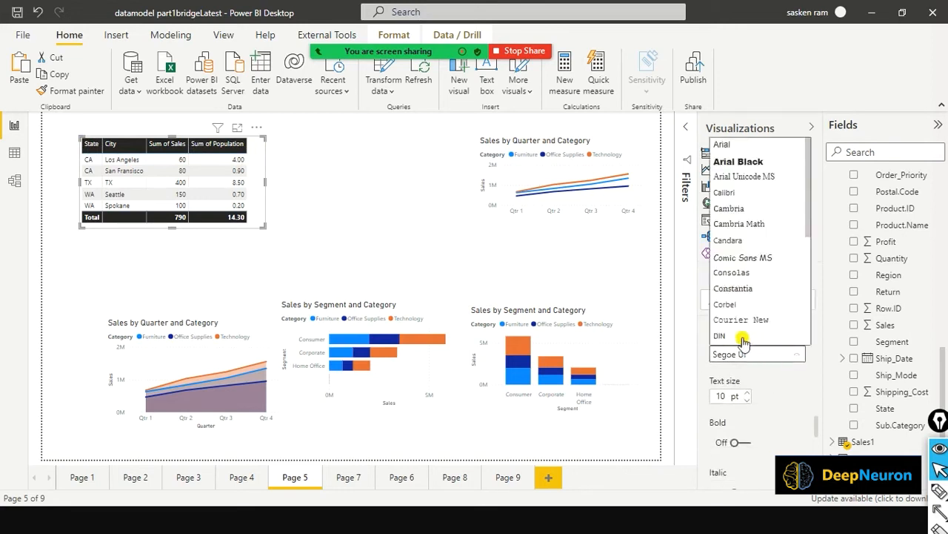
scroll(743, 341, "down", 1)
left_click(737, 337)
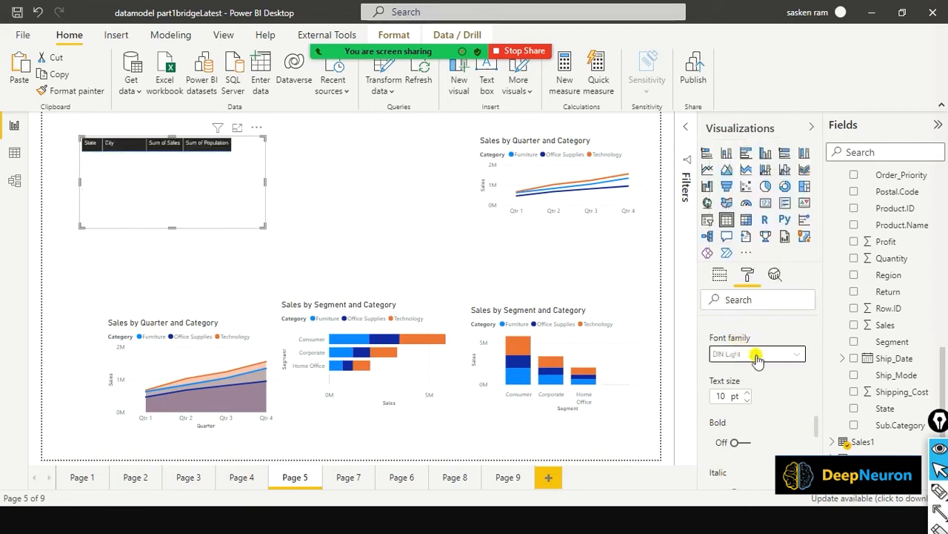
left_click(758, 358)
left_click(752, 320)
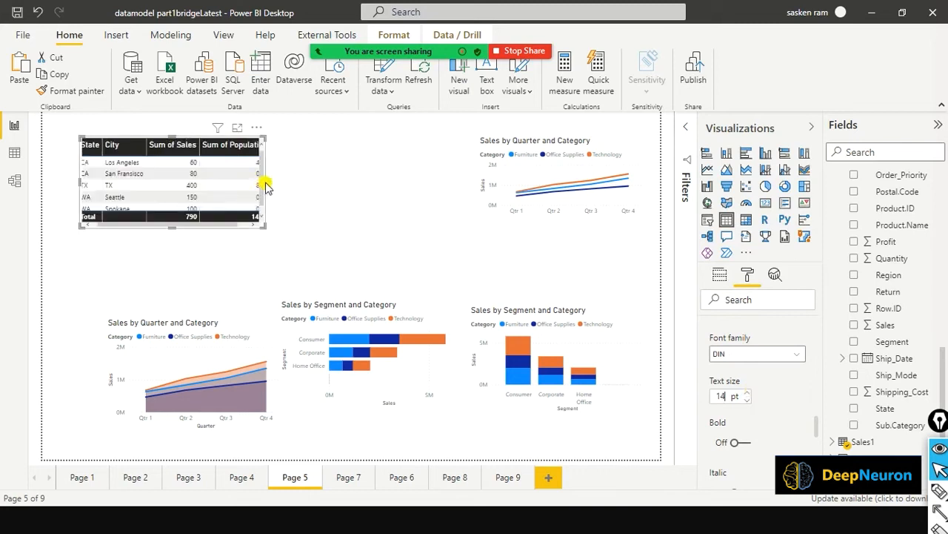
Resize the table visual so all its columns fit, and reposition it slightly on the canvas
left_click_drag(342, 191, 339, 191)
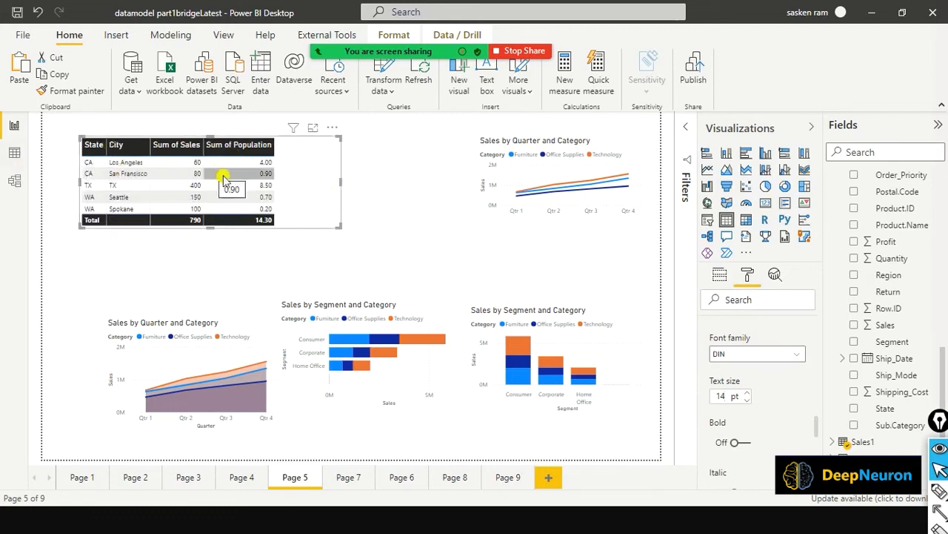
left_click_drag(338, 199, 283, 192)
Examine the remaining column header options, including italic, underline, alignment, word wrap, colors and outline
scroll(791, 379, "down", 1)
scroll(792, 379, "down", 5)
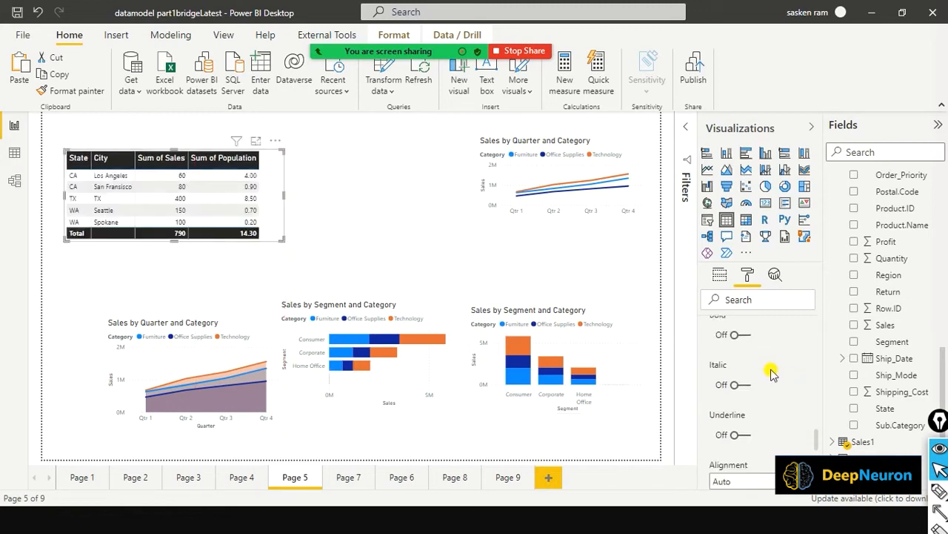
scroll(771, 375, "up", 1)
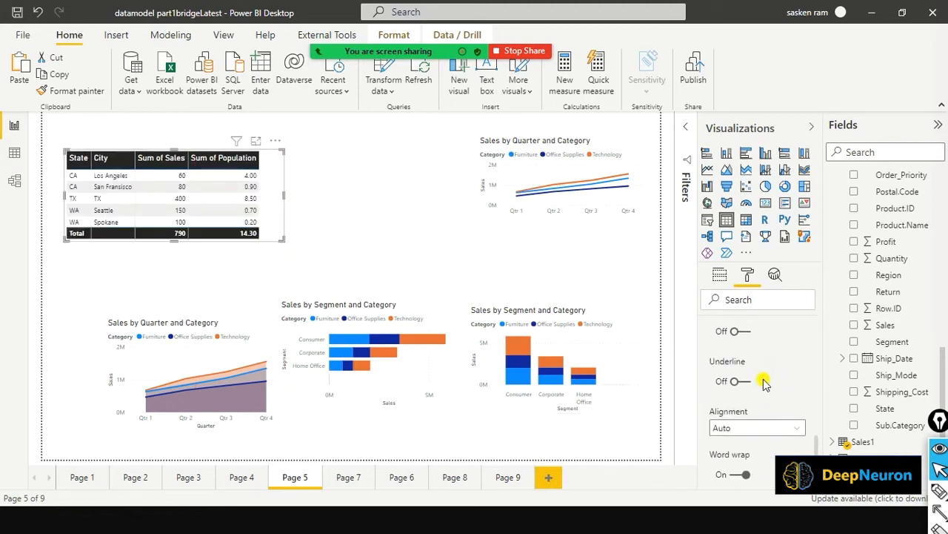
scroll(753, 340, "up", 5)
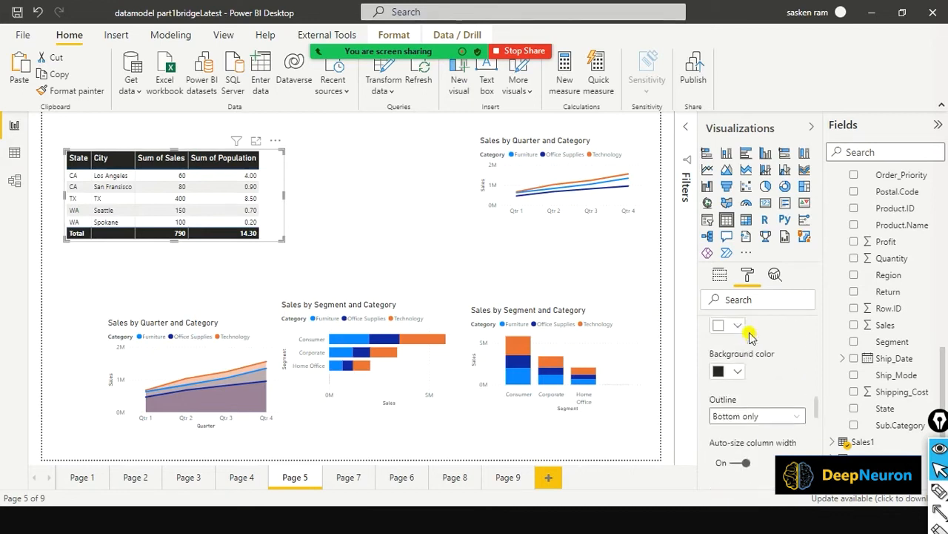
scroll(746, 333, "up", 3)
scroll(746, 333, "down", 4)
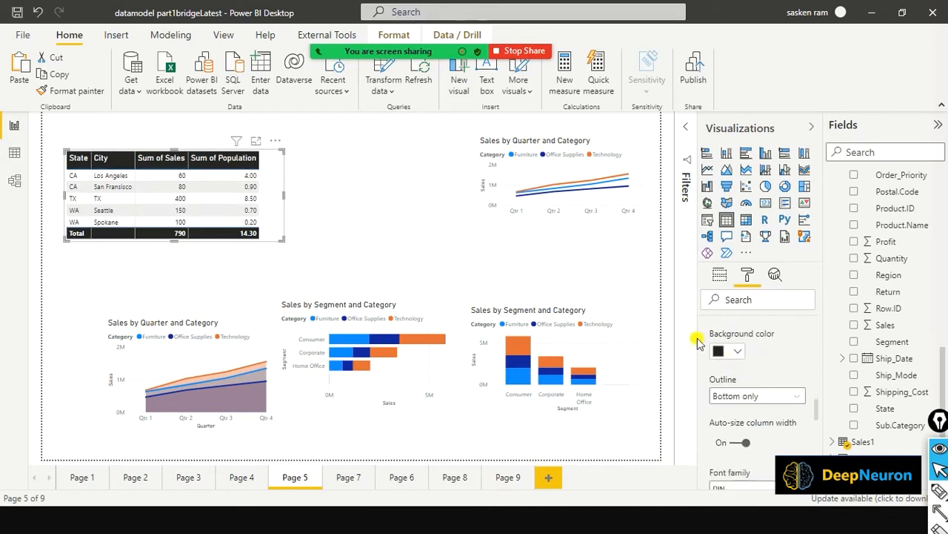
scroll(734, 343, "up", 2)
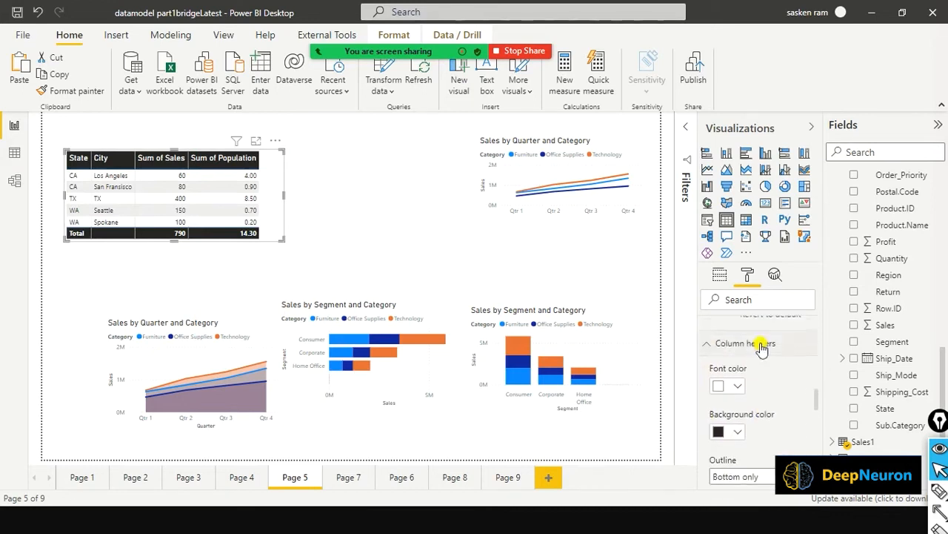
Set the table's total row font family to DIN and its text size to 11 pt
left_click(705, 348)
scroll(756, 370, "down", 1)
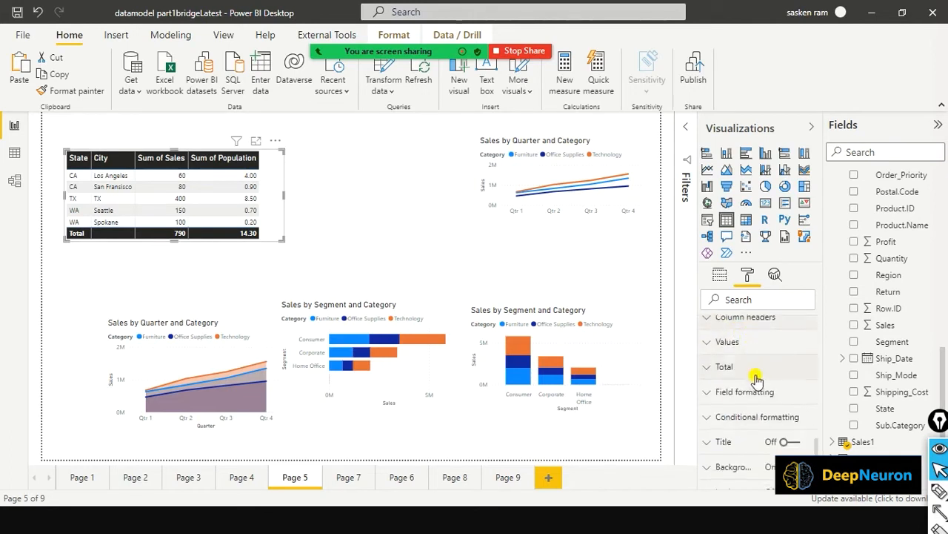
left_click(708, 370)
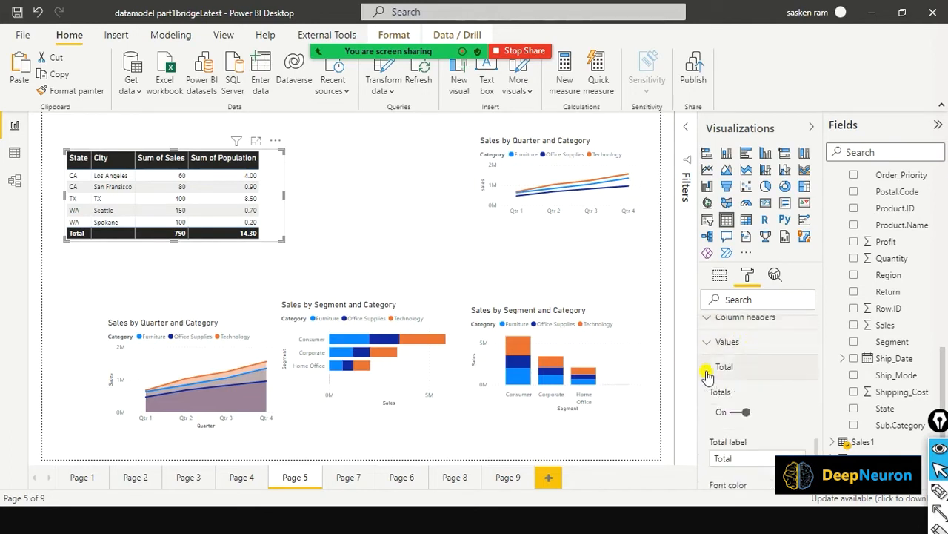
scroll(750, 413, "down", 3)
scroll(749, 413, "down", 3)
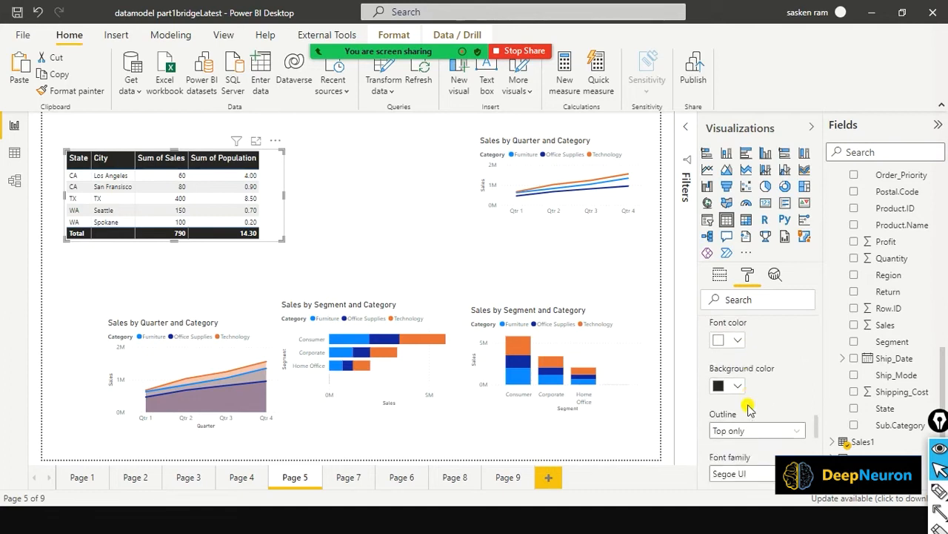
left_click(768, 400)
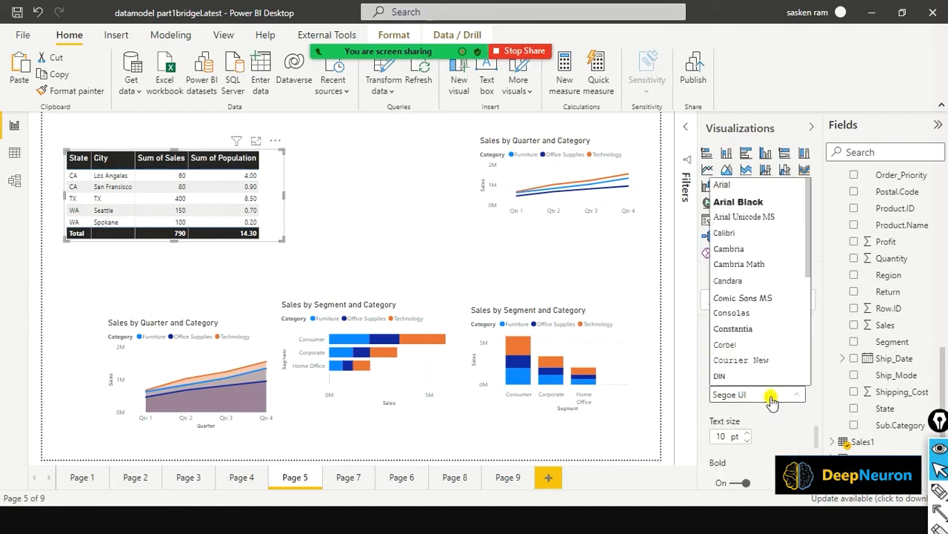
left_click(750, 374)
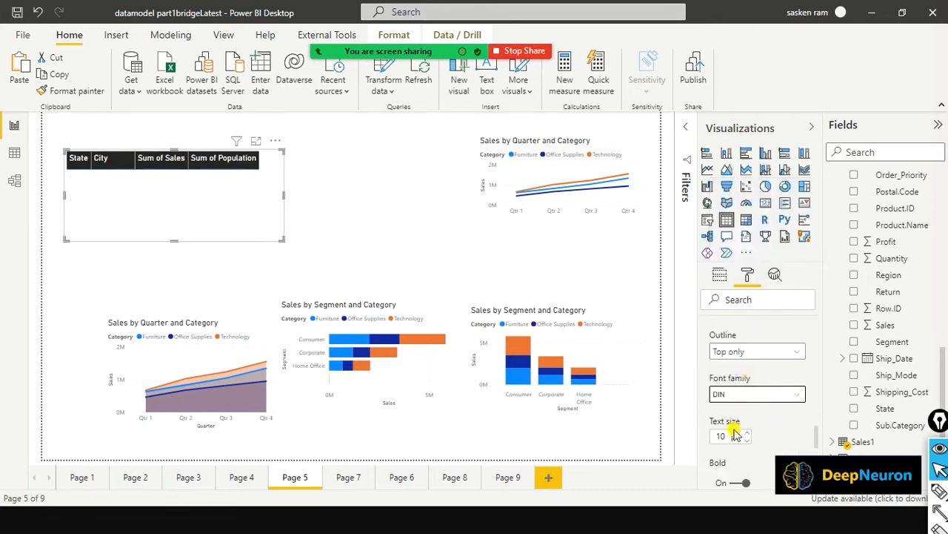
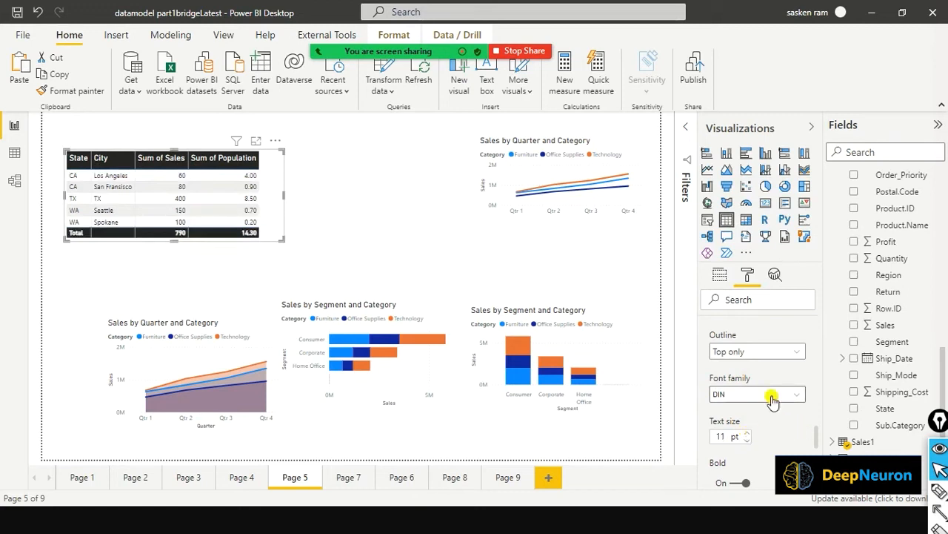
scroll(773, 393, "up", 1)
scroll(778, 378, "down", 3)
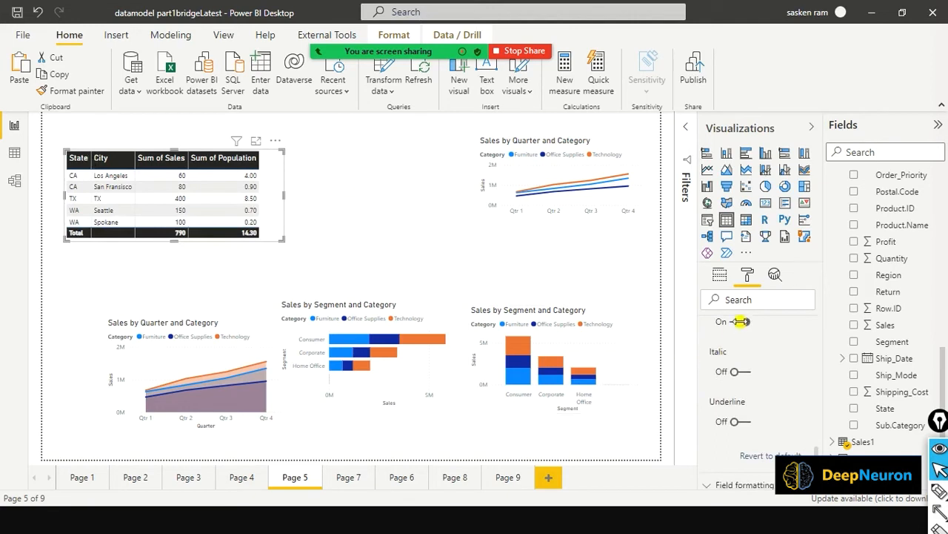
Search the format settings for TITLE and turn on the table's title
scroll(748, 333, "up", 4)
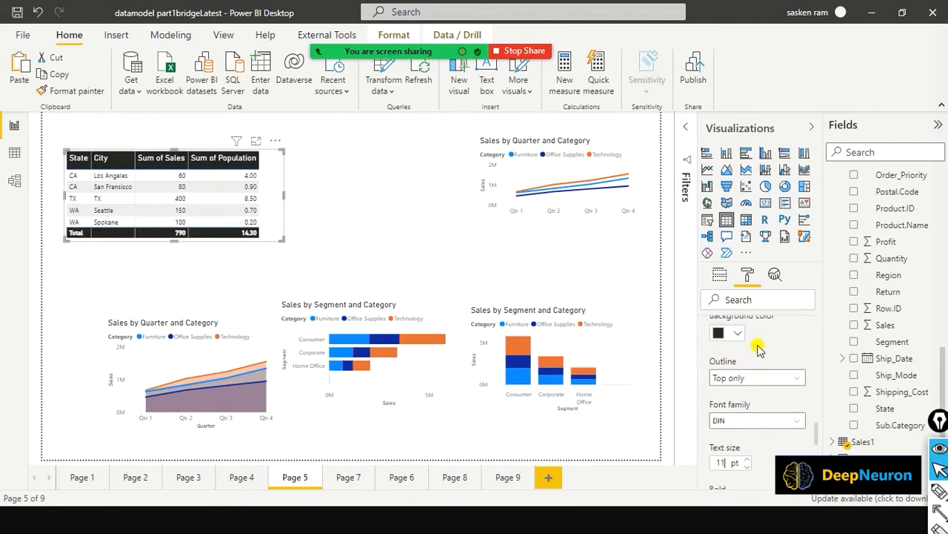
scroll(757, 348, "up", 5)
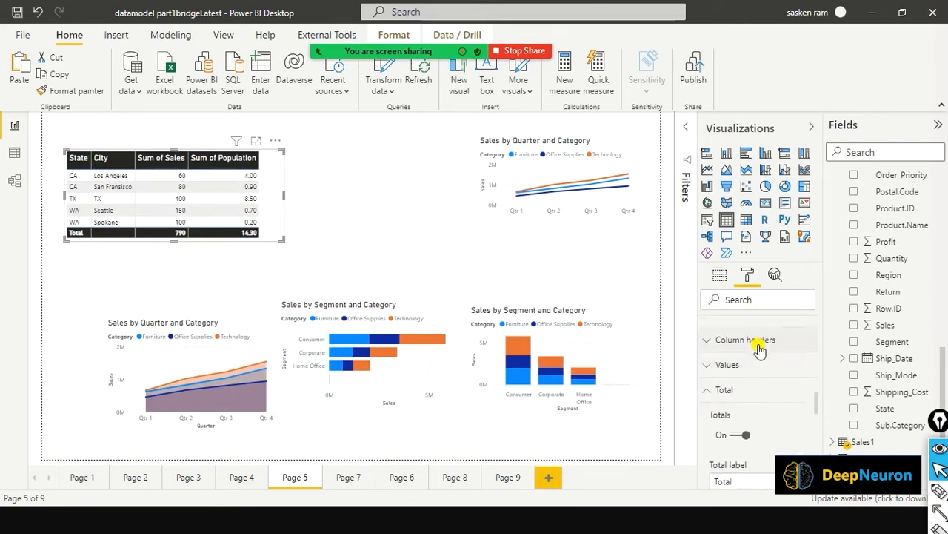
scroll(759, 348, "up", 6)
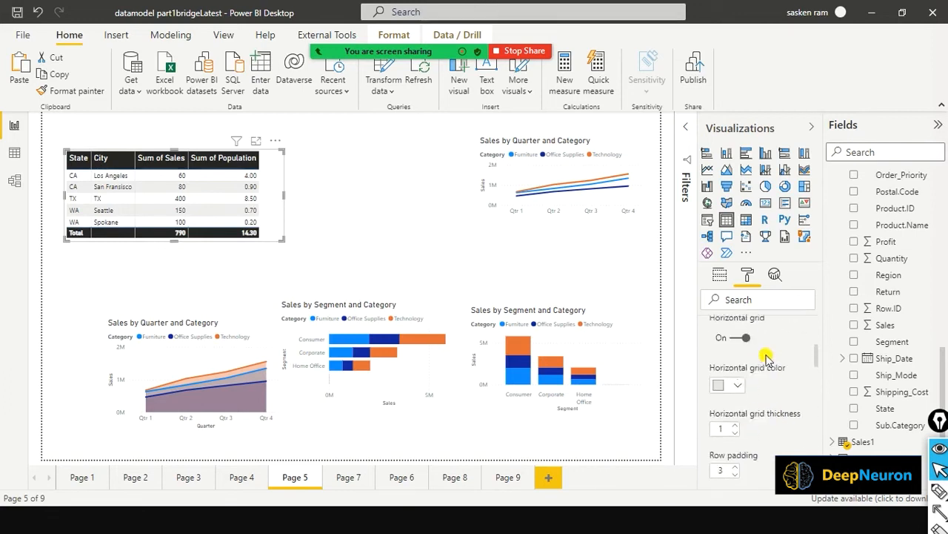
scroll(767, 359, "up", 4)
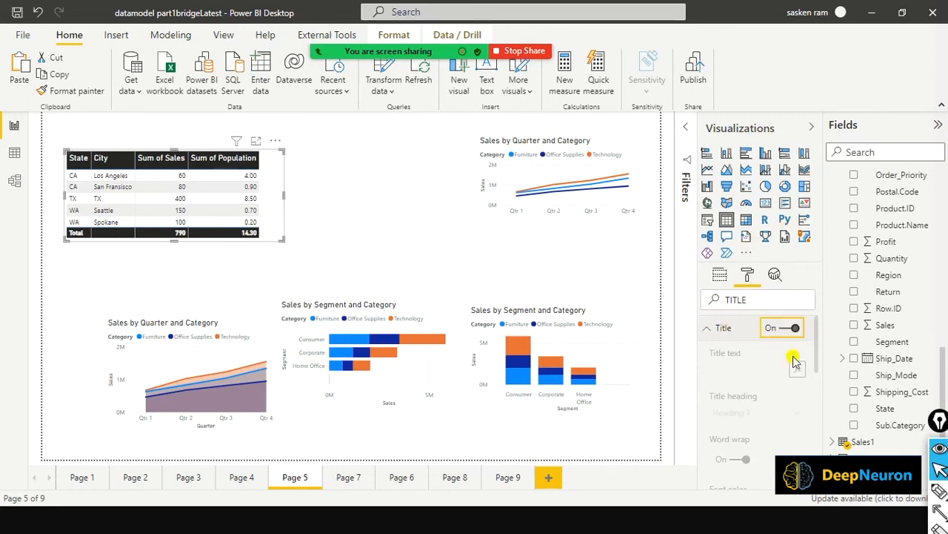
Set the table's title text to "Total Sales & Population by State and City"
scroll(767, 389, "down", 1)
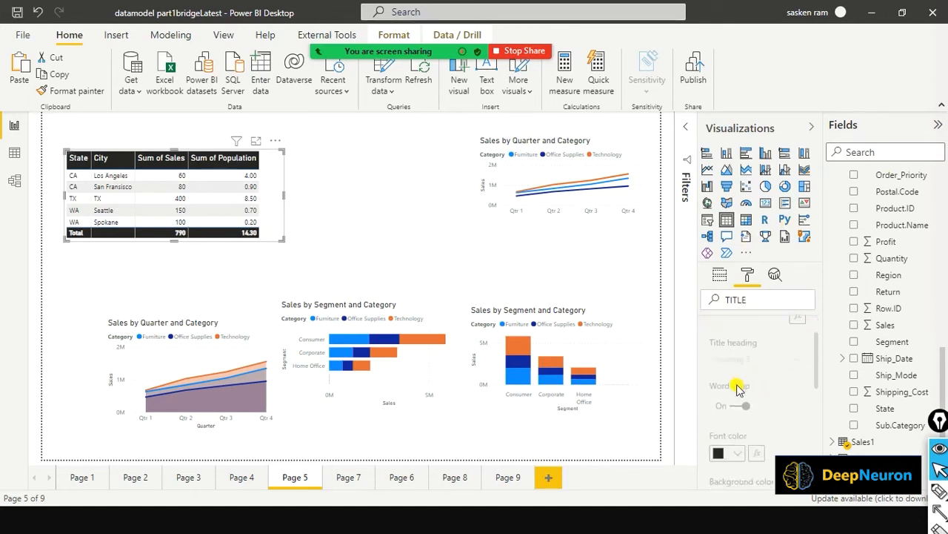
scroll(734, 396, "down", 3)
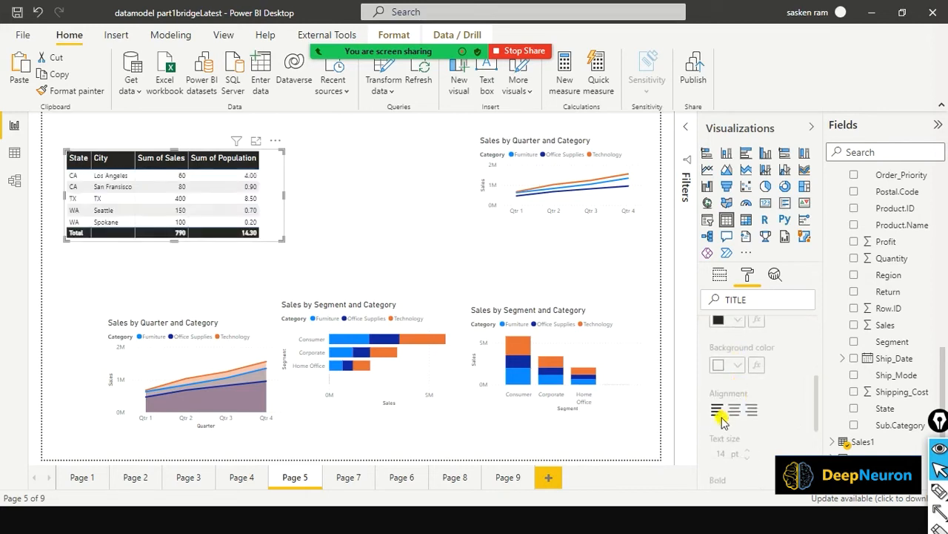
scroll(745, 378, "up", 4)
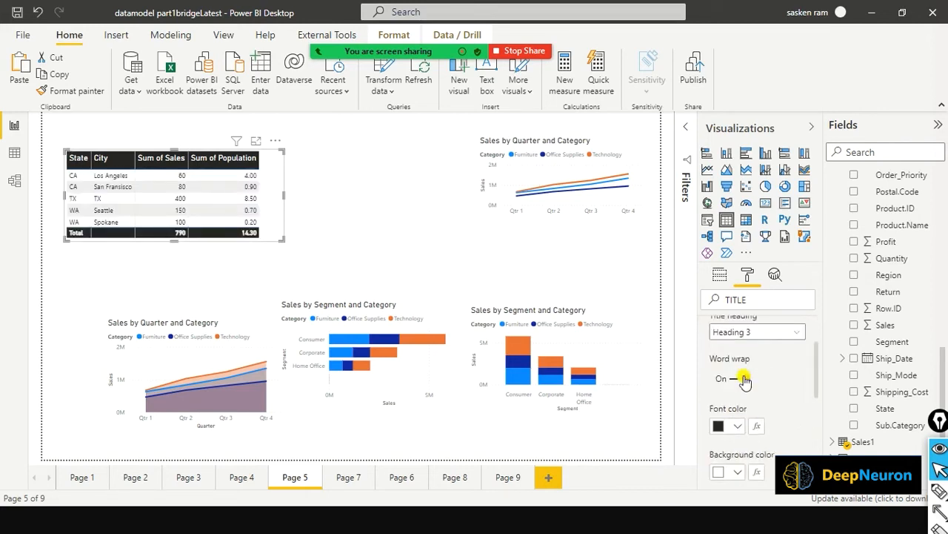
left_click(739, 370)
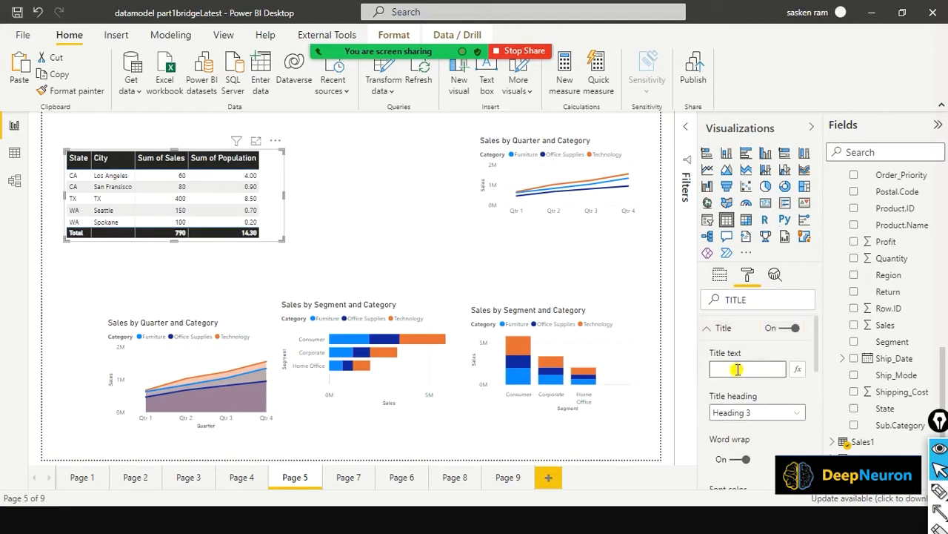
type("sa")
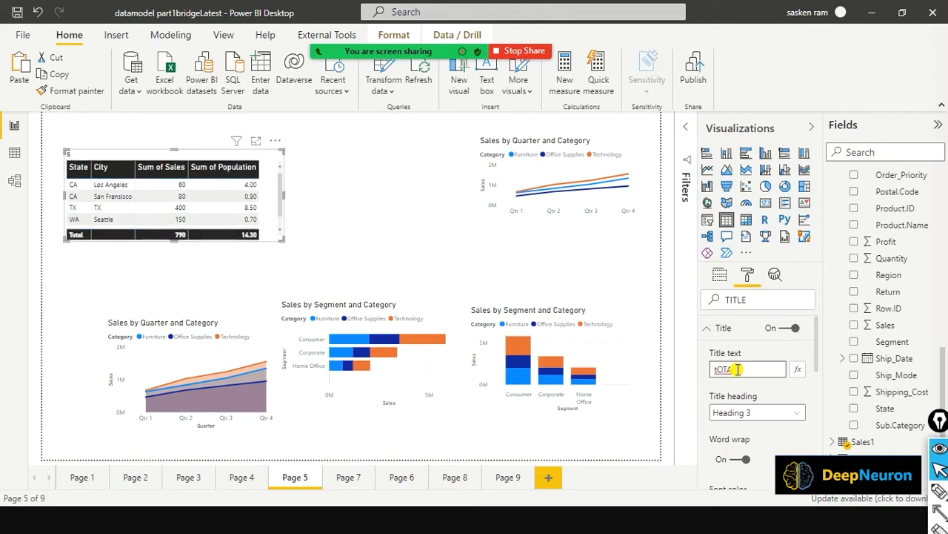
key("BackSpace")
key("BackSpace")
key("BackSpace")
type("Total Sales")
type("& ")
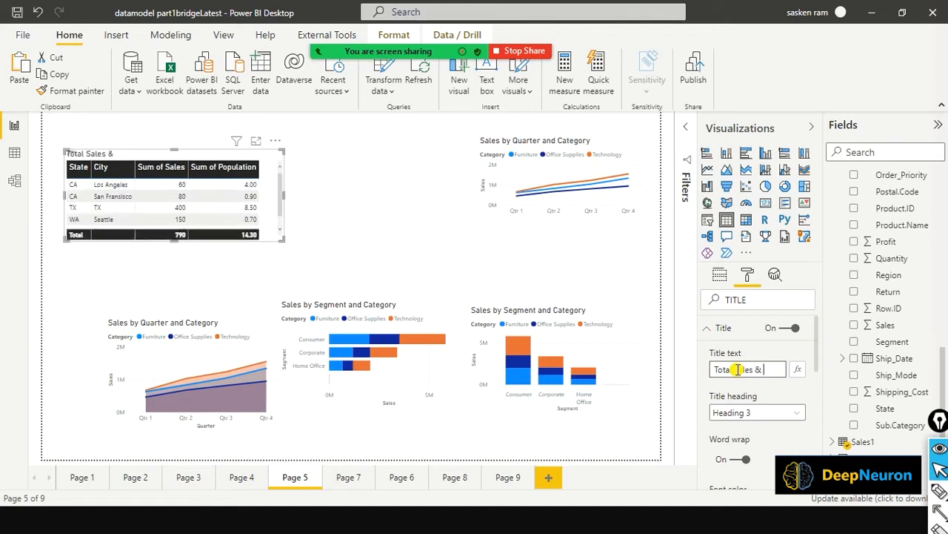
type("Population by State and")
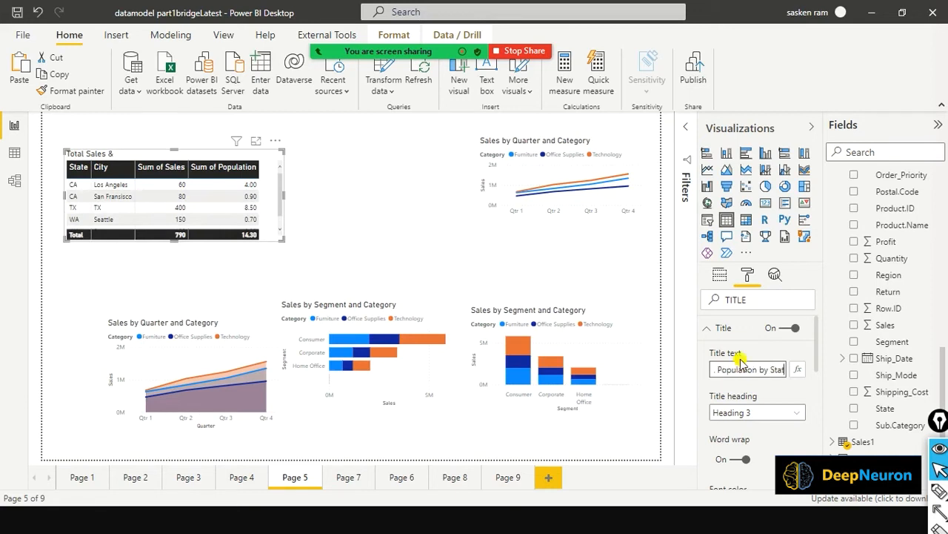
type(" City")
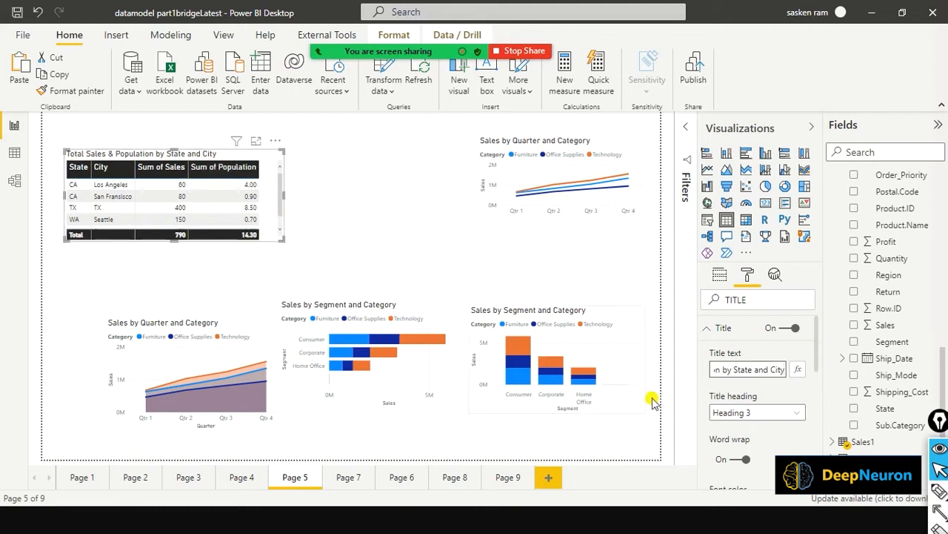
Set the table's title heading to Heading 2 and try right alignment before centering the title
left_click(798, 416)
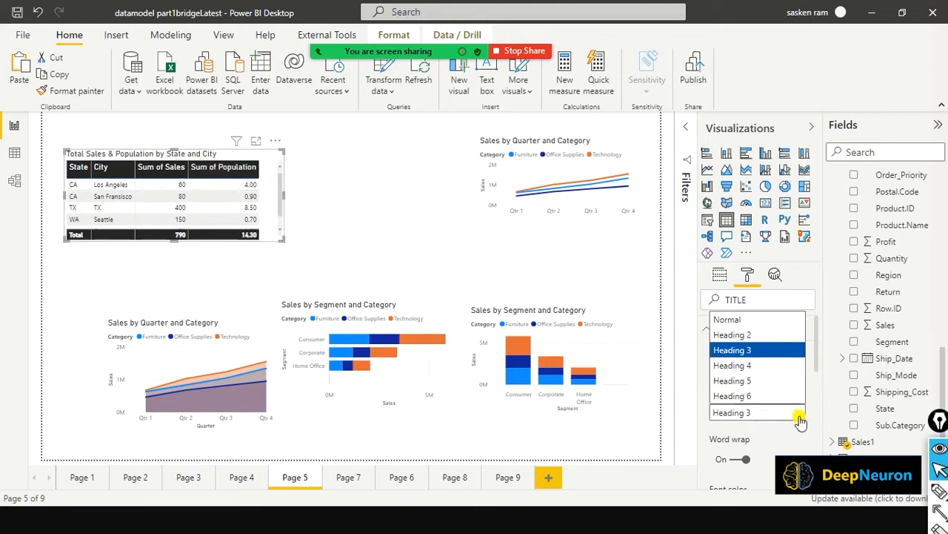
left_click(764, 339)
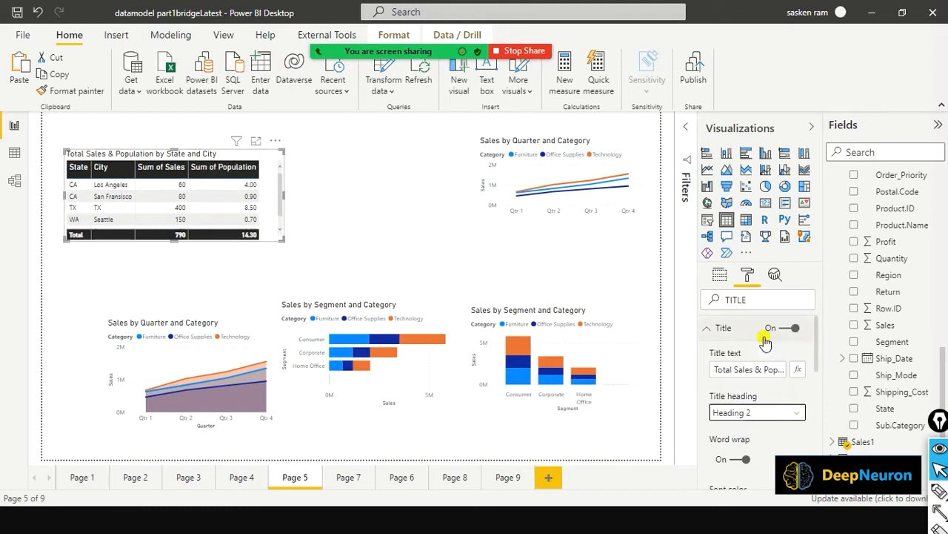
scroll(787, 426, "down", 5)
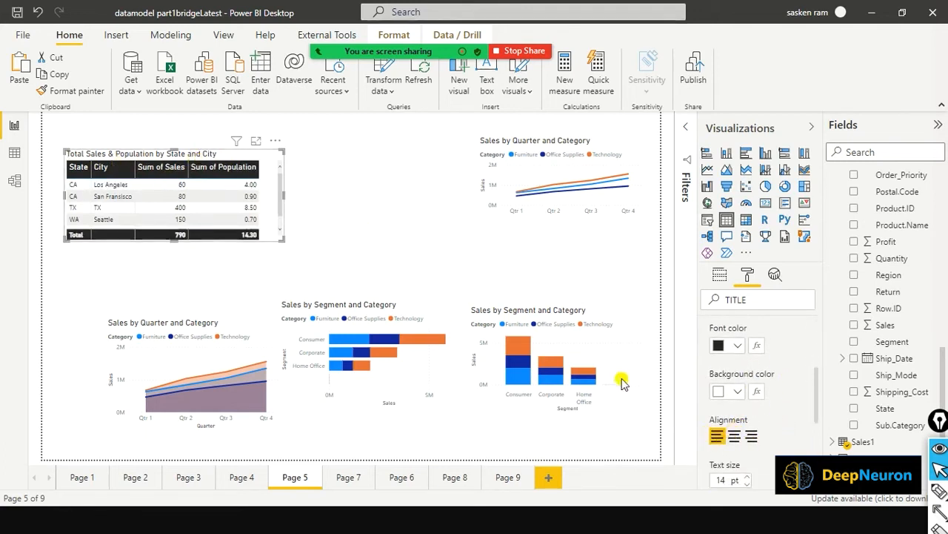
left_click(736, 440)
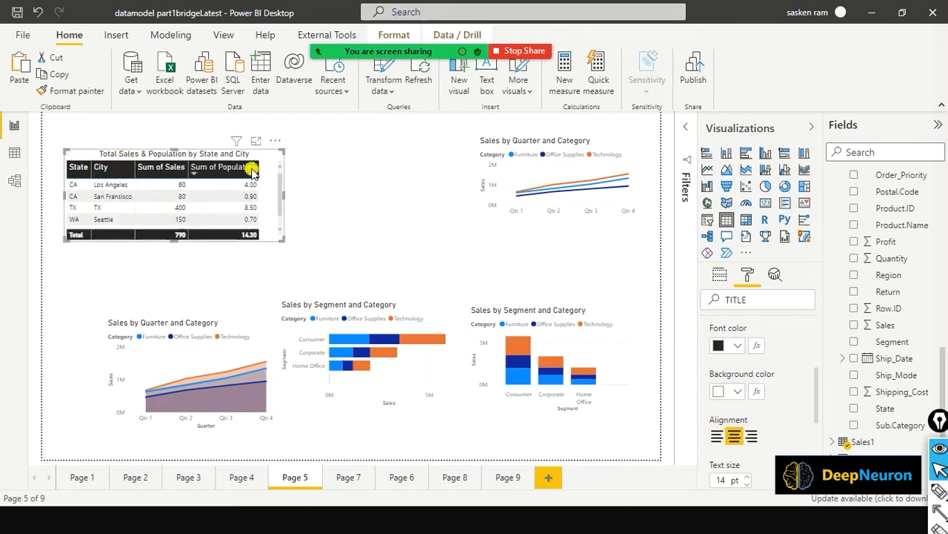
left_click(751, 437)
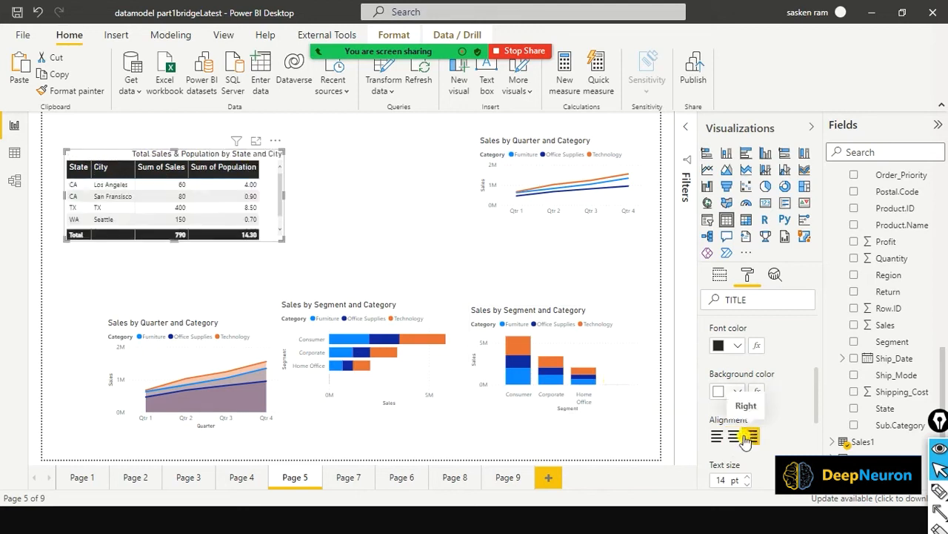
left_click(730, 439)
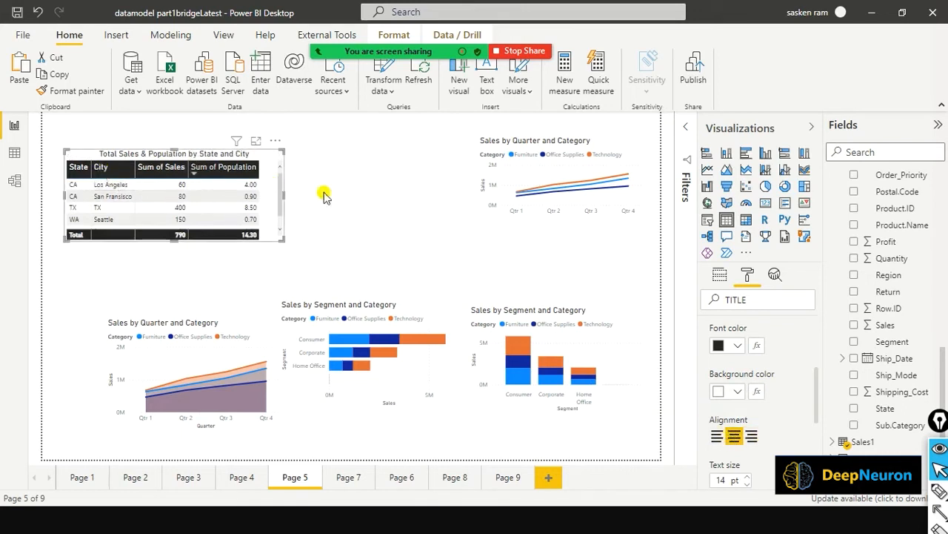
Increase the title's text size to 15 pt and turn on bold
scroll(765, 440, "down", 1)
scroll(764, 440, "down", 1)
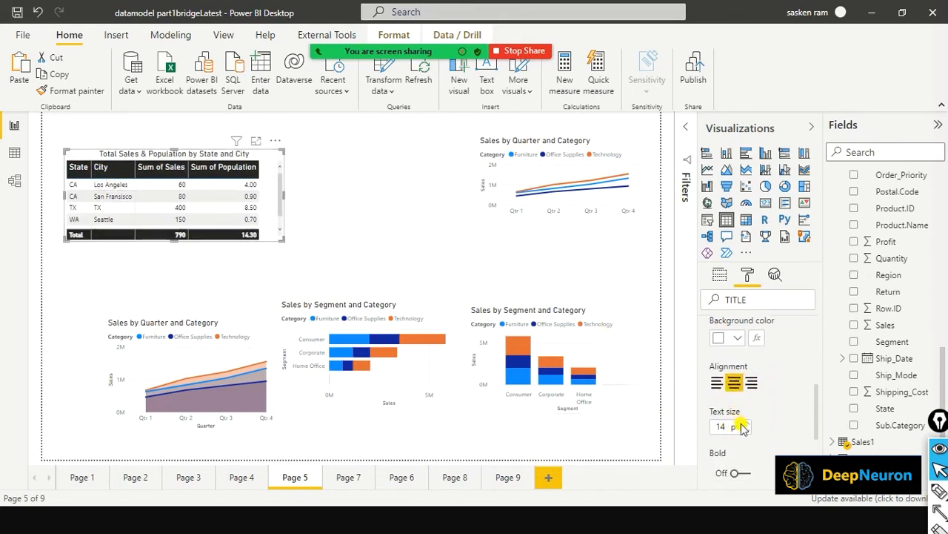
left_click(751, 424)
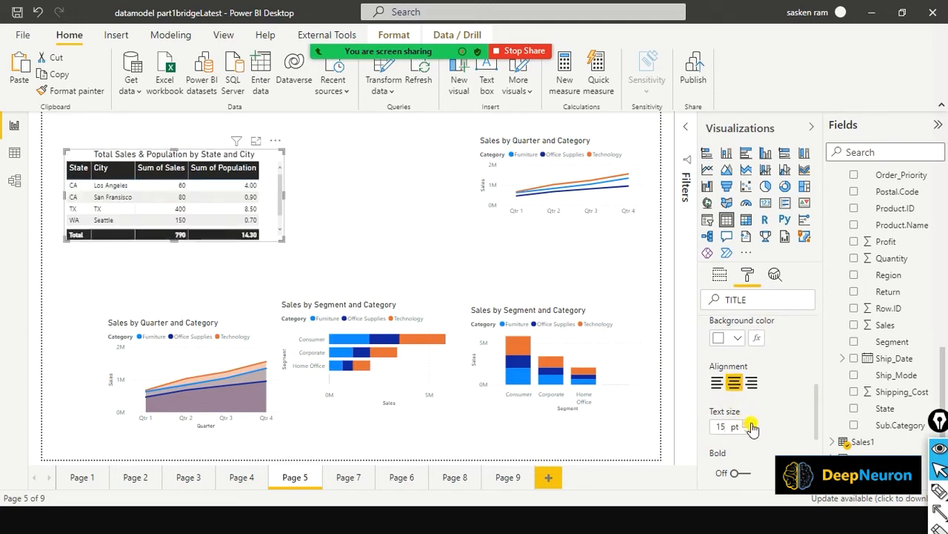
scroll(757, 424, "down", 3)
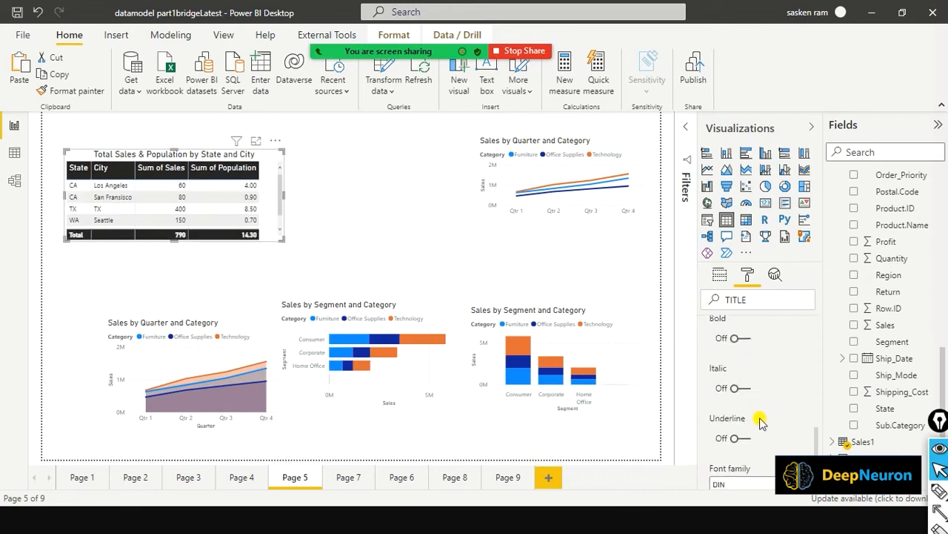
scroll(757, 419, "up", 1)
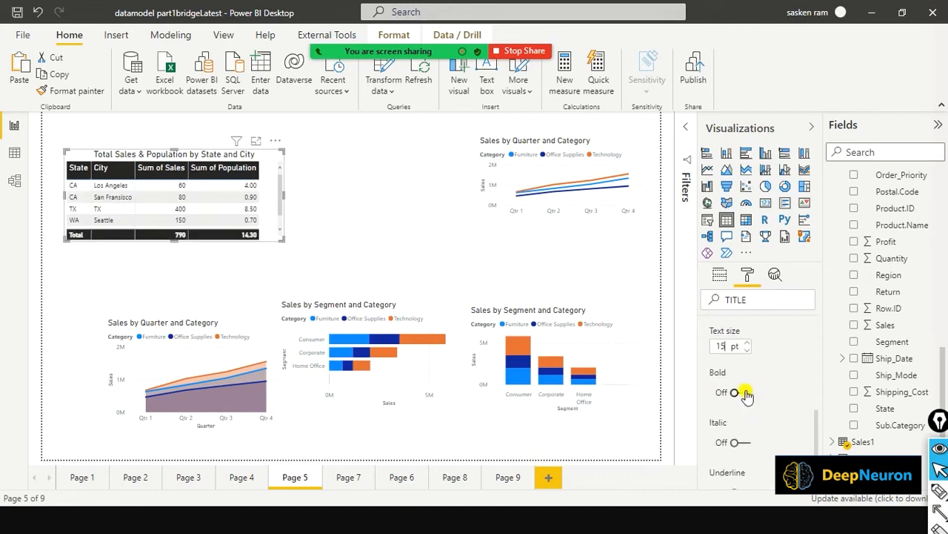
left_click(745, 394)
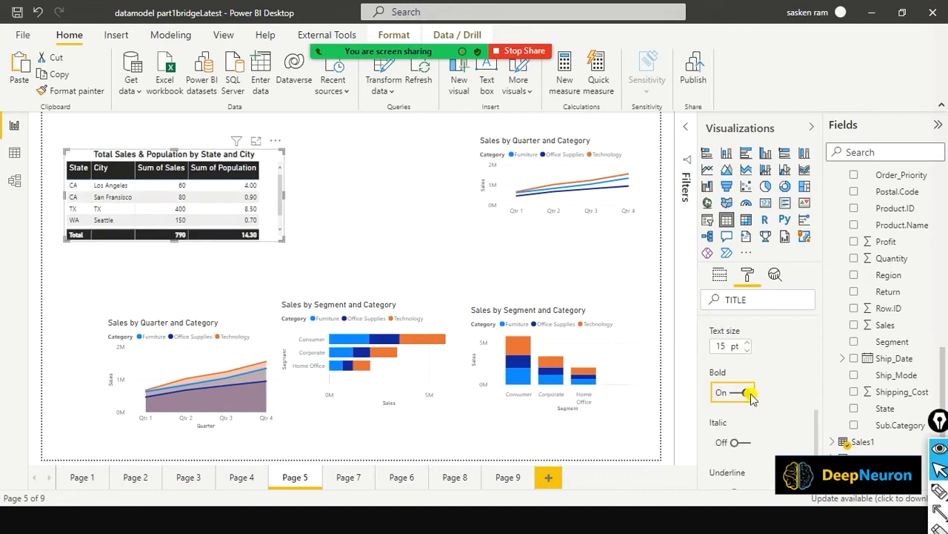
scroll(751, 406, "down", 2)
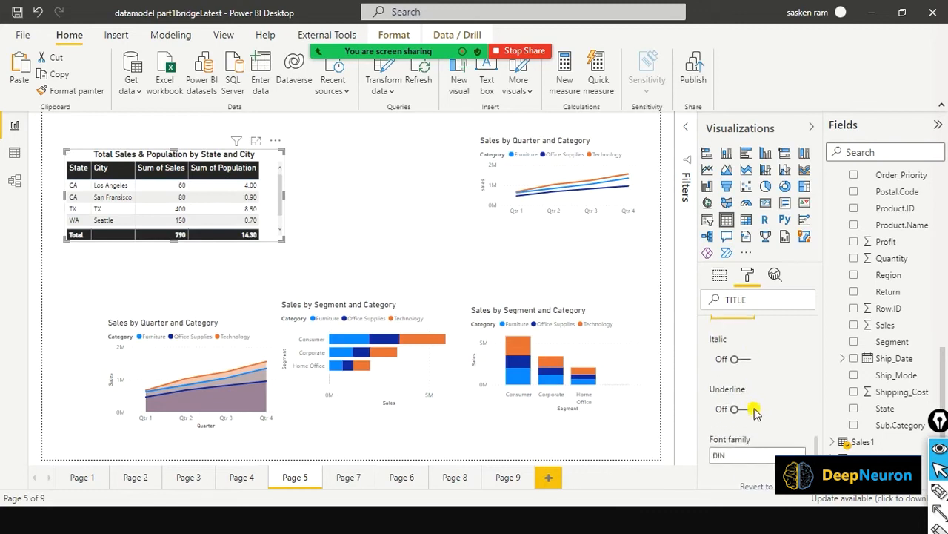
scroll(755, 412, "up", 2)
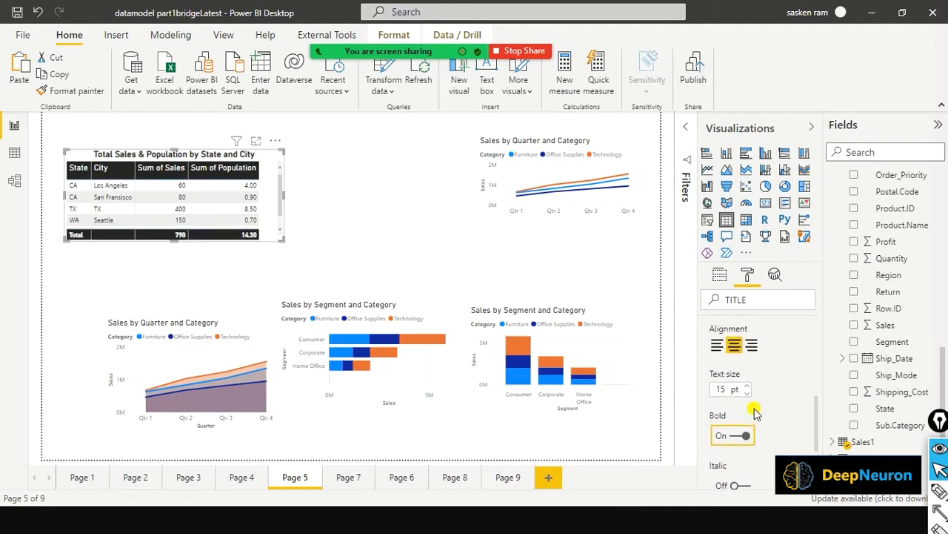
Set the table title's font color to white and its background color to the recently used near-black
scroll(753, 413, "up", 3)
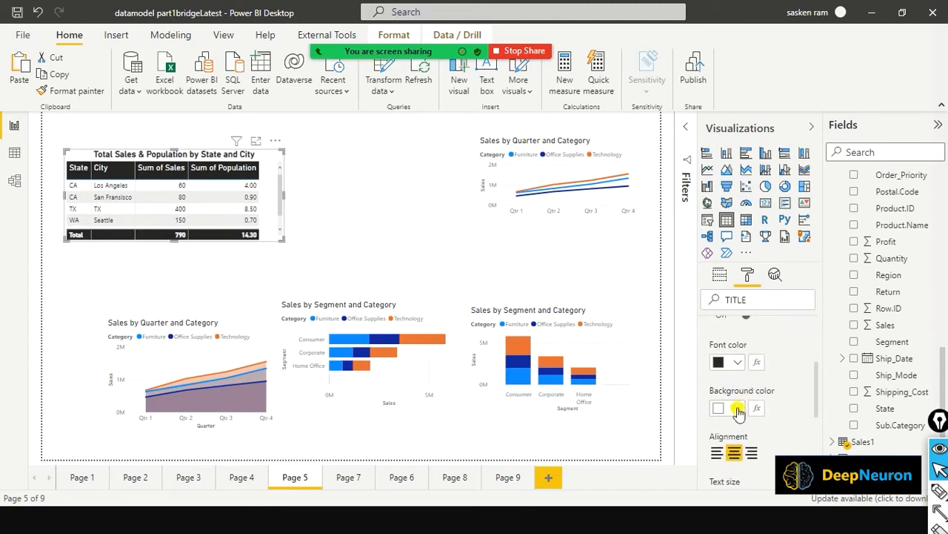
left_click(737, 362)
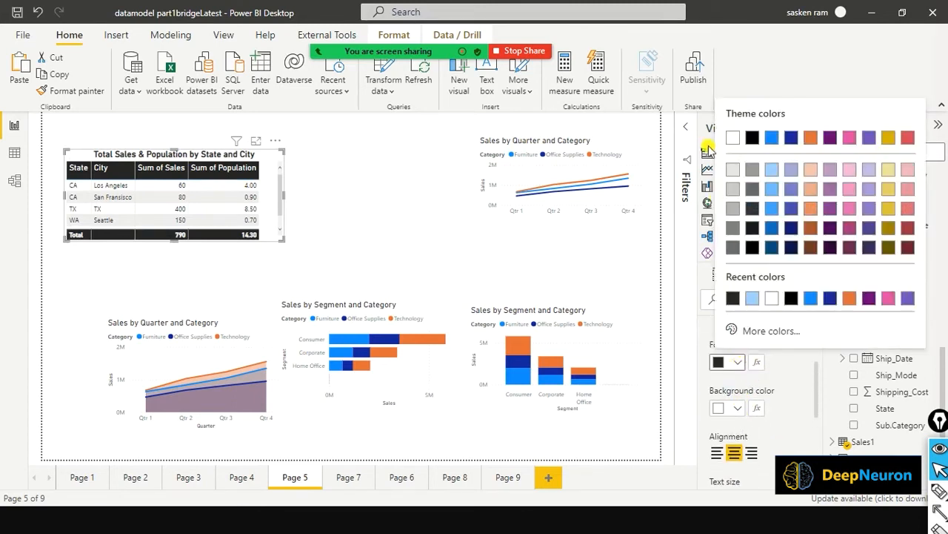
left_click(732, 138)
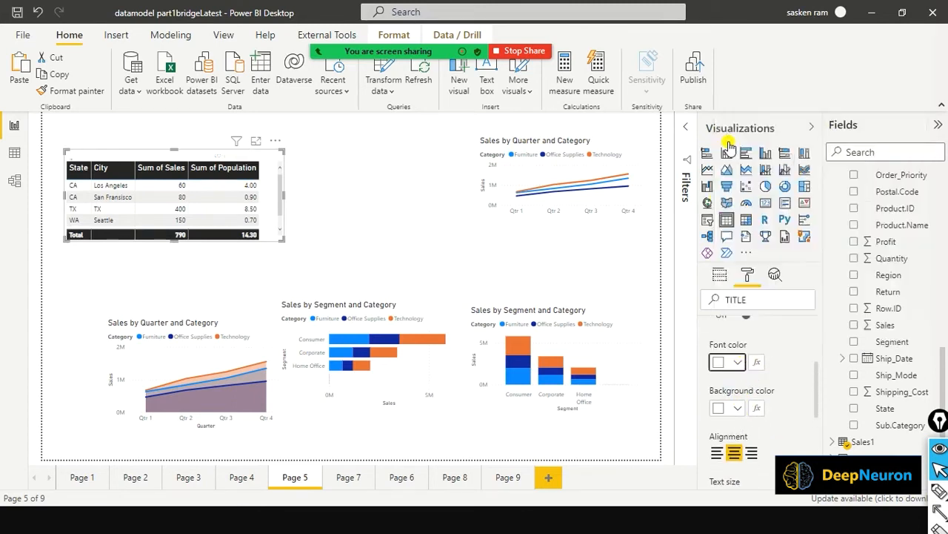
left_click(742, 407)
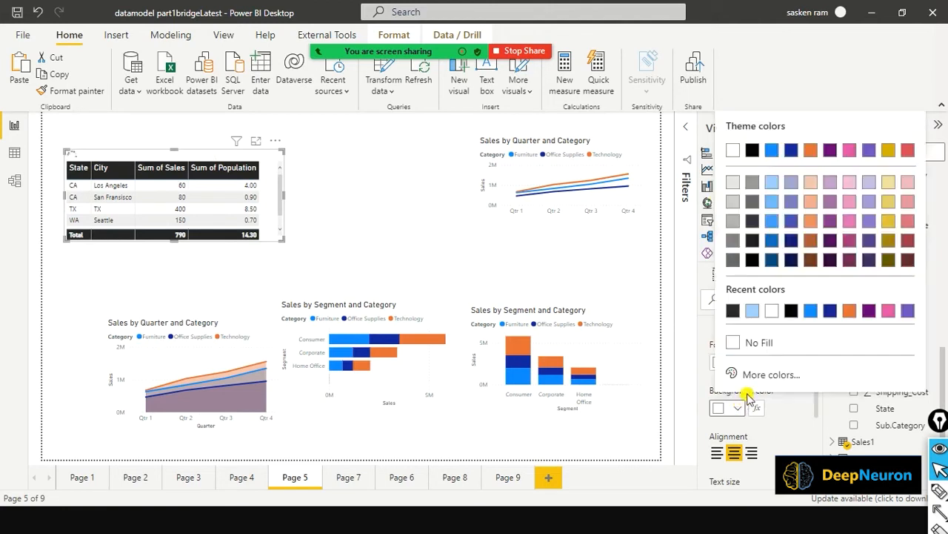
left_click(732, 309)
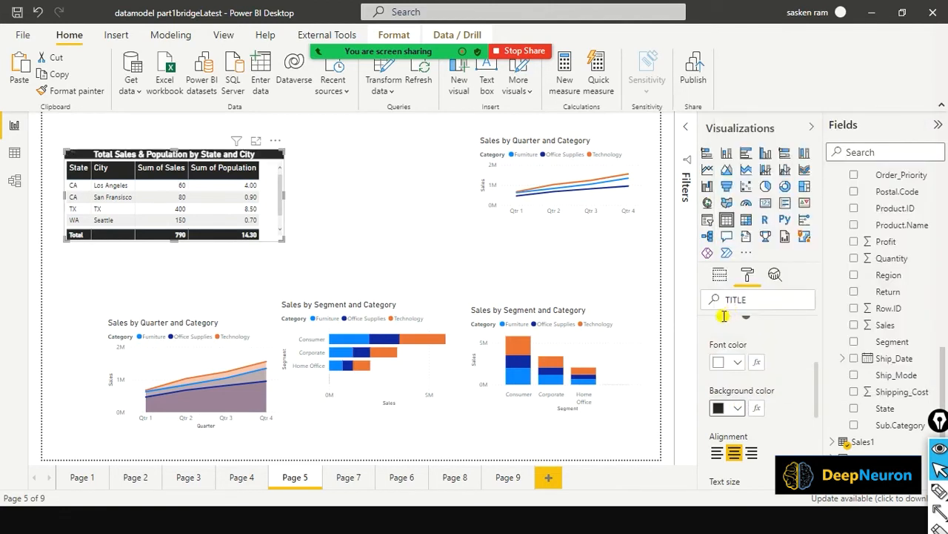
left_click(174, 249)
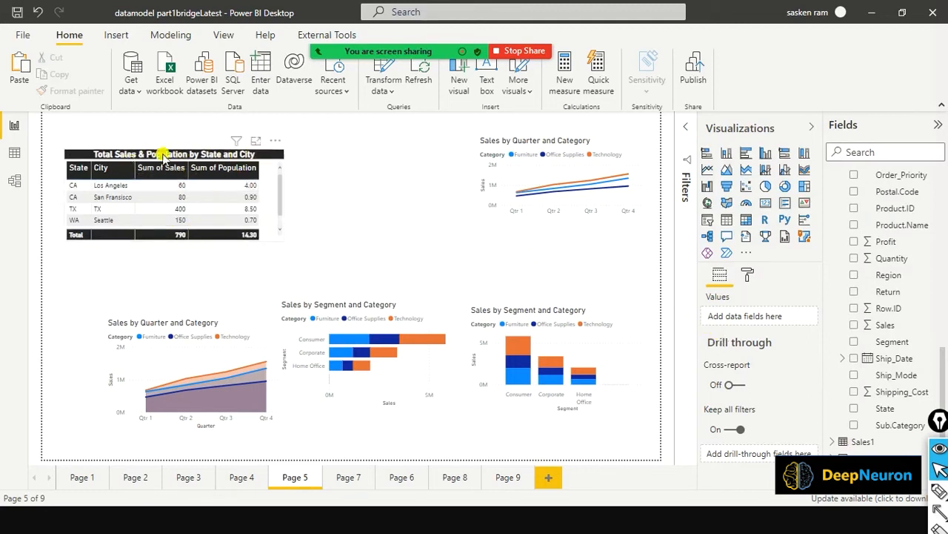
Find the table's title settings again by searching for "title" and align the title to the left
left_click(746, 286)
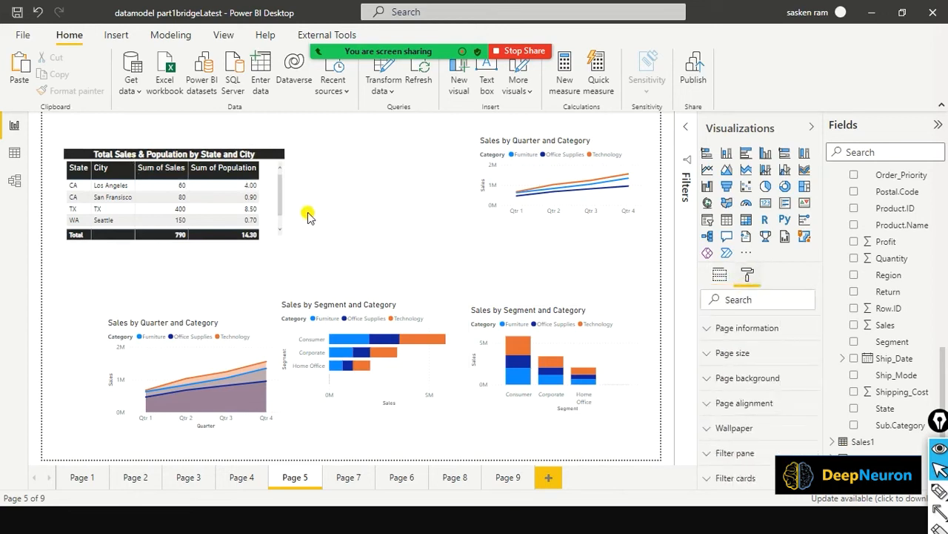
left_click(252, 153)
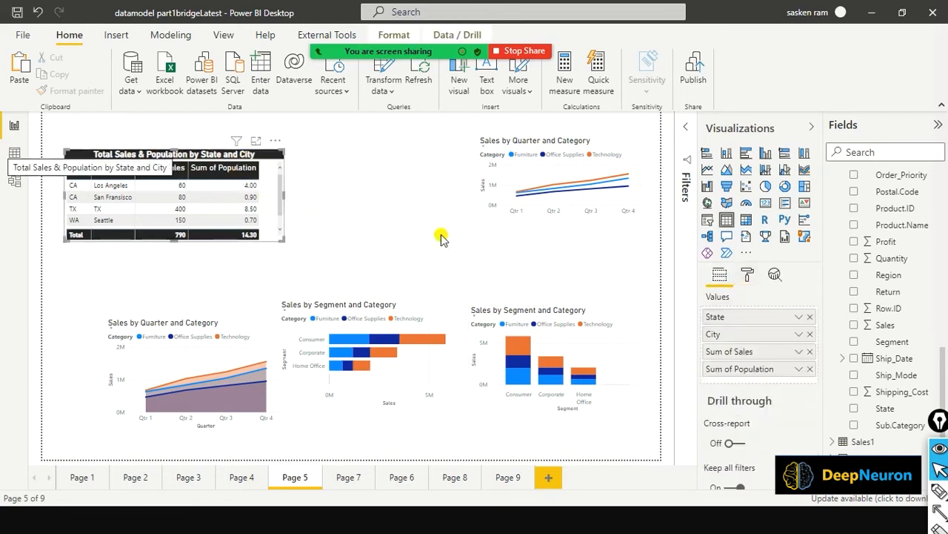
left_click(746, 275)
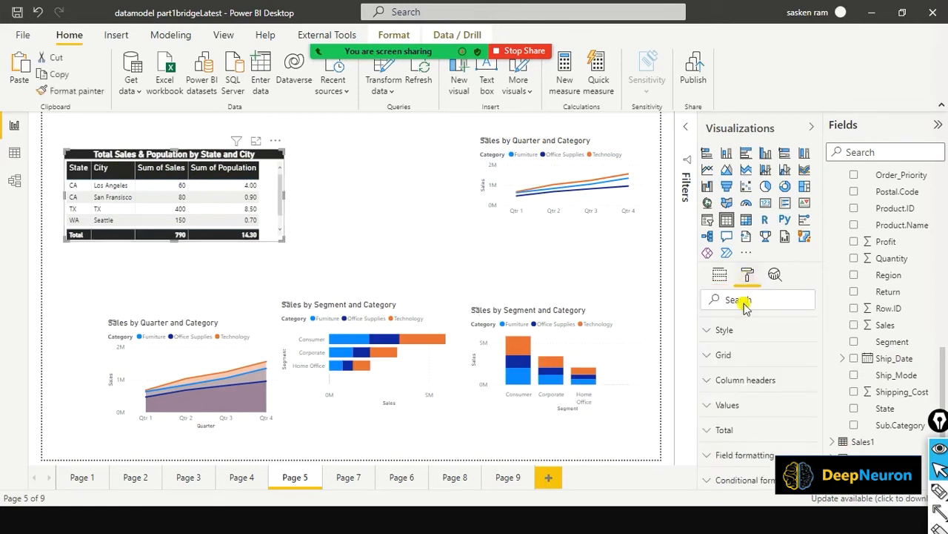
left_click(744, 300)
type("title")
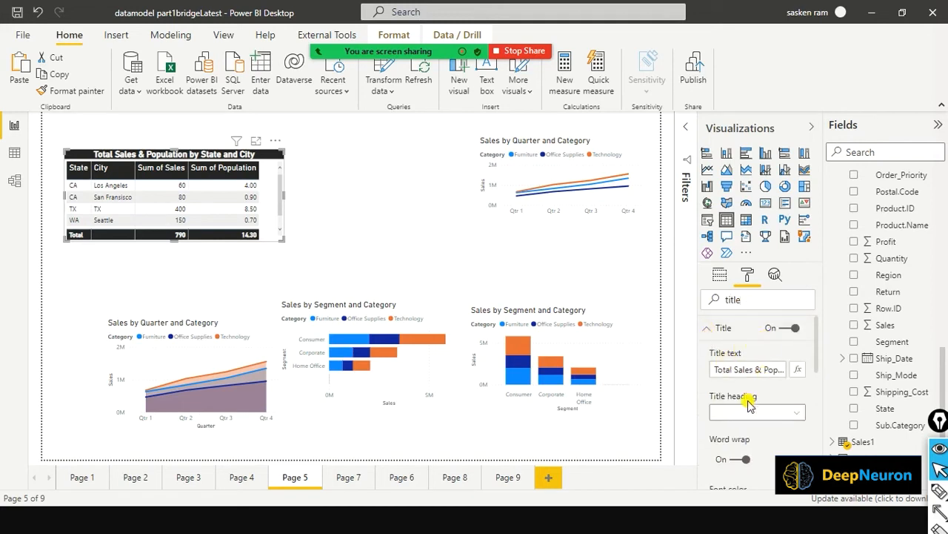
scroll(748, 403, "down", 5)
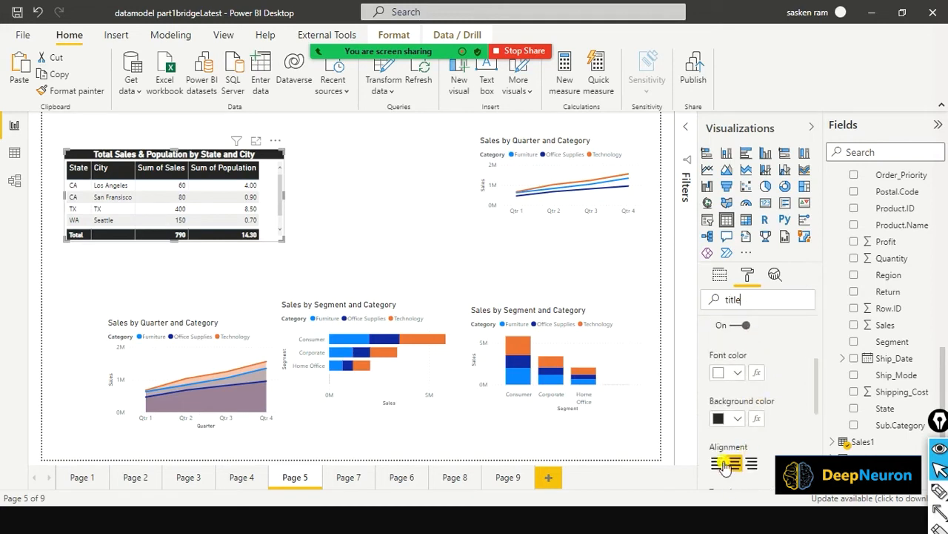
left_click(718, 463)
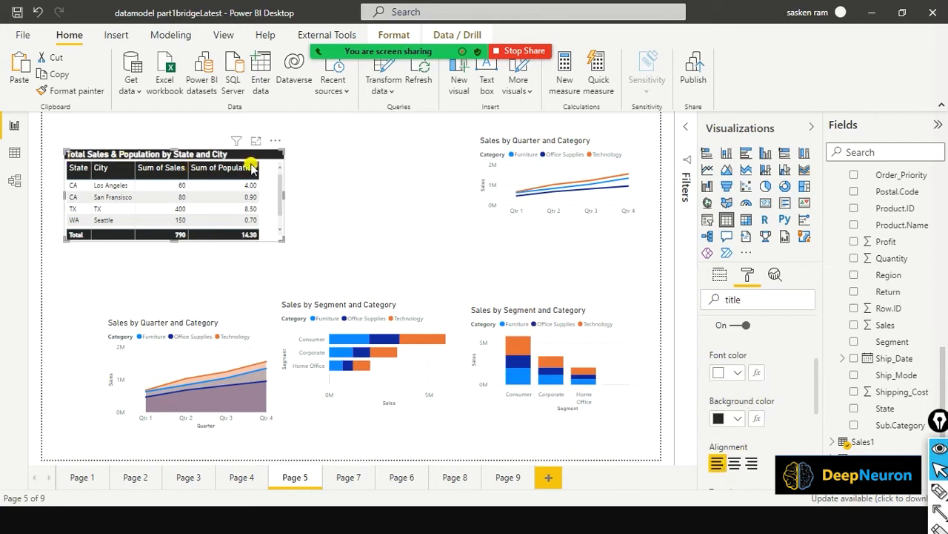
left_click(413, 205)
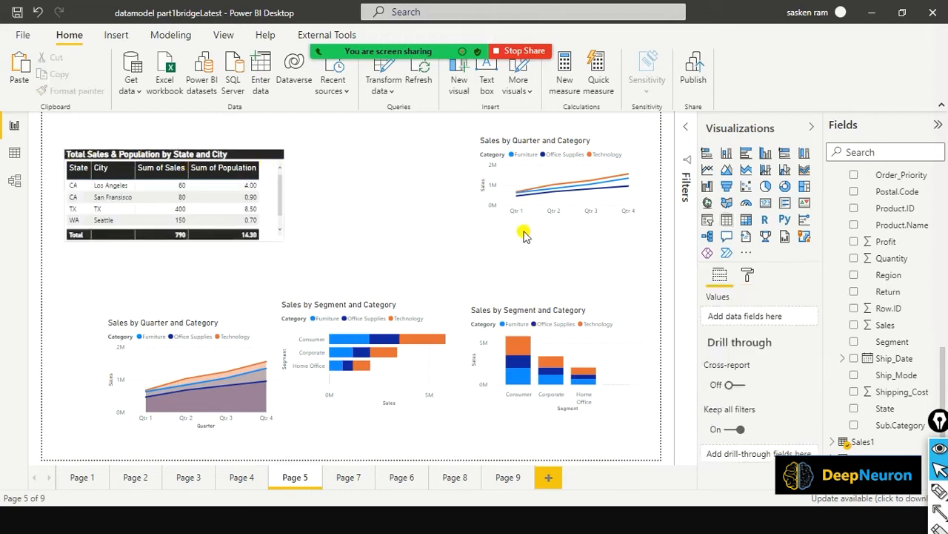
Narrow the state and city table so its frame ends slightly beyond the Sum of Population column
left_click(284, 210)
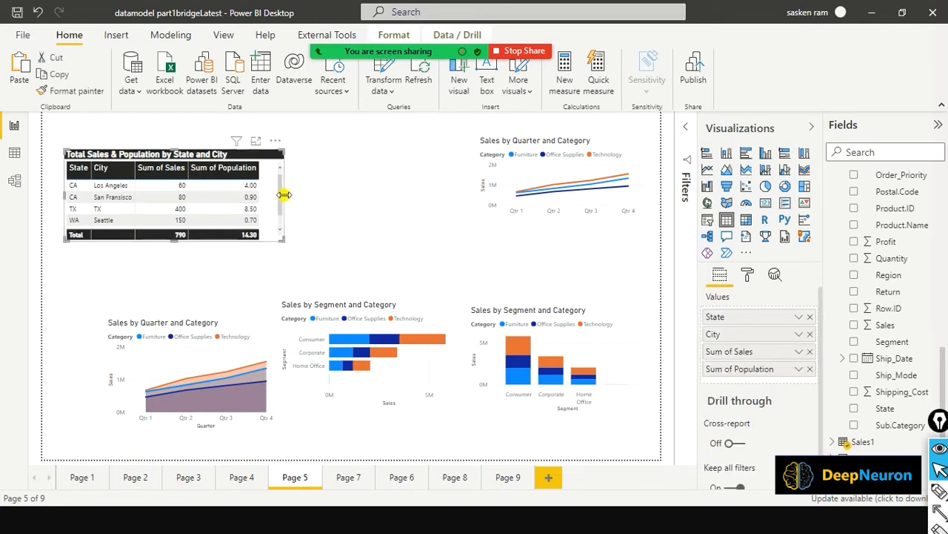
left_click_drag(282, 194, 263, 201)
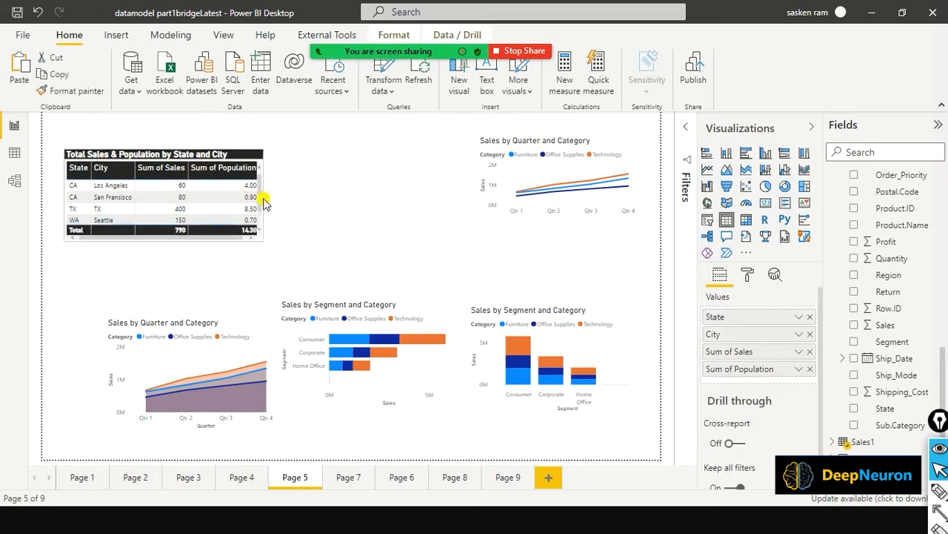
left_click(312, 204)
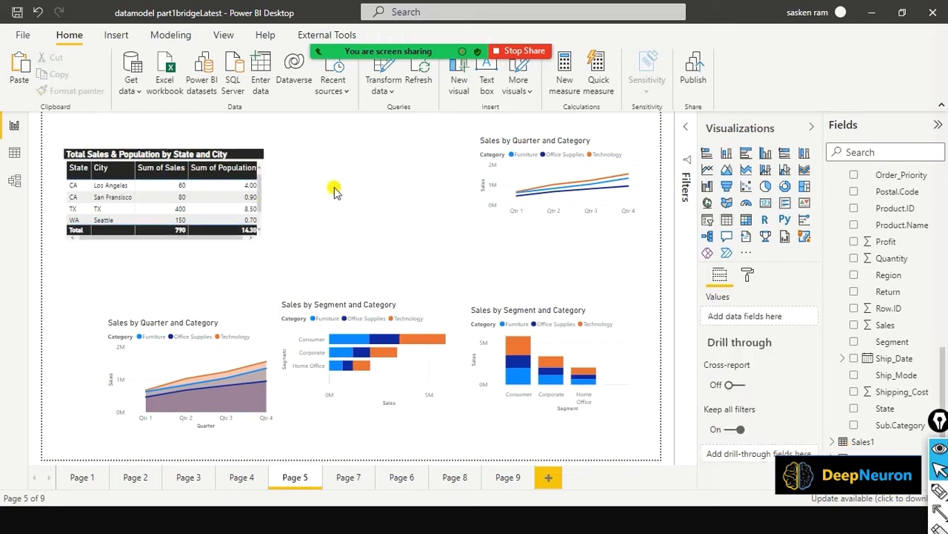
left_click(221, 239)
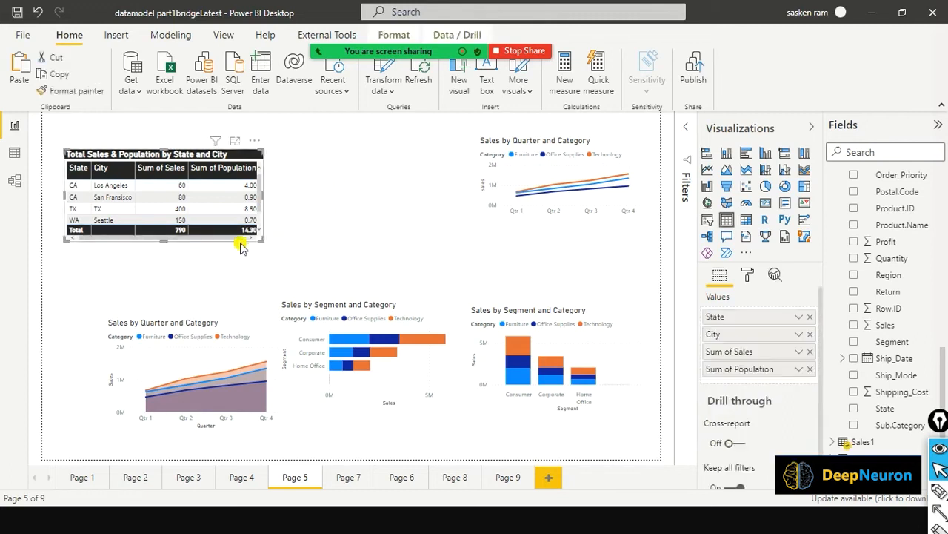
mouse_move(262, 195)
left_mouse_down()
mouse_move(287, 196)
mouse_move(278, 196)
left_mouse_up()
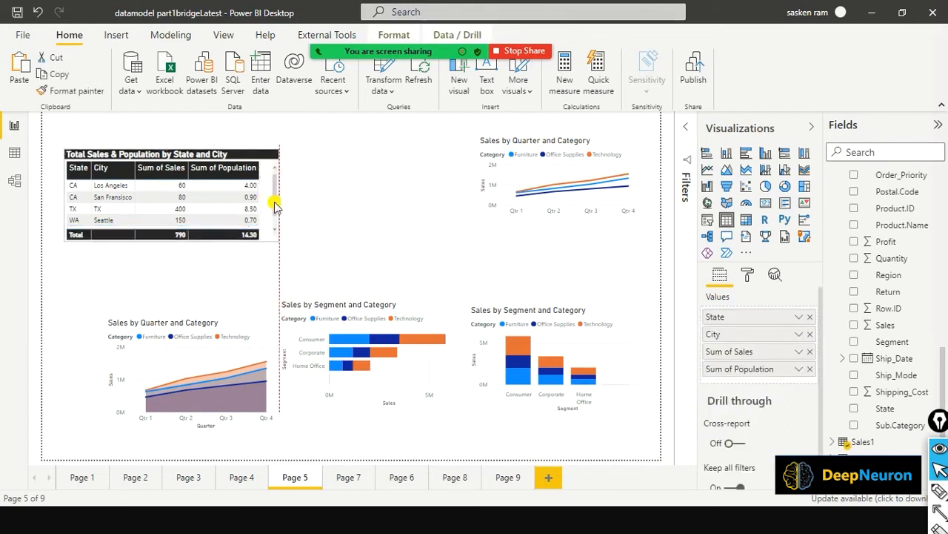
Turn on background color conditional formatting for the table's Sum of Sales column
left_click(747, 274)
scroll(701, 403, "down", 2)
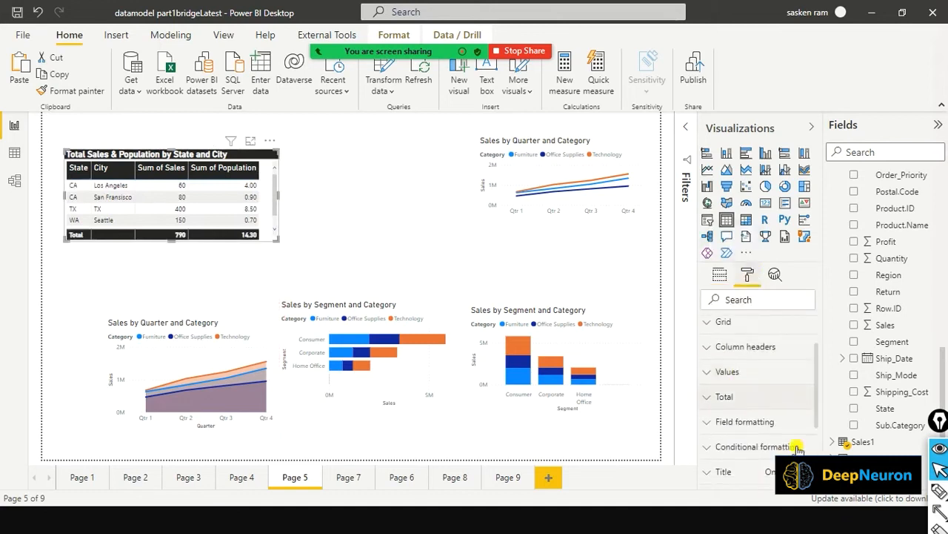
scroll(797, 449, "down", 4)
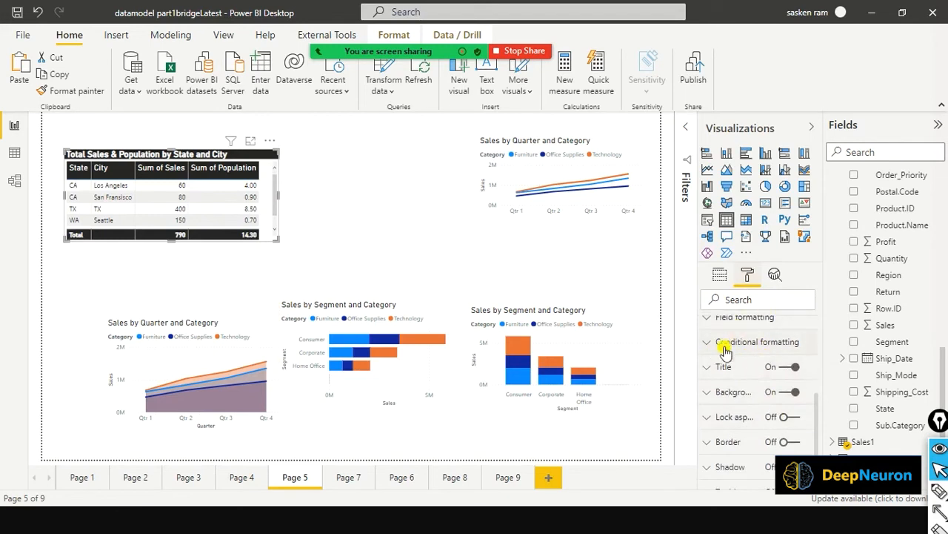
left_click(721, 346)
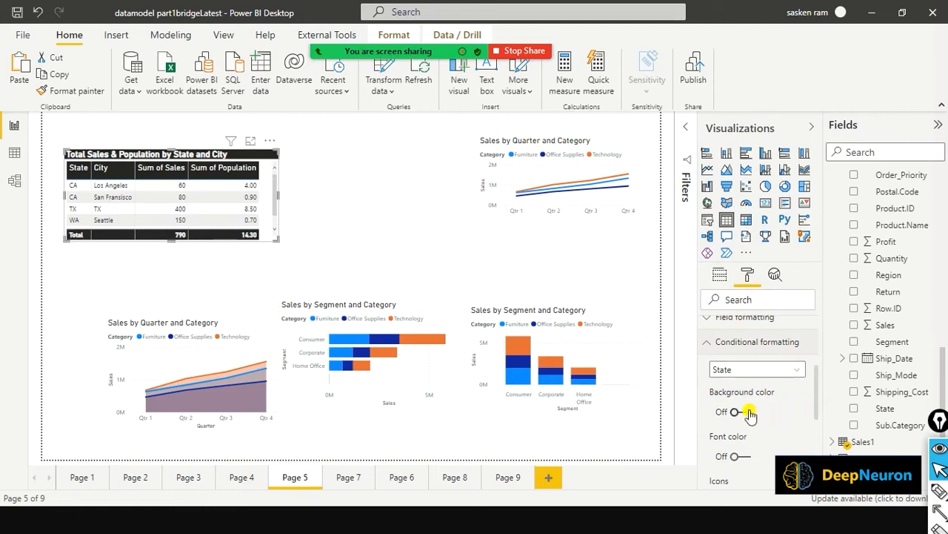
left_click(798, 370)
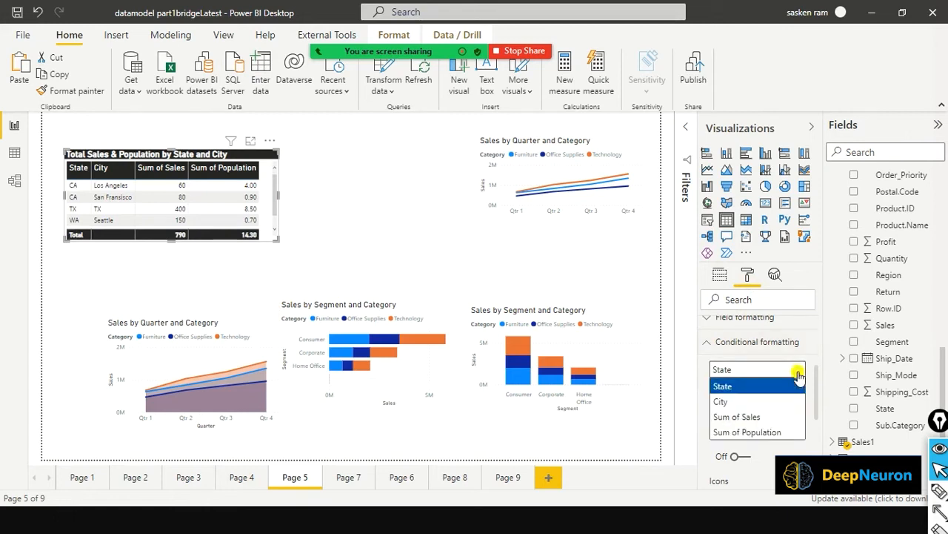
left_click(790, 416)
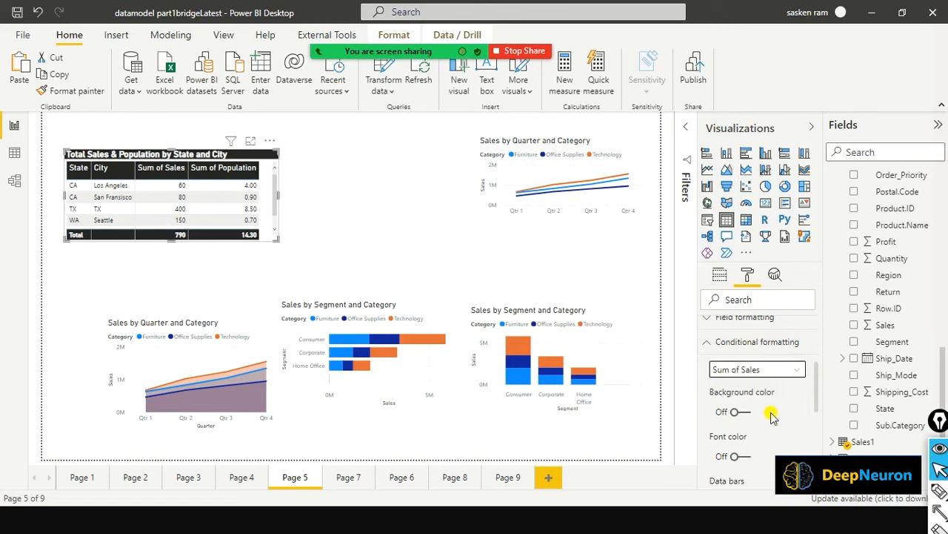
left_click(748, 413)
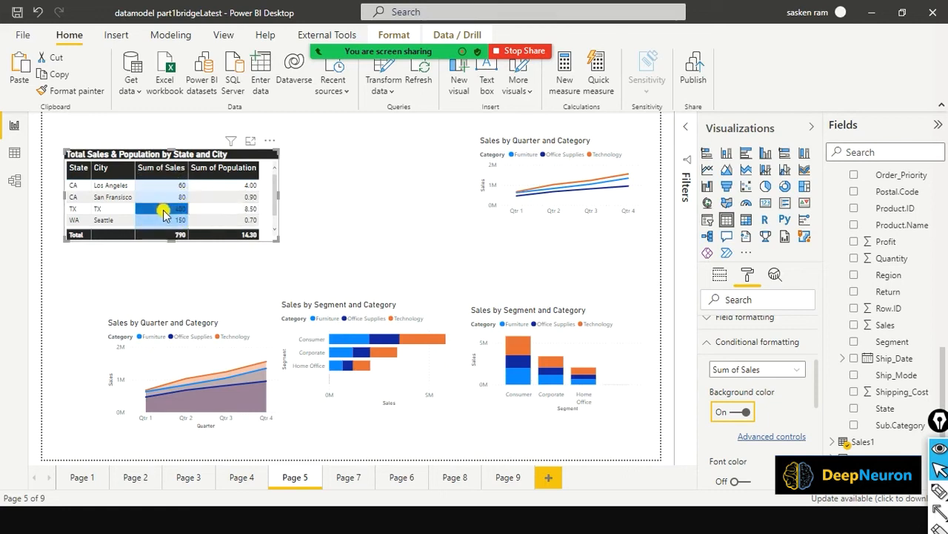
left_click(404, 241)
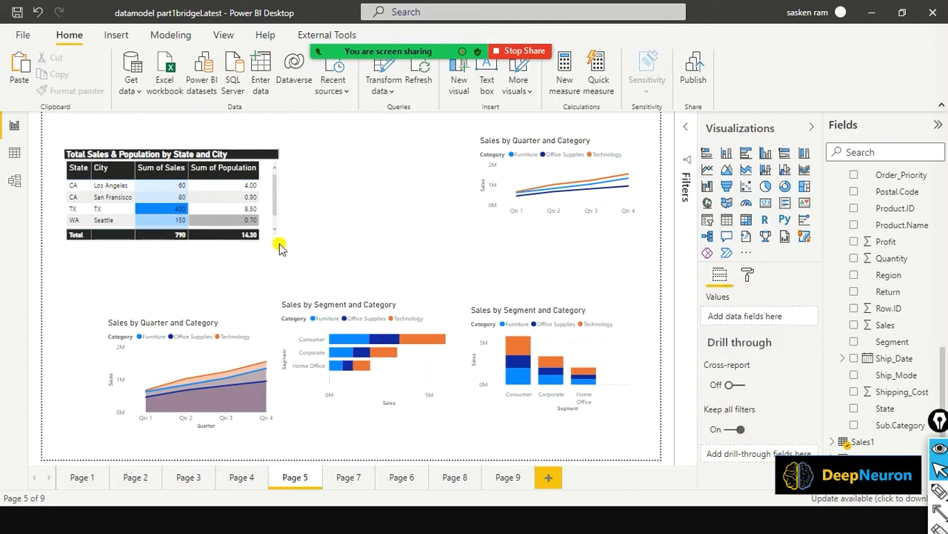
Open the advanced background color controls for Sum of Sales and move the dialog aside to uncover the table
left_click(191, 237)
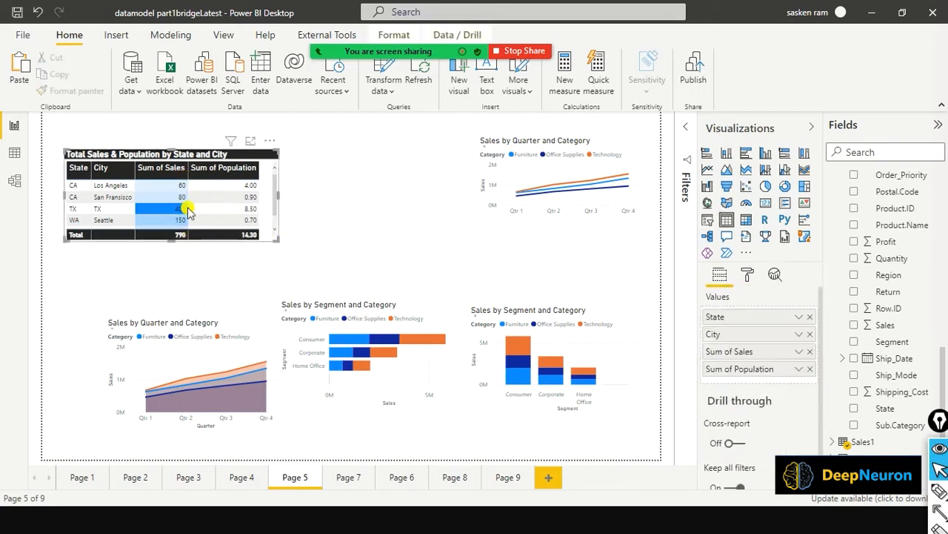
left_click(749, 275)
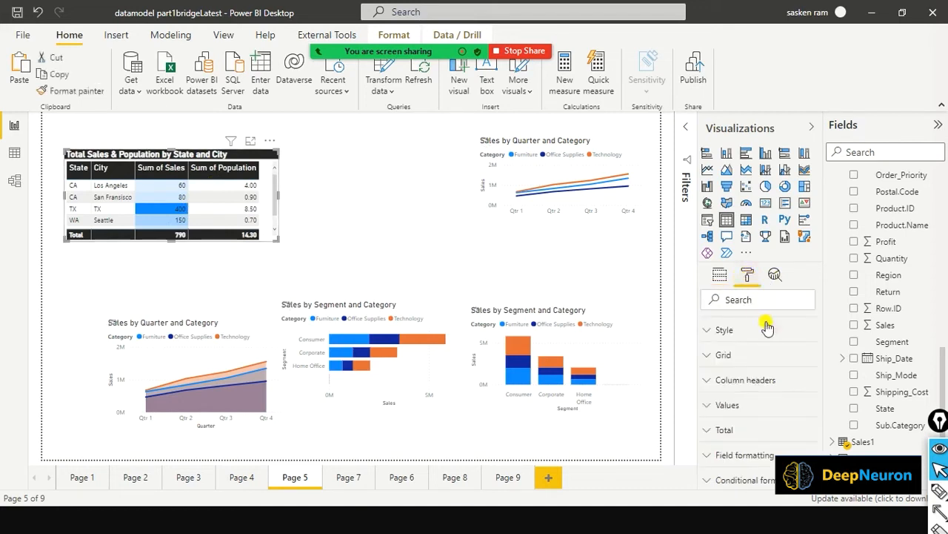
scroll(767, 327, "up", 1)
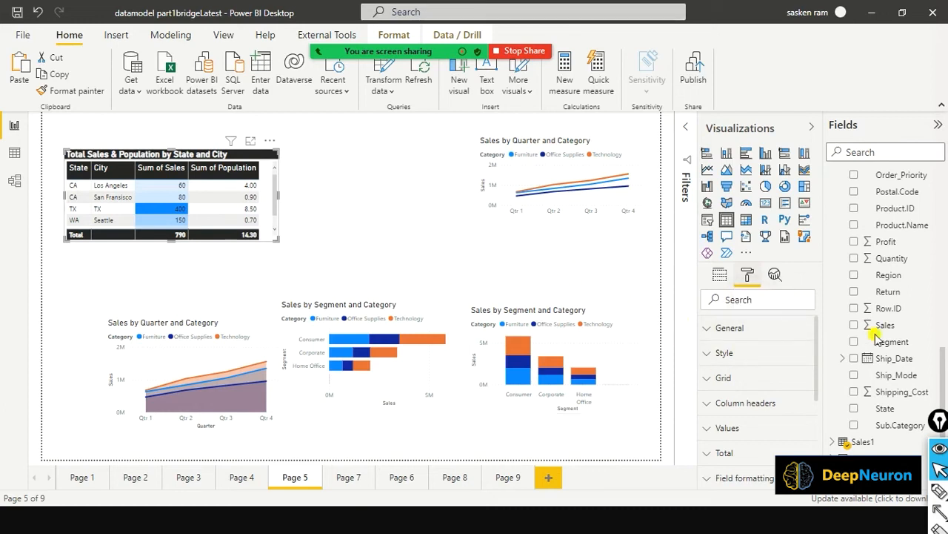
scroll(771, 336, "down", 1)
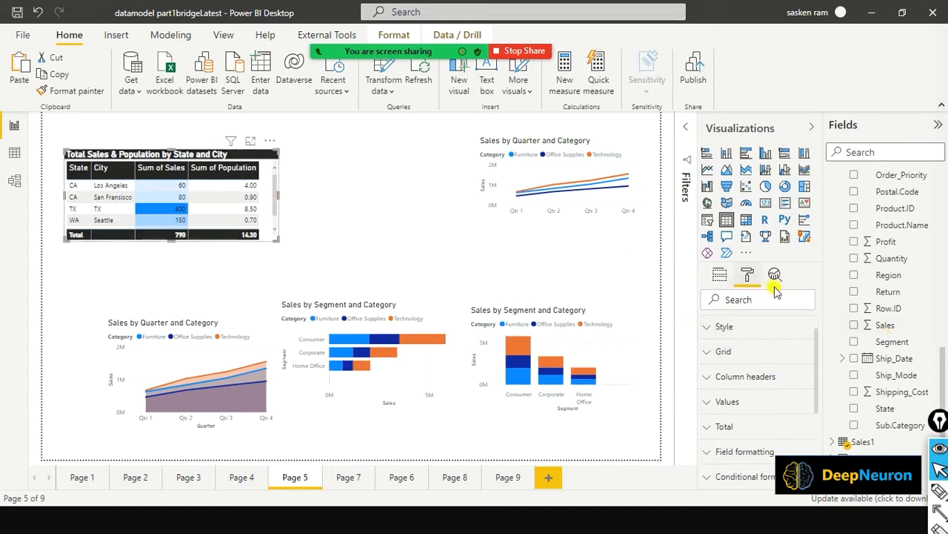
scroll(781, 349, "down", 3)
left_click(710, 400)
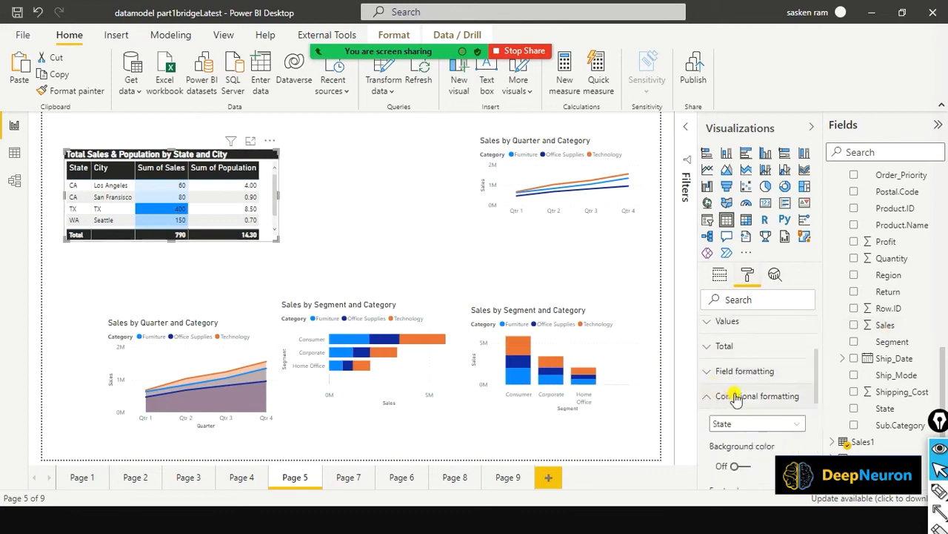
scroll(788, 389, "down", 5)
scroll(790, 393, "up", 2)
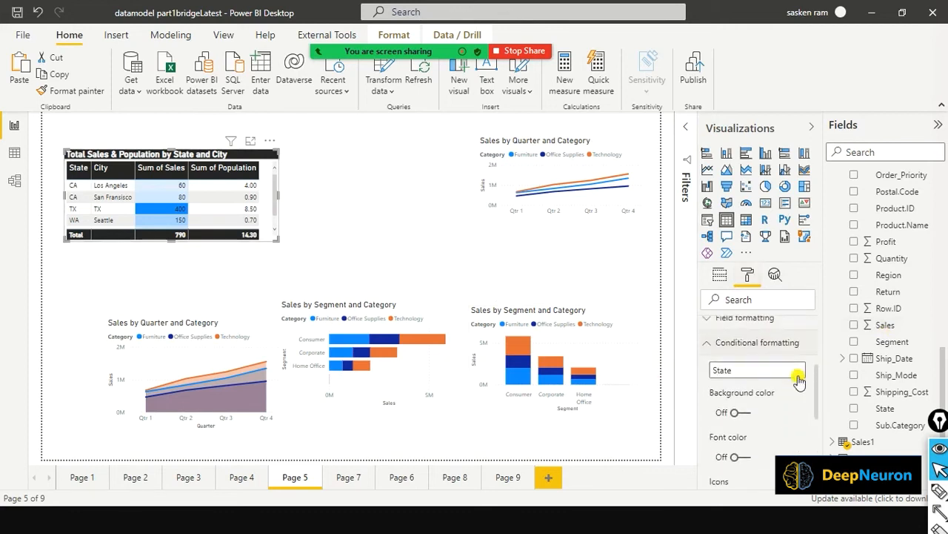
left_click(797, 371)
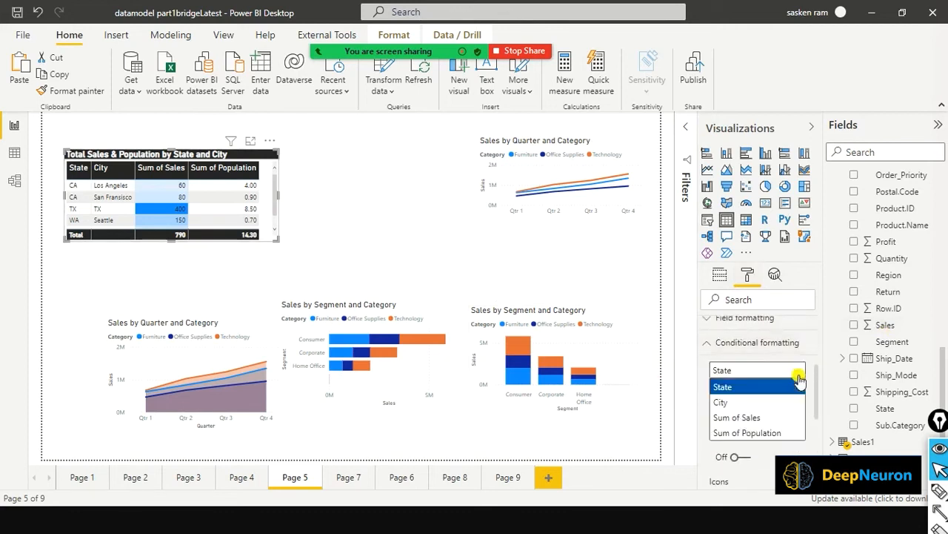
left_click(780, 414)
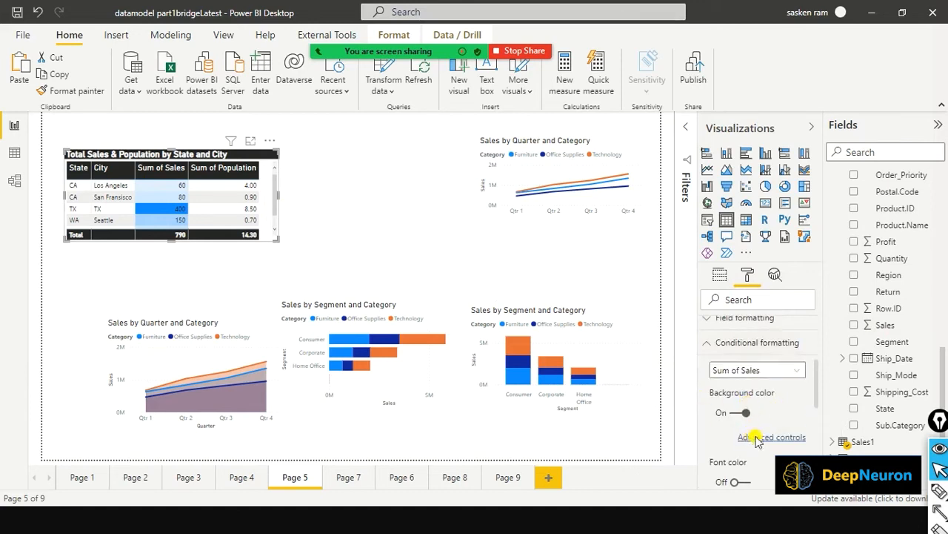
left_click(757, 439)
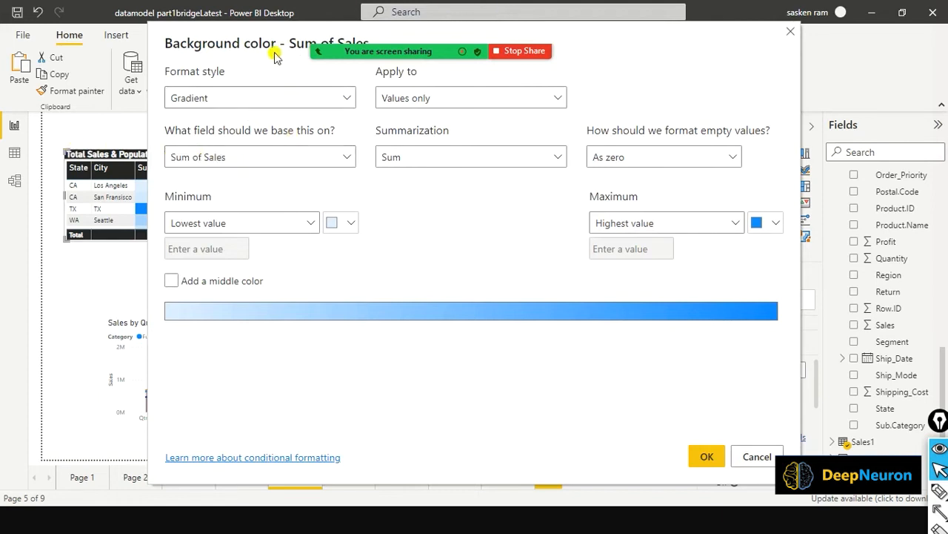
left_click_drag(275, 57, 444, 123)
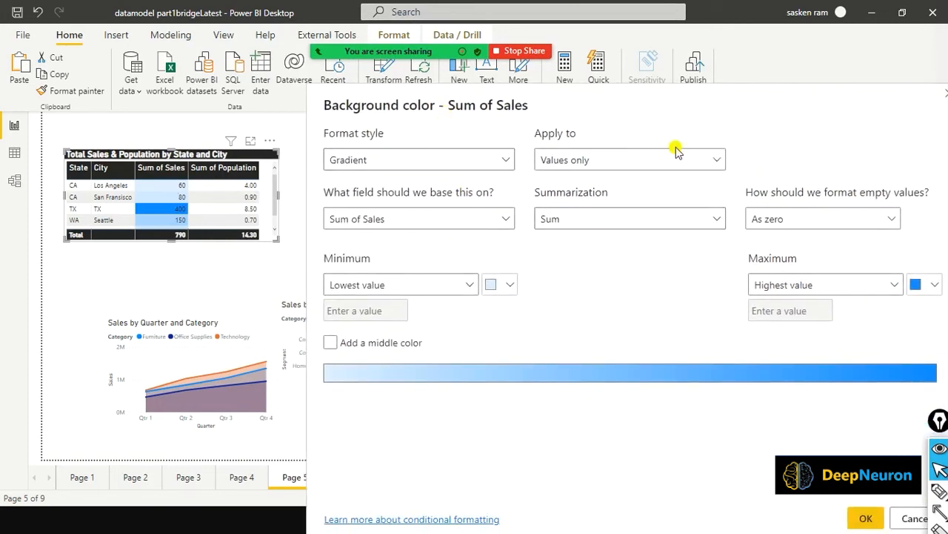
Set the gradient's lowest value color to a custom red, #F40404
left_click(509, 286)
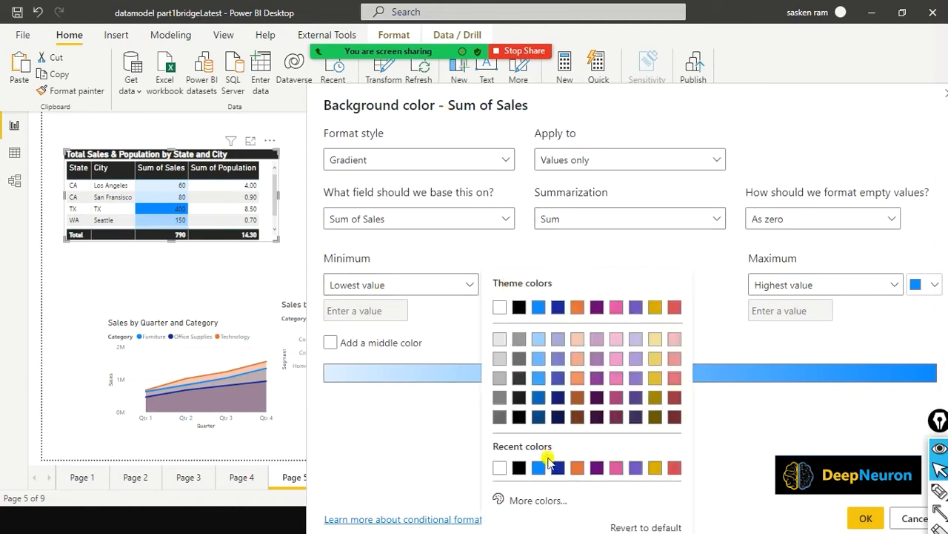
left_click(607, 243)
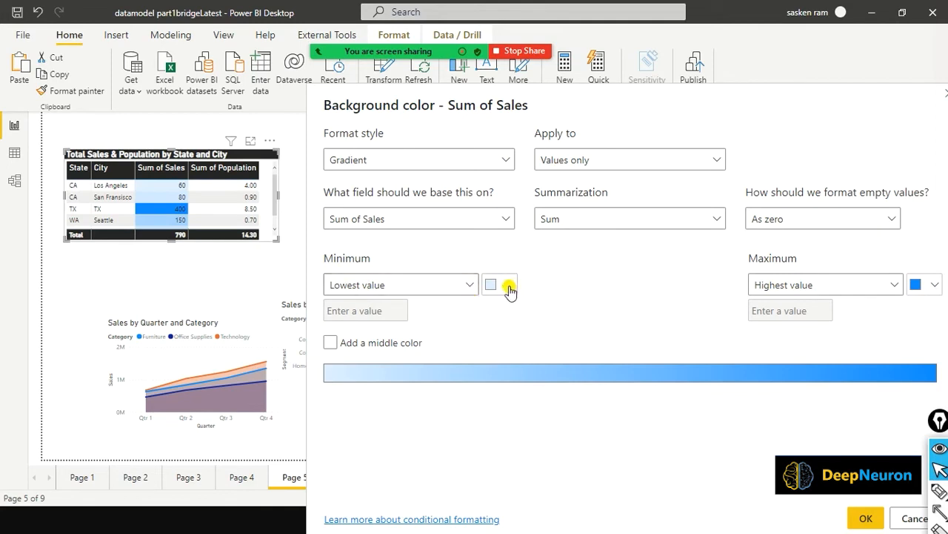
left_click(508, 287)
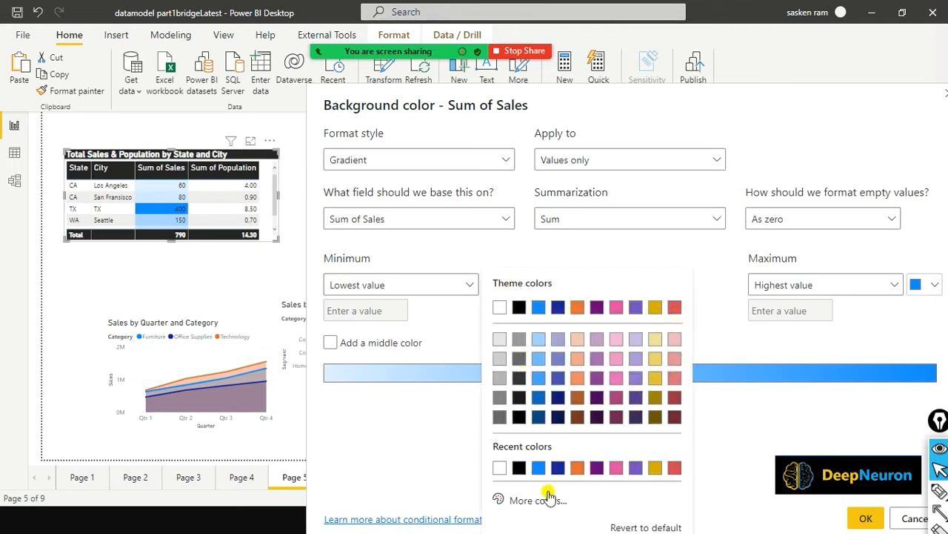
left_click(526, 502)
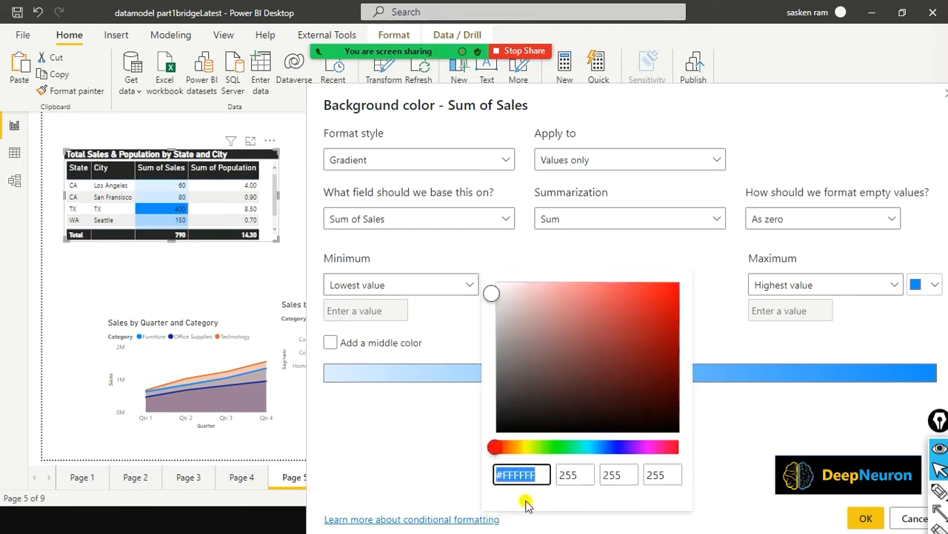
left_click(676, 293)
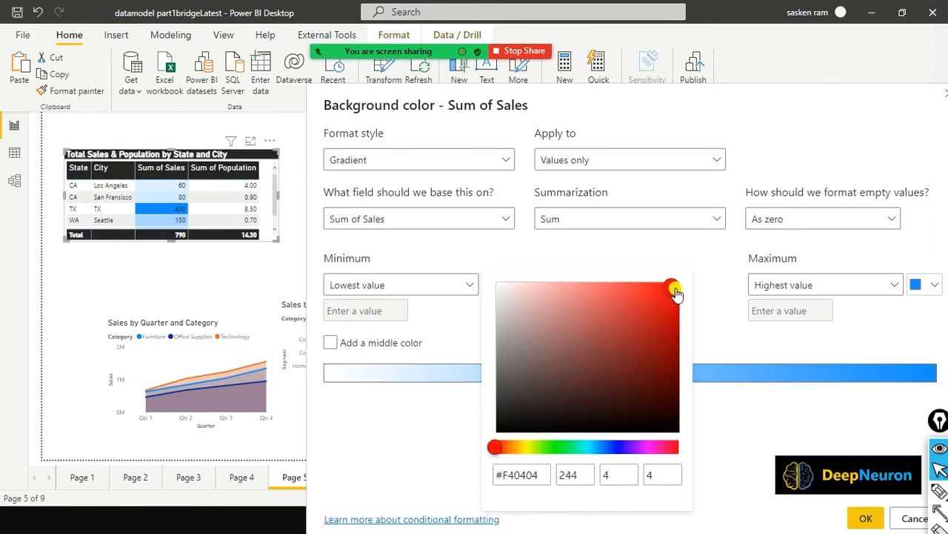
left_click(417, 415)
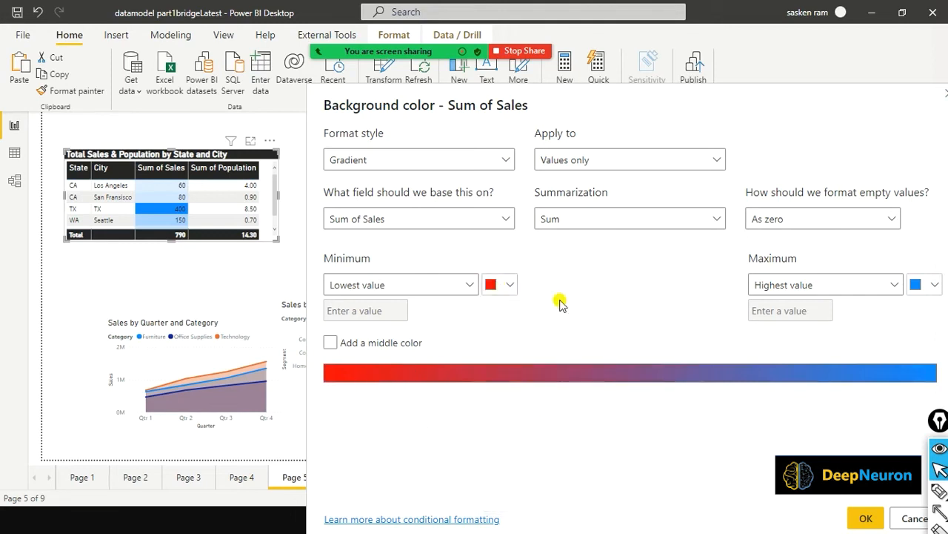
Set the gradient's highest value color to a custom bright green
left_click(937, 286)
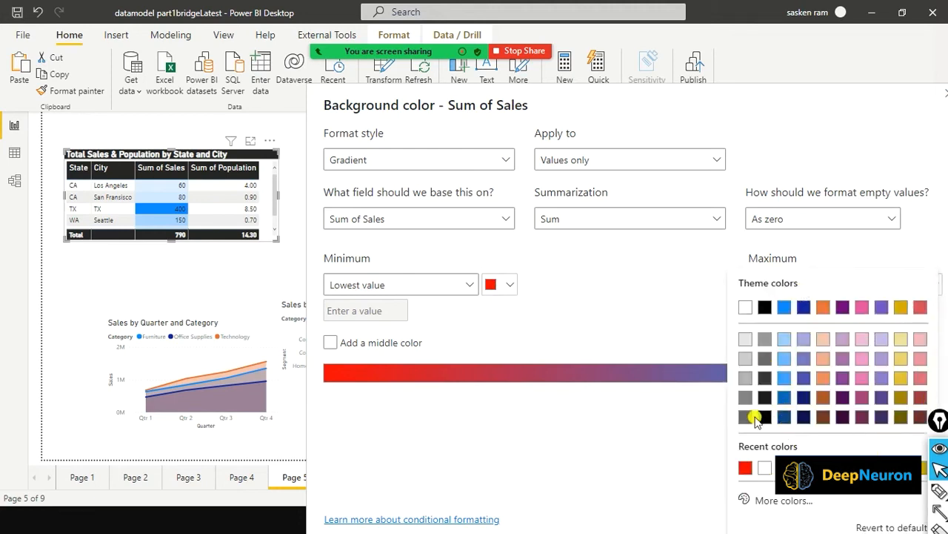
left_click(760, 500)
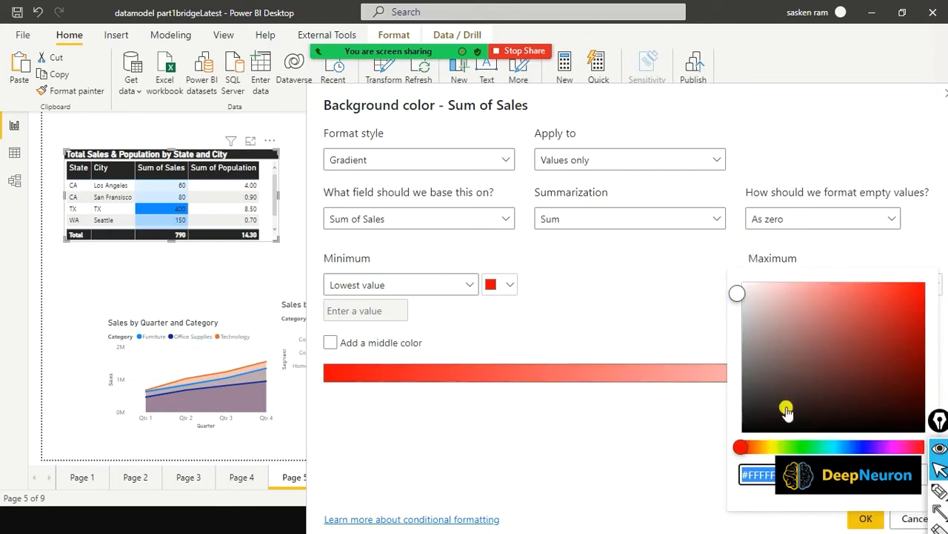
left_click(738, 448)
left_click_drag(738, 448, 805, 452)
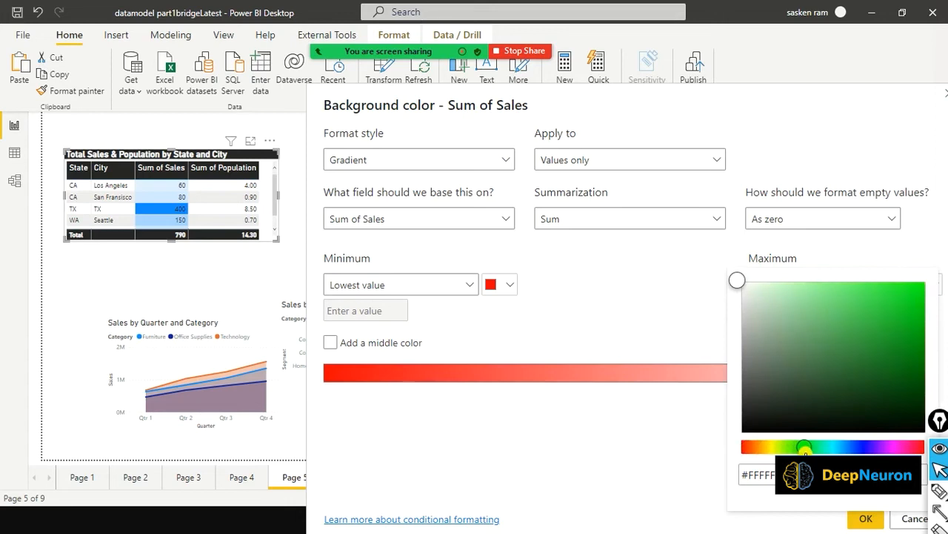
left_click(911, 289)
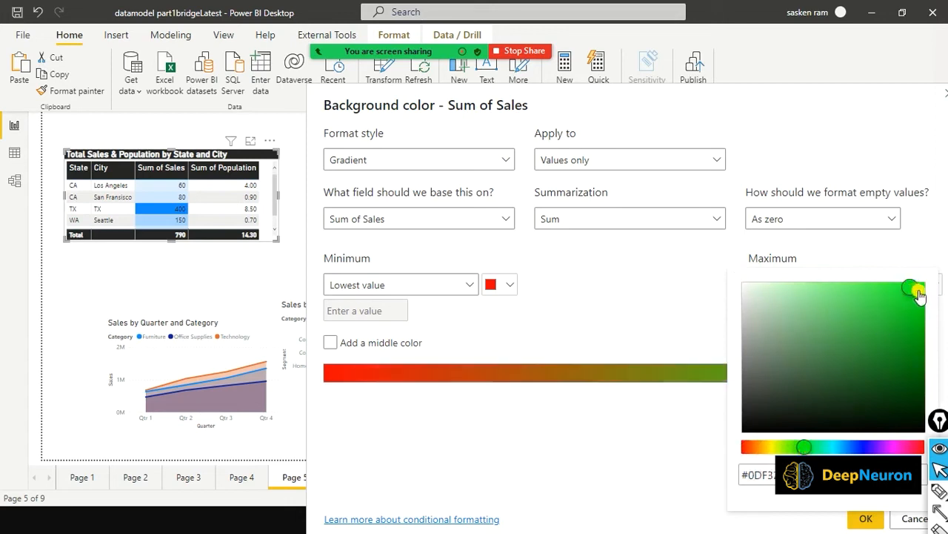
left_click_drag(914, 295, 910, 299)
left_click(694, 455)
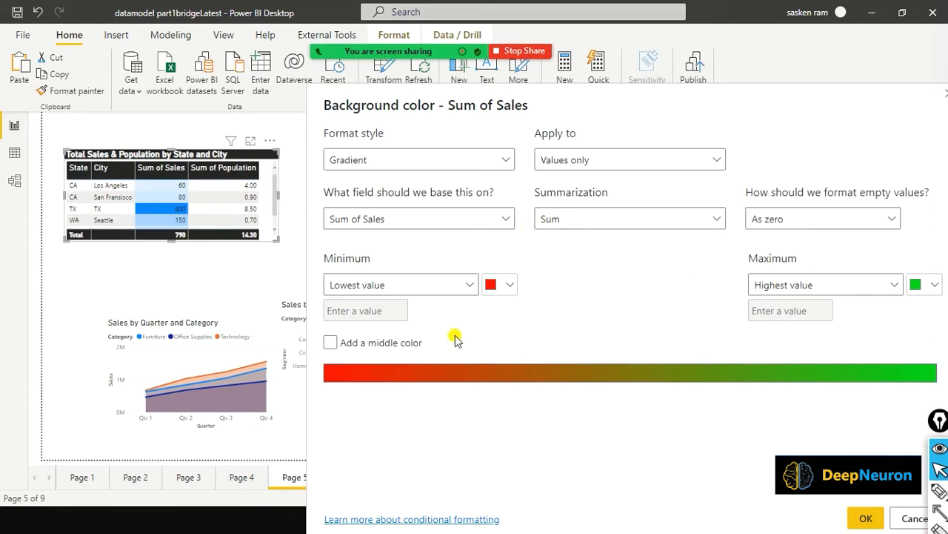
Add a middle color to the Sum of Sales background gradient
left_click(331, 343)
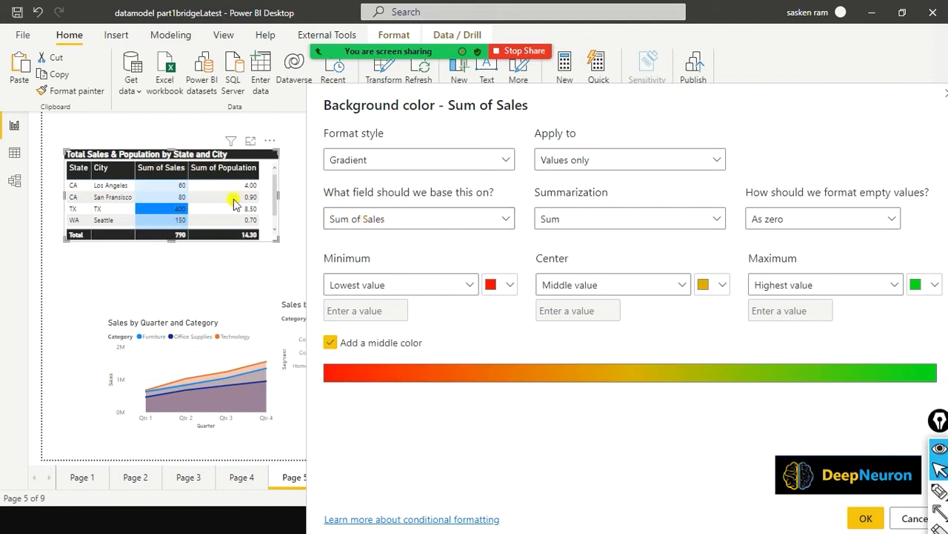
left_click(506, 223)
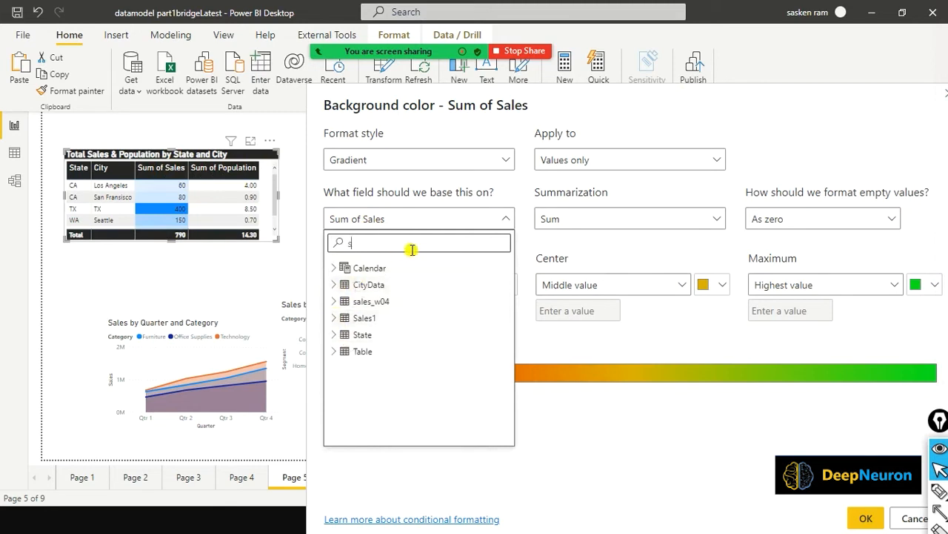
type("um of pop")
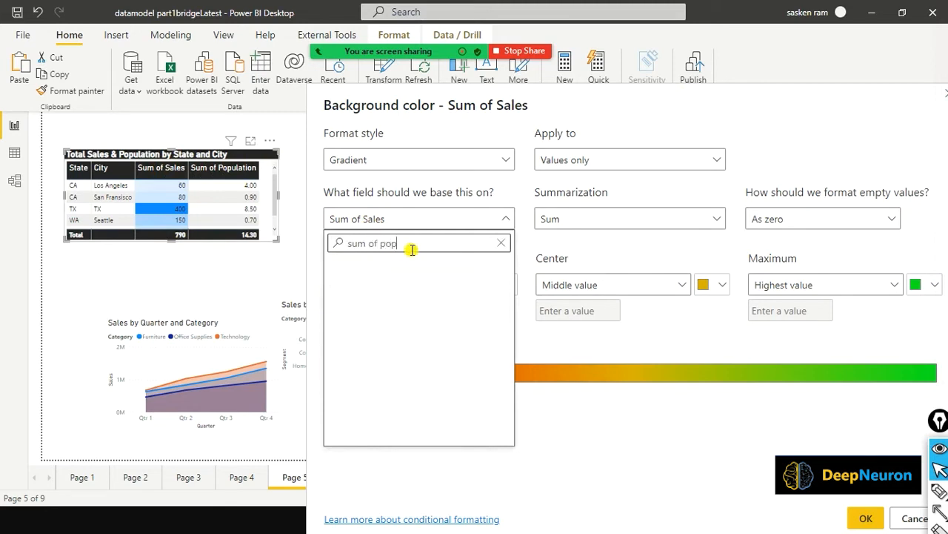
key("BackSpace")
key("BackSpace")
key("BackSpace")
key("BackSpace")
key("BackSpace")
key("BackSpace")
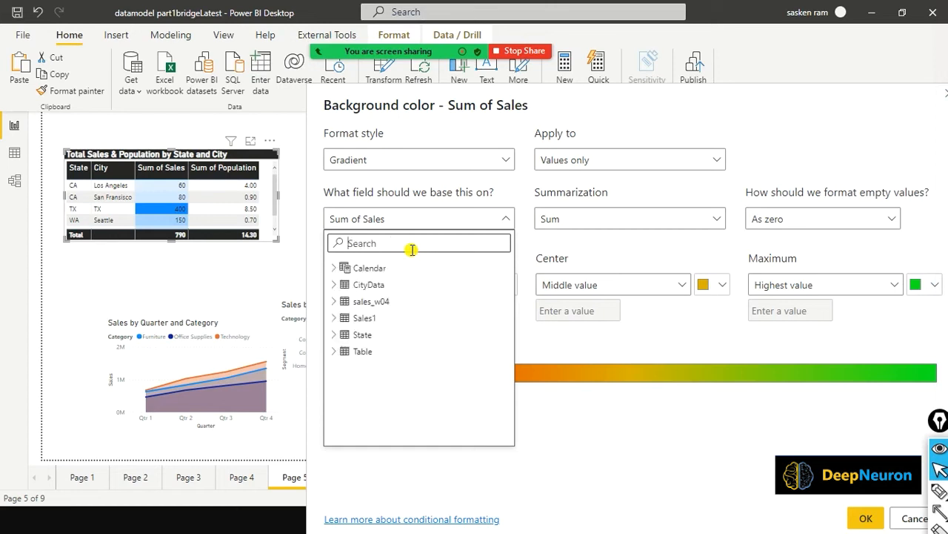
key("Escape")
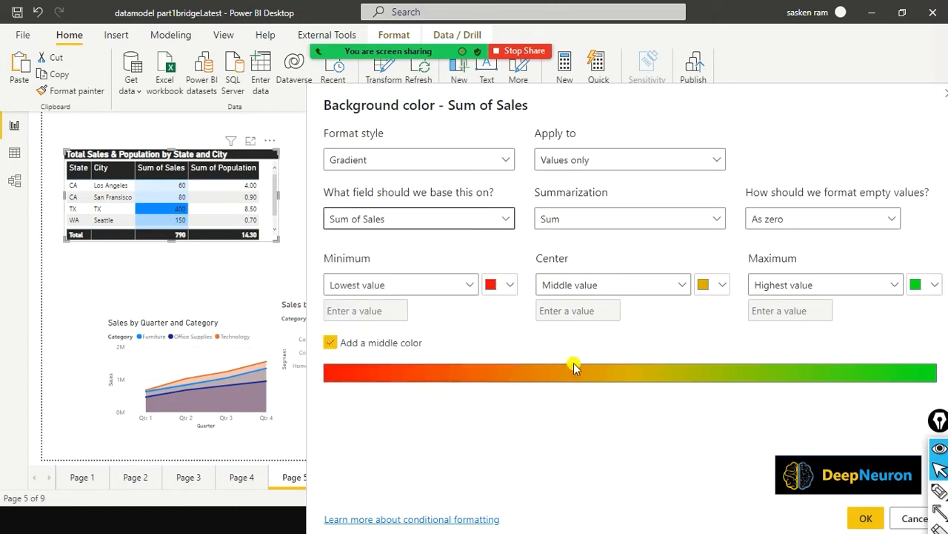
Apply the three-color gradient and enlarge the state and city table so that all its rows fit
left_click(866, 519)
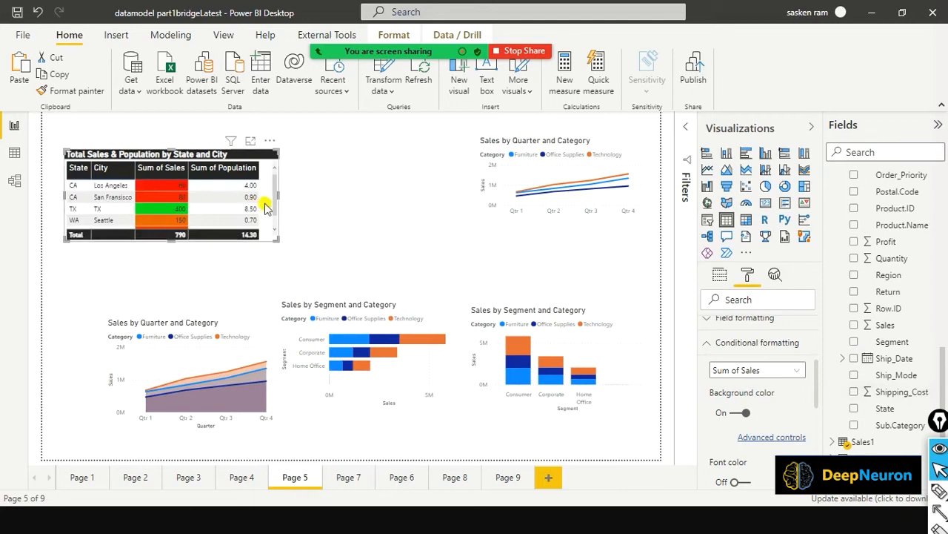
left_click_drag(278, 196, 297, 197)
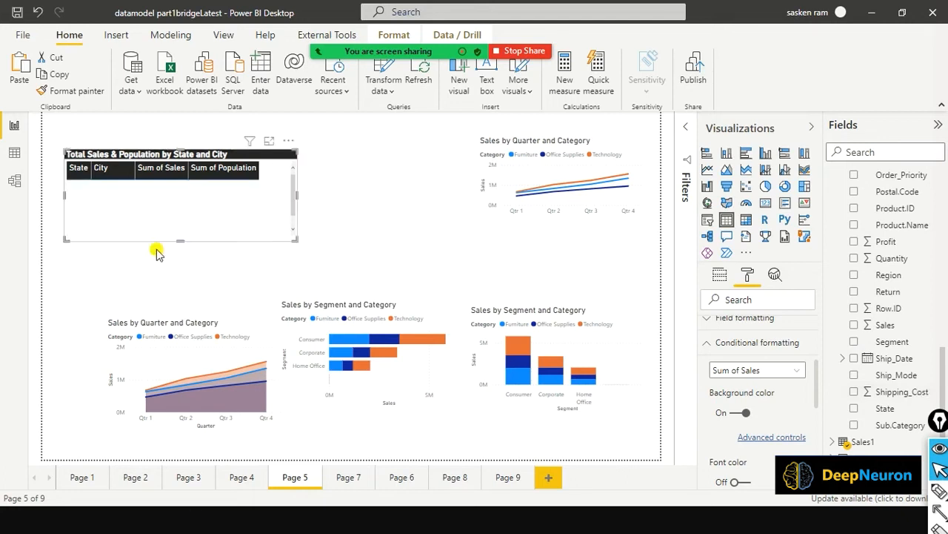
left_click_drag(180, 237, 180, 268)
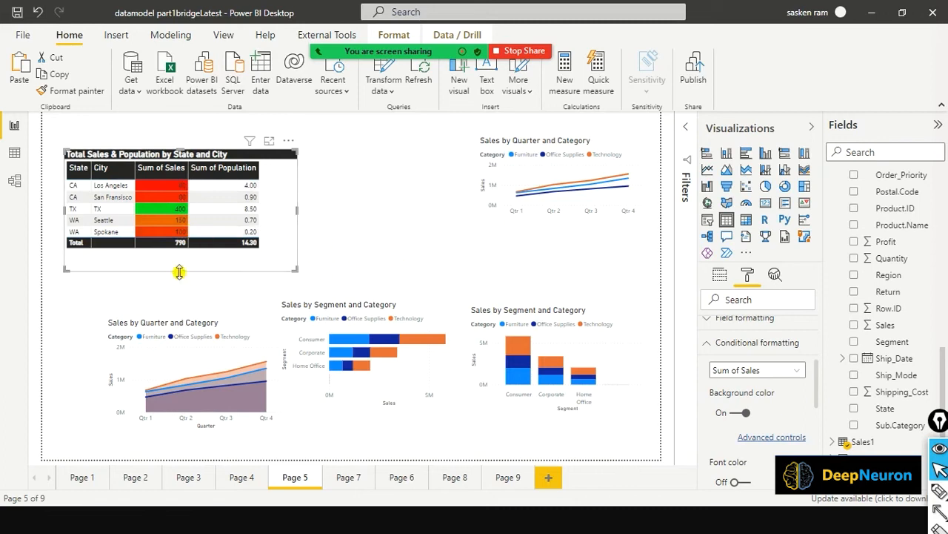
left_click_drag(178, 271, 178, 258)
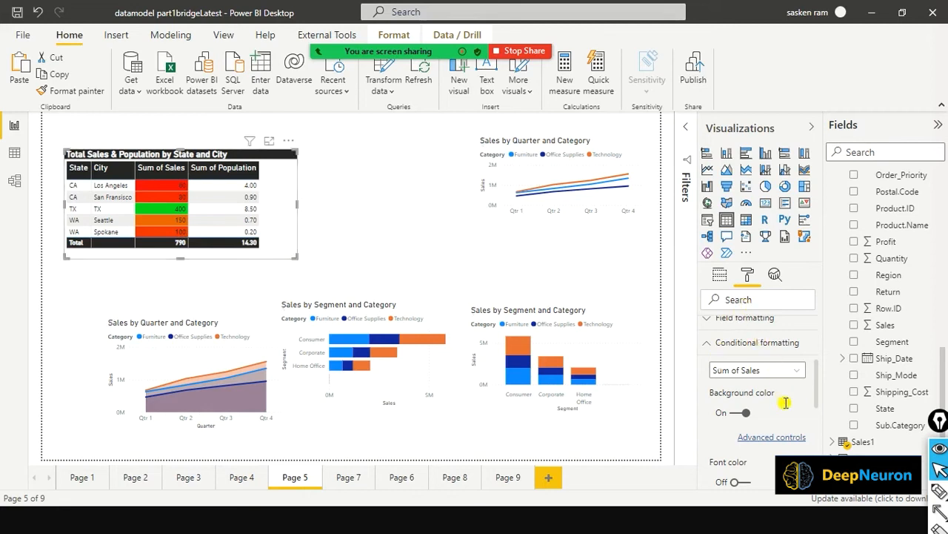
Reopen the Sum of Sales background color settings and examine the minimum value, format style and apply-to options
scroll(784, 415, "down", 1)
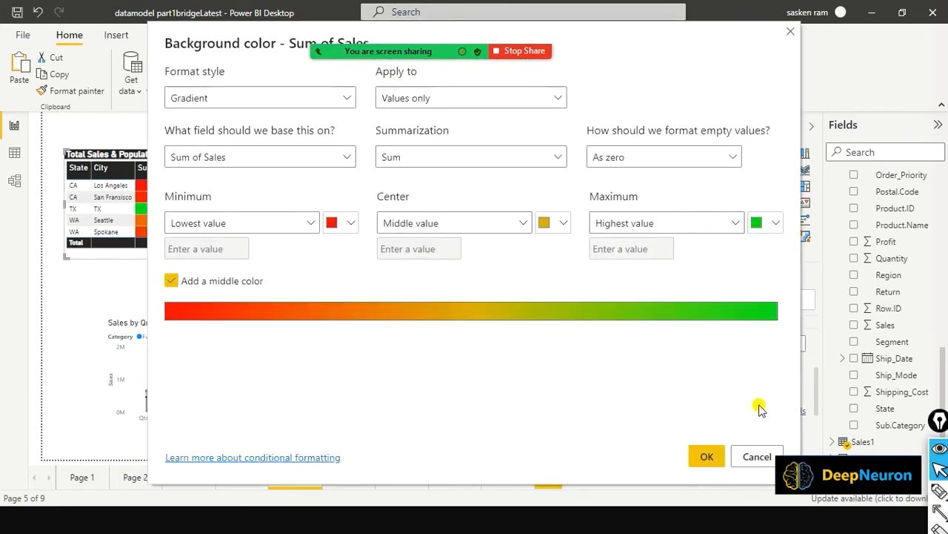
left_click(315, 224)
left_click(248, 265)
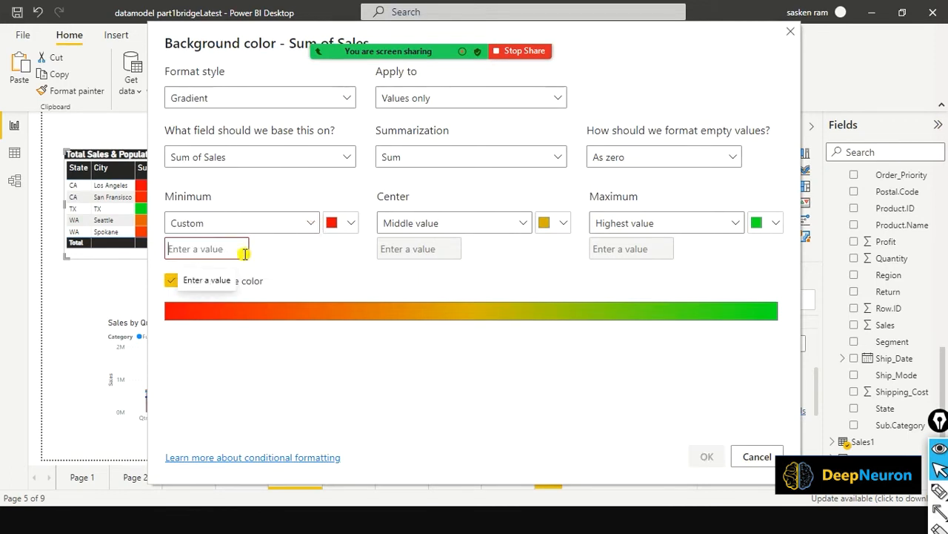
left_click(312, 223)
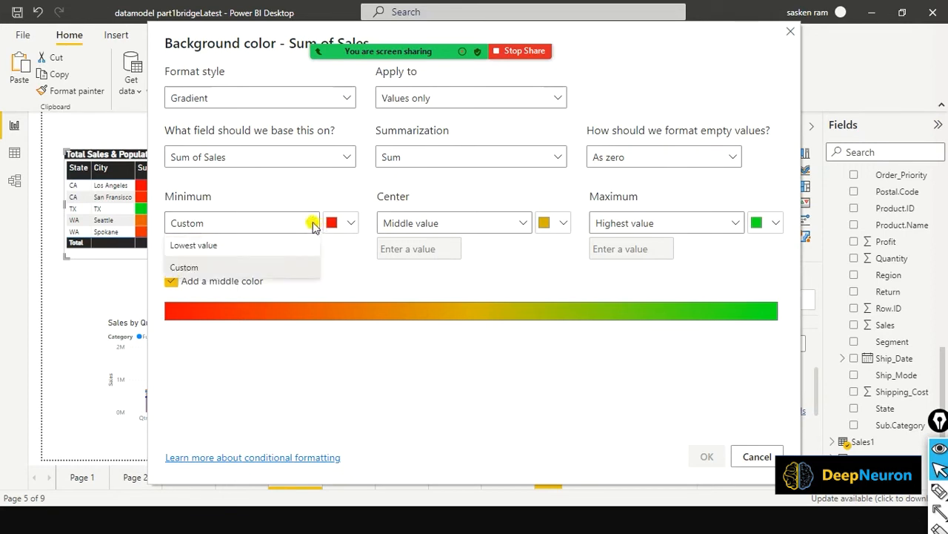
left_click(249, 247)
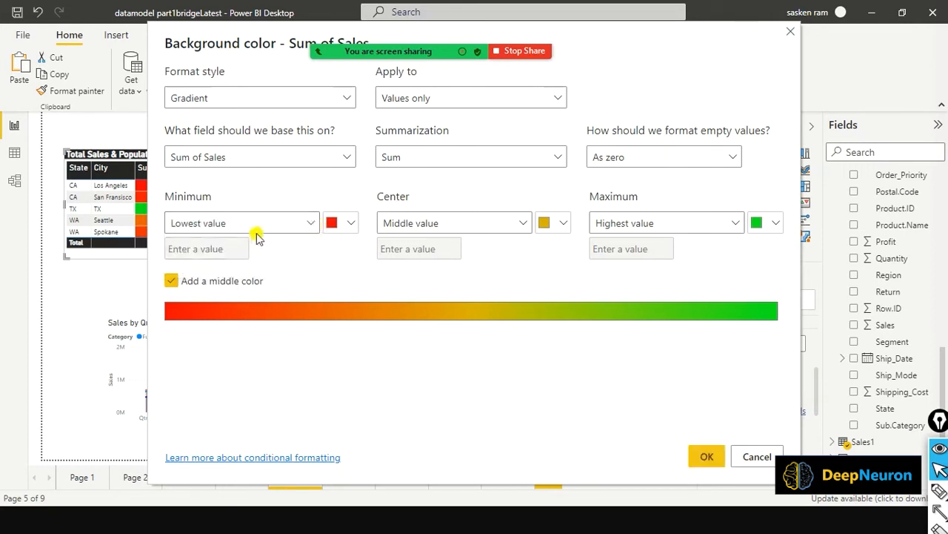
left_click(346, 100)
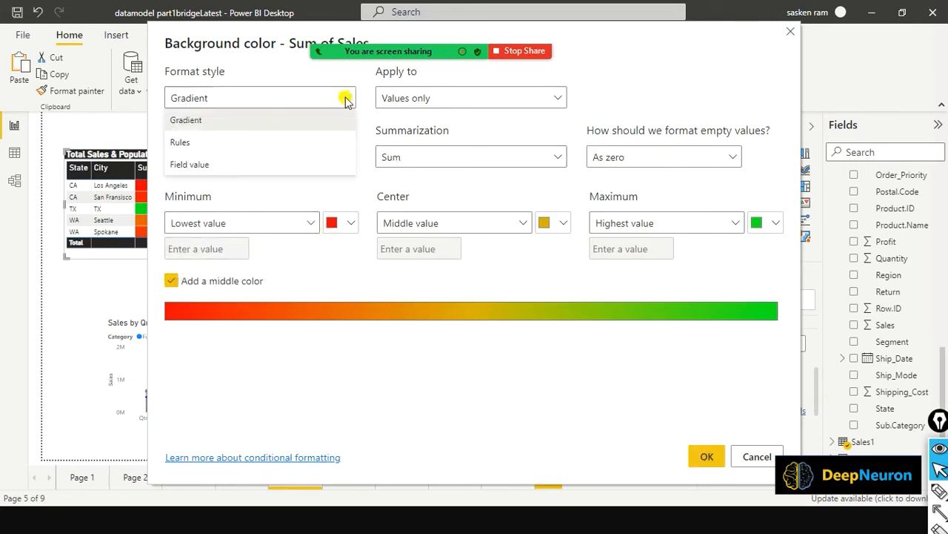
left_click(345, 98)
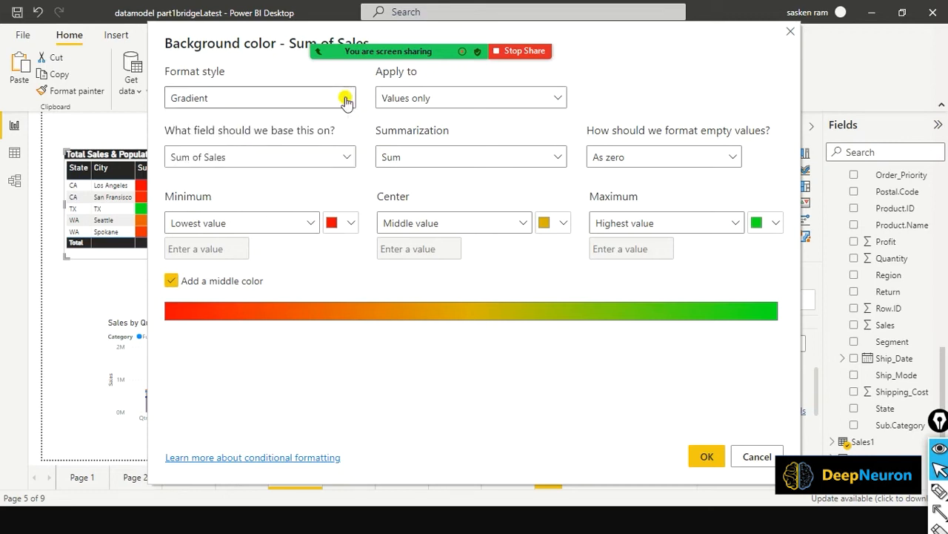
left_click(555, 98)
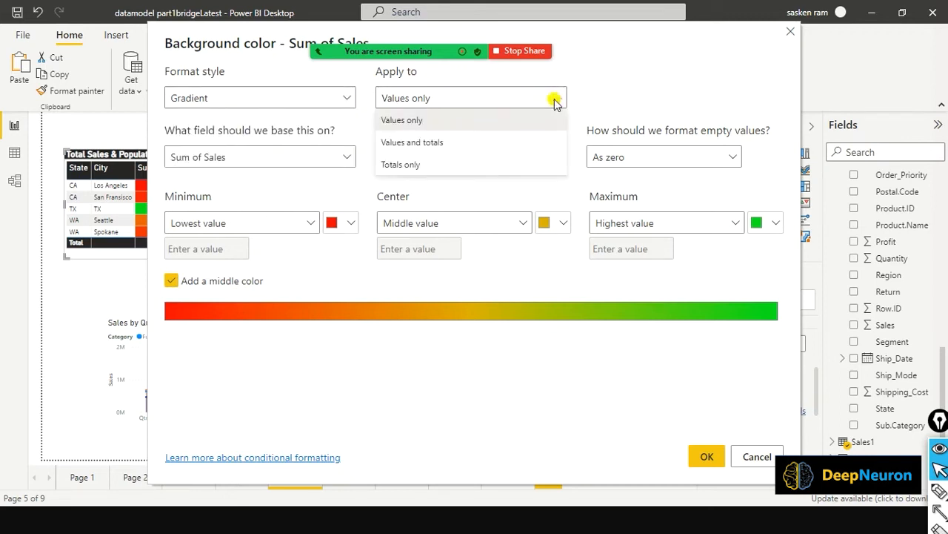
left_click(555, 99)
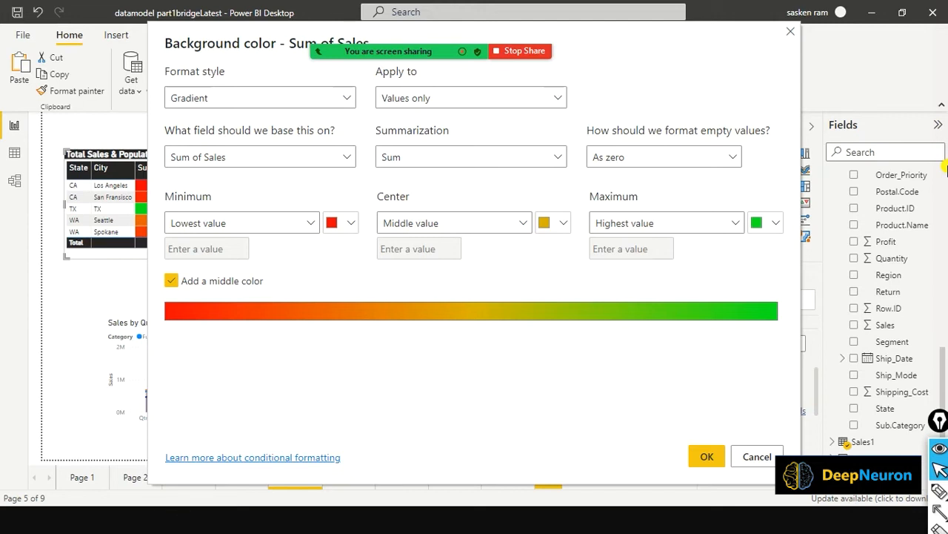
left_click(707, 457)
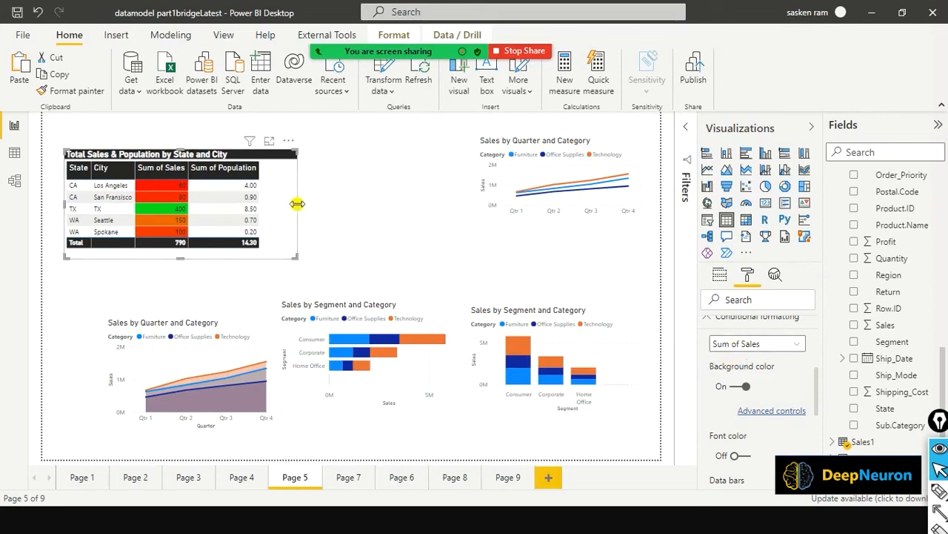
Narrow the state and city table slightly and align it with the left edge of the area chart below
left_click_drag(297, 202, 285, 202)
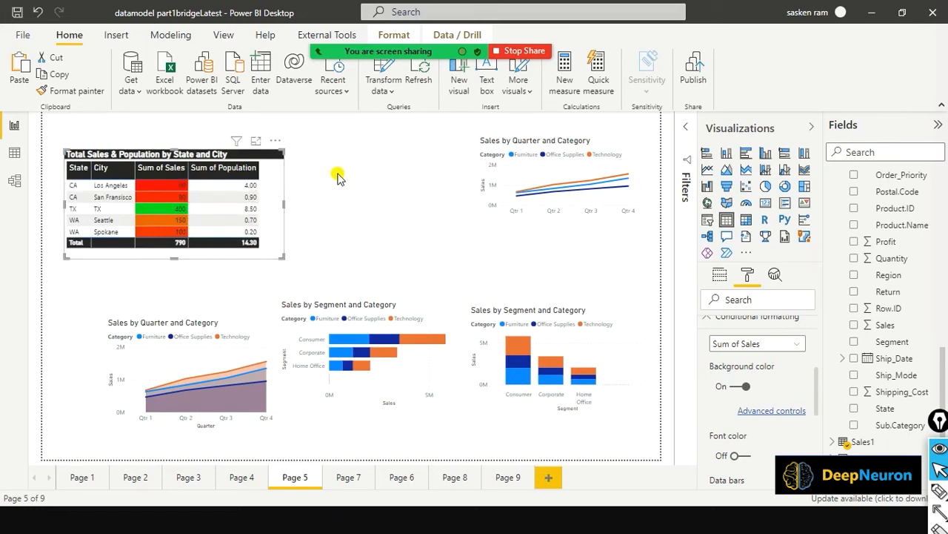
left_click(396, 191)
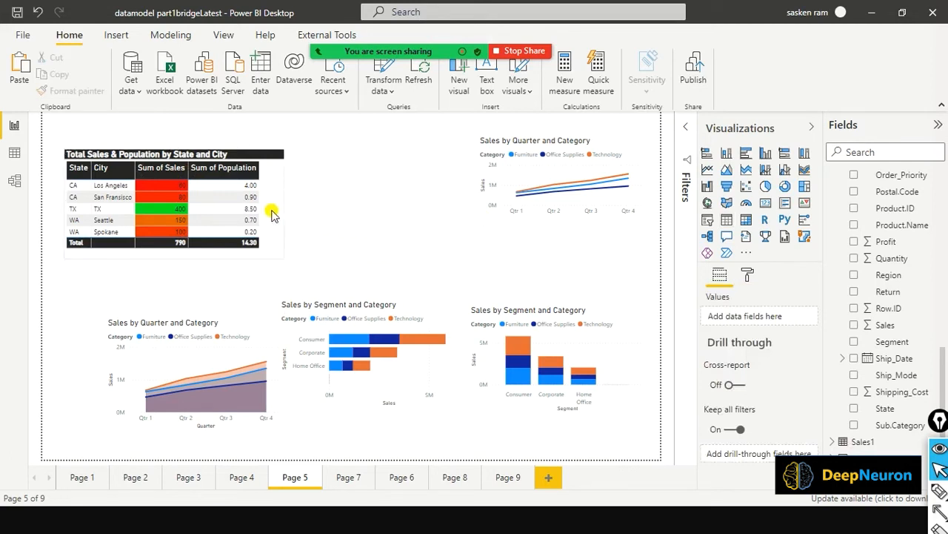
left_click_drag(300, 212, 311, 211)
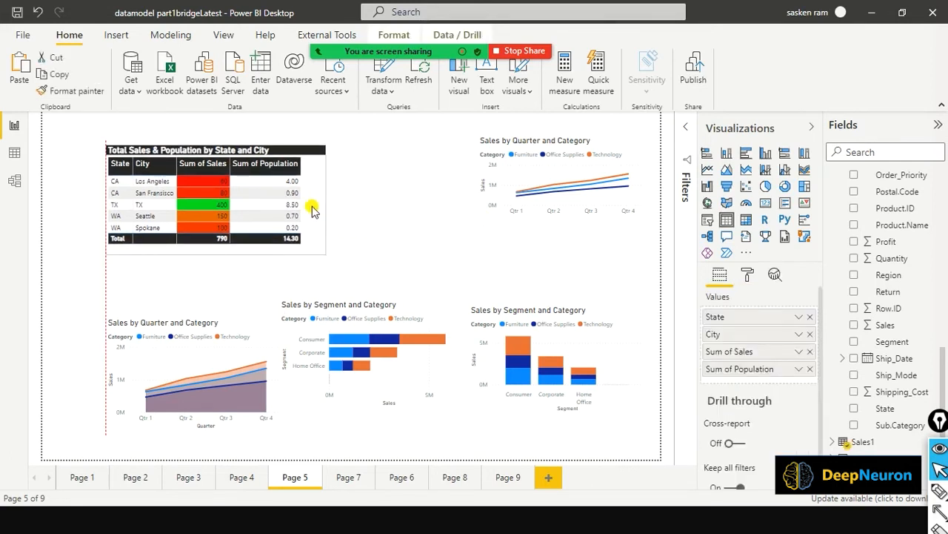
left_click(378, 209)
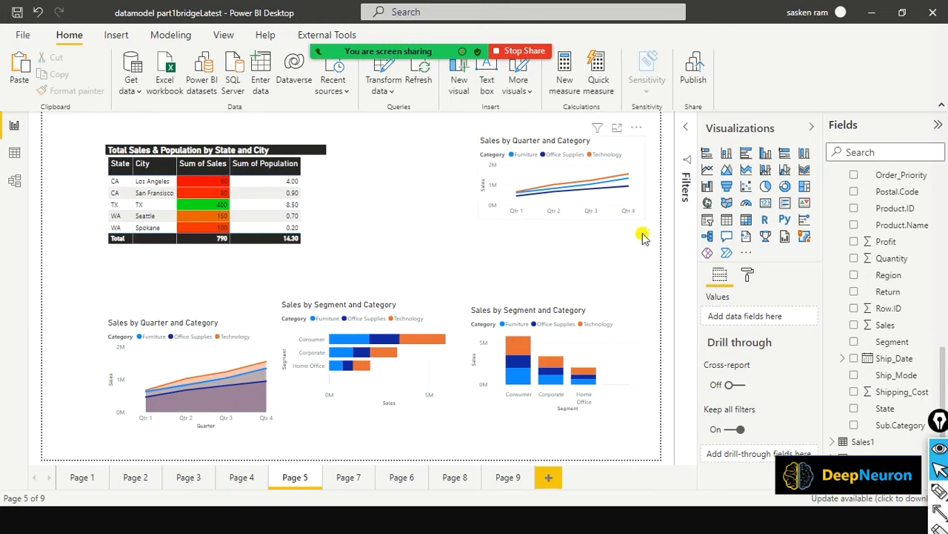
Add an empty slicer, place it between the table and the line chart, and narrow it to fit the gap
left_click(707, 223)
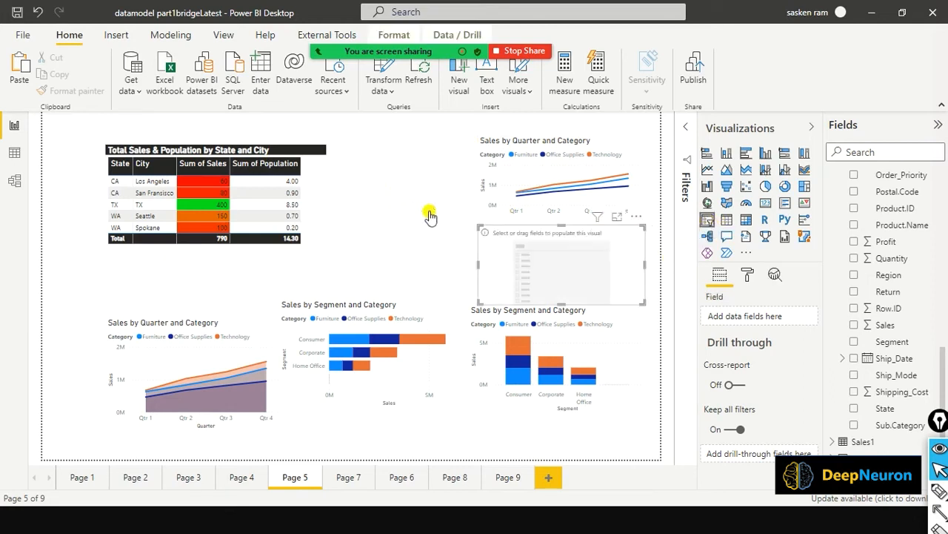
left_click_drag(482, 258, 438, 204)
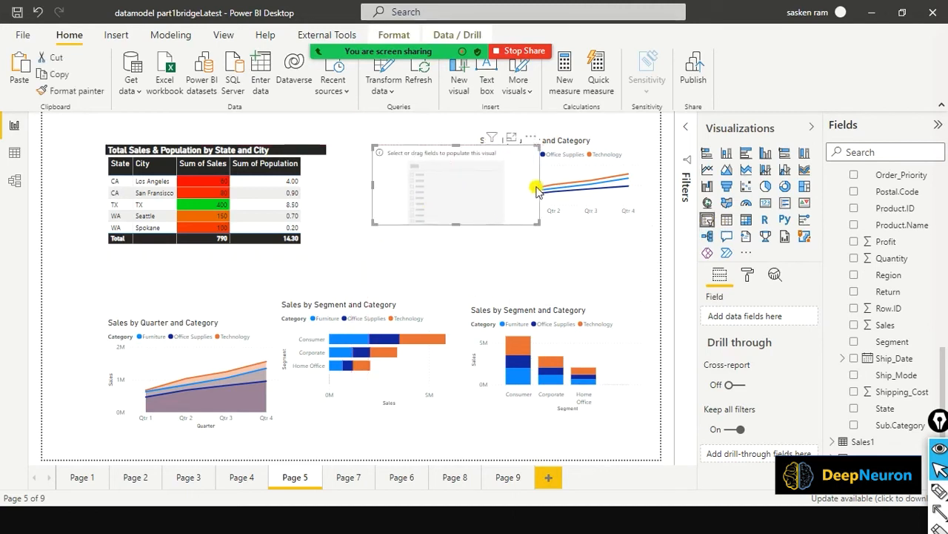
left_click_drag(538, 183, 415, 203)
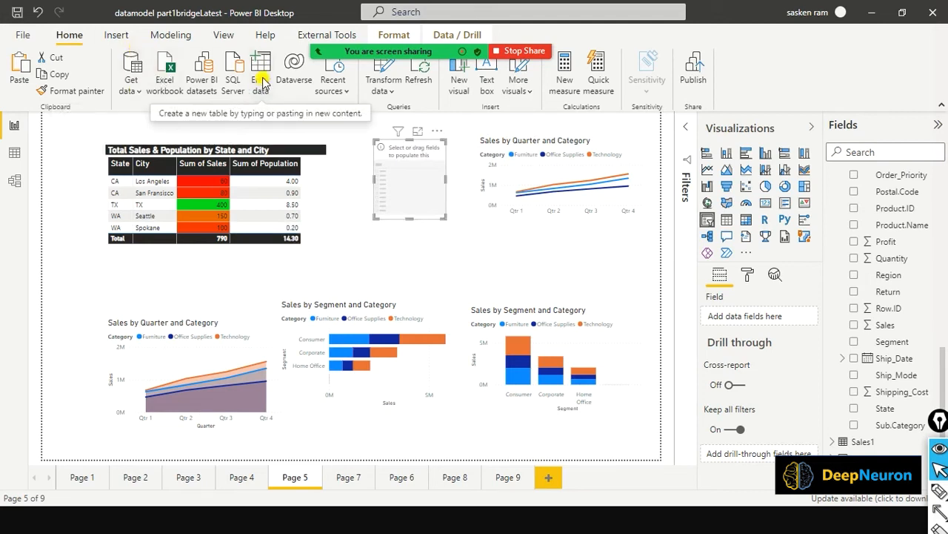
Start a new manually entered data table and name its two columns Code and Status
left_click(263, 83)
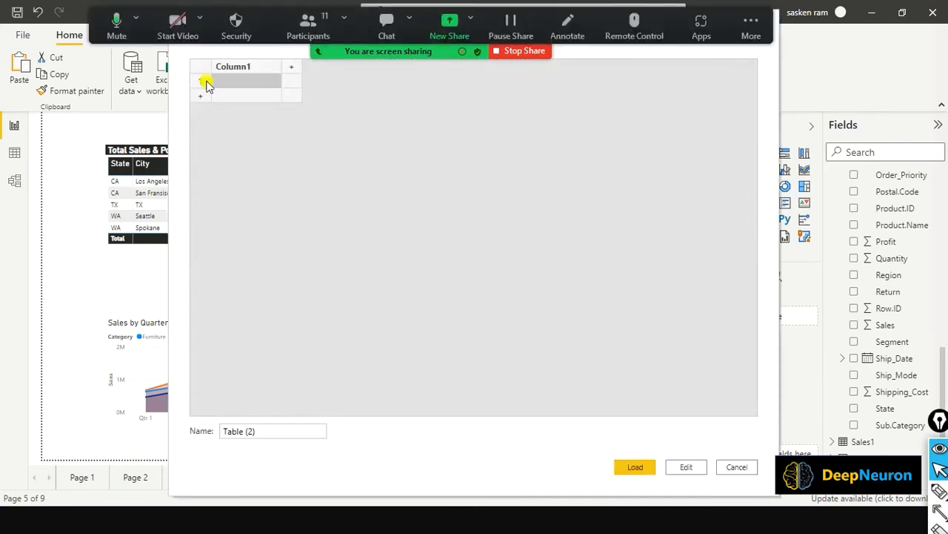
left_click_drag(213, 58, 245, 145)
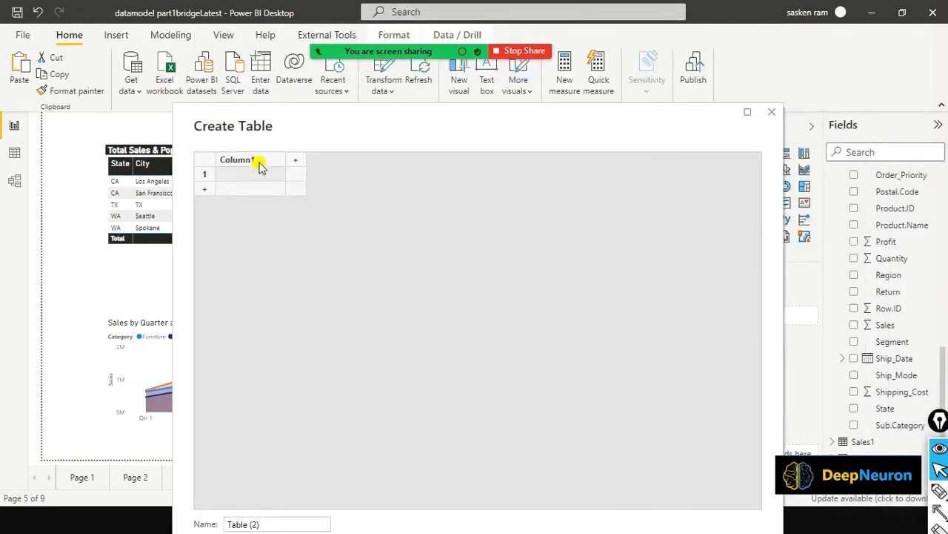
double_click(257, 160)
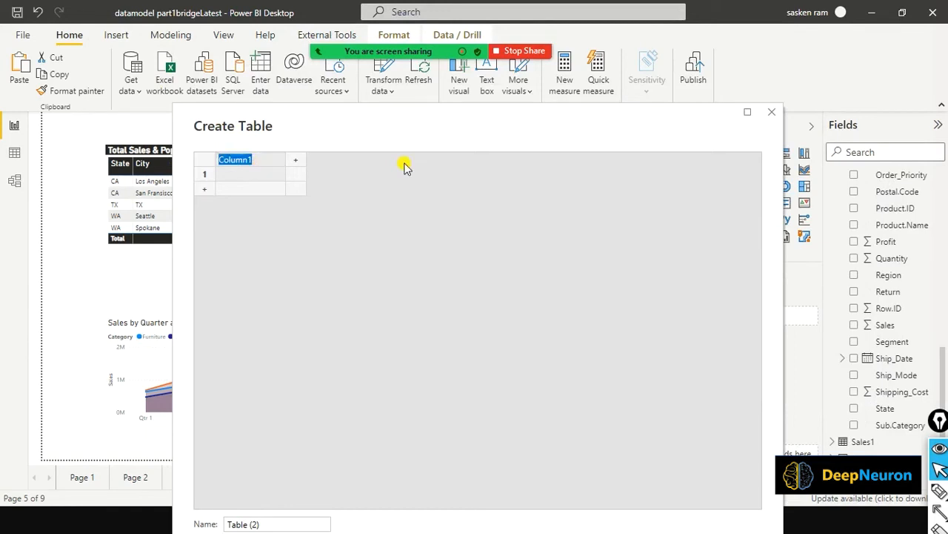
type("Status")
key("Tab")
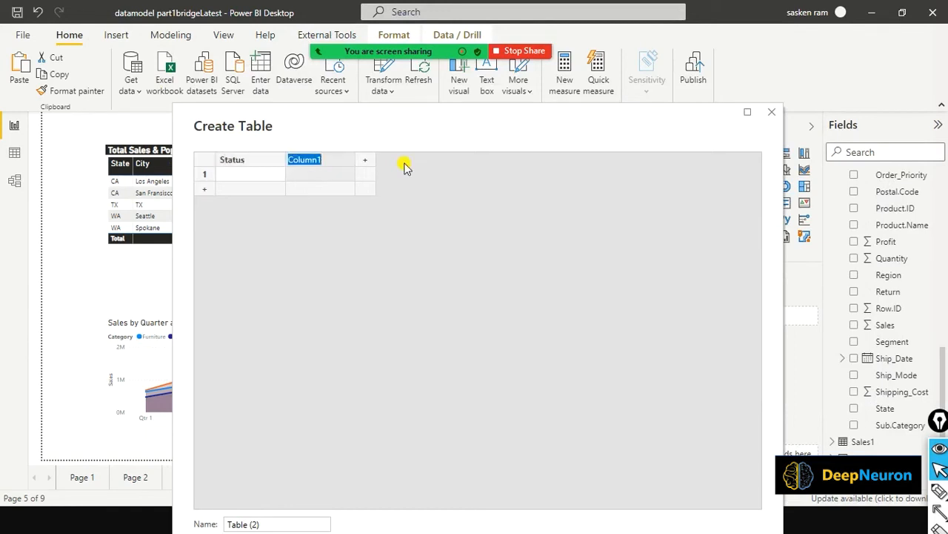
type("Cood")
key("shift+Tab")
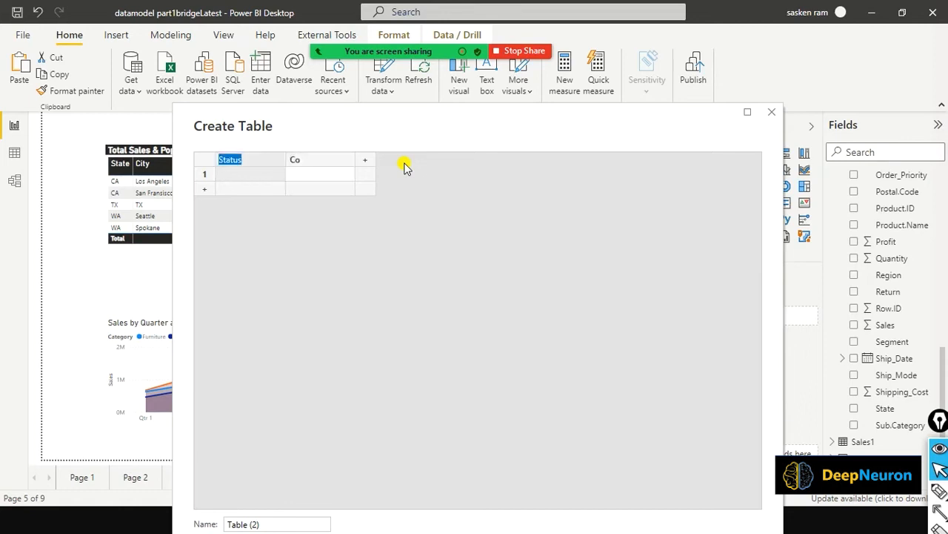
type("Code")
key("Tab")
type("S")
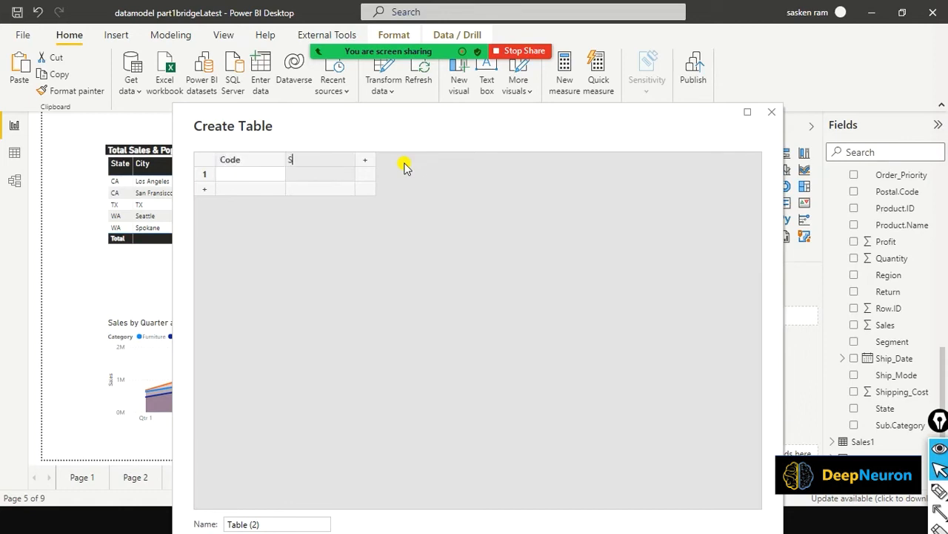
type("tatus")
key("Return")
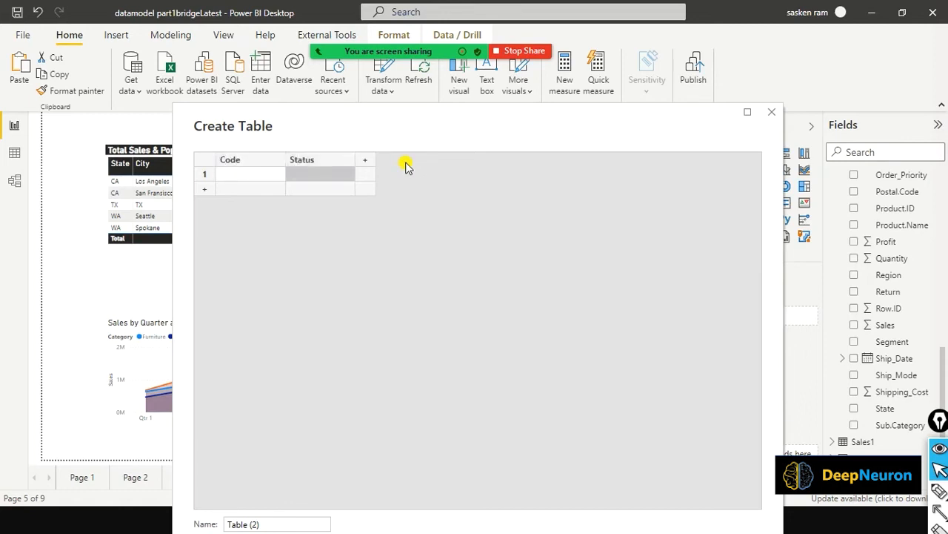
Fill the new table with the rows 0 / Off and 1 / On, and load it into the model
key("Left")
type("0")
key("Tab")
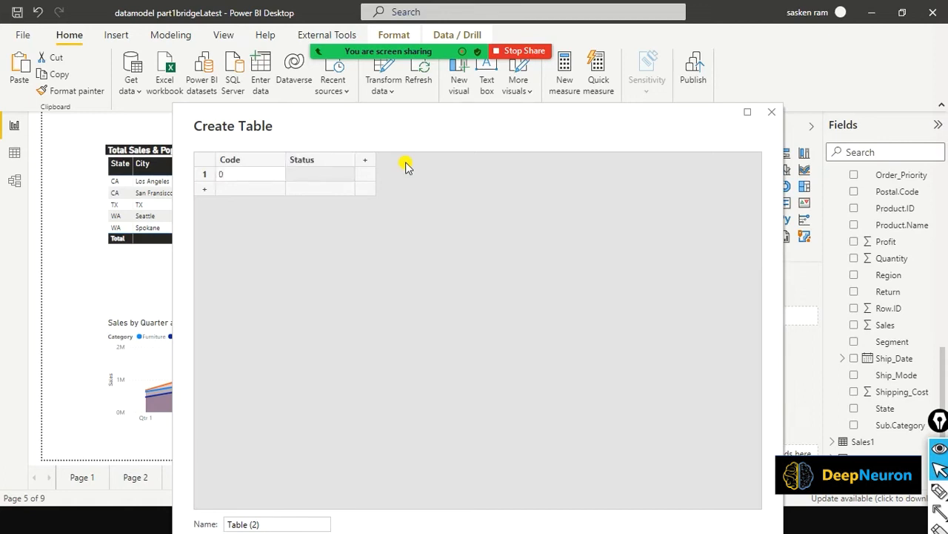
key("Return")
key("Left")
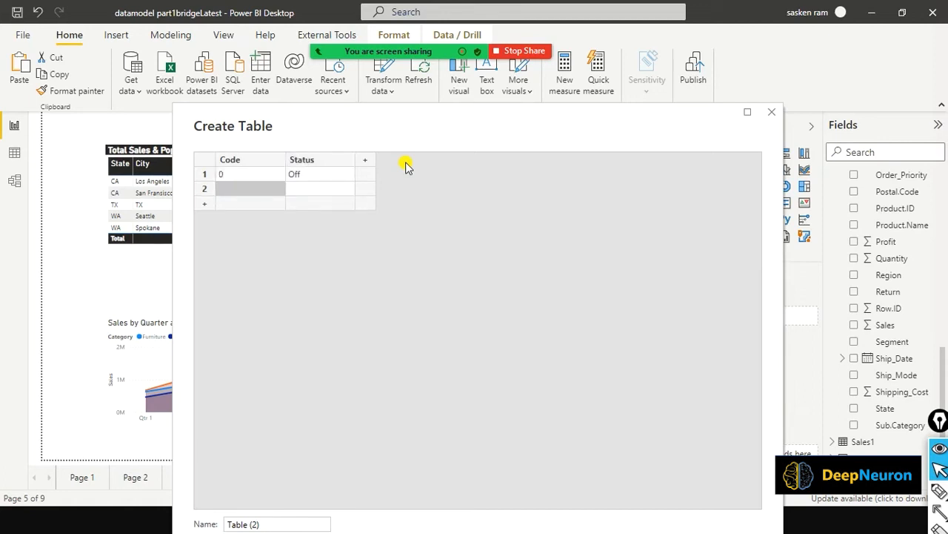
type("1")
key("Tab")
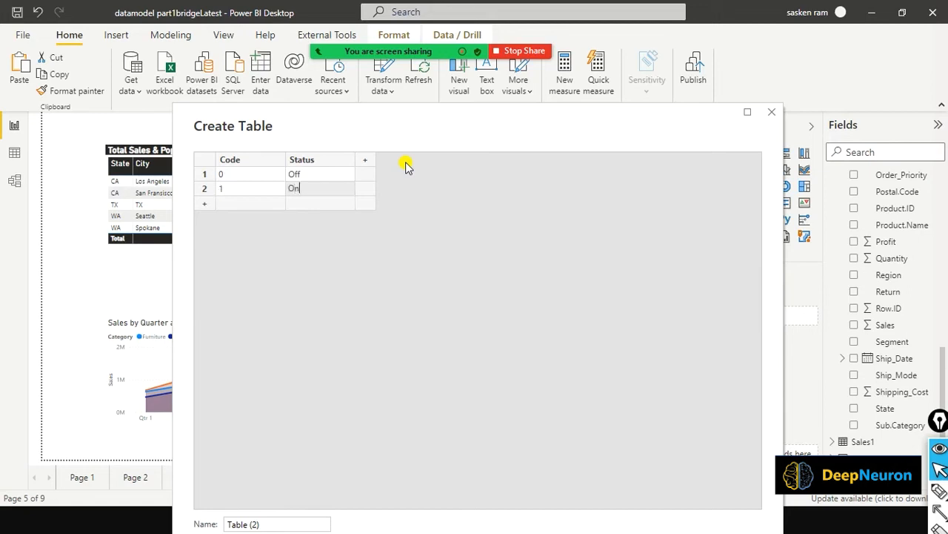
left_click_drag(536, 119, 511, 80)
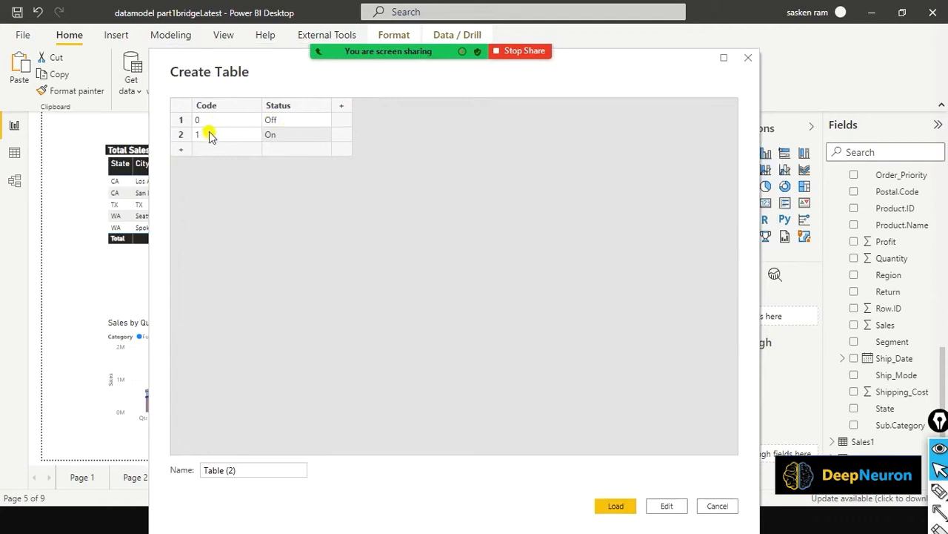
left_click(604, 505)
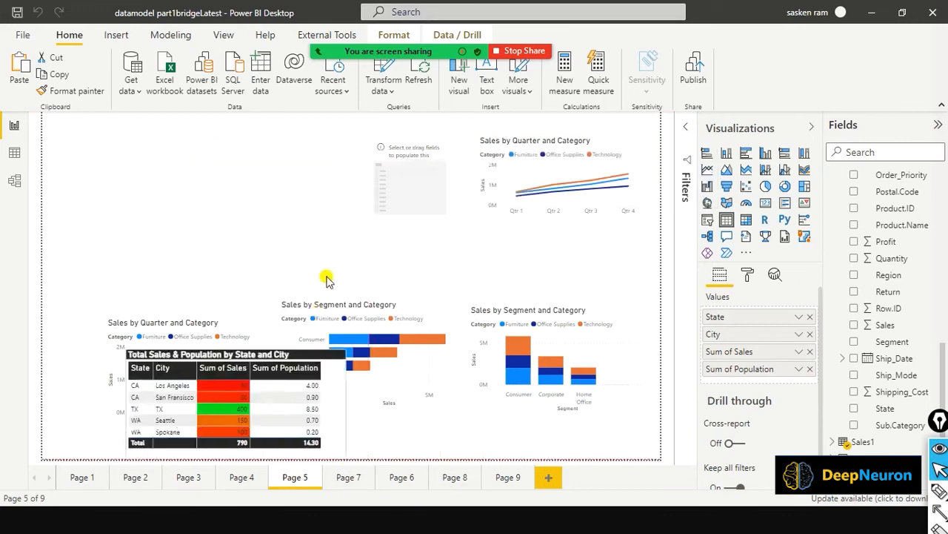
Move the state and city table to the open area above the area chart and delete the empty slicer
left_click_drag(227, 151, 172, 76)
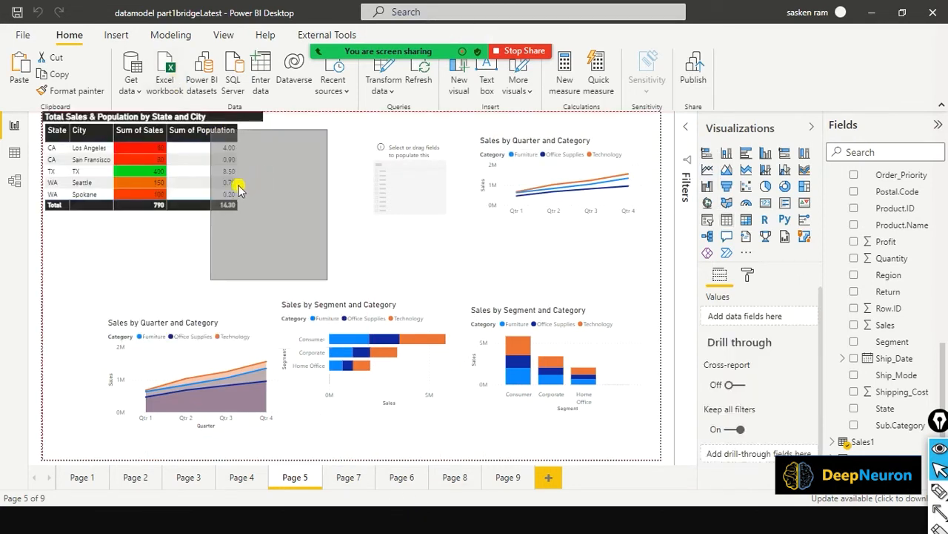
left_click_drag(256, 191, 298, 234)
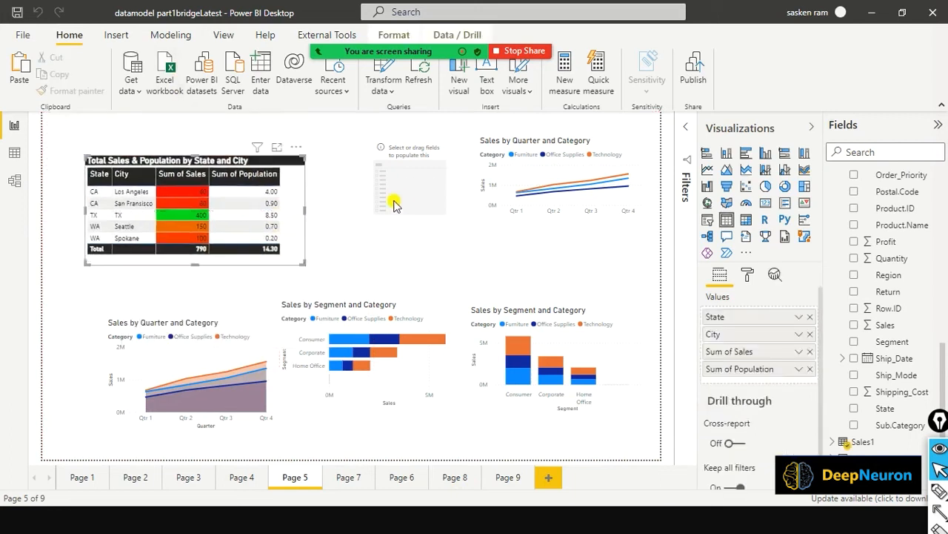
left_click(409, 215)
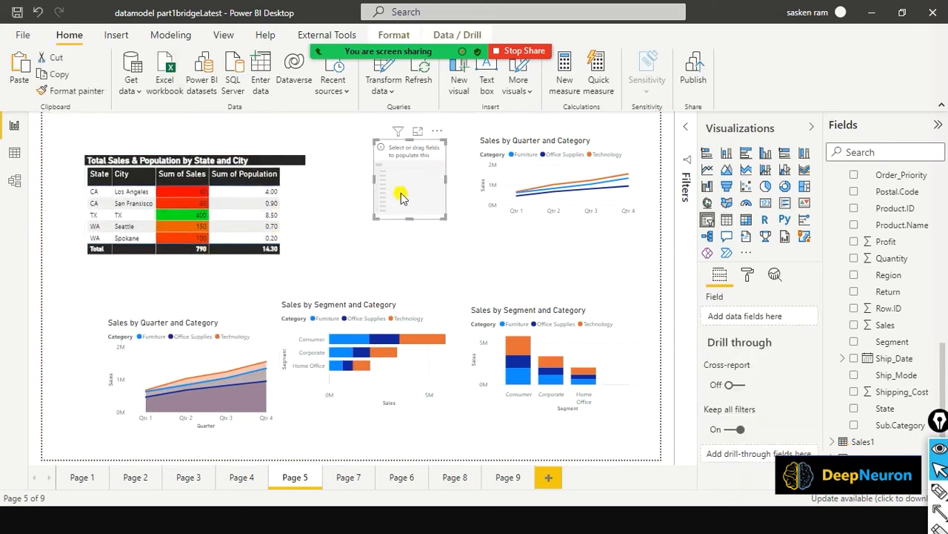
left_click(437, 132)
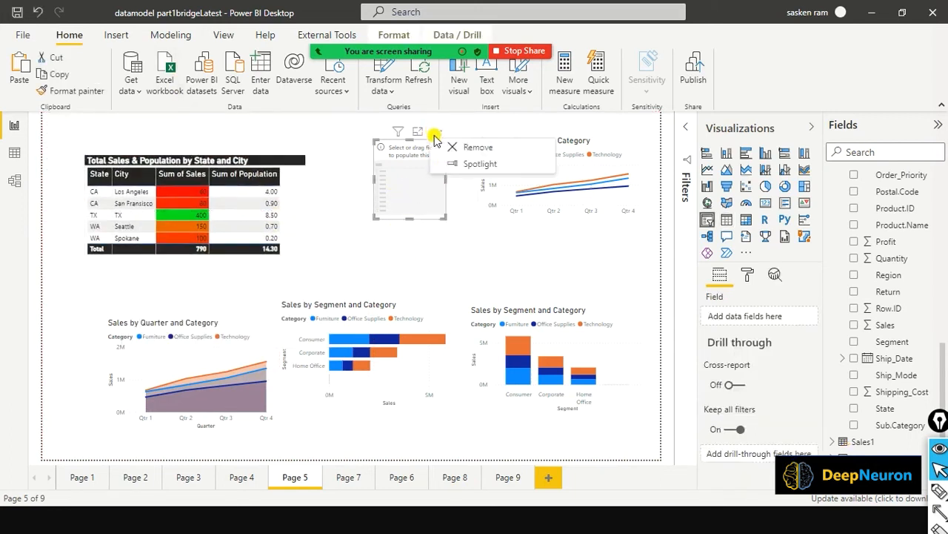
key("Delete")
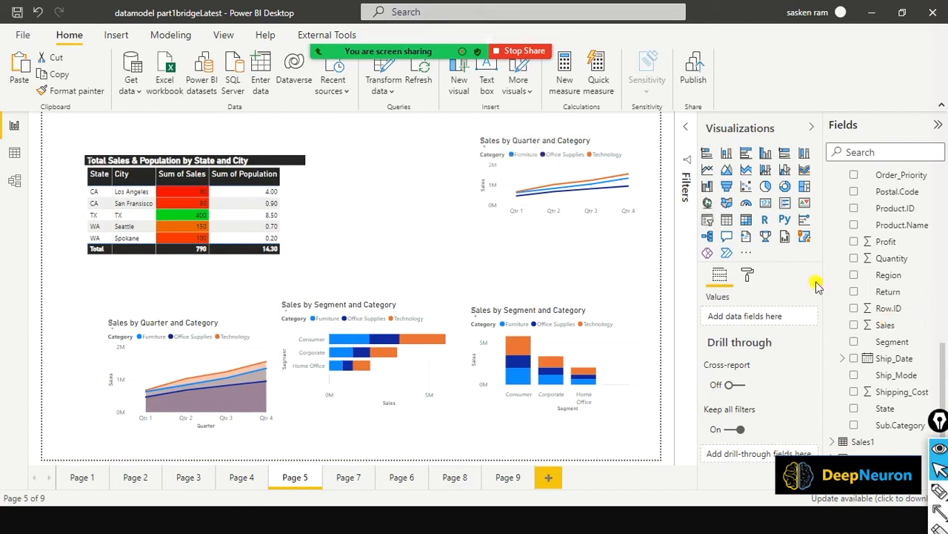
Add a fresh empty slicer, place it between the state and city table and the line chart, and narrow it
left_click(708, 222)
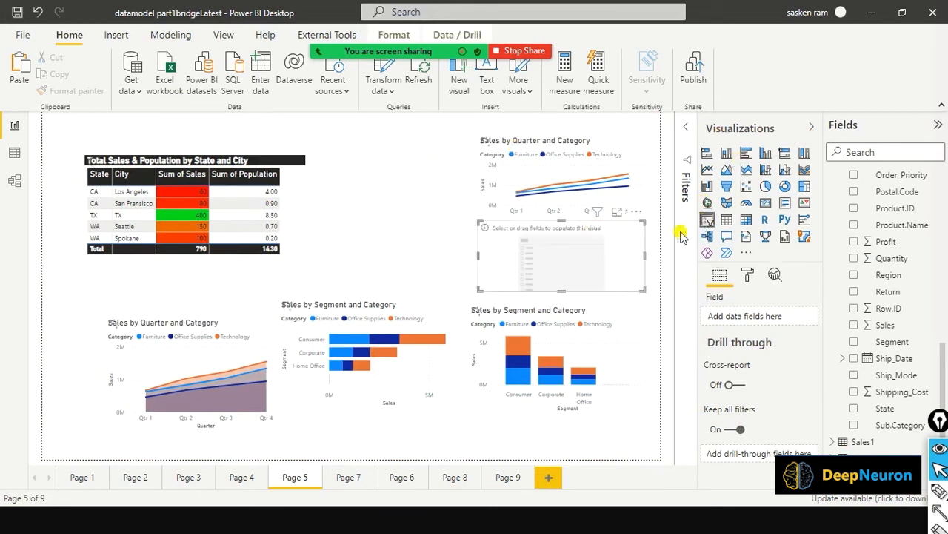
left_click_drag(634, 261, 436, 177)
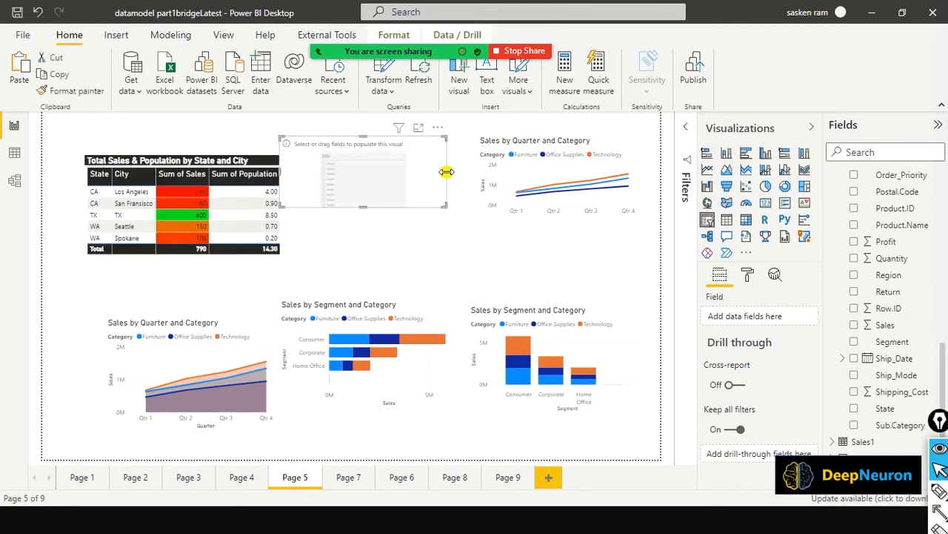
left_click_drag(446, 171, 430, 185)
left_click(417, 240)
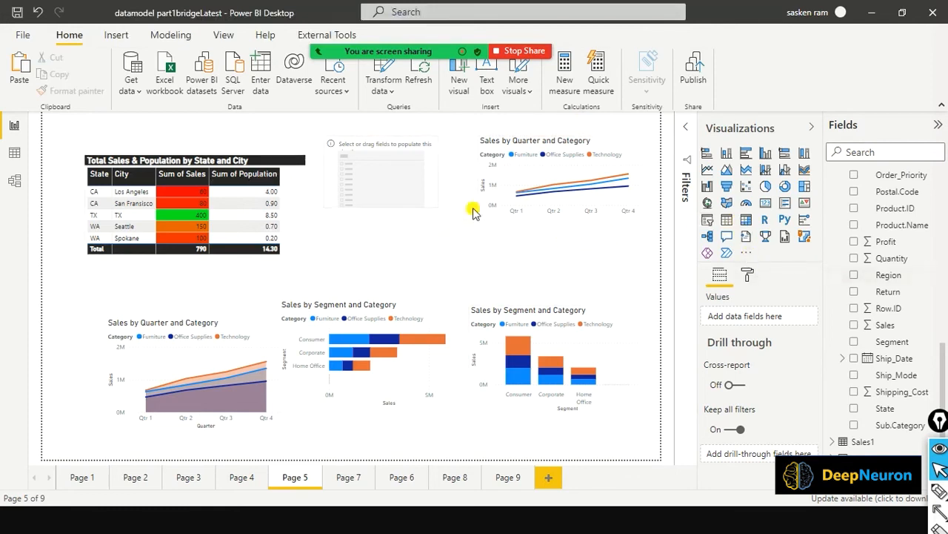
Collapse the sales_w04 field list and rename the Table (2) table as CFTable
scroll(855, 310, "up", 6)
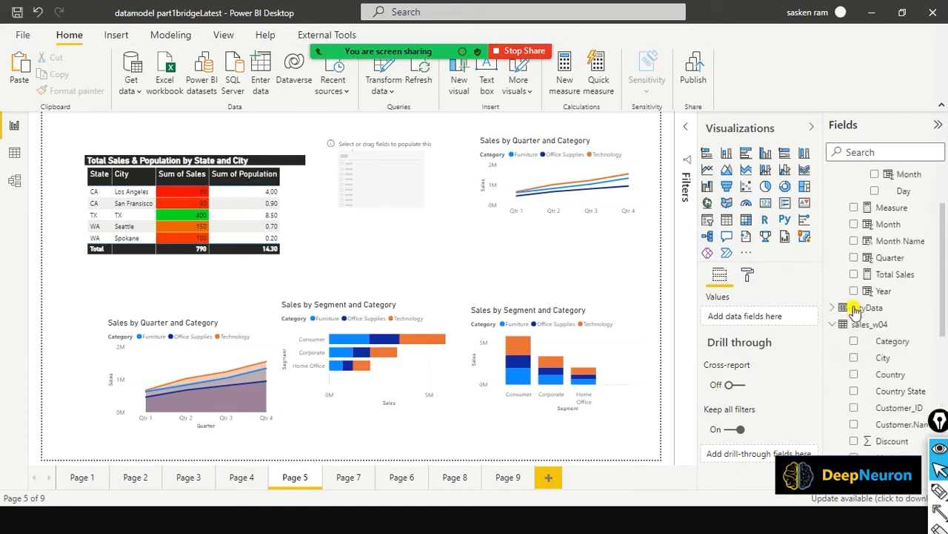
left_click(832, 325)
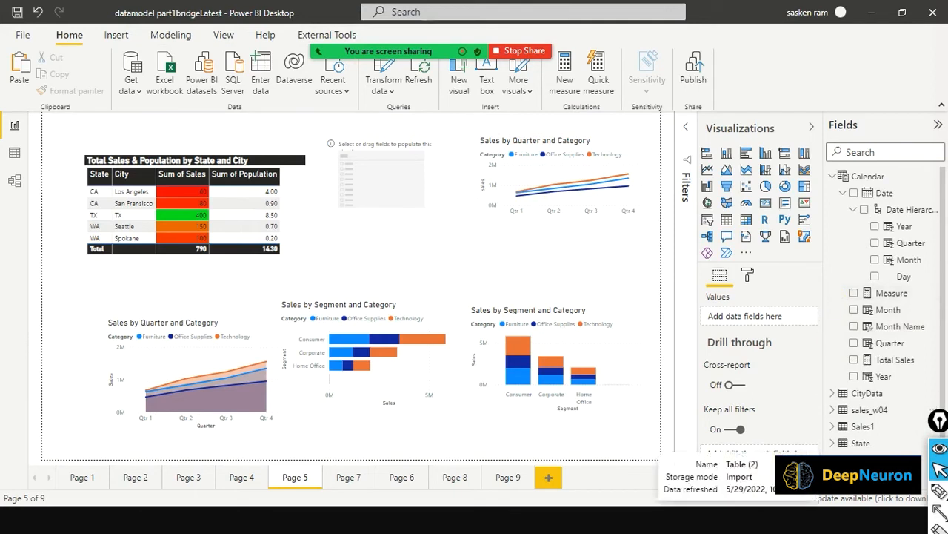
left_click(868, 476)
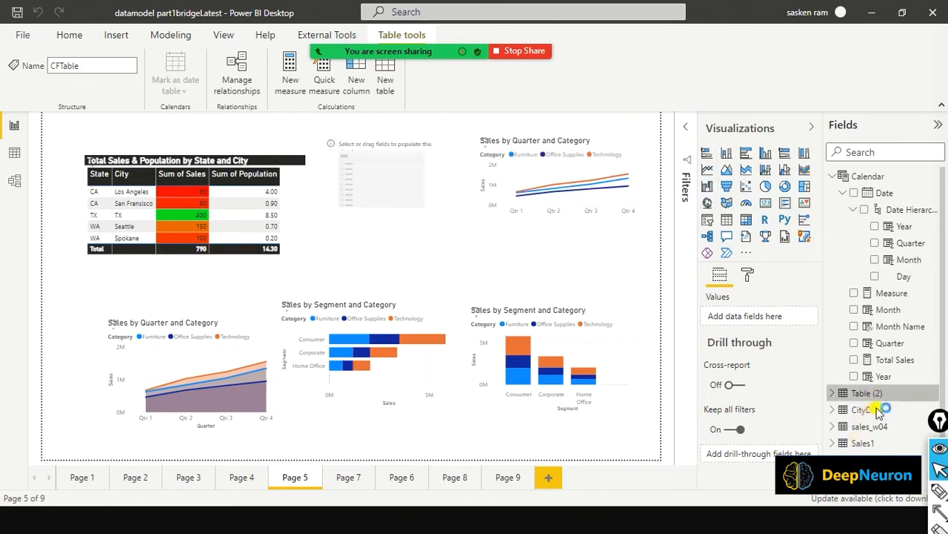
Start another manually entered table and add a second column to it
left_click(172, 37)
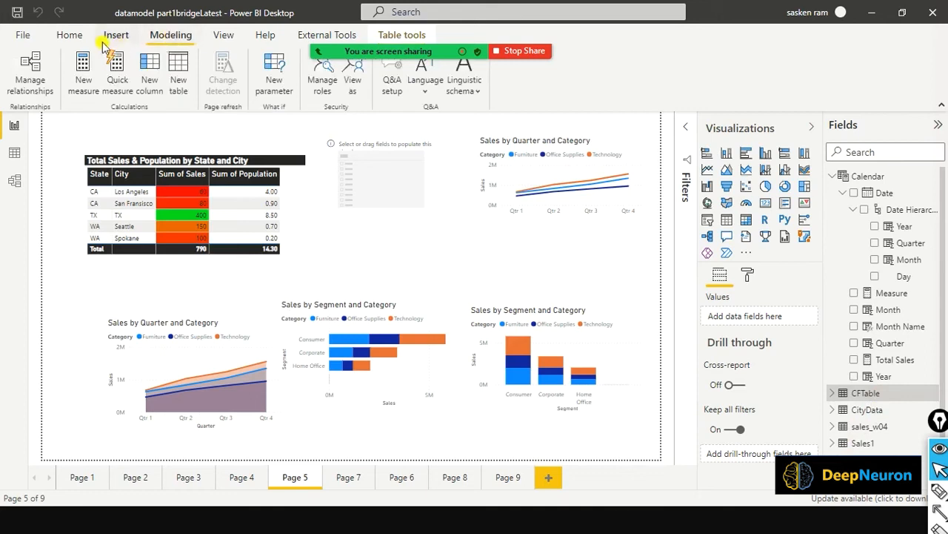
left_click(65, 37)
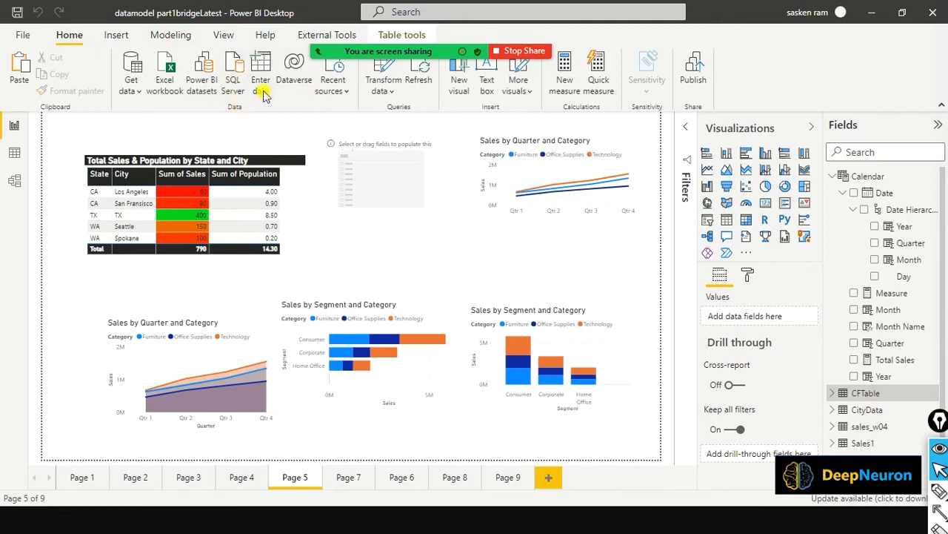
mouse_move(241, 44)
left_mouse_down()
mouse_move(252, 95)
mouse_move(288, 111)
left_mouse_up()
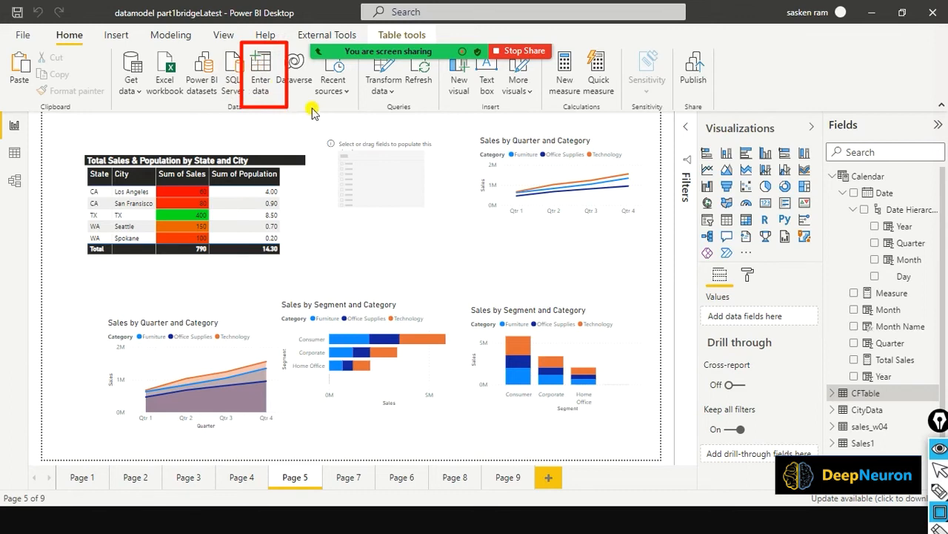
key("ctrl+shift+2")
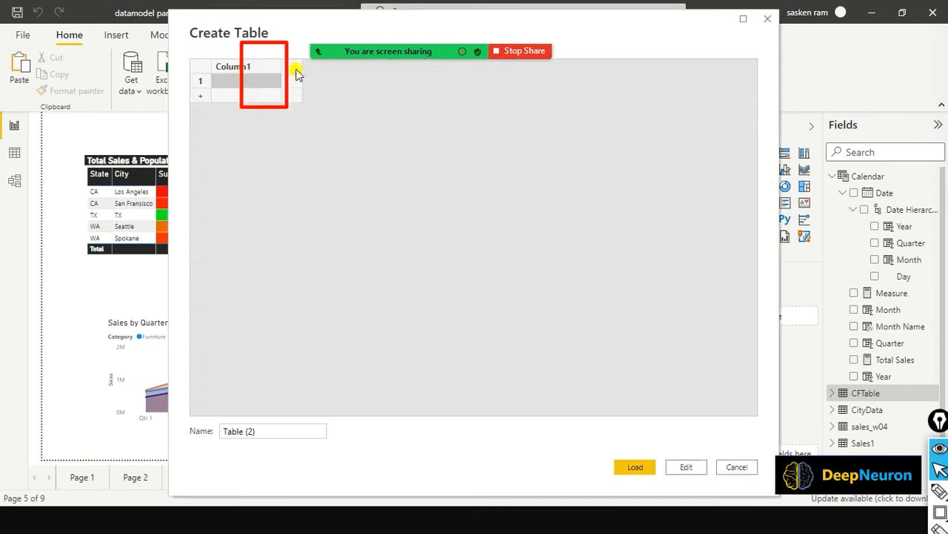
left_click(295, 71)
Stop the current screen share and share the whole screen again from the Zoom meeting
left_click(550, 51)
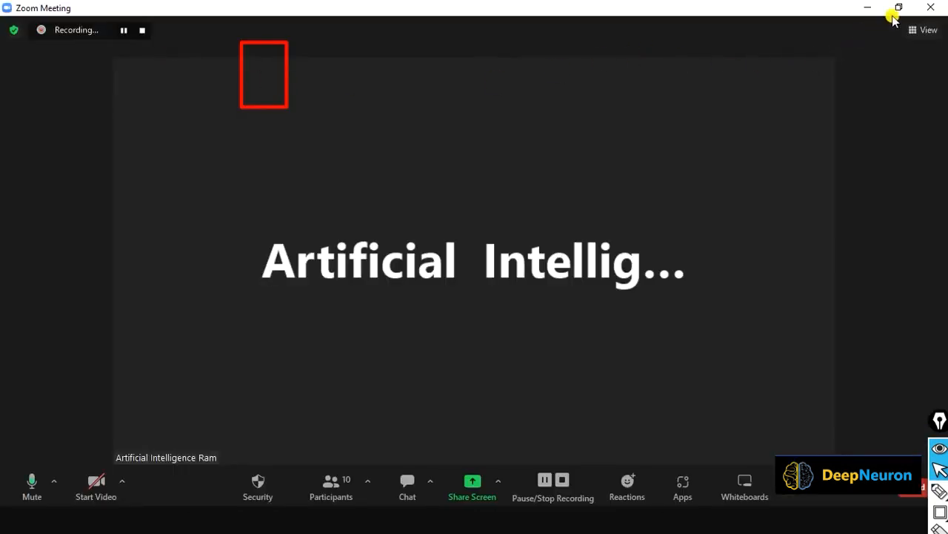
mouse_move(825, 68)
left_click(471, 482)
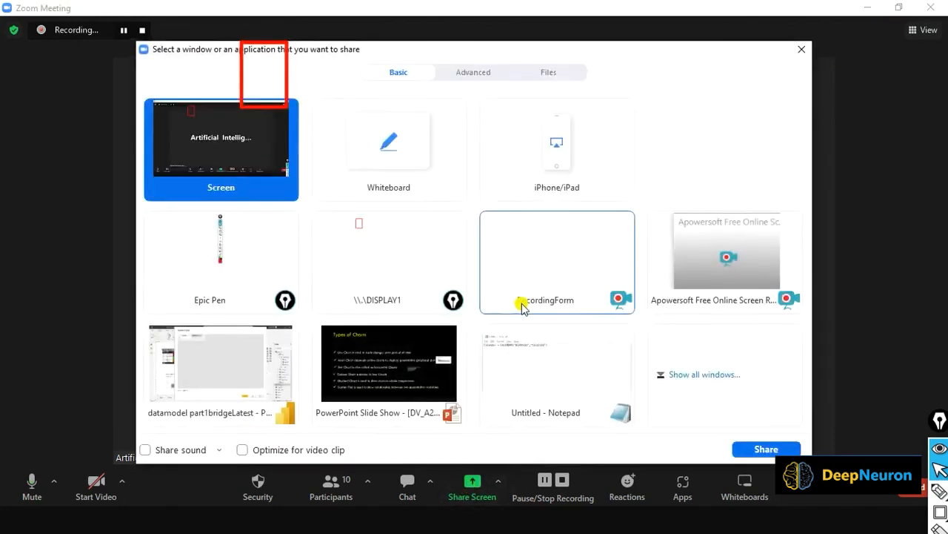
left_click(780, 450)
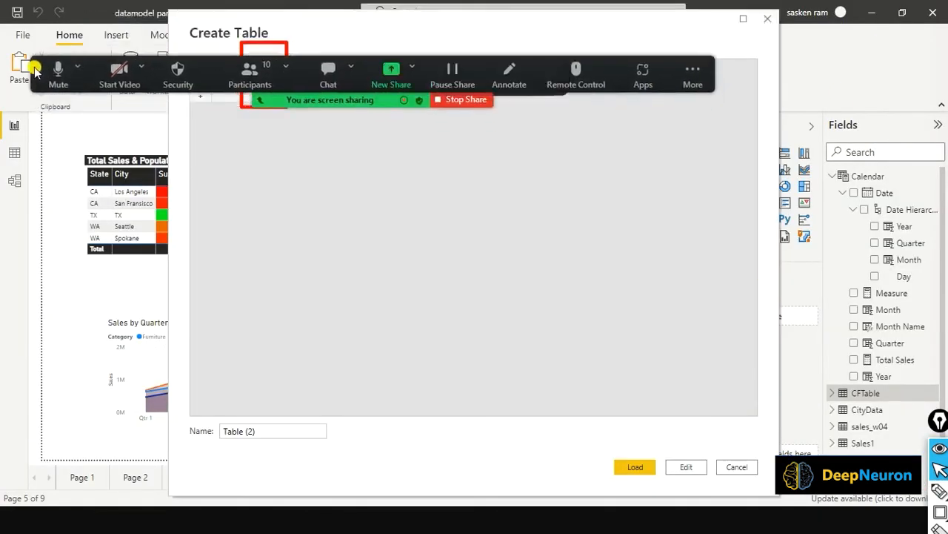
Add a third column to the draft table, open the first two headers for renaming, and discard the table
left_click_drag(368, 23, 380, 191)
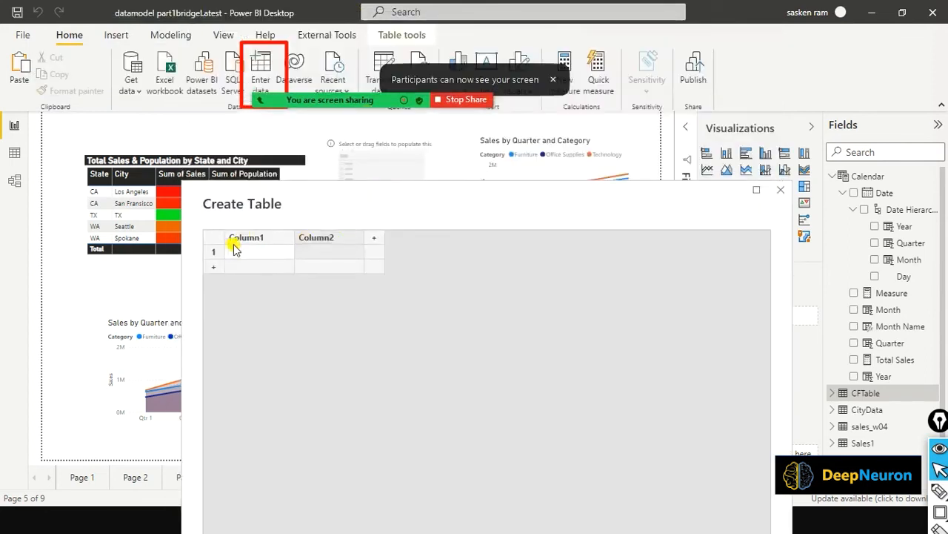
left_click(376, 237)
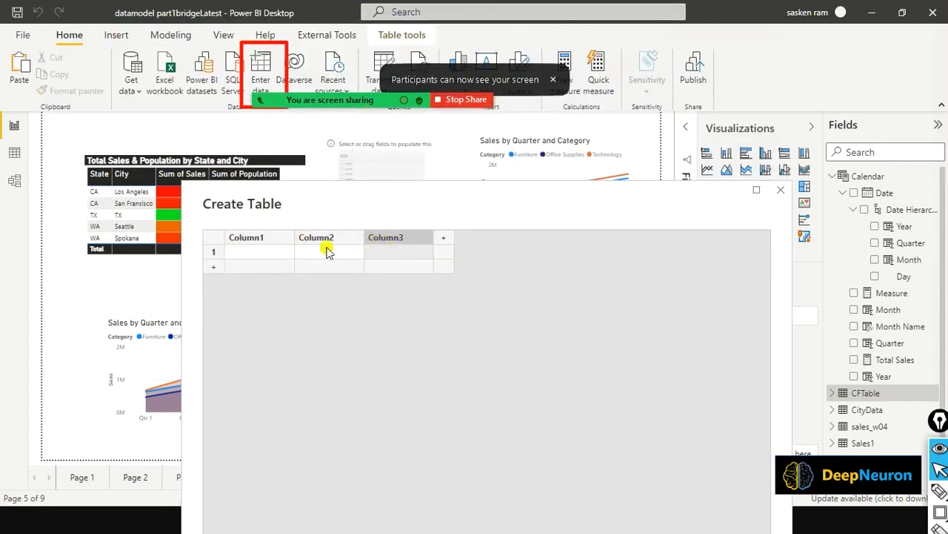
left_click(252, 252)
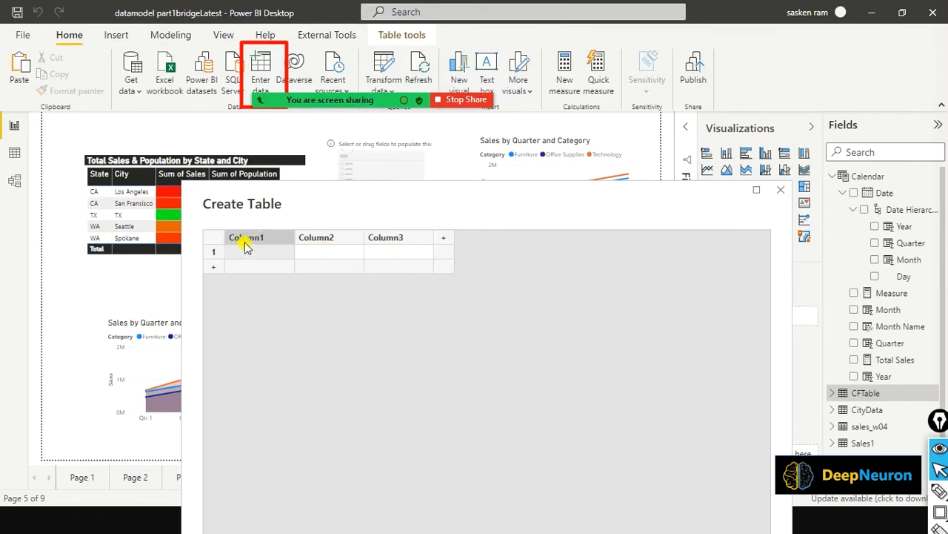
double_click(252, 240)
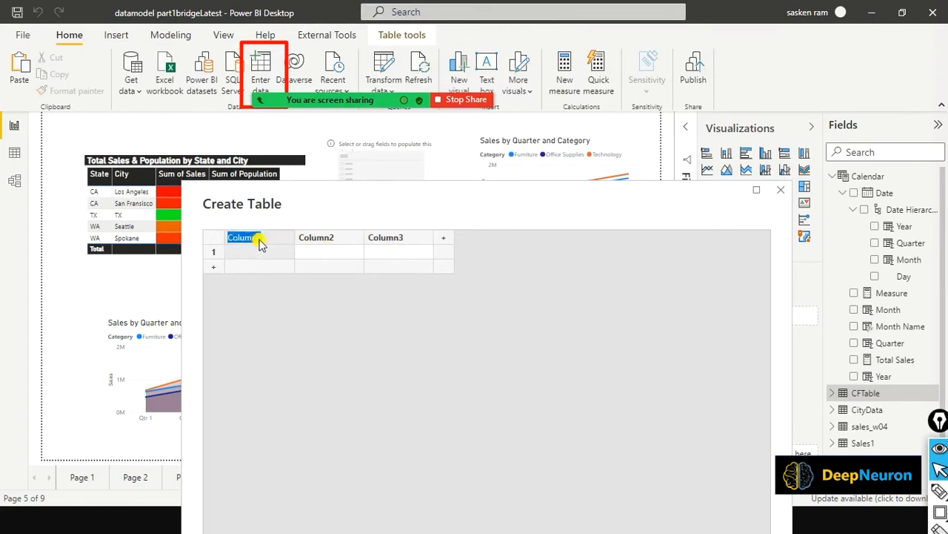
double_click(322, 239)
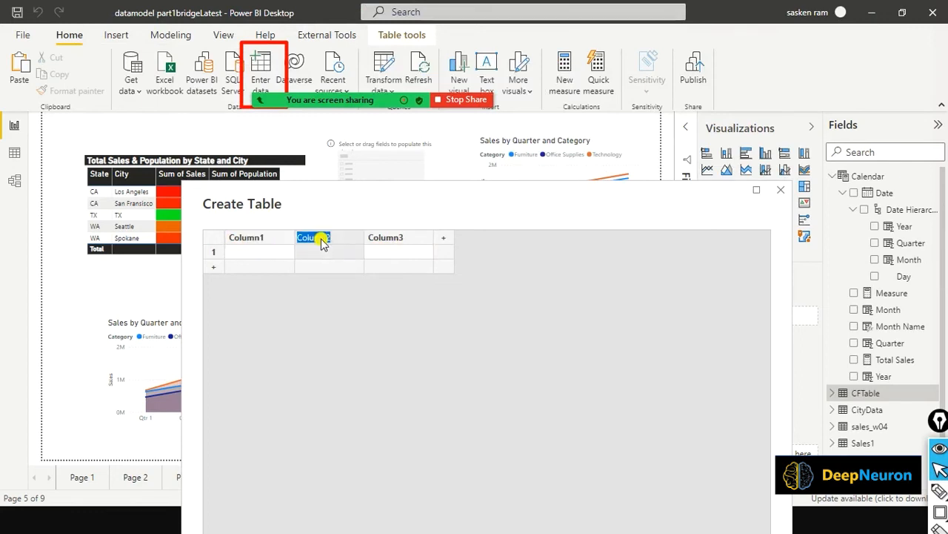
left_click(778, 192)
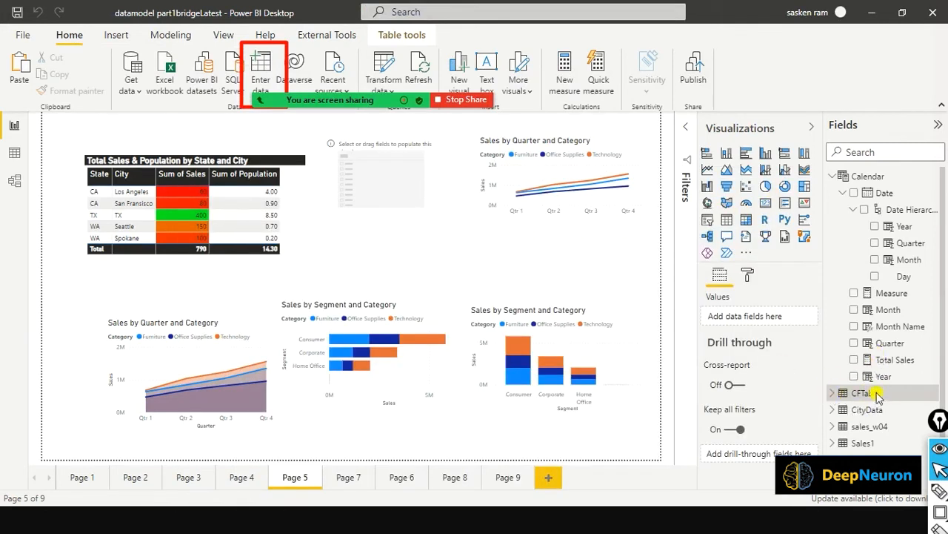
Populate the empty slicer with the Status field from CFTable and shrink it around its Off and On options
left_click(832, 394)
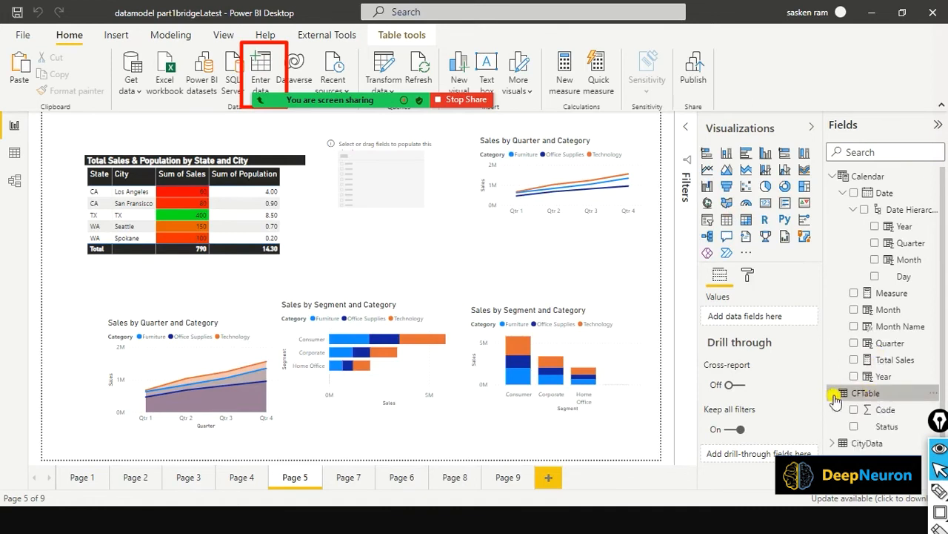
scroll(884, 420, "down", 1)
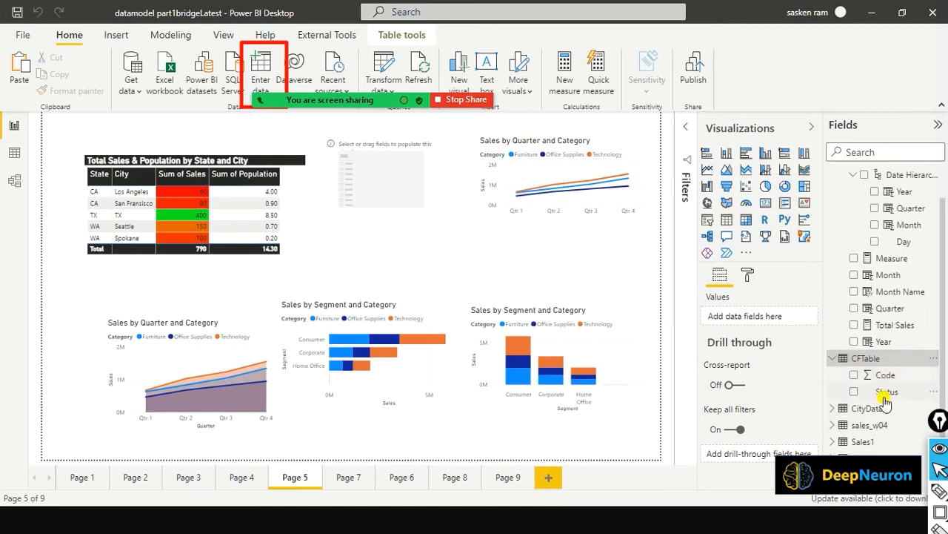
left_click_drag(885, 393, 386, 174)
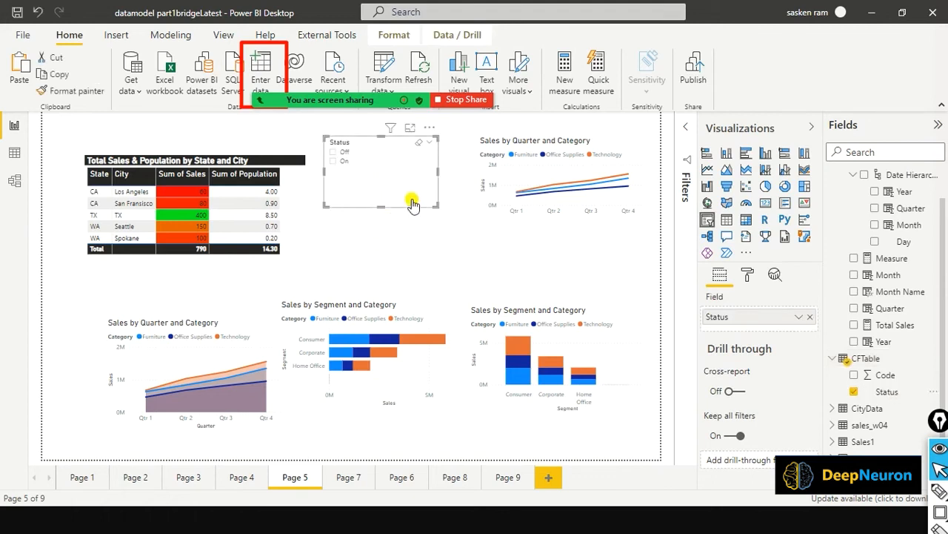
left_click_drag(386, 209, 420, 179)
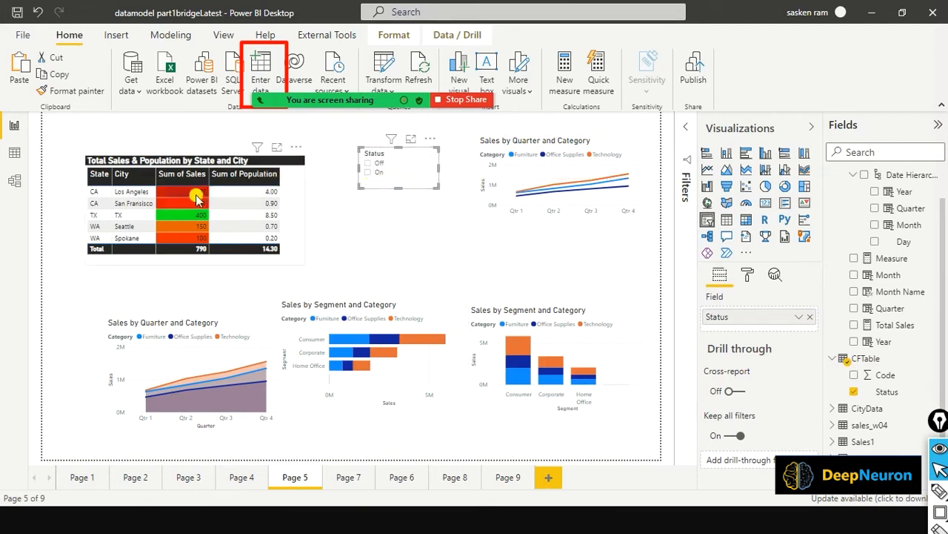
Toggle the Off and On options of the Status slicer to check their effect on the state and city table
left_click(367, 163)
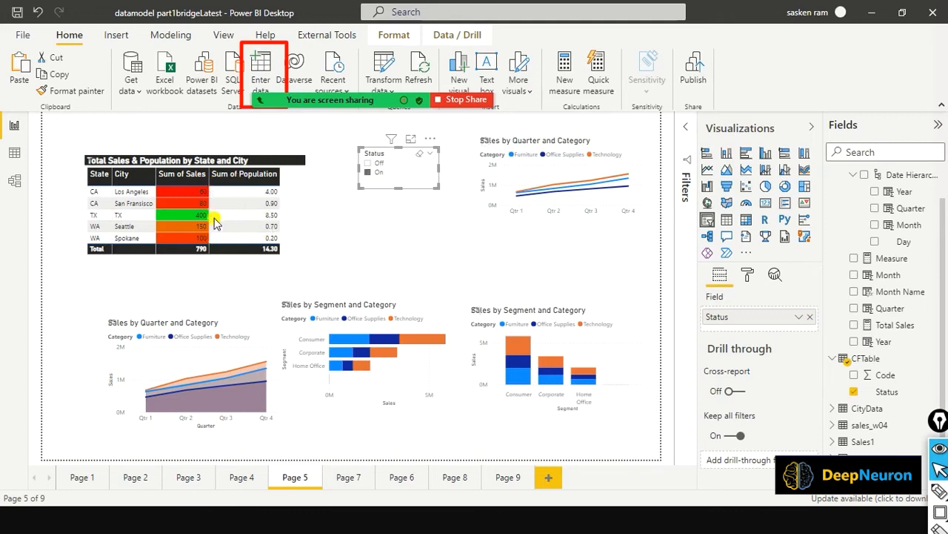
left_click(368, 171)
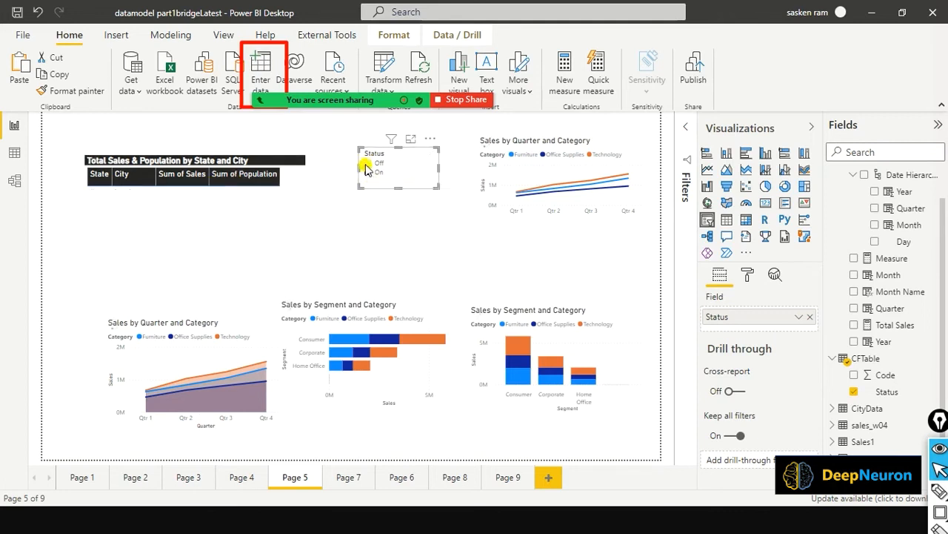
Move the Status slicer slightly down and to the left on the page and clear its Off selection
left_click(371, 164)
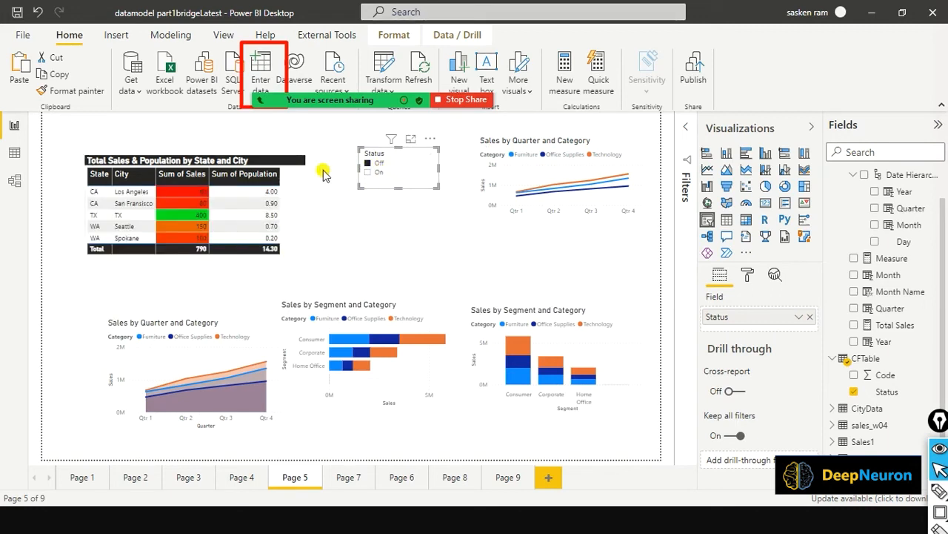
left_click_drag(418, 178, 419, 195)
left_click(415, 236)
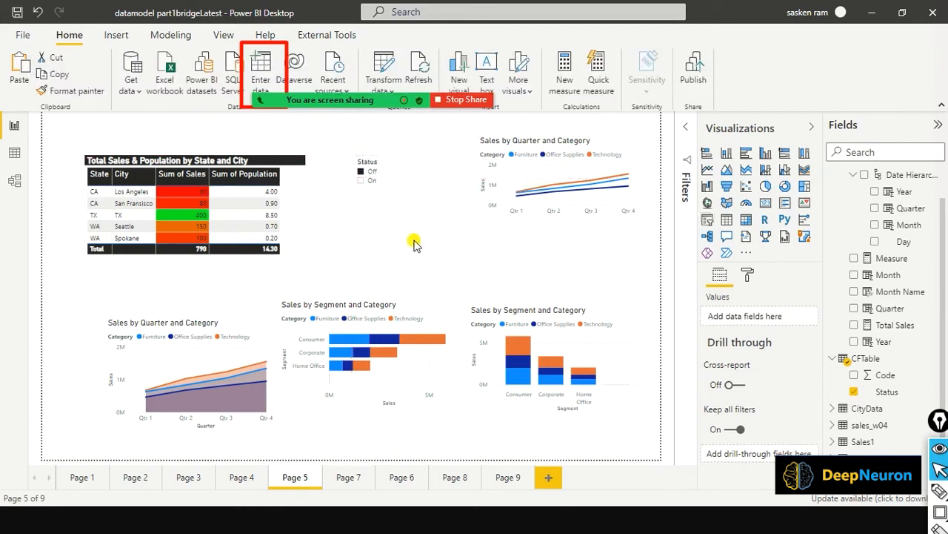
left_click(411, 167)
left_click(386, 178)
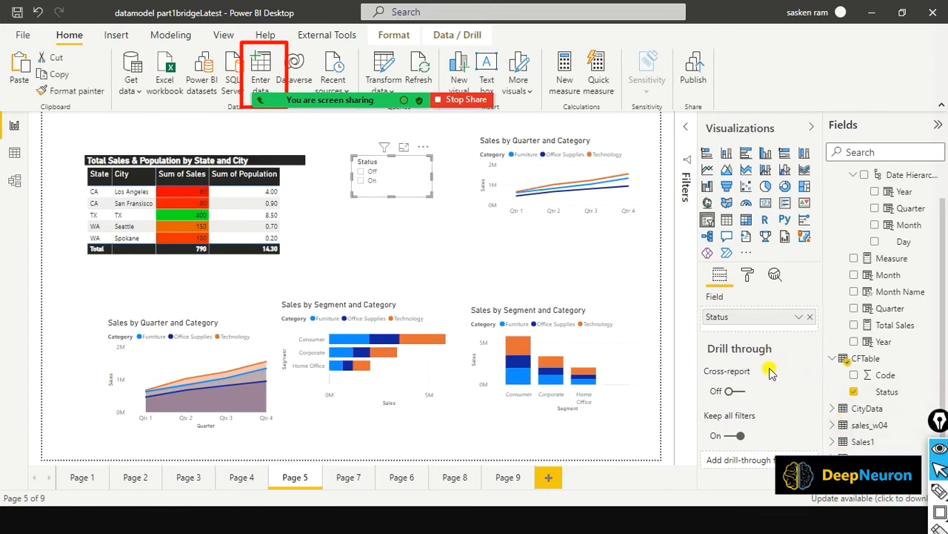
Outline CFTable's fields and the Status slicer with annotation rectangles, and move the Zoom meeting toolbar aside on the screen
left_click_drag(824, 350, 934, 396)
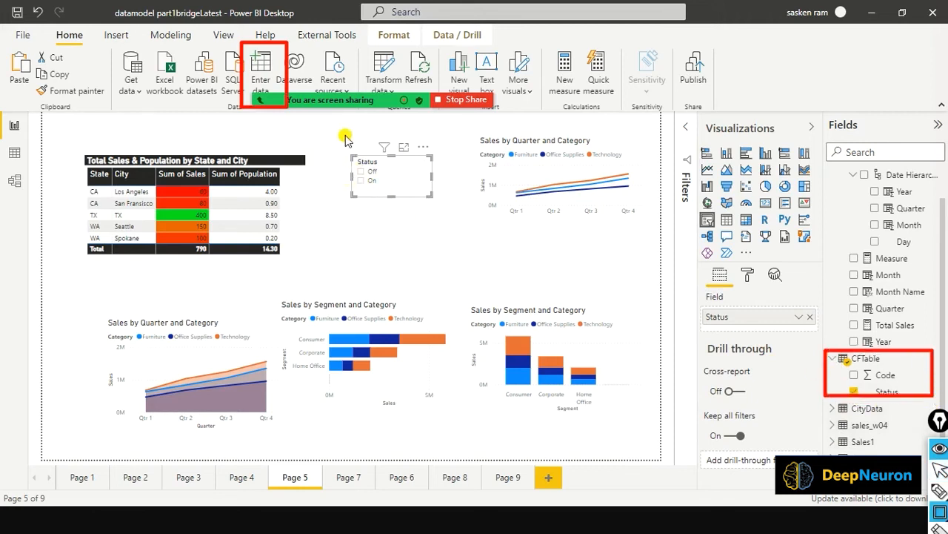
mouse_move(344, 134)
left_mouse_down()
mouse_move(425, 227)
mouse_move(458, 219)
left_mouse_up()
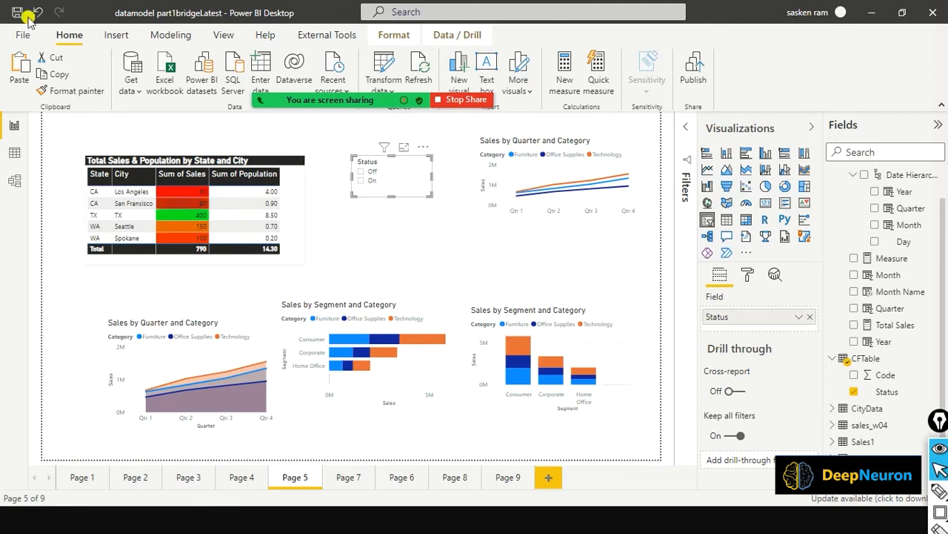
mouse_move(326, 115)
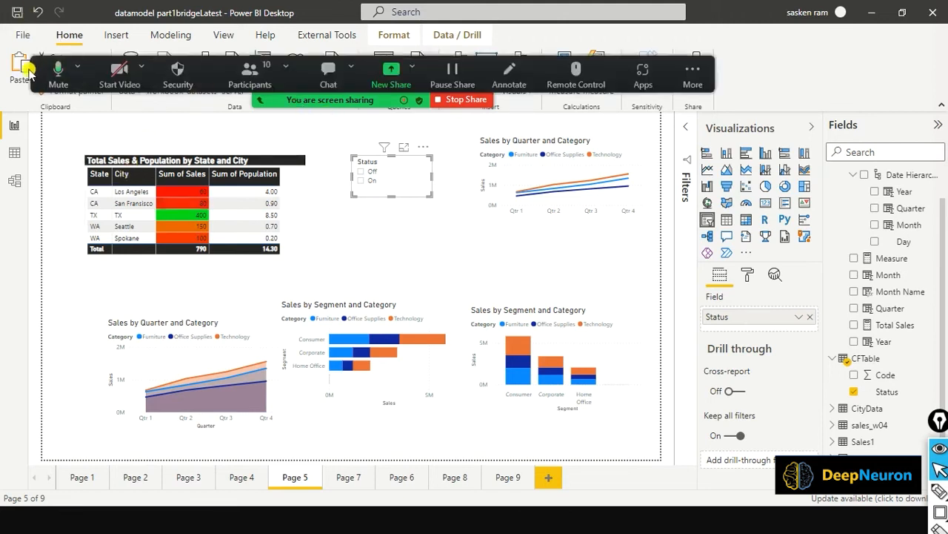
left_click_drag(37, 75, 441, 35)
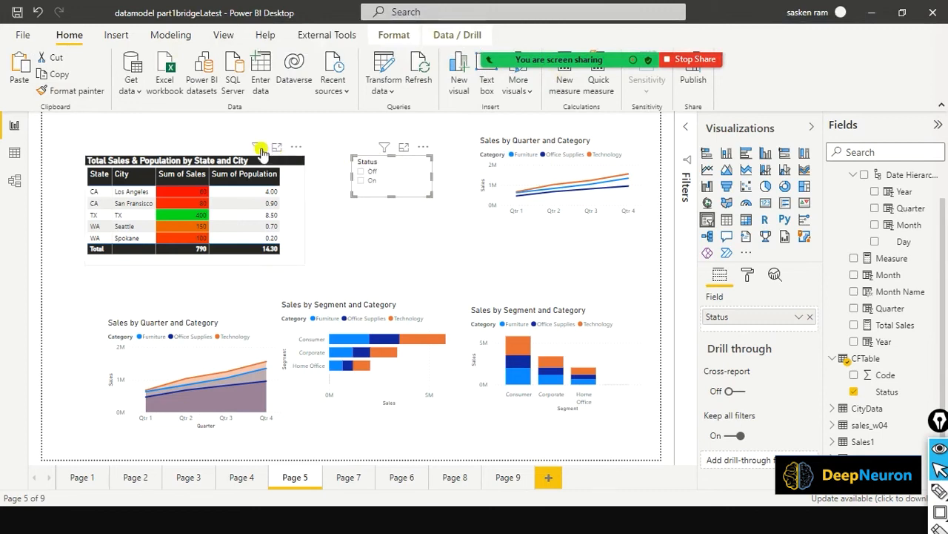
Create a new measure in CFTable named BackgrondColor and start its formula with the SWITCH function
left_click(170, 37)
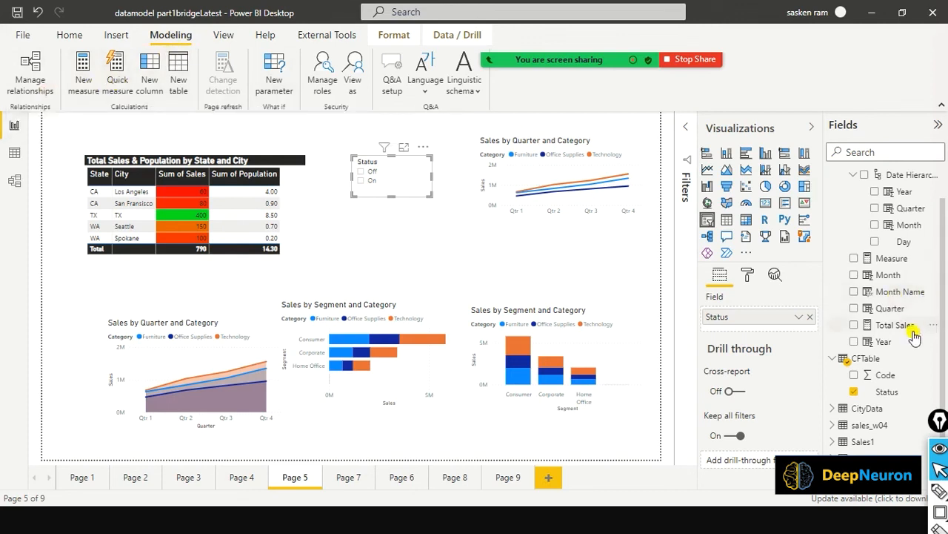
scroll(917, 326, "up", 1)
left_click(832, 177)
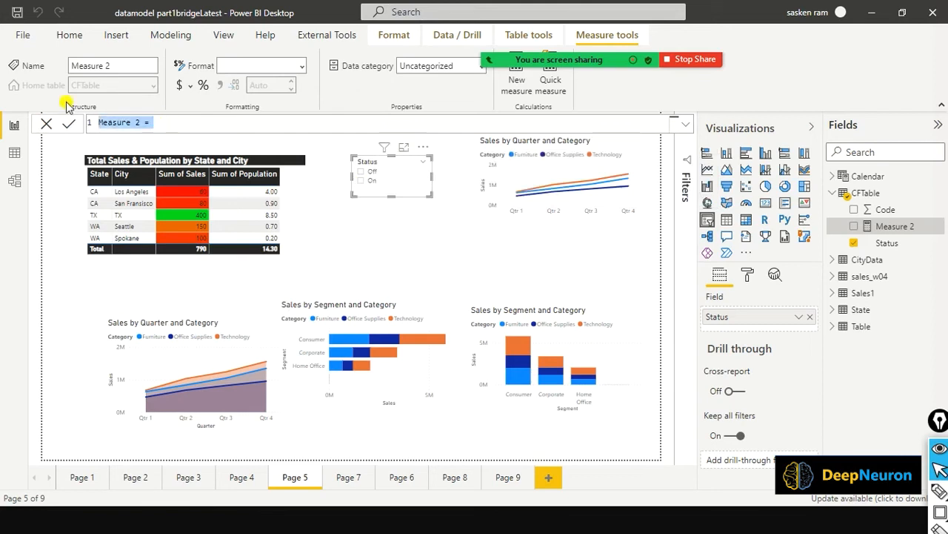
type("Bac")
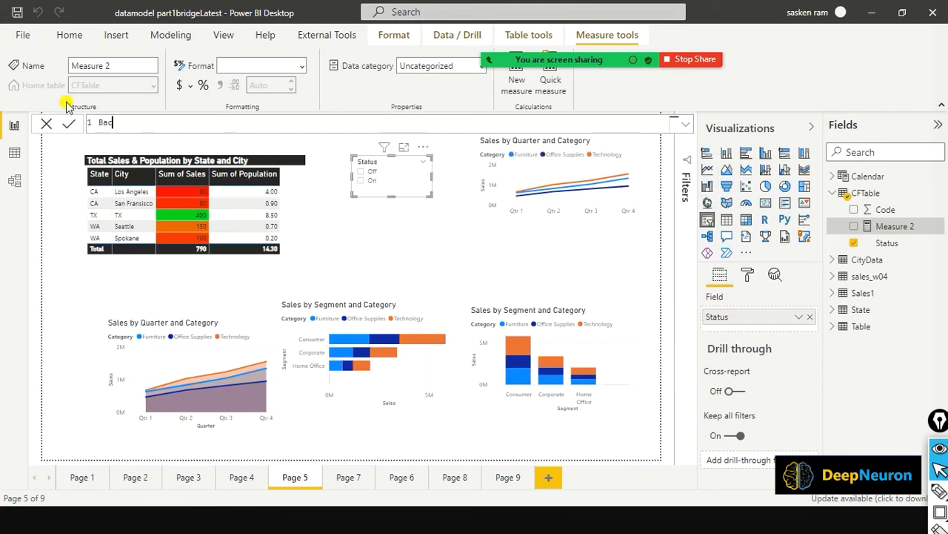
type("un")
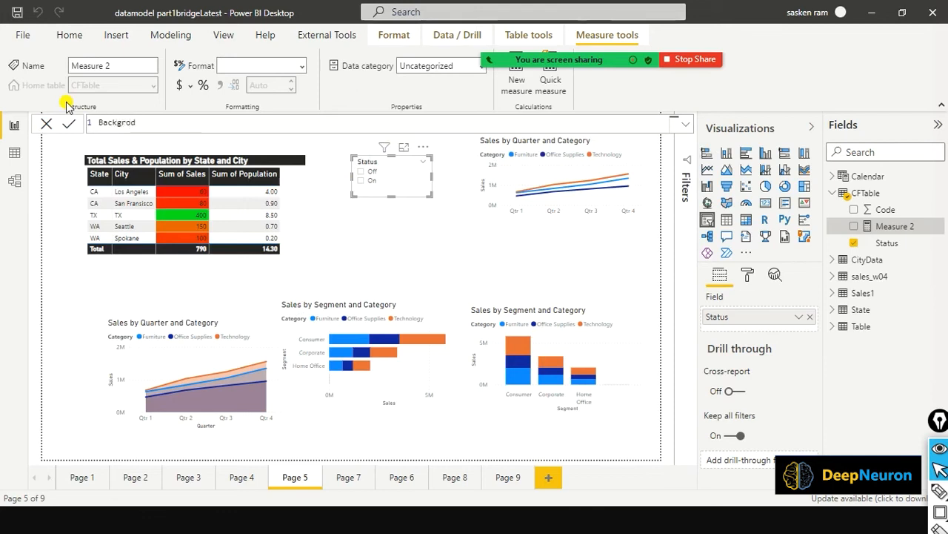
type("Coulor")
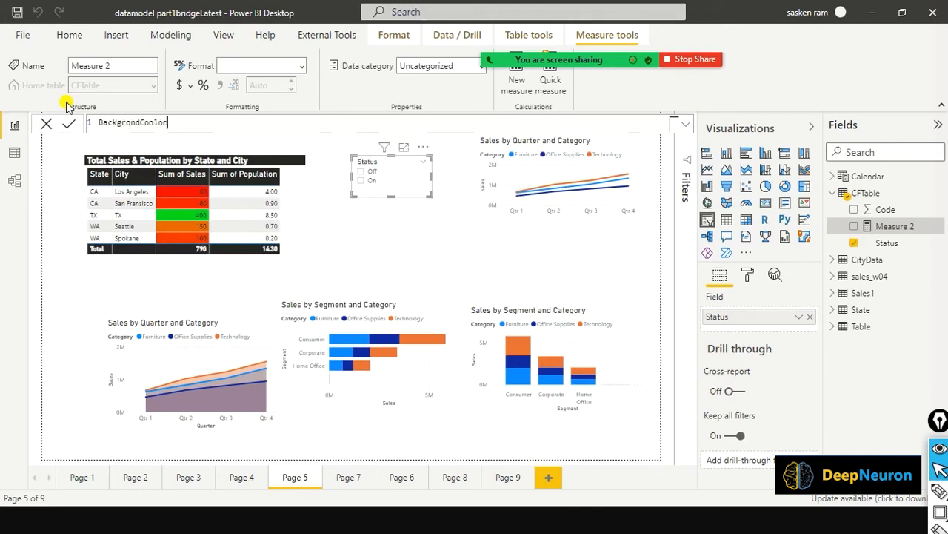
key("BackSpace")
key("BackSpace")
key("BackSpace")
key("BackSpace")
type("lor = sw")
key("Tab")
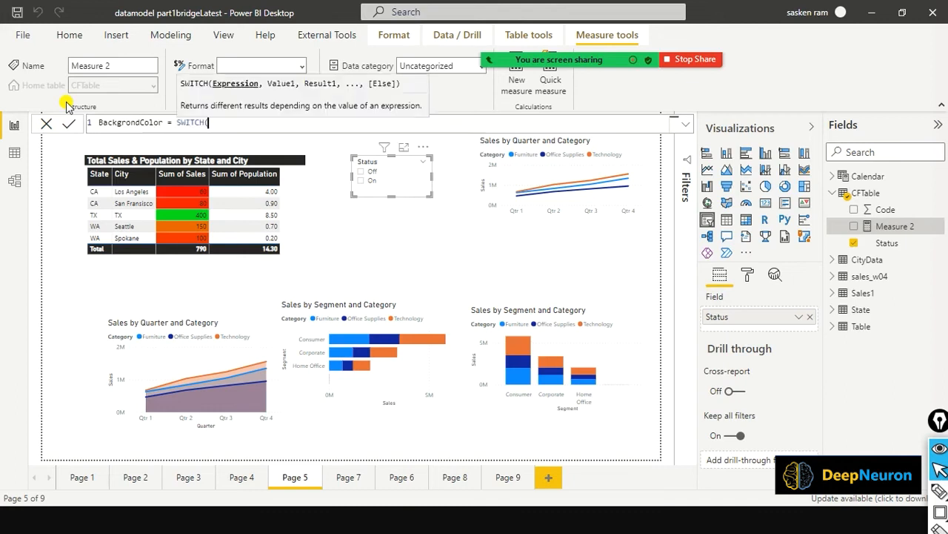
Give SWITCH the expression TRUE() and a first condition [Total Sales]<80 that returns "Red"
type("TRU(")
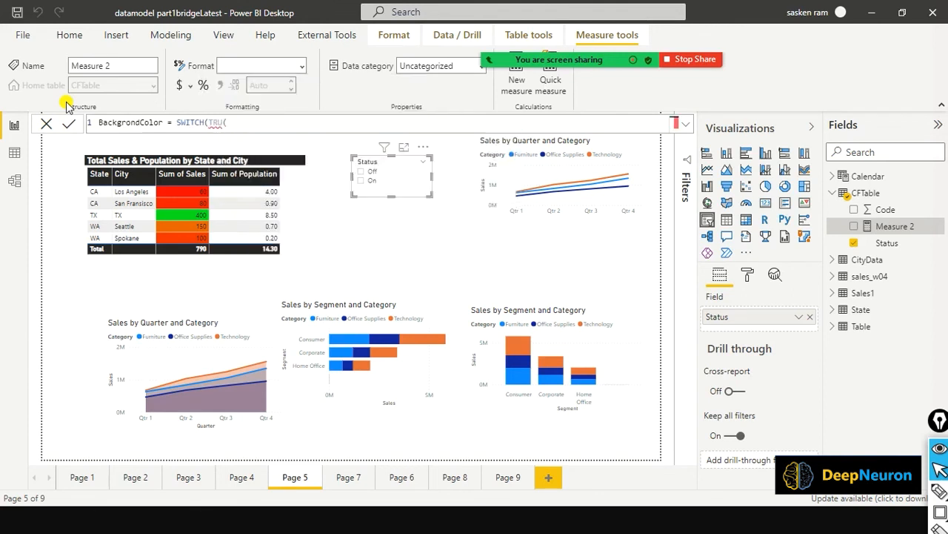
key("BackSpace")
type("E")
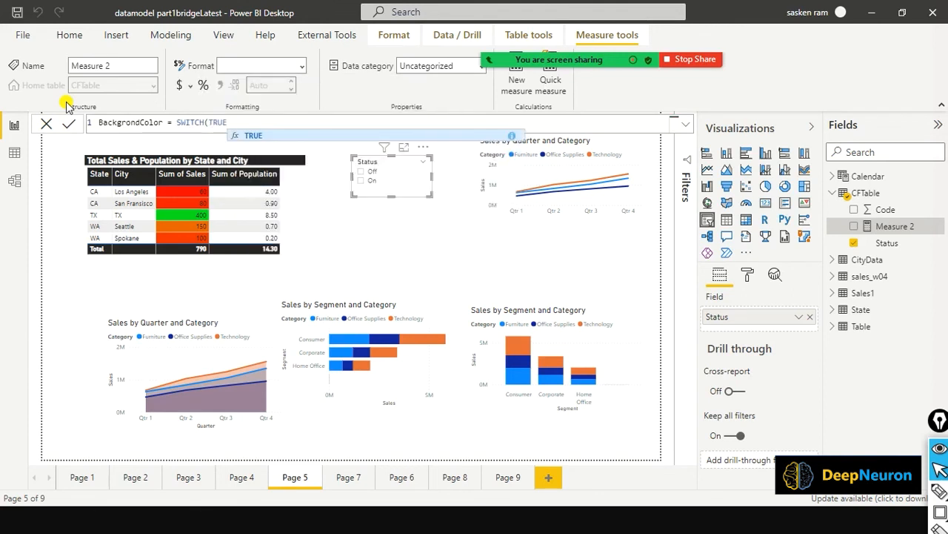
type("(),")
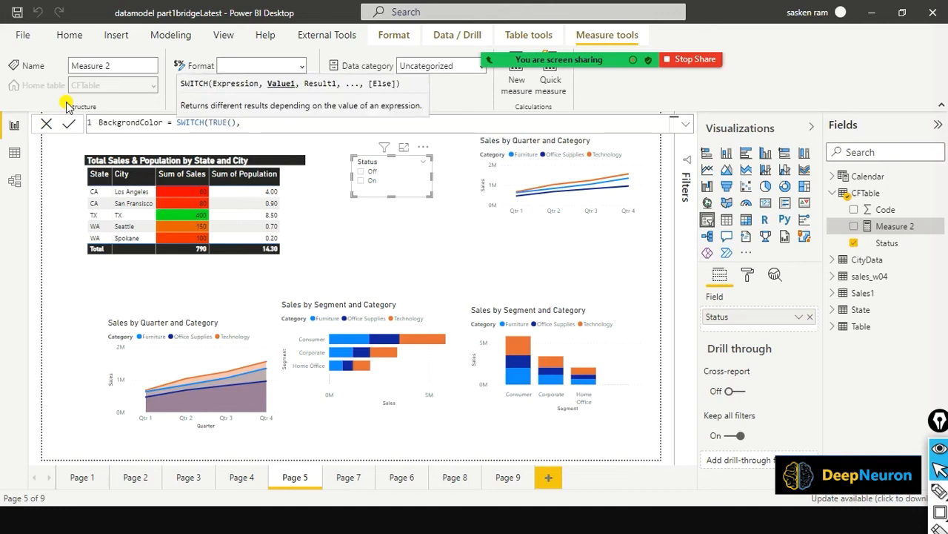
type("[")
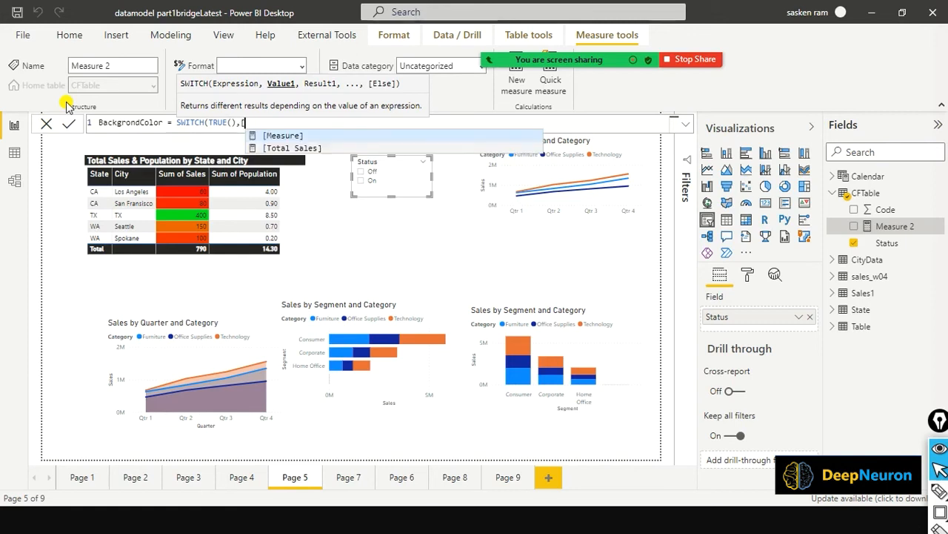
type("t")
key("Tab")
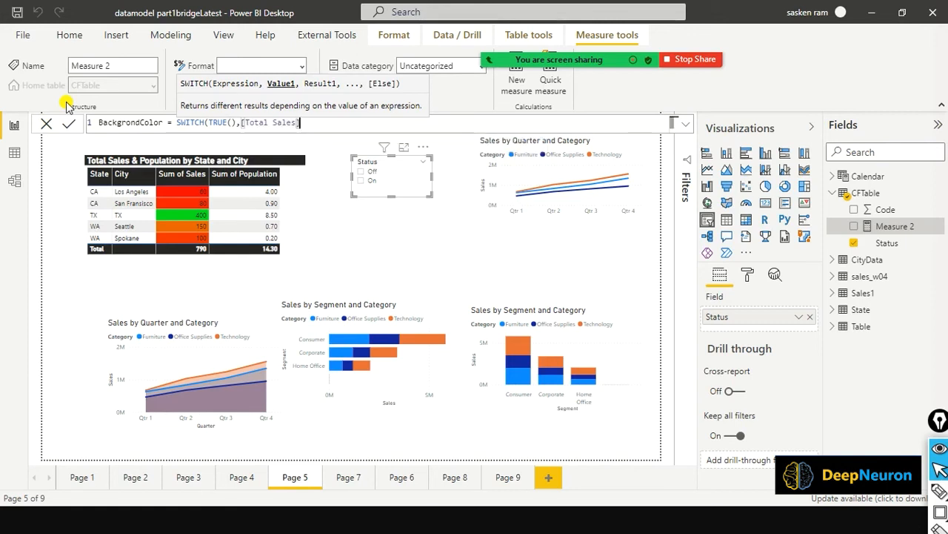
type("<")
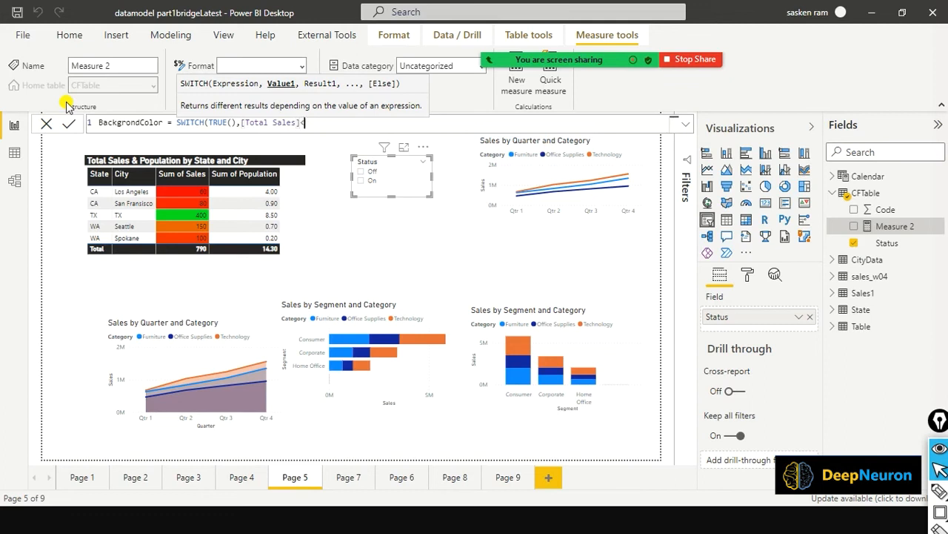
type("80 ,\"Re")
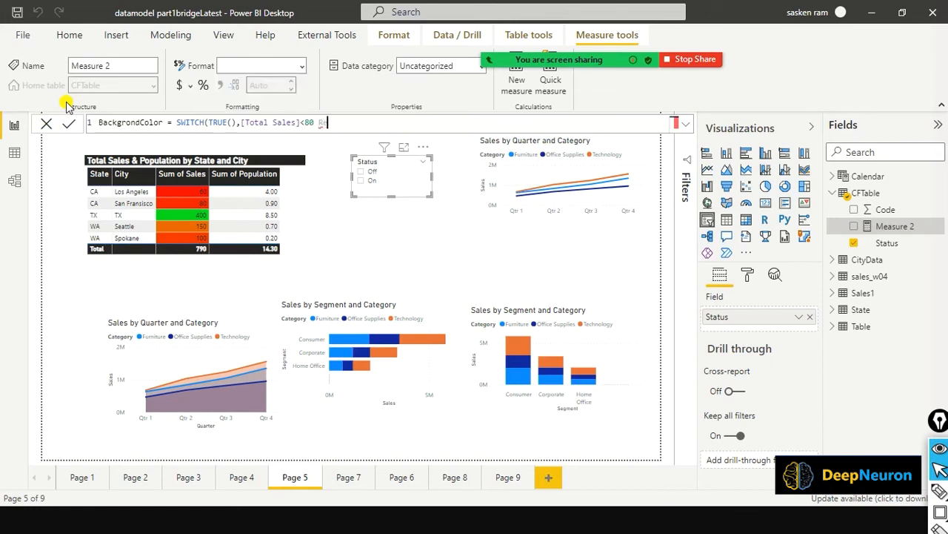
key("BackSpace")
type(",\"Red")
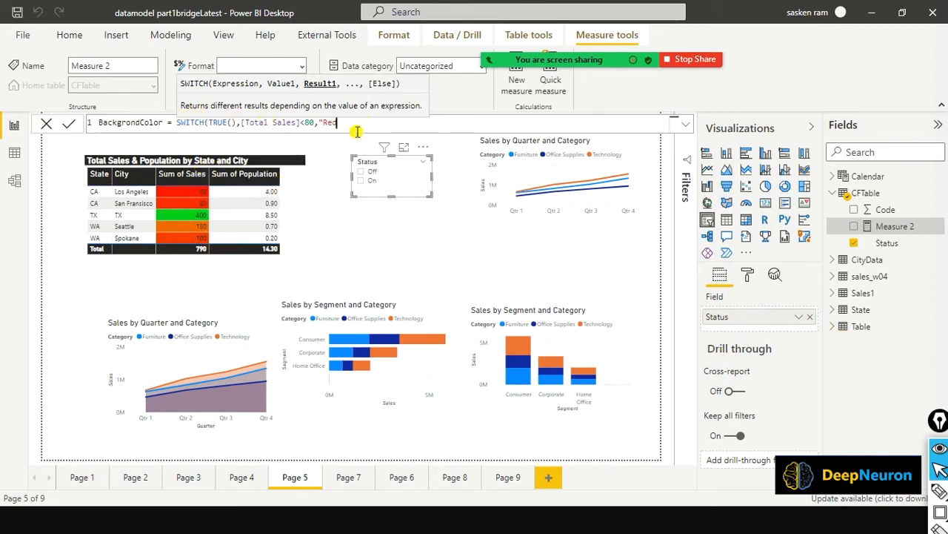
Add a second SWITCH condition, [Total Sales] < 150, that returns "Yellow", and close the function
type("\",[")
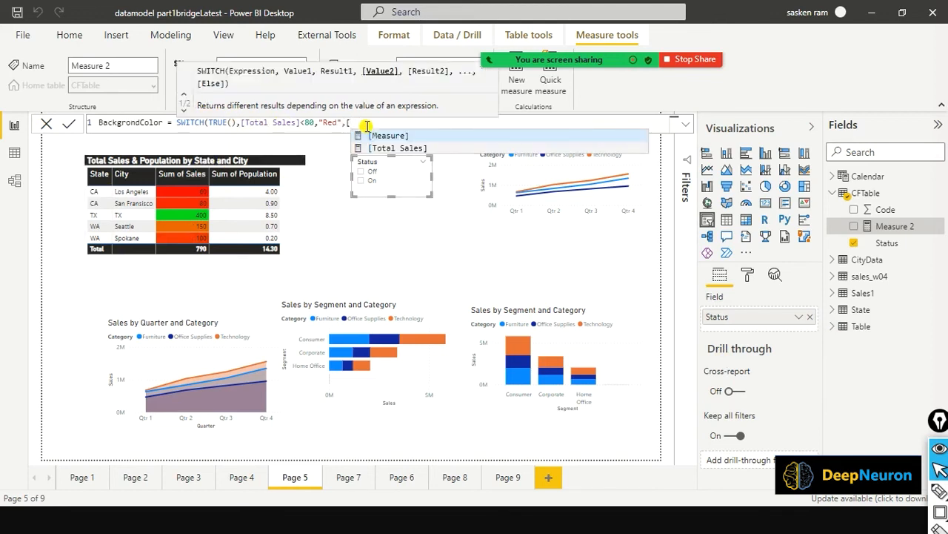
key("Down")
key("Tab")
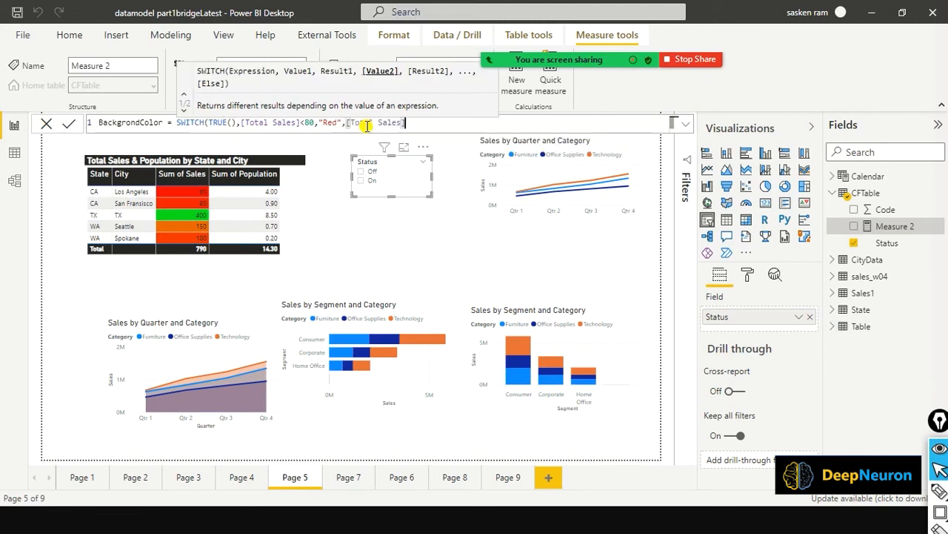
type("150")
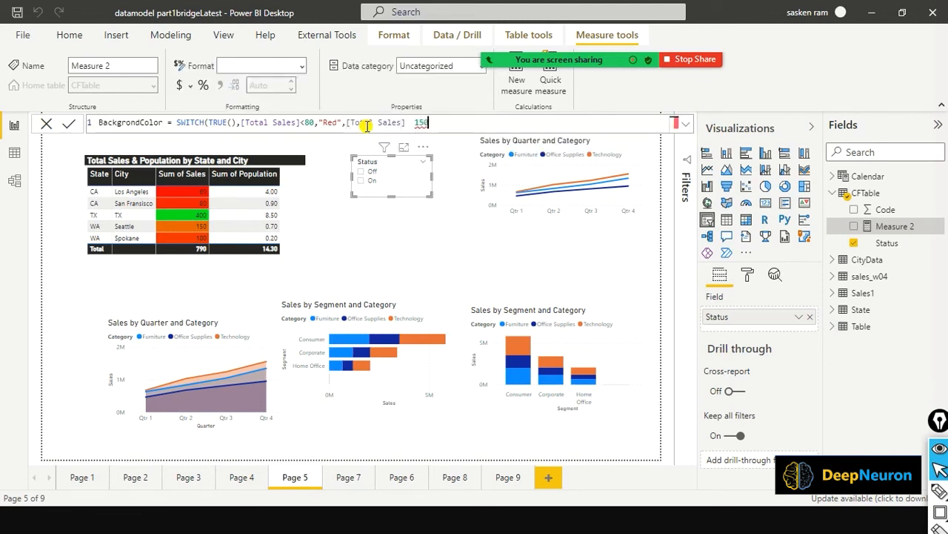
key("BackSpace")
type("< 150,")
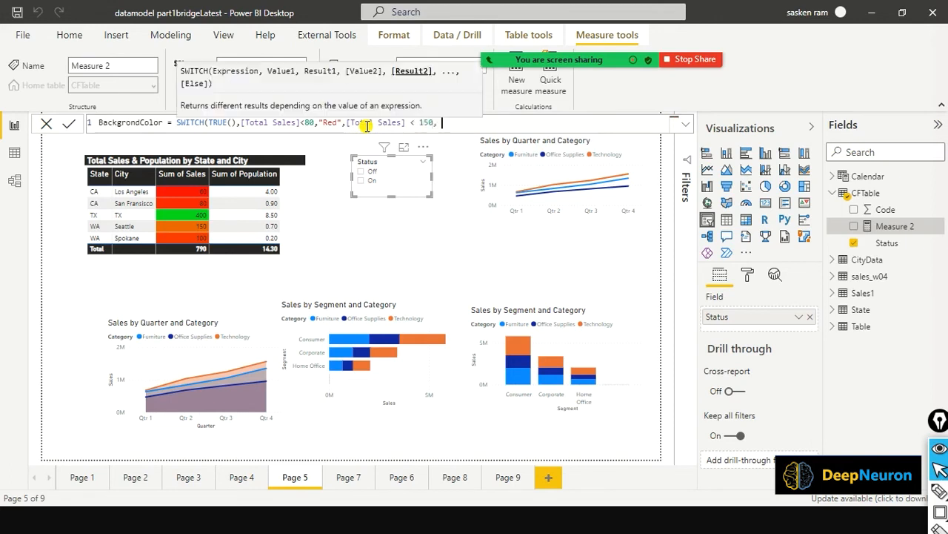
type(" \"Yellow\"")
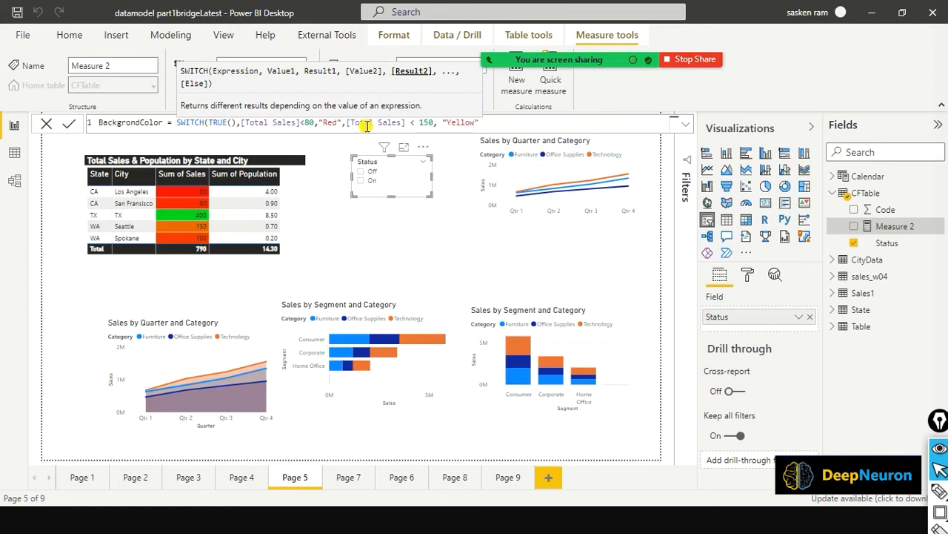
type(")")
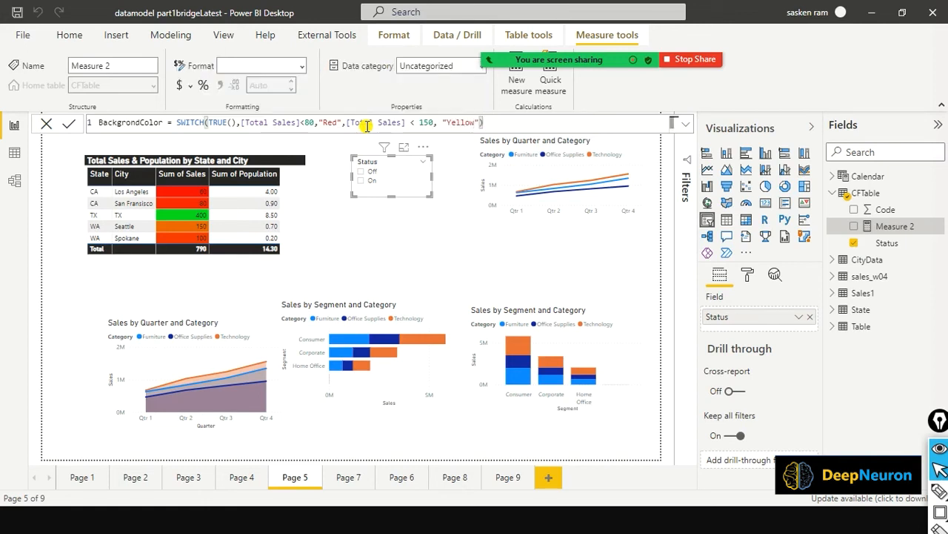
Insert an IF function before SWITCH in the measure formula, with SELECTEDVALUE as the start of its logical test
key("Home")
key("ctrl+Right")
type("IF")
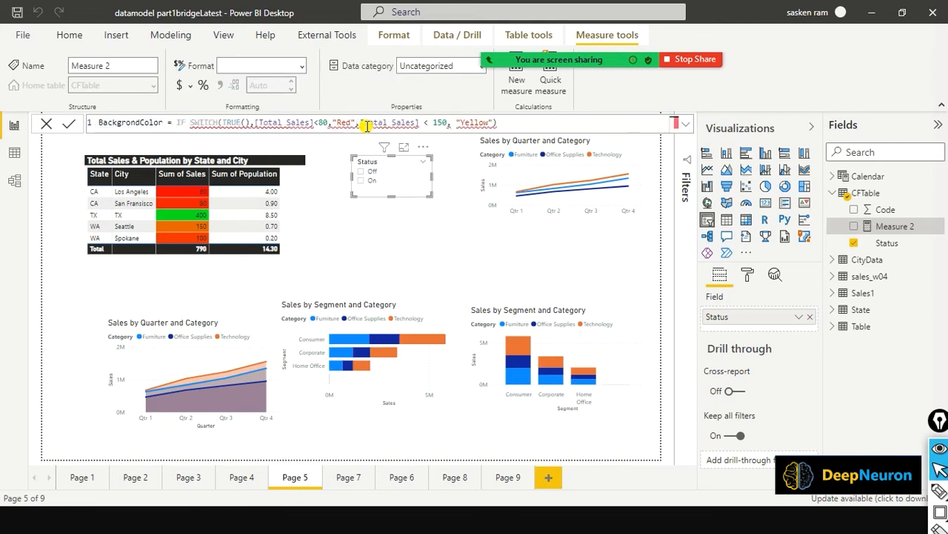
key("BackSpace")
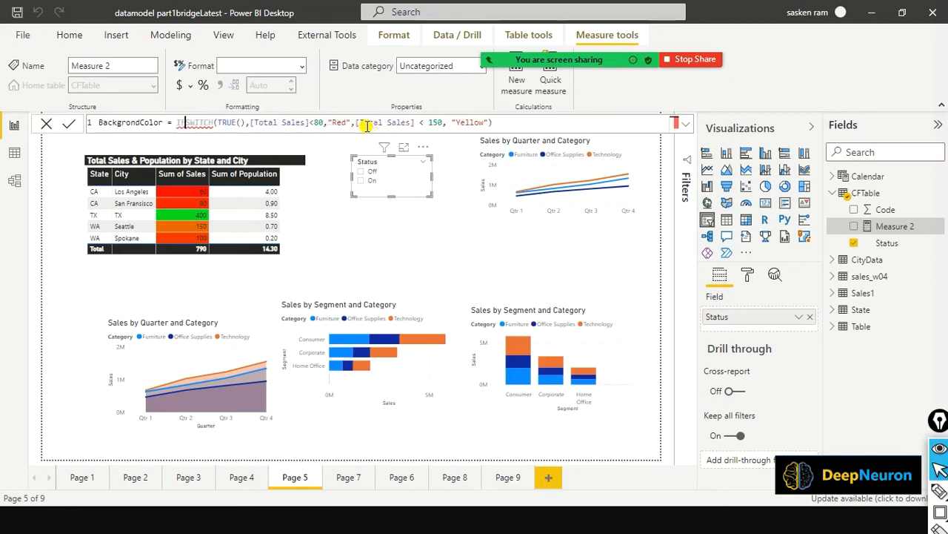
type("(selected")
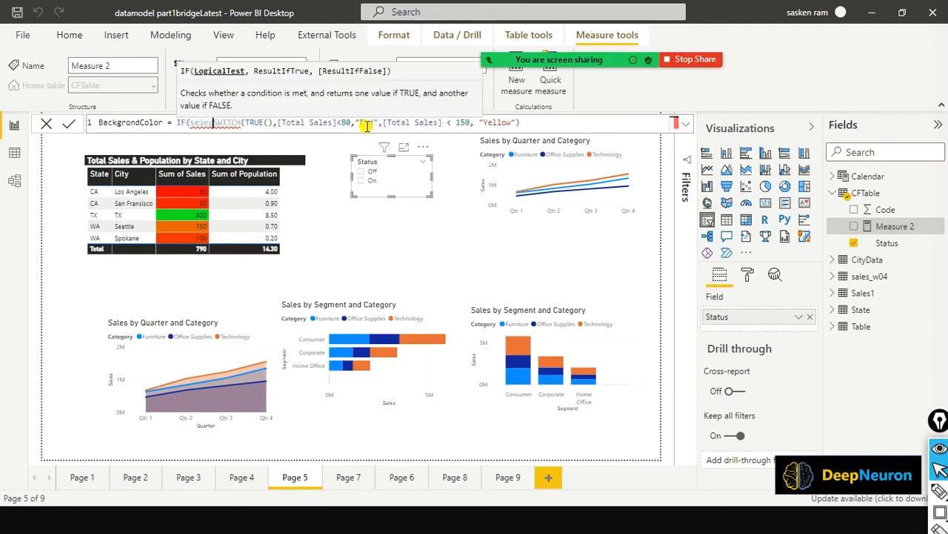
key("Left")
key("Left")
key("Left")
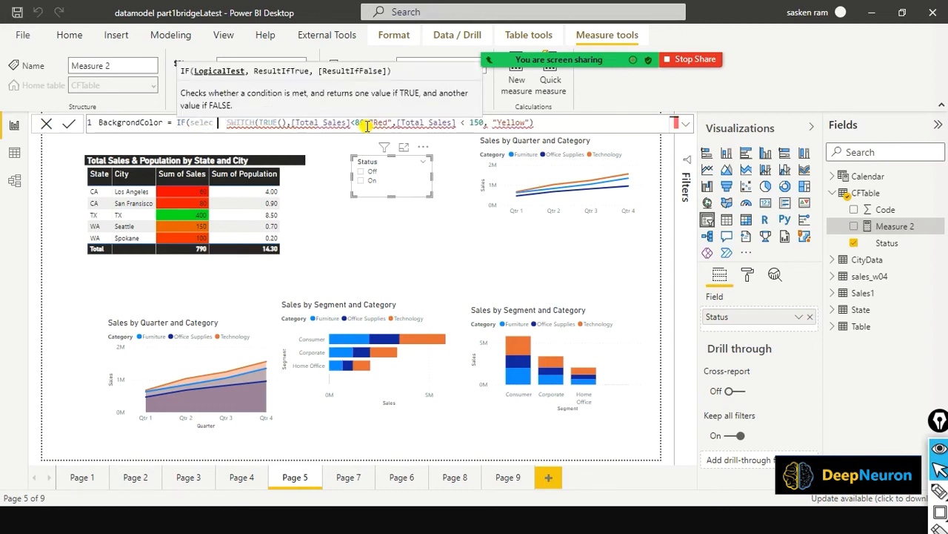
type("te")
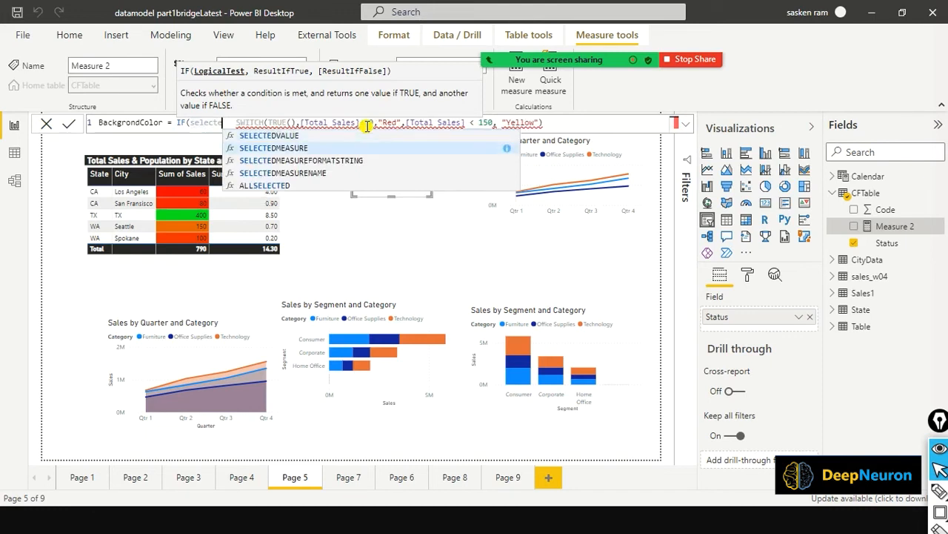
key("Tab")
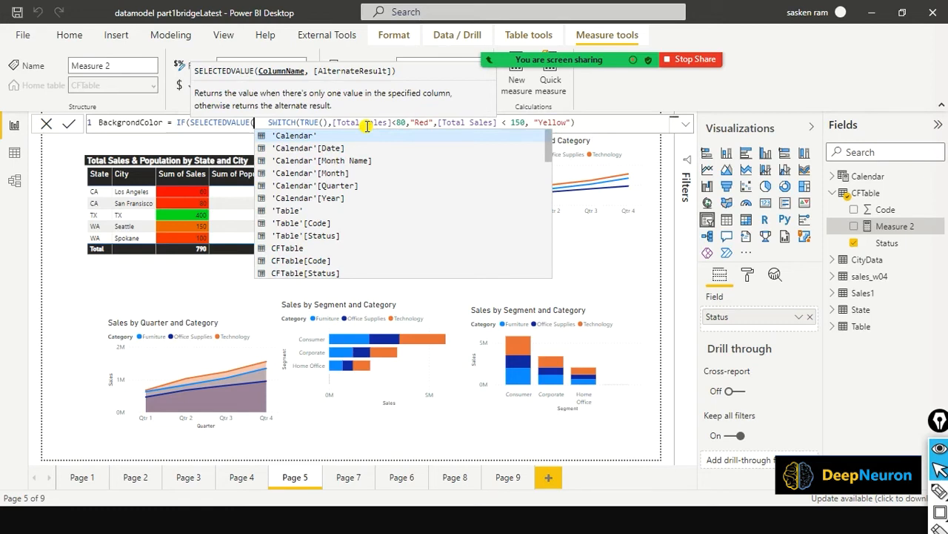
Supply CFTable[Status] as the column argument of SELECTEDVALUE
type("cf")
key("Down")
key("Down")
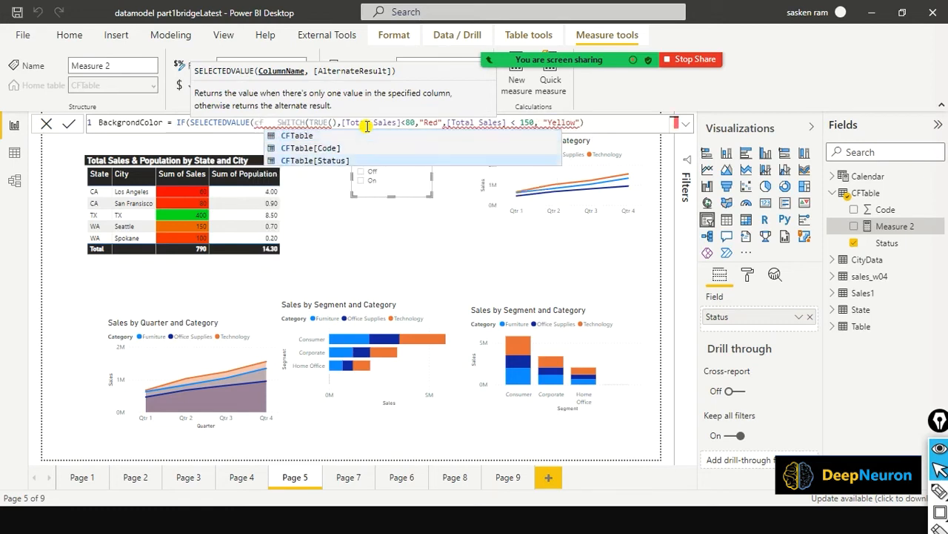
key("Up")
key("Down")
key("Tab")
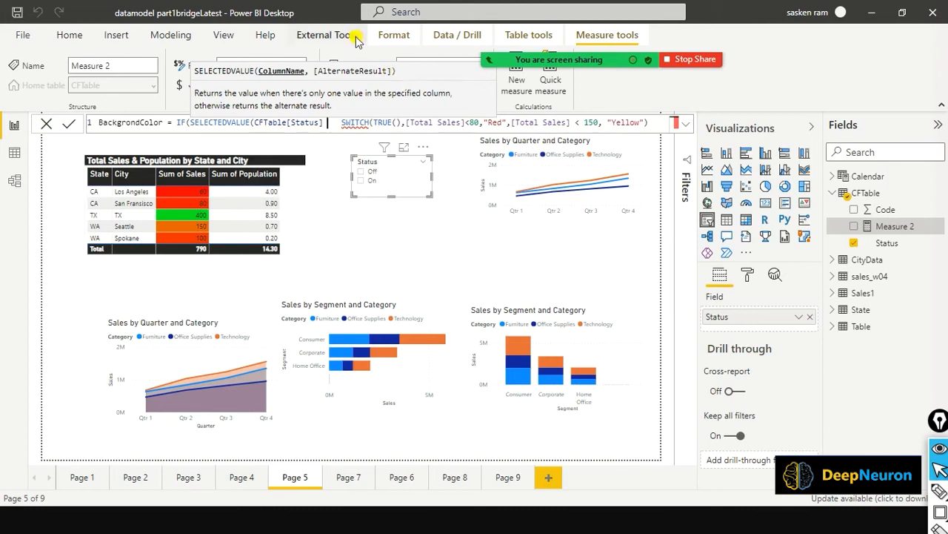
Replace the Status column with CFTable[Code] as the argument of SELECTEDVALUE in the BackgrondColor formula
key("BackSpace")
key("BackSpace")
key("BackSpace")
key("BackSpace")
key("BackSpace")
key("BackSpace")
key("BackSpace")
key("BackSpace")
type("c")
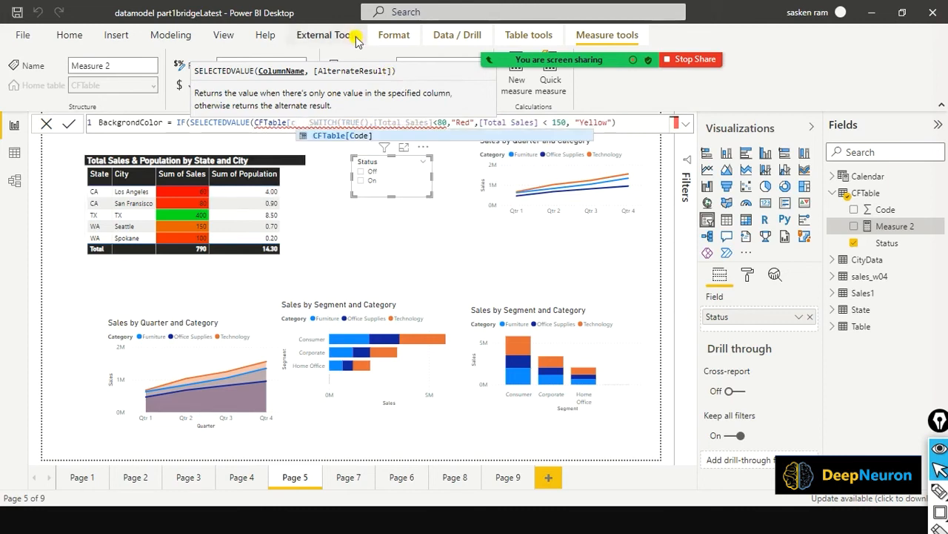
type("ode")
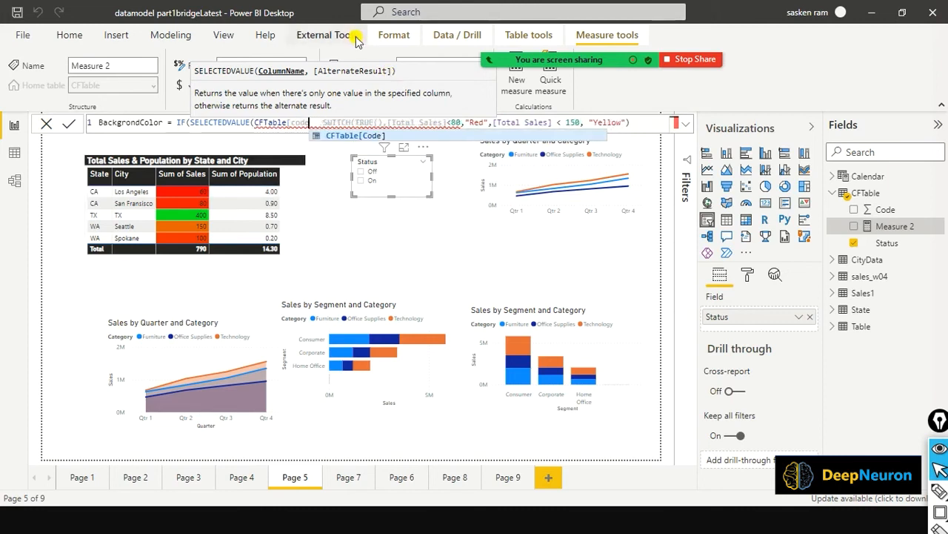
left_click(359, 141)
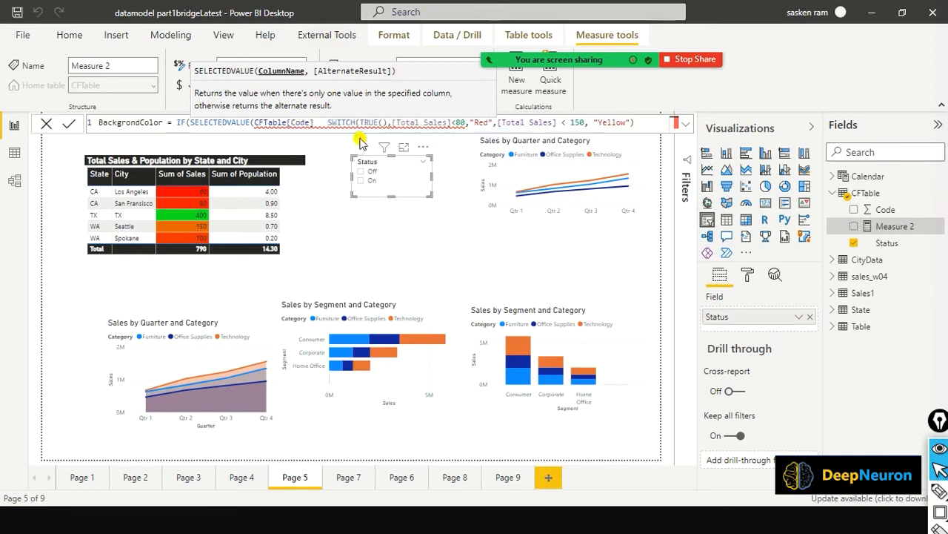
left_click(387, 180)
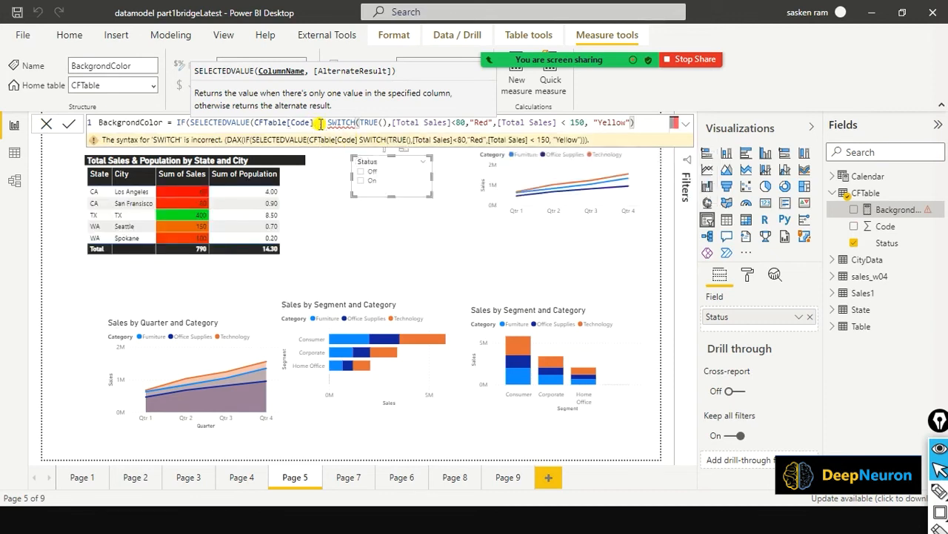
Close SELECTEDVALUE, compare it with 1, make SWITCH the true result, and close and commit the IF function
left_click(319, 123)
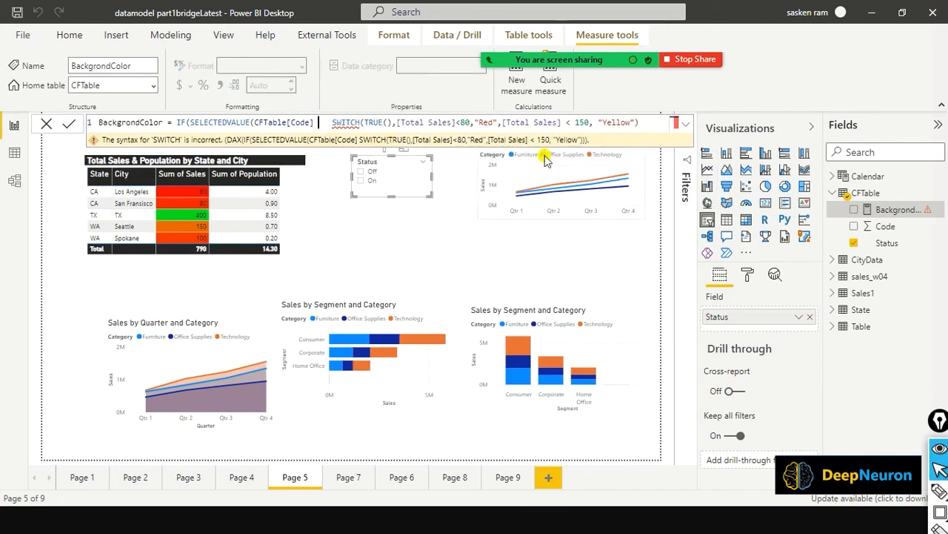
key("BackSpace")
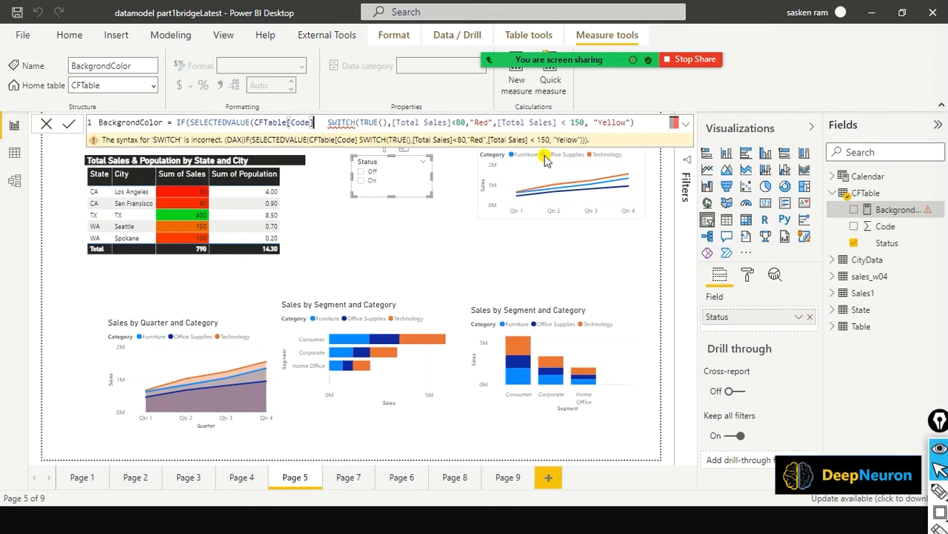
type(") = 1")
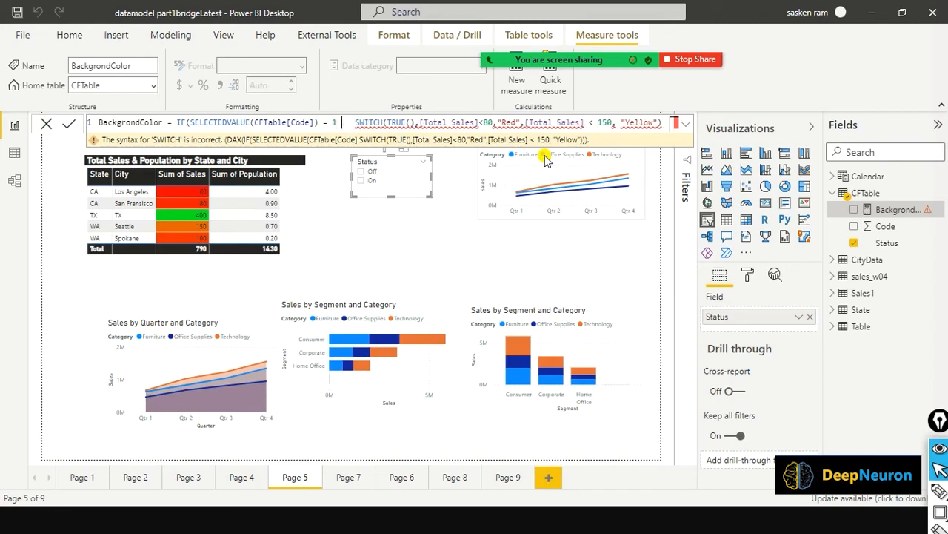
type(" ,")
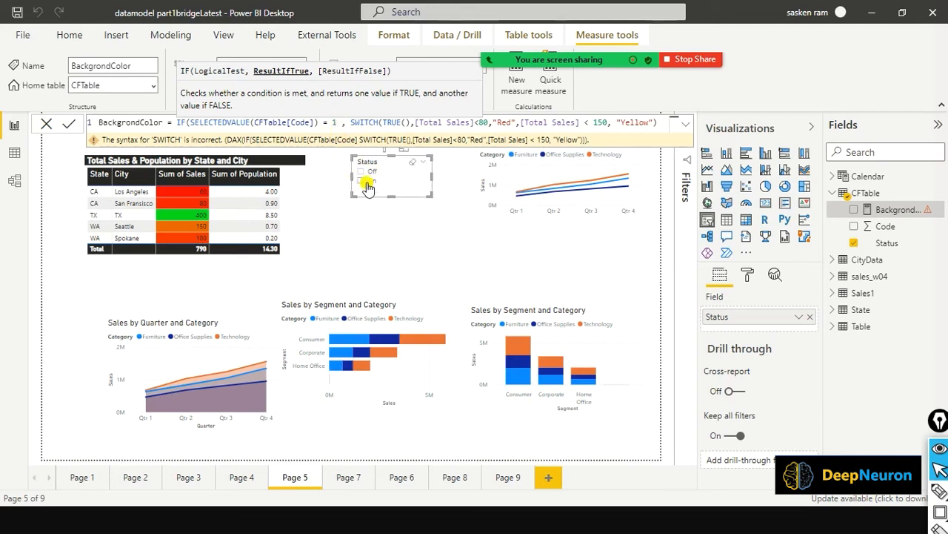
left_click(492, 124)
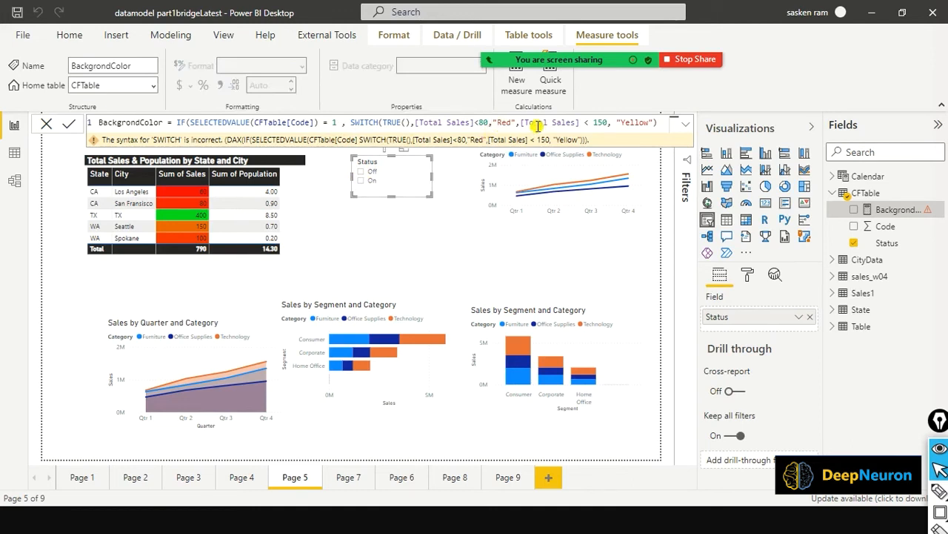
key("End")
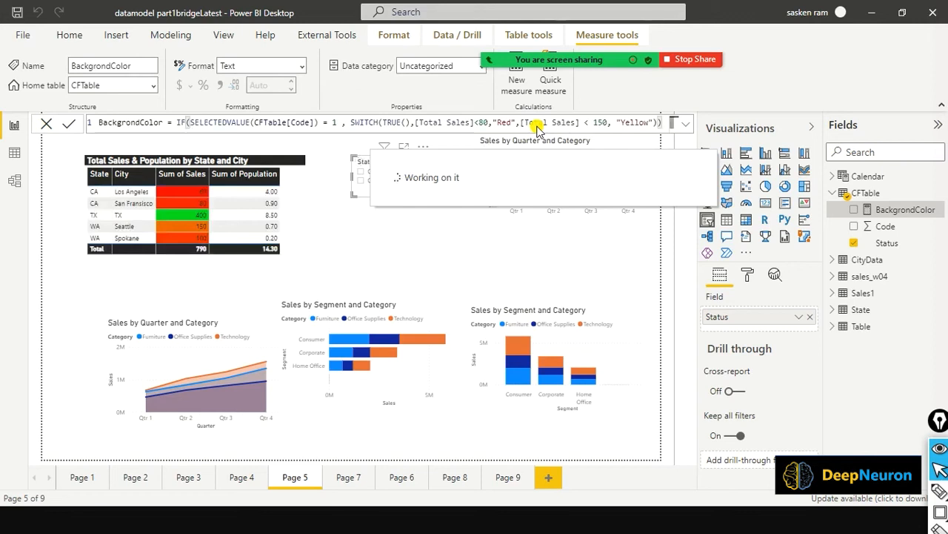
Expand the formula editor and move the SWITCH function to its own line, indented four levels
left_click(686, 130)
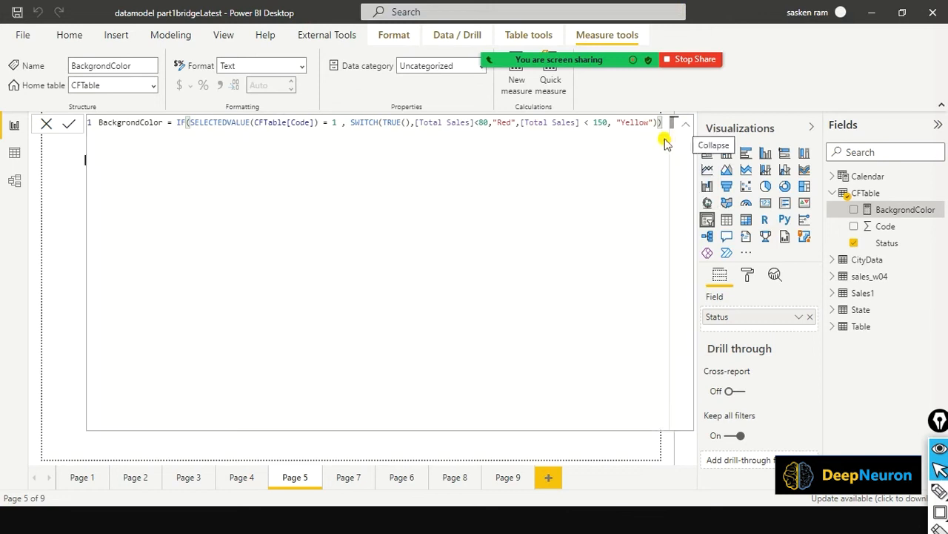
left_click(351, 122)
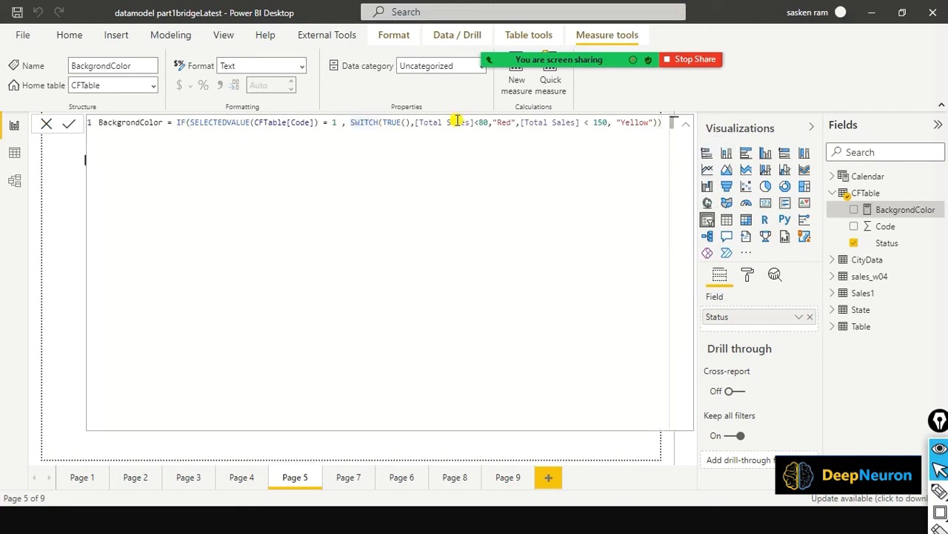
key("shift+Return")
key("Tab")
key("Tab")
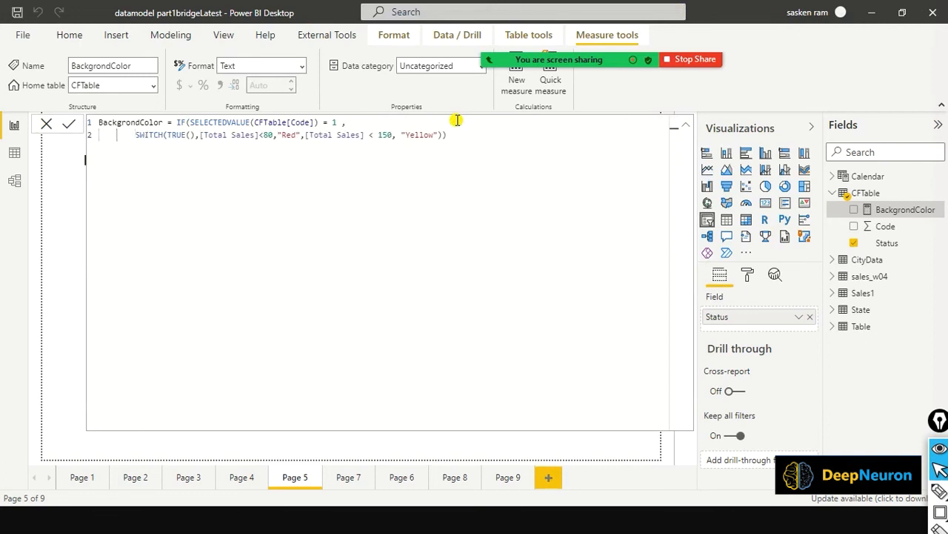
key("Tab")
key("Tab")
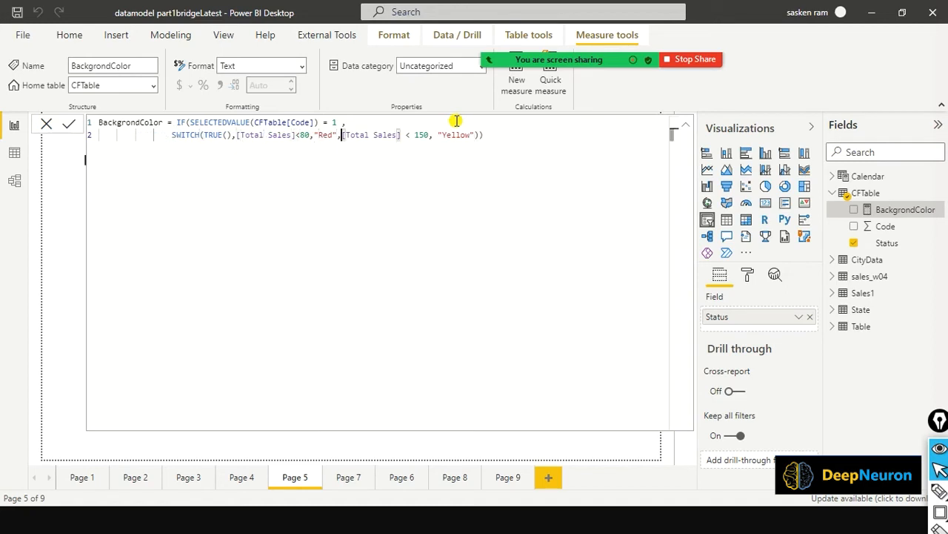
Move the [Total Sales] < 150 condition to a third line aligned with SWITCH, and collapse the formula editor
key("Return")
key("Tab")
key("Tab")
key("Tab")
key("Tab")
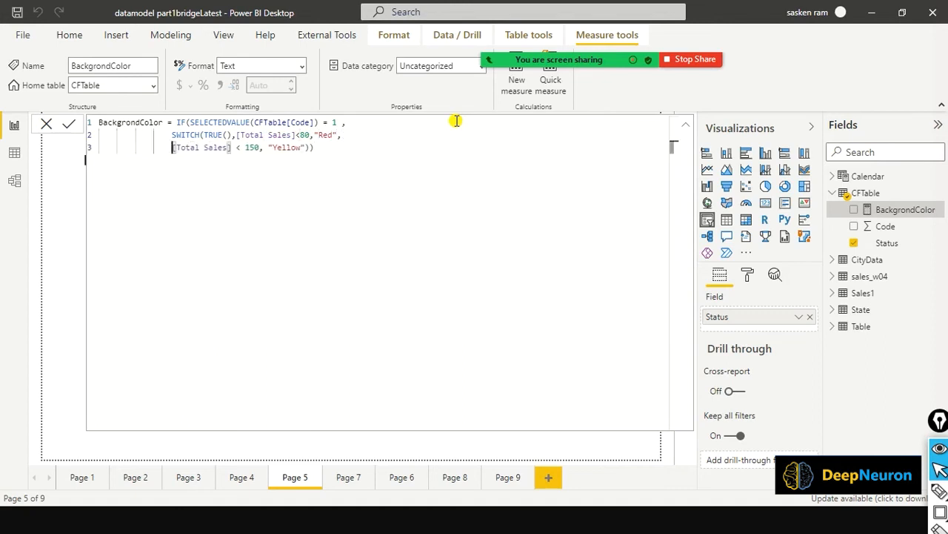
key("End")
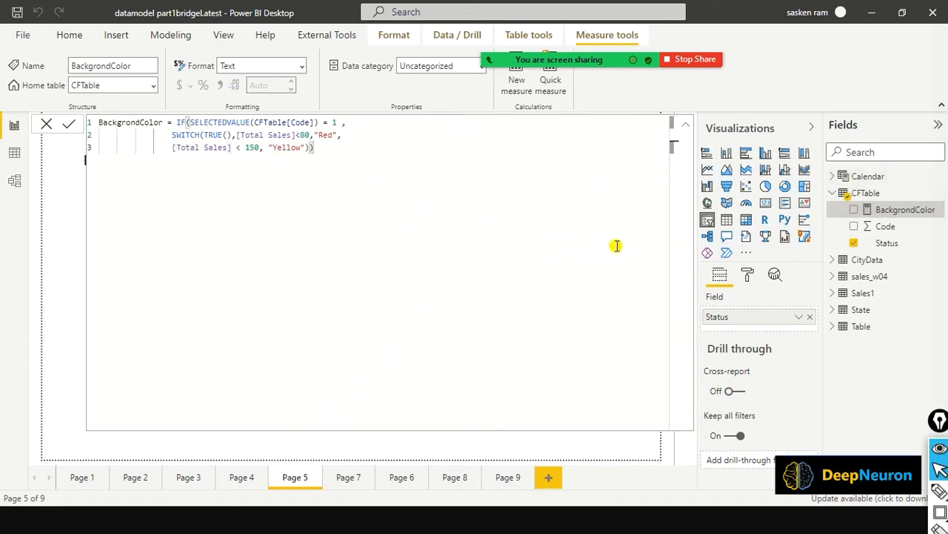
left_click(687, 125)
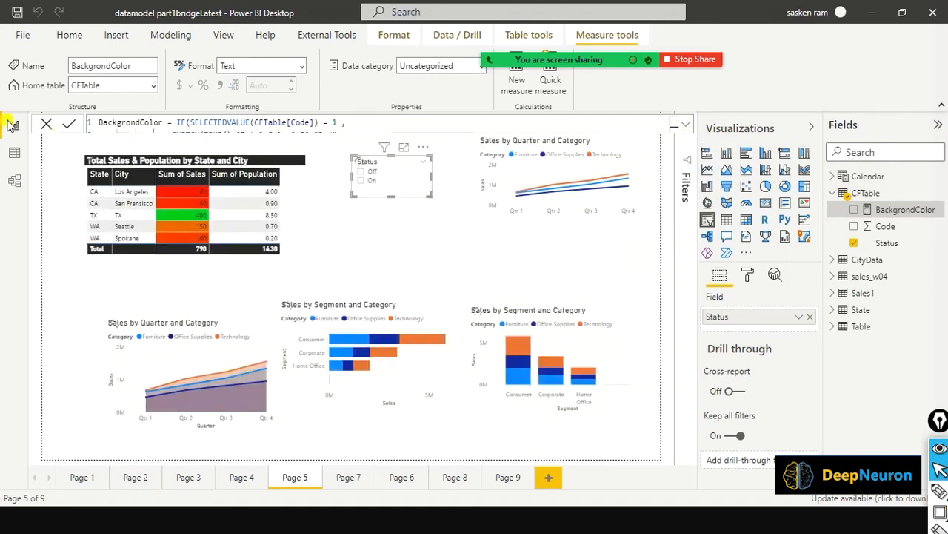
Add the BackgrondColor measure to the state and city table, and widen the table to fit the new column
left_click(308, 225)
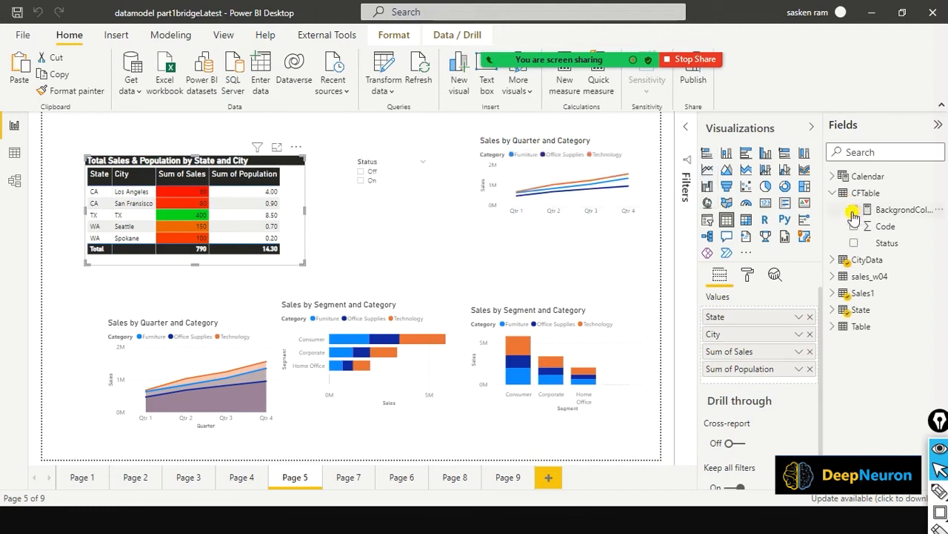
left_click(854, 210)
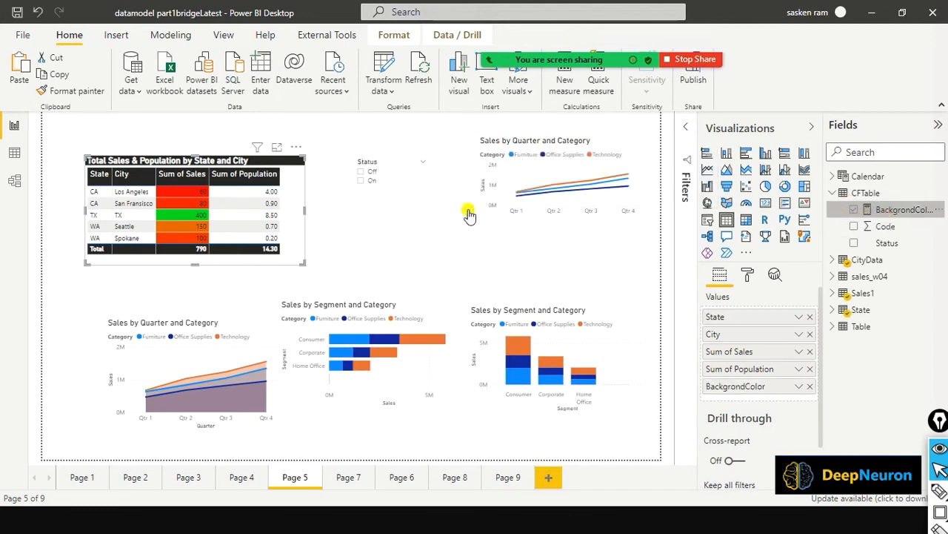
left_click_drag(303, 210, 326, 210)
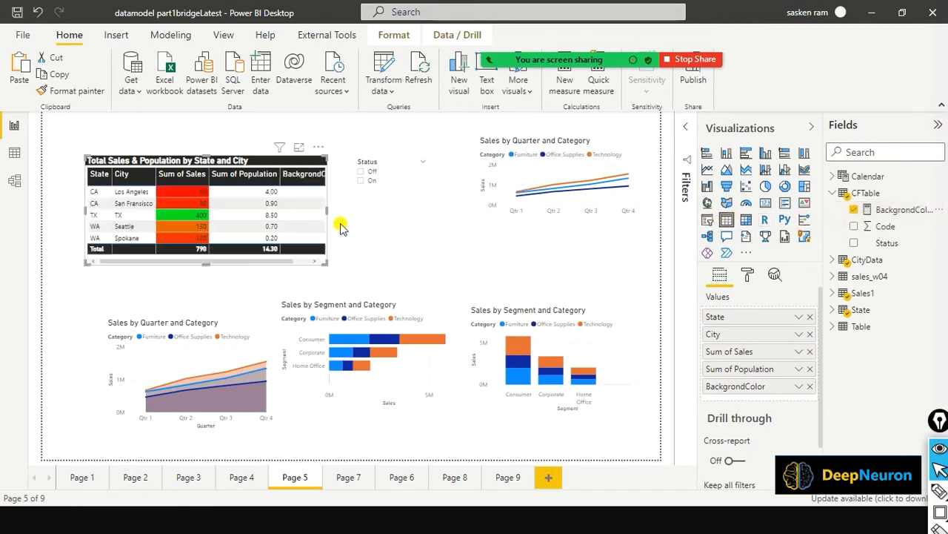
mouse_move(326, 210)
left_mouse_down()
mouse_move(349, 209)
mouse_move(328, 219)
left_mouse_up()
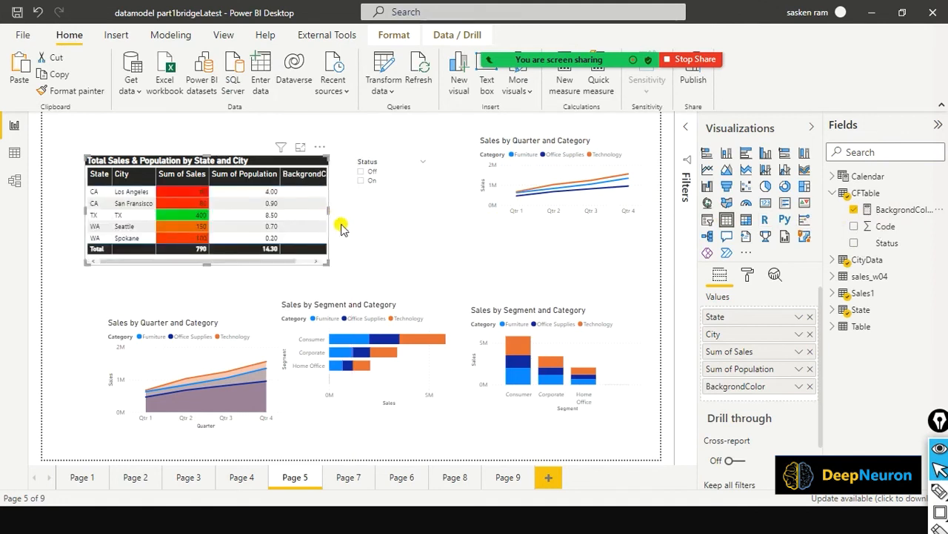
Check the BackgrondColor measure's formula, and test the Status slicer's Off option before clearing the selection
left_click(905, 210)
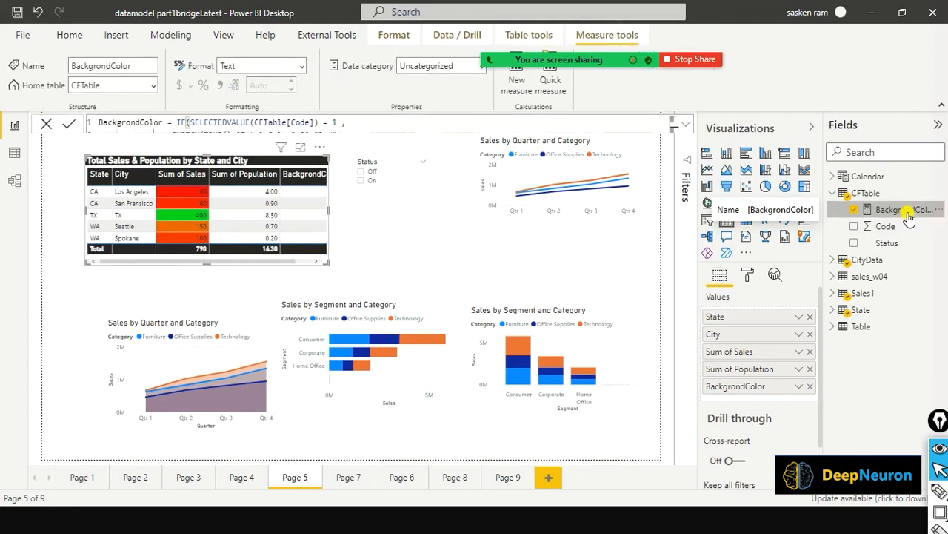
left_click(402, 213)
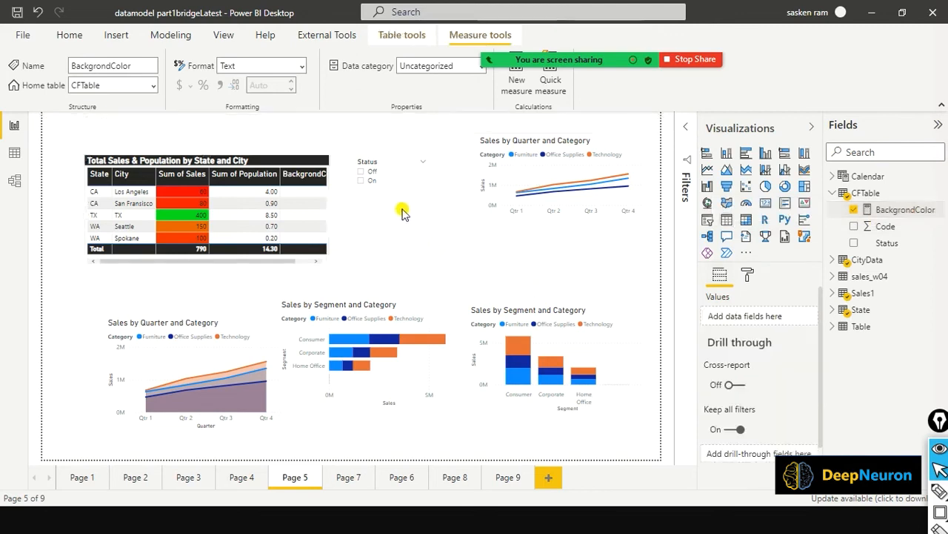
left_click(362, 174)
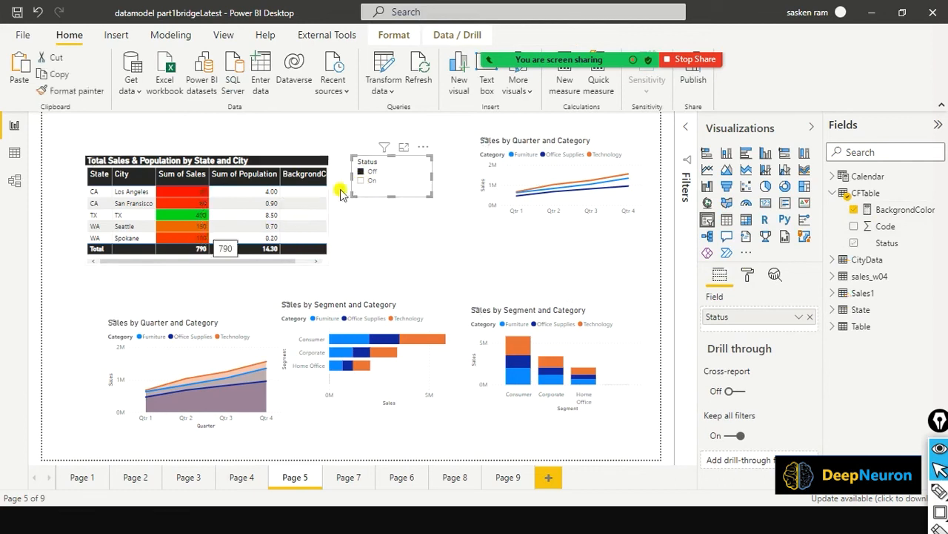
left_click(413, 162)
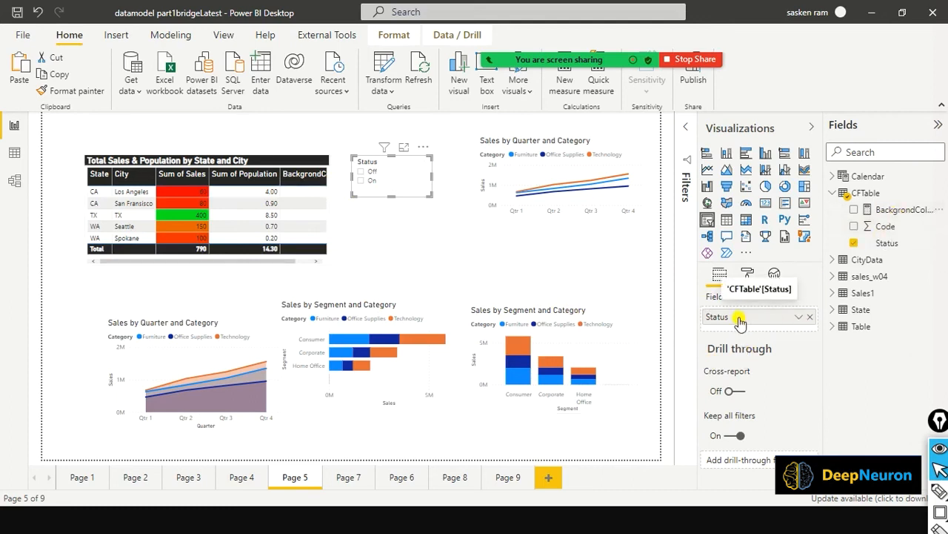
left_click_drag(739, 319, 313, 221)
left_click(323, 216)
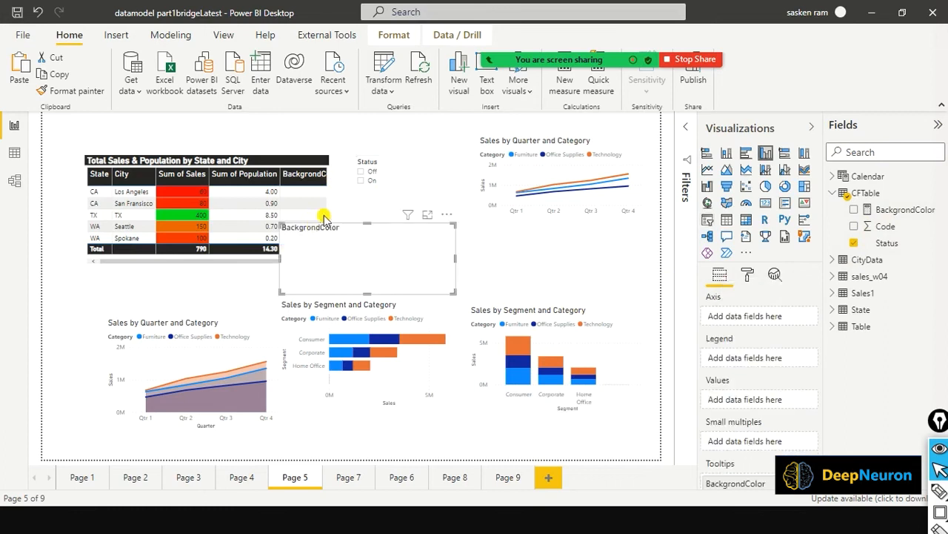
left_click(441, 222)
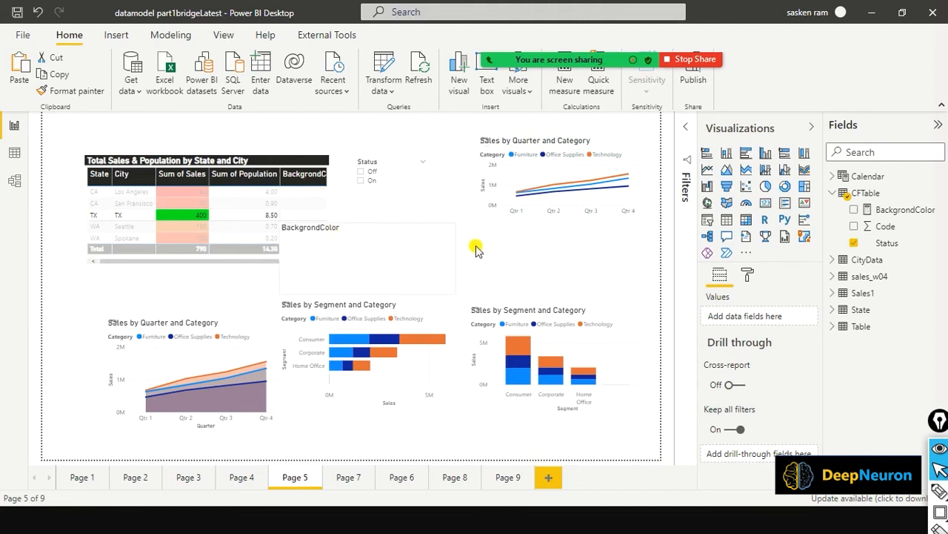
left_click_drag(408, 259, 472, 257)
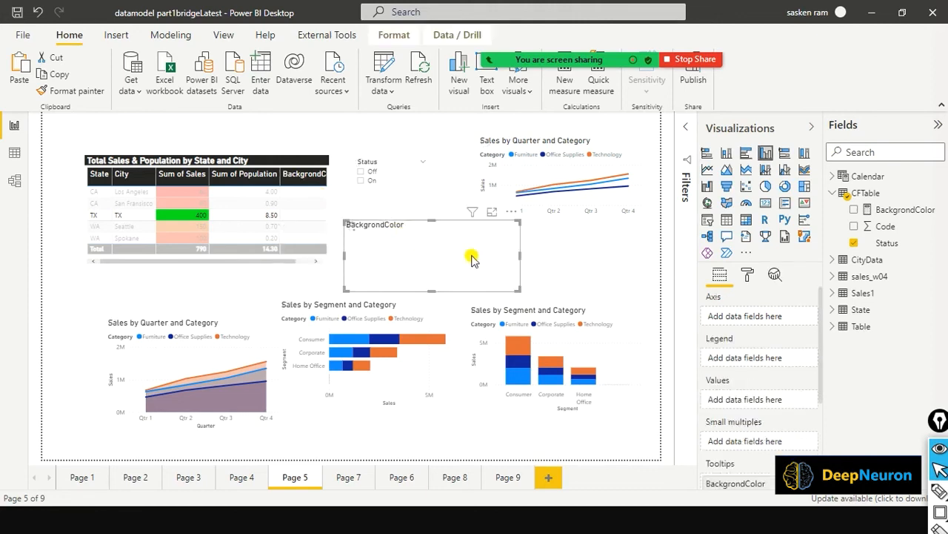
left_click(513, 215)
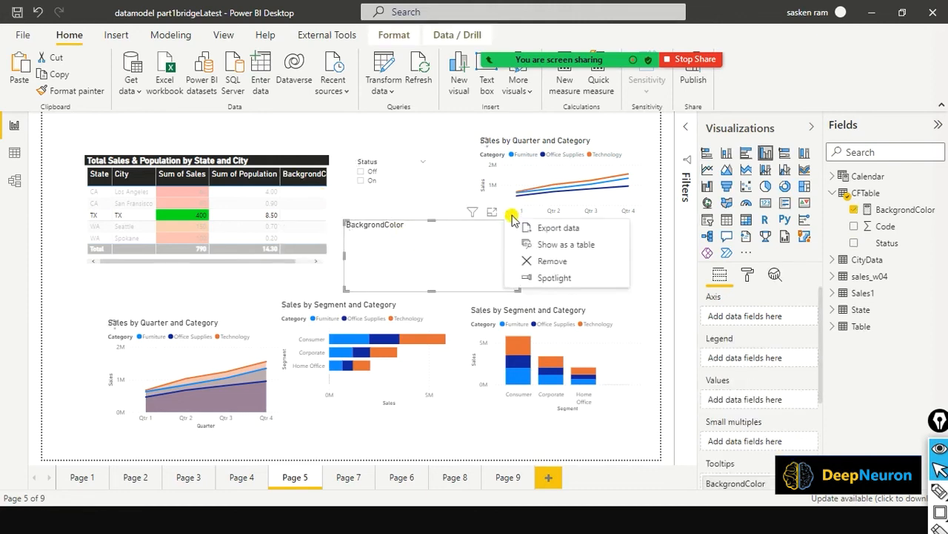
left_click(526, 261)
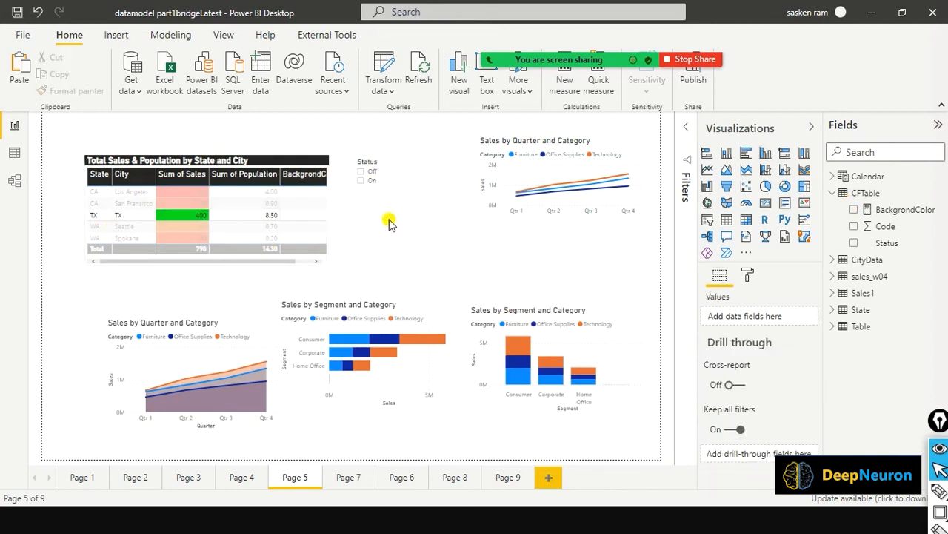
Examine the table's BackgrondColor column, highlighting the San Fransisco, Los Angeles and Seattle rows
left_click(317, 262)
left_click(227, 271)
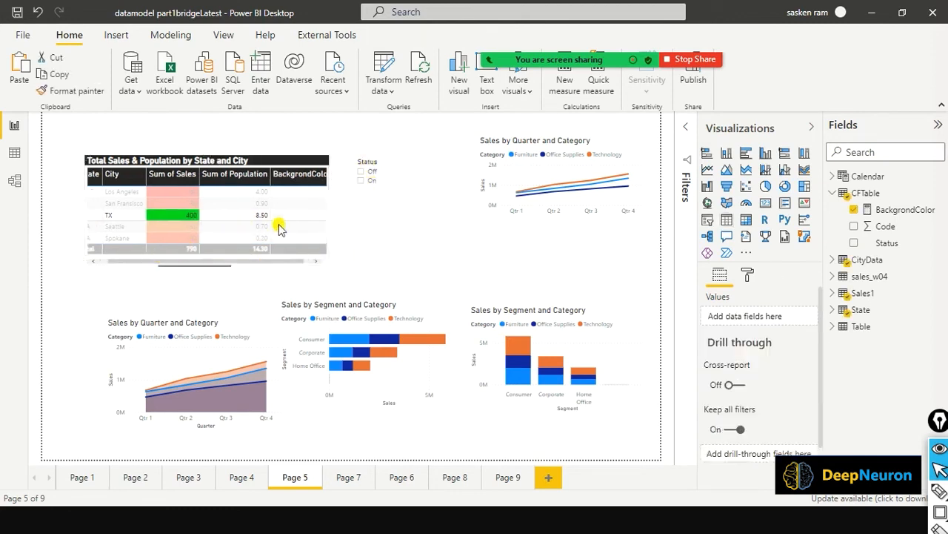
left_click(320, 201)
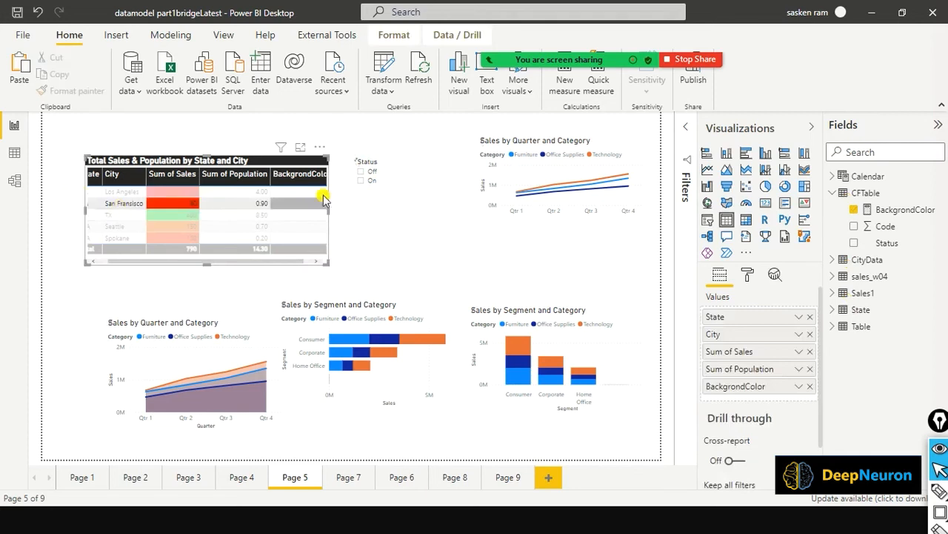
left_click(291, 193)
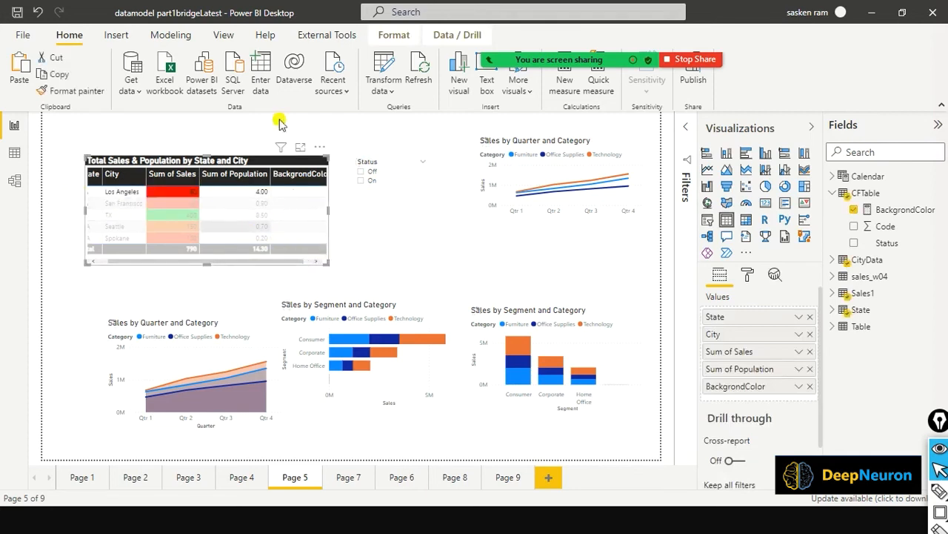
left_click(315, 231)
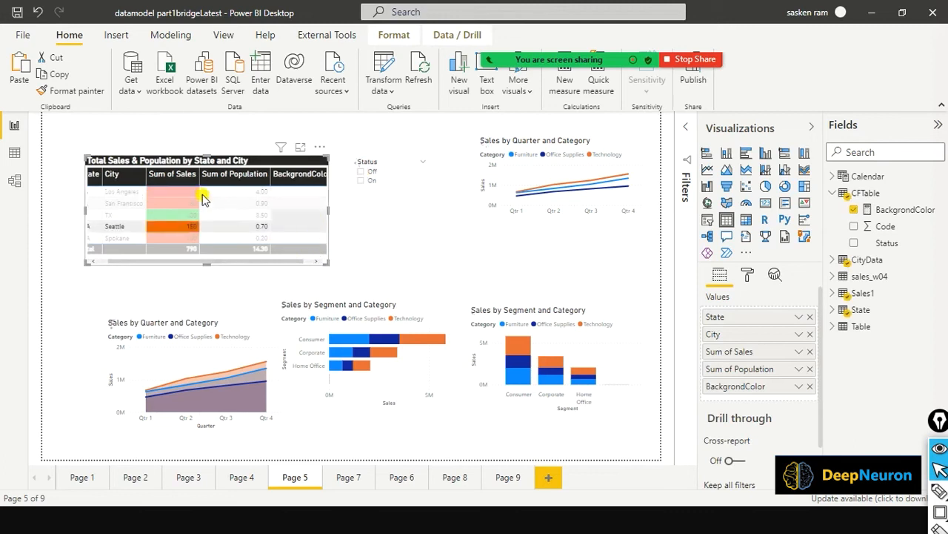
left_click(315, 197)
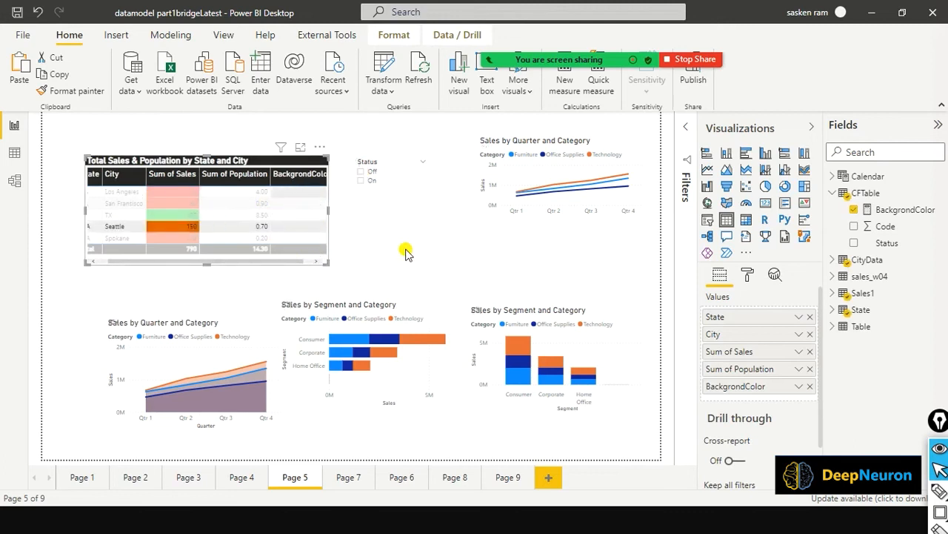
Compare the Los Angeles and TX rows in the state and city table by highlighting each in turn
left_click(407, 250)
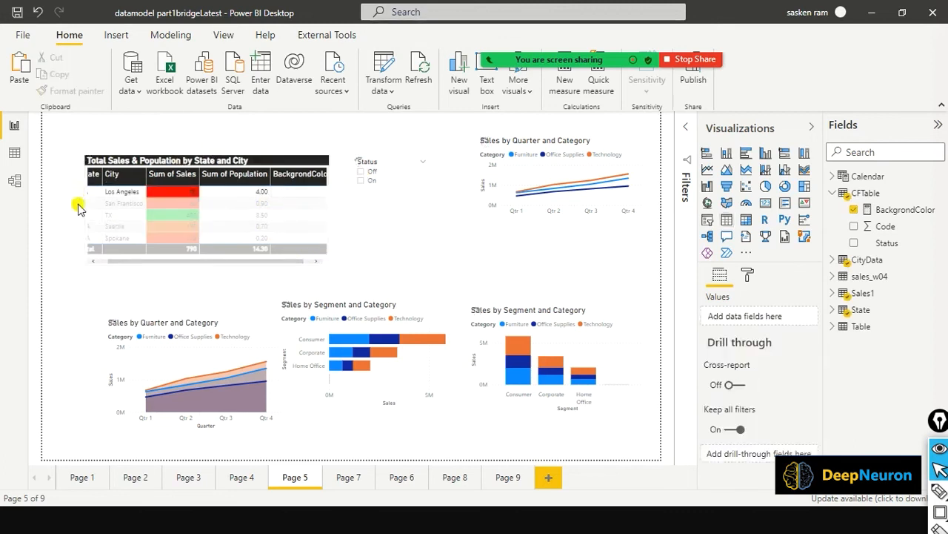
left_click(327, 216)
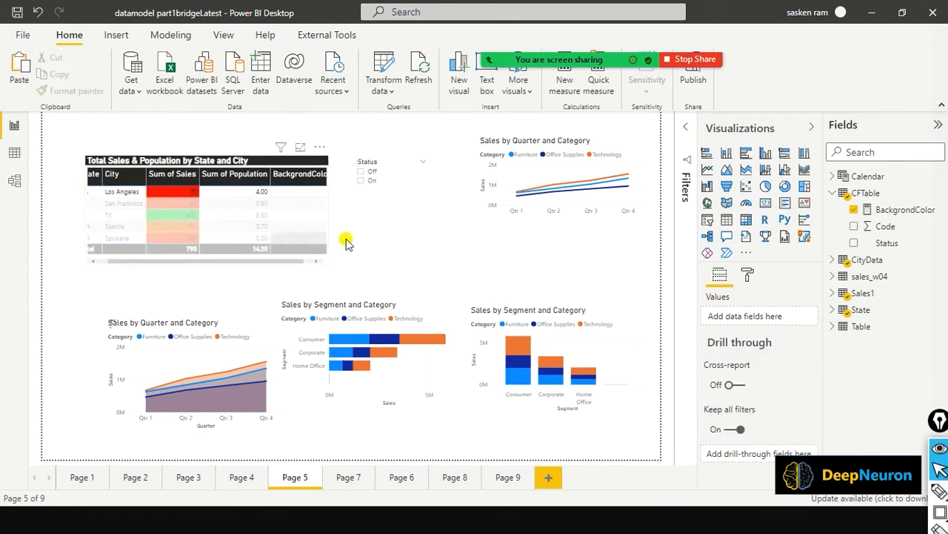
left_click(346, 240)
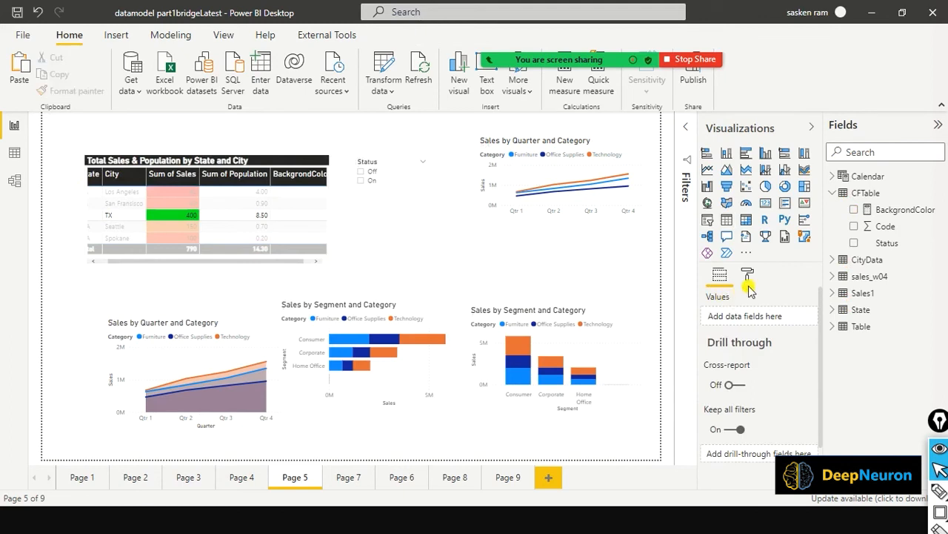
left_click(309, 219)
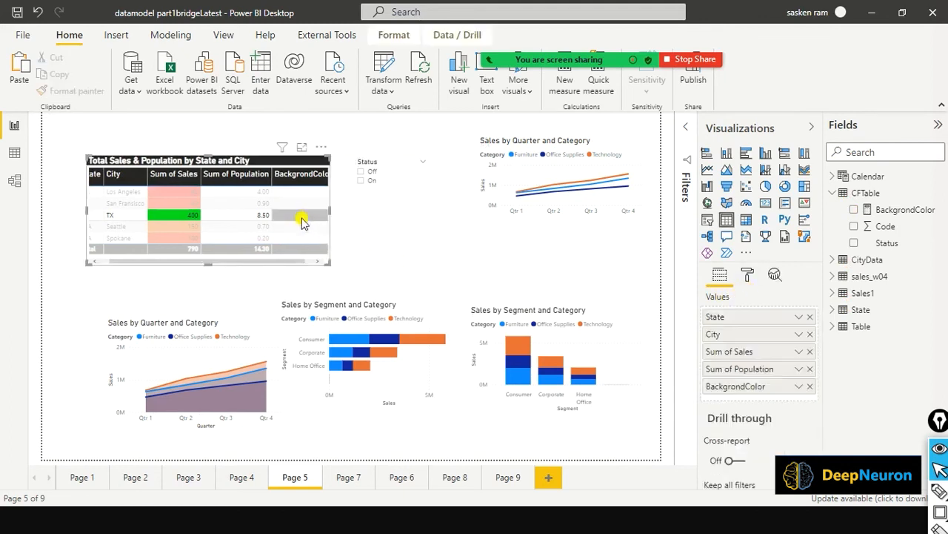
Check the state and city table's conditional formatting options for the State field, and collapse the section again
left_click(746, 279)
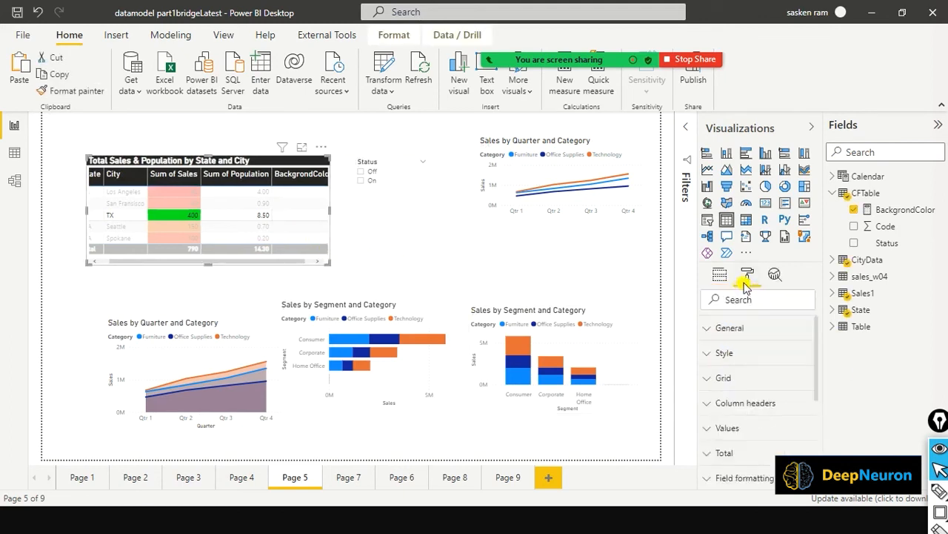
scroll(741, 360, "down", 1)
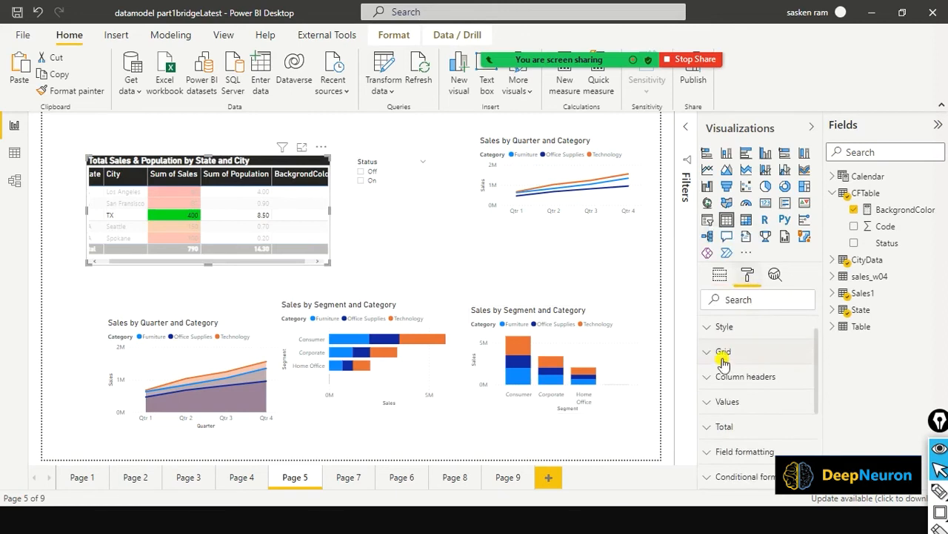
scroll(708, 403, "down", 1)
left_click(707, 422)
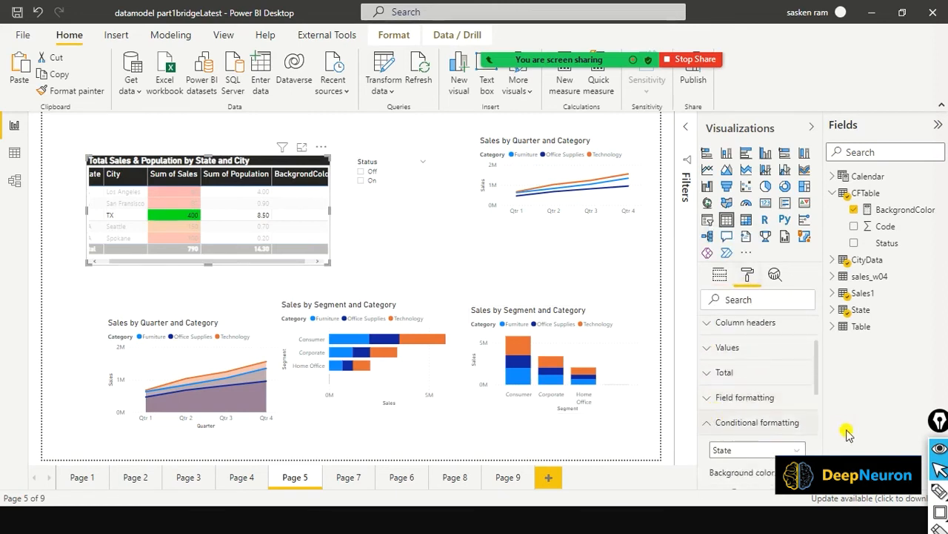
scroll(786, 412, "down", 2)
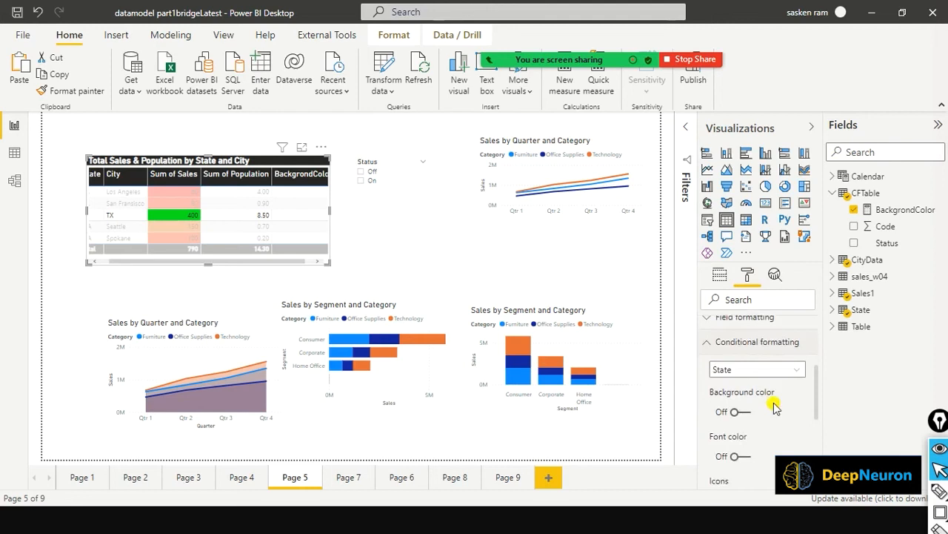
scroll(774, 408, "down", 2)
scroll(774, 408, "up", 4)
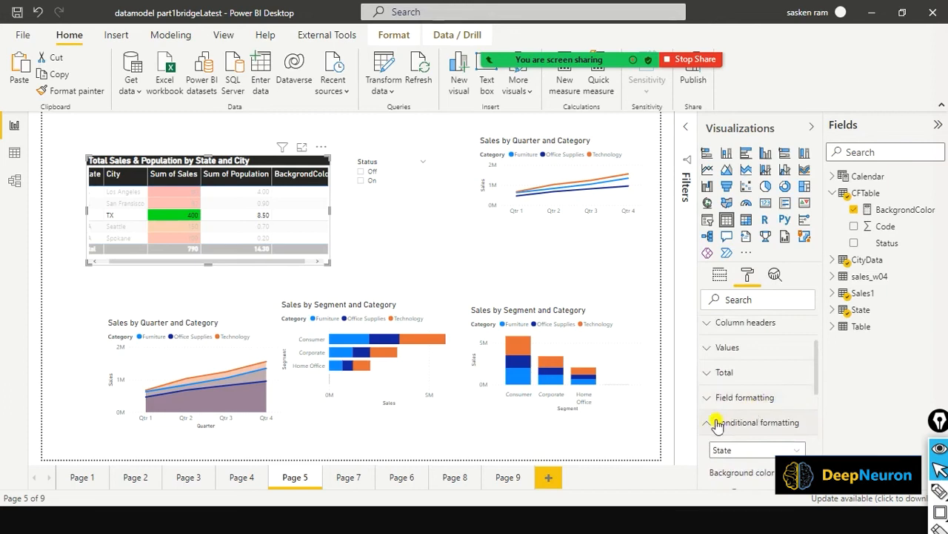
left_click(711, 424)
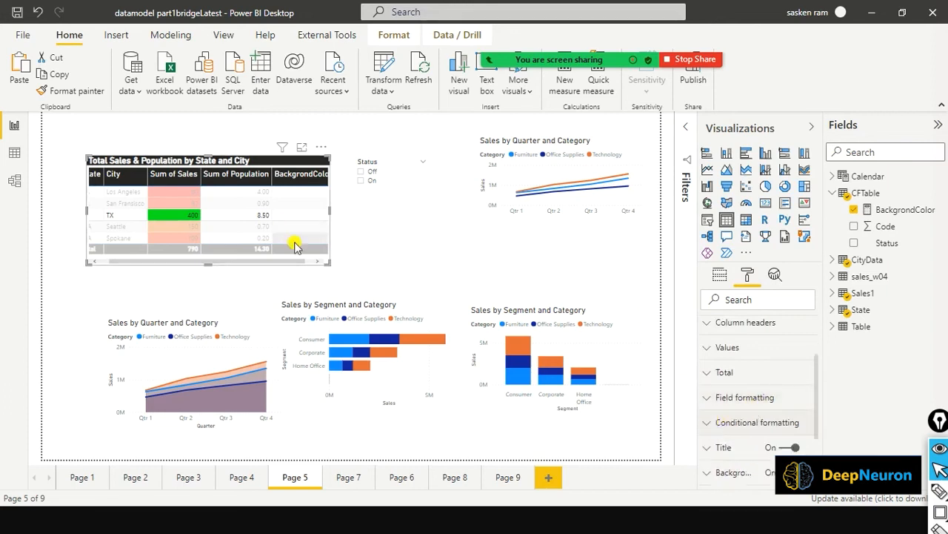
Shift the table slightly up and left, and set the BackgrondColor column's background color format style to Field value
left_click_drag(227, 161, 214, 154)
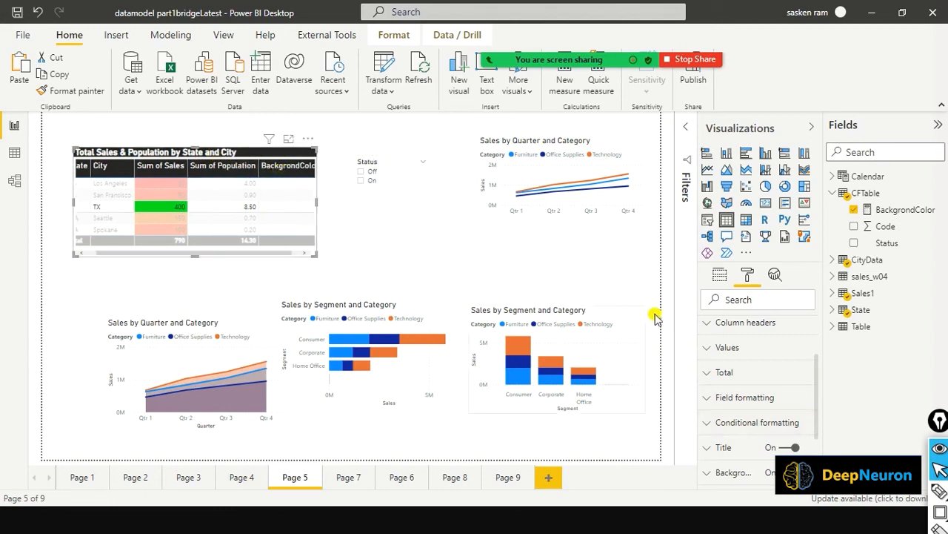
left_click(719, 279)
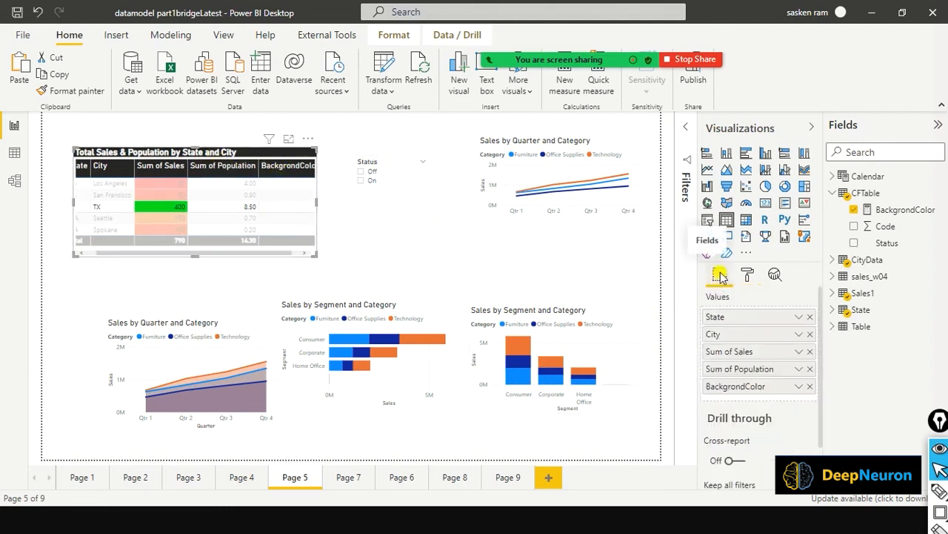
left_click(802, 390)
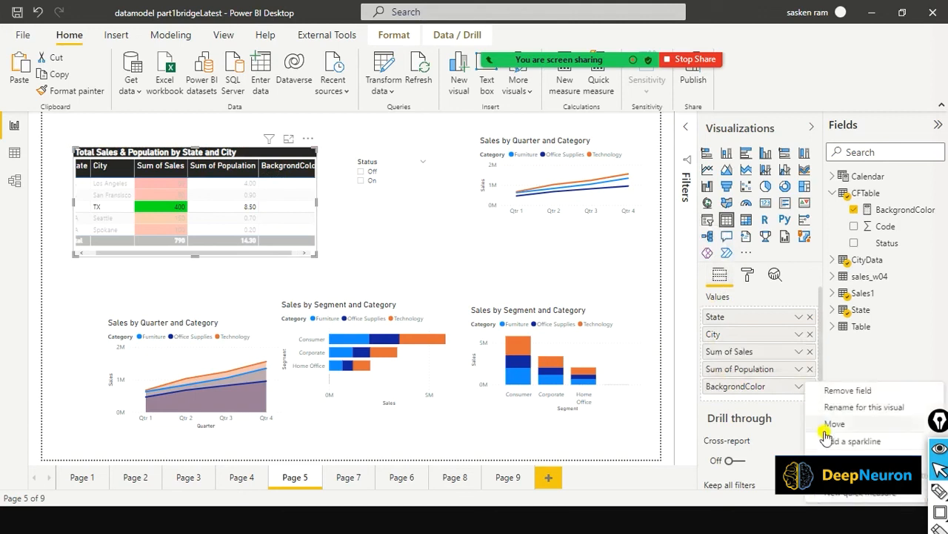
mouse_move(839, 455)
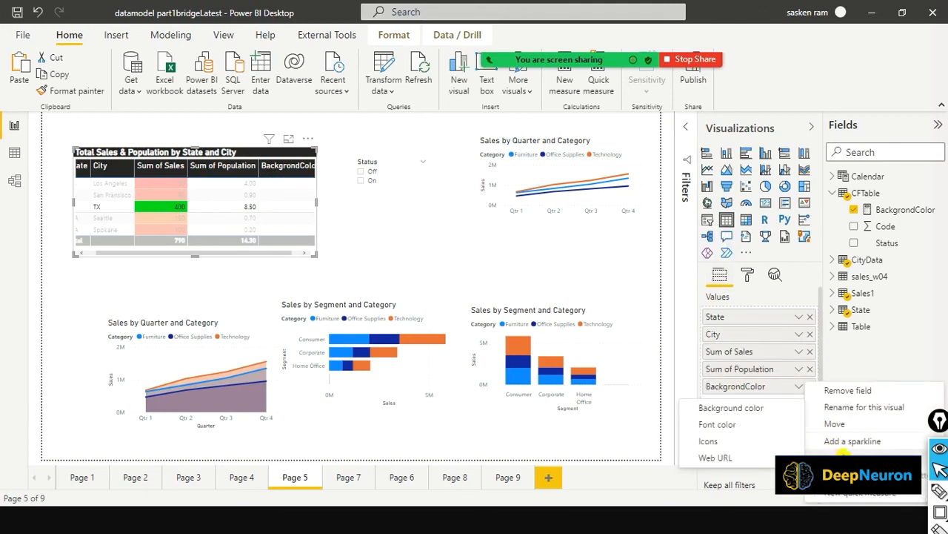
left_click(757, 408)
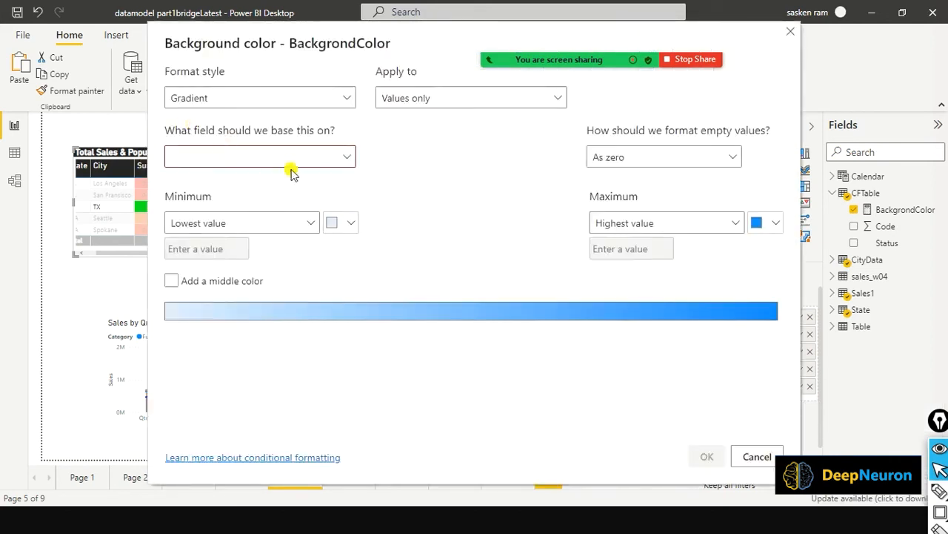
left_click(347, 159)
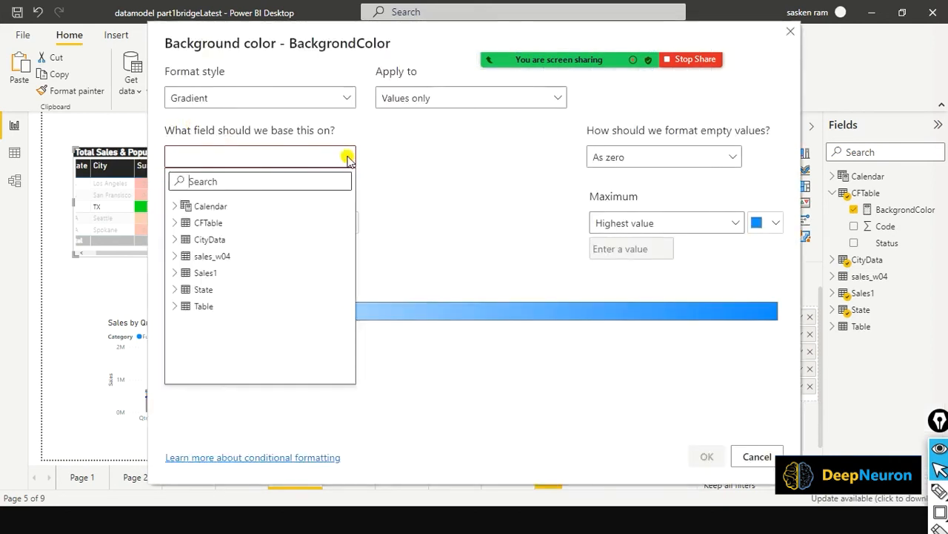
left_click(345, 101)
left_click(346, 101)
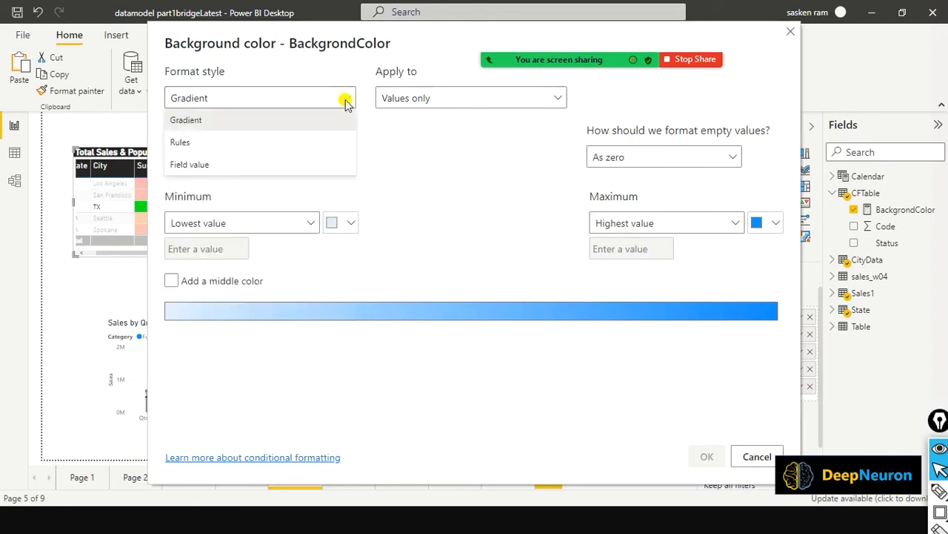
left_click(256, 163)
Base the background color on the BackgrondColor measure from CFTable, searching for "bac", and apply the formatting
left_click(335, 157)
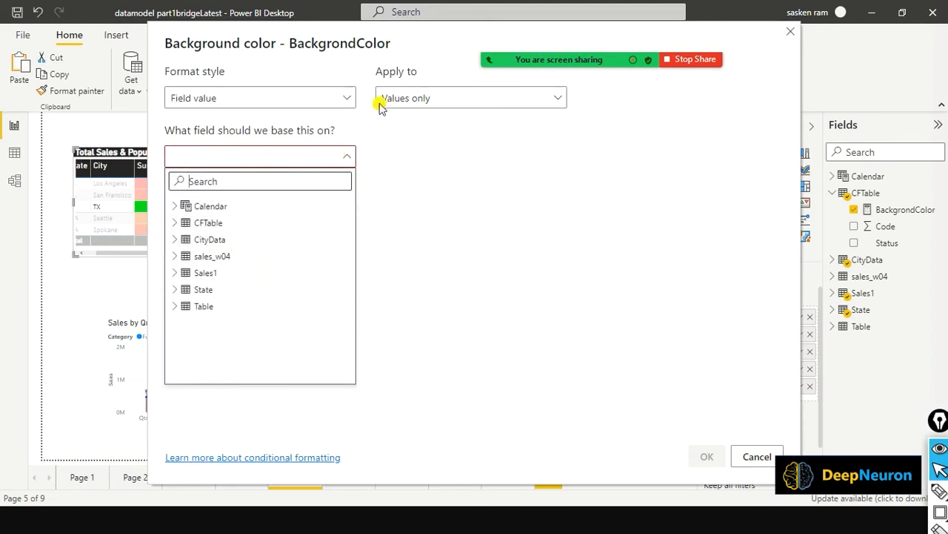
left_click(274, 156)
type("ba")
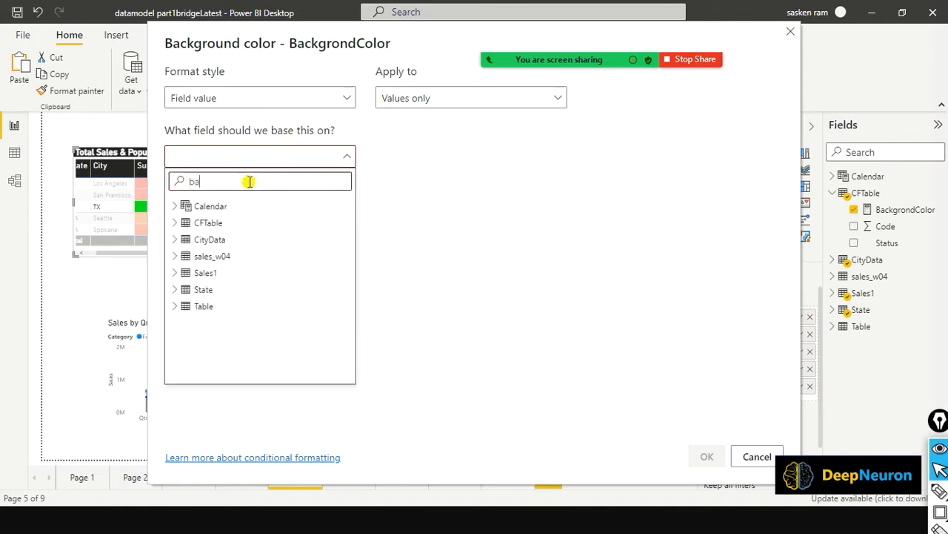
type("c")
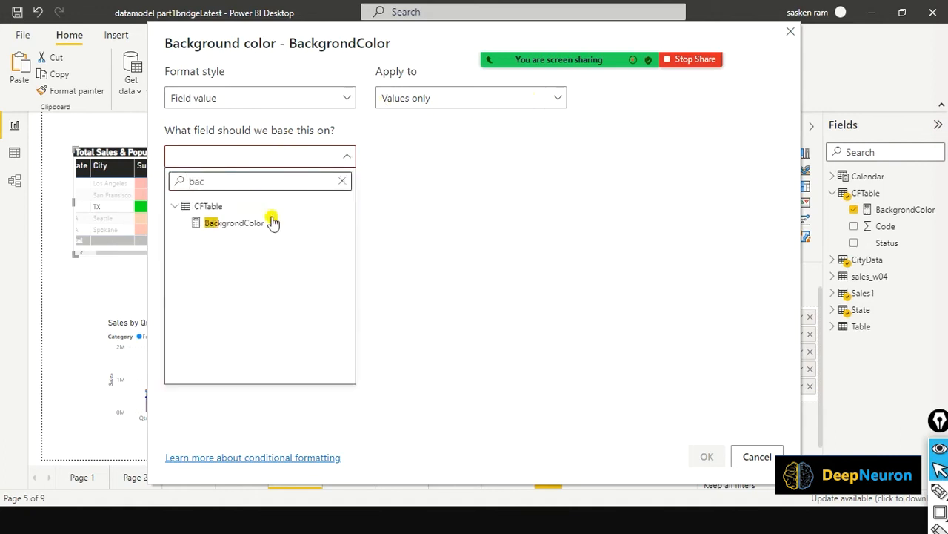
left_click(213, 223)
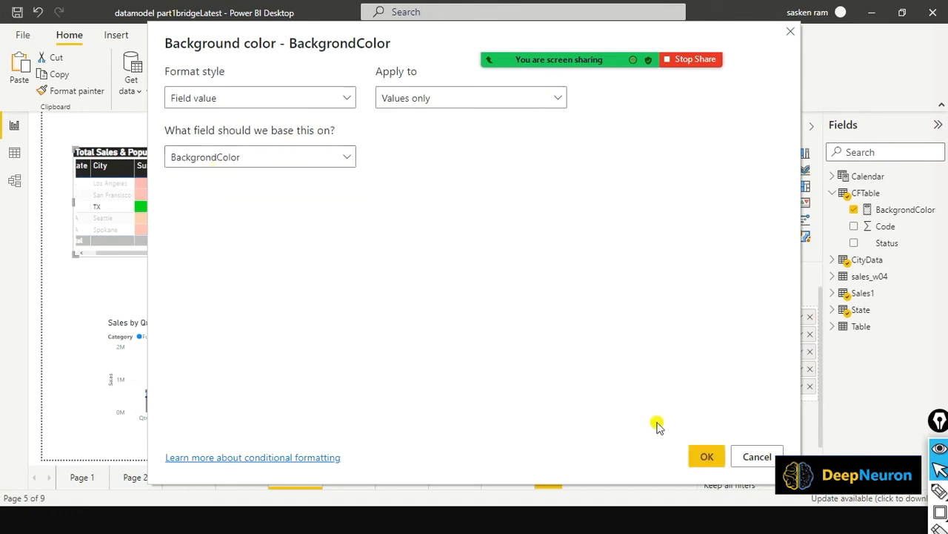
left_click(704, 456)
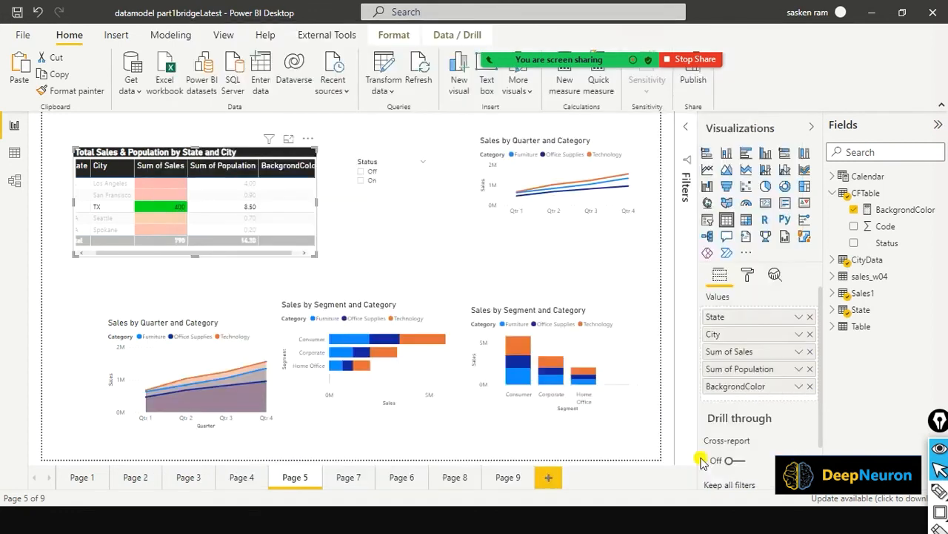
Try Off and On in the Status slicer, and enlarge the table to fit all of its columns
left_click(363, 175)
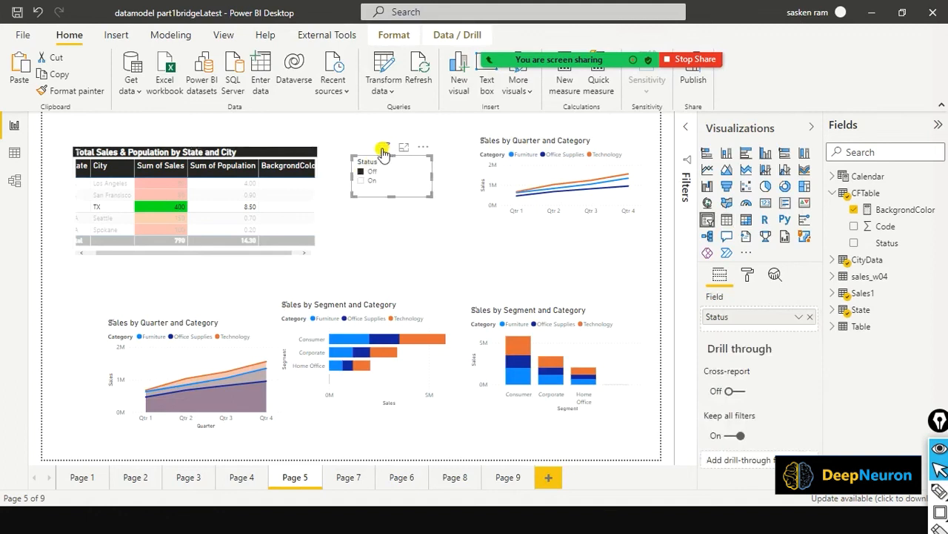
left_click(362, 181)
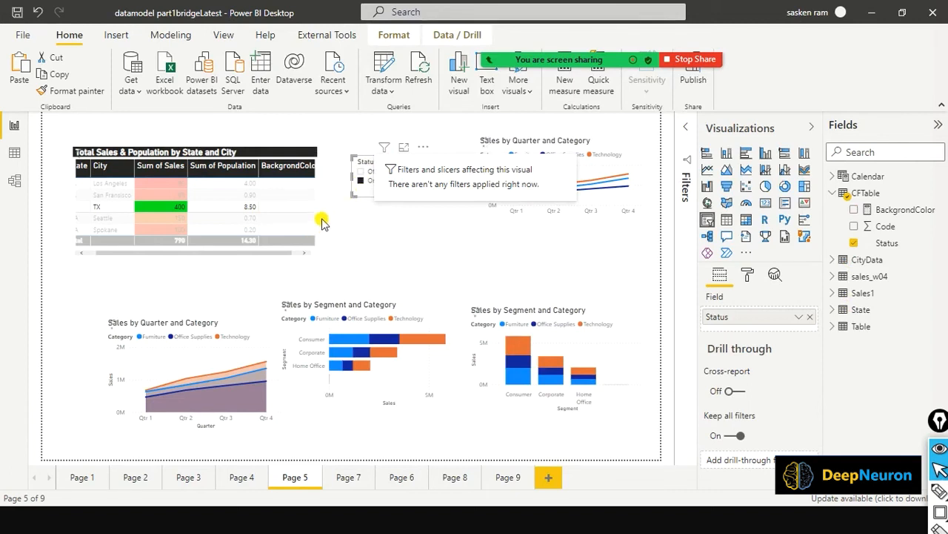
left_click(297, 158)
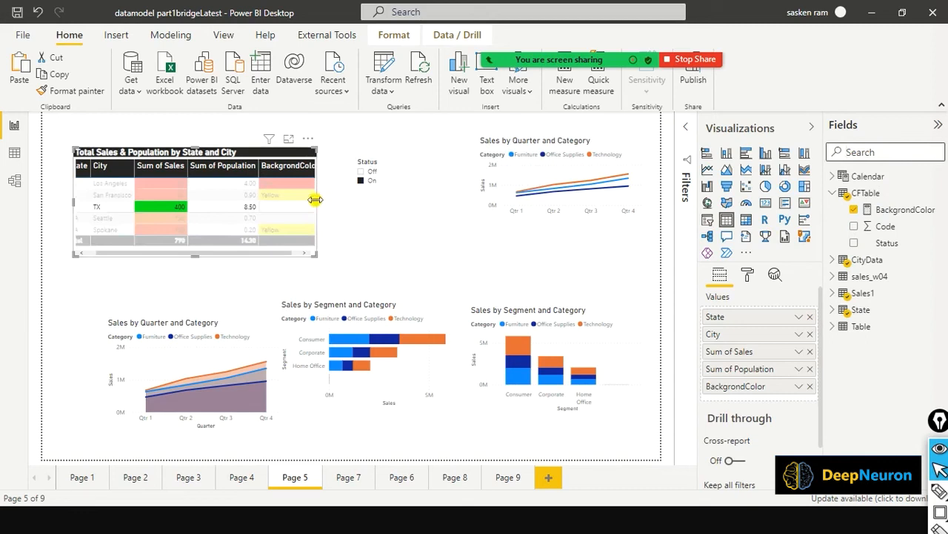
left_click_drag(316, 202, 335, 205)
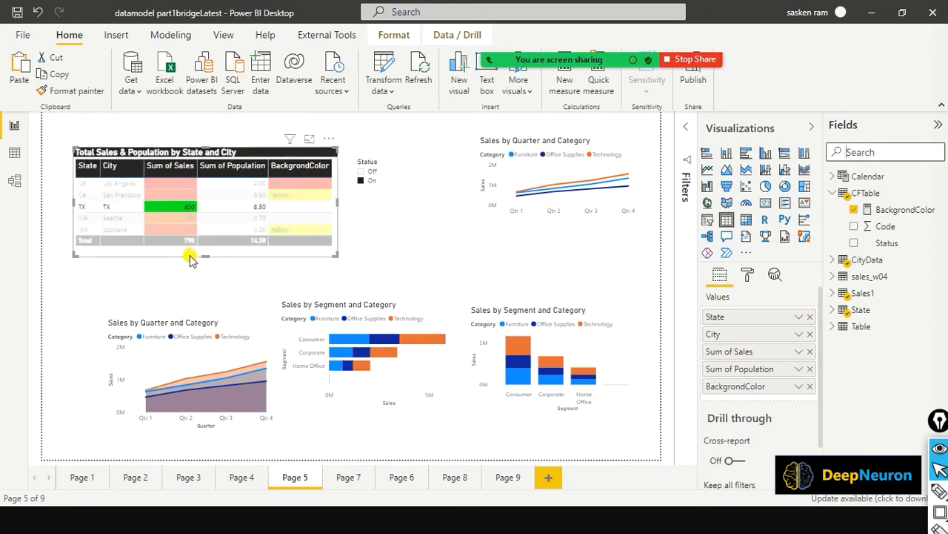
left_click_drag(206, 256, 203, 274)
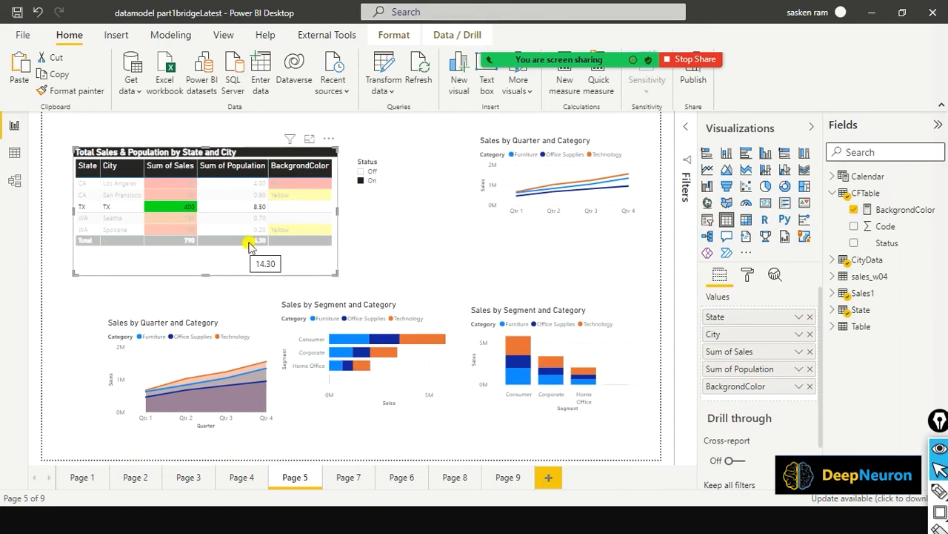
Move the Status slicer farther right, away from the table, and switch it to Off
left_click(391, 177)
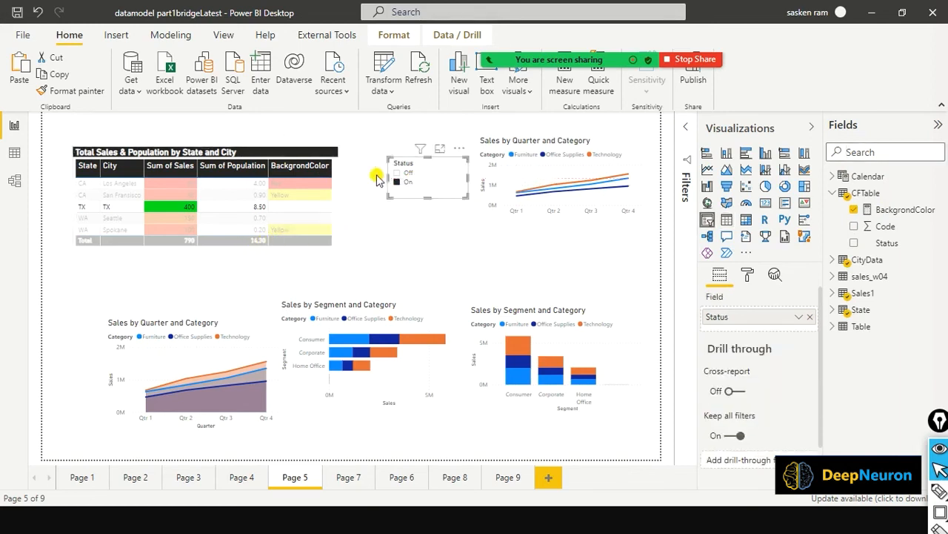
left_click(401, 172)
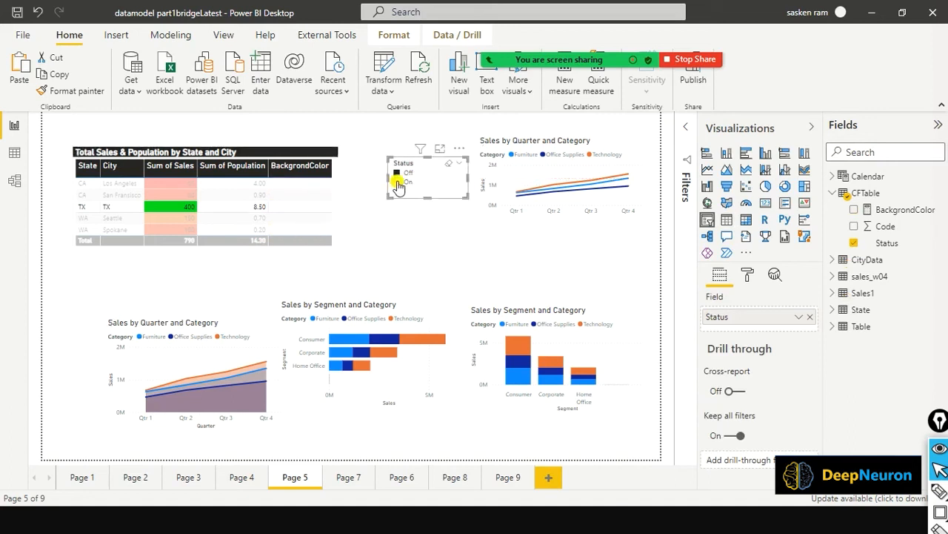
Search the fields for "total" and add Calendar's Total Sales measure to the state and city table
left_click(867, 151)
type("t")
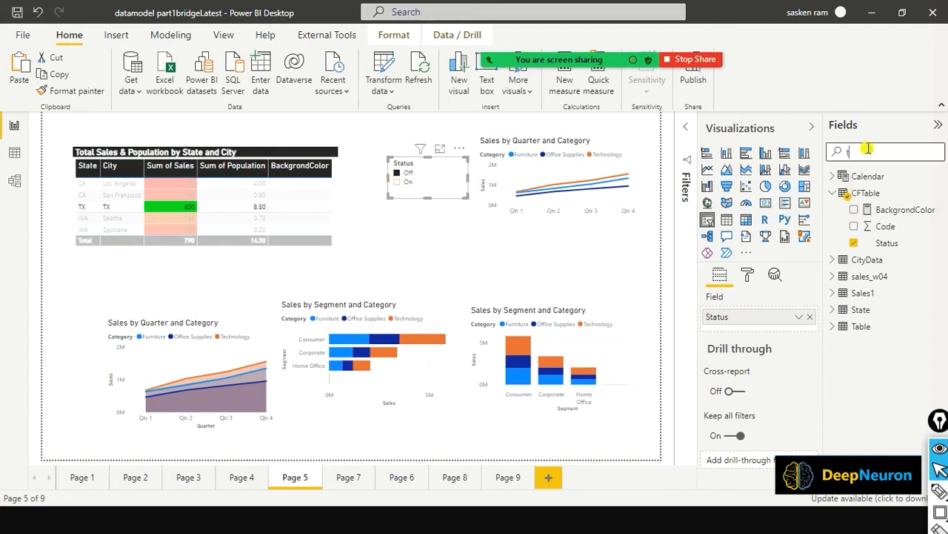
type("otal")
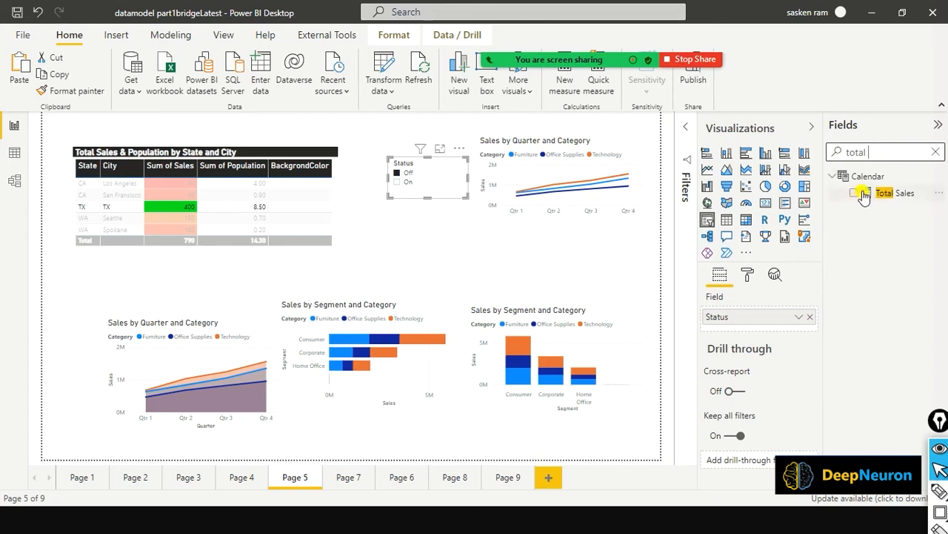
left_click(896, 197)
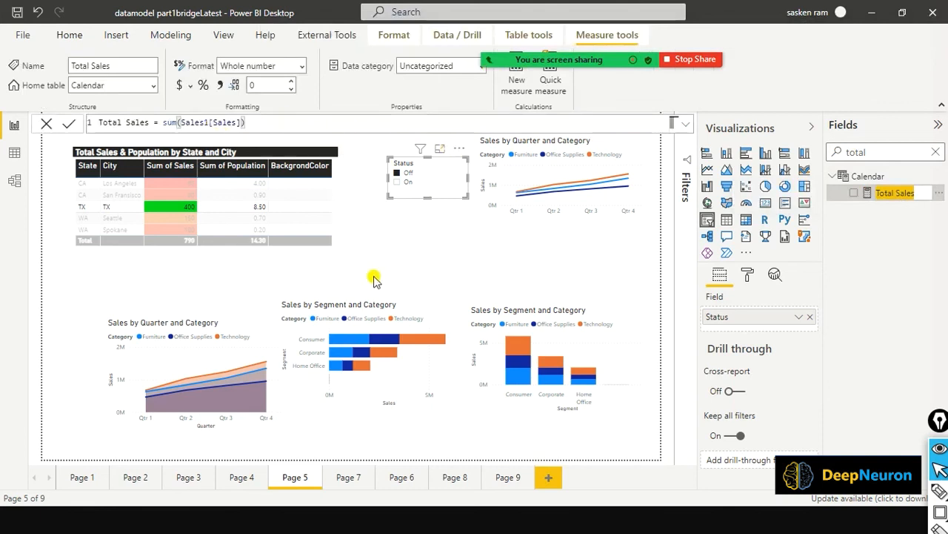
left_click_drag(876, 194, 318, 176)
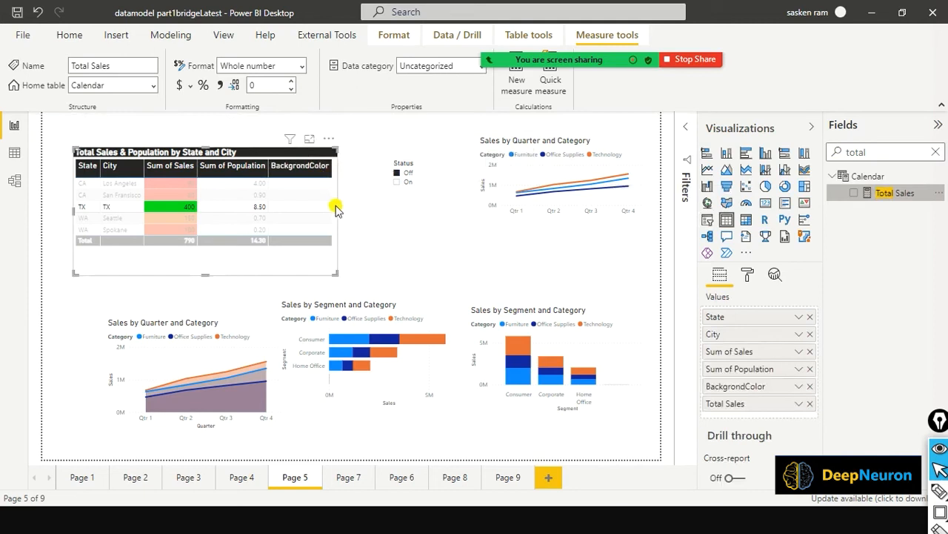
Clear the TX row highlight and widen the table to make room for the Total Sales column
left_click(338, 208)
left_click(338, 214)
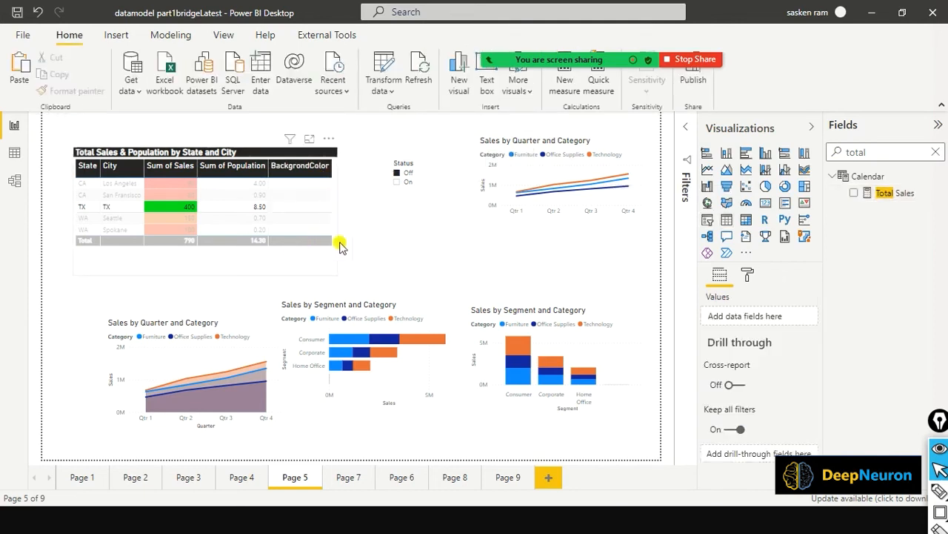
left_click(338, 213)
left_click_drag(336, 212, 376, 213)
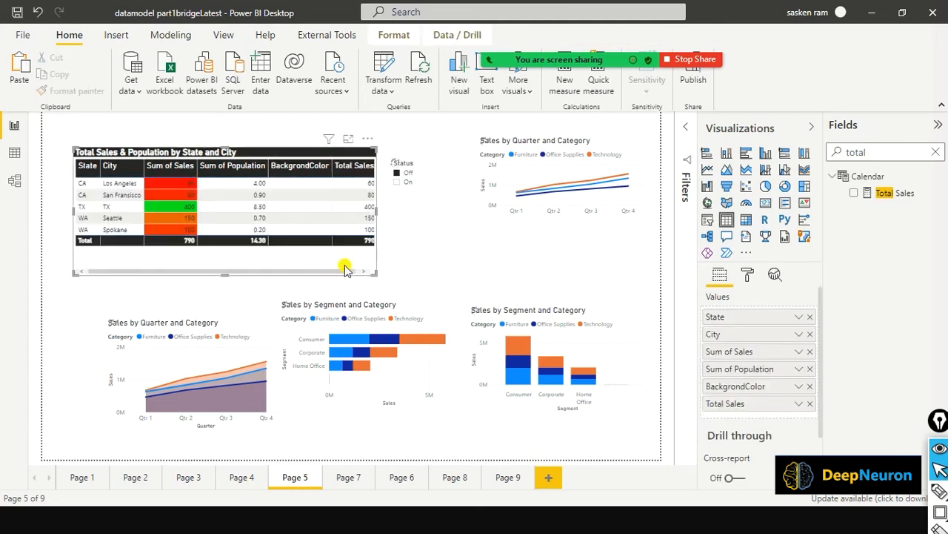
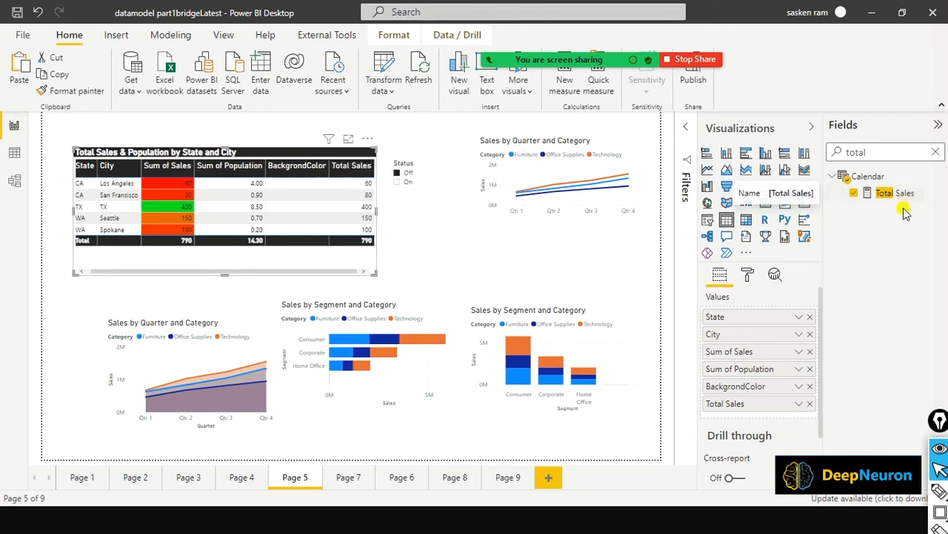
Switch the Status slicer to On
left_click(398, 189)
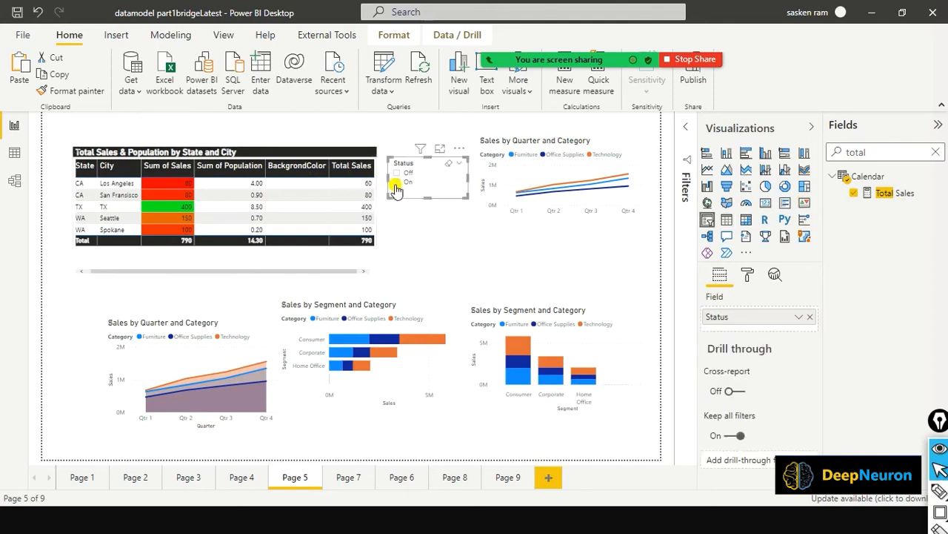
left_click(397, 189)
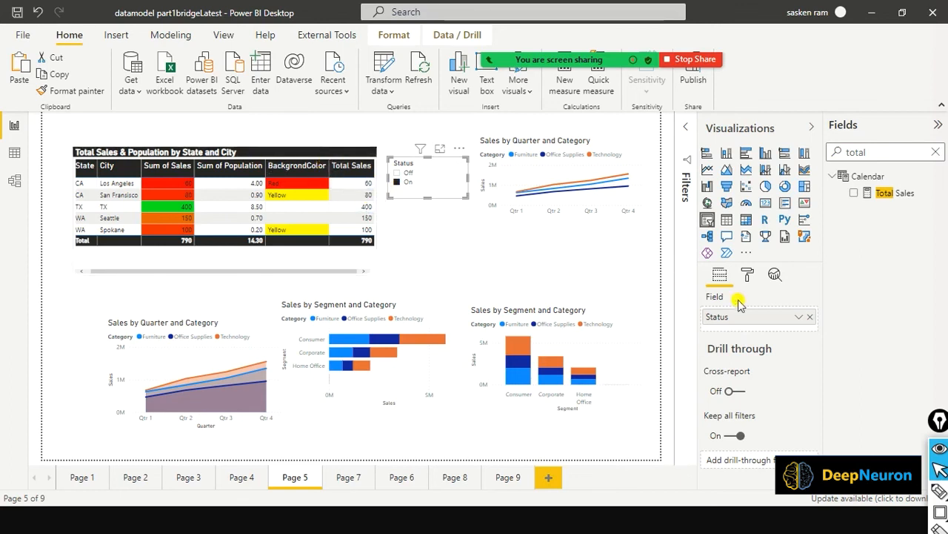
Remove the background color conditional formatting from the table's BackgrondColor column
left_click(349, 159)
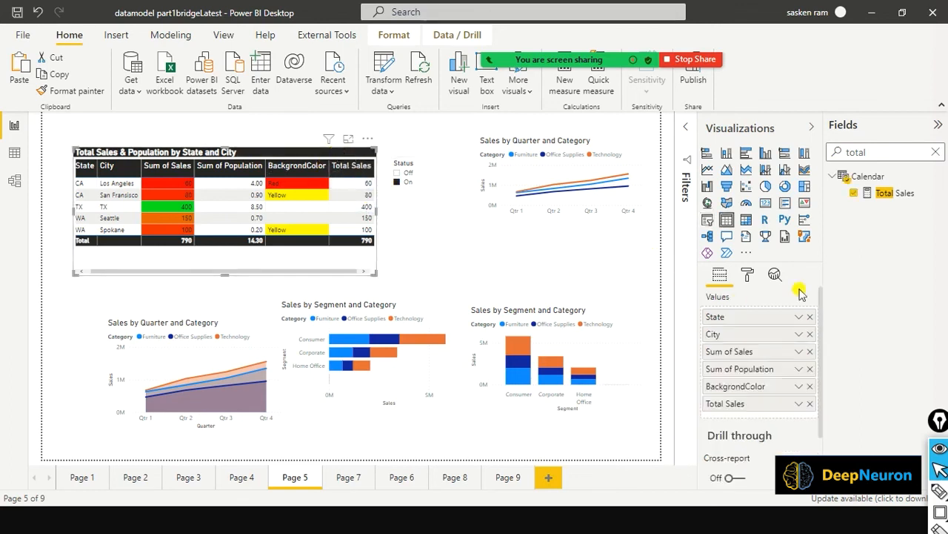
left_click(795, 388)
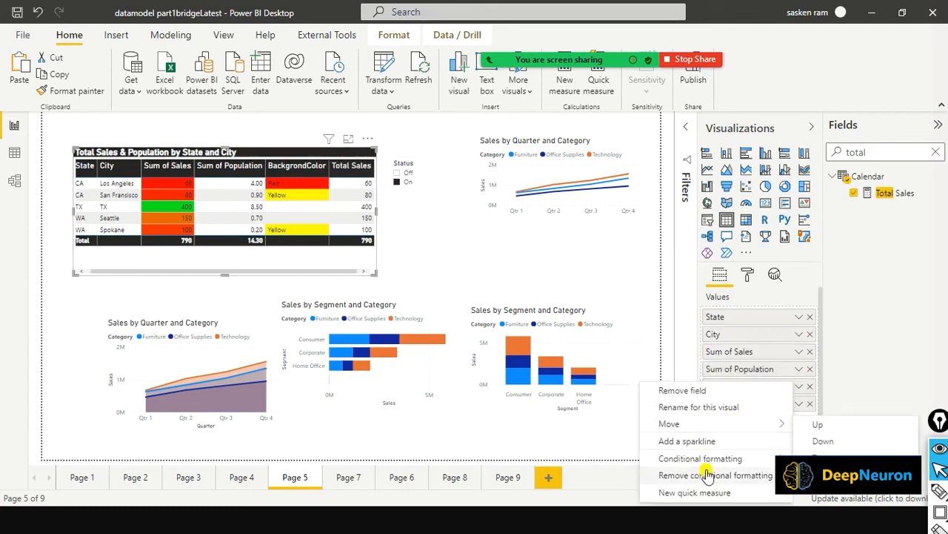
mouse_move(748, 460)
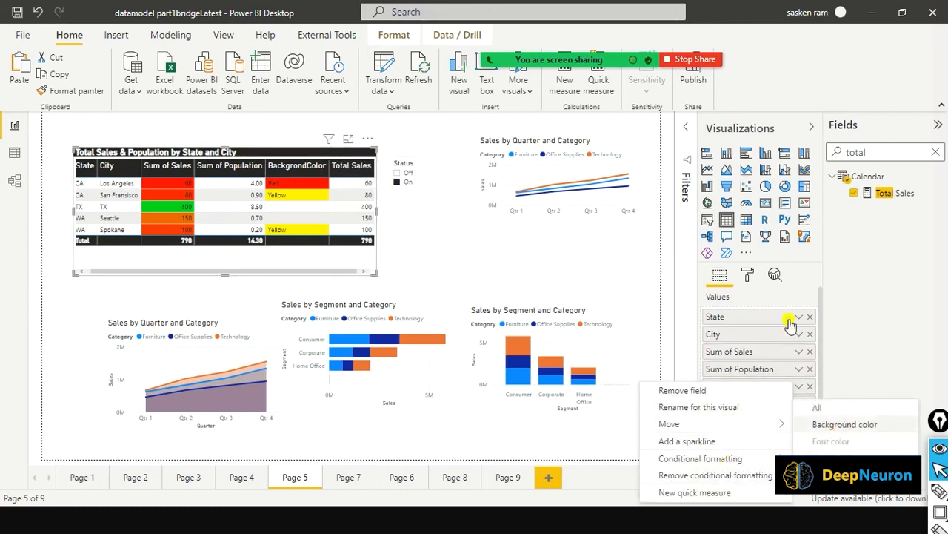
left_click(632, 196)
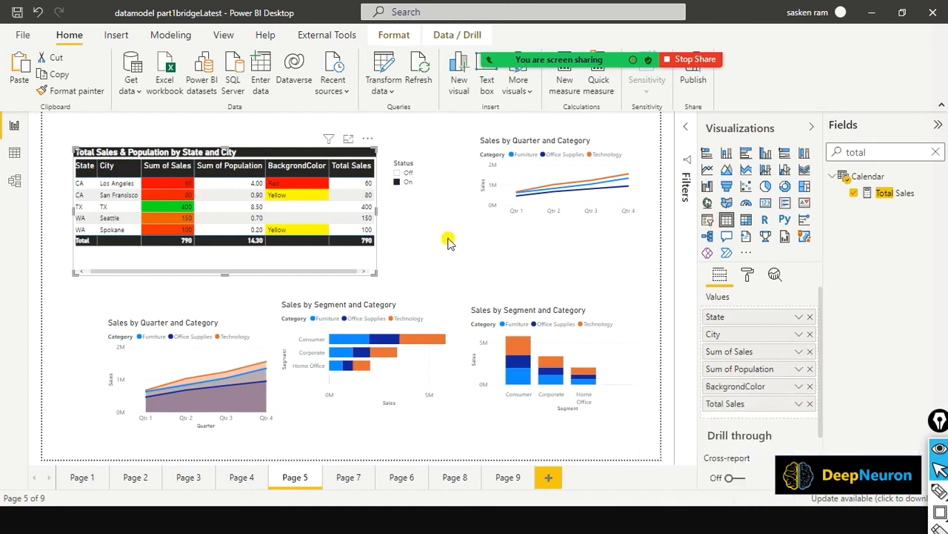
Start background color conditional formatting for the BackgrondColor column and set its format style to Field value
left_click(799, 389)
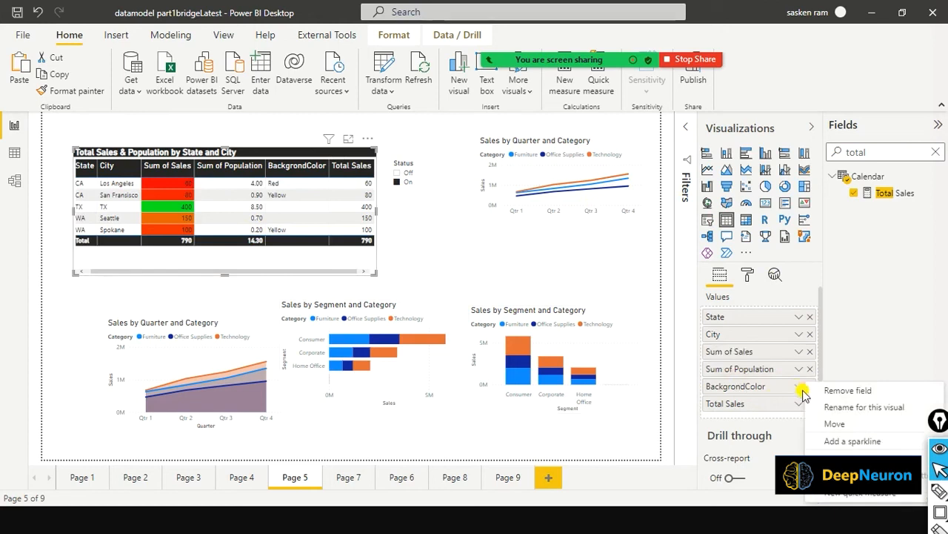
mouse_move(857, 458)
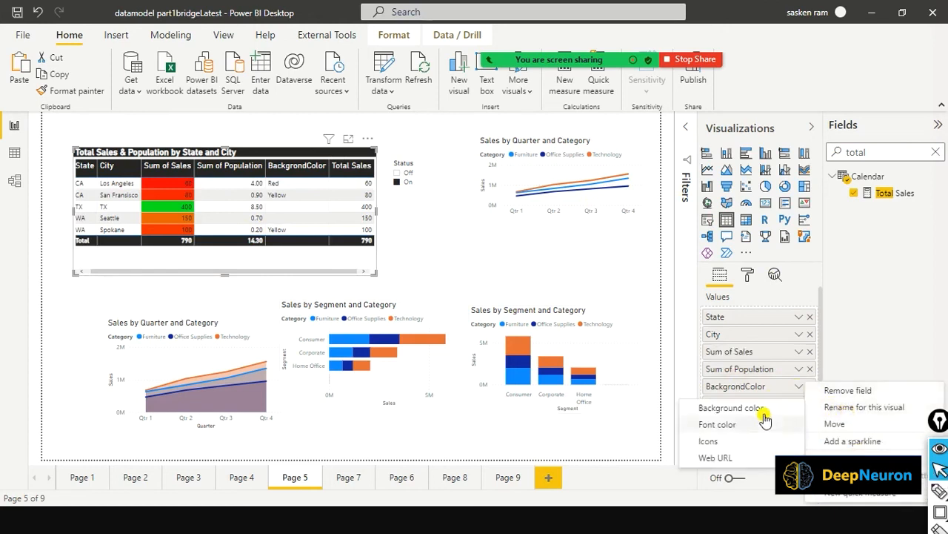
left_click(712, 407)
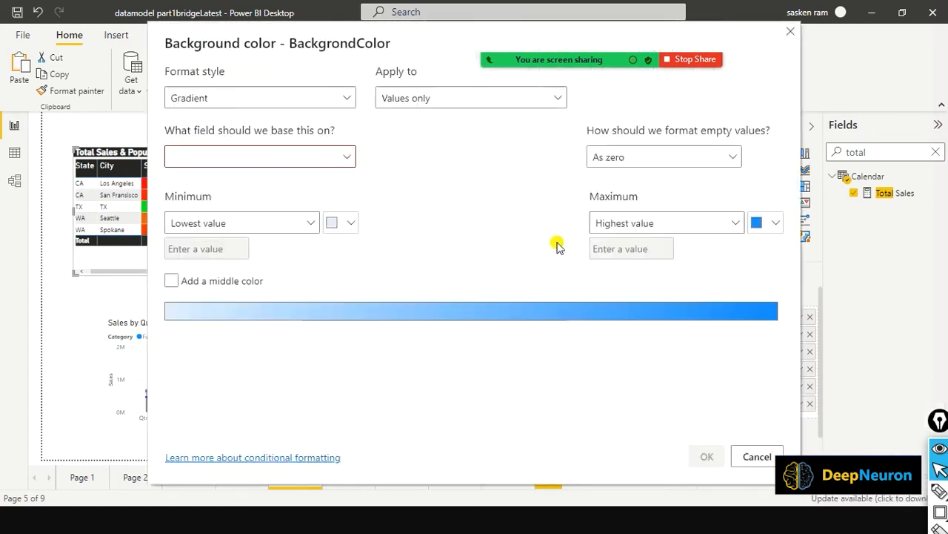
left_click_drag(339, 45, 595, 138)
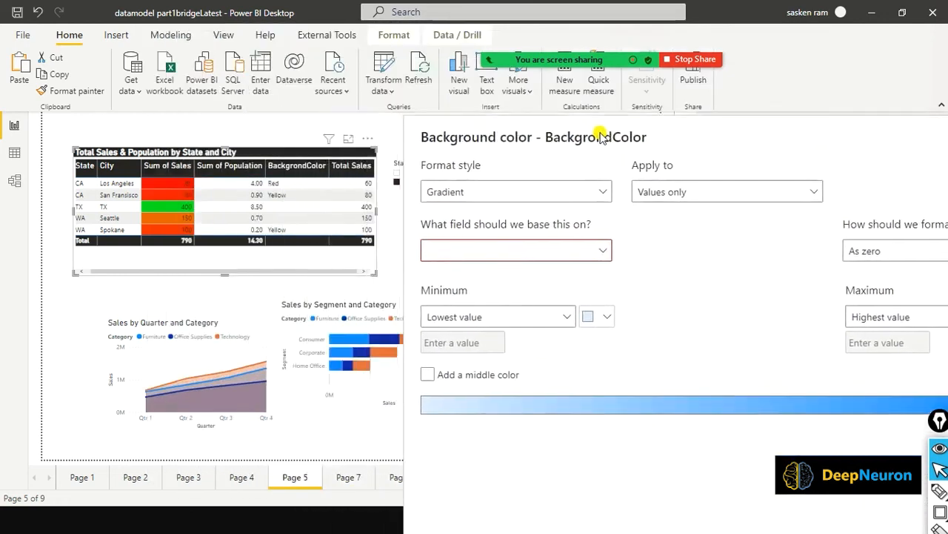
left_click(606, 191)
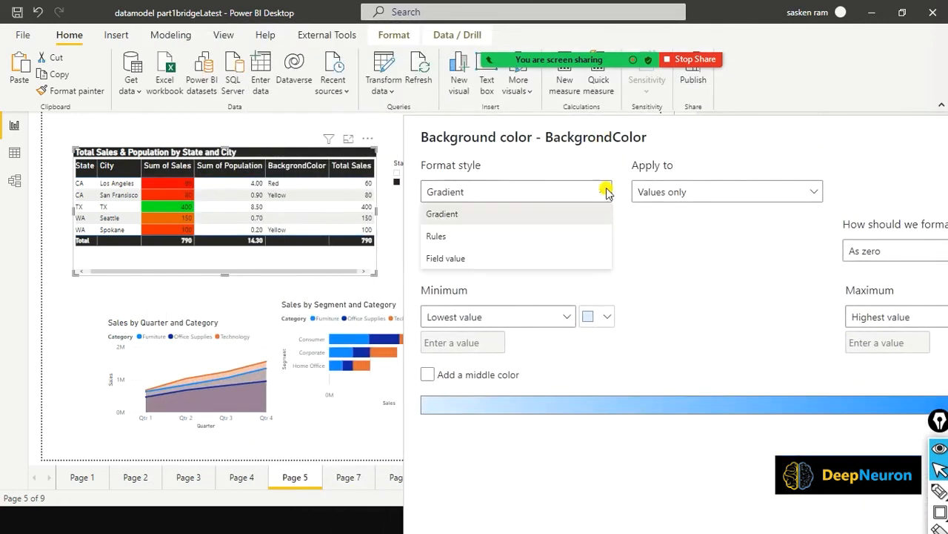
left_click(540, 258)
Search the fields available as the formatting basis for "back", and replace the search with "total"
left_click(606, 254)
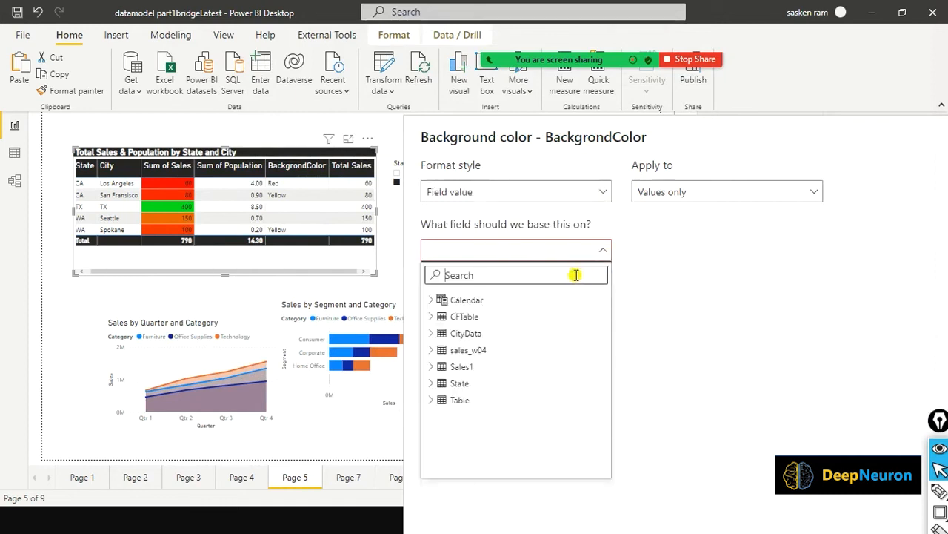
type("back")
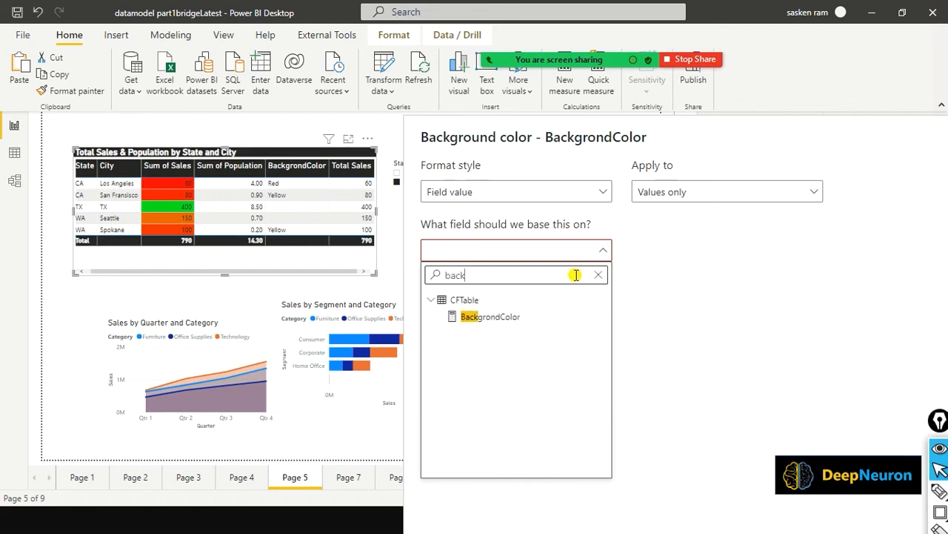
key("BackSpace")
key("BackSpace")
key("BackSpace")
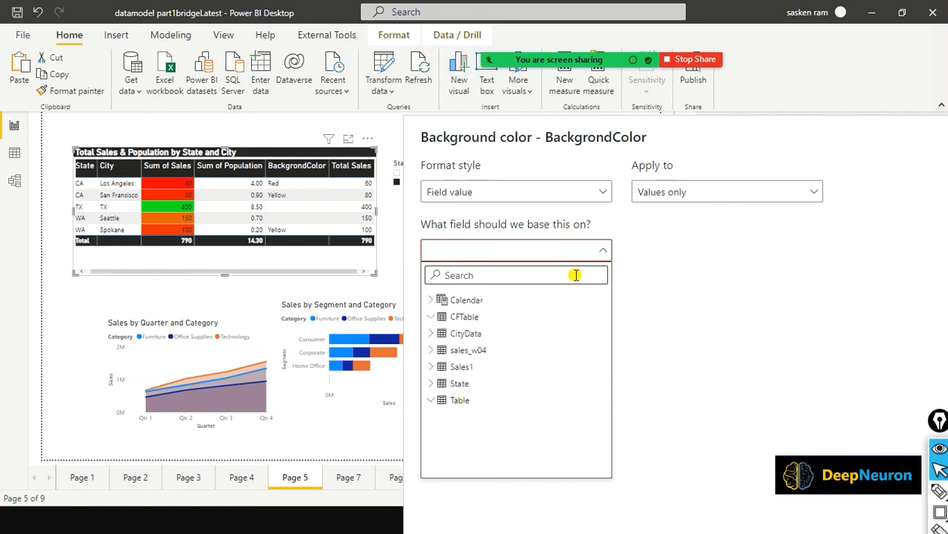
type("total")
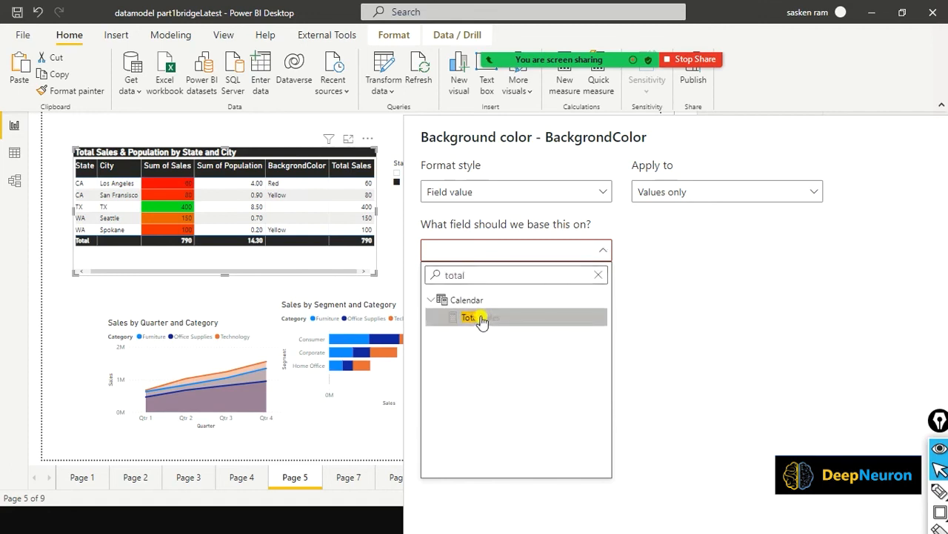
Try the Gradient format style for BackgrondColor, and switch back to Field value
left_click(599, 190)
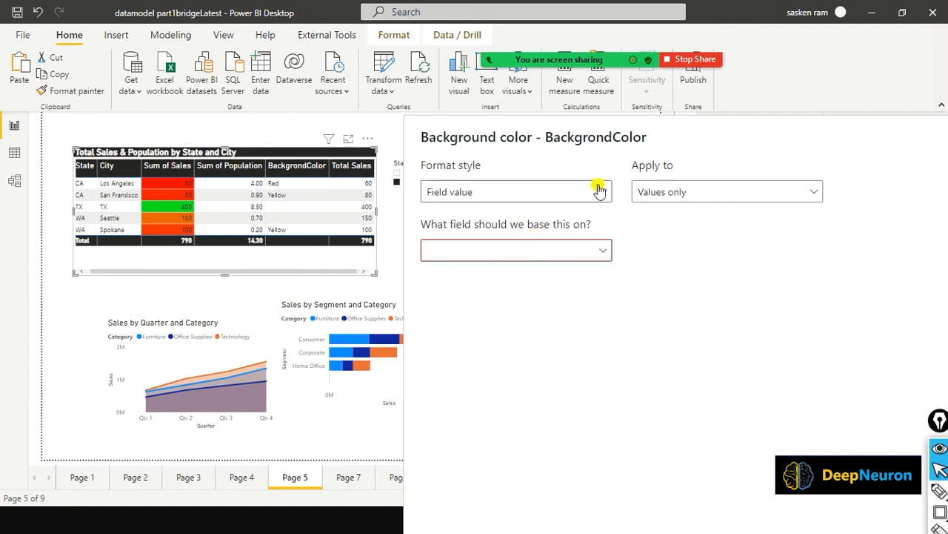
left_click(599, 191)
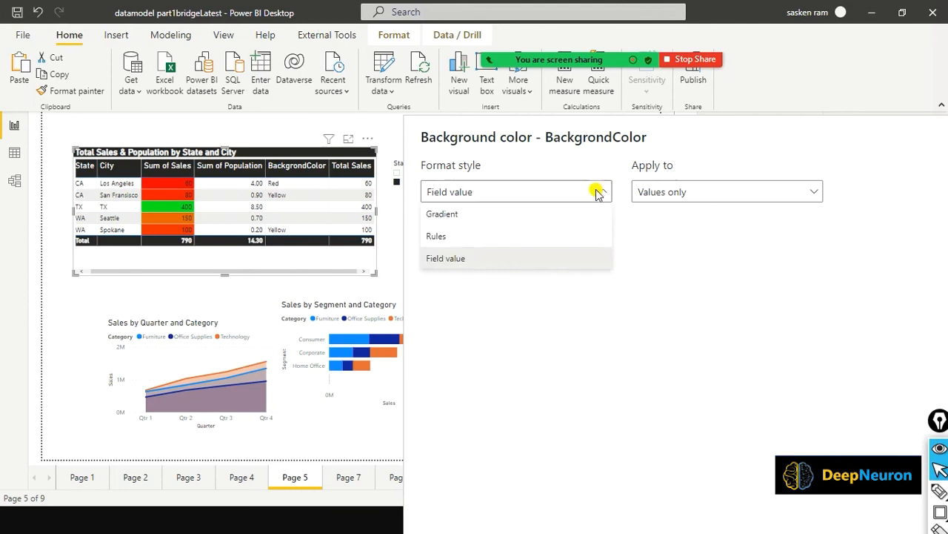
left_click(476, 214)
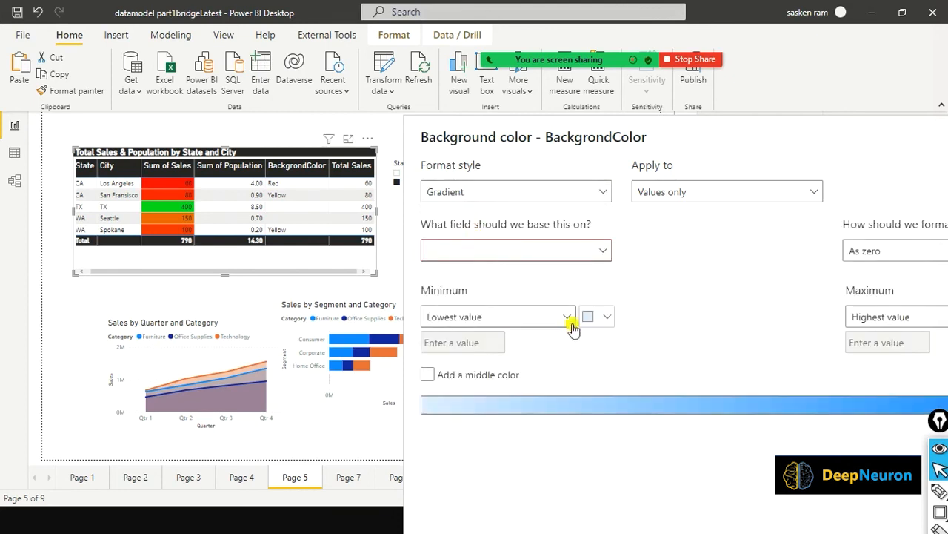
left_click(601, 192)
left_click(494, 259)
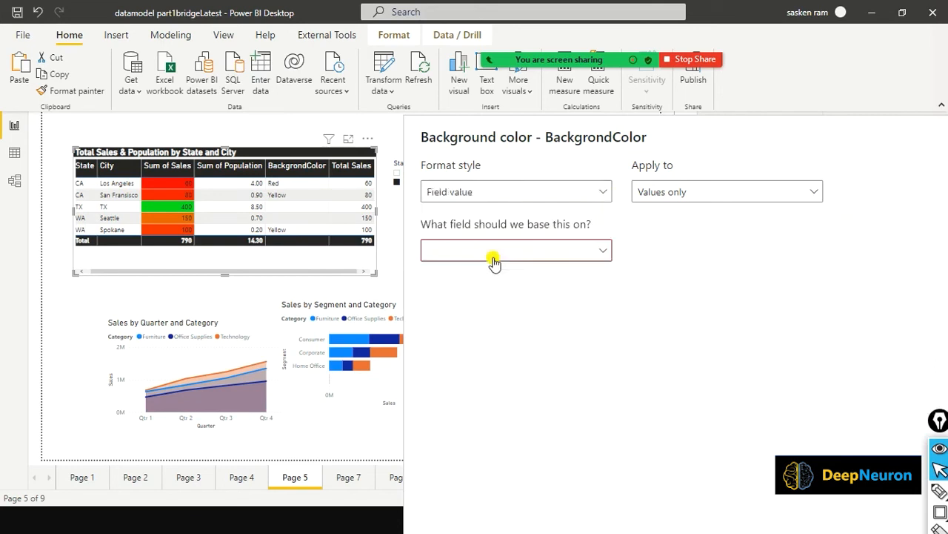
Search the available basis fields for "[Total Sales]", and clear the search
left_click(602, 250)
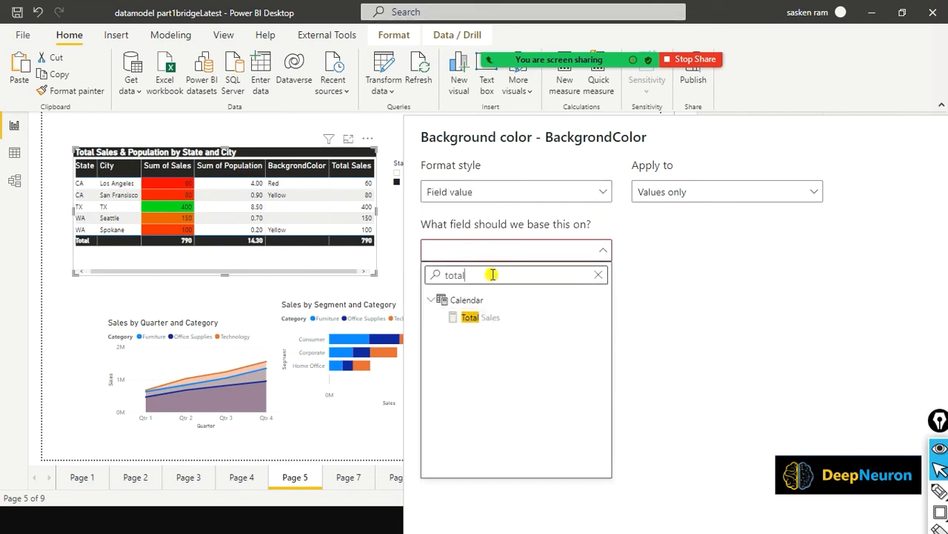
key("BackSpace")
key("BackSpace")
key("BackSpace")
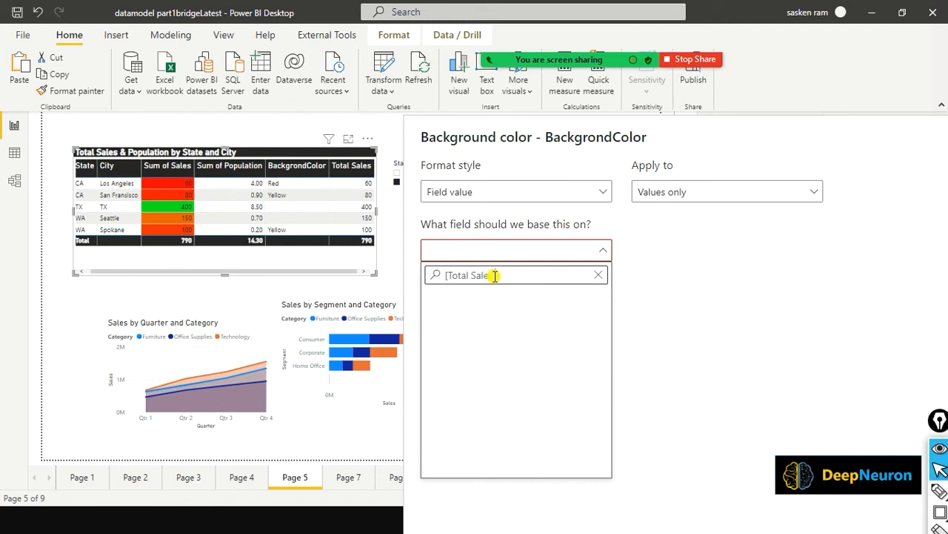
type("[Total Sales]")
left_click(599, 276)
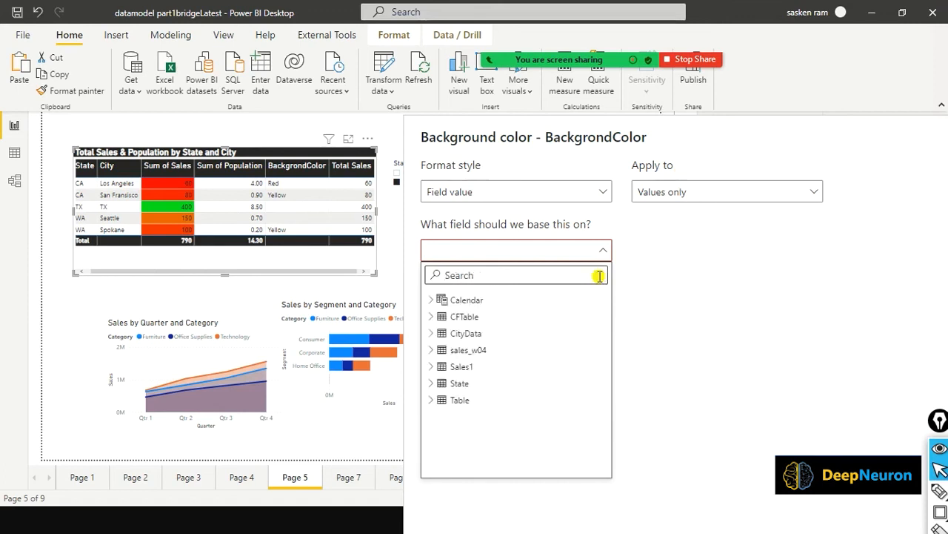
Search for "bac", base the background color on CFTable's BackgrondColor measure, and apply it to values only
left_click(492, 274)
type("ak")
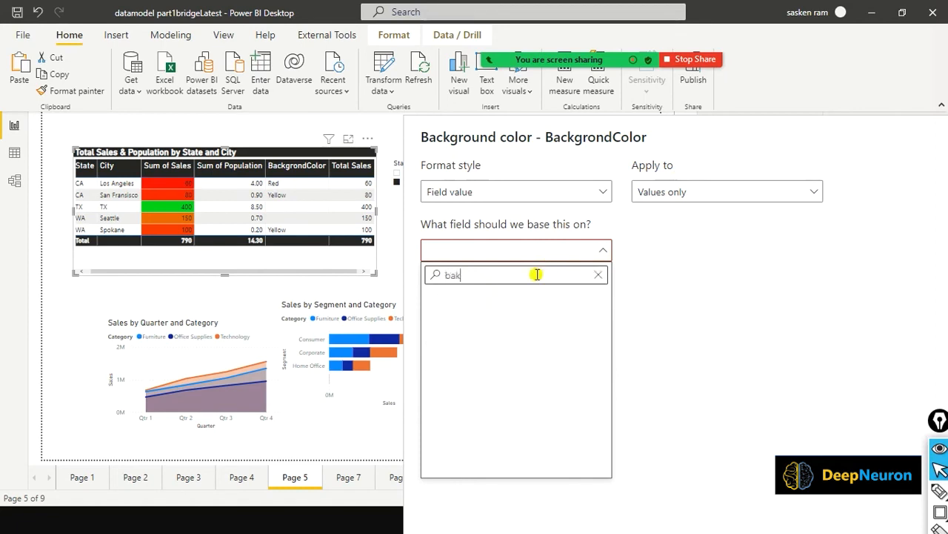
key("BackSpace")
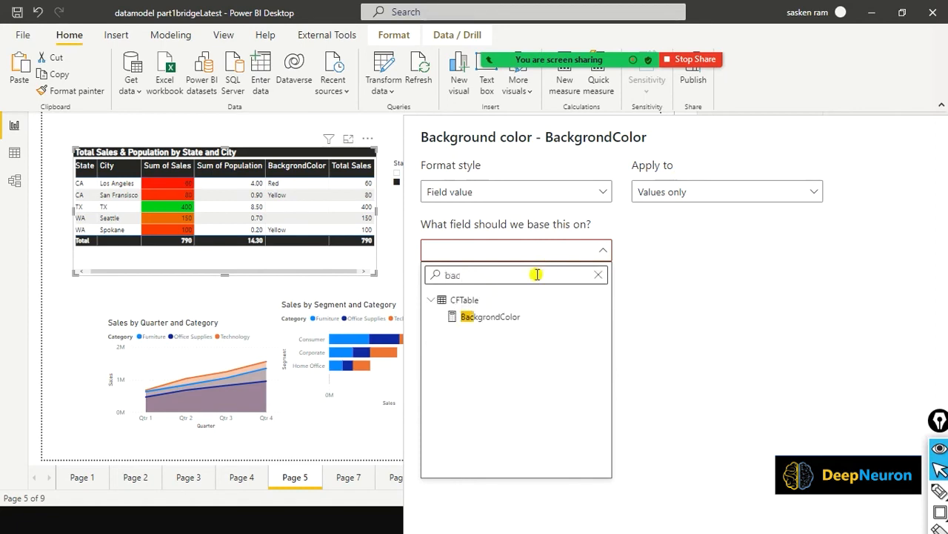
left_click(506, 317)
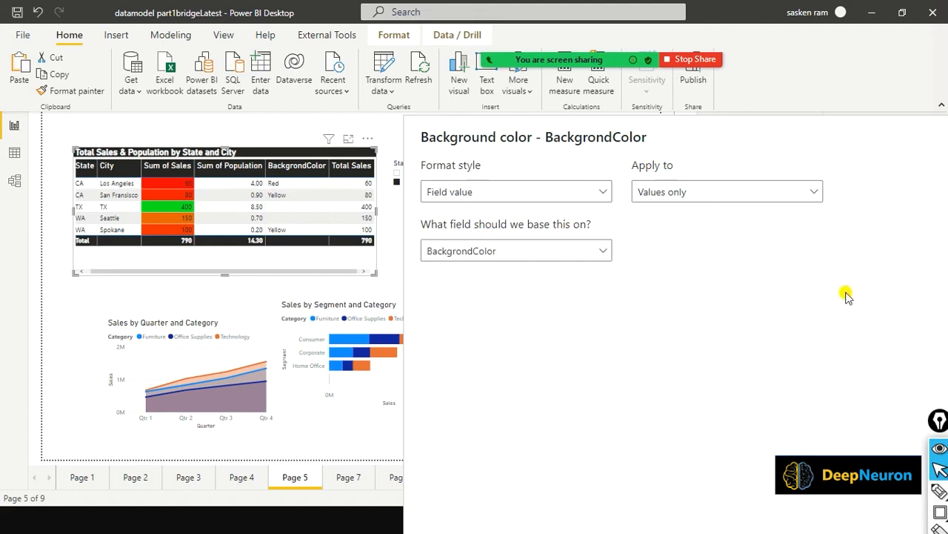
left_click(814, 193)
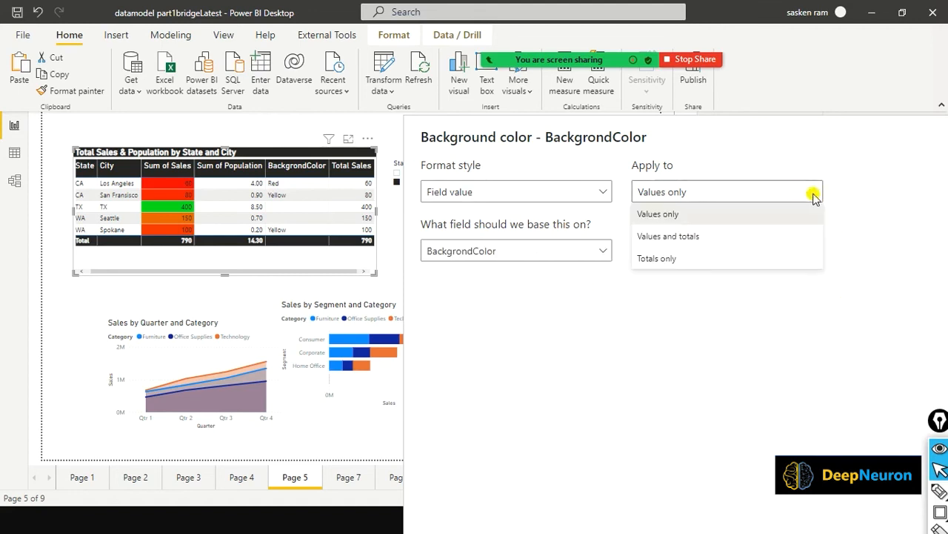
left_click(814, 193)
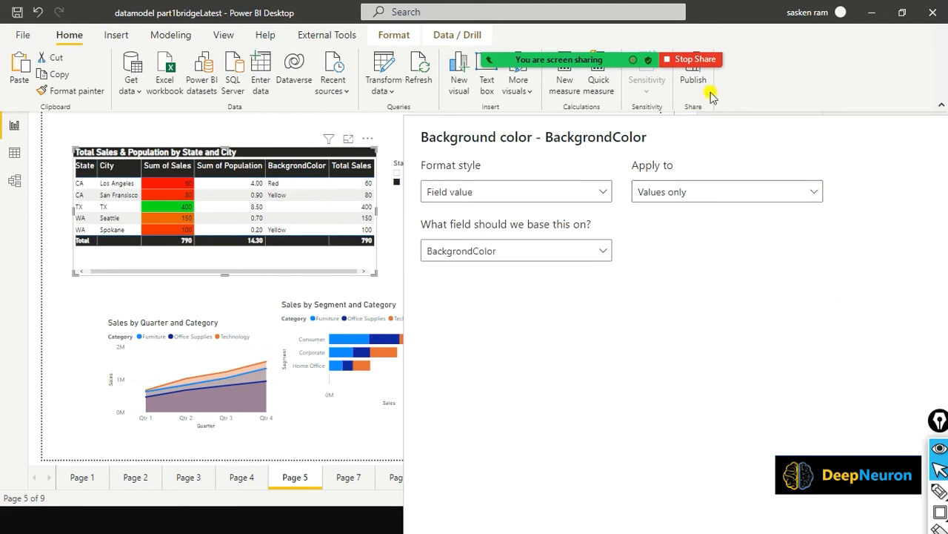
left_click_drag(652, 137, 415, 65)
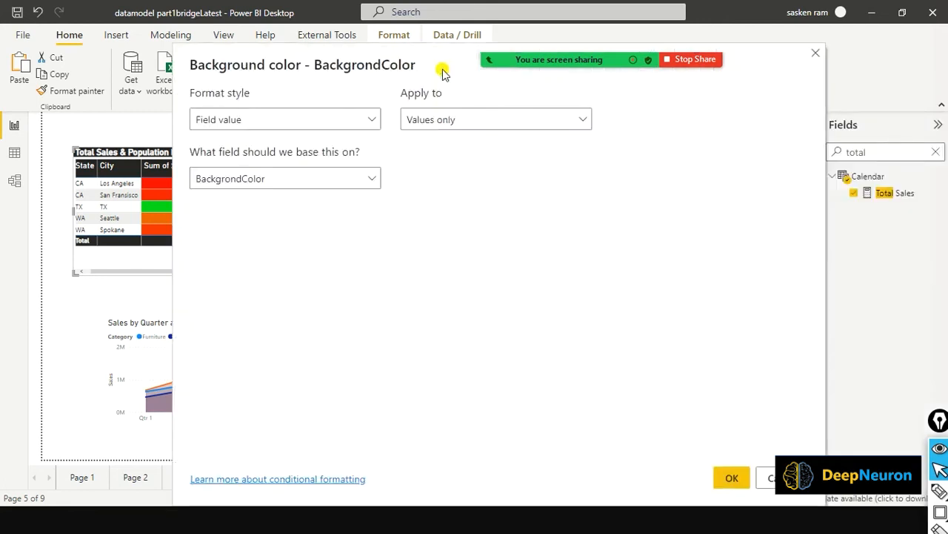
left_click(736, 478)
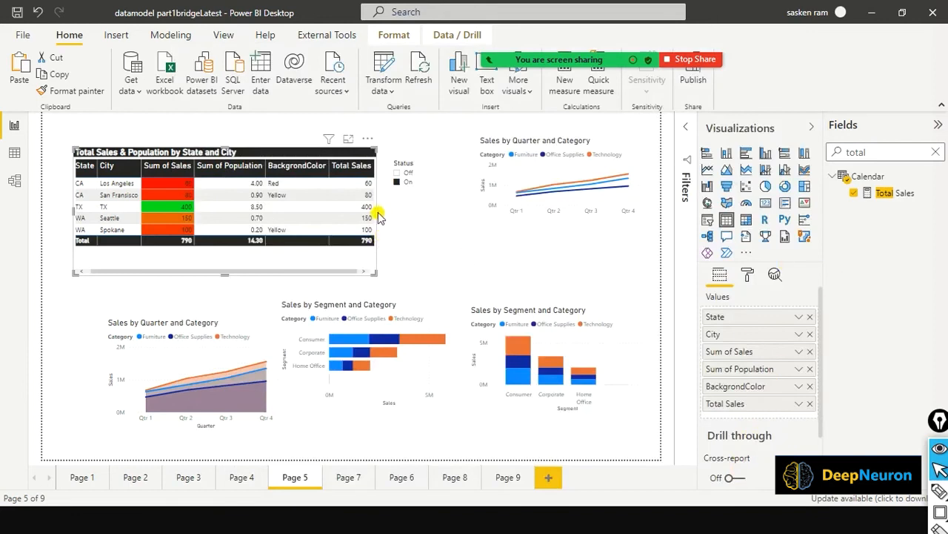
Widen the state and city table, and move it down and to the left on the page
left_click_drag(376, 211, 416, 212)
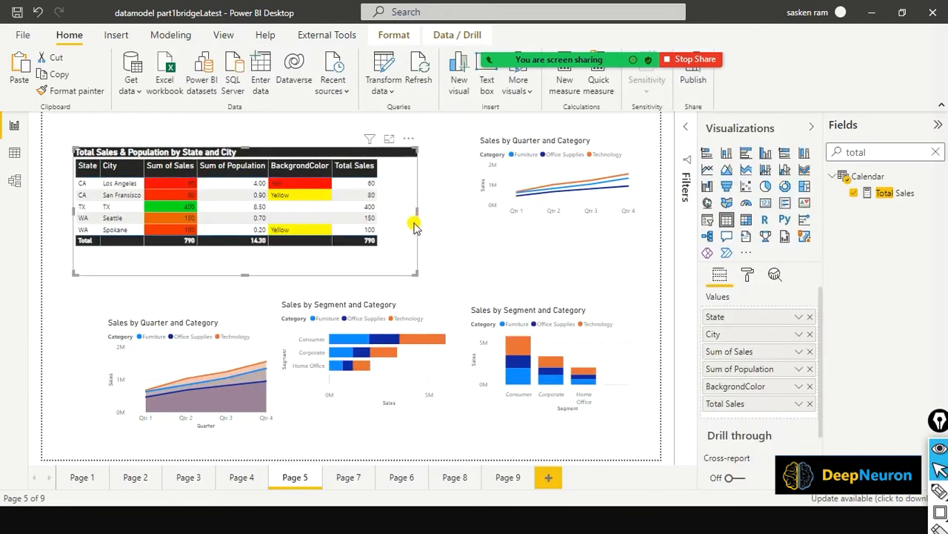
left_click_drag(367, 244, 337, 254)
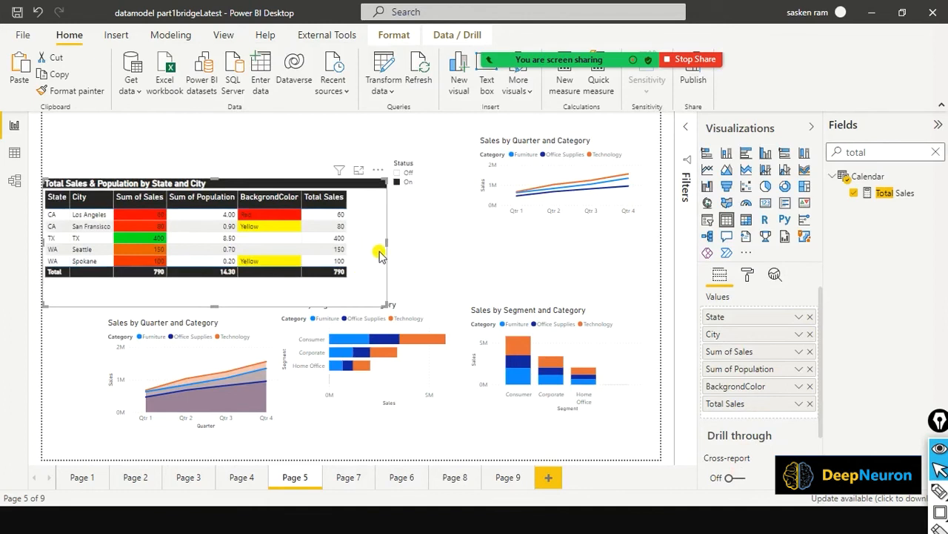
Set the Total Sales background color to the Field value format style, based on CFTable's BackgrondColor measure and applied to values only
left_click(798, 405)
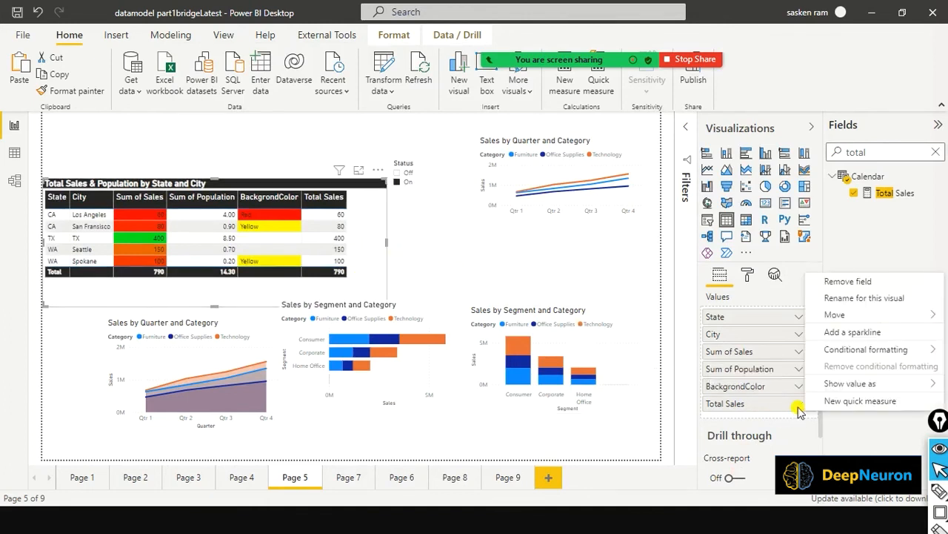
mouse_move(867, 350)
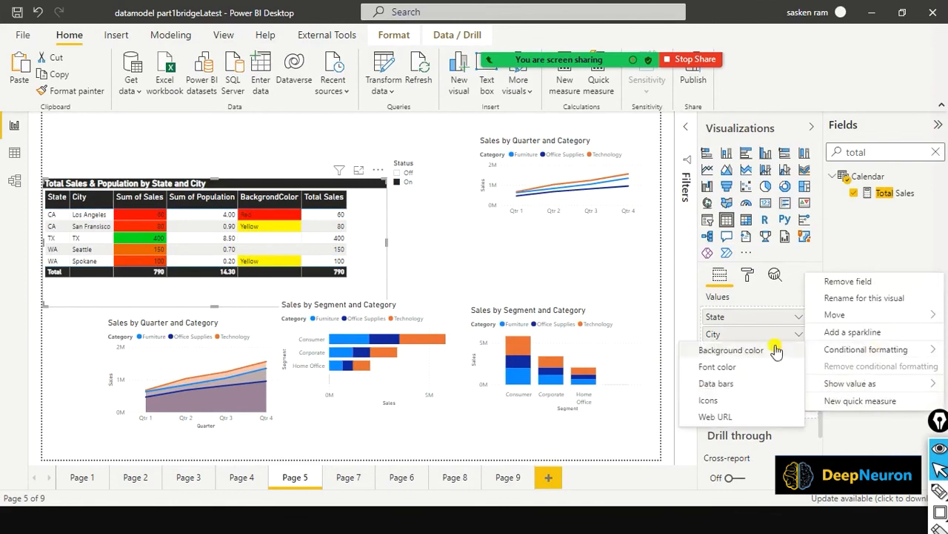
left_click(773, 351)
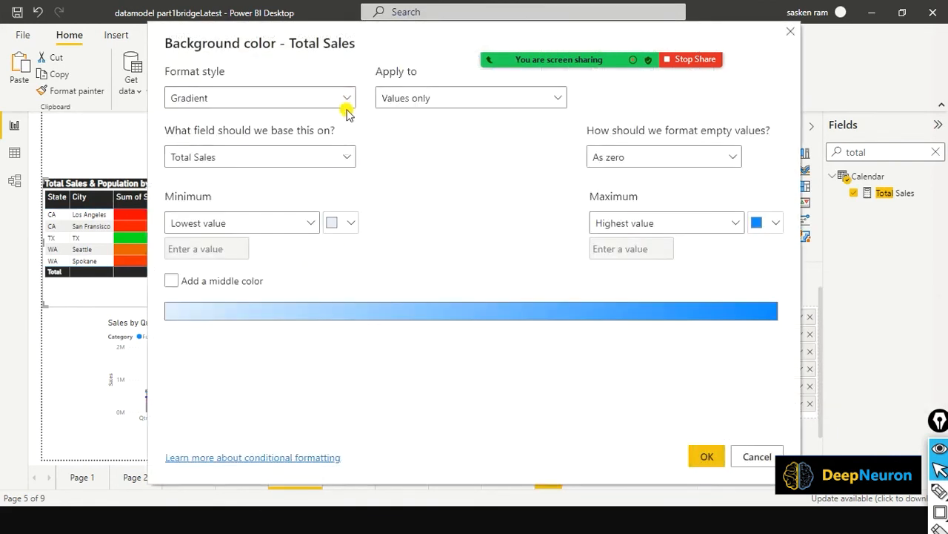
left_click(346, 102)
left_click(283, 163)
left_click(326, 163)
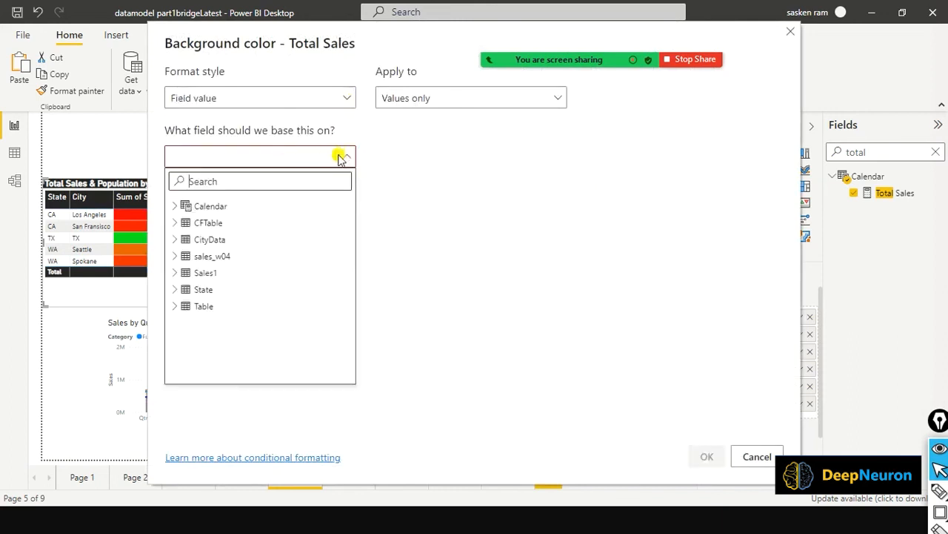
type("bac")
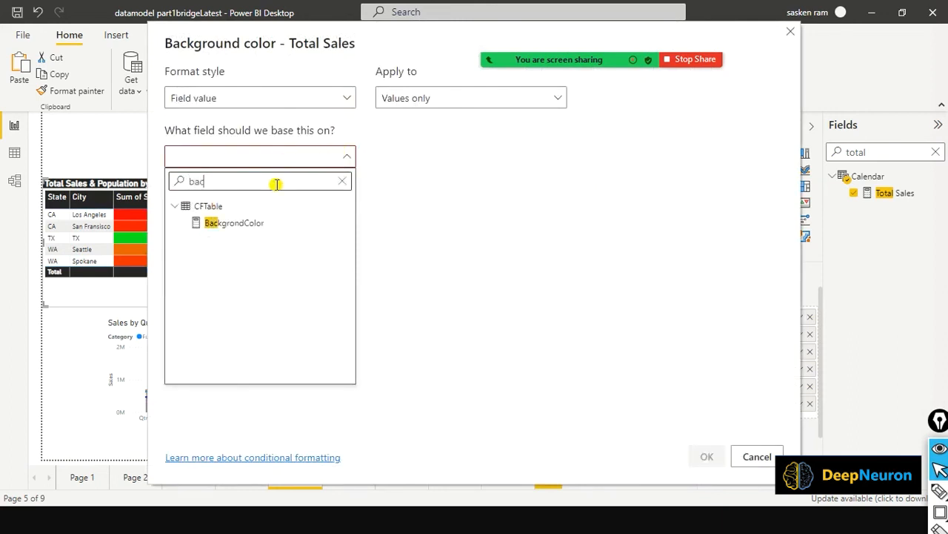
left_click(222, 222)
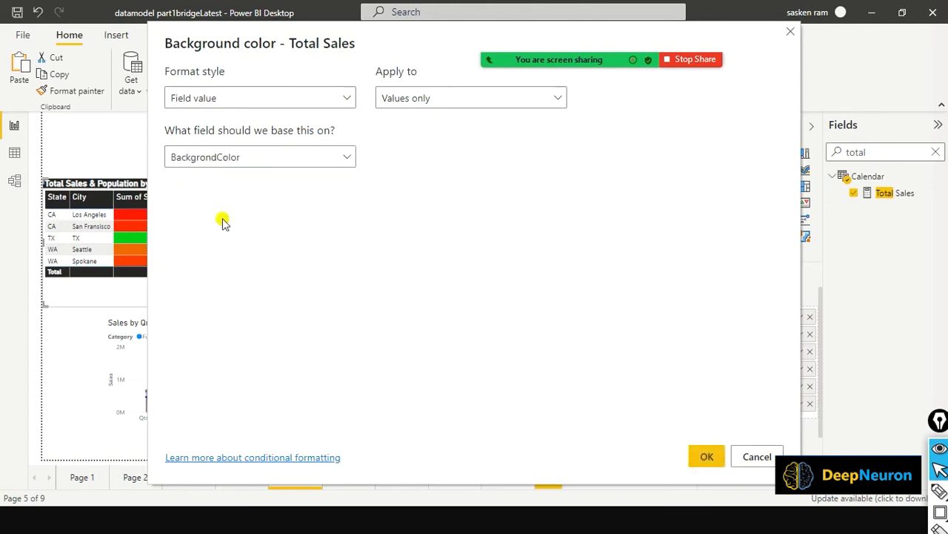
left_click(707, 458)
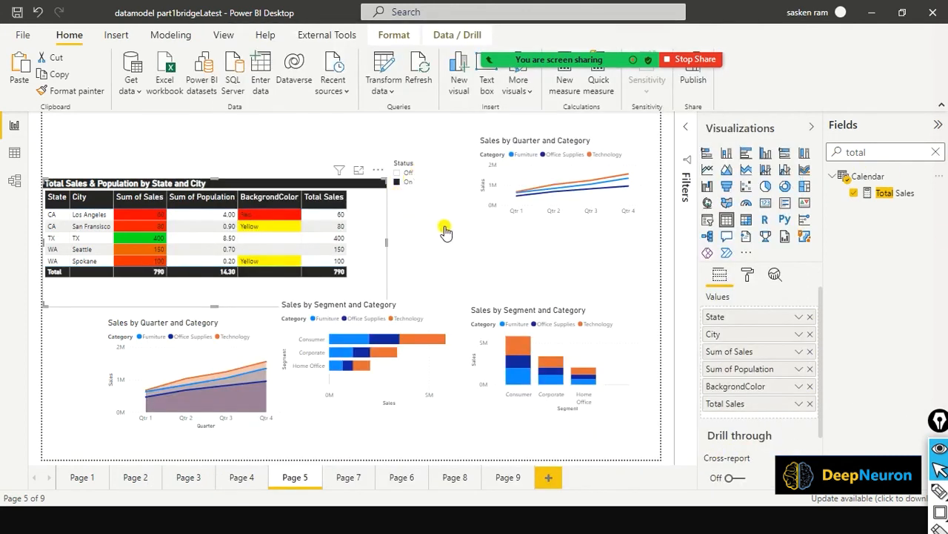
Switch the Status slicer to Off and back to On to compare the table's background colors
left_click(394, 184)
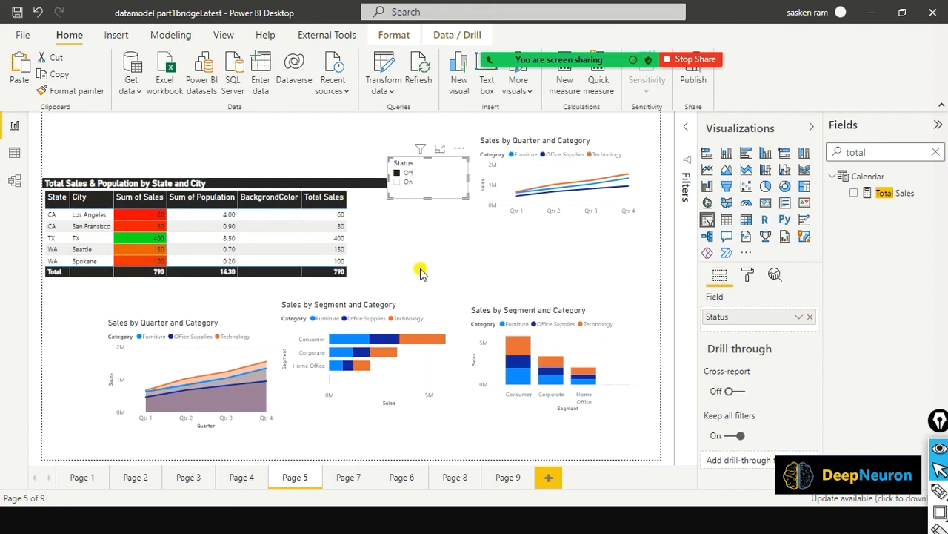
left_click(397, 183)
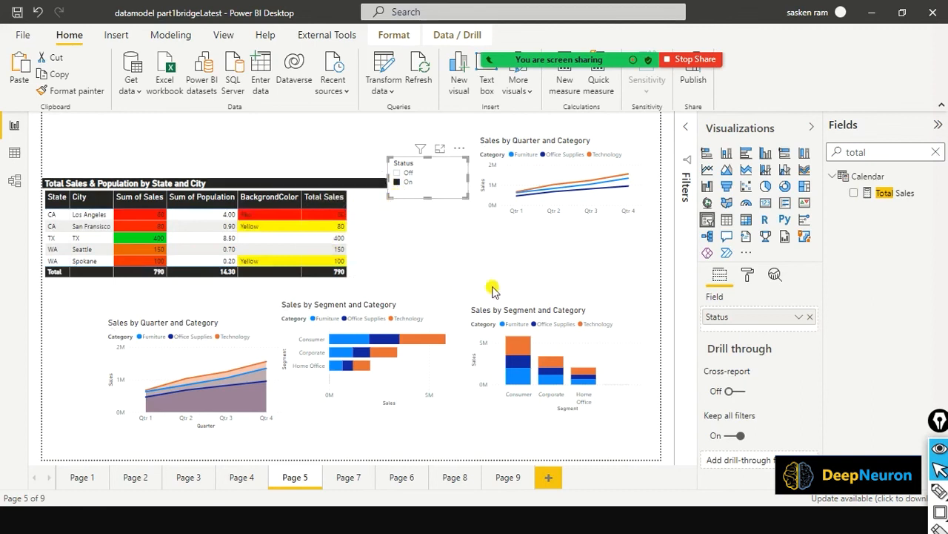
Draw red annotation arrows pointing at the Total Sales and Sum of Sales columns, and return to the report window
left_click_drag(331, 127, 315, 185)
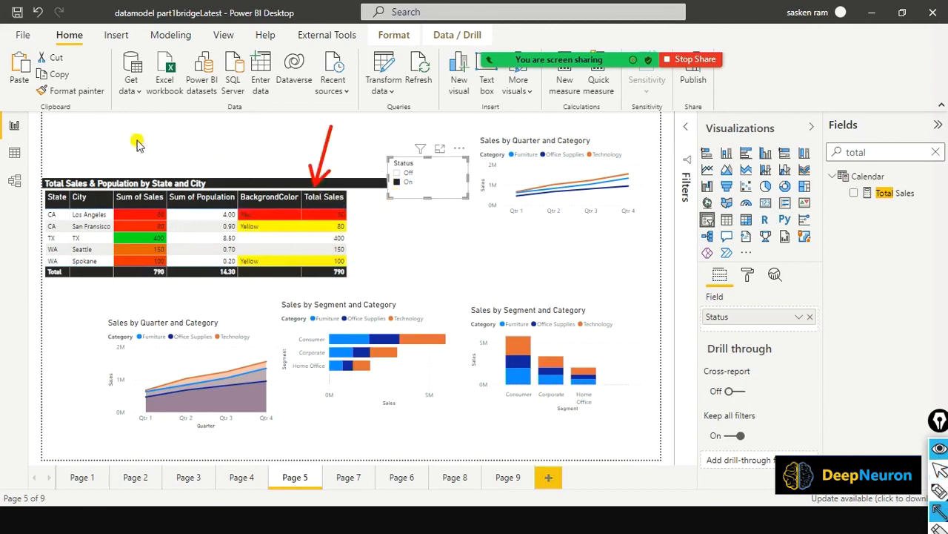
left_click_drag(145, 143, 136, 176)
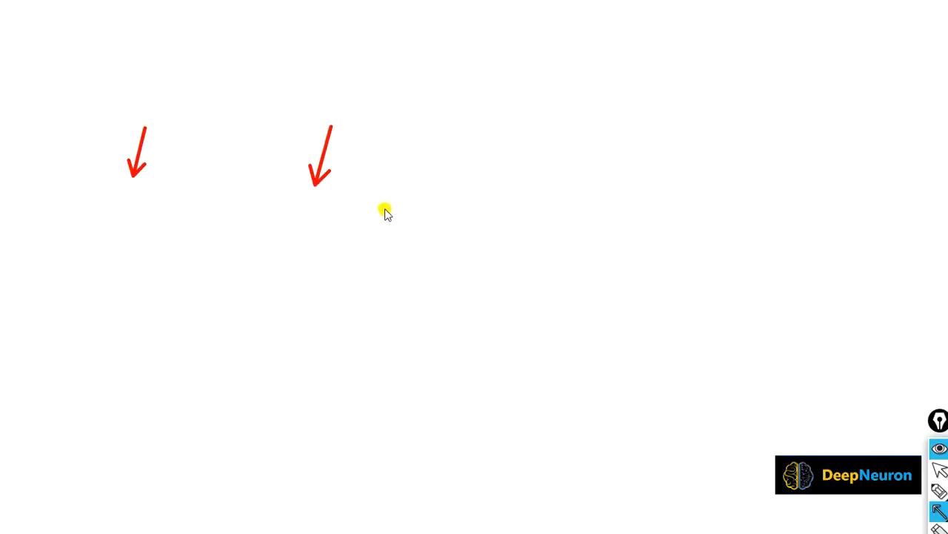
key("alt+Tab")
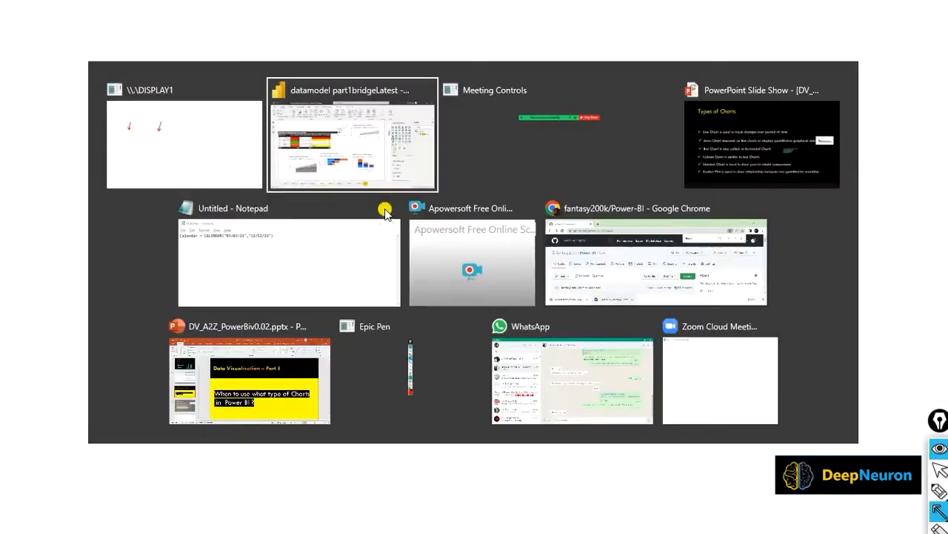
key("alt+Tab")
key("alt+Tab")
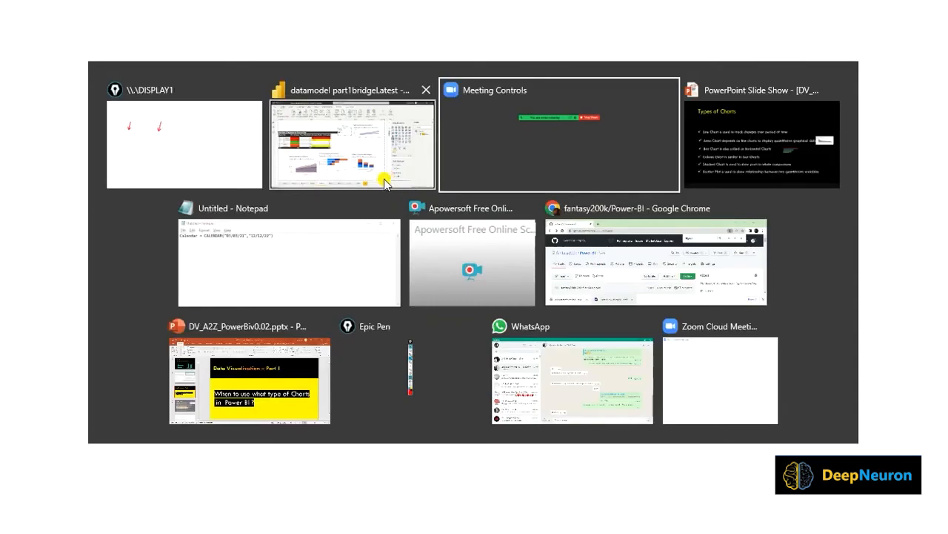
left_click(384, 183)
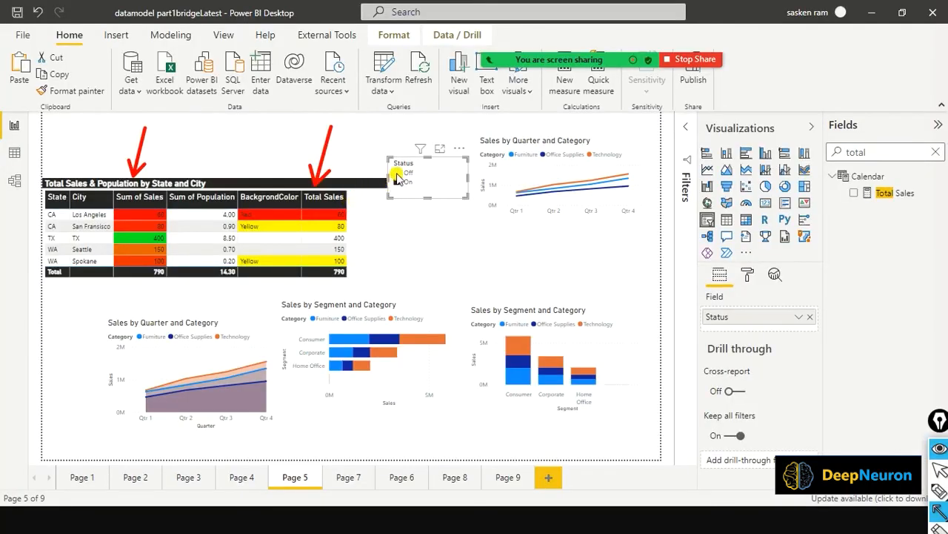
Toggle the Status slicer between Off and On, and leave both options cleared
left_click(396, 174)
left_click(396, 183)
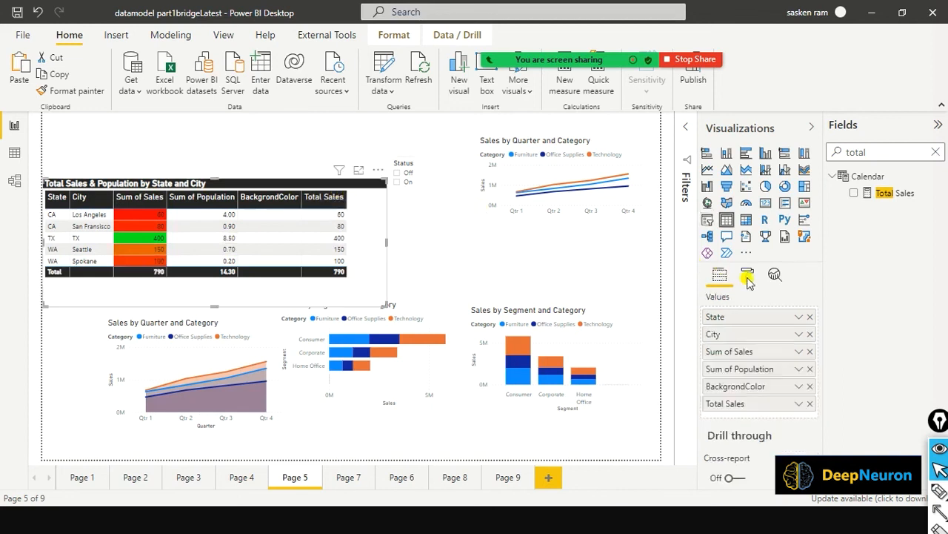
Review the advanced background color settings of the table's Sum of Sales column, and close them without changes
left_click(748, 278)
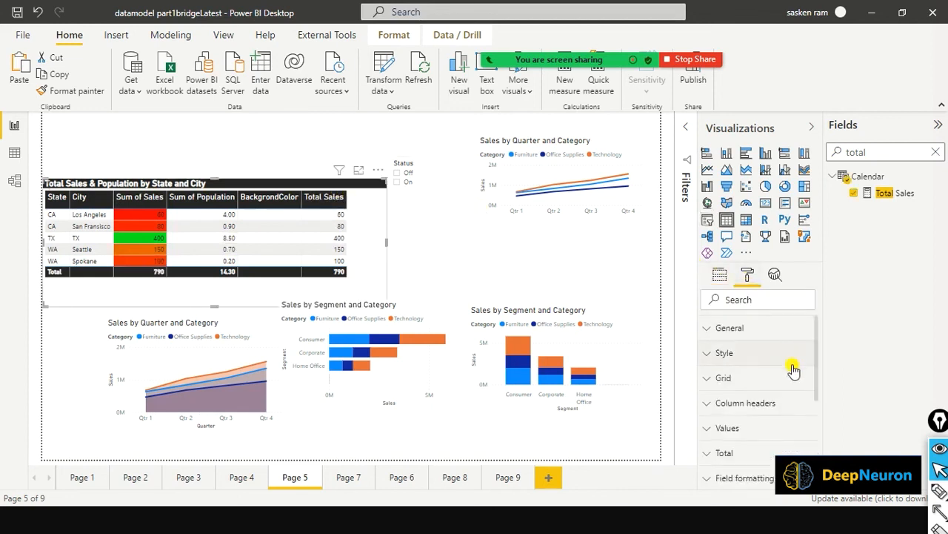
scroll(794, 368, "down", 2)
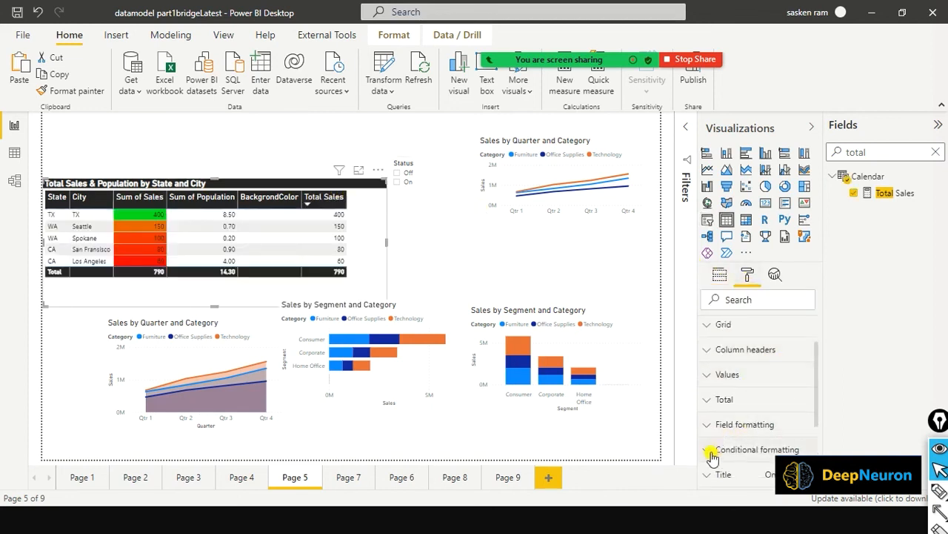
left_click(716, 449)
scroll(804, 421, "down", 2)
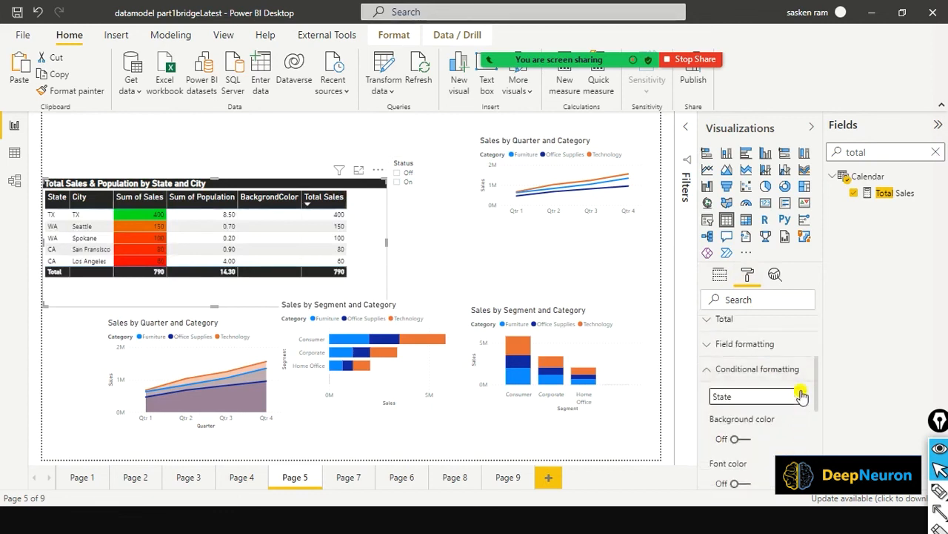
left_click(794, 397)
left_click(773, 440)
scroll(773, 443, "down", 1)
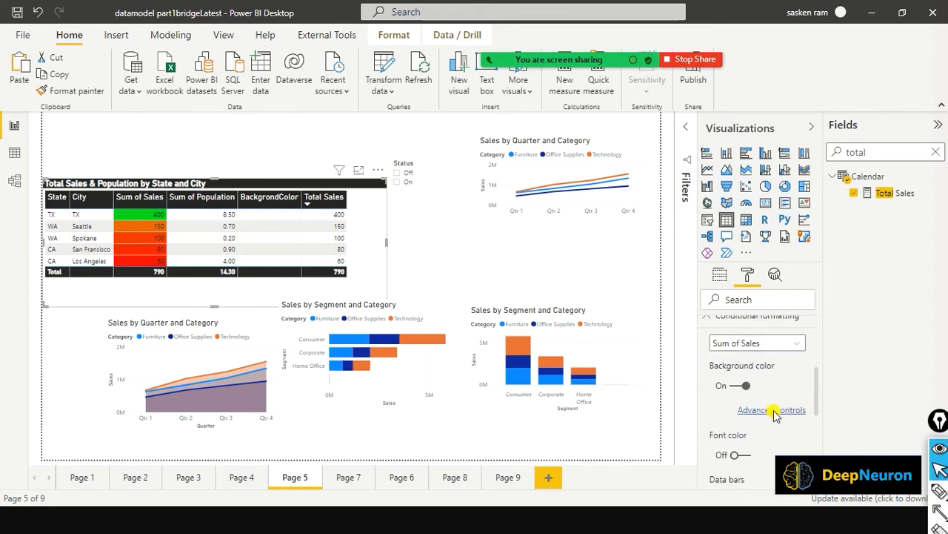
left_click(772, 410)
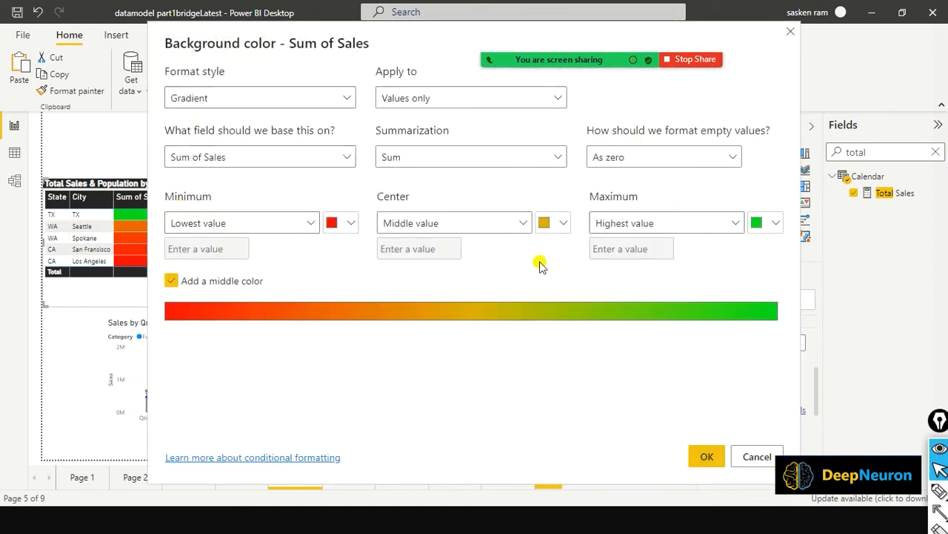
left_click(756, 456)
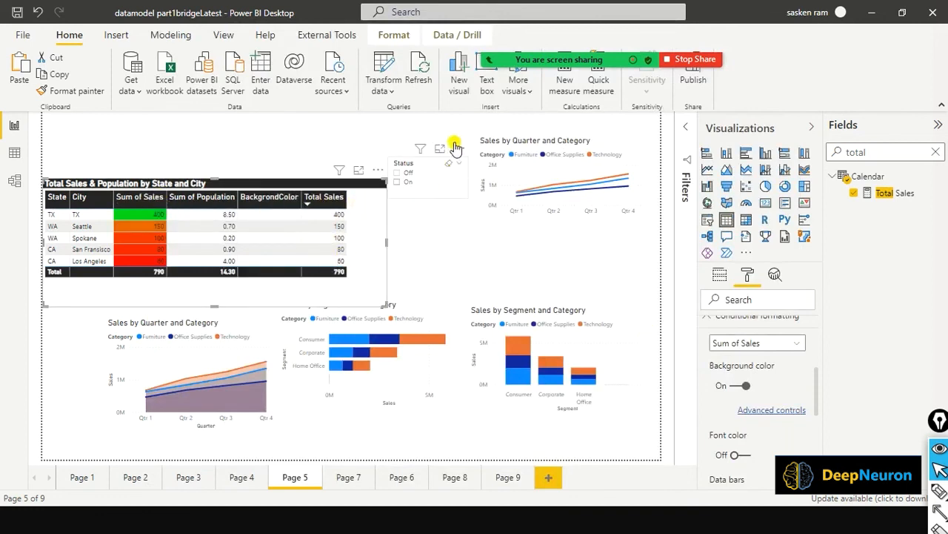
Move the Status slicer and the state and city table up to the top of the page
left_click_drag(454, 145, 467, 108)
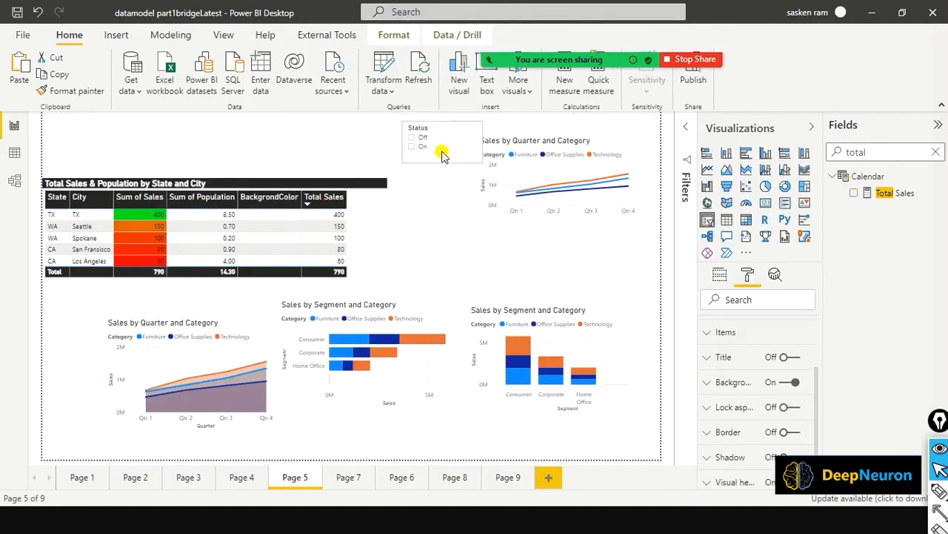
left_click(397, 233)
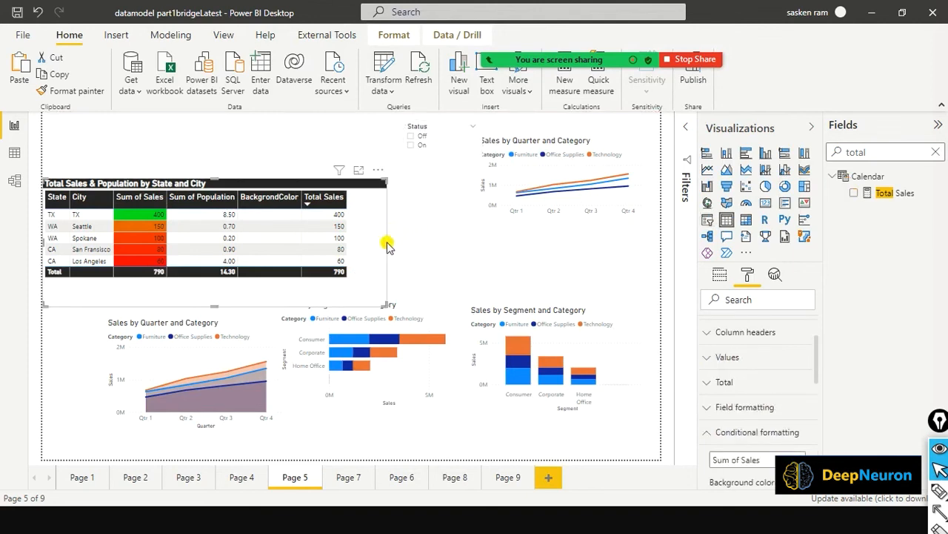
left_click_drag(386, 241, 370, 197)
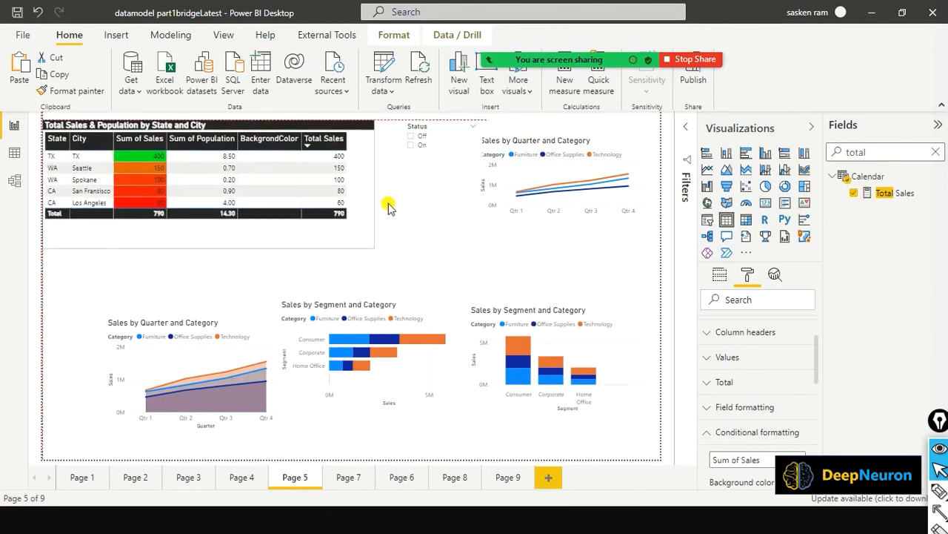
Examine the Total Sales measure's formula, and clear the field search
left_click(904, 195)
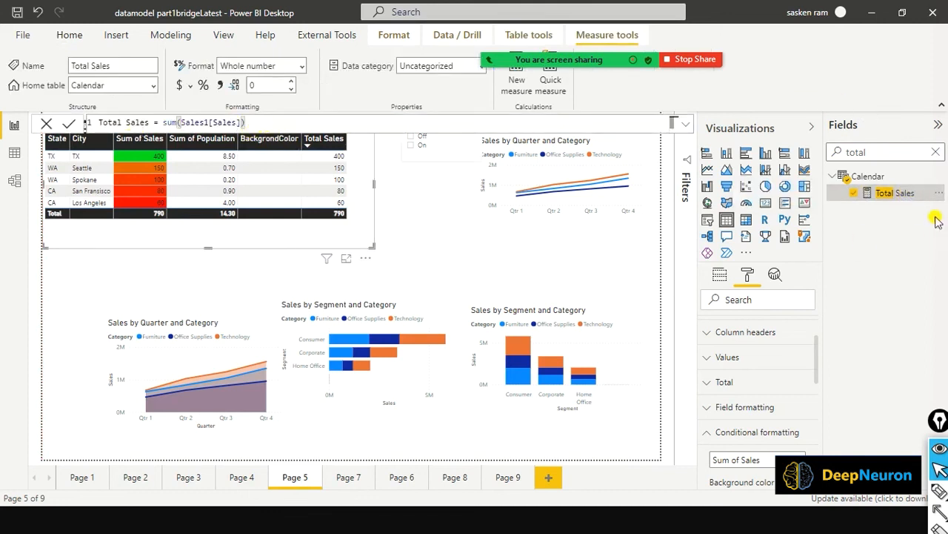
left_click(216, 123)
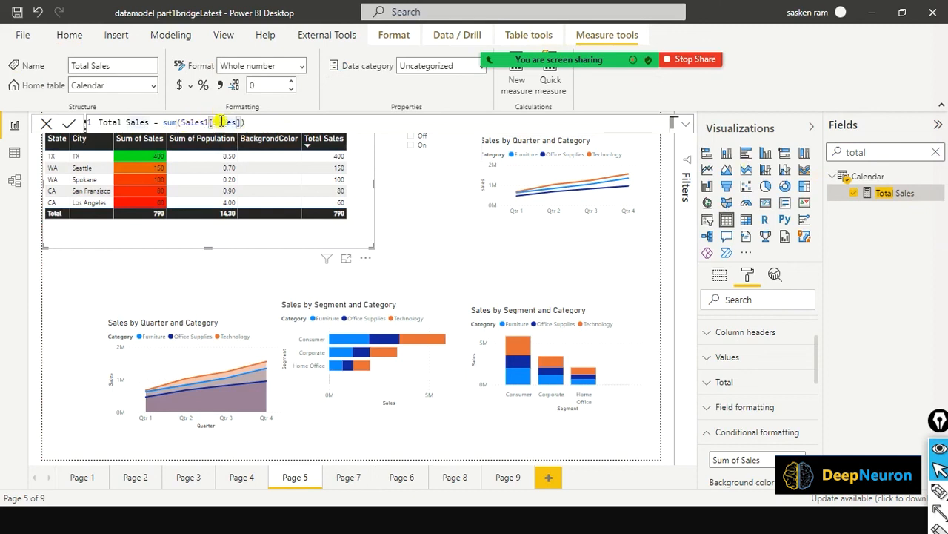
left_click(151, 123)
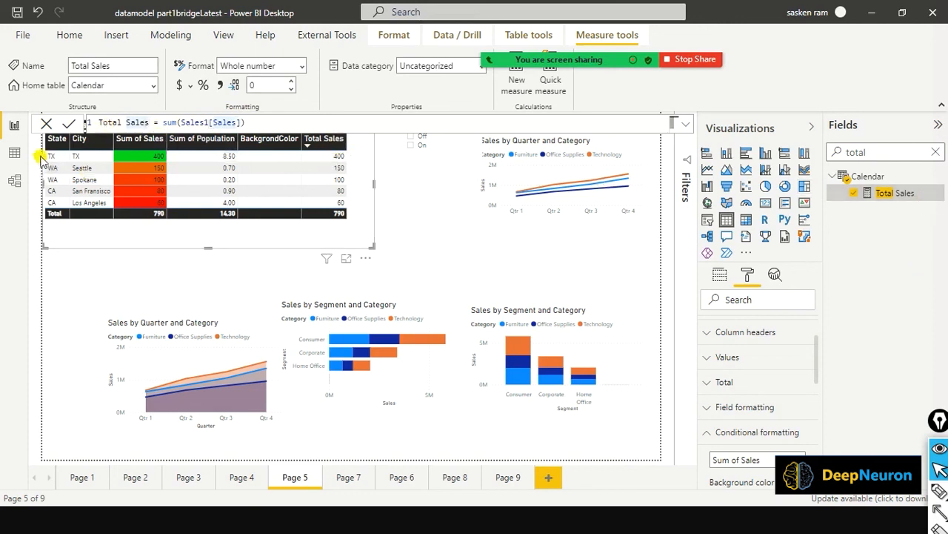
left_click(935, 153)
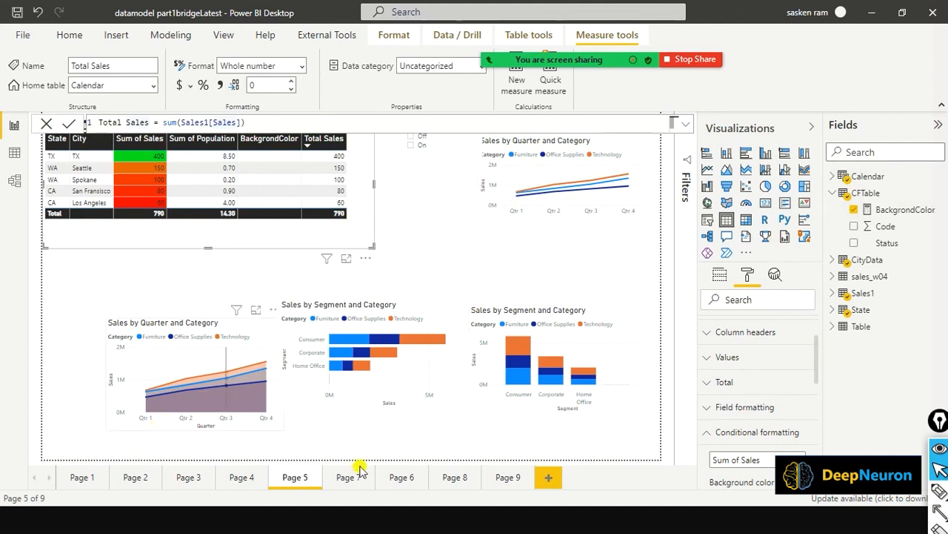
Move the Sales by Quarter and Category area chart beneath the Sales by Segment and Category column chart, and deselect it
left_click(116, 275)
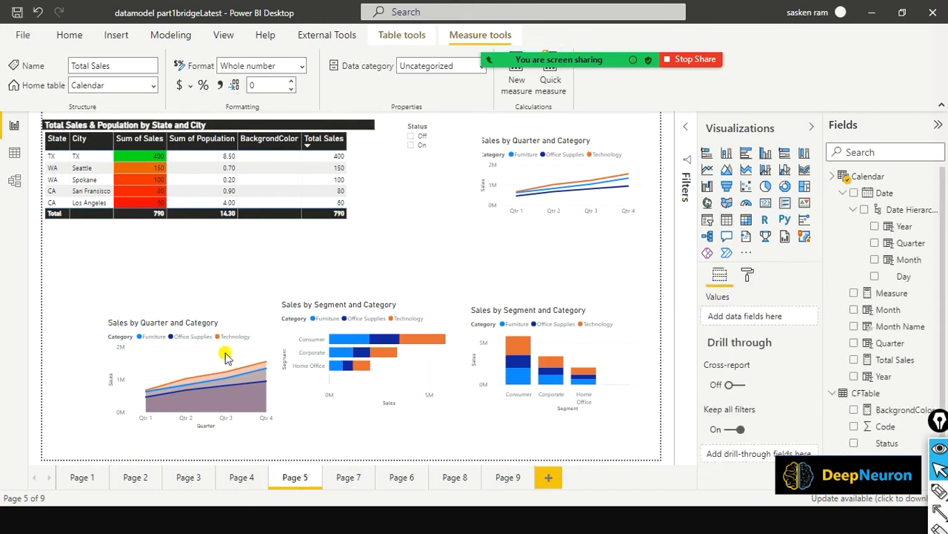
left_click_drag(210, 366, 519, 394)
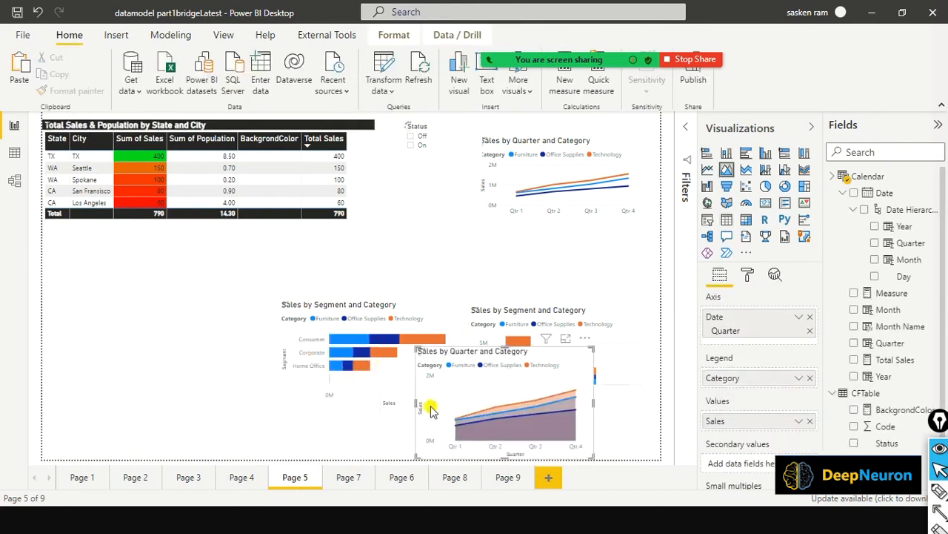
left_click(417, 404)
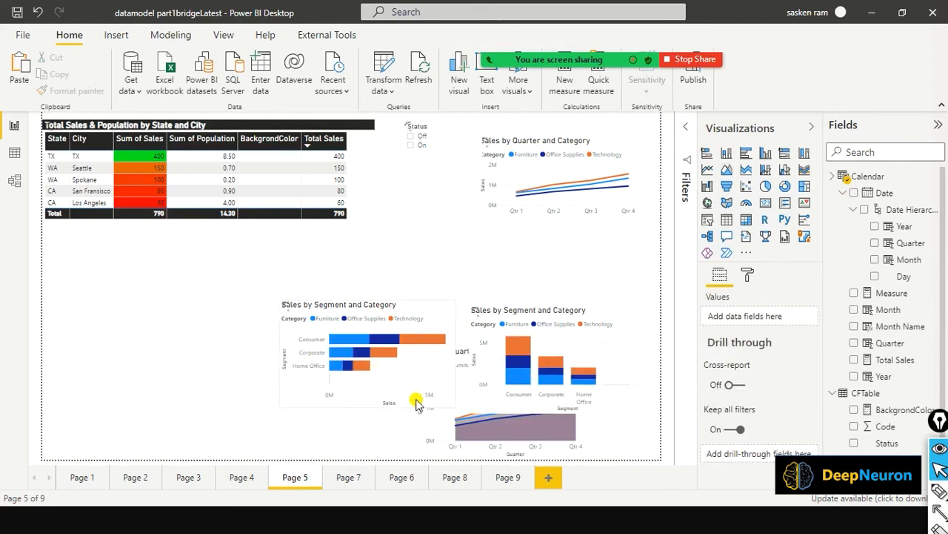
Handwrite the red note "1. Create a measure Total Sales" in the empty space under the state and city table
key("ctrl+shift+3")
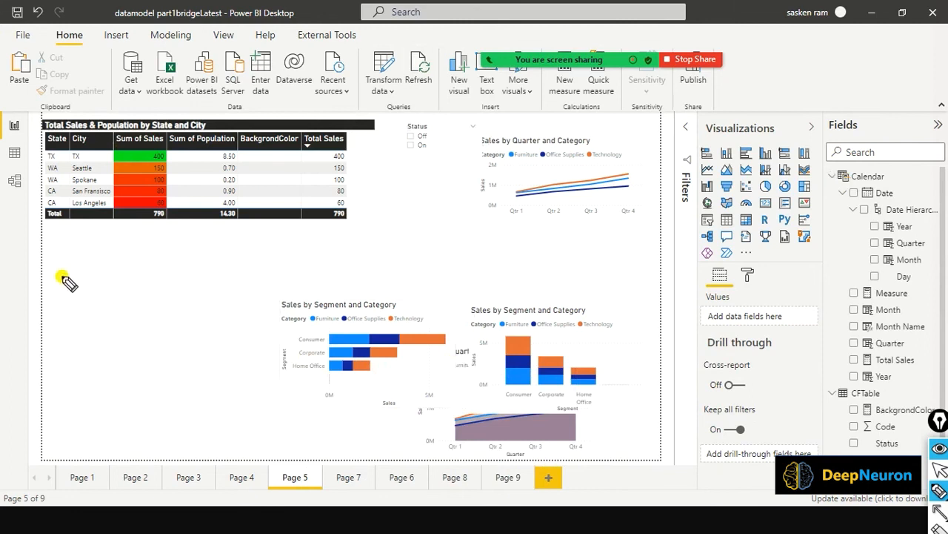
left_click_drag(64, 258, 71, 268)
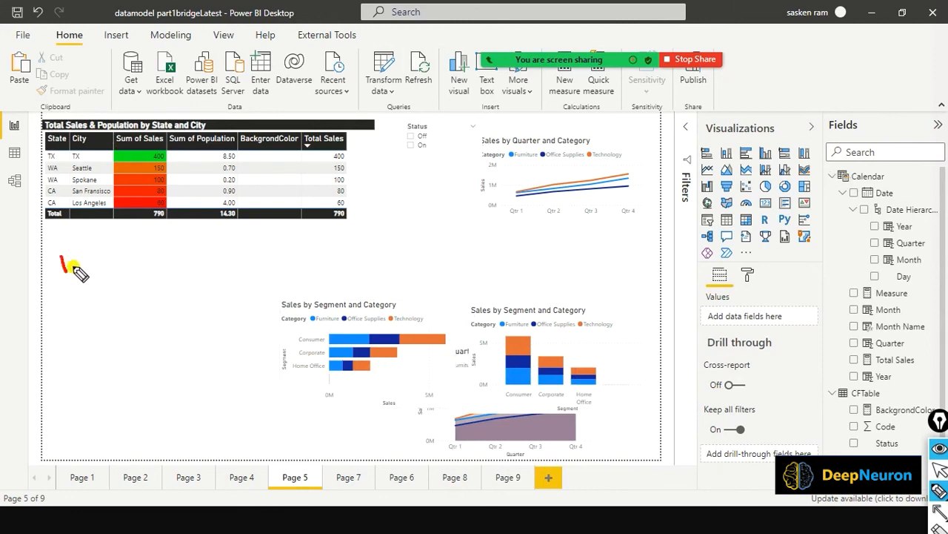
left_click(72, 268)
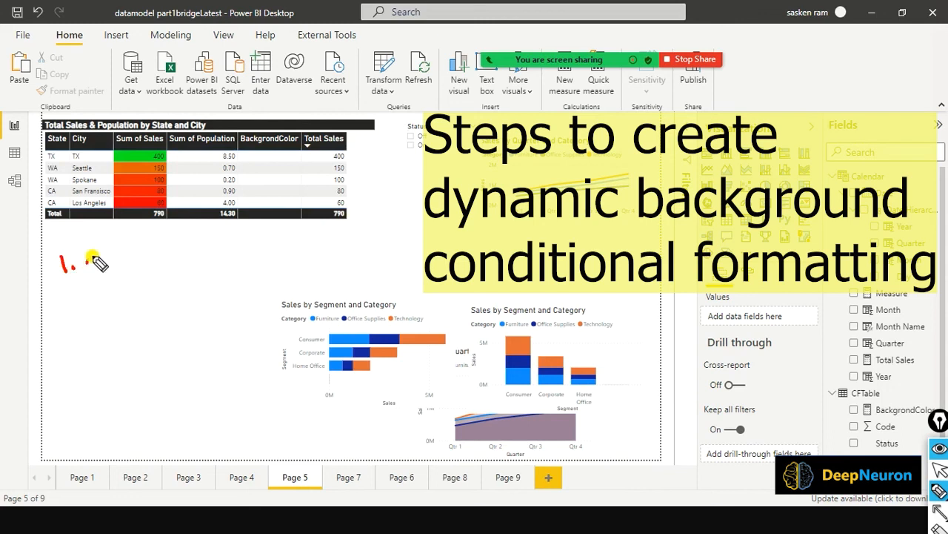
mouse_move(94, 257)
left_mouse_down()
mouse_move(97, 267)
mouse_move(160, 261)
mouse_move(155, 267)
mouse_move(185, 252)
mouse_move(363, 247)
mouse_move(381, 261)
left_mouse_up()
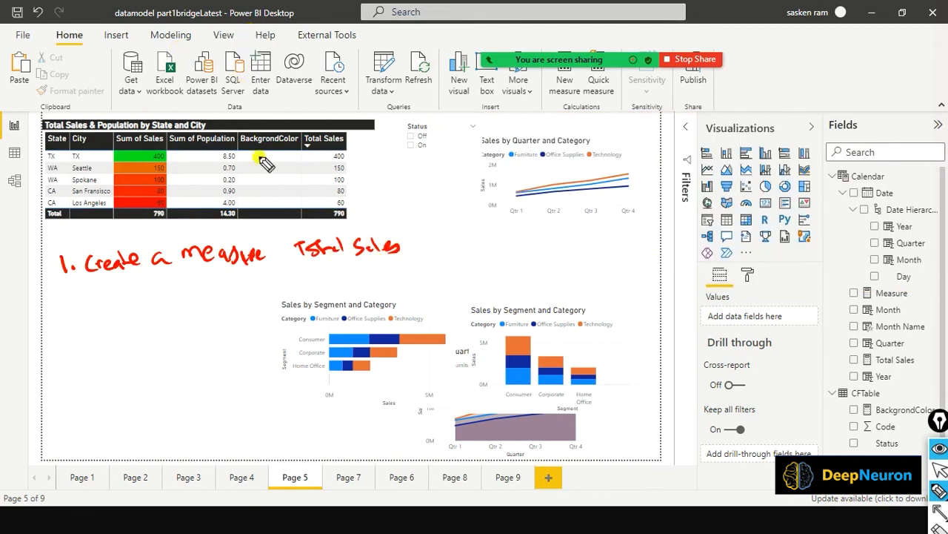
Complete handwritten note 1 with an arrow before Total Sales and "= Sum(Sales[Sales])", tick the Total Sales field, and start note "2."
left_click_drag(269, 254, 292, 258)
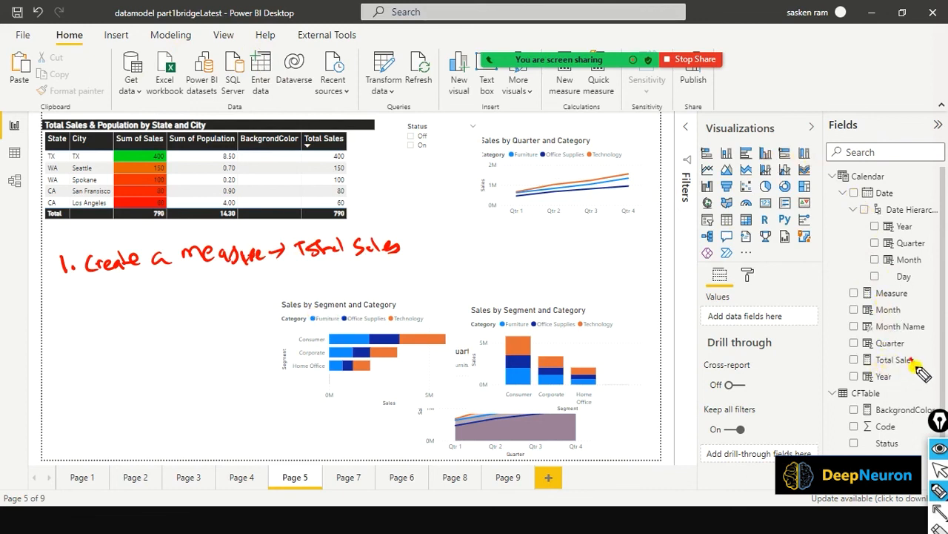
left_click_drag(916, 367, 944, 346)
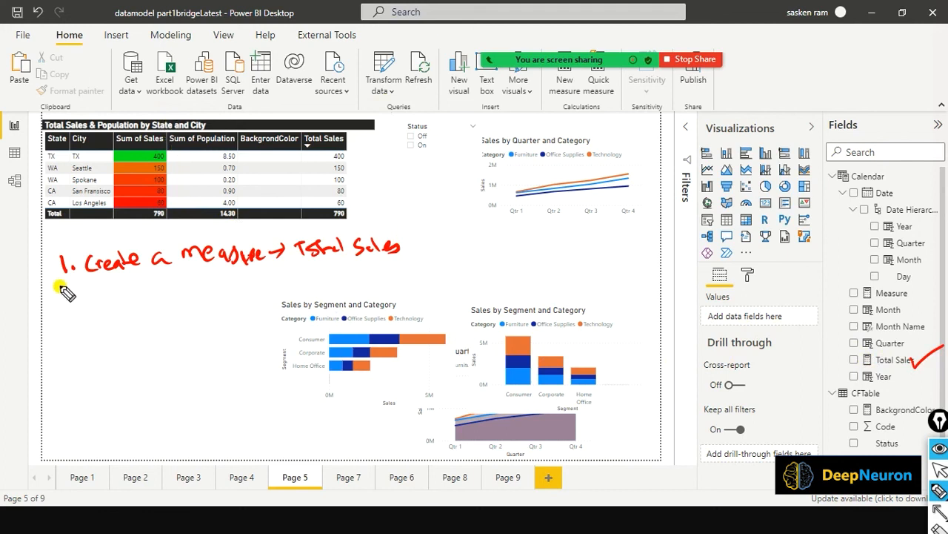
left_click_drag(63, 295, 74, 305)
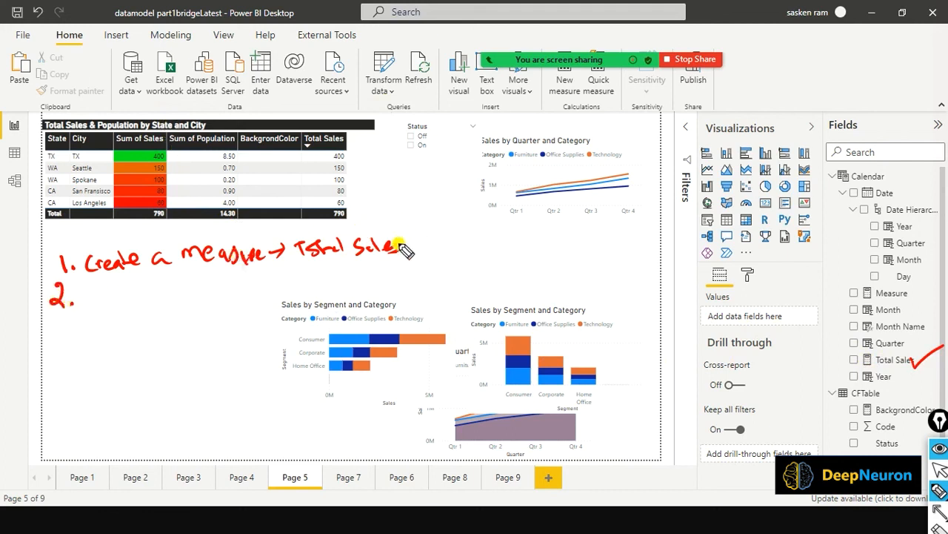
left_click_drag(408, 250, 583, 239)
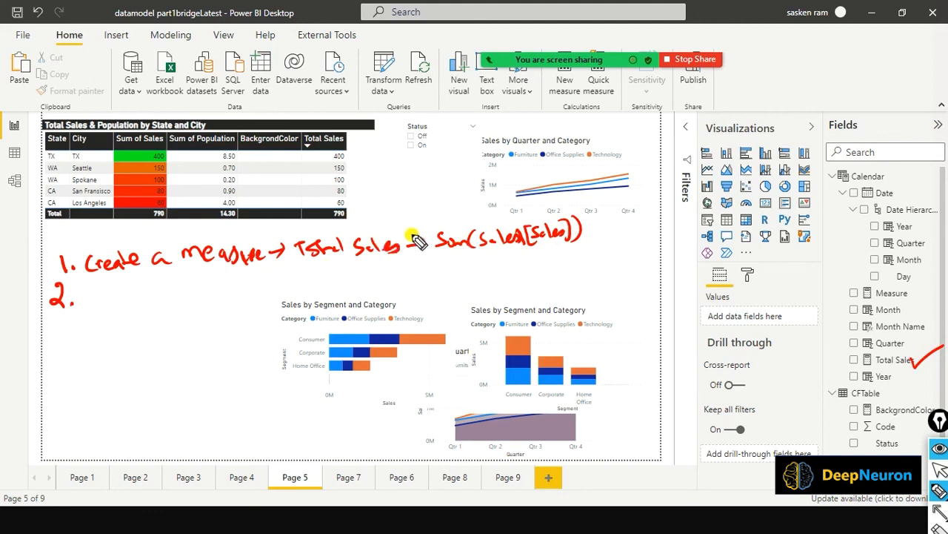
left_click_drag(411, 241, 426, 242)
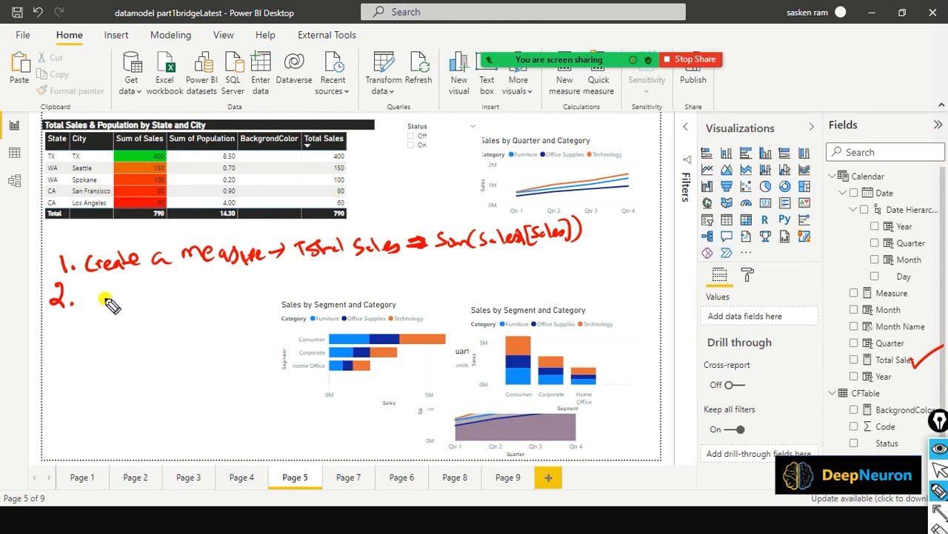
Handwrite note 2 as "Create a table CFTable" with Code and Status columns listing 0 Off and 1 On
mouse_move(97, 291)
left_mouse_down()
mouse_move(105, 299)
mouse_move(202, 292)
mouse_move(205, 276)
mouse_move(279, 283)
mouse_move(283, 294)
mouse_move(320, 271)
mouse_move(311, 279)
mouse_move(348, 275)
left_mouse_up()
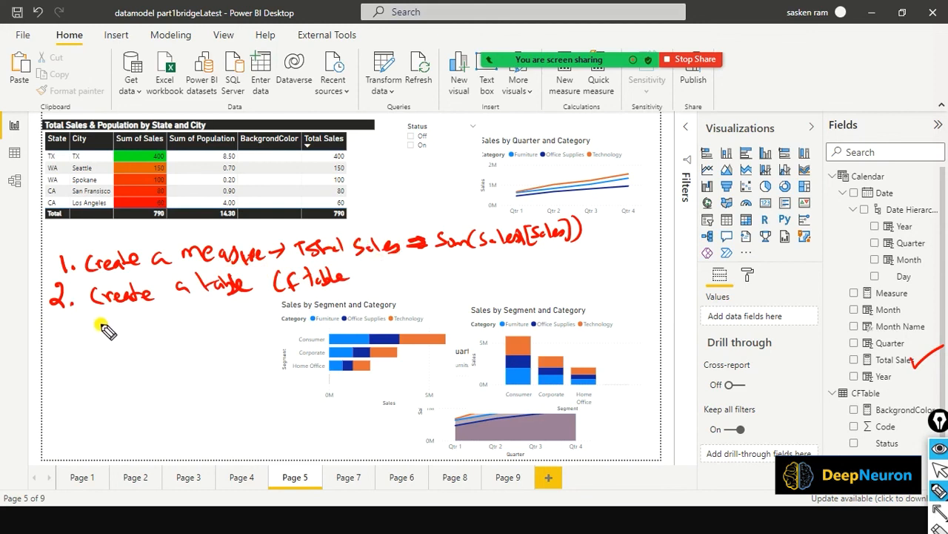
left_click_drag(101, 330, 221, 323)
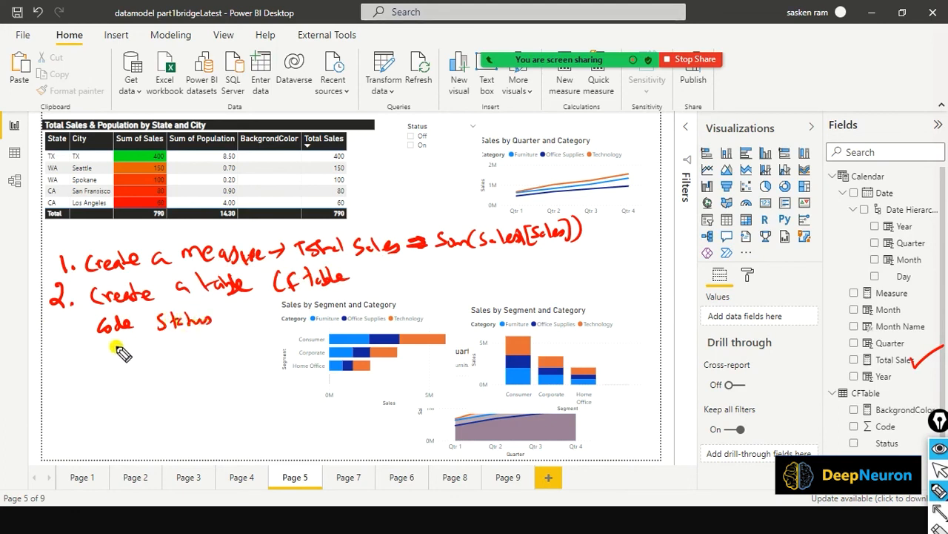
mouse_move(117, 342)
left_mouse_down()
mouse_move(198, 344)
mouse_move(183, 362)
left_mouse_up()
left_click_drag(191, 357, 203, 366)
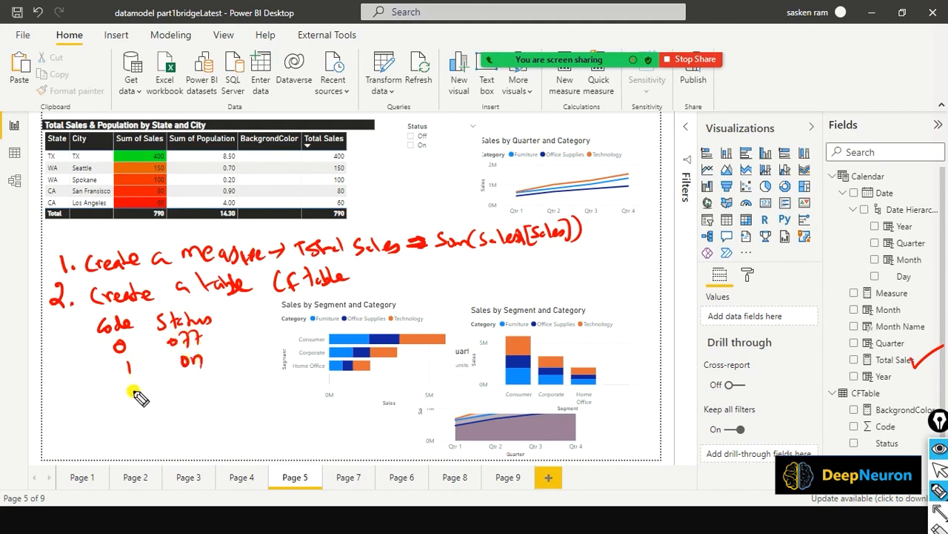
Handwrite "3. Create a slicer" under the code list, outlining the Status slicer and circling the slicer visual type in red
left_click_drag(56, 381, 67, 397)
left_click(70, 395)
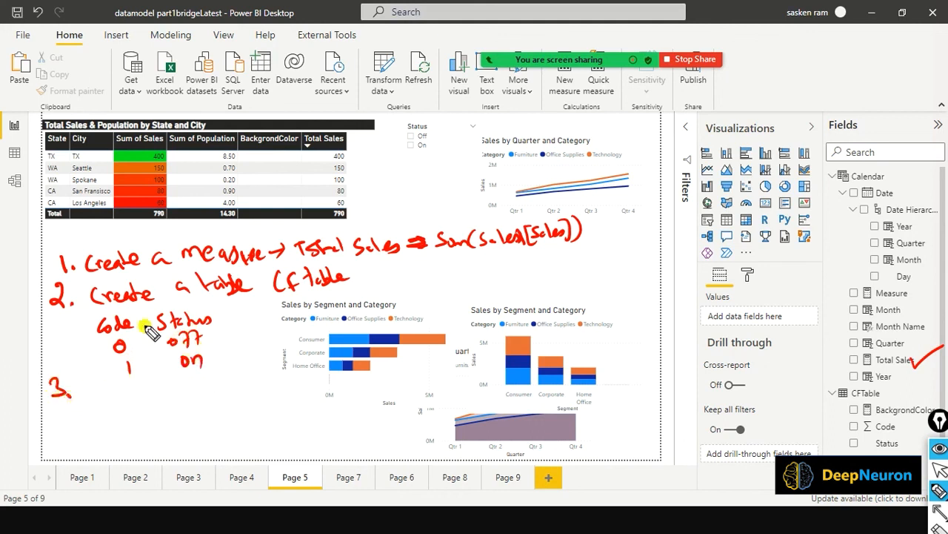
mouse_move(390, 117)
left_mouse_down()
mouse_move(392, 138)
mouse_move(453, 120)
mouse_move(404, 117)
left_mouse_up()
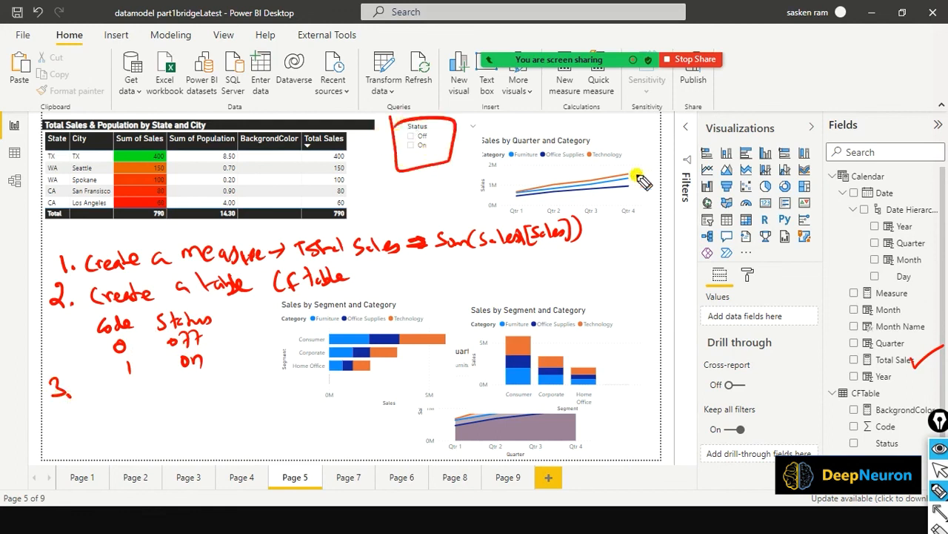
left_click_drag(712, 217, 697, 224)
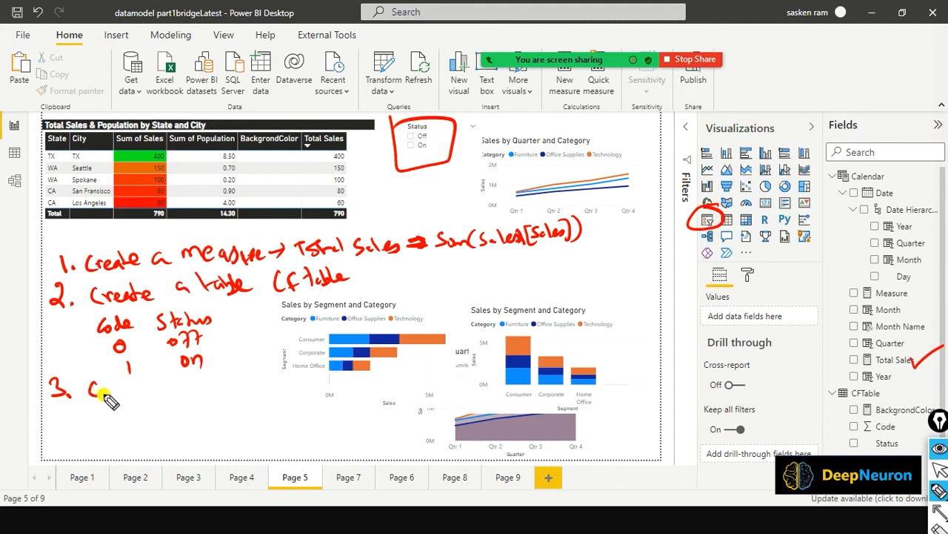
mouse_move(104, 395)
left_mouse_down()
mouse_move(164, 382)
mouse_move(254, 381)
left_mouse_up()
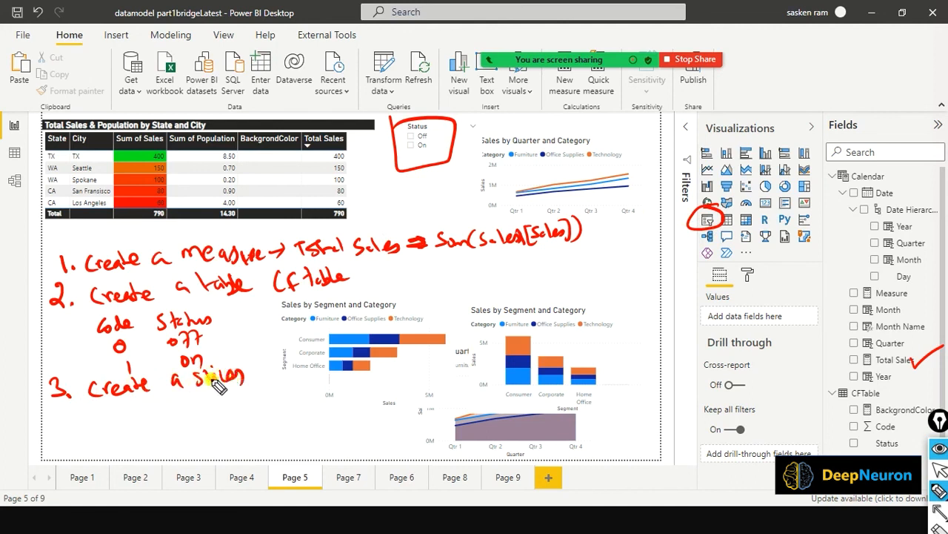
Link the noted Status column to the slicer with arrows, add "and drag n drop Status column" to note 3, and underline CFTable
mouse_move(215, 304)
left_mouse_down()
mouse_move(152, 339)
mouse_move(221, 317)
mouse_move(255, 335)
mouse_move(237, 363)
mouse_move(251, 357)
left_mouse_up()
mouse_move(222, 300)
left_mouse_down()
mouse_move(346, 148)
mouse_move(387, 135)
mouse_move(376, 150)
left_mouse_up()
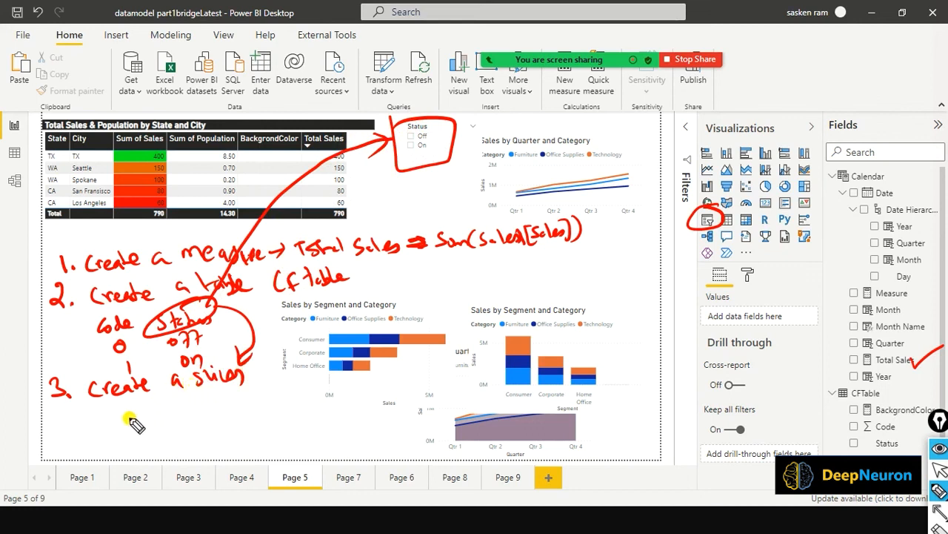
left_click_drag(127, 408, 155, 400)
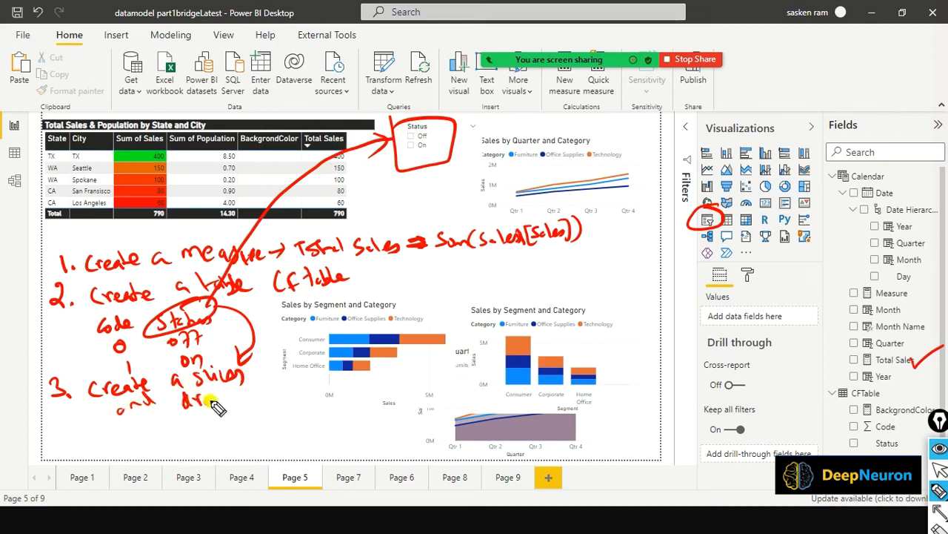
mouse_move(226, 412)
left_mouse_down()
mouse_move(245, 396)
mouse_move(301, 389)
mouse_move(392, 394)
mouse_move(422, 381)
mouse_move(470, 381)
left_mouse_up()
left_click_drag(411, 389, 409, 377)
left_click_drag(284, 298, 348, 281)
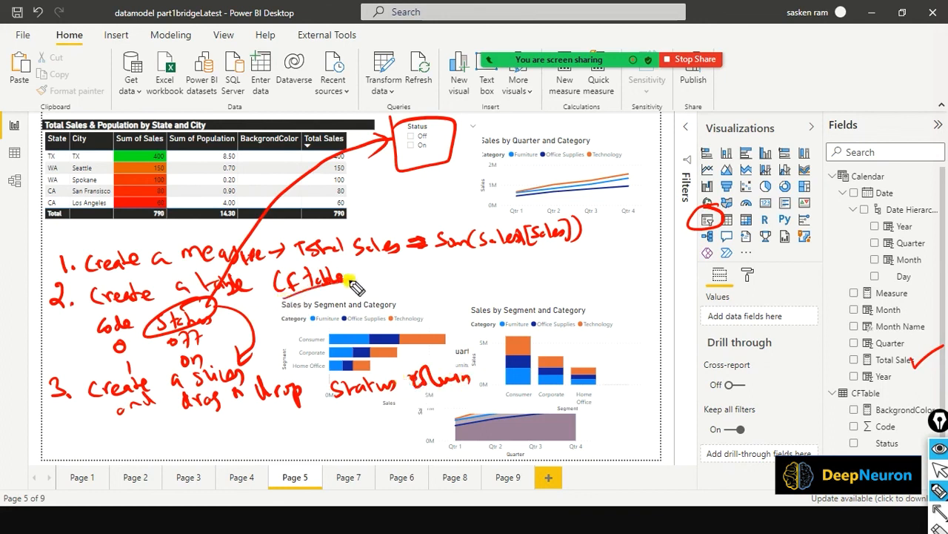
Handwrite "4. Create another measure Background Color" and draw a red arrow to the BackgrondColor measure under CFTable
left_click_drag(71, 437, 73, 448)
left_click(81, 442)
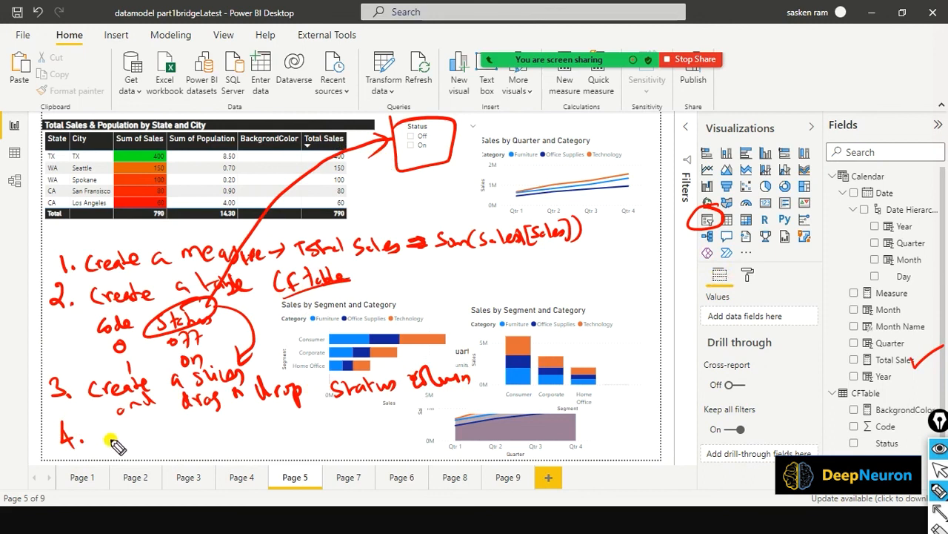
mouse_move(119, 432)
left_mouse_down()
mouse_move(186, 417)
mouse_move(409, 412)
mouse_move(434, 403)
mouse_move(452, 412)
mouse_move(485, 389)
left_mouse_up()
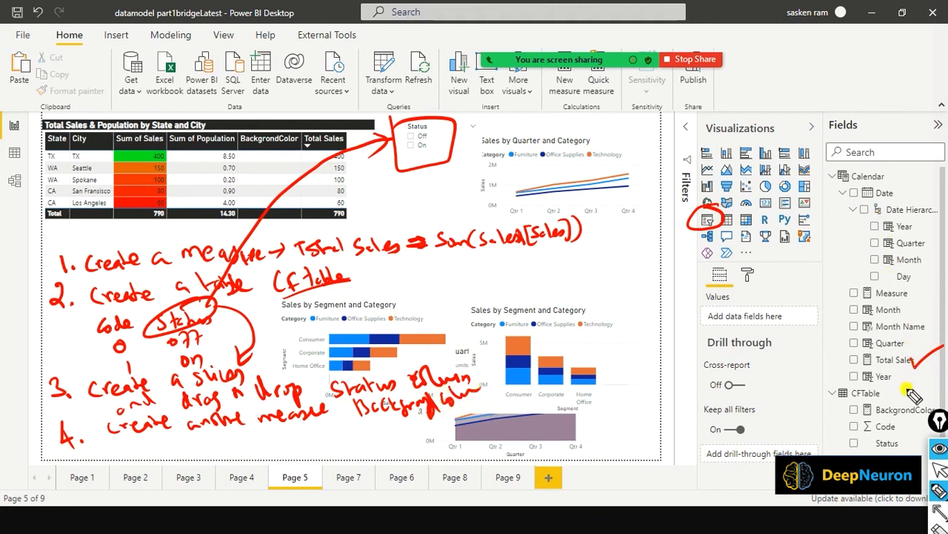
mouse_move(826, 409)
left_mouse_down()
mouse_move(847, 402)
mouse_move(843, 415)
left_mouse_up()
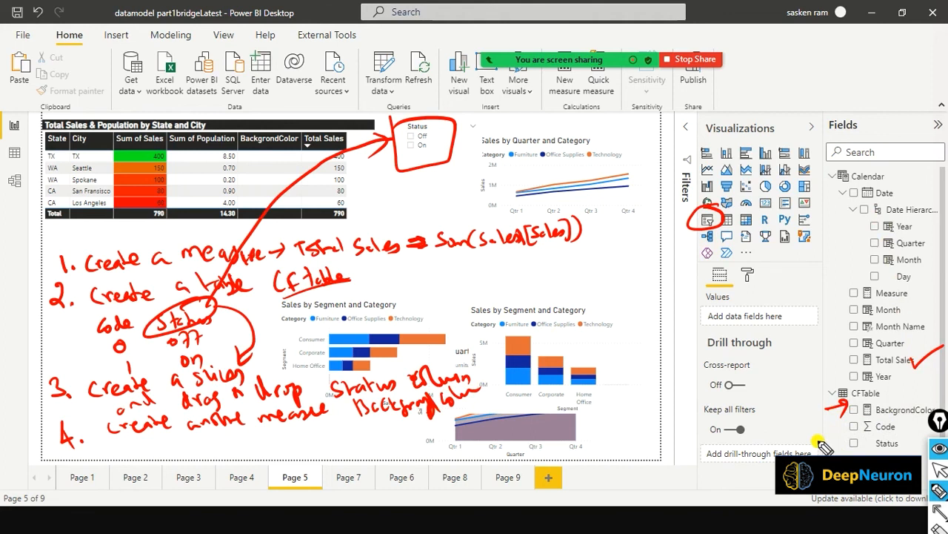
Stop drawing and examine the full formula of the BackgrondColor measure in CFTable
key("ctrl+shift+2")
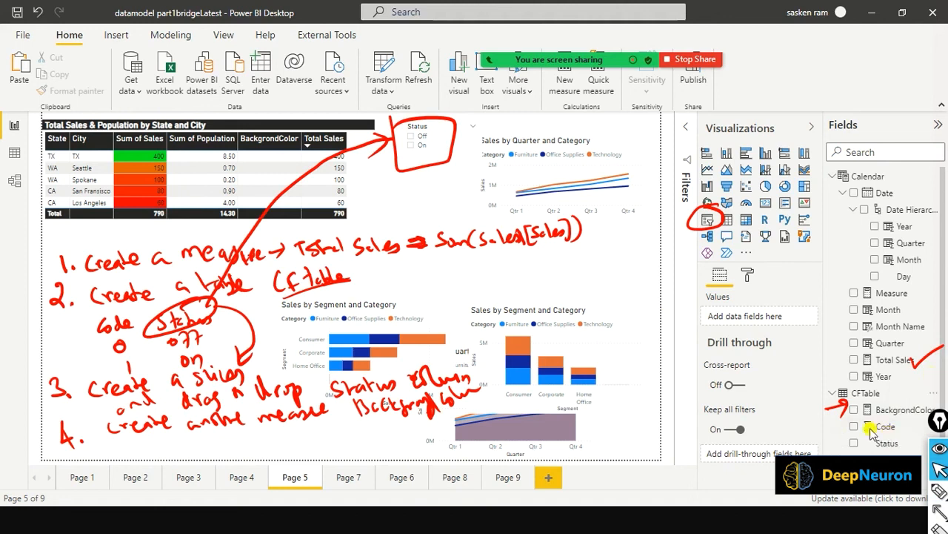
left_click(889, 412)
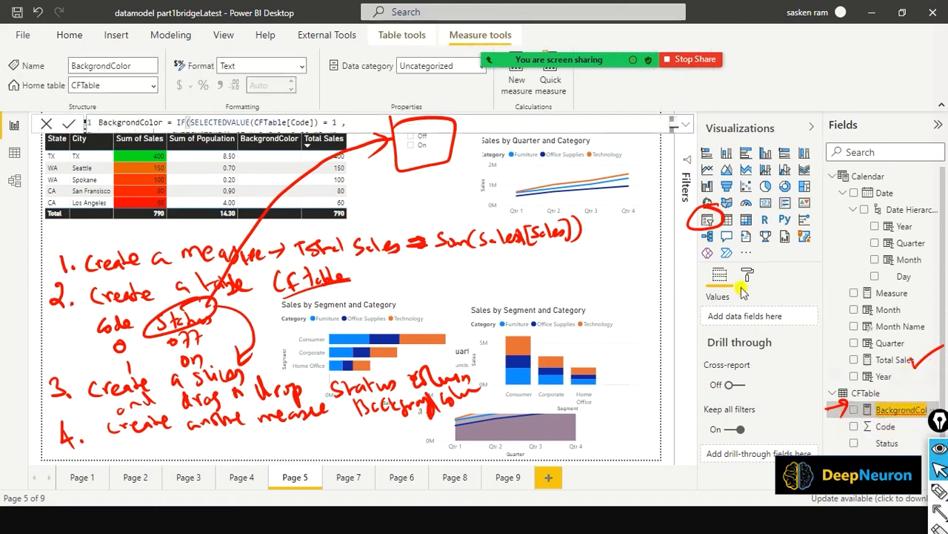
left_click(688, 128)
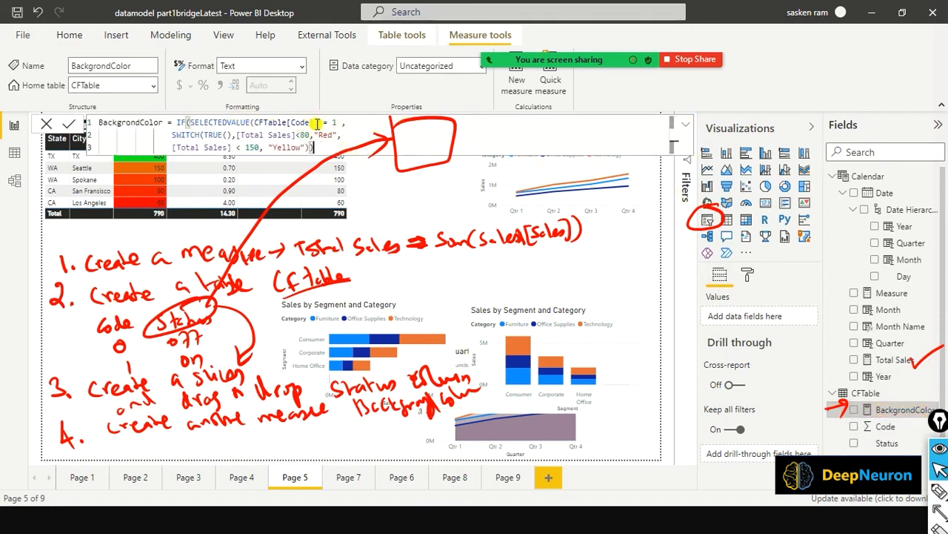
left_click(691, 128)
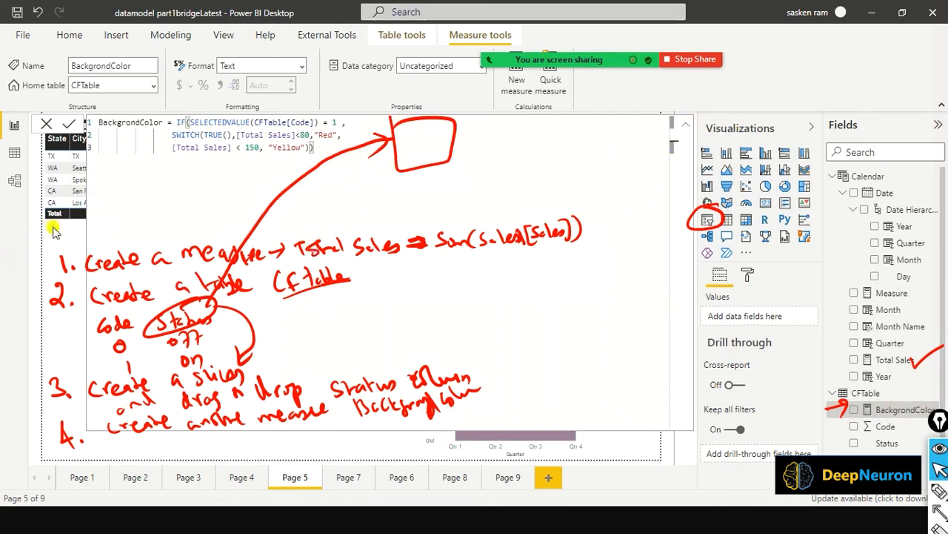
Leave the measure formula and set the Status slicer to On for the state and city table
left_click(80, 240)
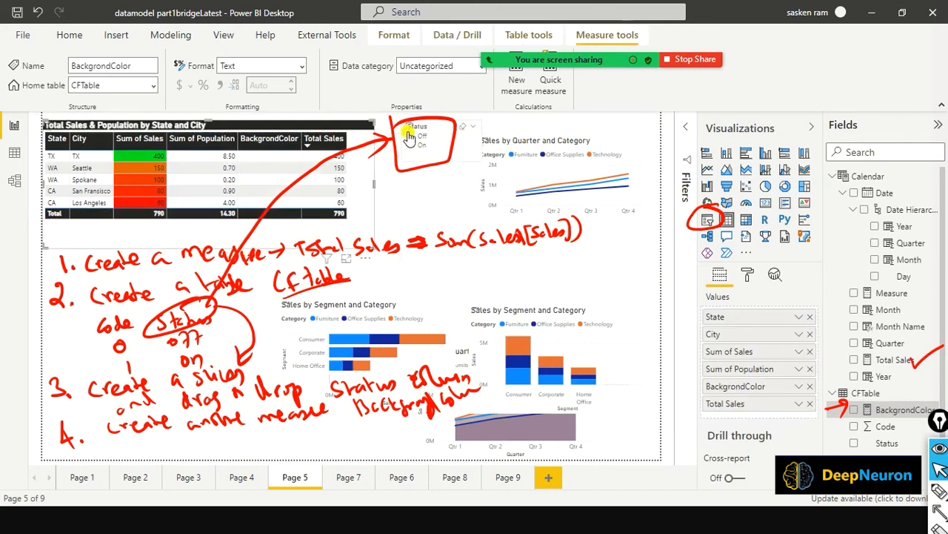
left_click(413, 143)
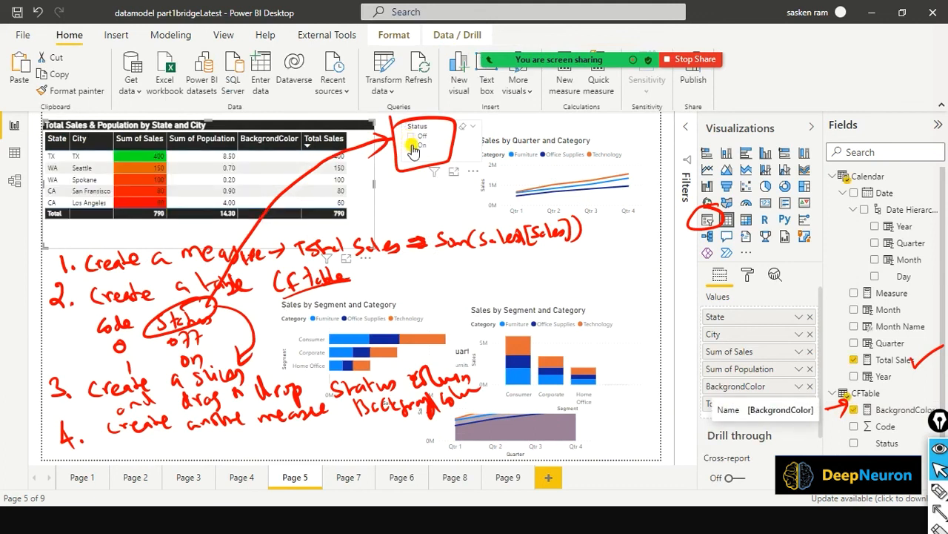
left_click(414, 148)
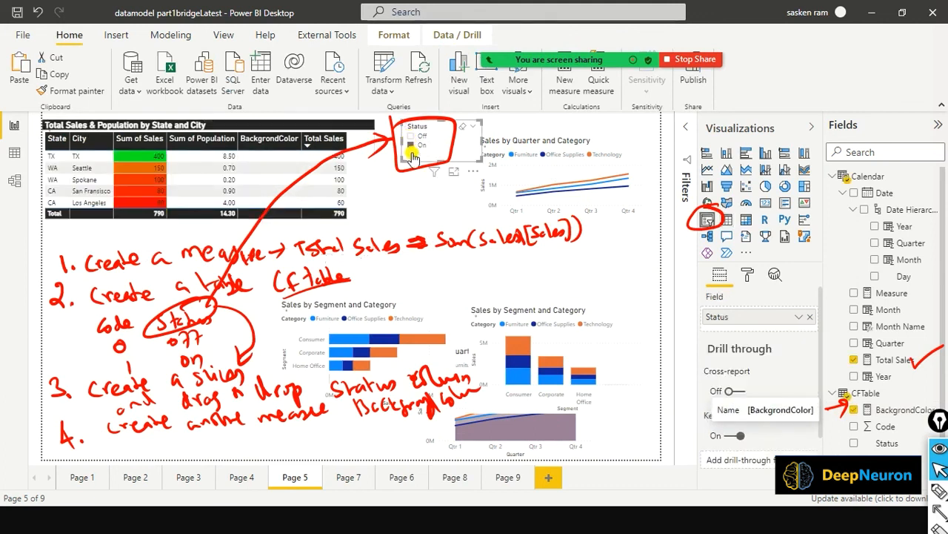
Review the BackgrondColor formula's Code = 1 condition and its Total Sales color thresholds, then collapse the formula
left_click(899, 410)
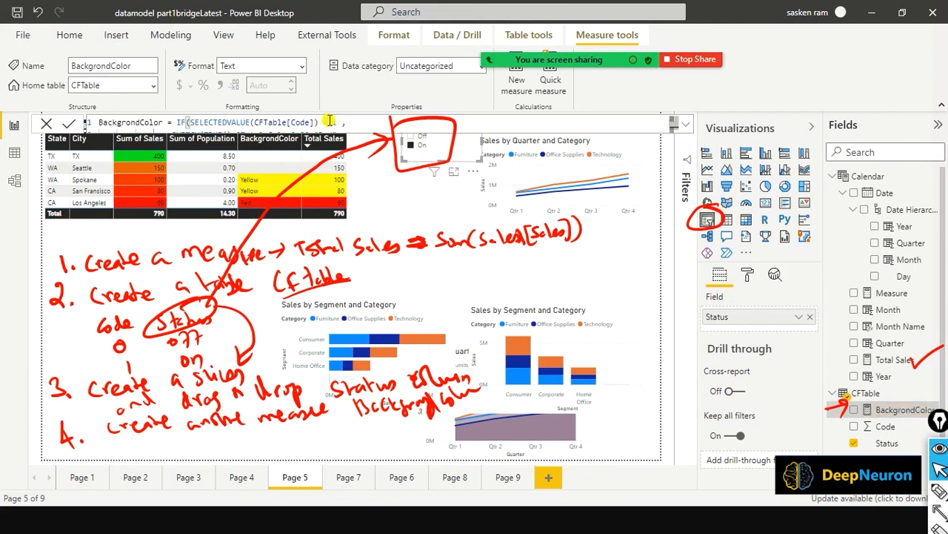
type("= 1 ,")
left_click(682, 130)
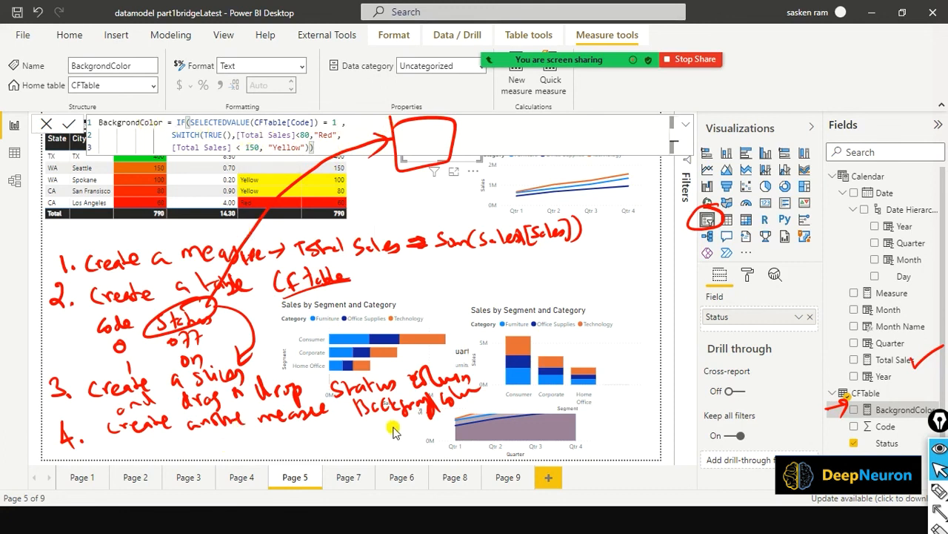
left_click(686, 124)
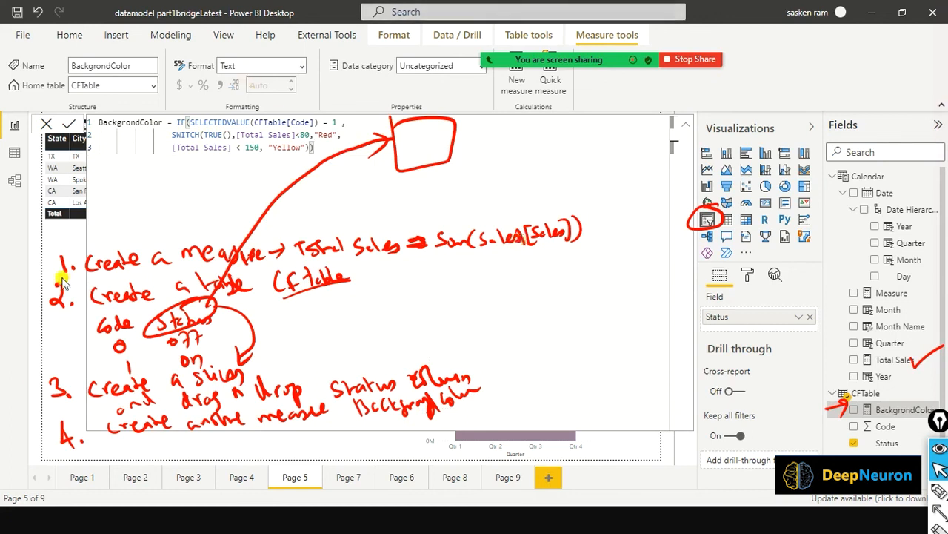
left_click(687, 127)
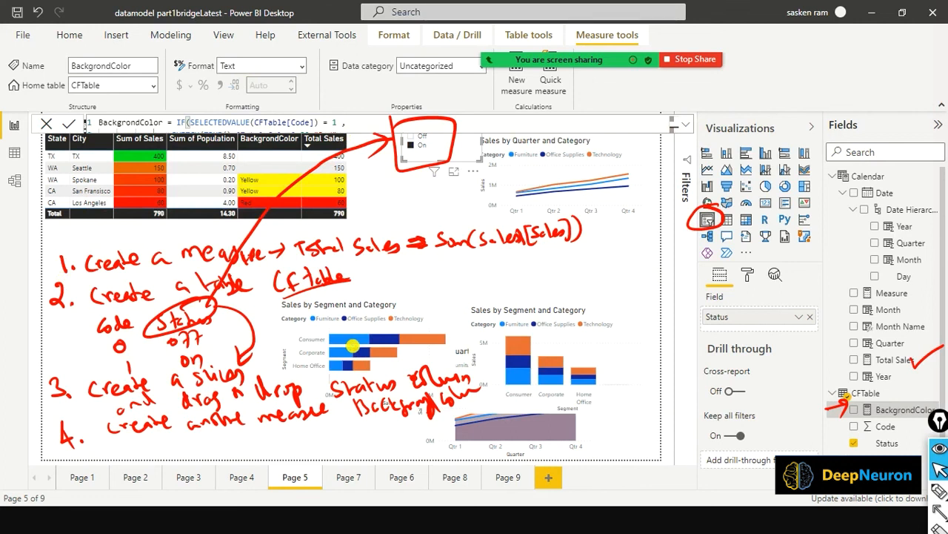
Handwrite "5. Fields section for Total Sales → Background Color", tick note 4, and draw an arrow to the Code values in note 2
key("ctrl+shift+3")
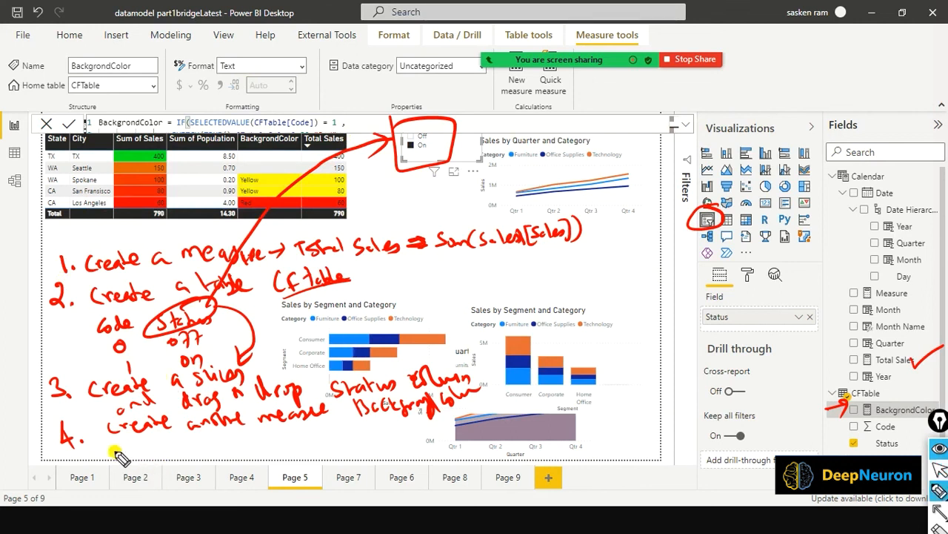
mouse_move(115, 453)
left_mouse_down()
mouse_move(120, 462)
mouse_move(178, 443)
mouse_move(163, 446)
mouse_move(331, 443)
mouse_move(331, 430)
mouse_move(324, 438)
mouse_move(375, 430)
left_mouse_up()
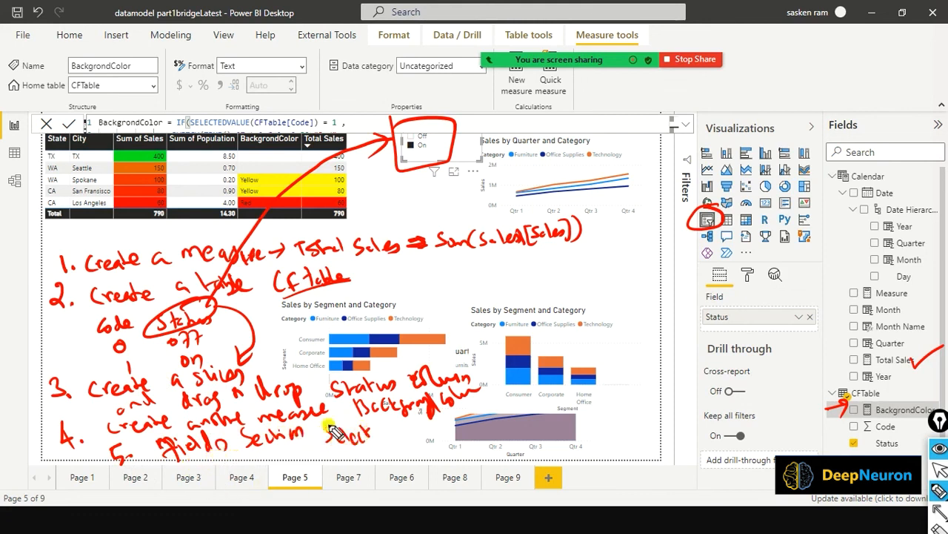
mouse_move(315, 437)
left_mouse_down()
mouse_move(302, 461)
mouse_move(344, 435)
mouse_move(363, 439)
mouse_move(333, 458)
mouse_move(426, 441)
mouse_move(438, 426)
mouse_move(455, 430)
mouse_move(489, 406)
mouse_move(553, 395)
mouse_move(568, 381)
mouse_move(609, 380)
left_mouse_up()
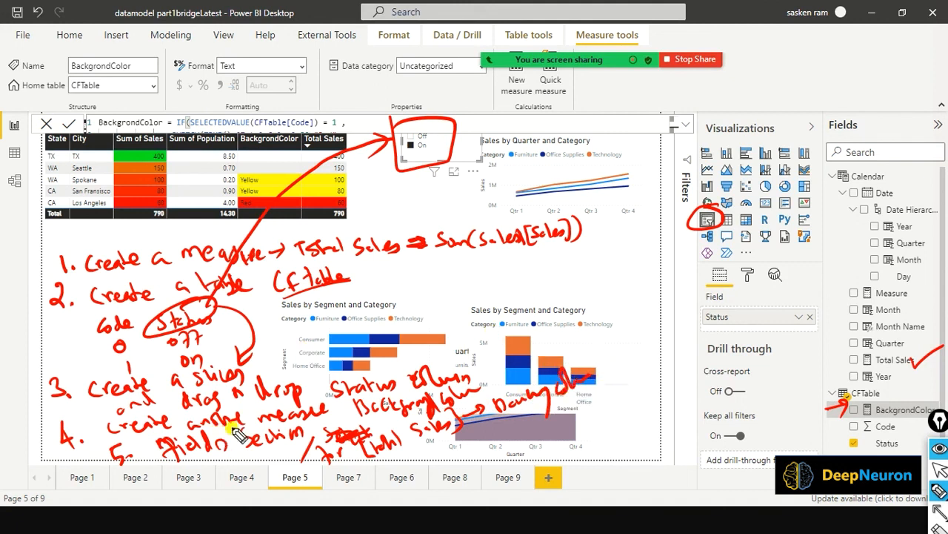
left_click_drag(49, 455, 83, 409)
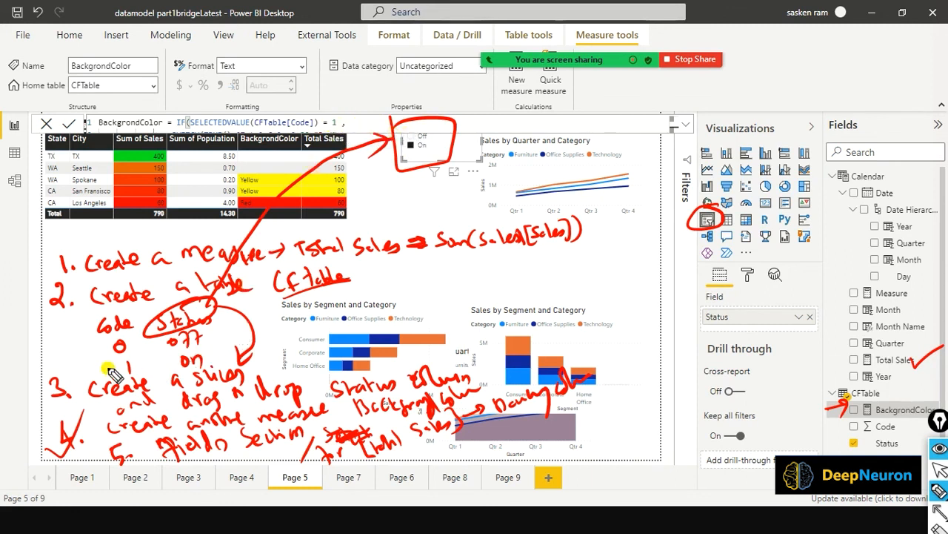
left_click_drag(66, 353, 119, 326)
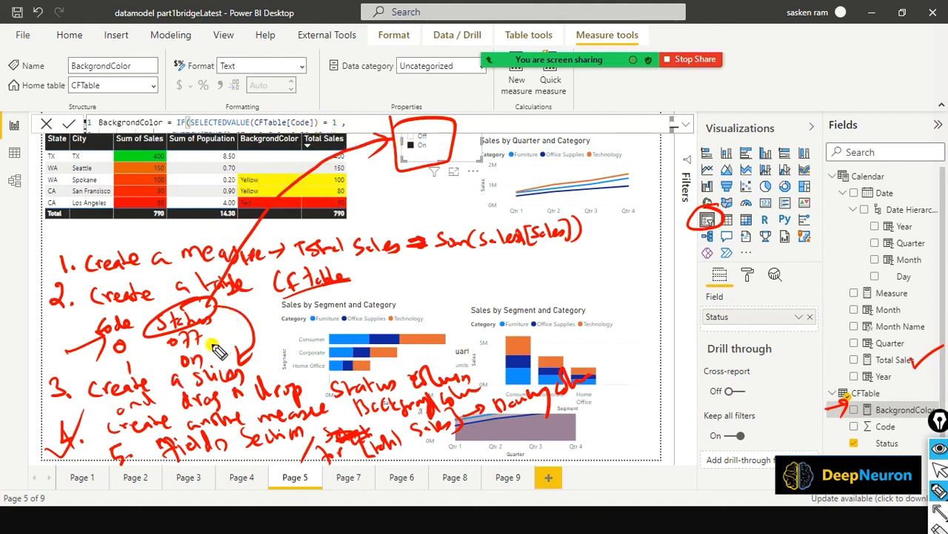
left_click(330, 141)
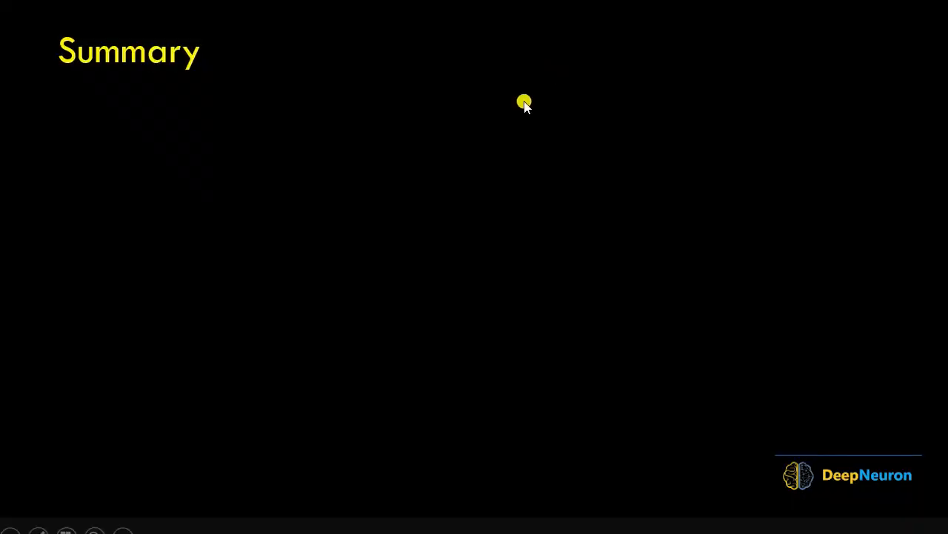
left_click(652, 194)
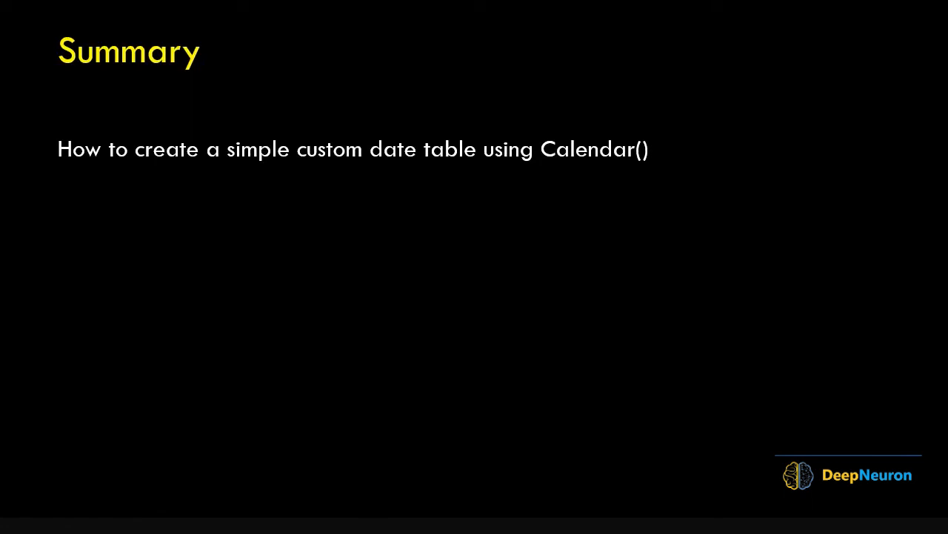
left_click(848, 183)
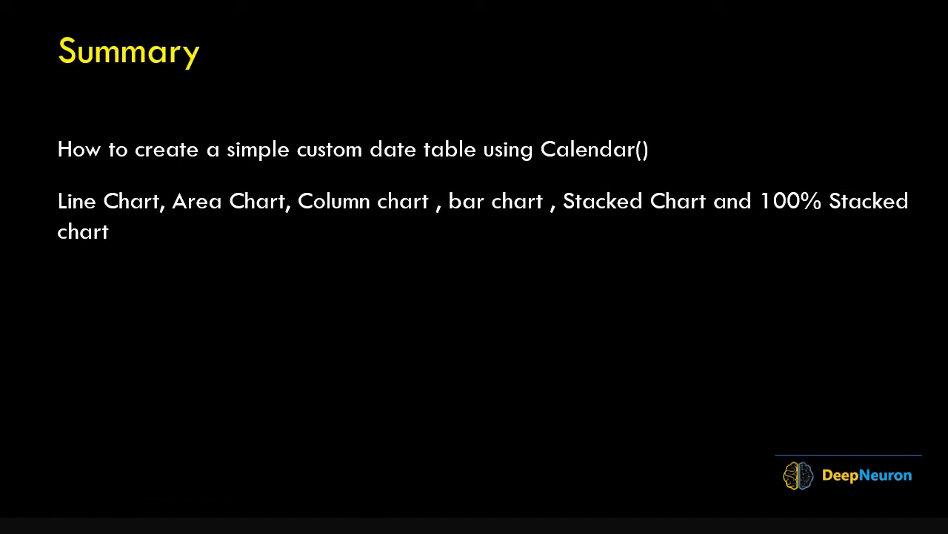